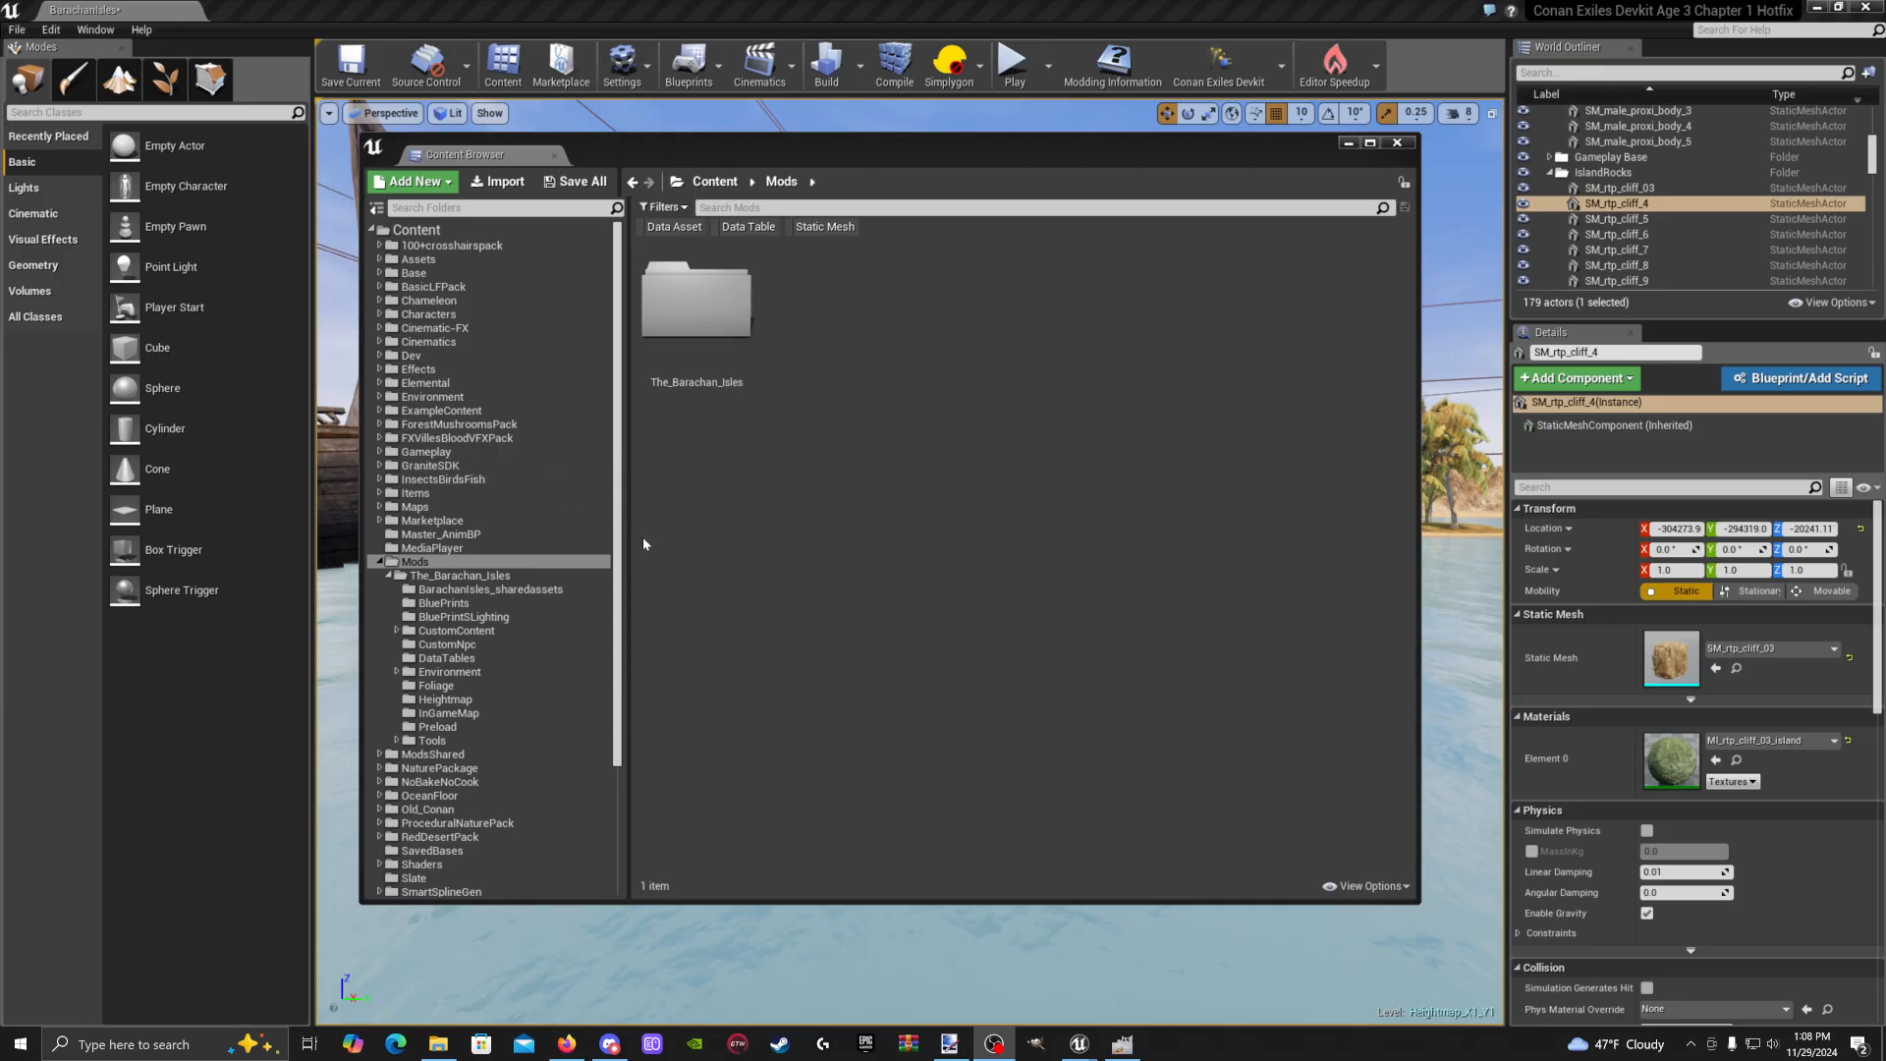
In The_Barachan_Isles DataTables folder, start a new Data Table from the Miscellaneous menu
{"action": "double_click", "coordinate": [707, 350]}
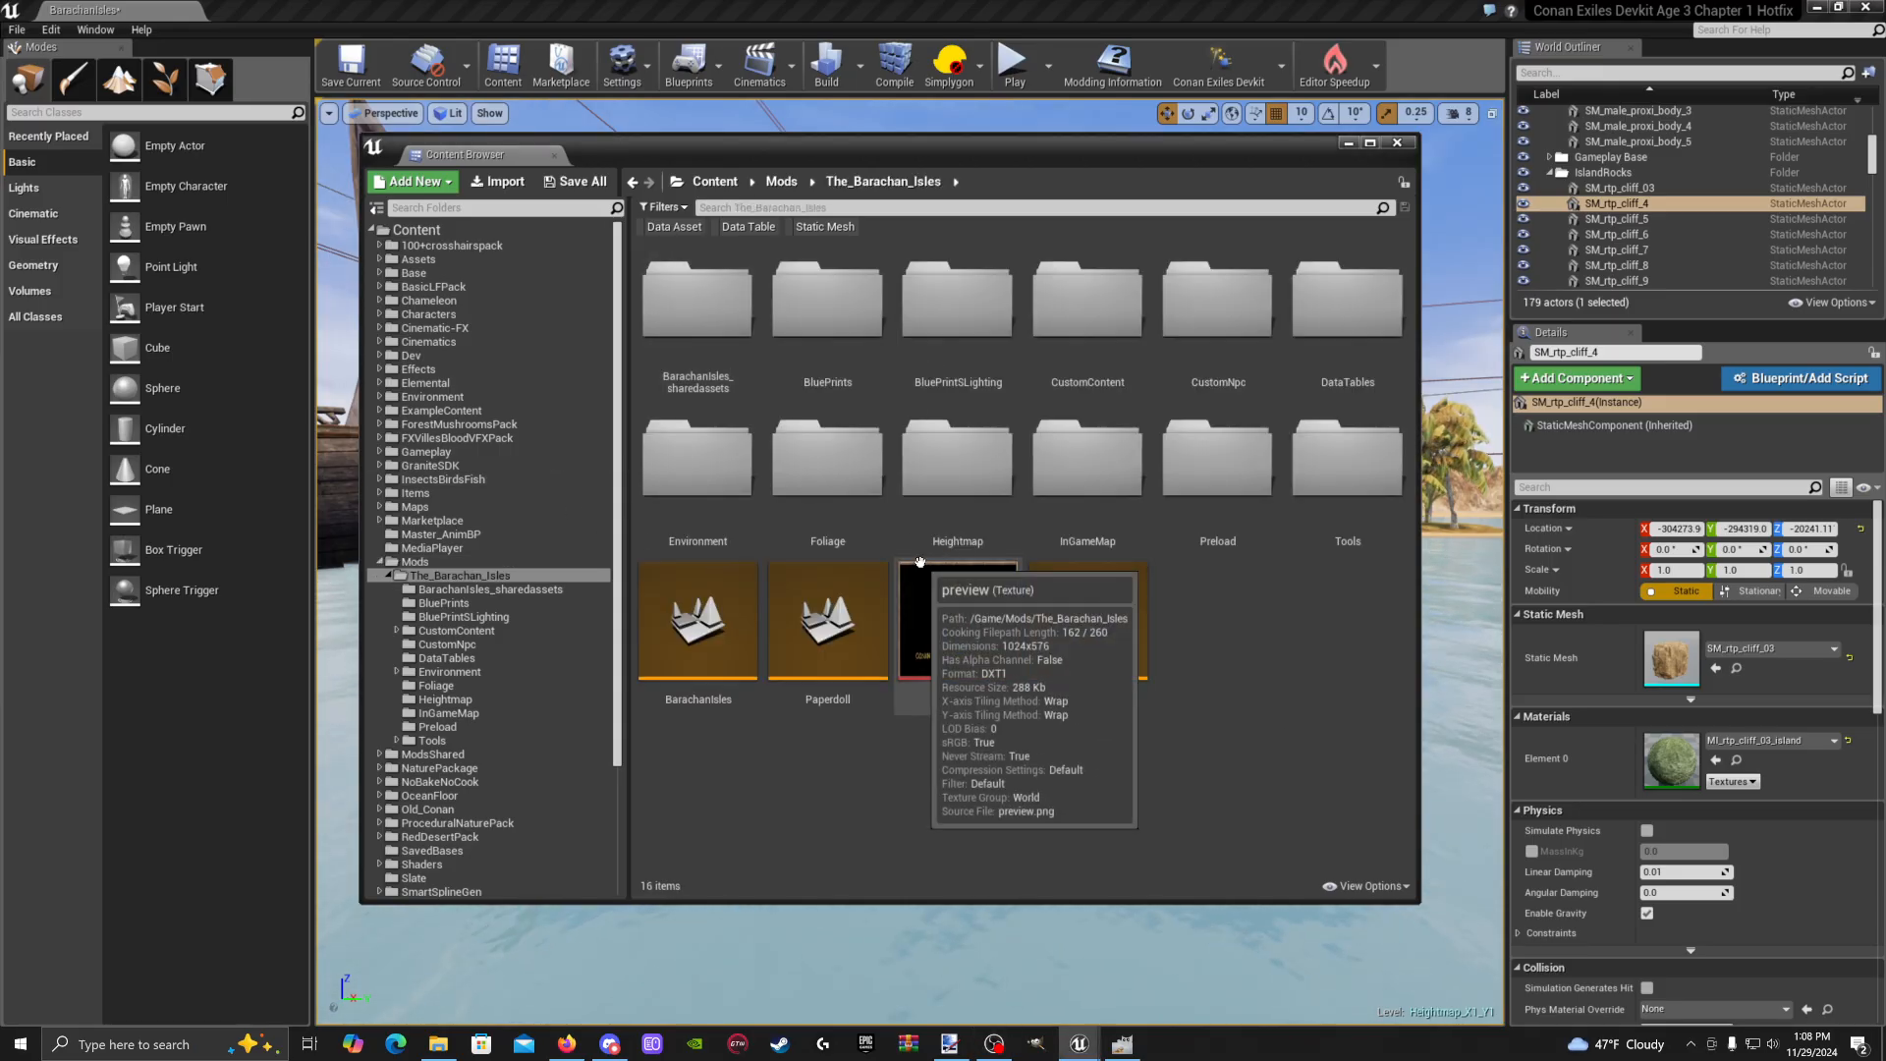
{"action": "double_click", "coordinate": [1339, 366]}
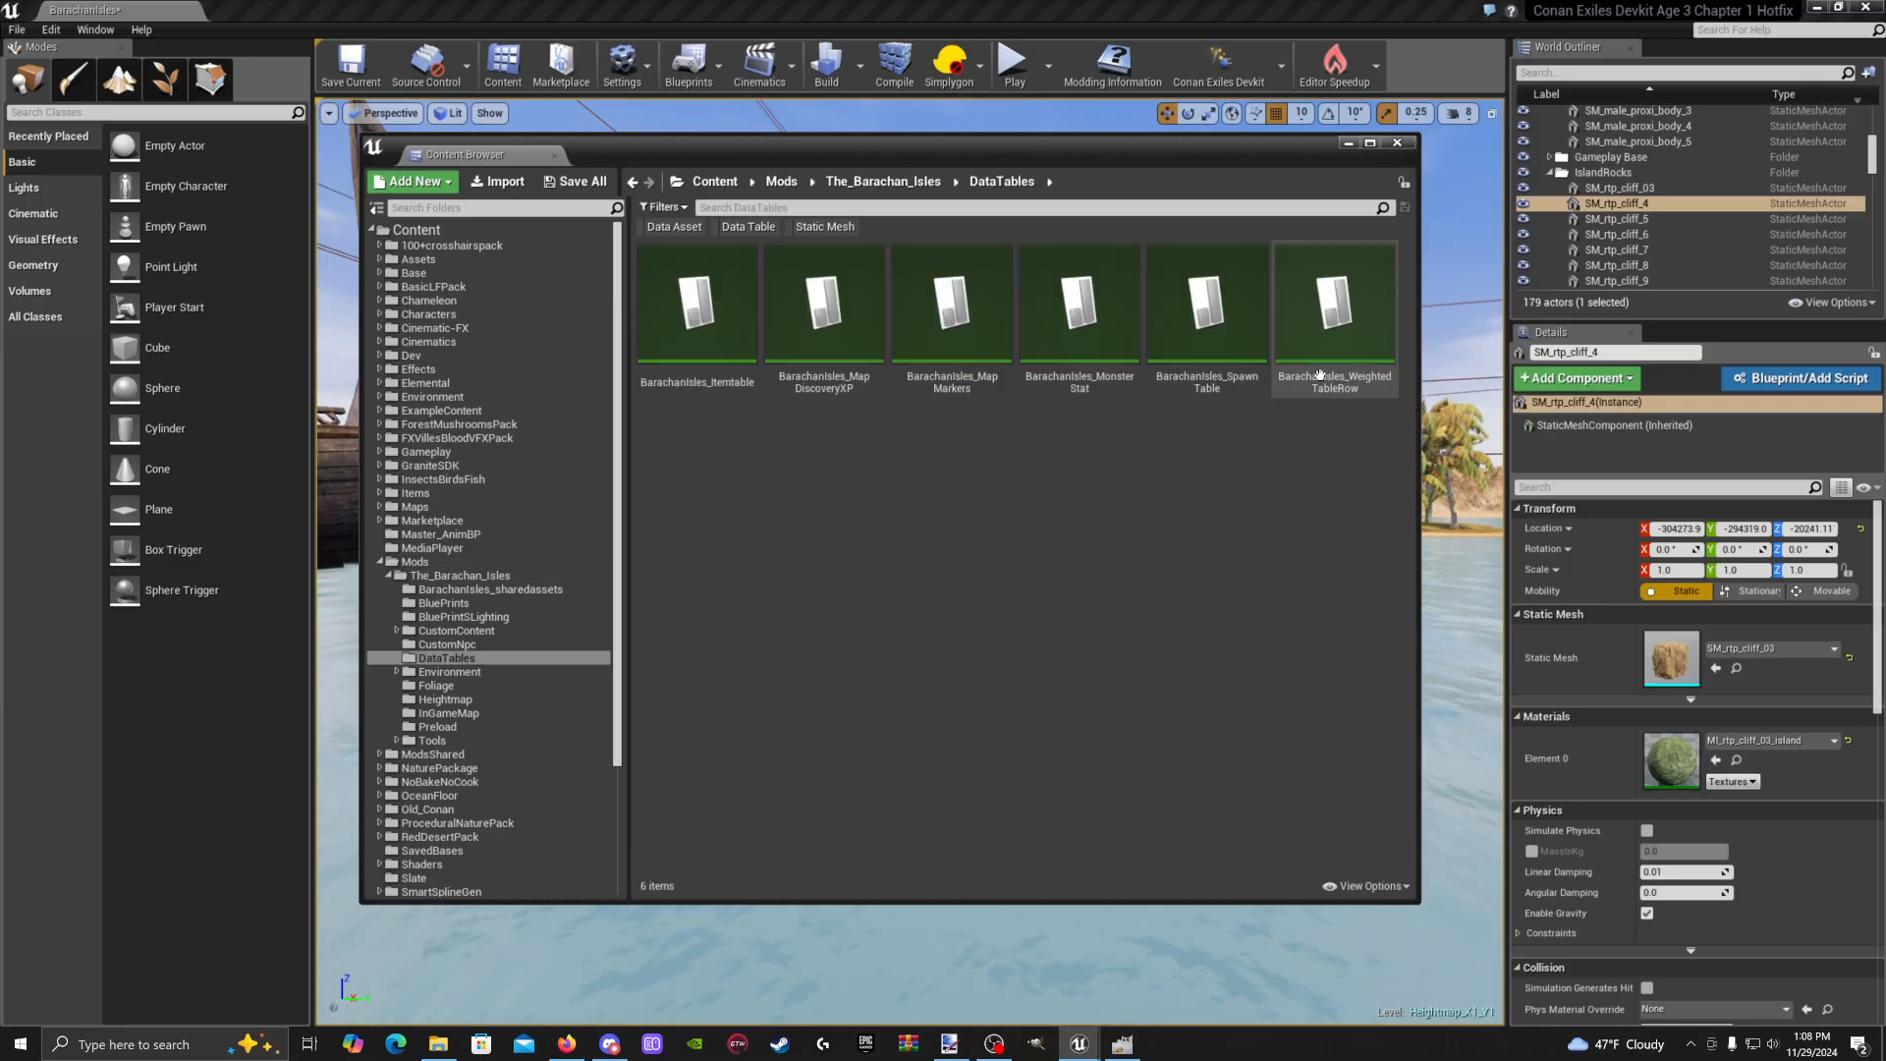
{"action": "right_click", "coordinate": [721, 532]}
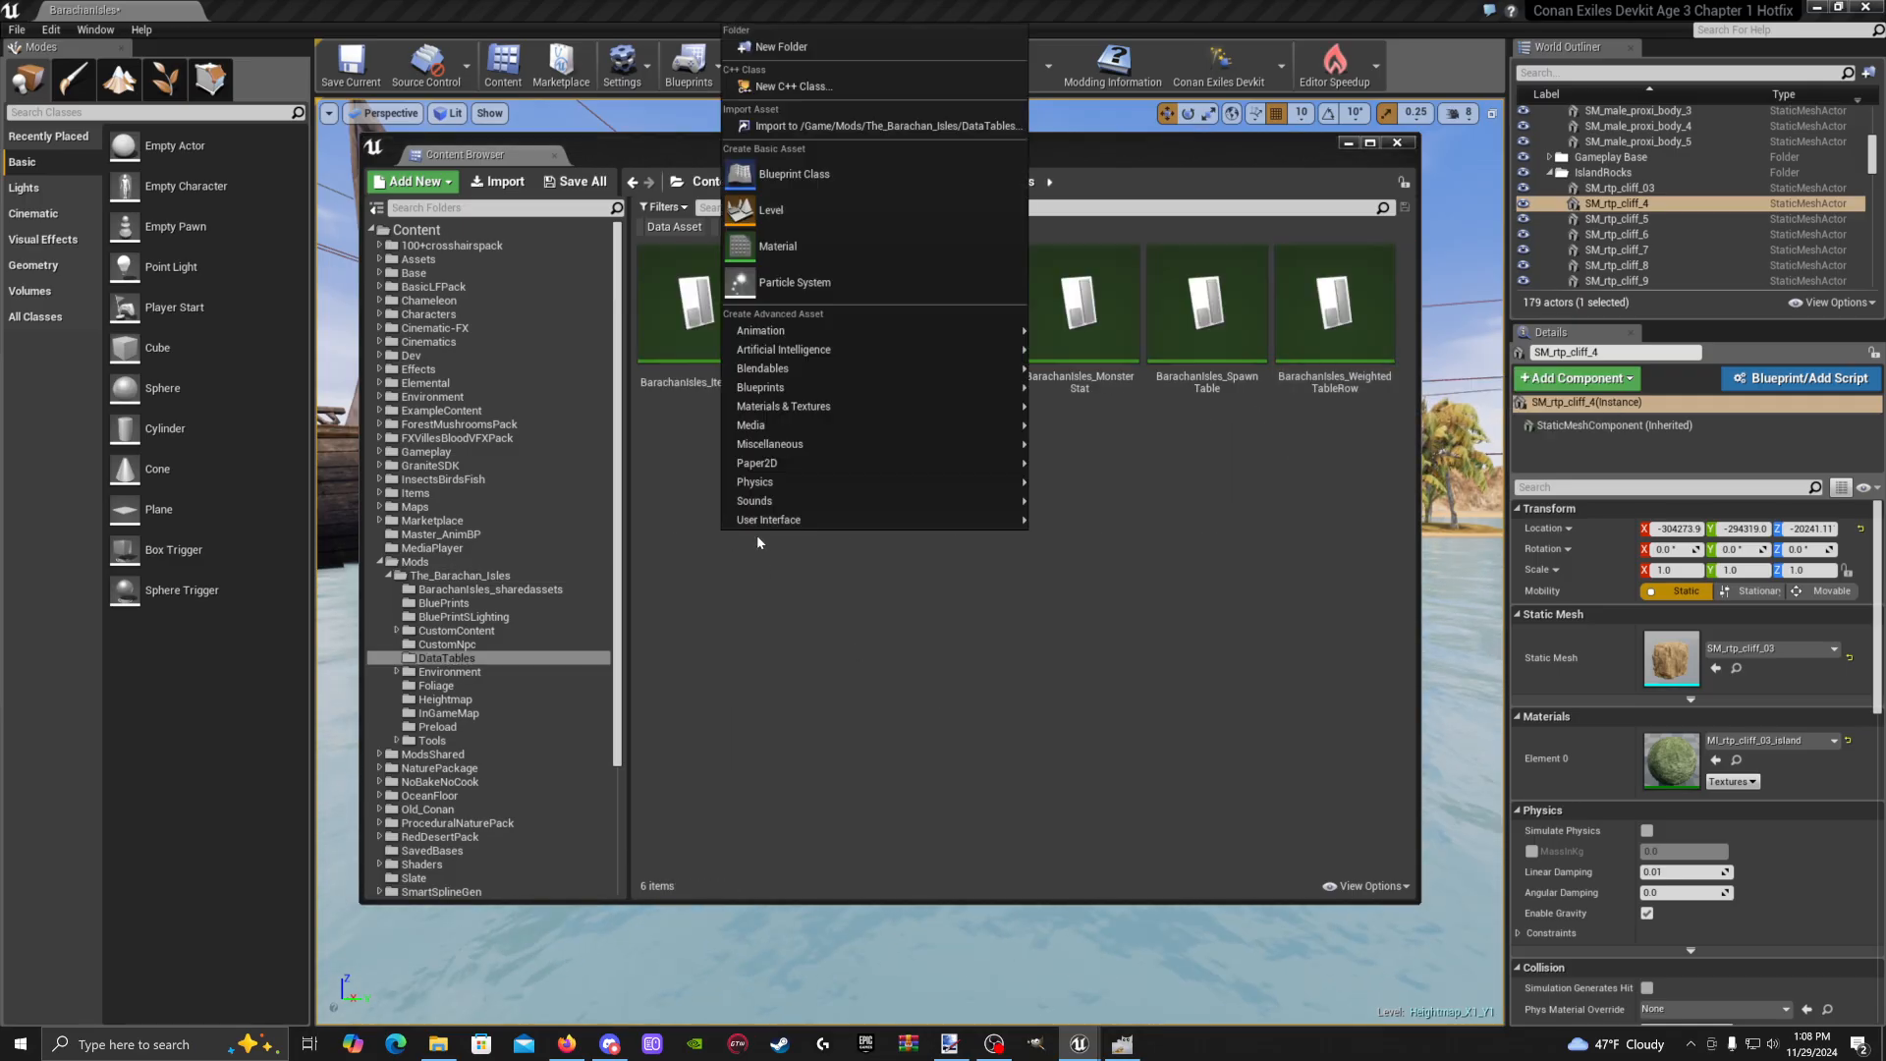
{"action": "mouse_move", "coordinate": [772, 406]}
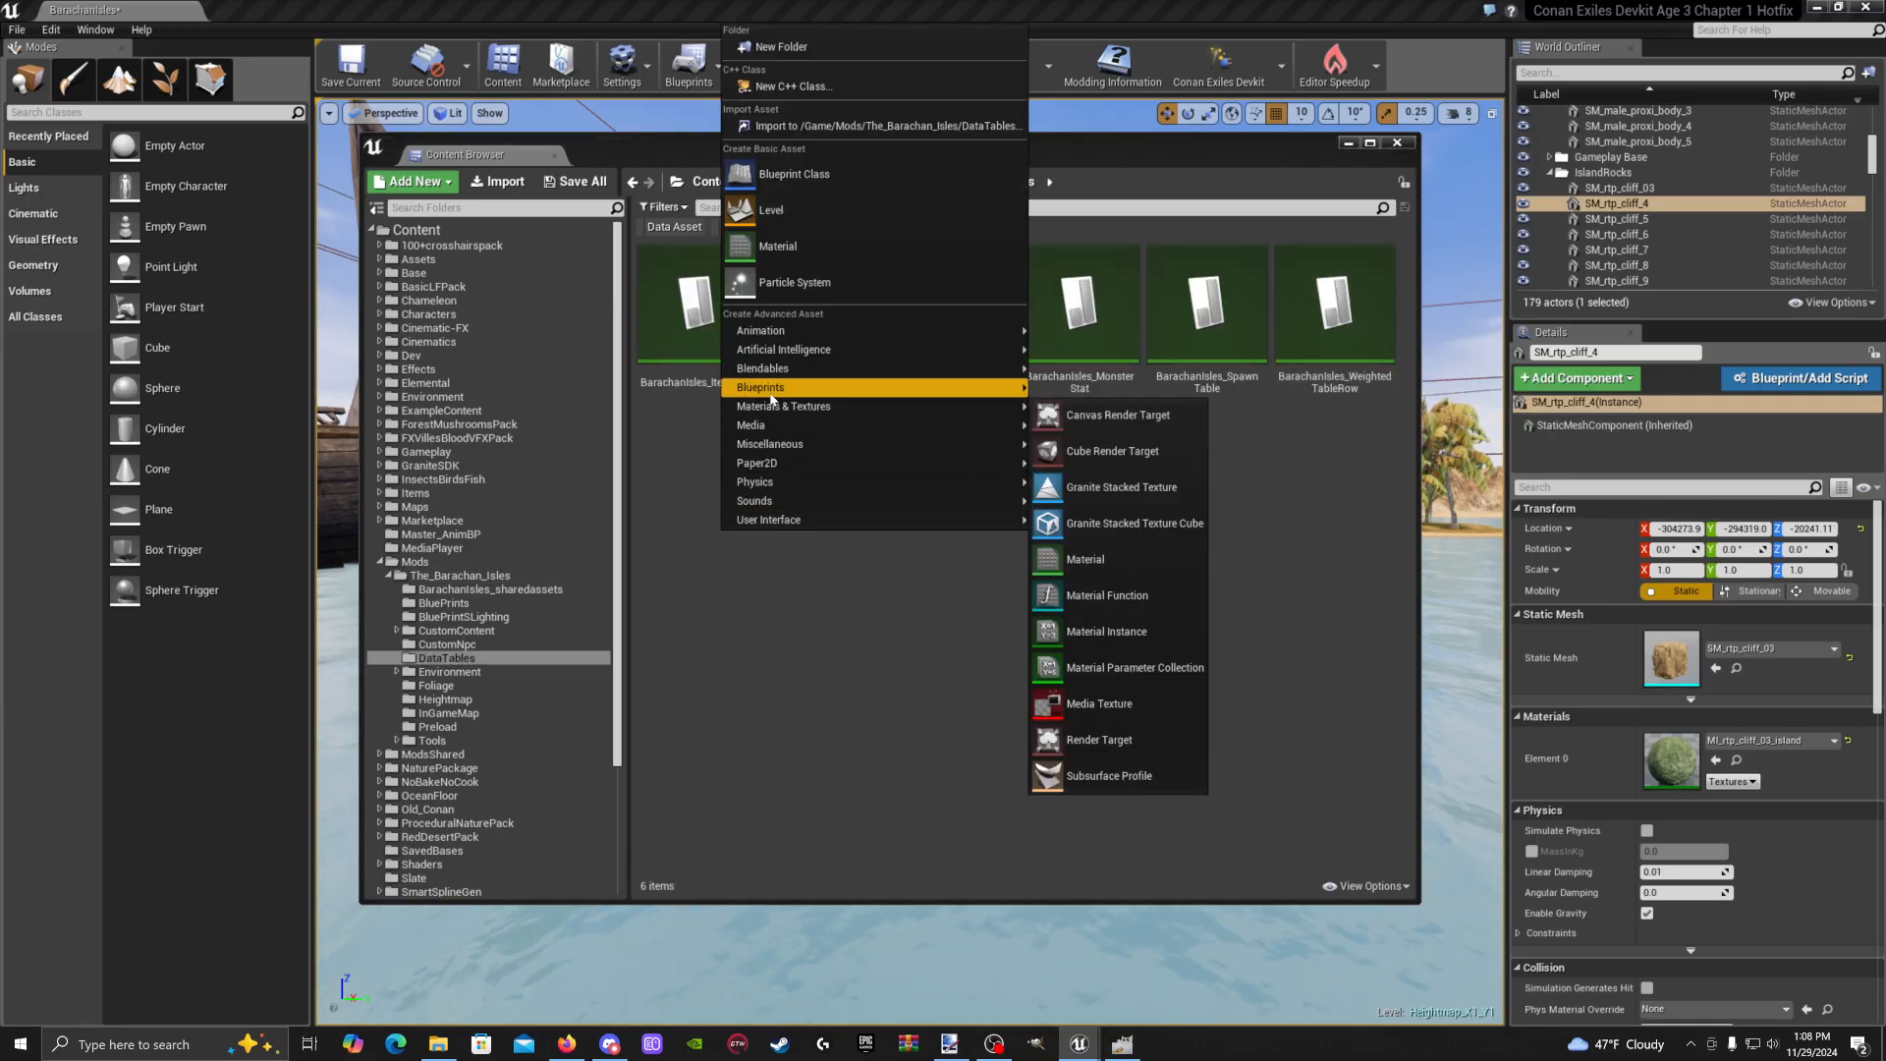
{"action": "mouse_move", "coordinate": [766, 448]}
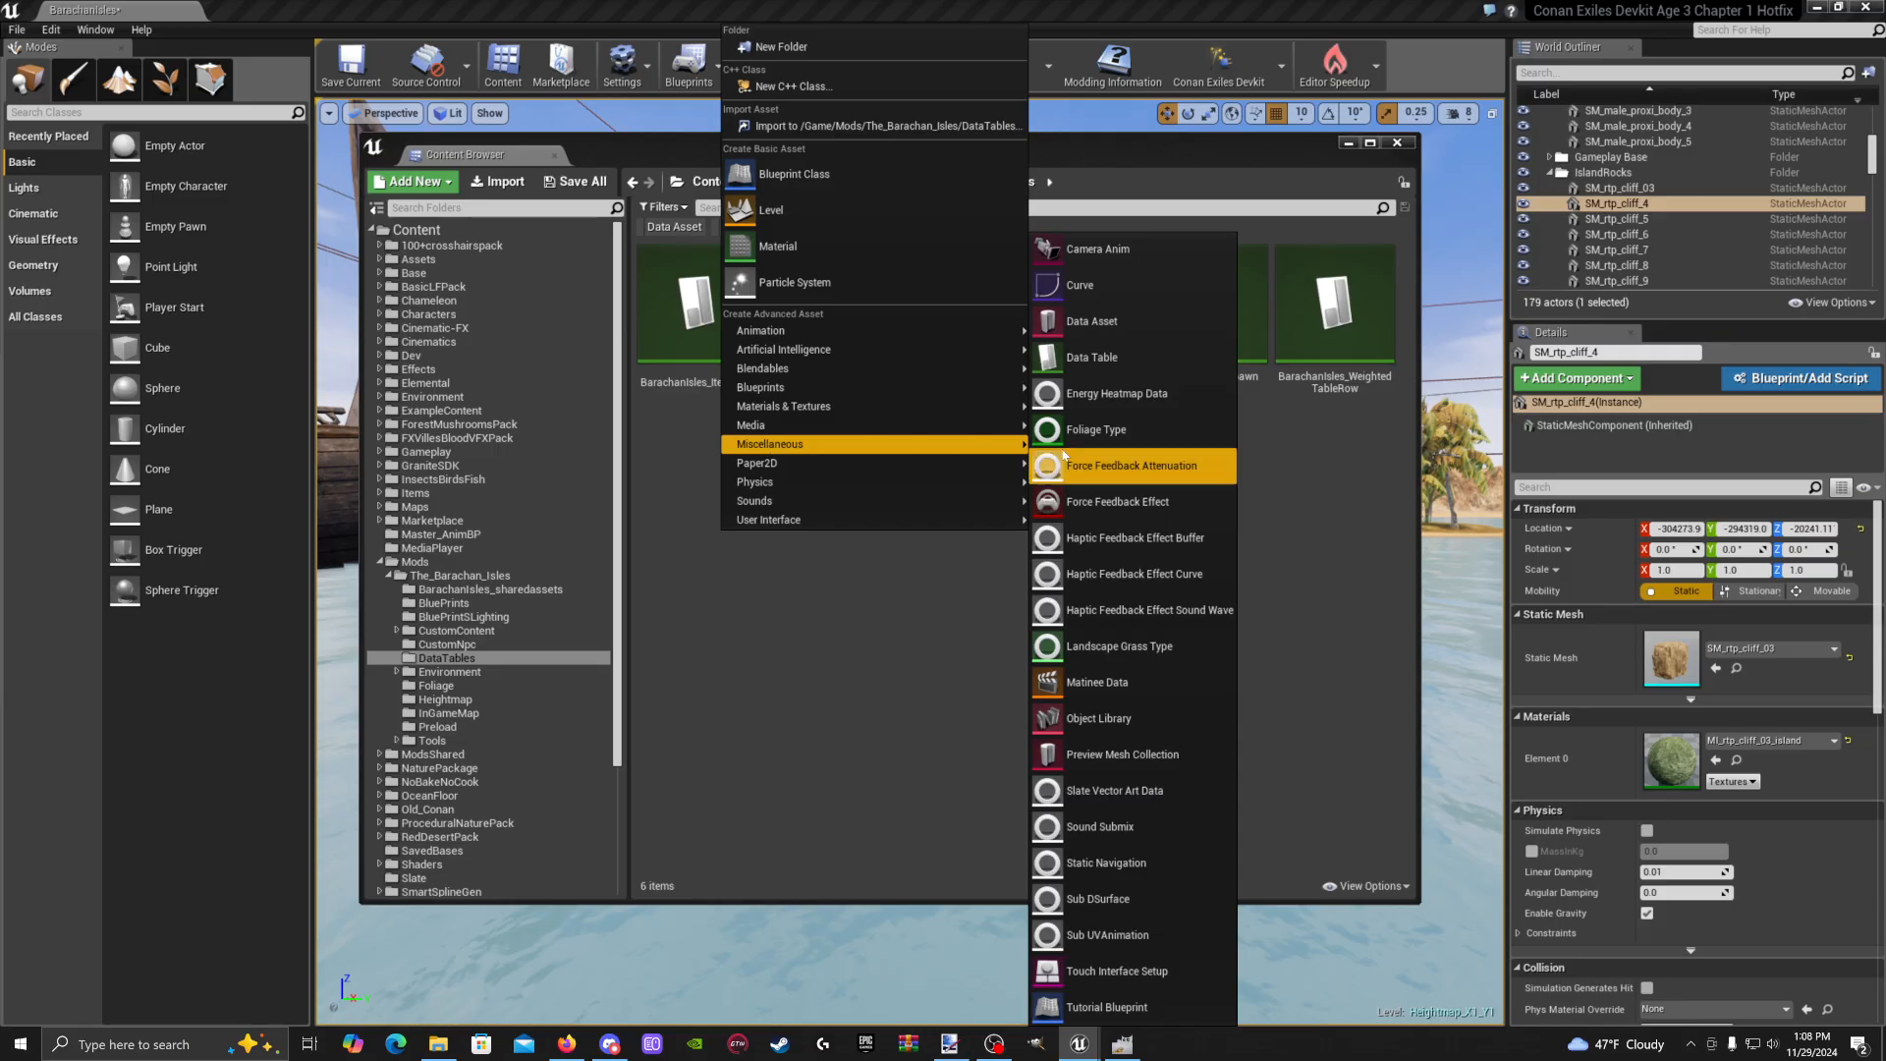
{"action": "left_click", "coordinate": [1093, 358]}
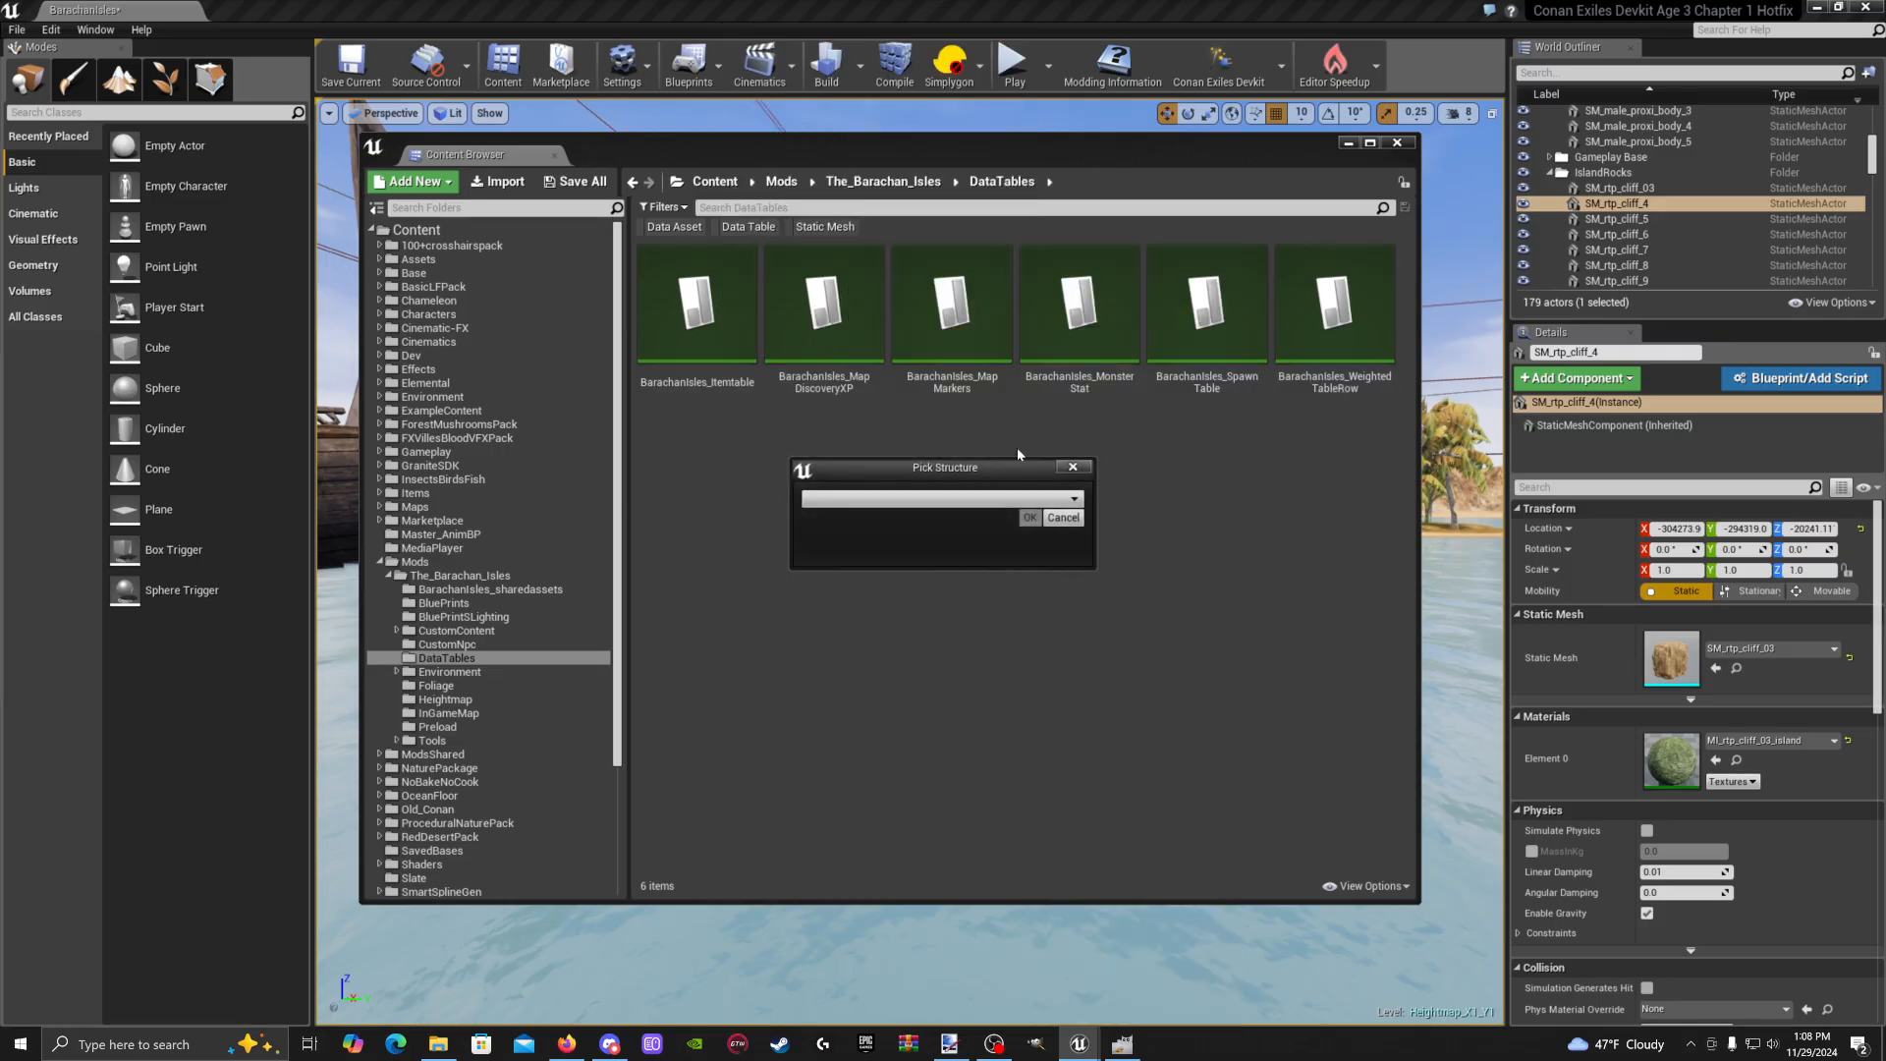
Base the table on Background Loading Screen Structure and name it Barachan_LoadScreens
{"action": "left_click", "coordinate": [960, 499]}
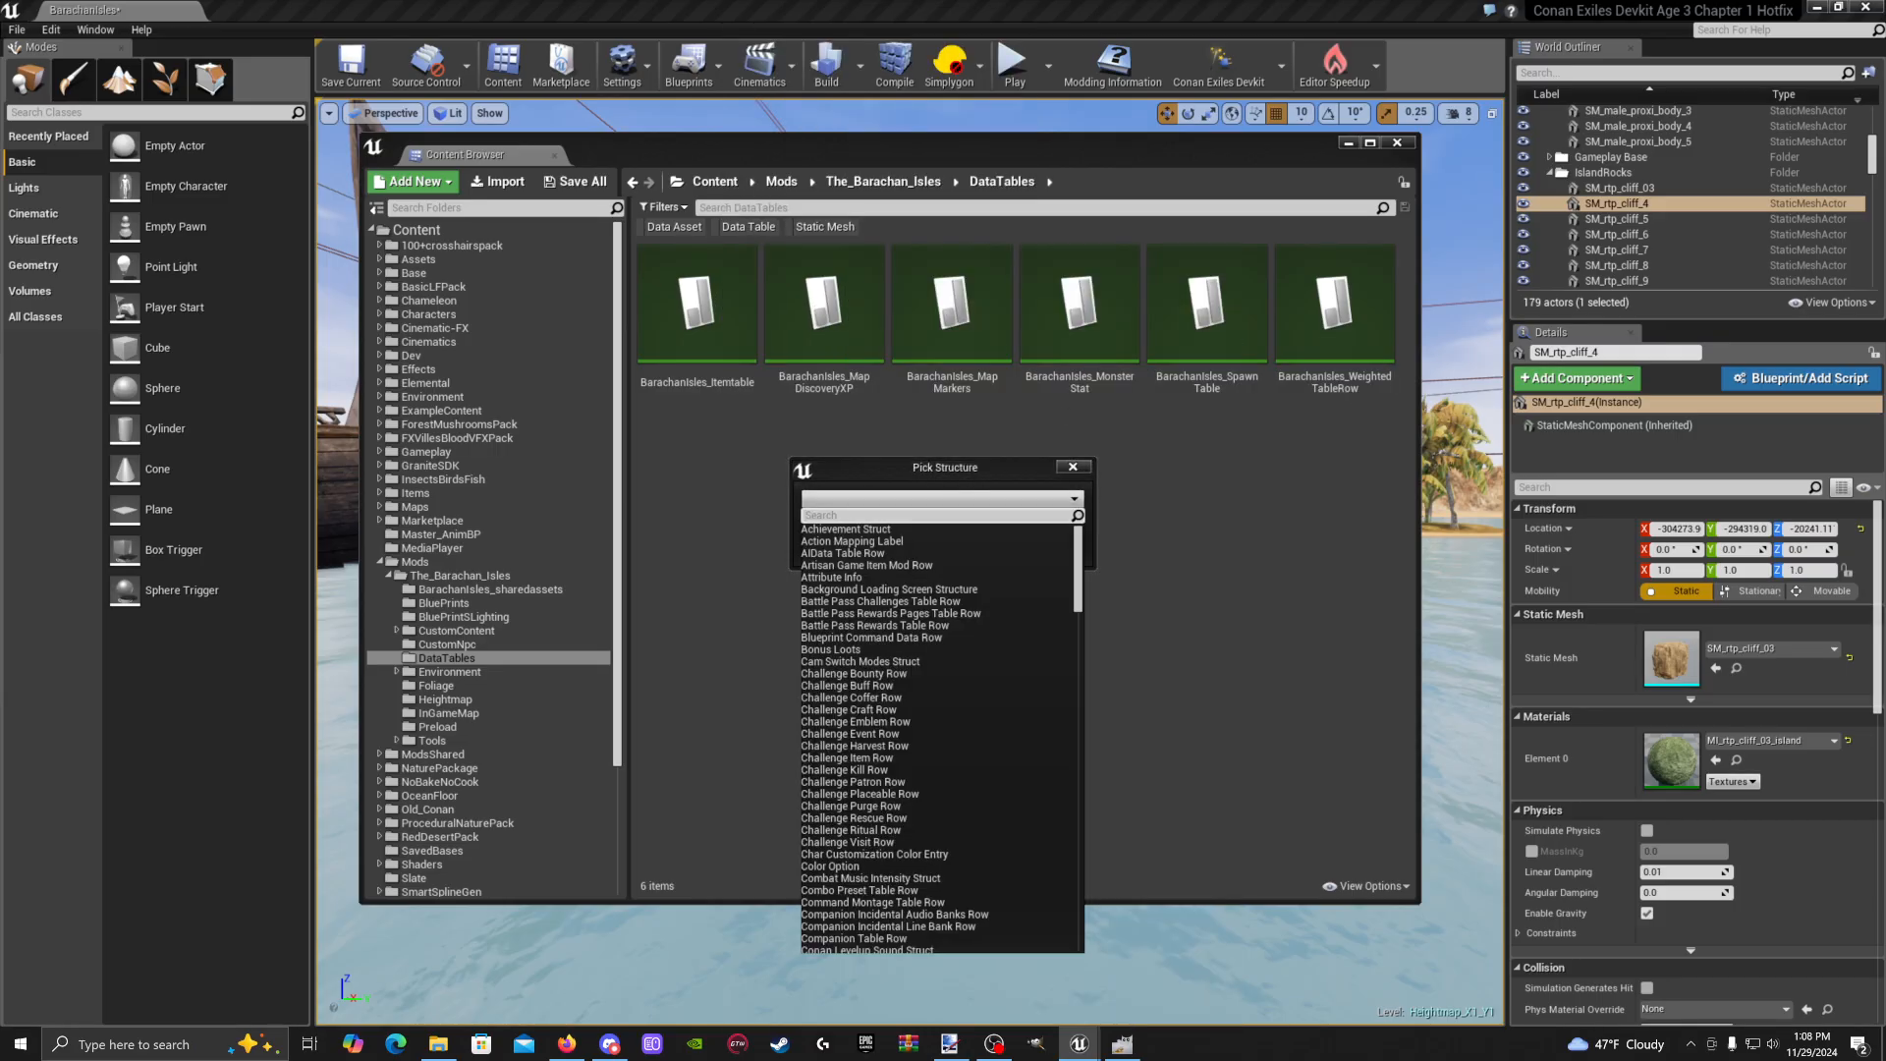
{"action": "type", "text": "loadi"}
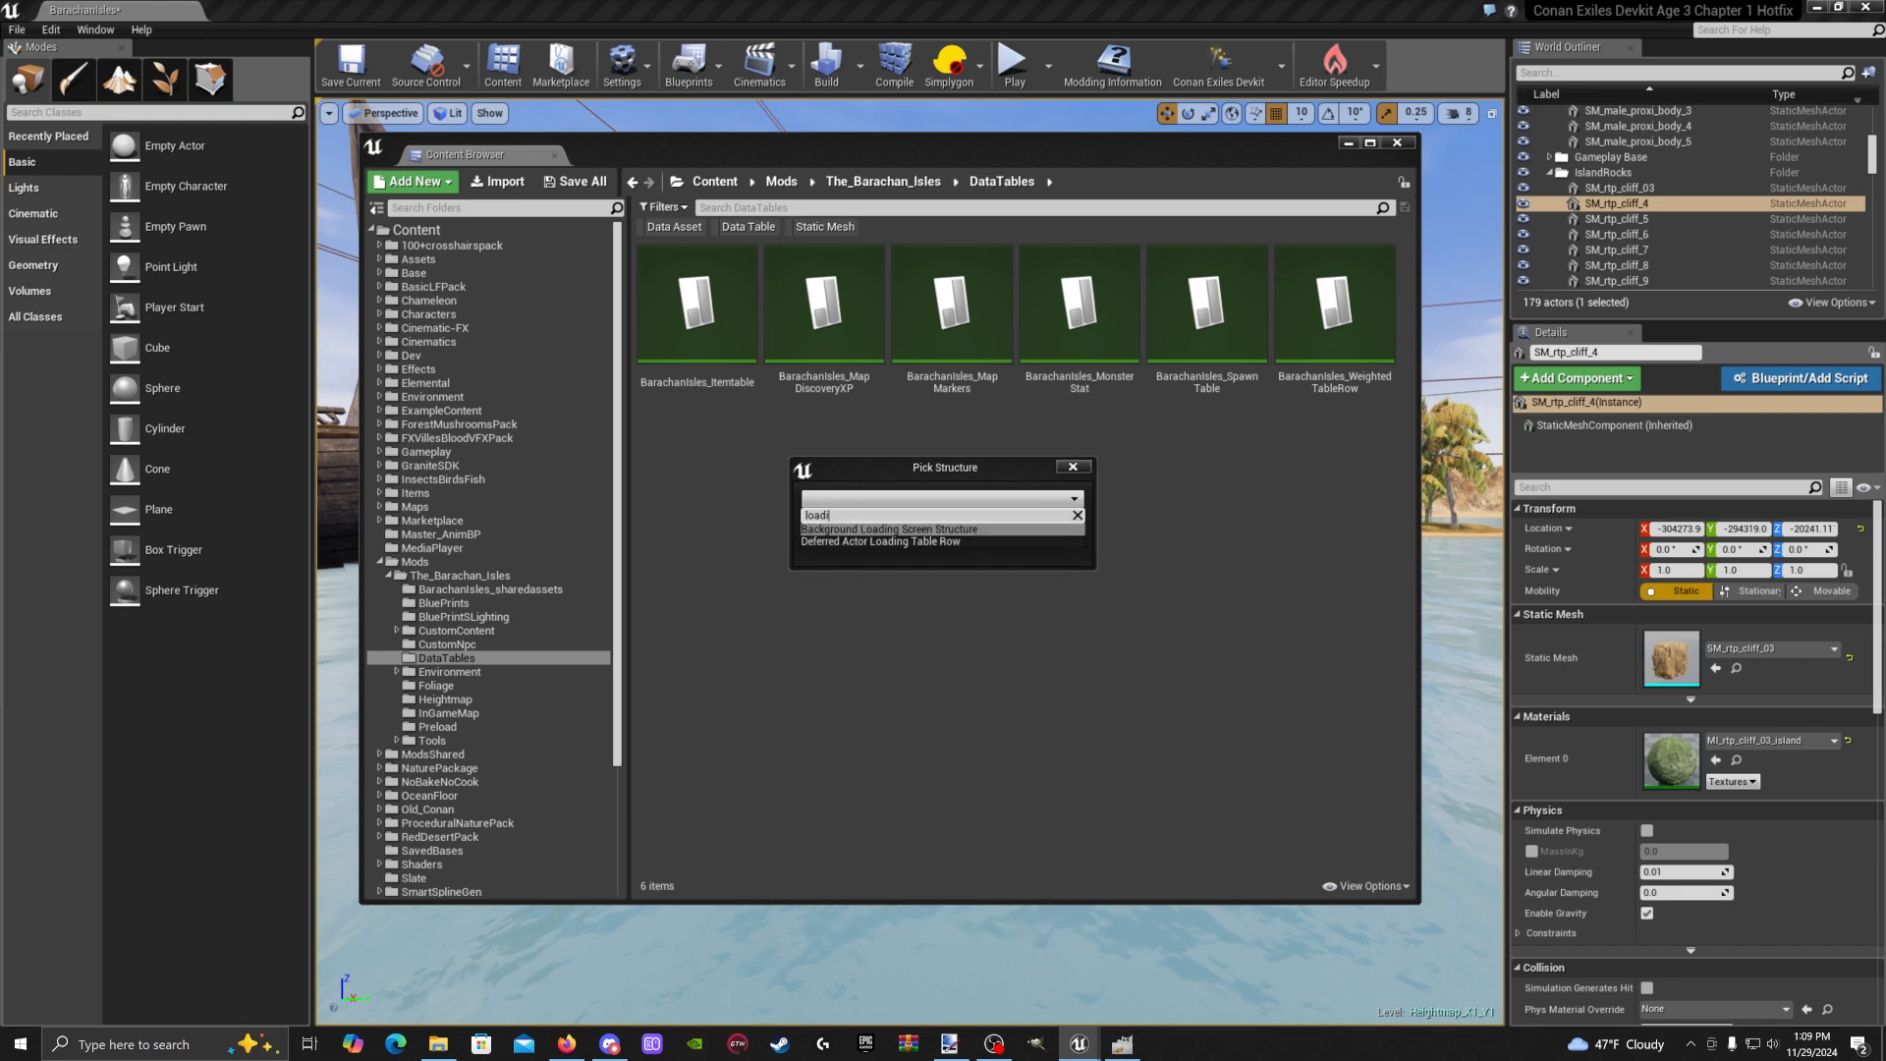
{"action": "left_click", "coordinate": [887, 530]}
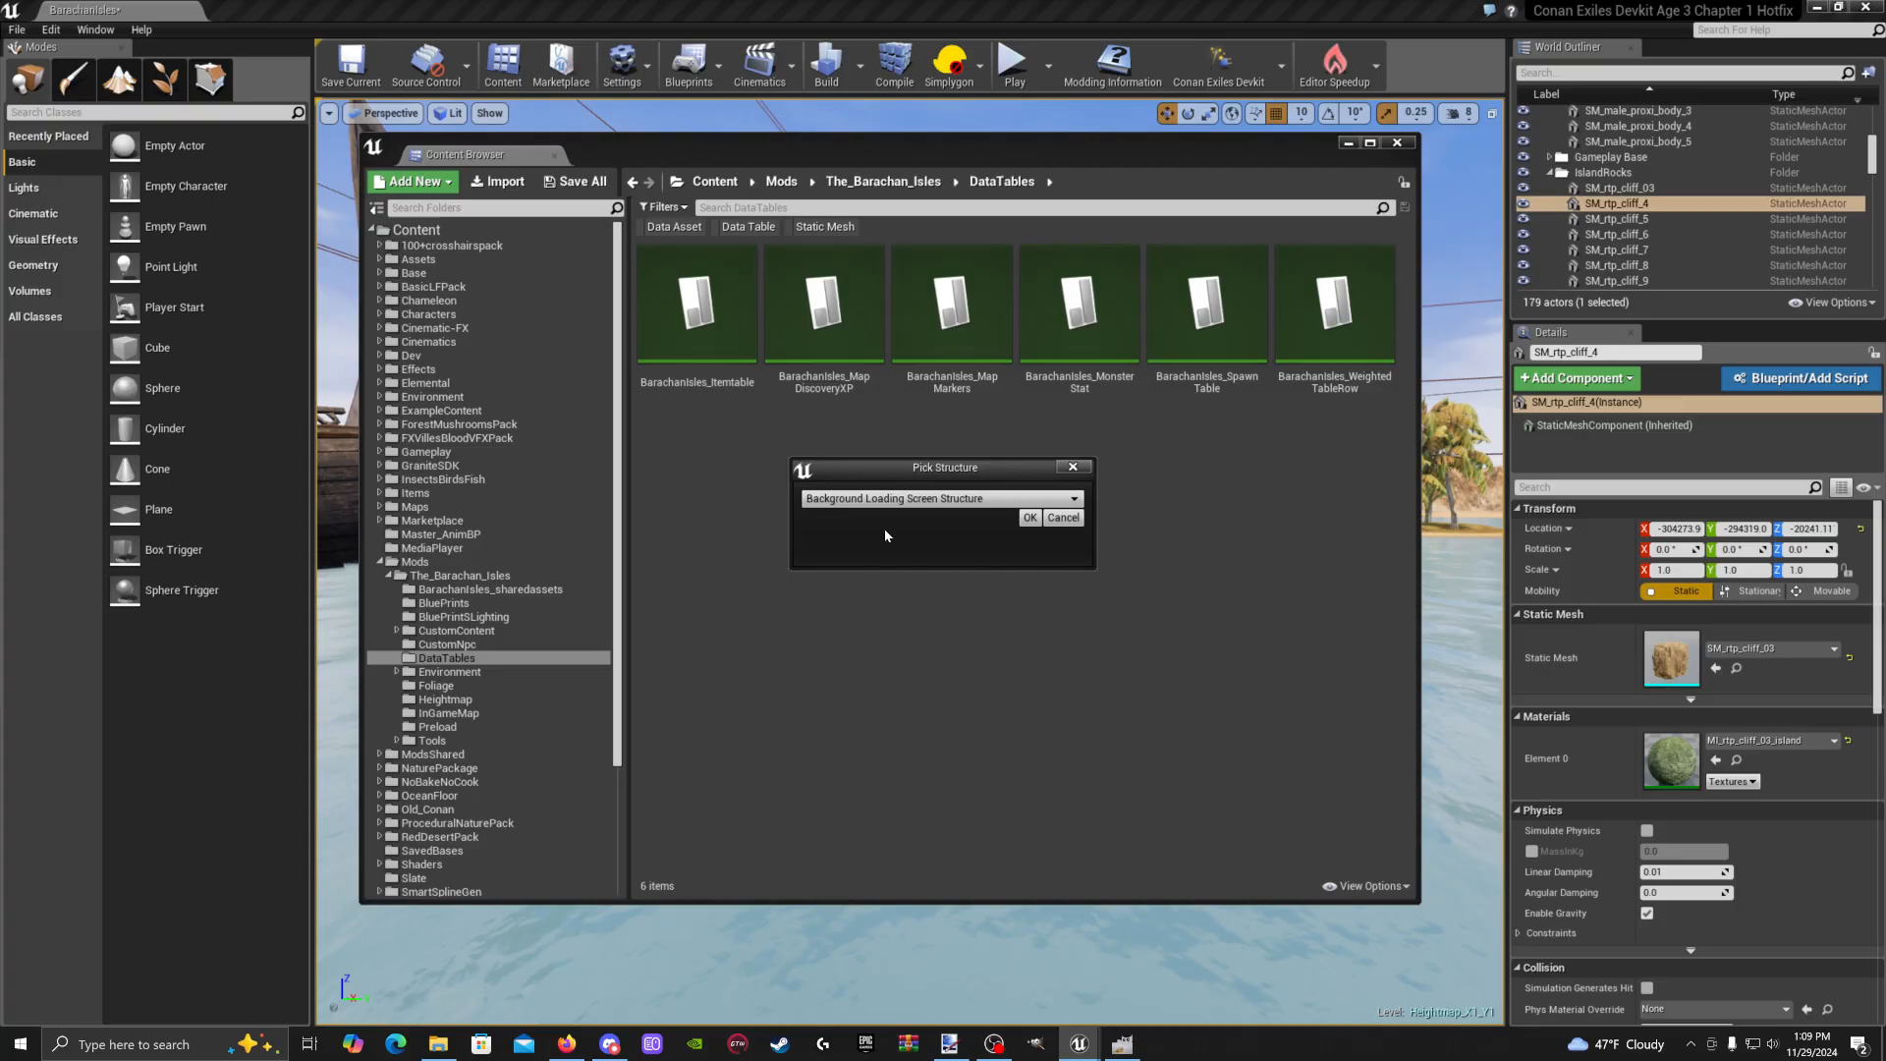
{"action": "left_click", "coordinate": [1034, 519]}
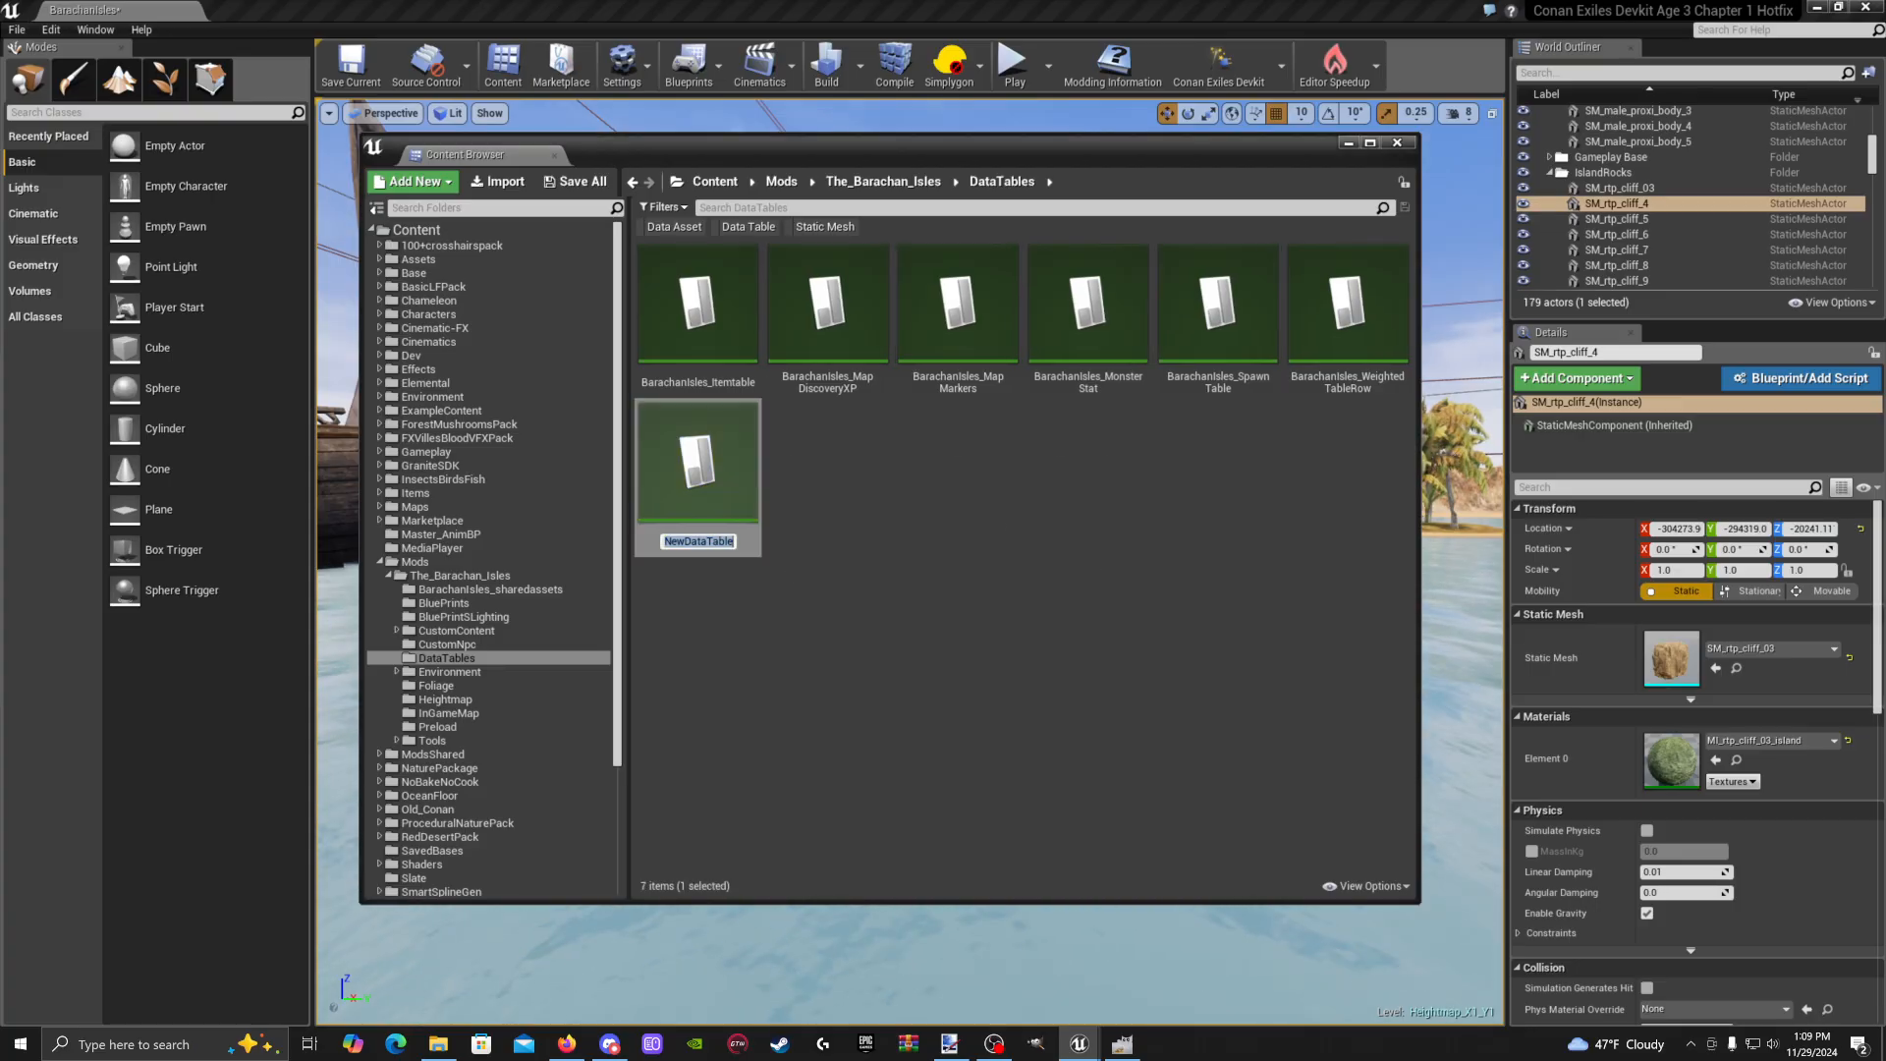
{"action": "key", "text": "BackSpace"}
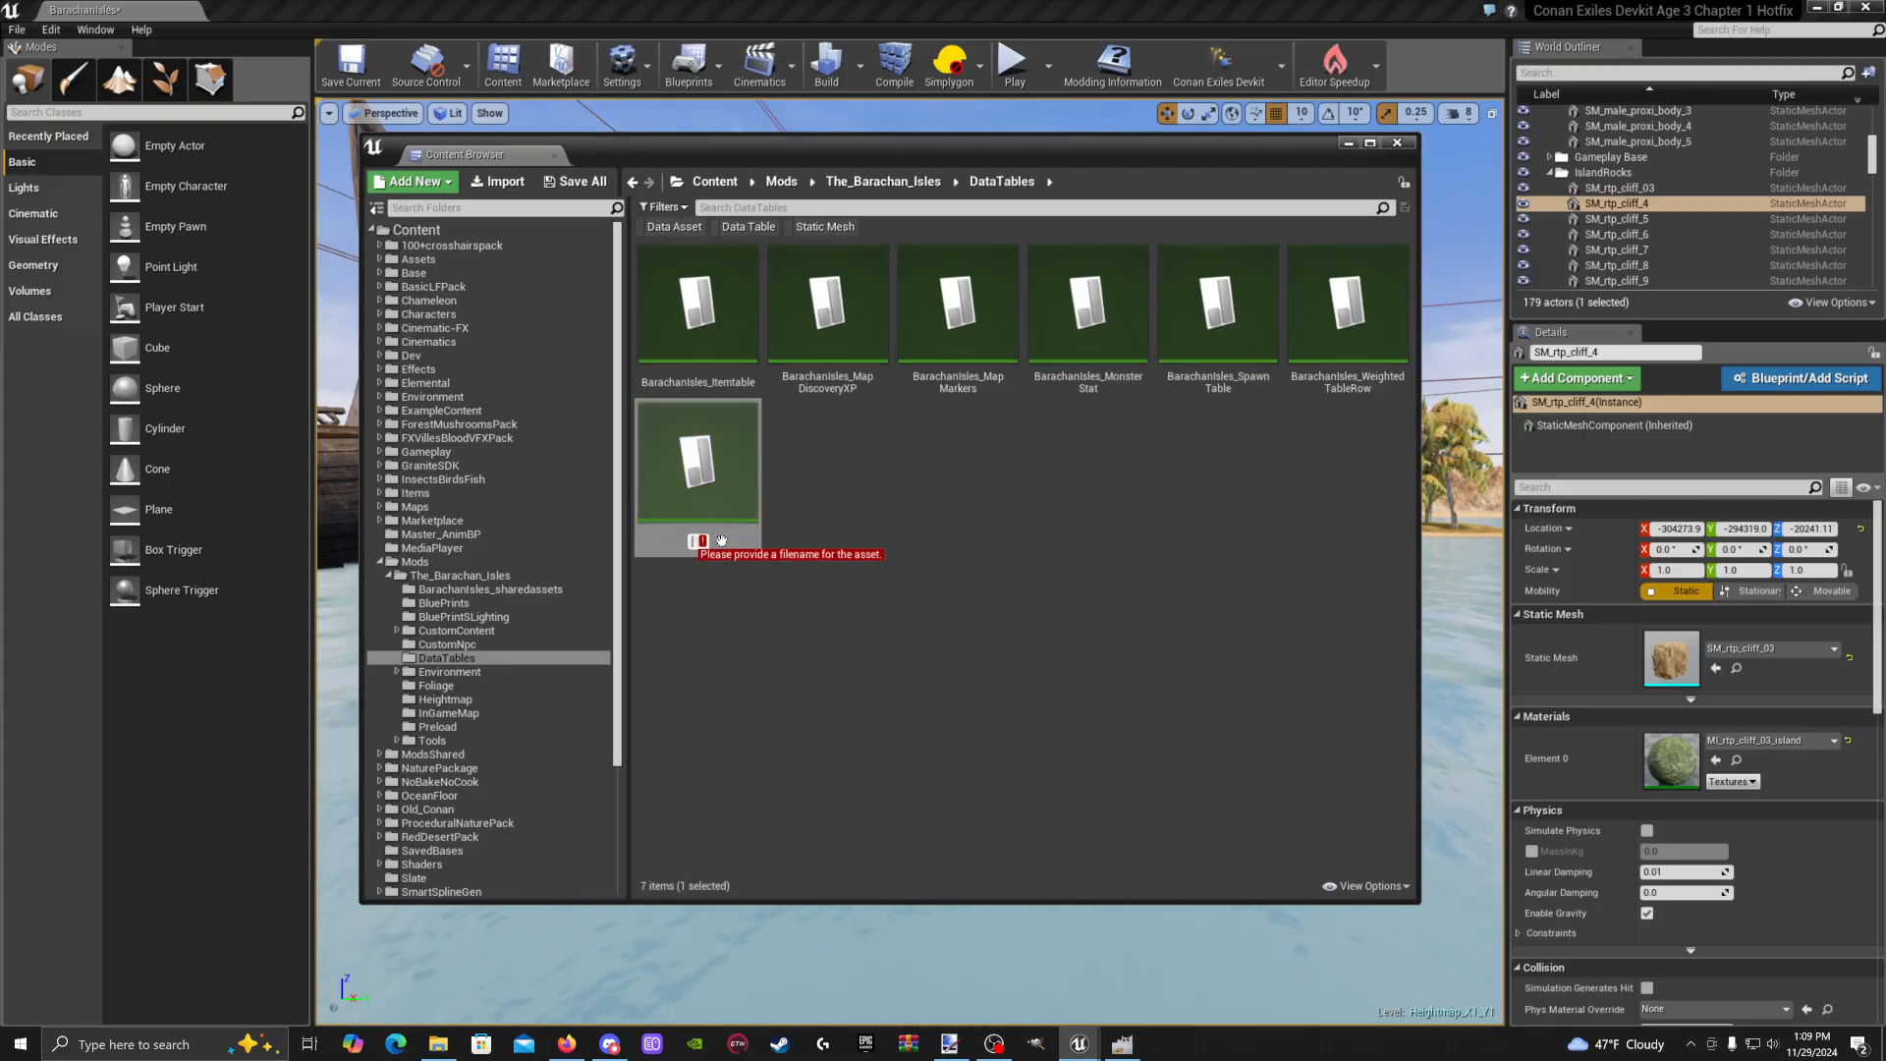
{"action": "type", "text": "Ba"}
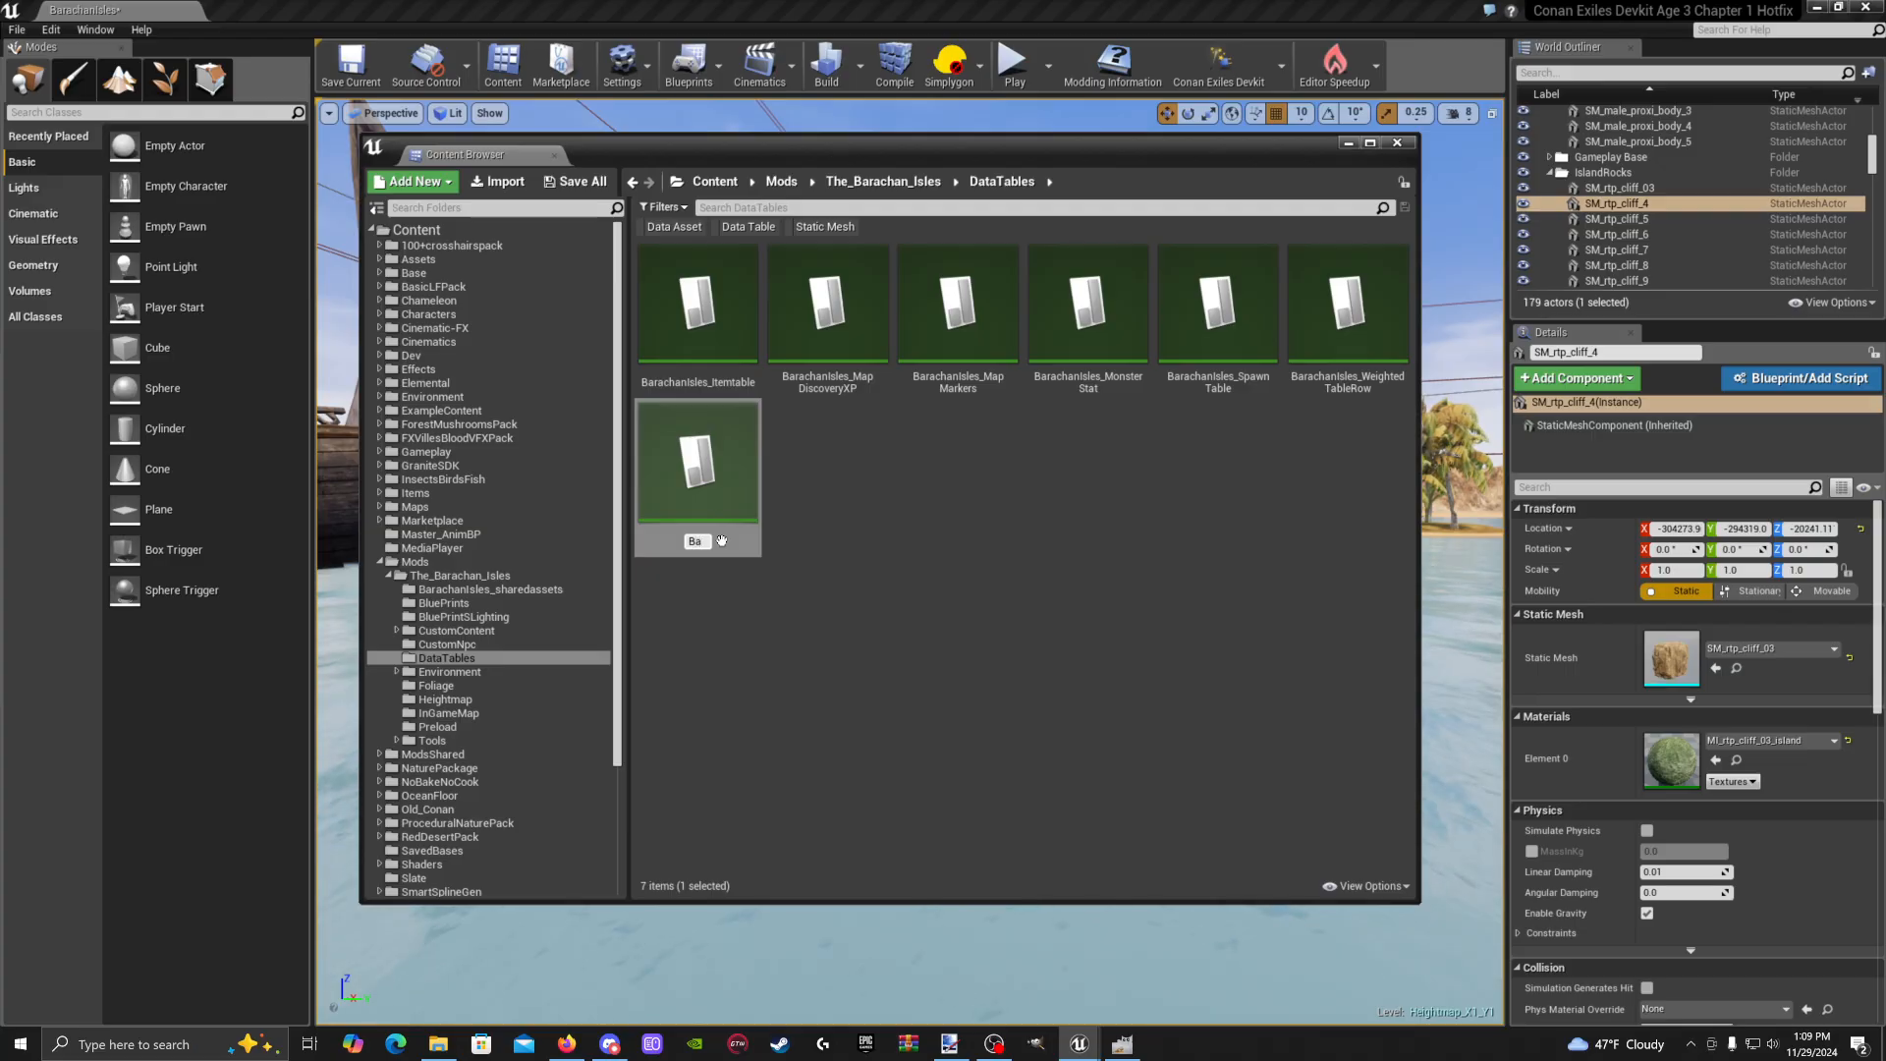
{"action": "type", "text": "rachan"}
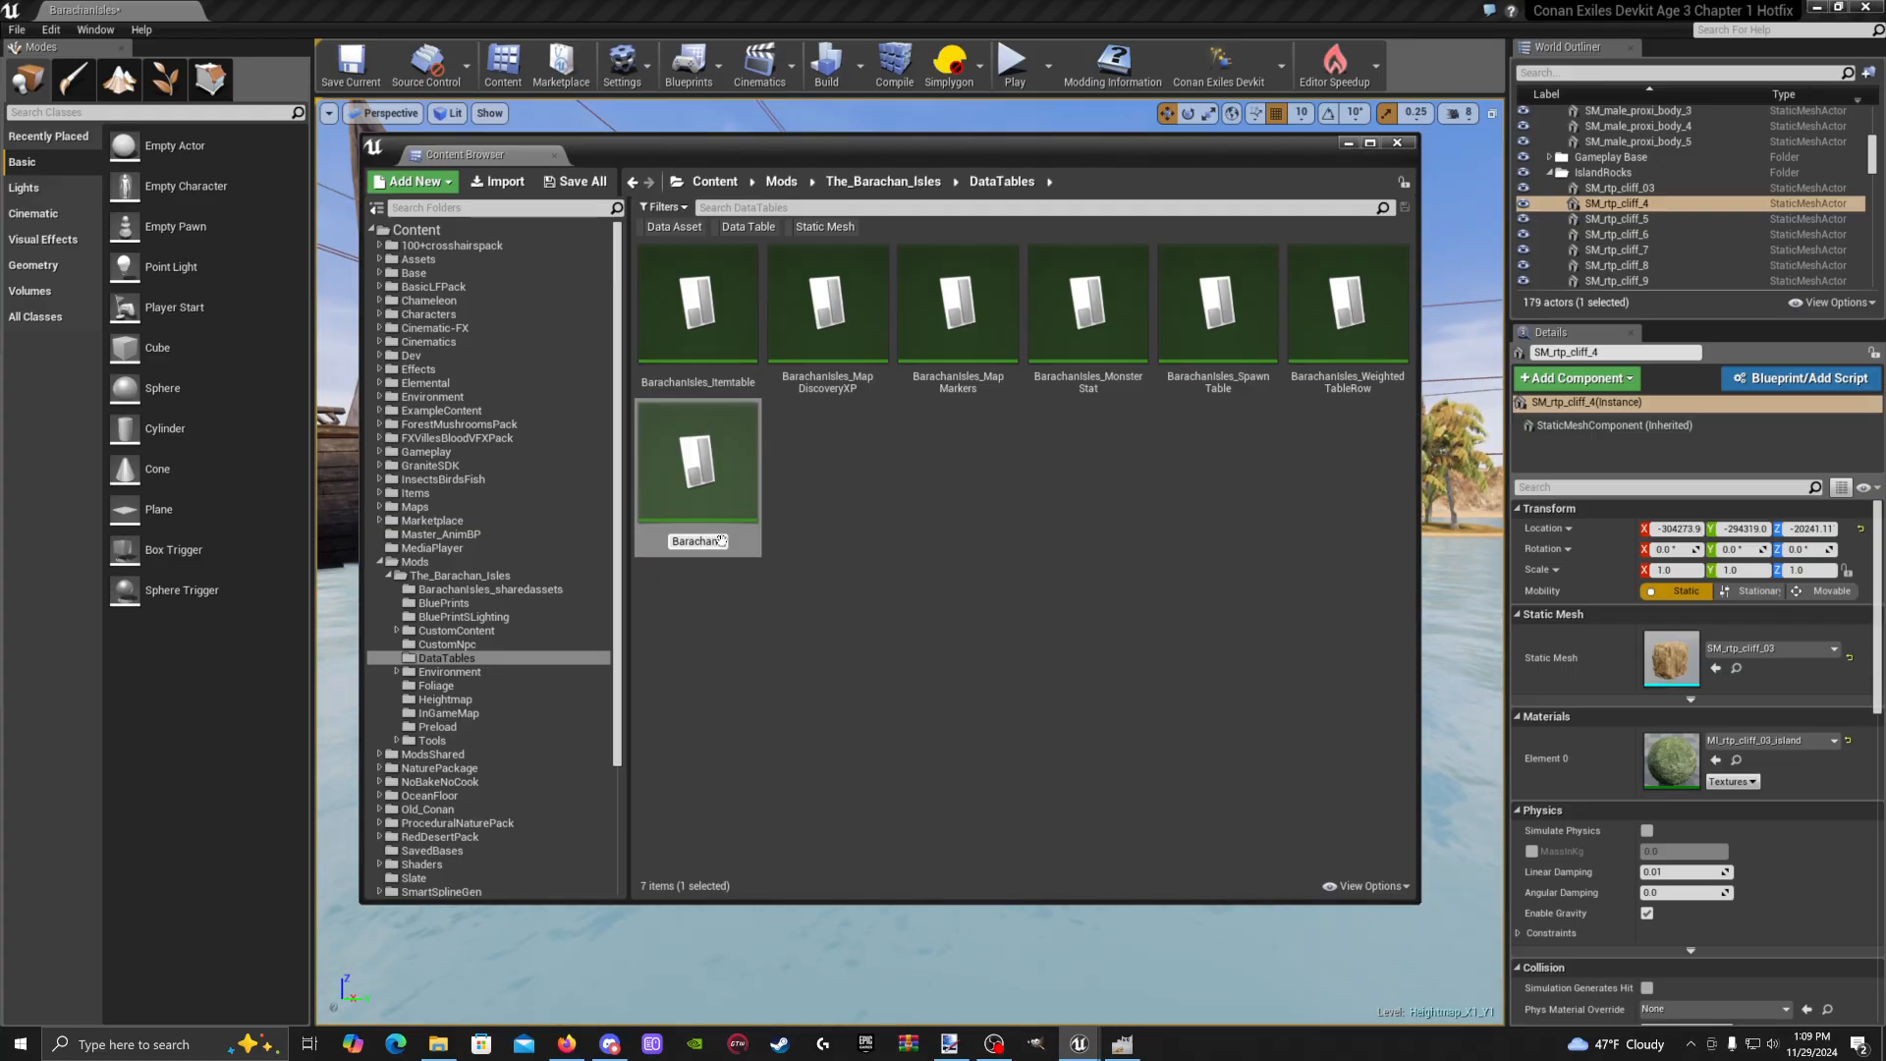
{"action": "type", "text": "_LoadScreen"}
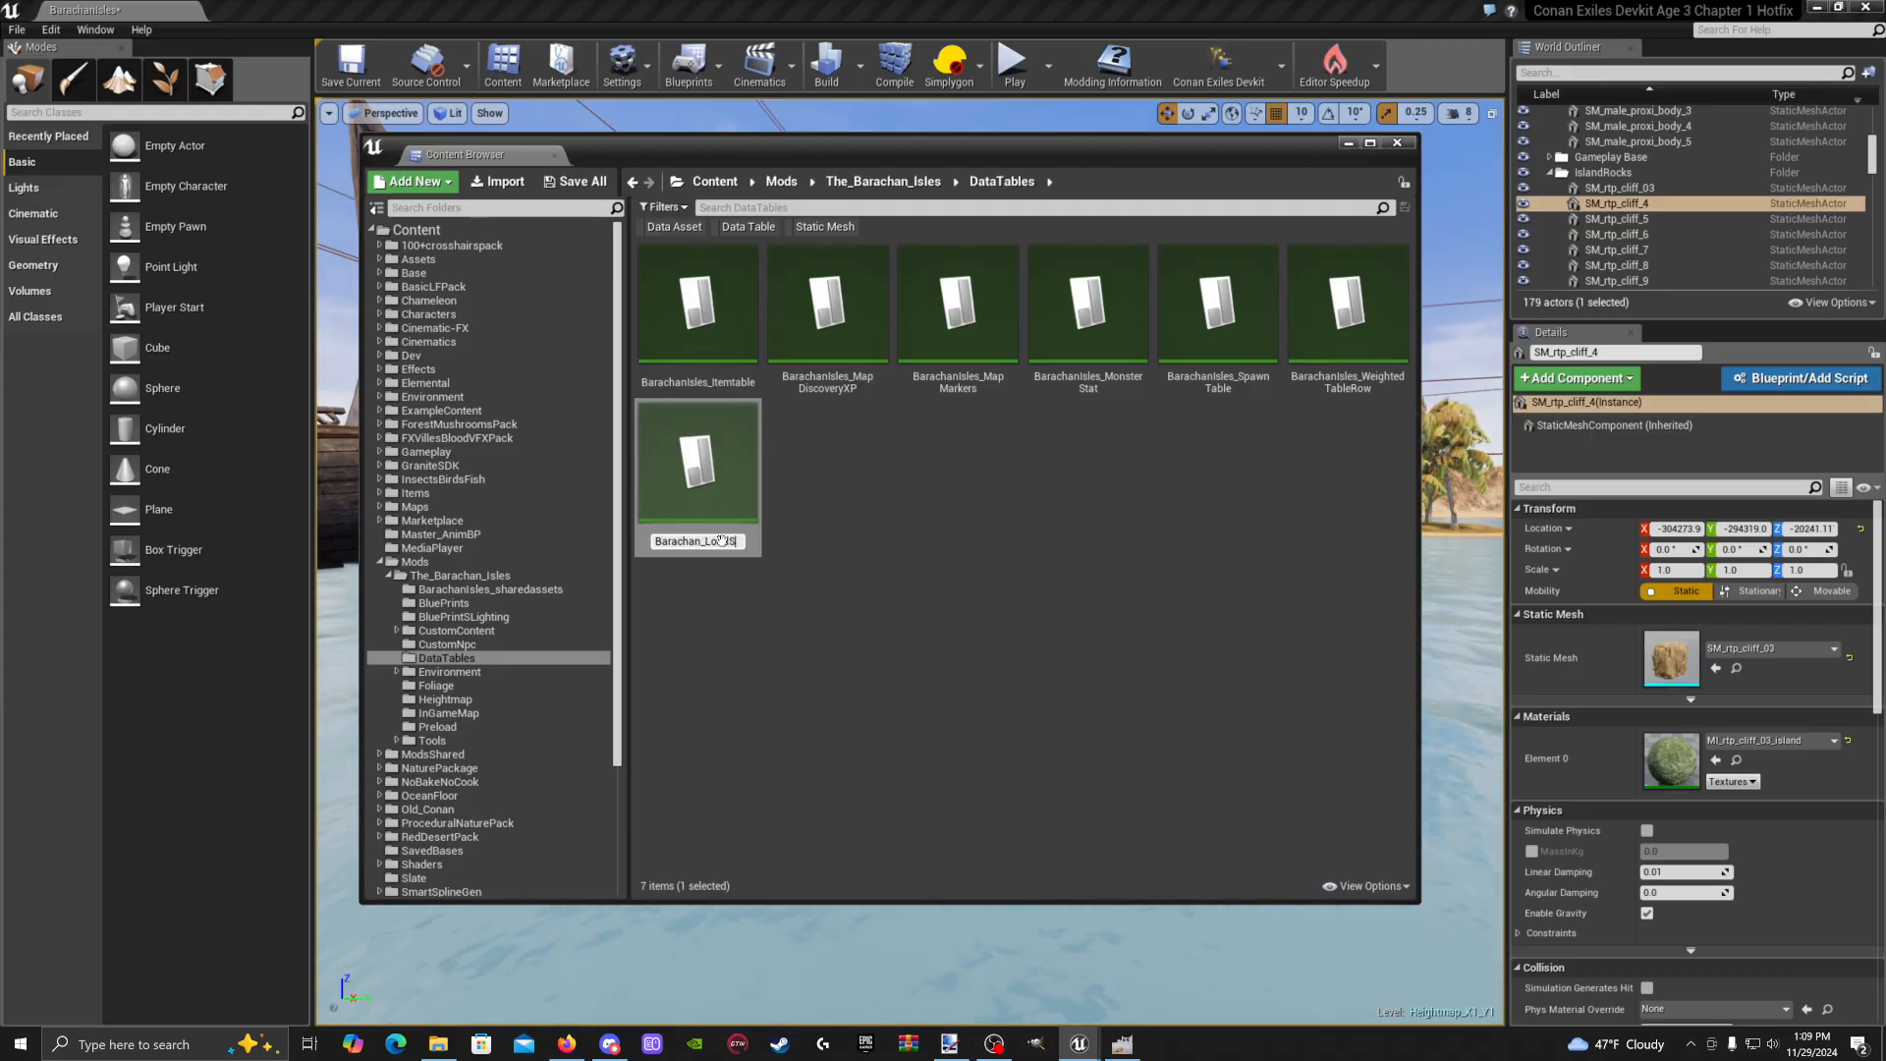
{"action": "type", "text": "s"}
{"action": "key", "text": "Return"}
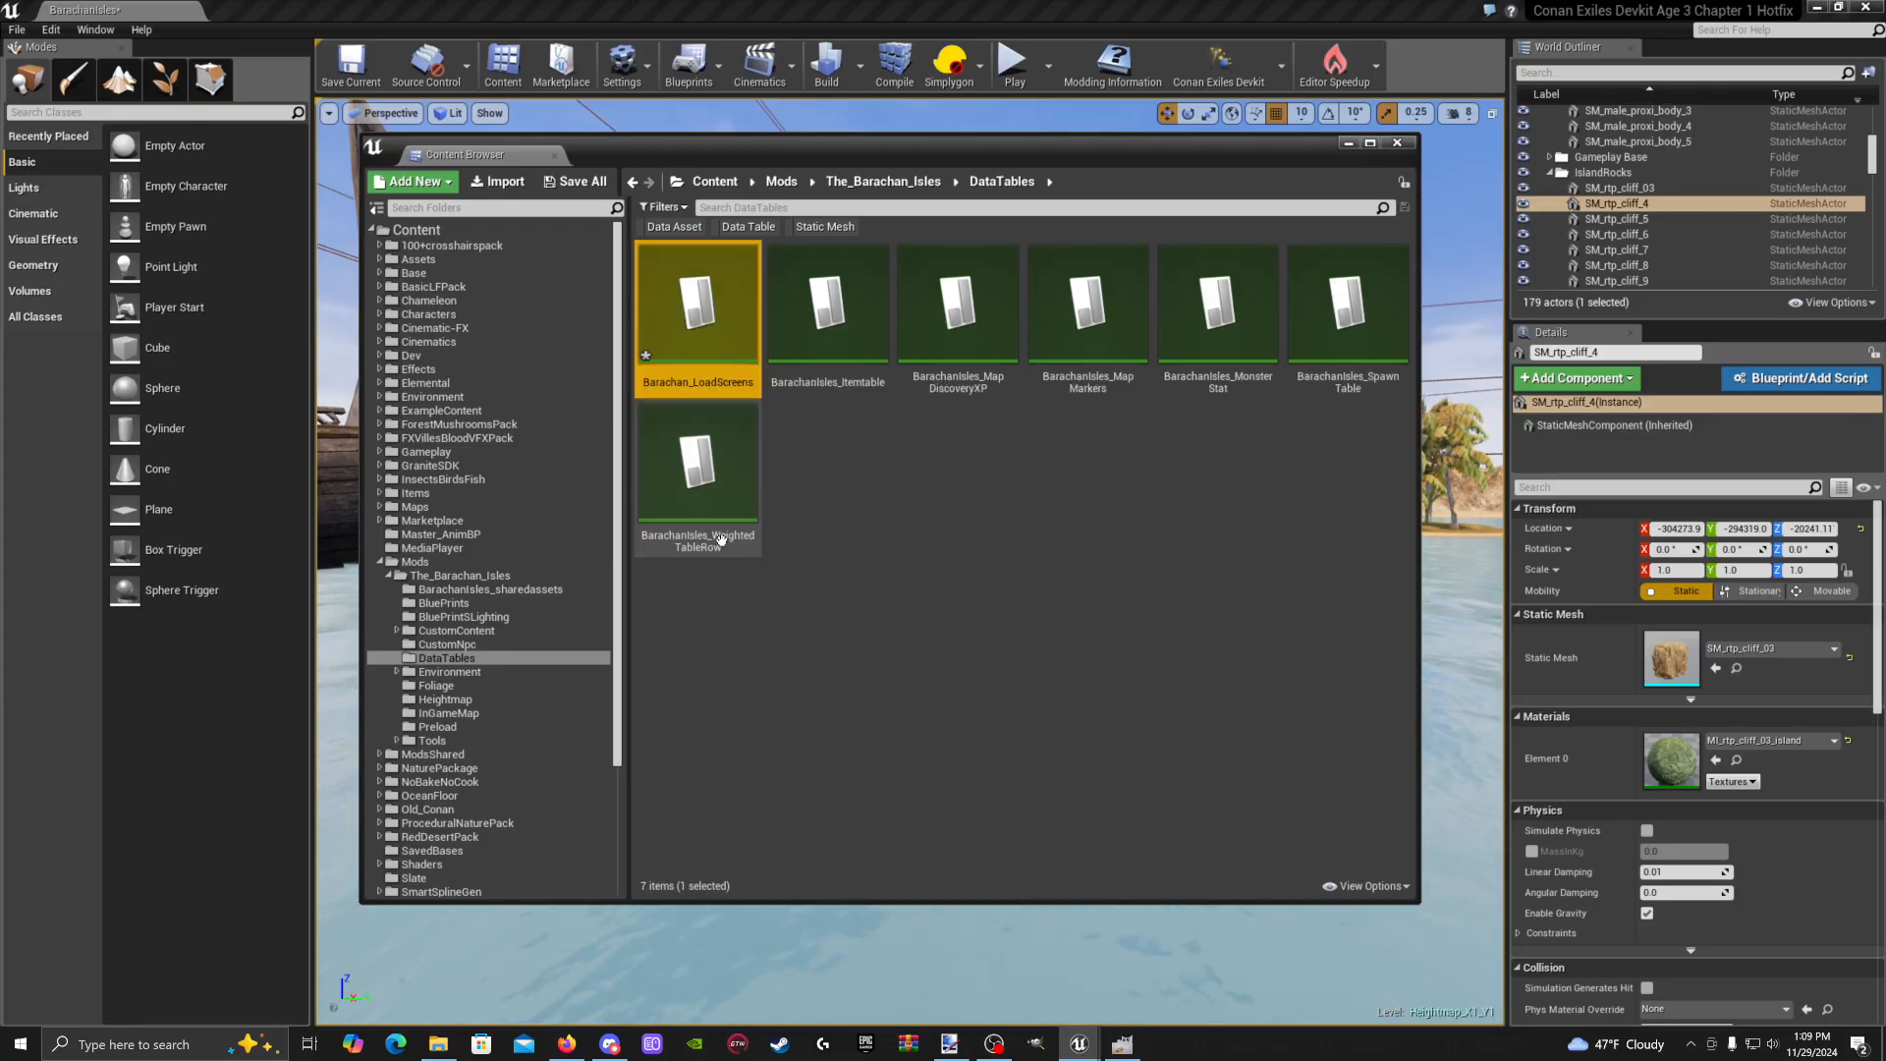
Add a row to Barachan_LoadScreens, rename it to 1, and save
{"action": "double_click", "coordinate": [692, 348]}
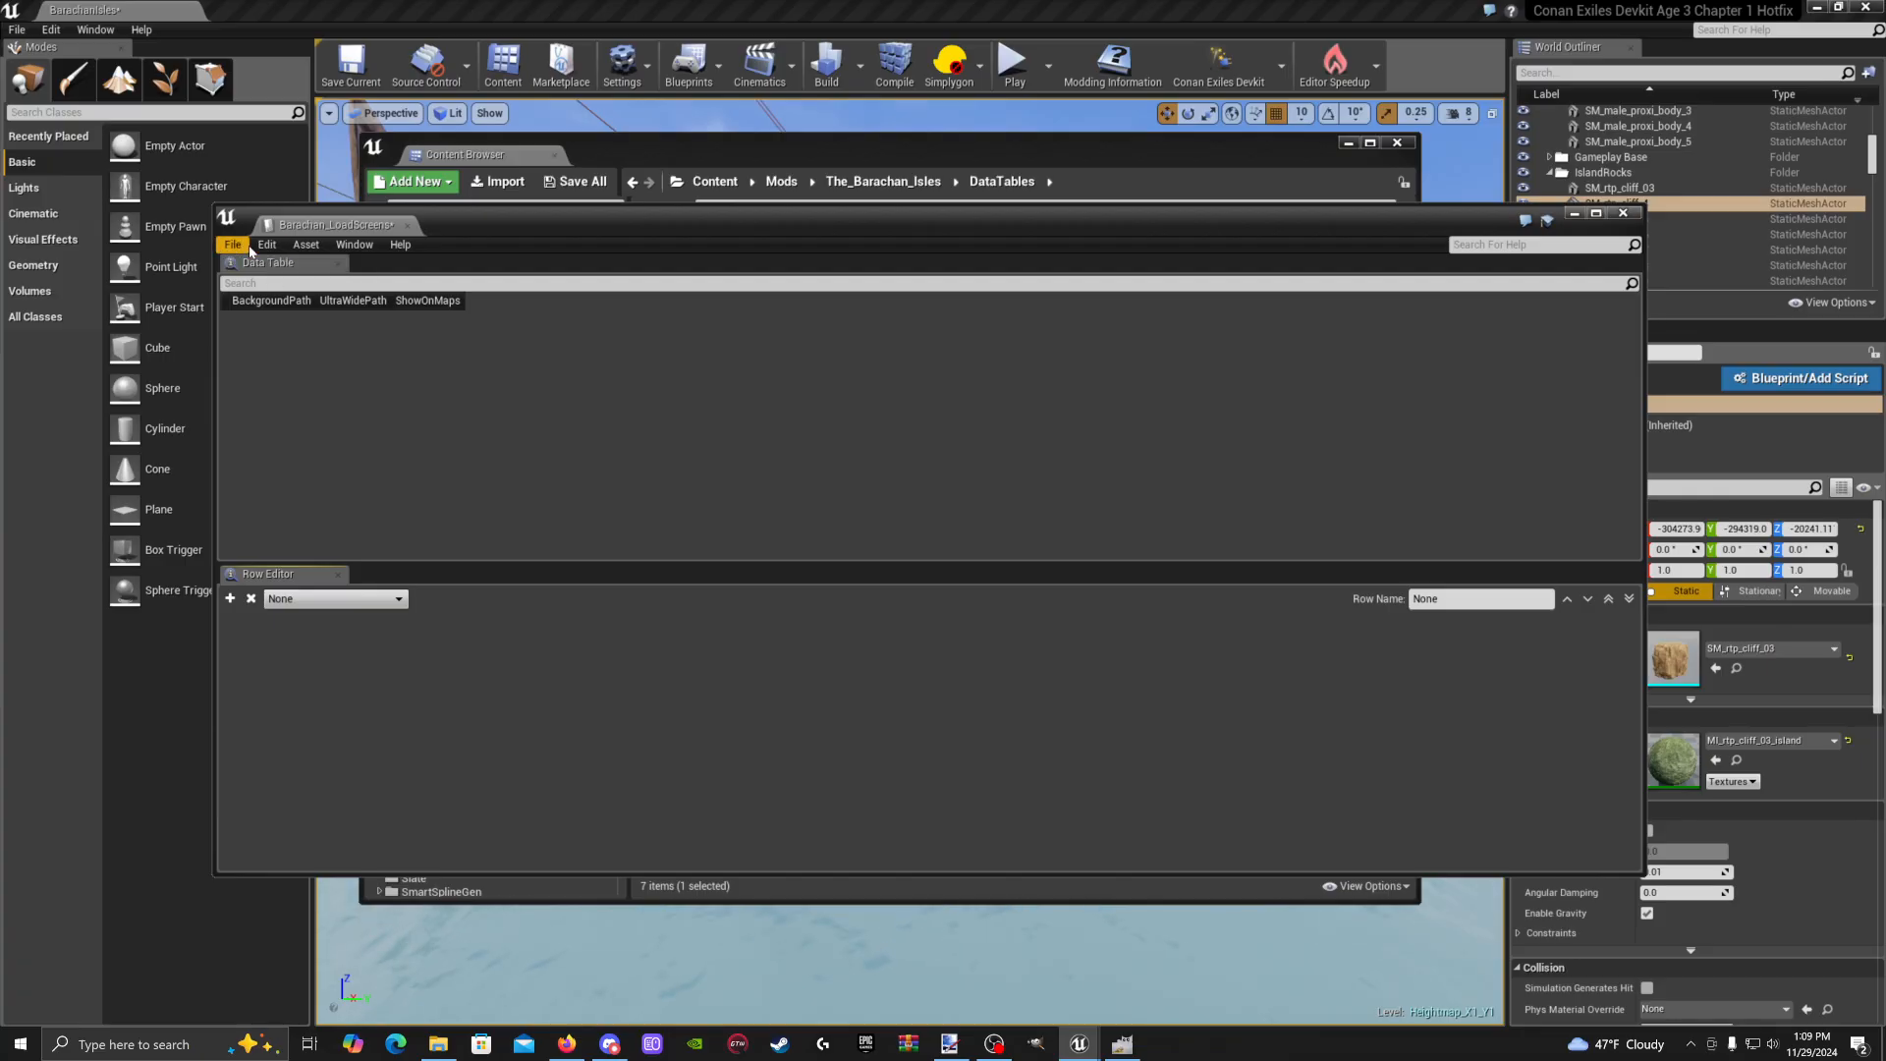
{"action": "left_click", "coordinate": [230, 599]}
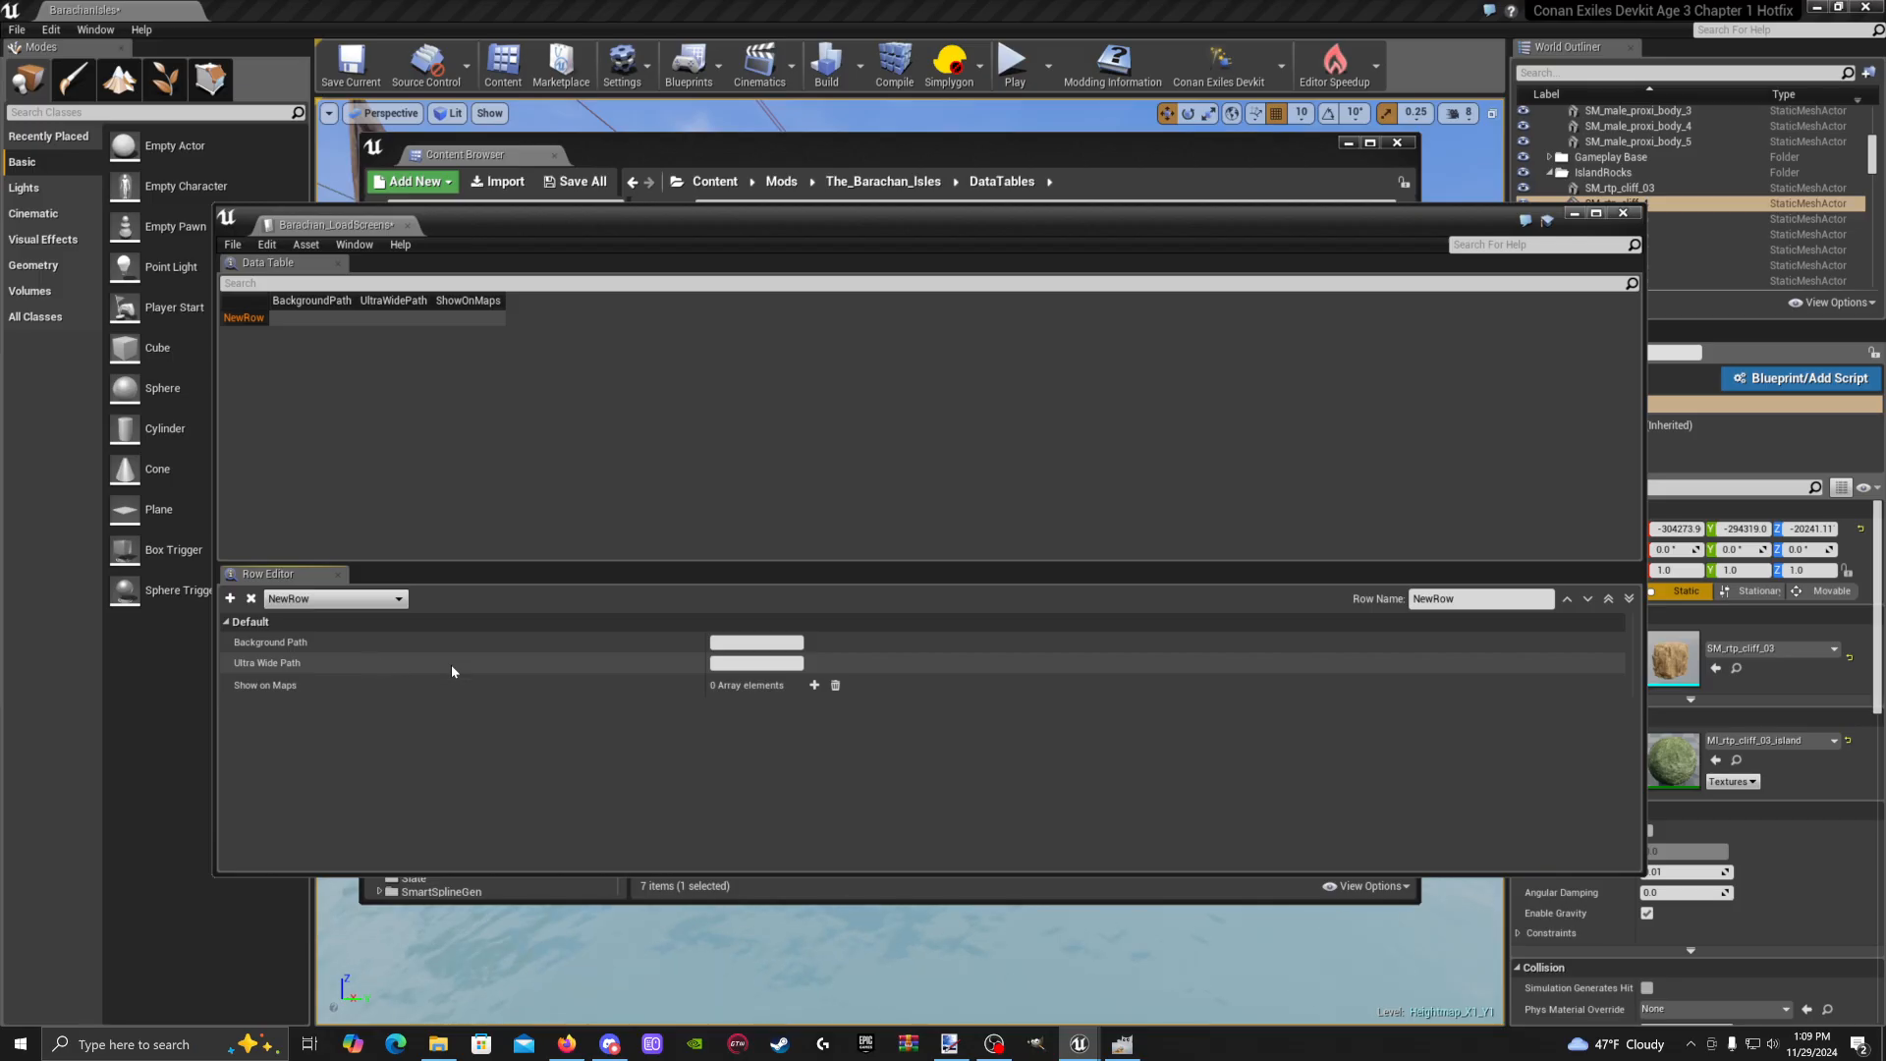
{"action": "left_click", "coordinate": [1413, 601]}
{"action": "key", "text": "BackSpace"}
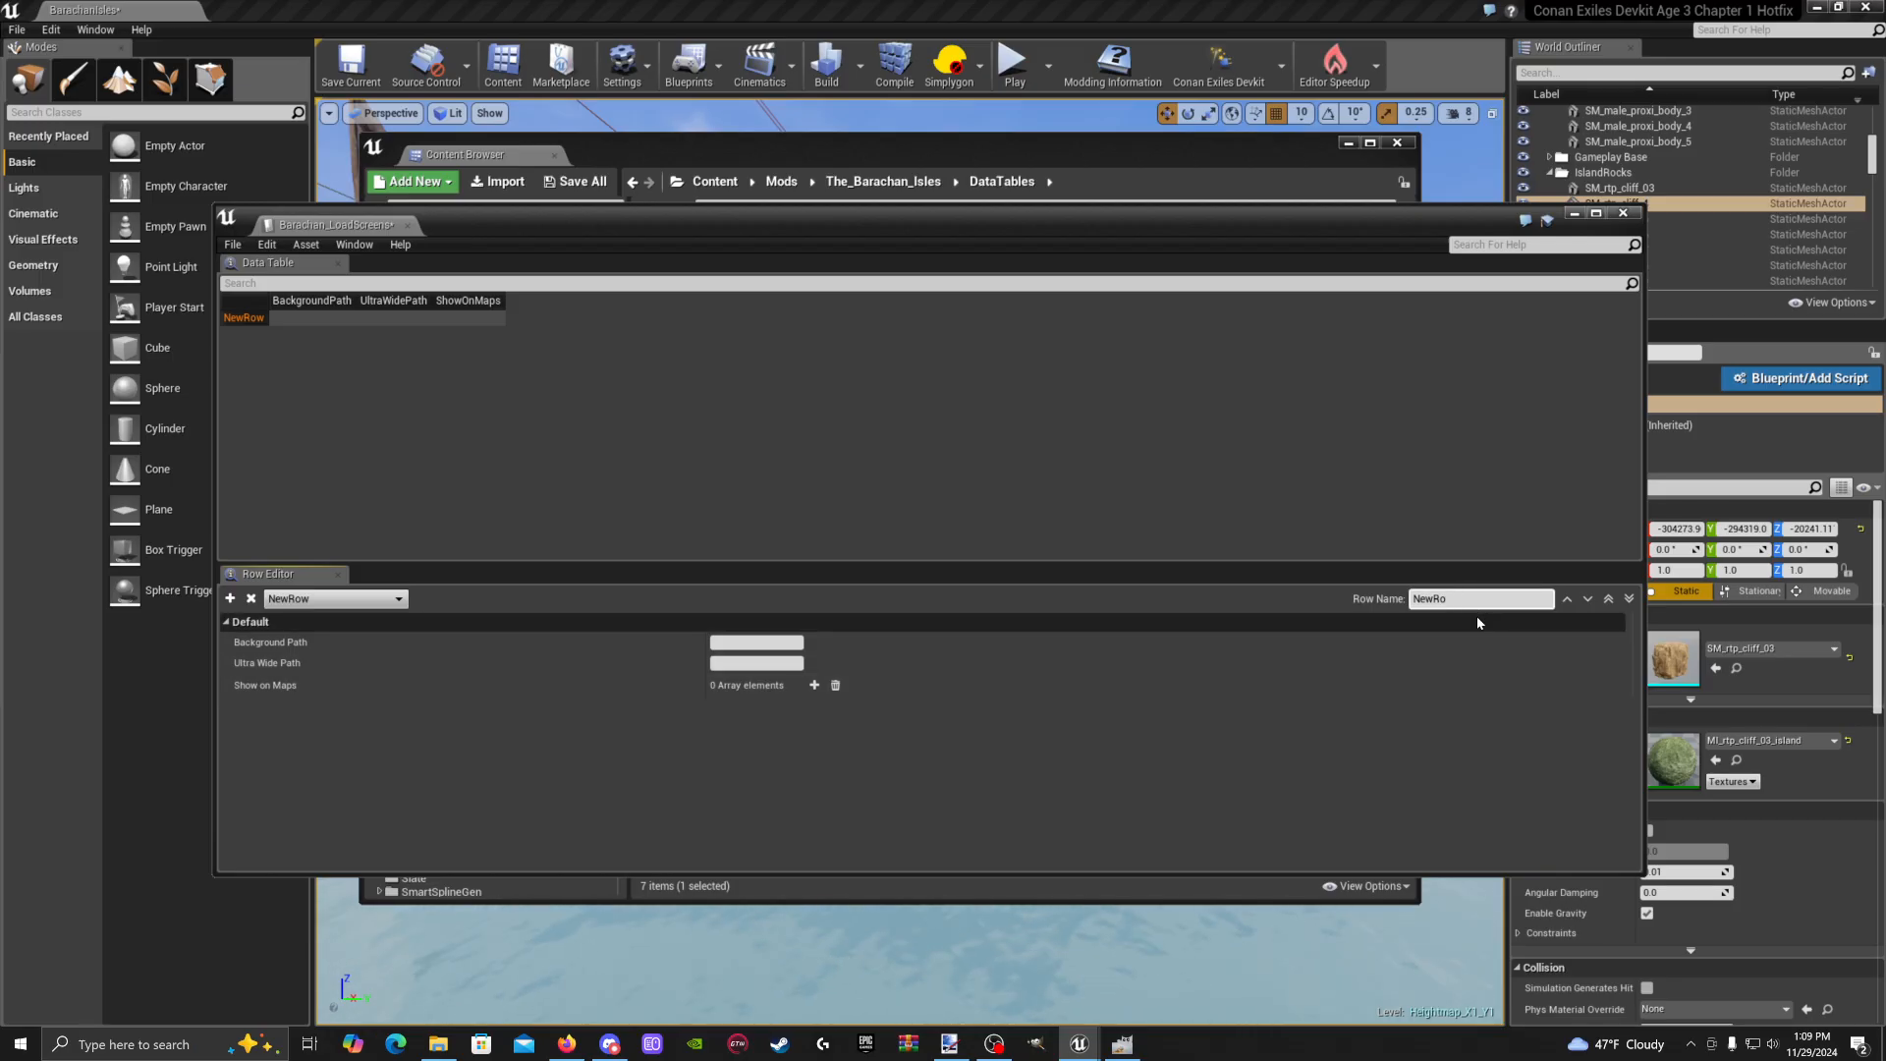
{"action": "type", "text": "1"}
{"action": "key", "text": "Return"}
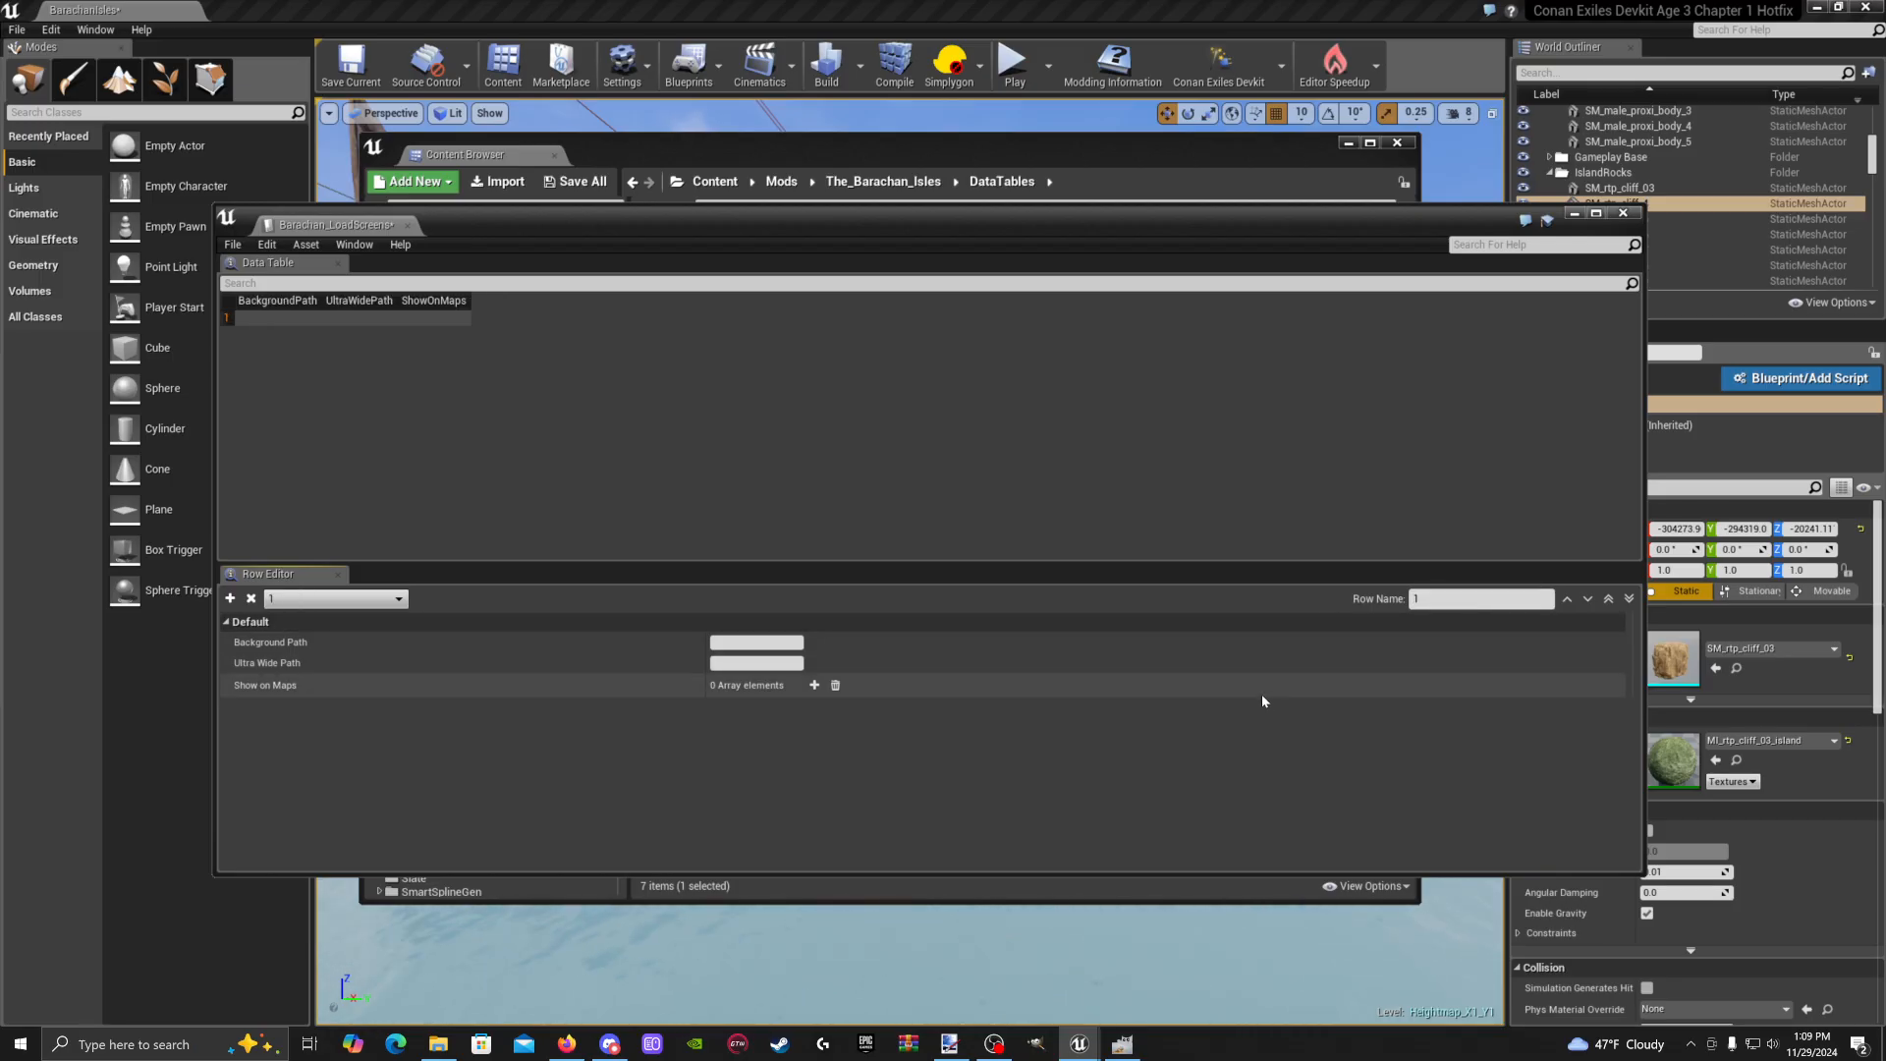
{"action": "left_click", "coordinate": [357, 76]}
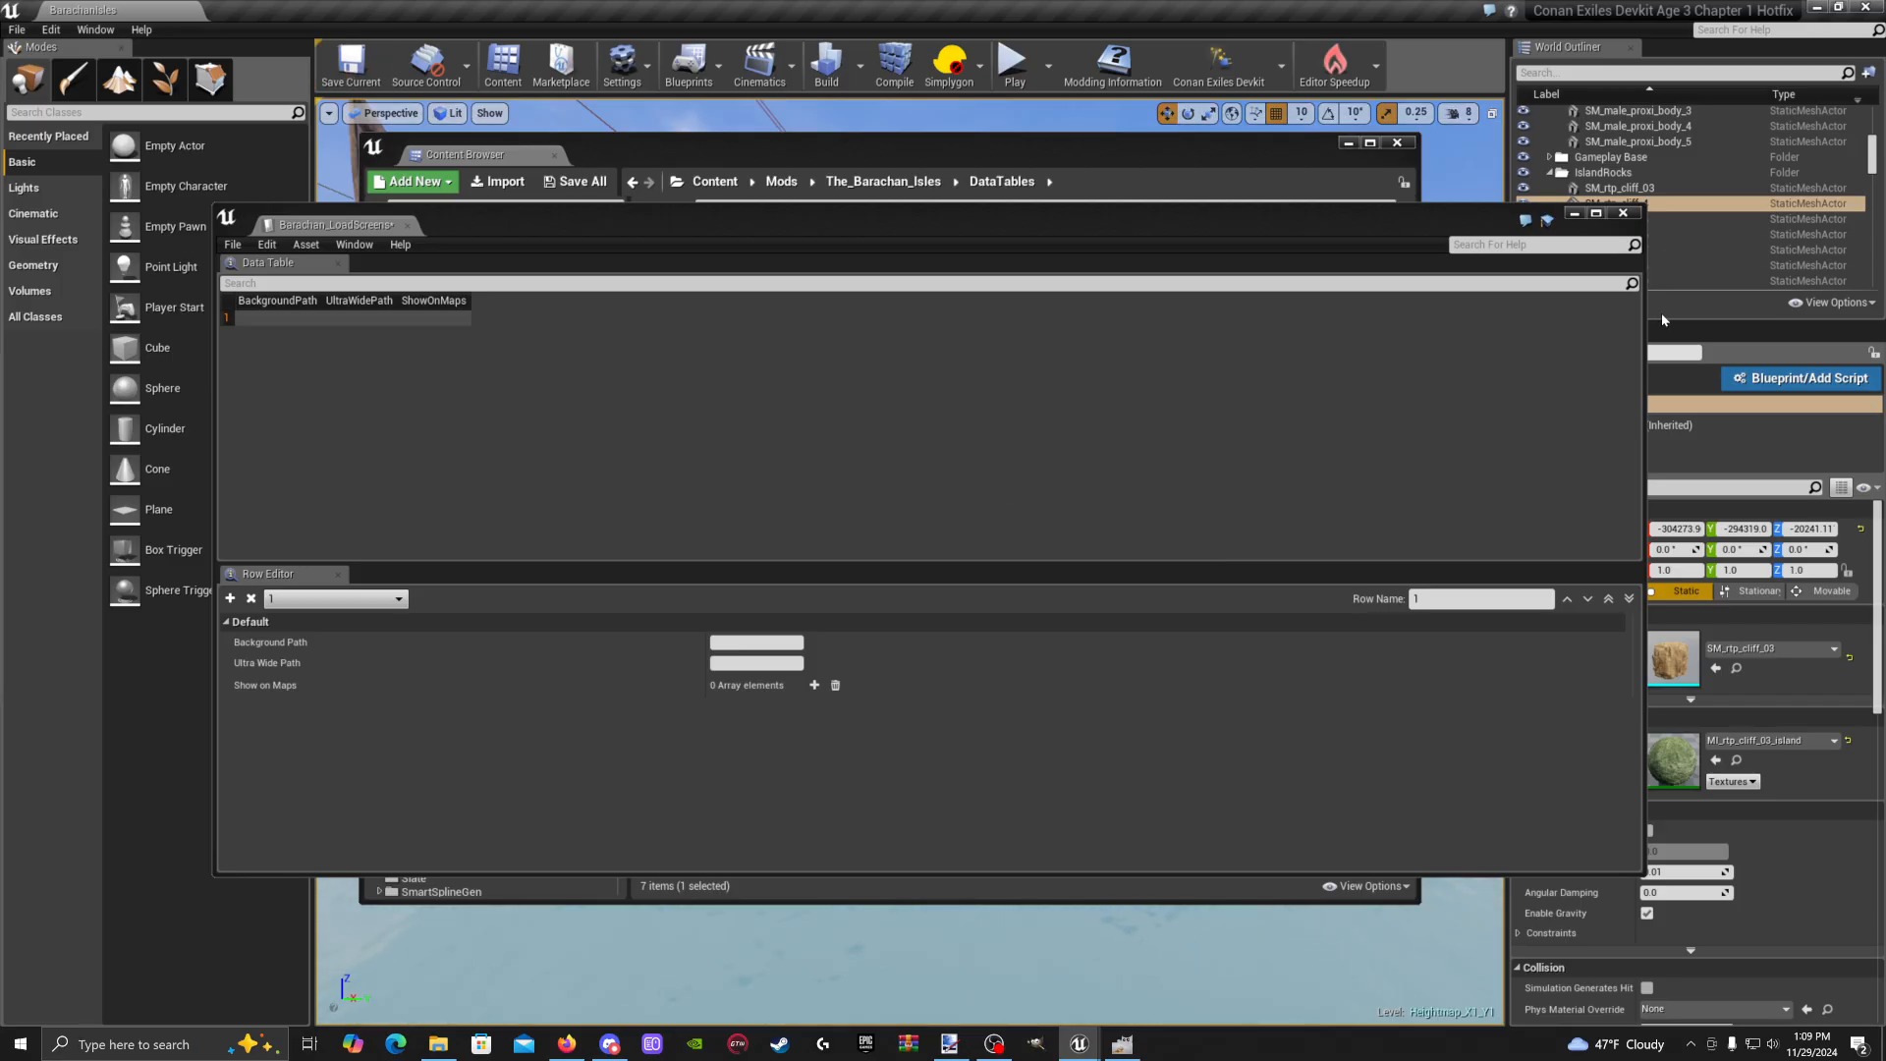
Resize and move the Data Table window aside, then minimize it and deselect the asset
{"action": "left_click_drag", "start_coordinate": [1642, 330], "coordinate": [1263, 330]}
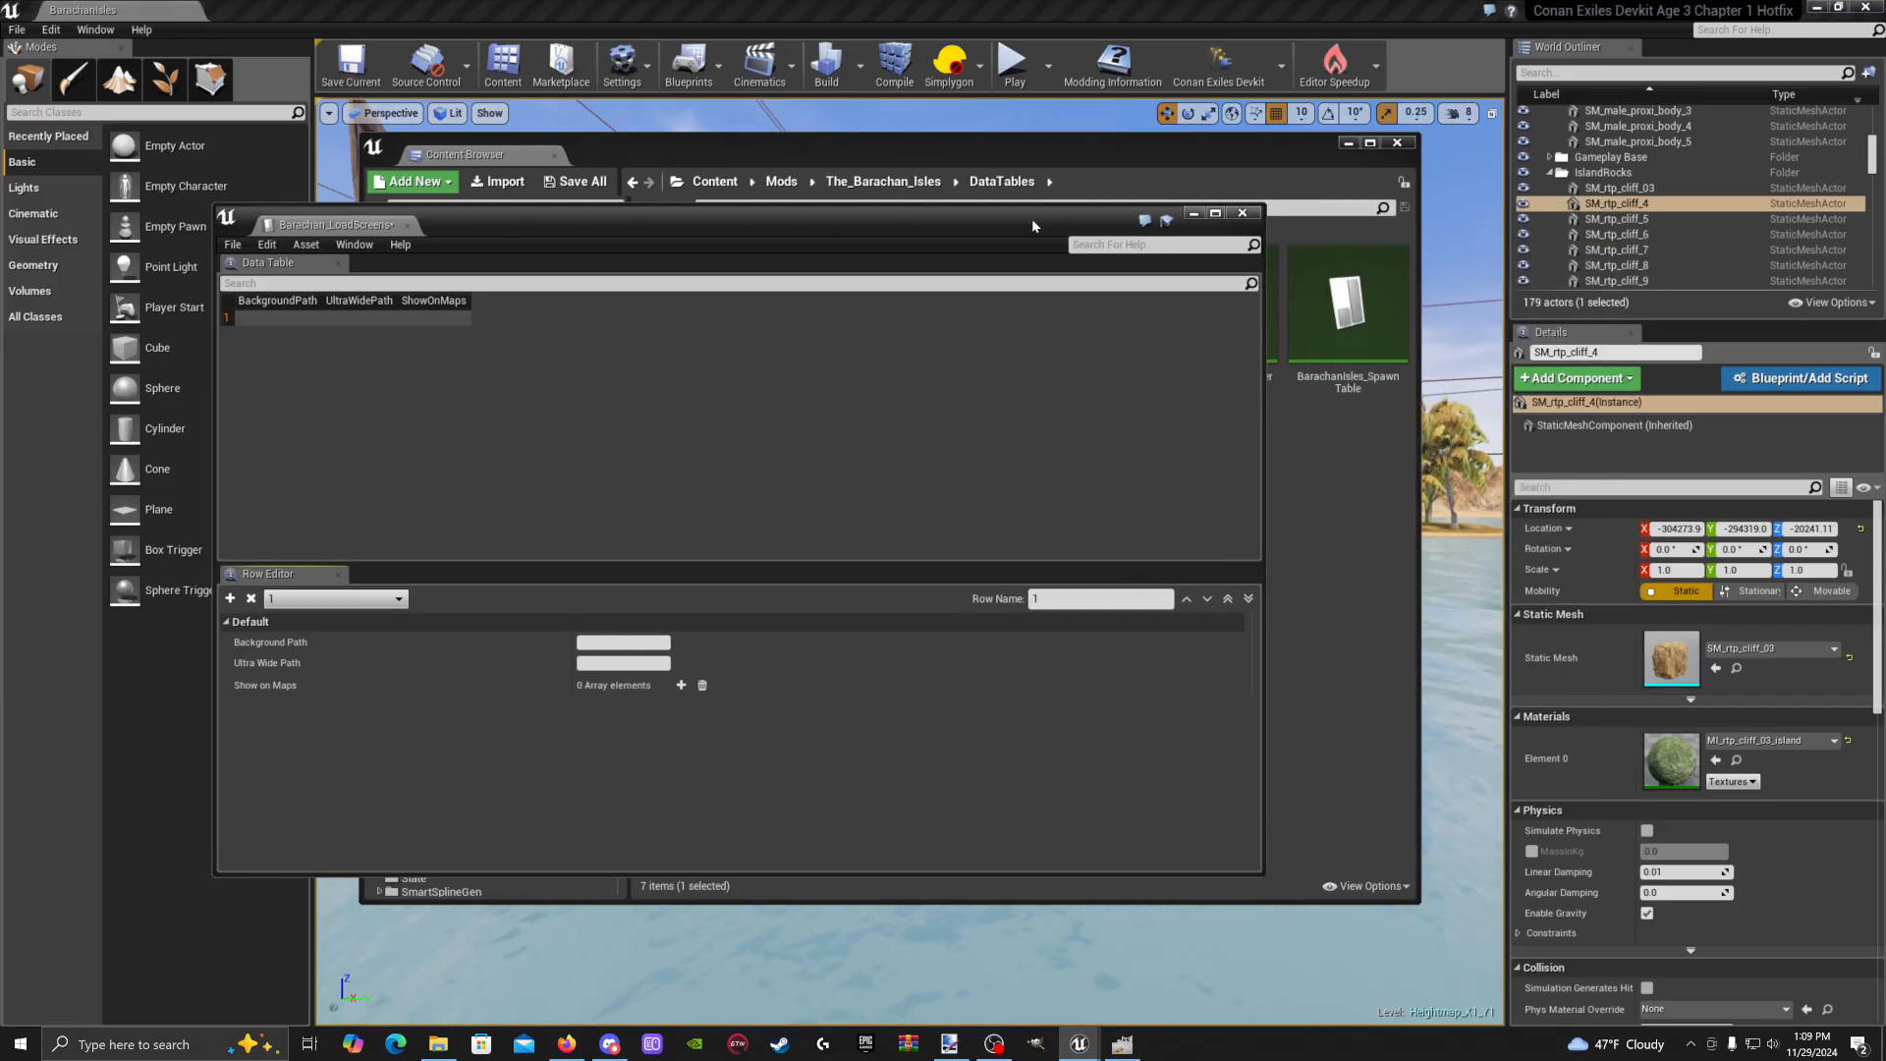
{"action": "left_click_drag", "start_coordinate": [1031, 218], "coordinate": [1239, 207]}
{"action": "left_click", "coordinate": [1399, 204]}
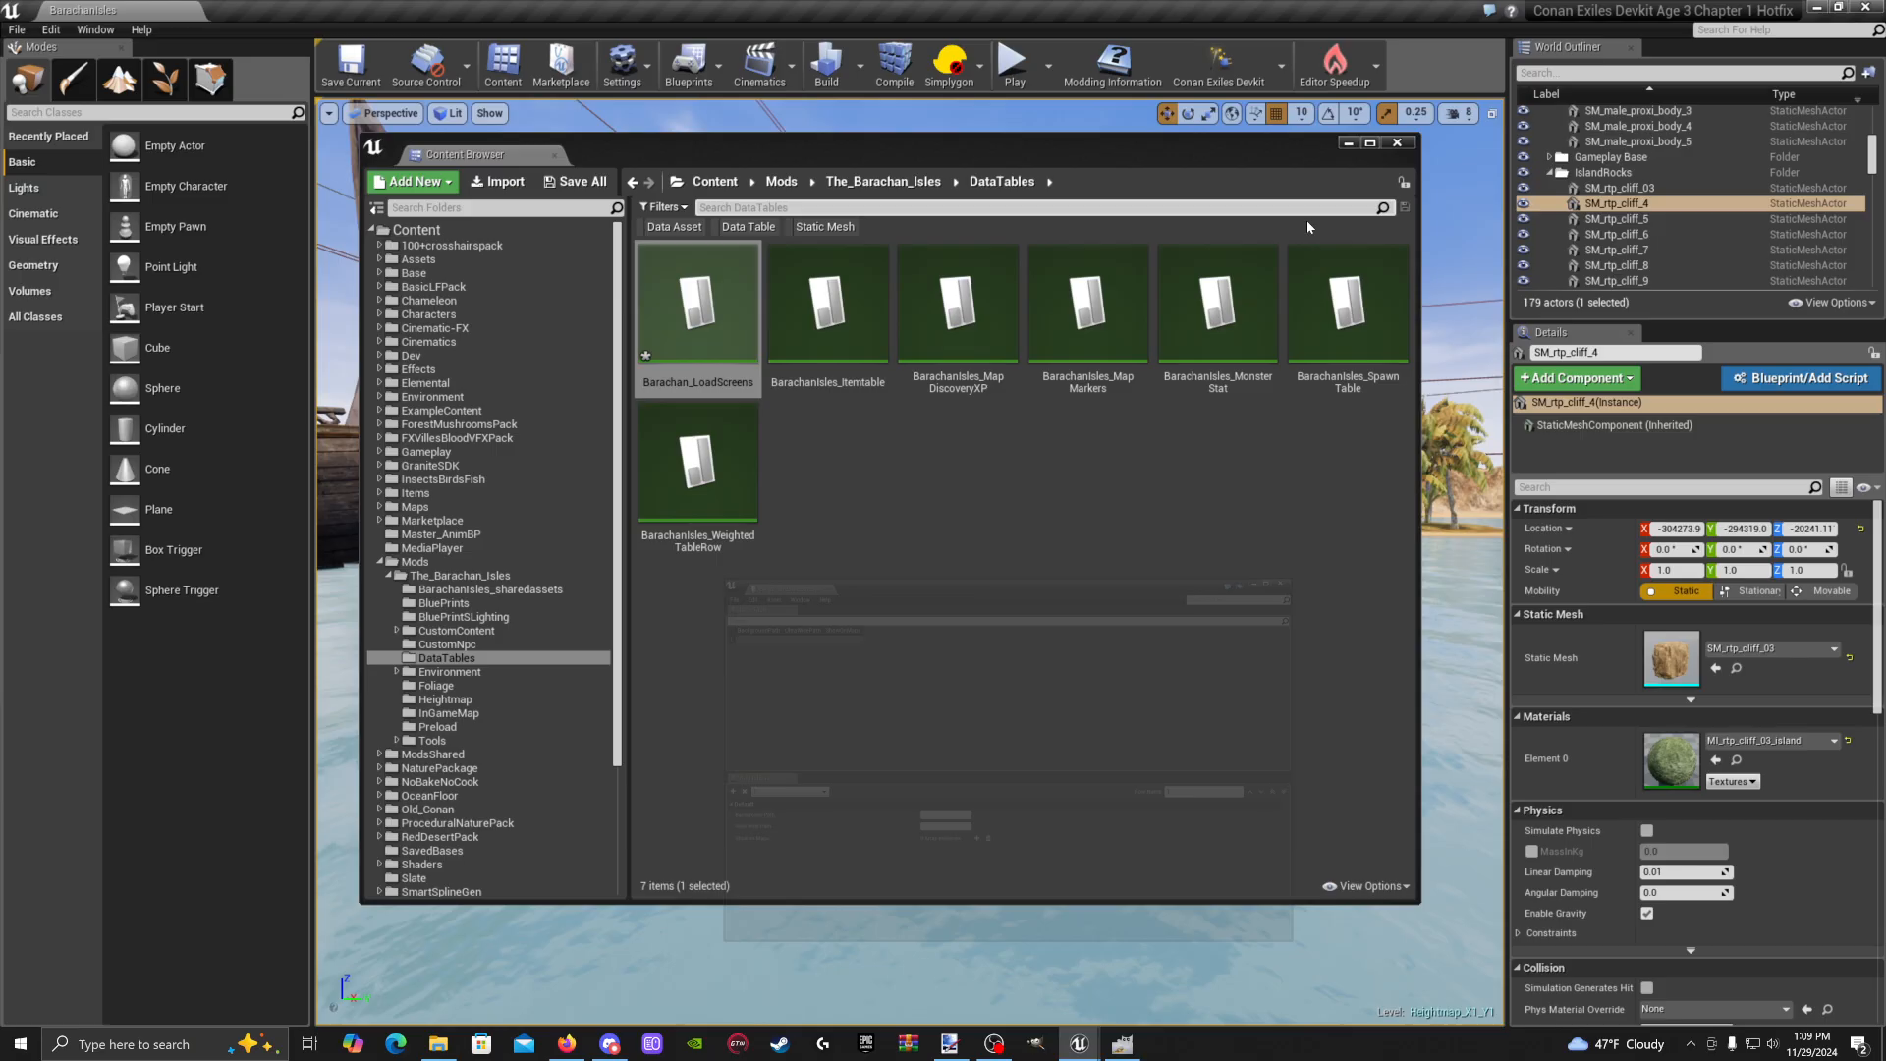
{"action": "left_click", "coordinate": [941, 490]}
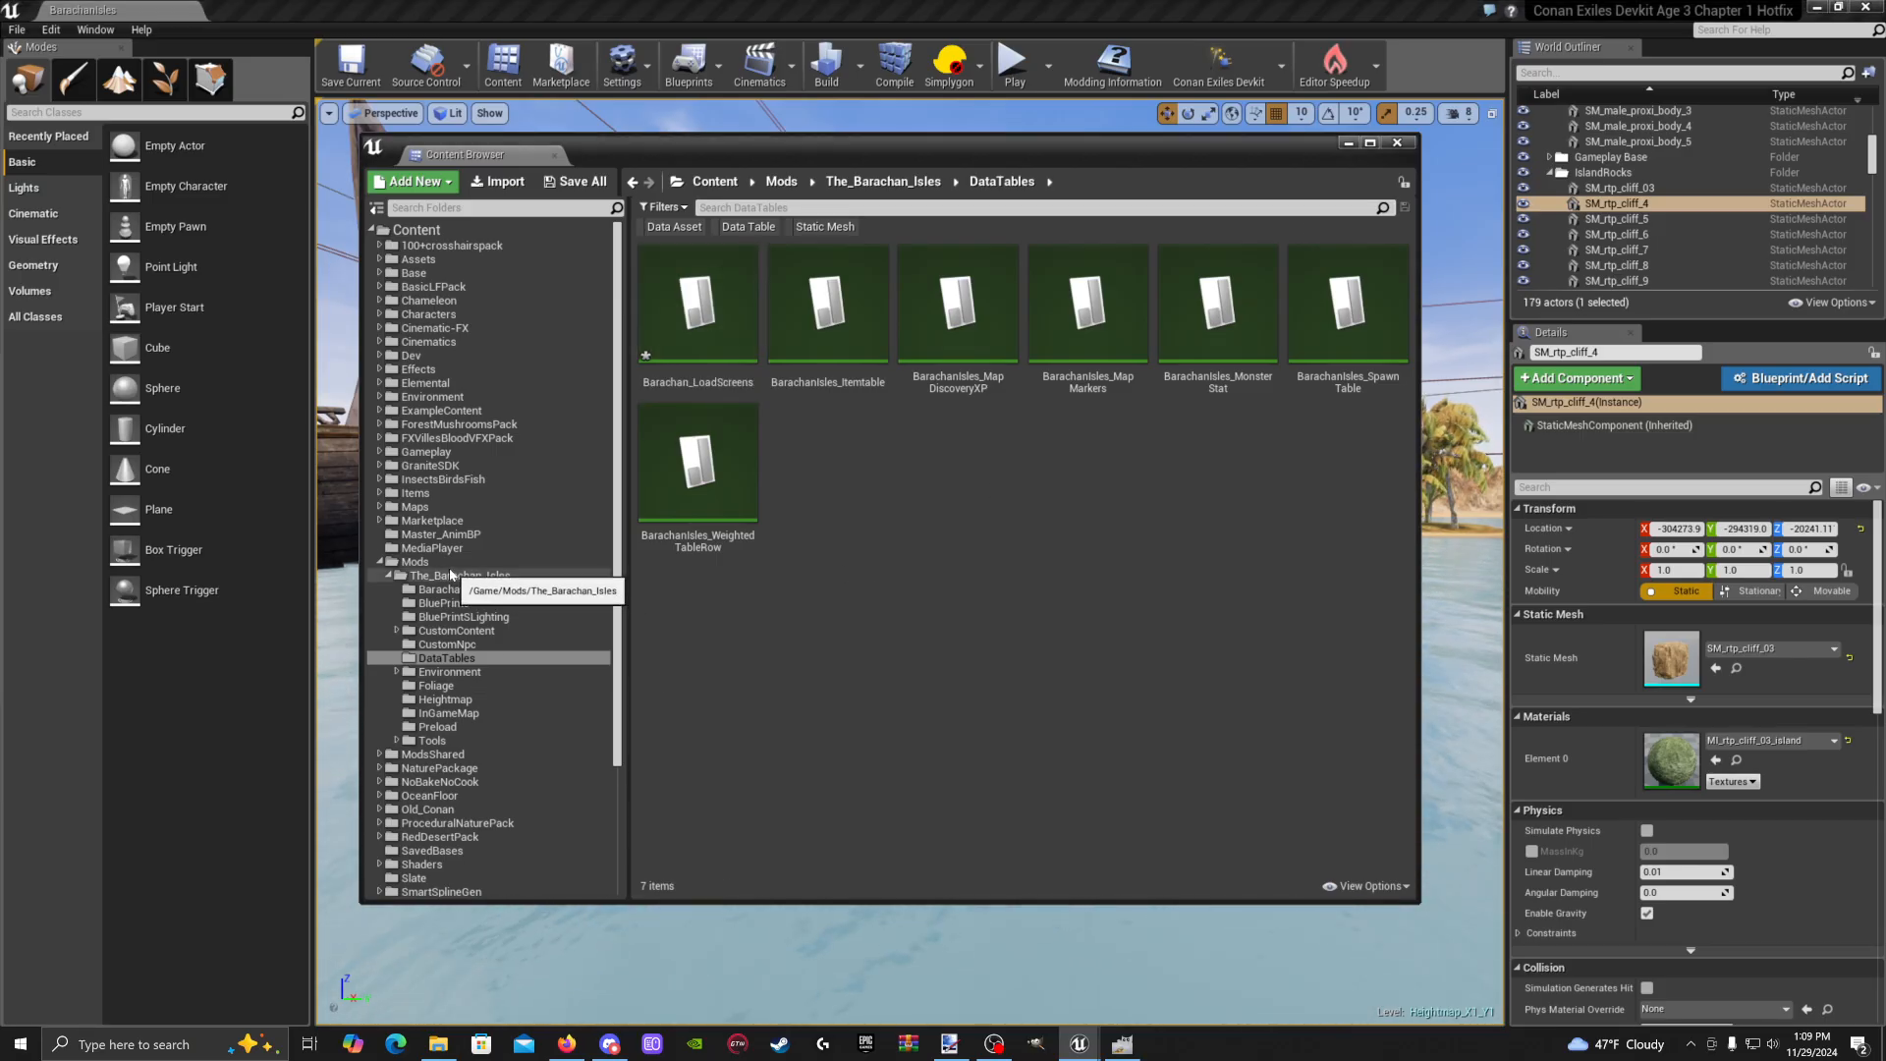
Under Mods > The_Barachan_Isles, add a new folder named LoadingScreens and open it
{"action": "left_click", "coordinate": [450, 566]}
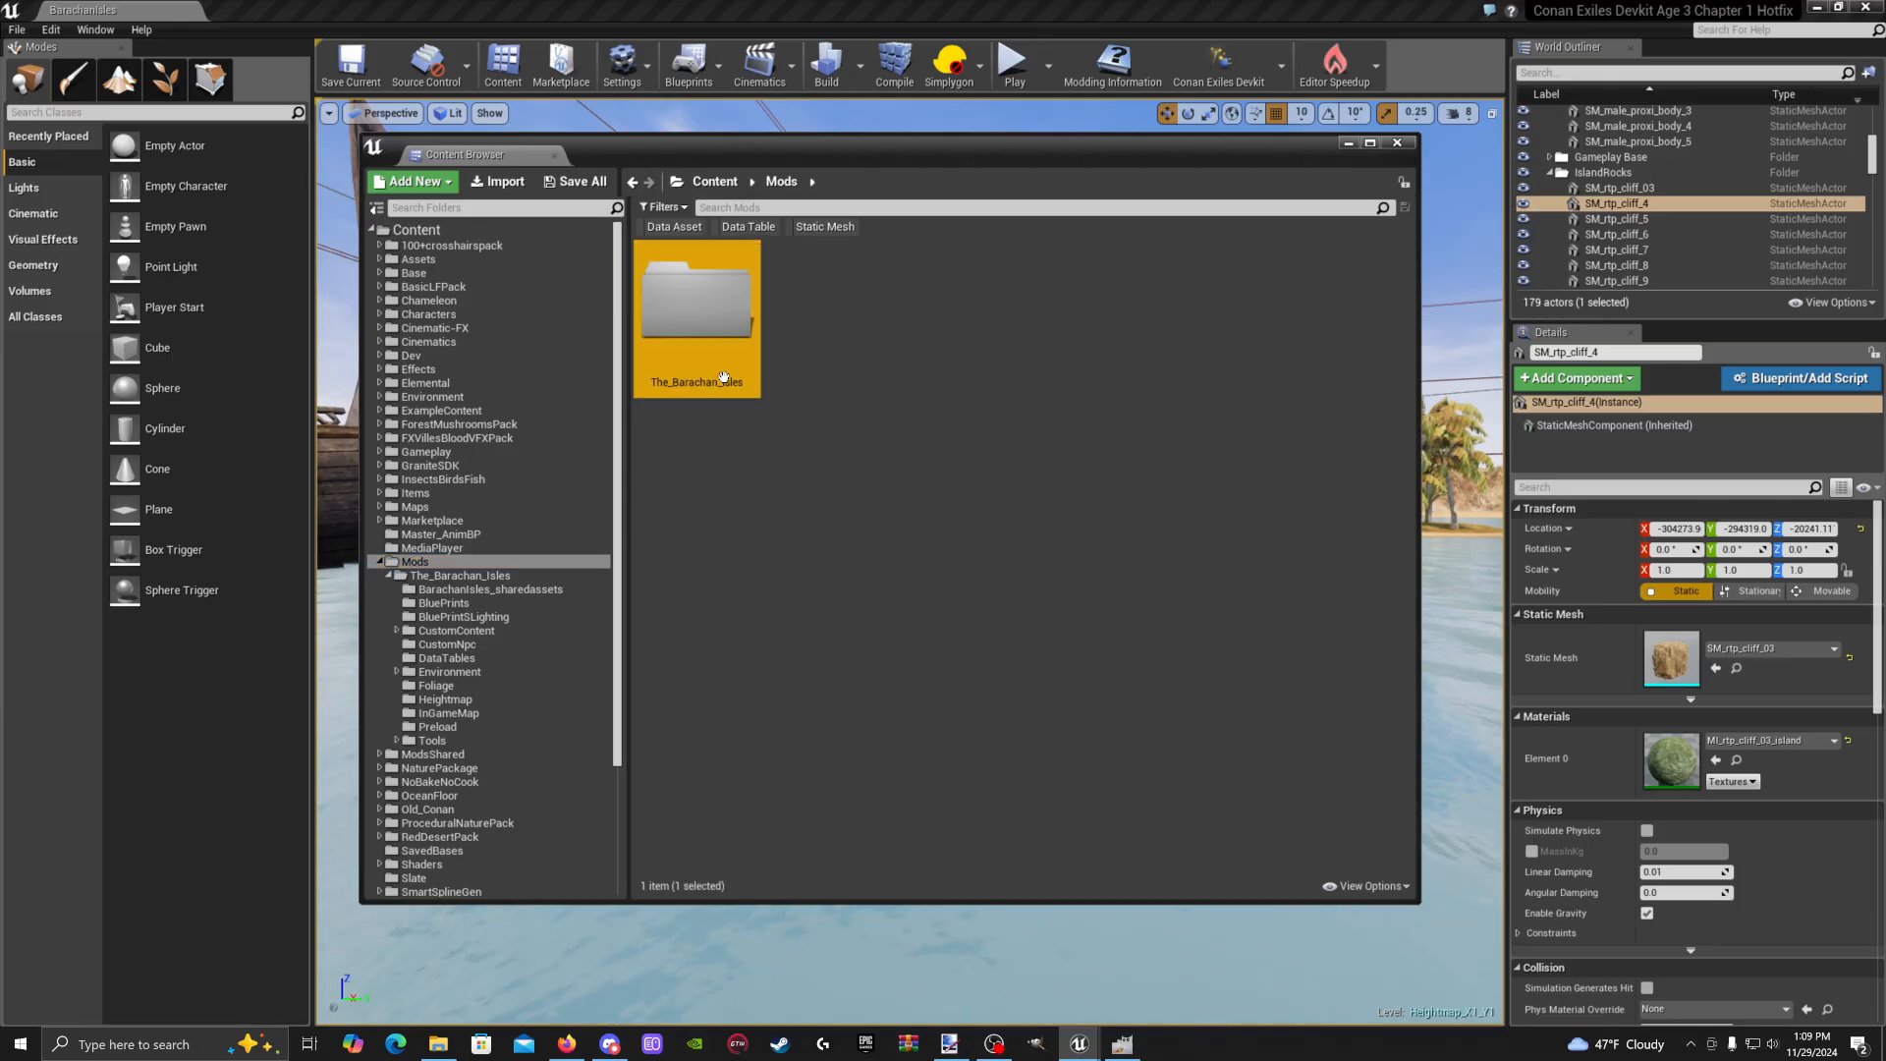
{"action": "double_click", "coordinate": [697, 299]}
{"action": "right_click", "coordinate": [1264, 639]}
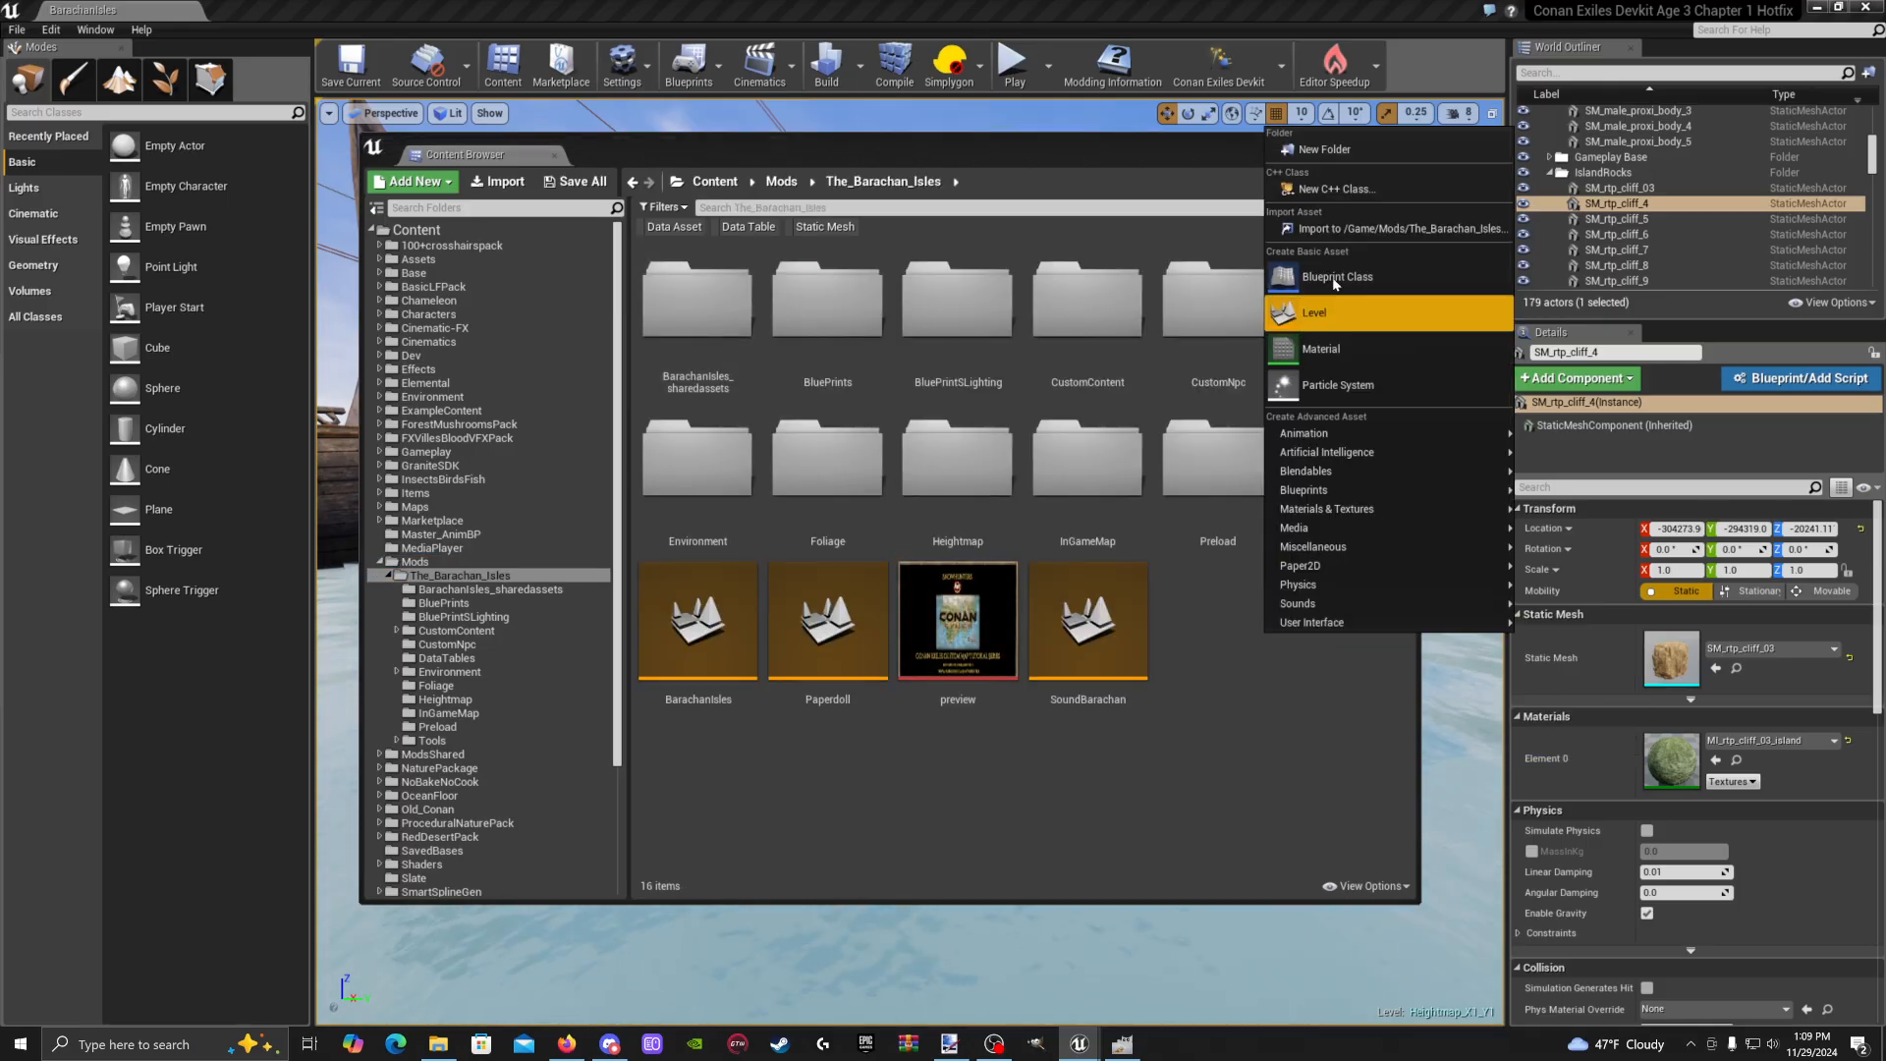
{"action": "left_click", "coordinate": [1316, 153]}
{"action": "key", "text": "BackSpace"}
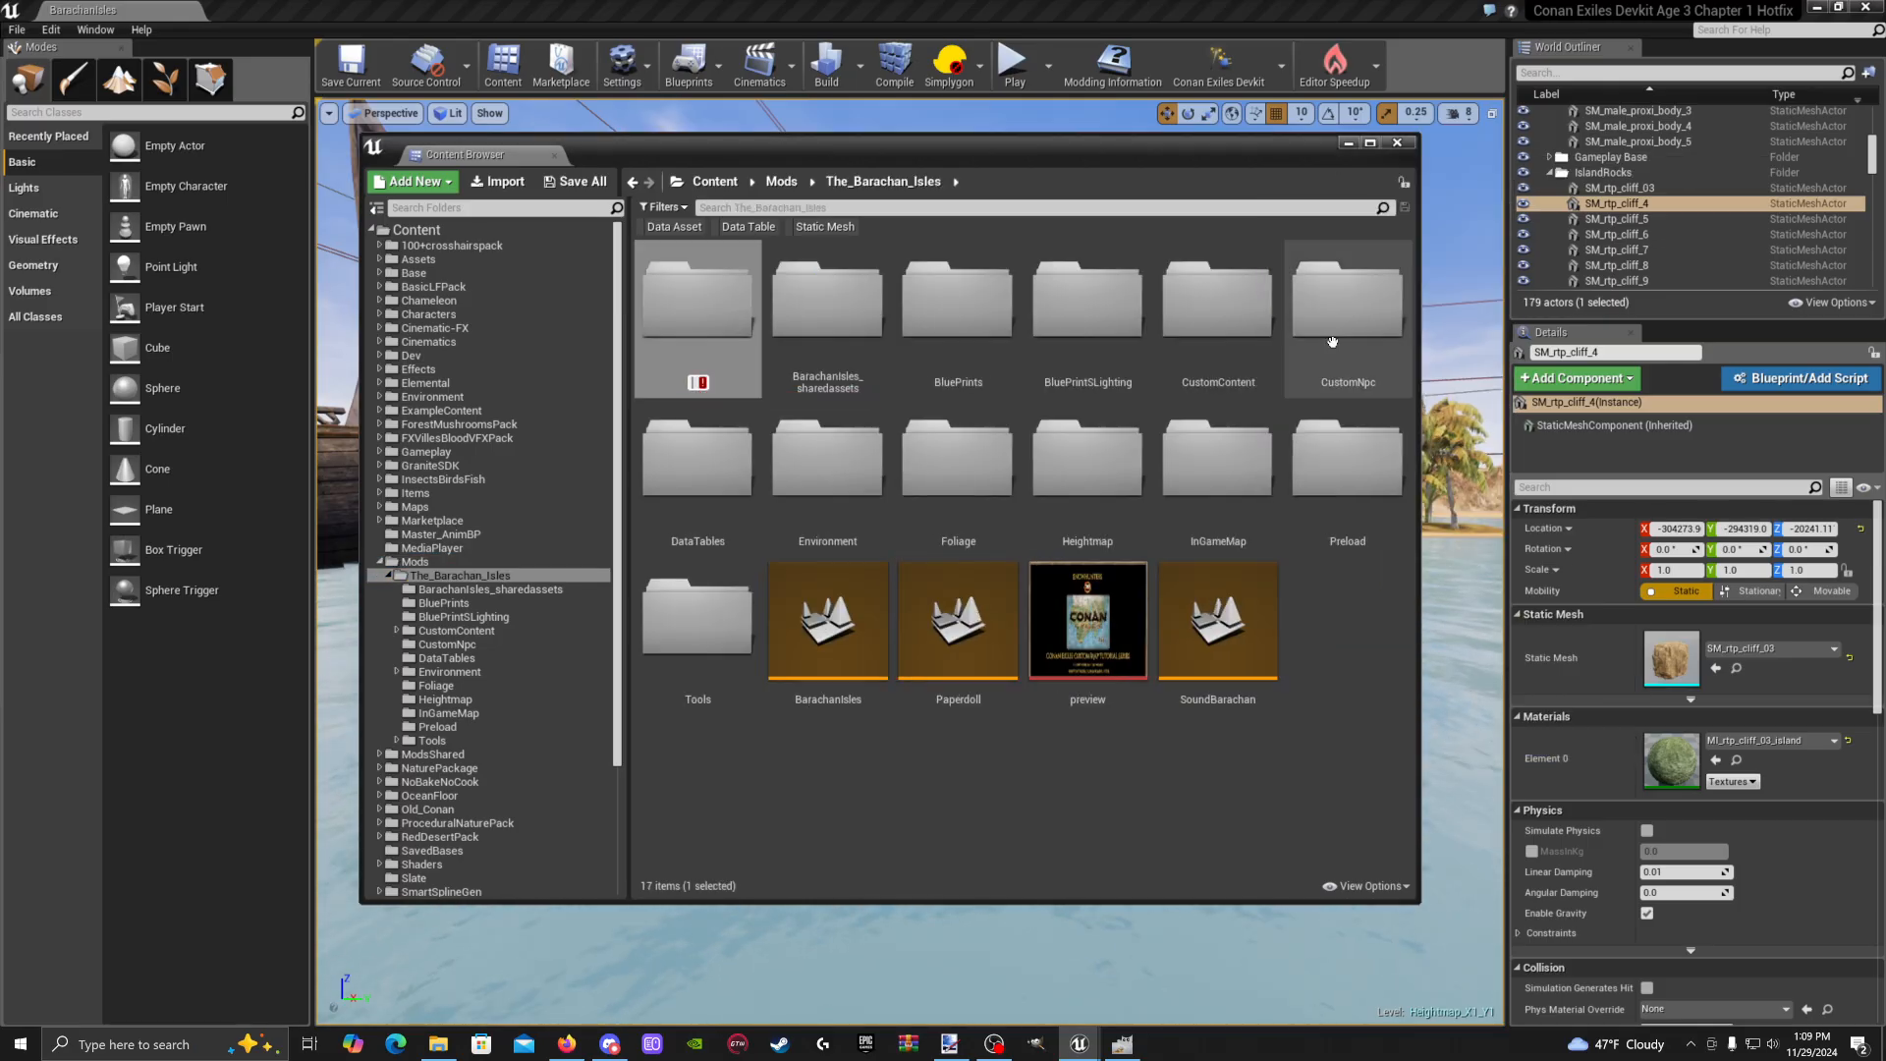
{"action": "type", "text": "LoadingScree"}
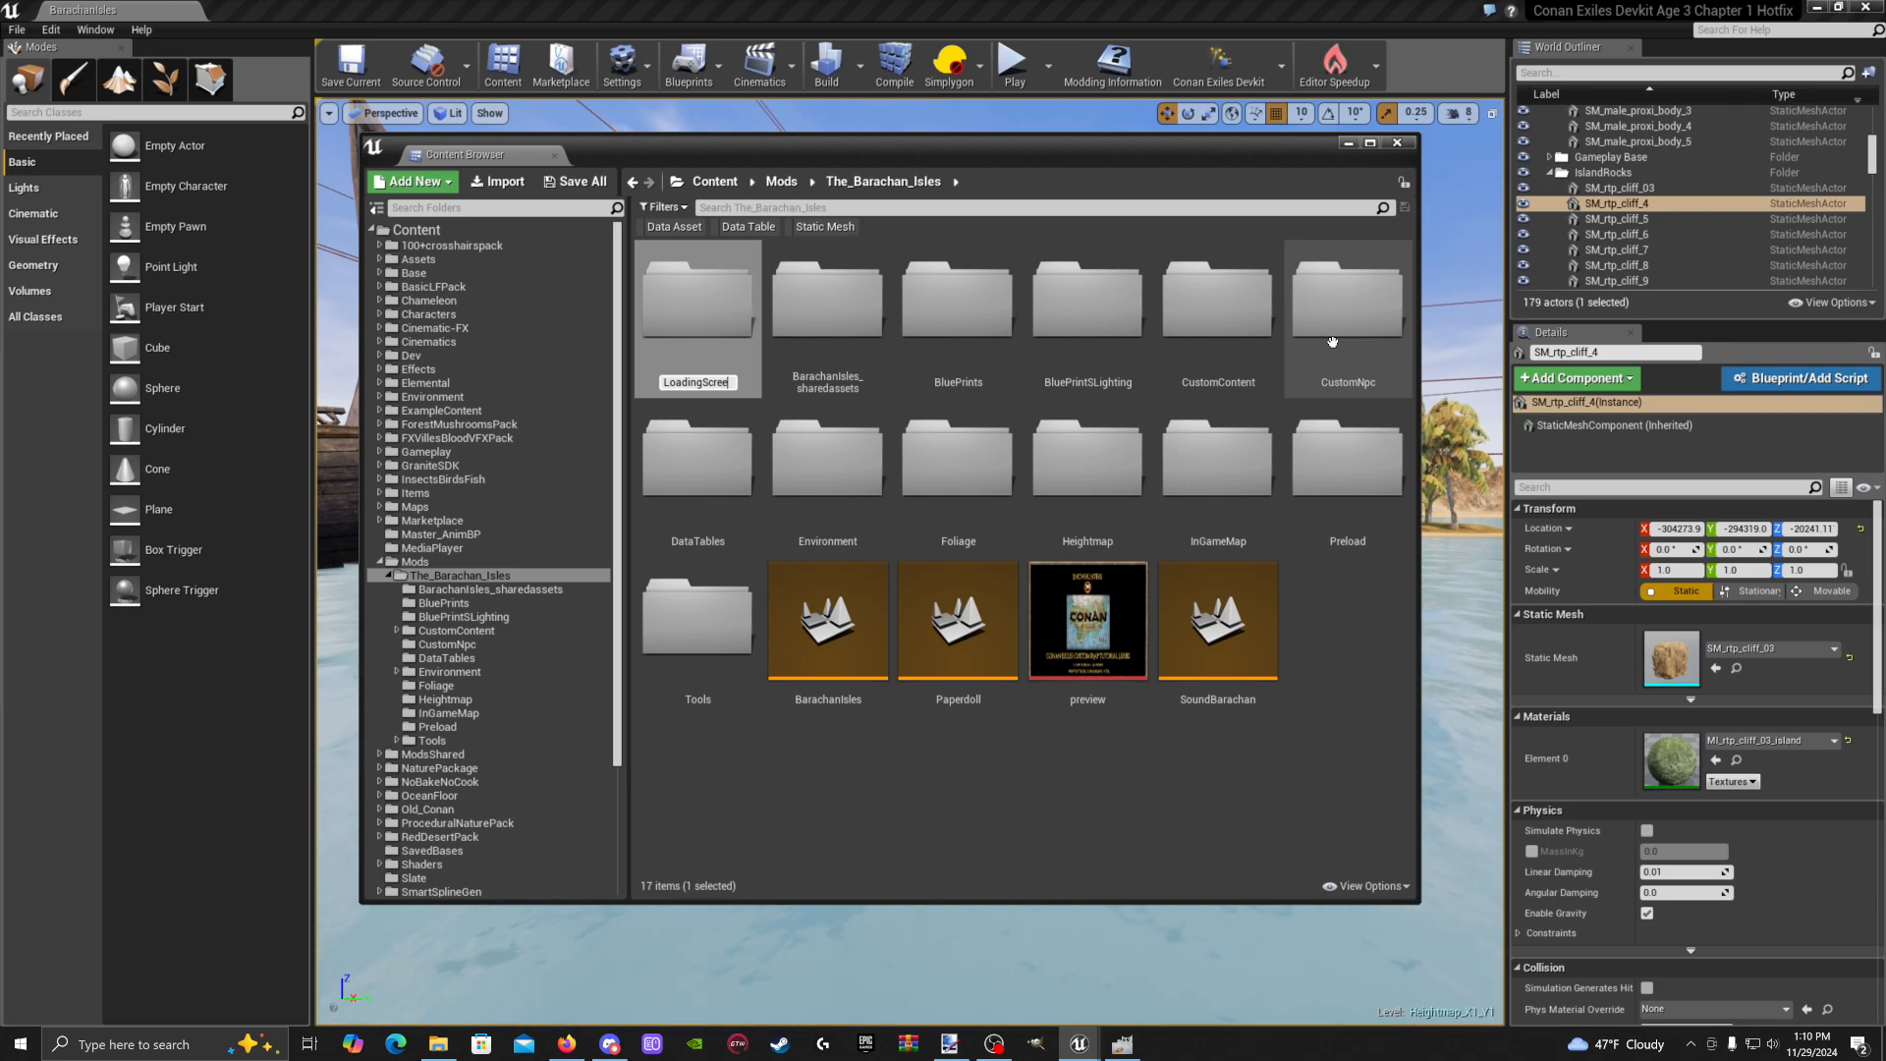
{"action": "type", "text": "ns"}
{"action": "key", "text": "Return"}
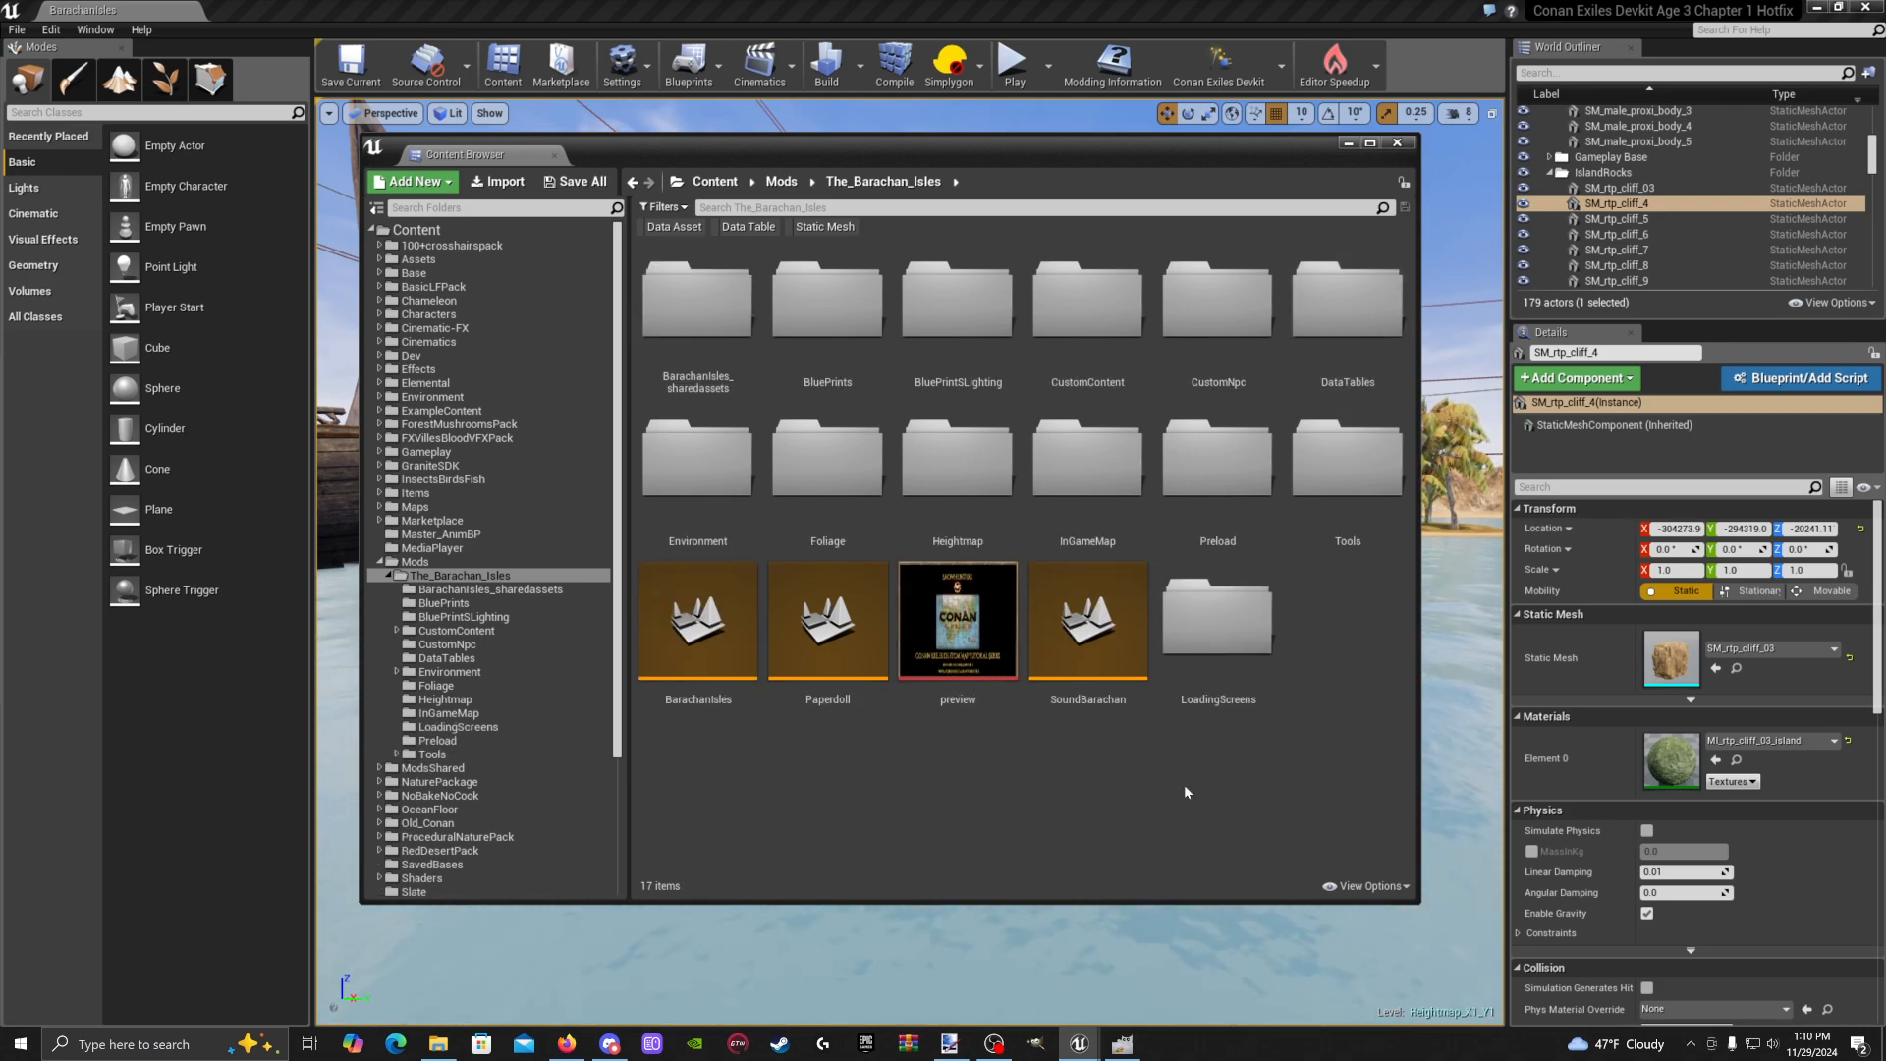
{"action": "double_click", "coordinate": [1242, 654]}
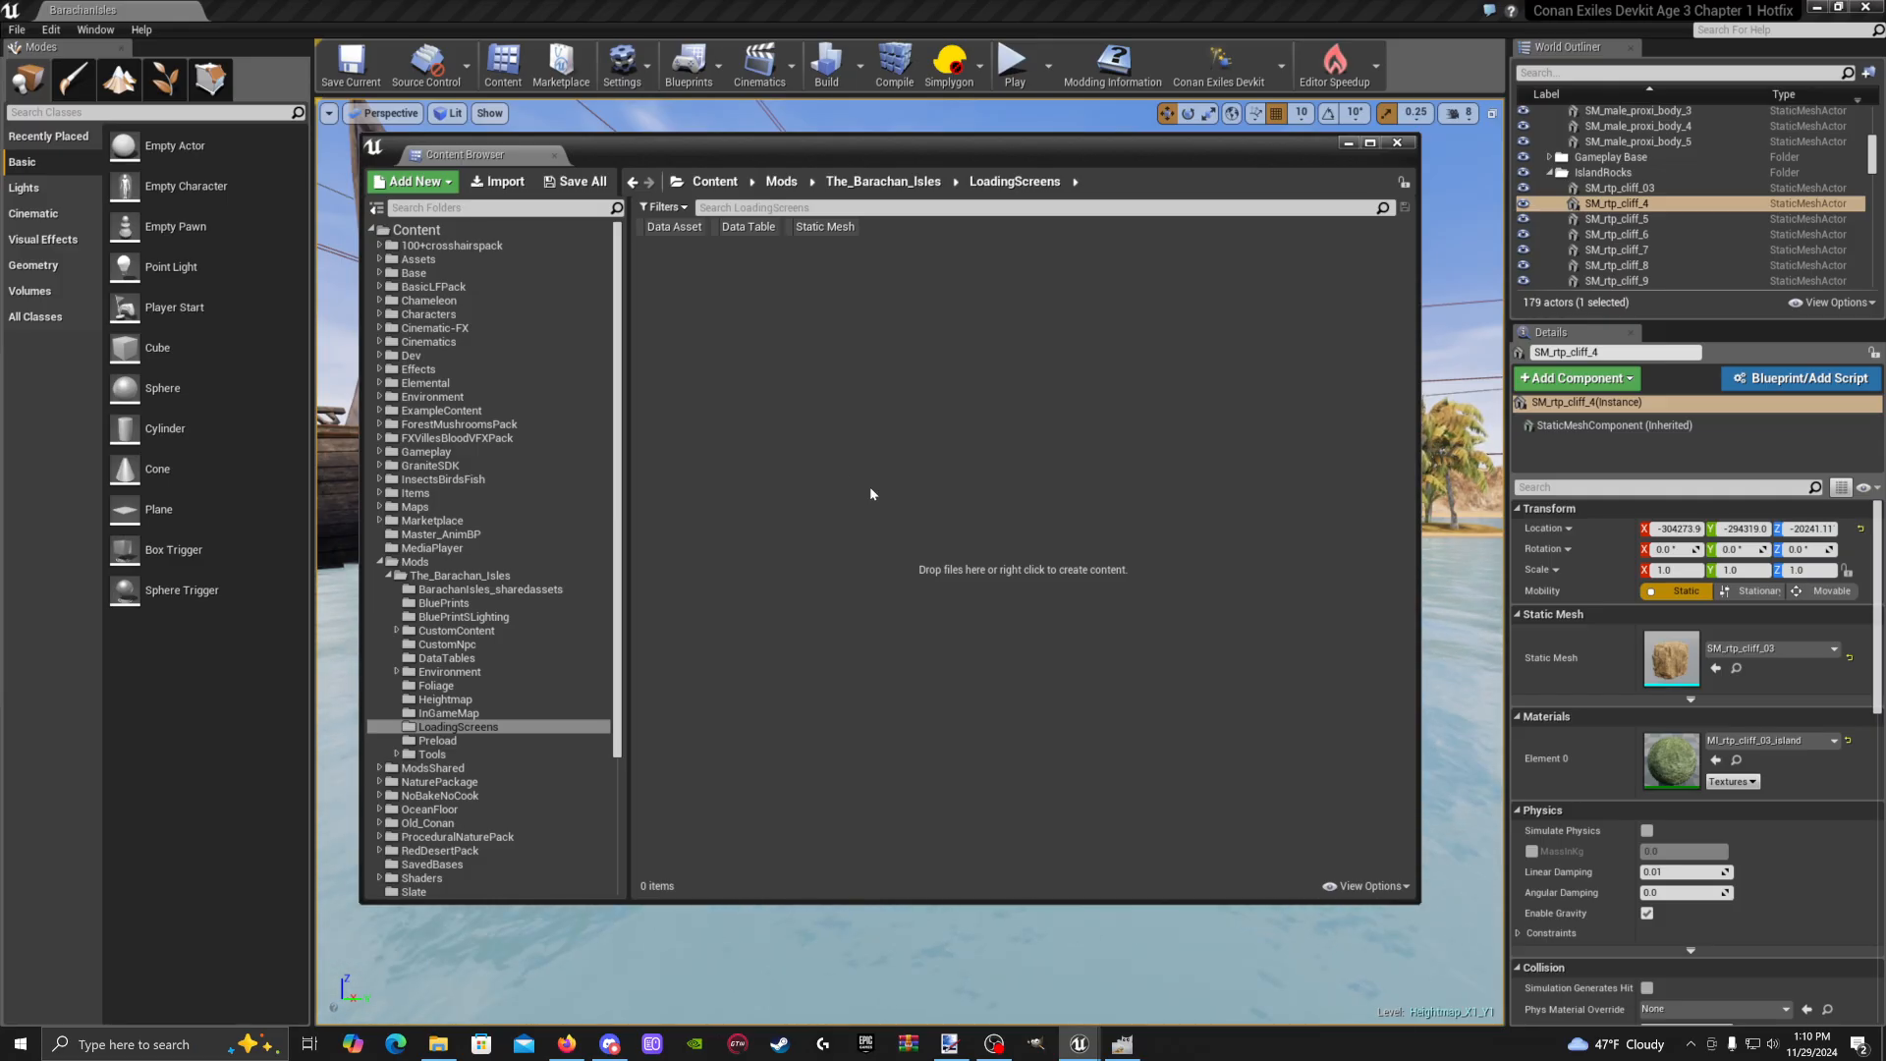
Import LoadingScreenCustomMap_02 from the Desktop into LoadingScreens, then switch to Paint.NET
{"action": "right_click", "coordinate": [767, 337]}
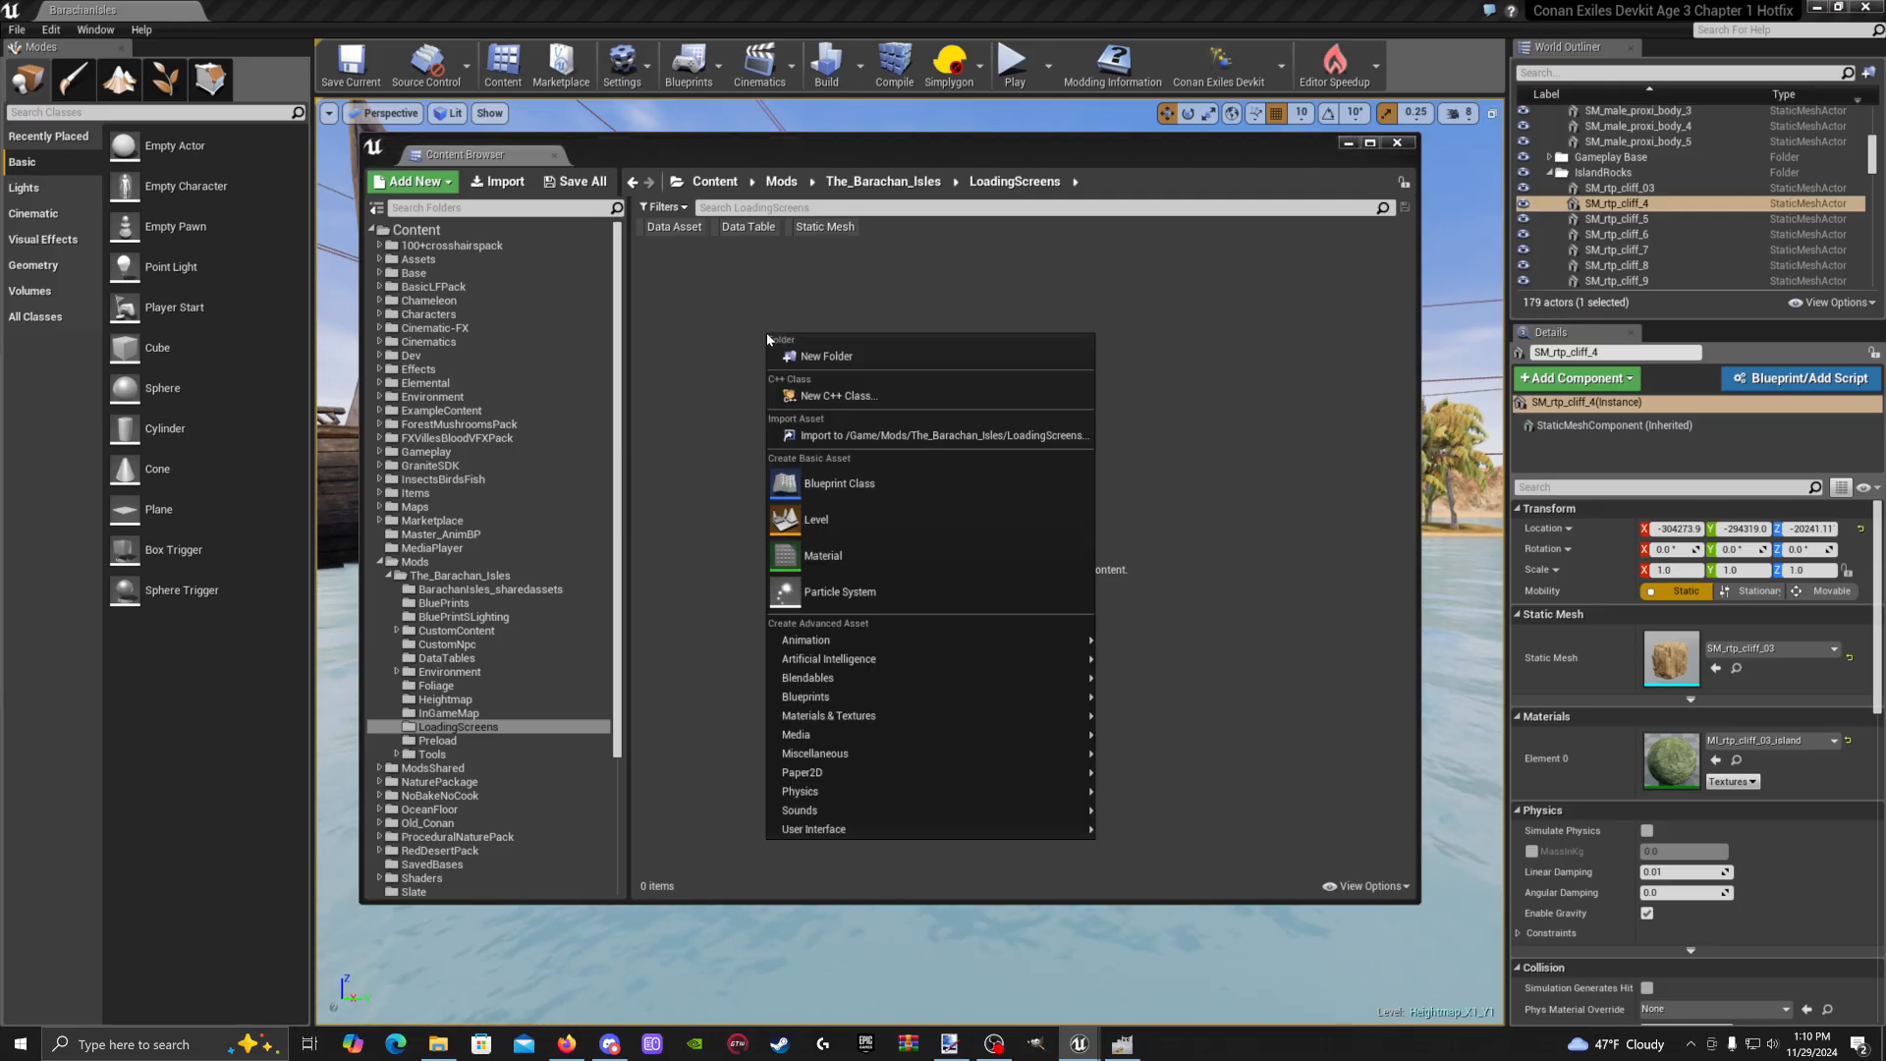
{"action": "left_click", "coordinate": [851, 436]}
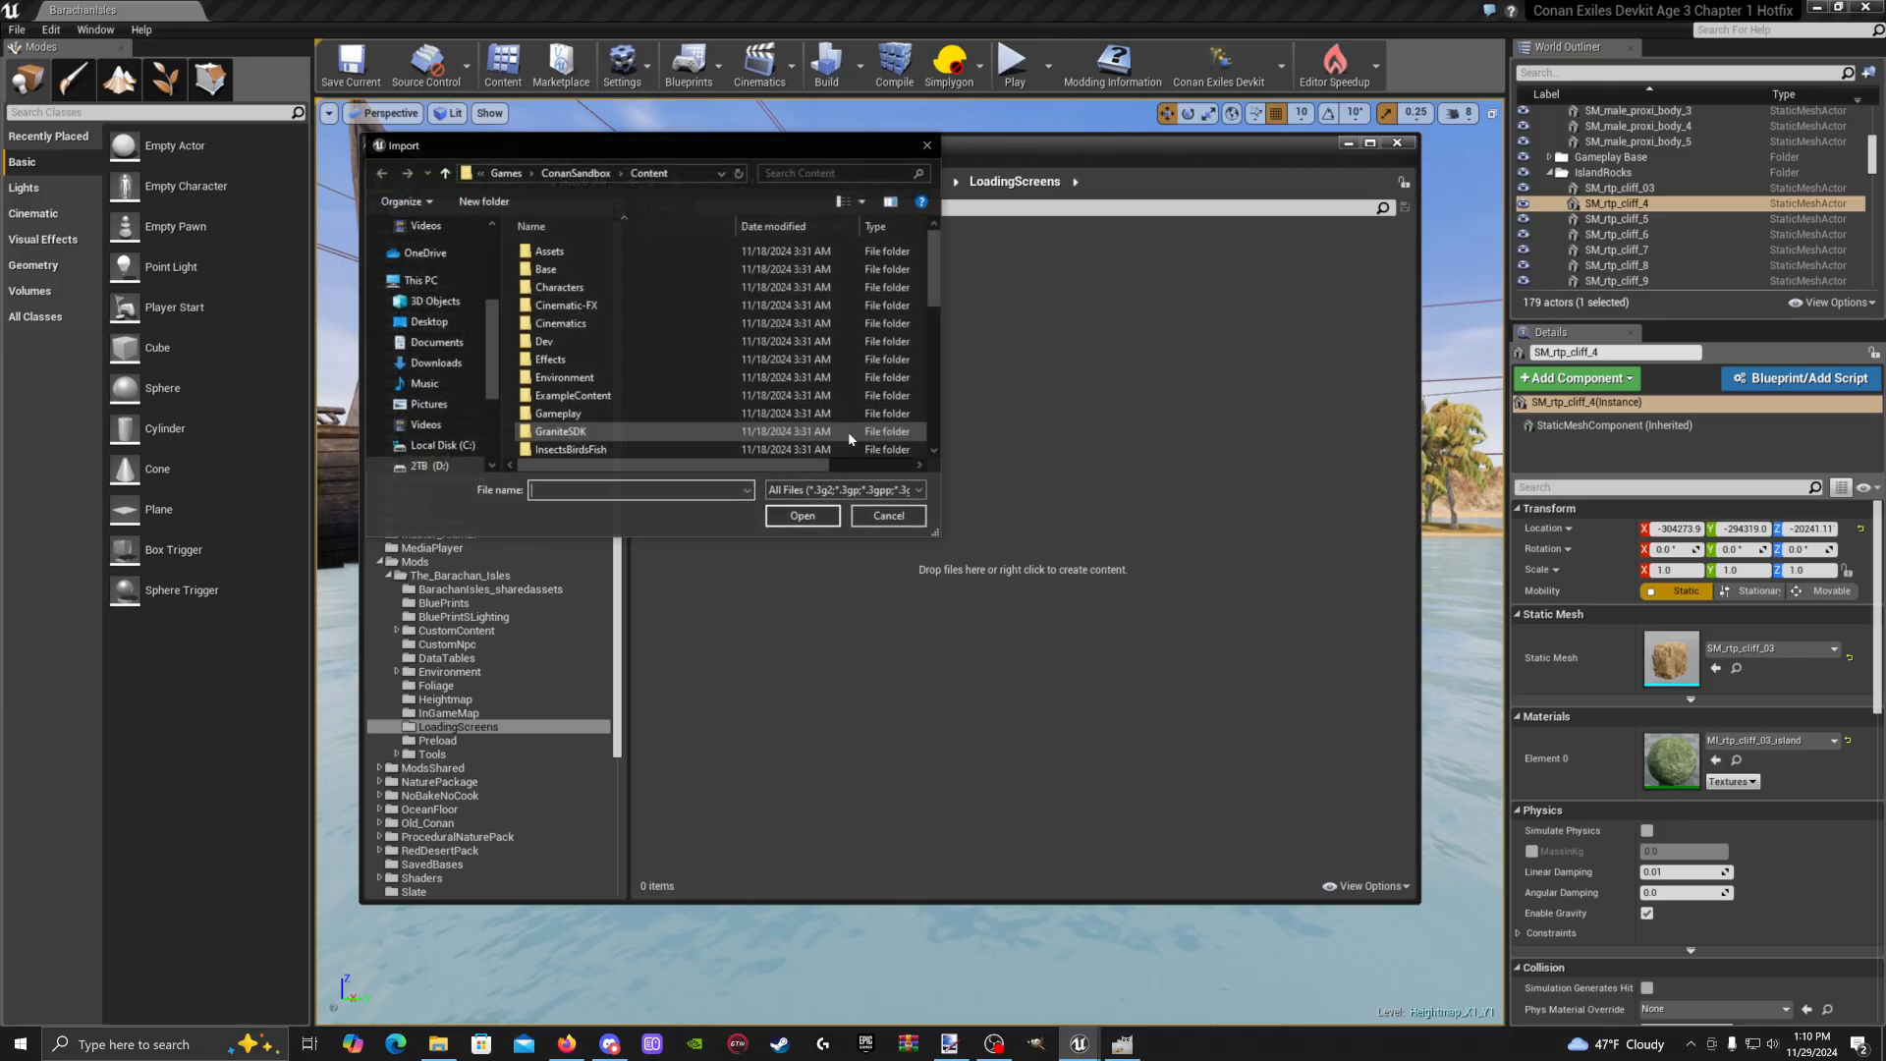
{"action": "left_click", "coordinate": [429, 321]}
{"action": "scroll", "coordinate": [674, 421], "scroll_direction": "down", "scroll_amount": 1}
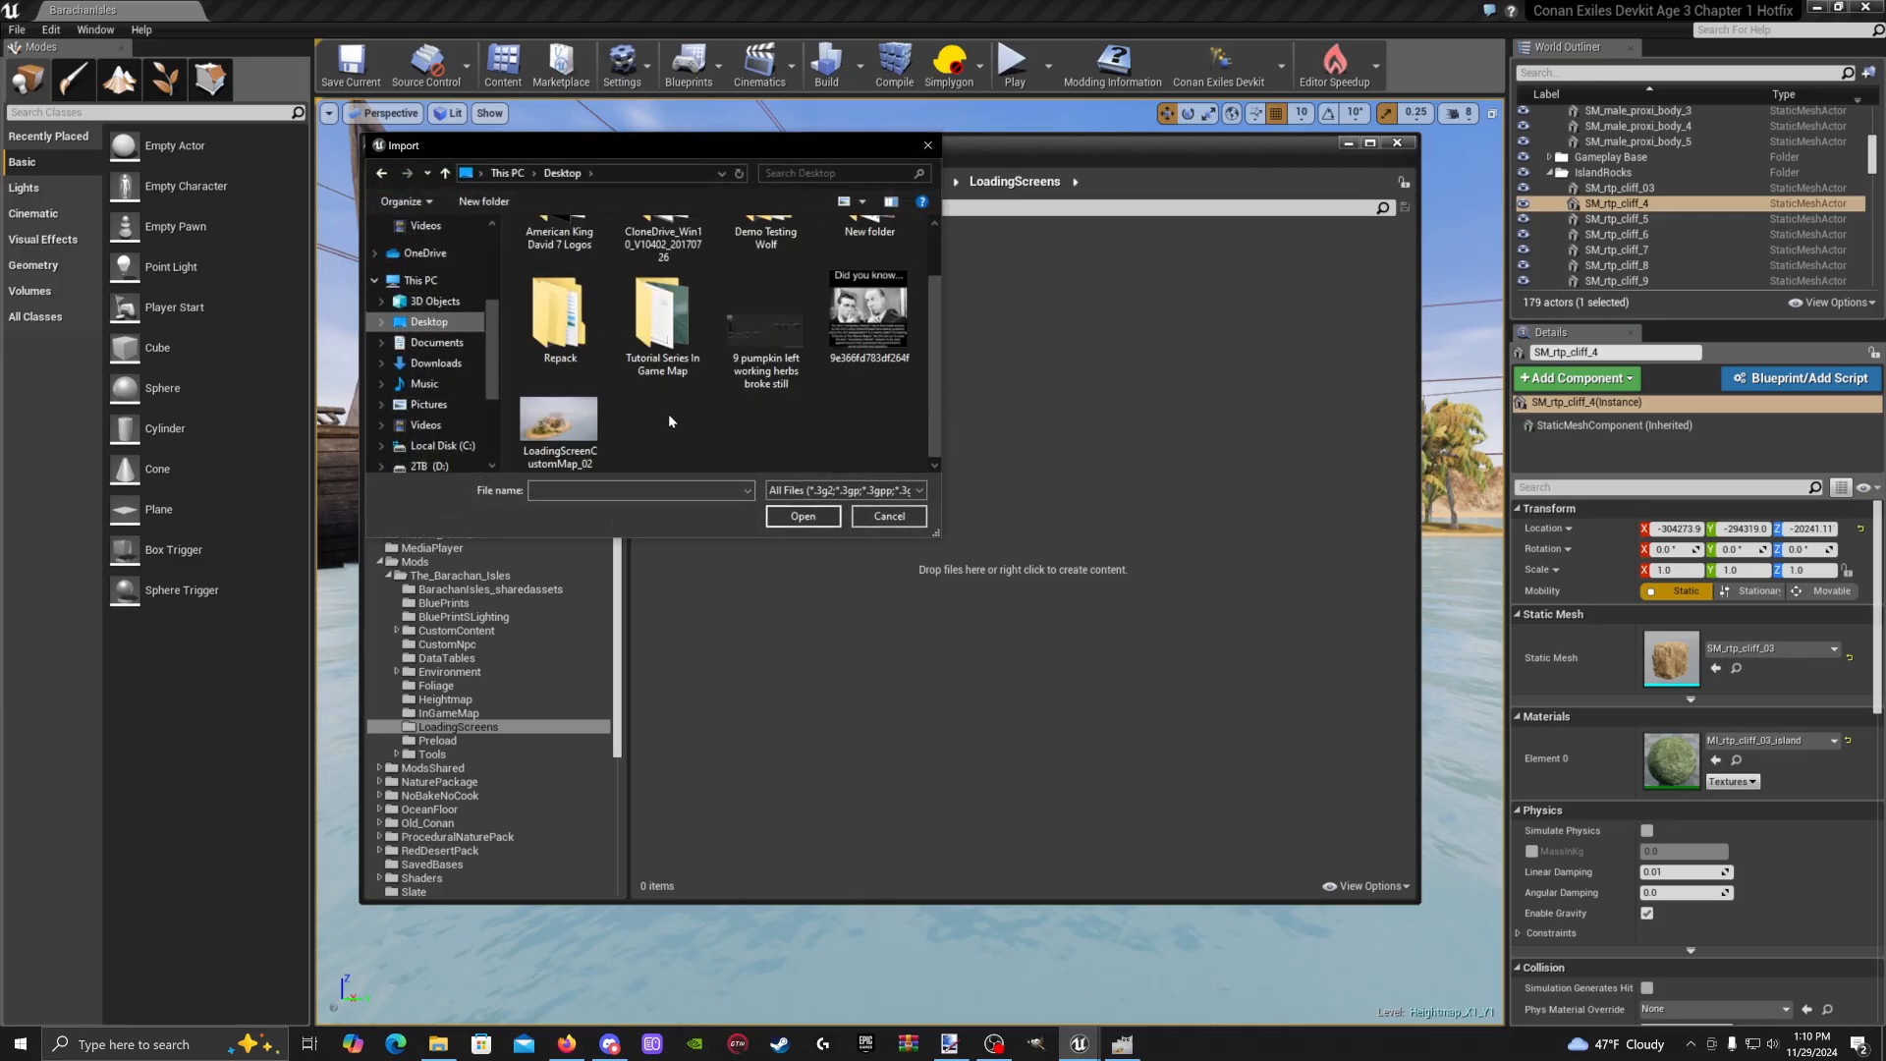
{"action": "left_click", "coordinate": [562, 435]}
{"action": "left_click", "coordinate": [805, 517]}
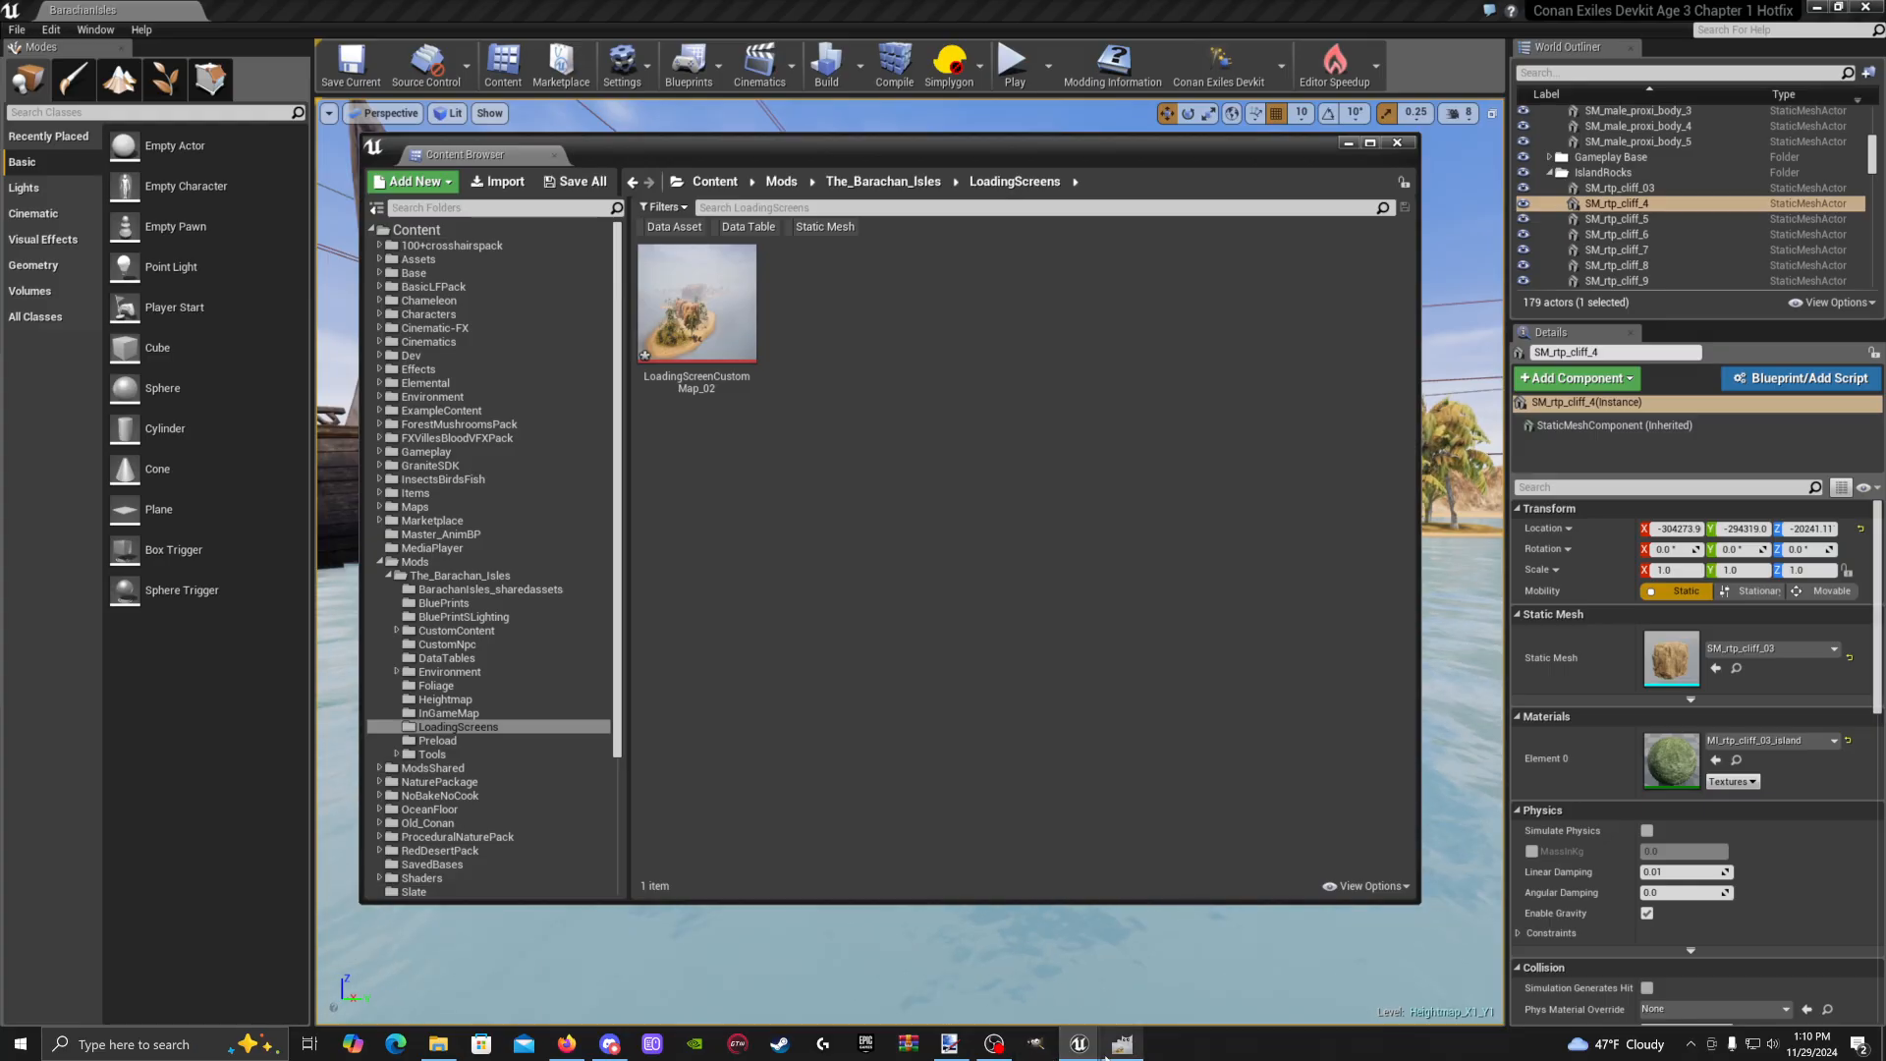
{"action": "left_click", "coordinate": [1040, 1049]}
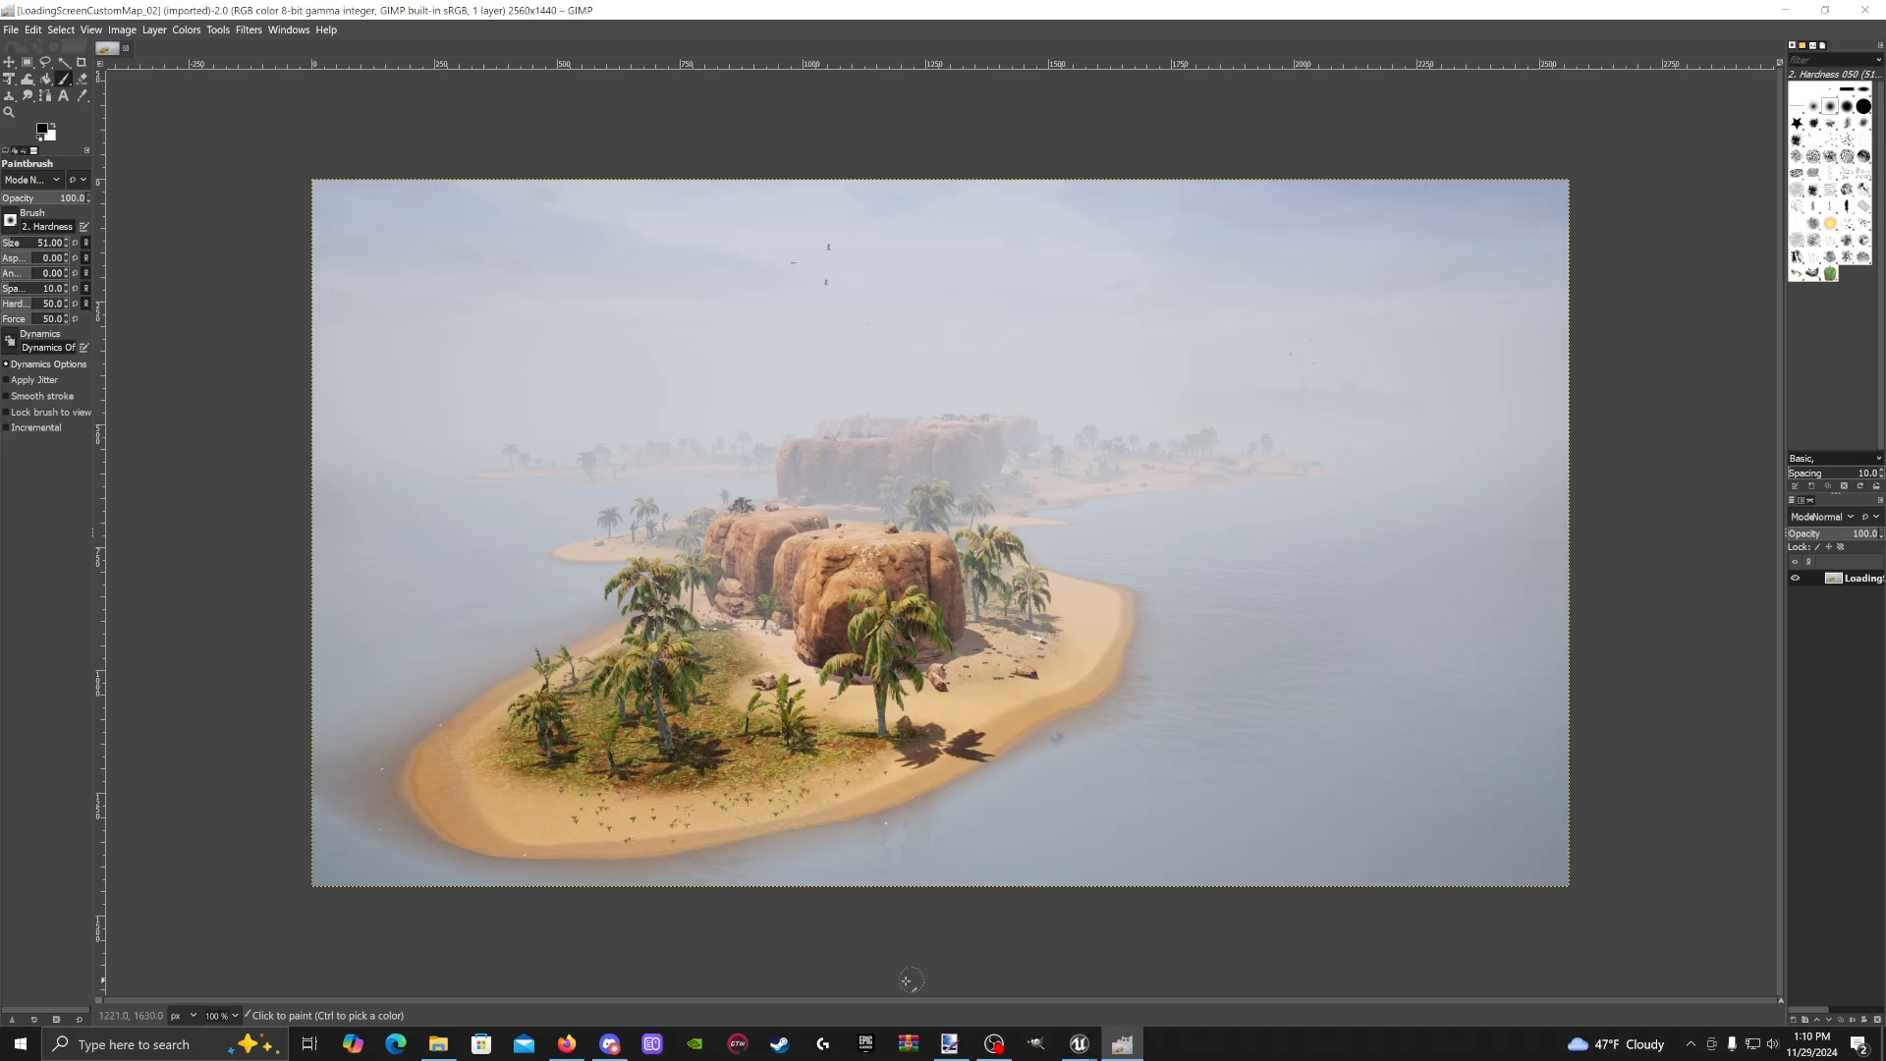
{"action": "left_click", "coordinate": [949, 1043]}
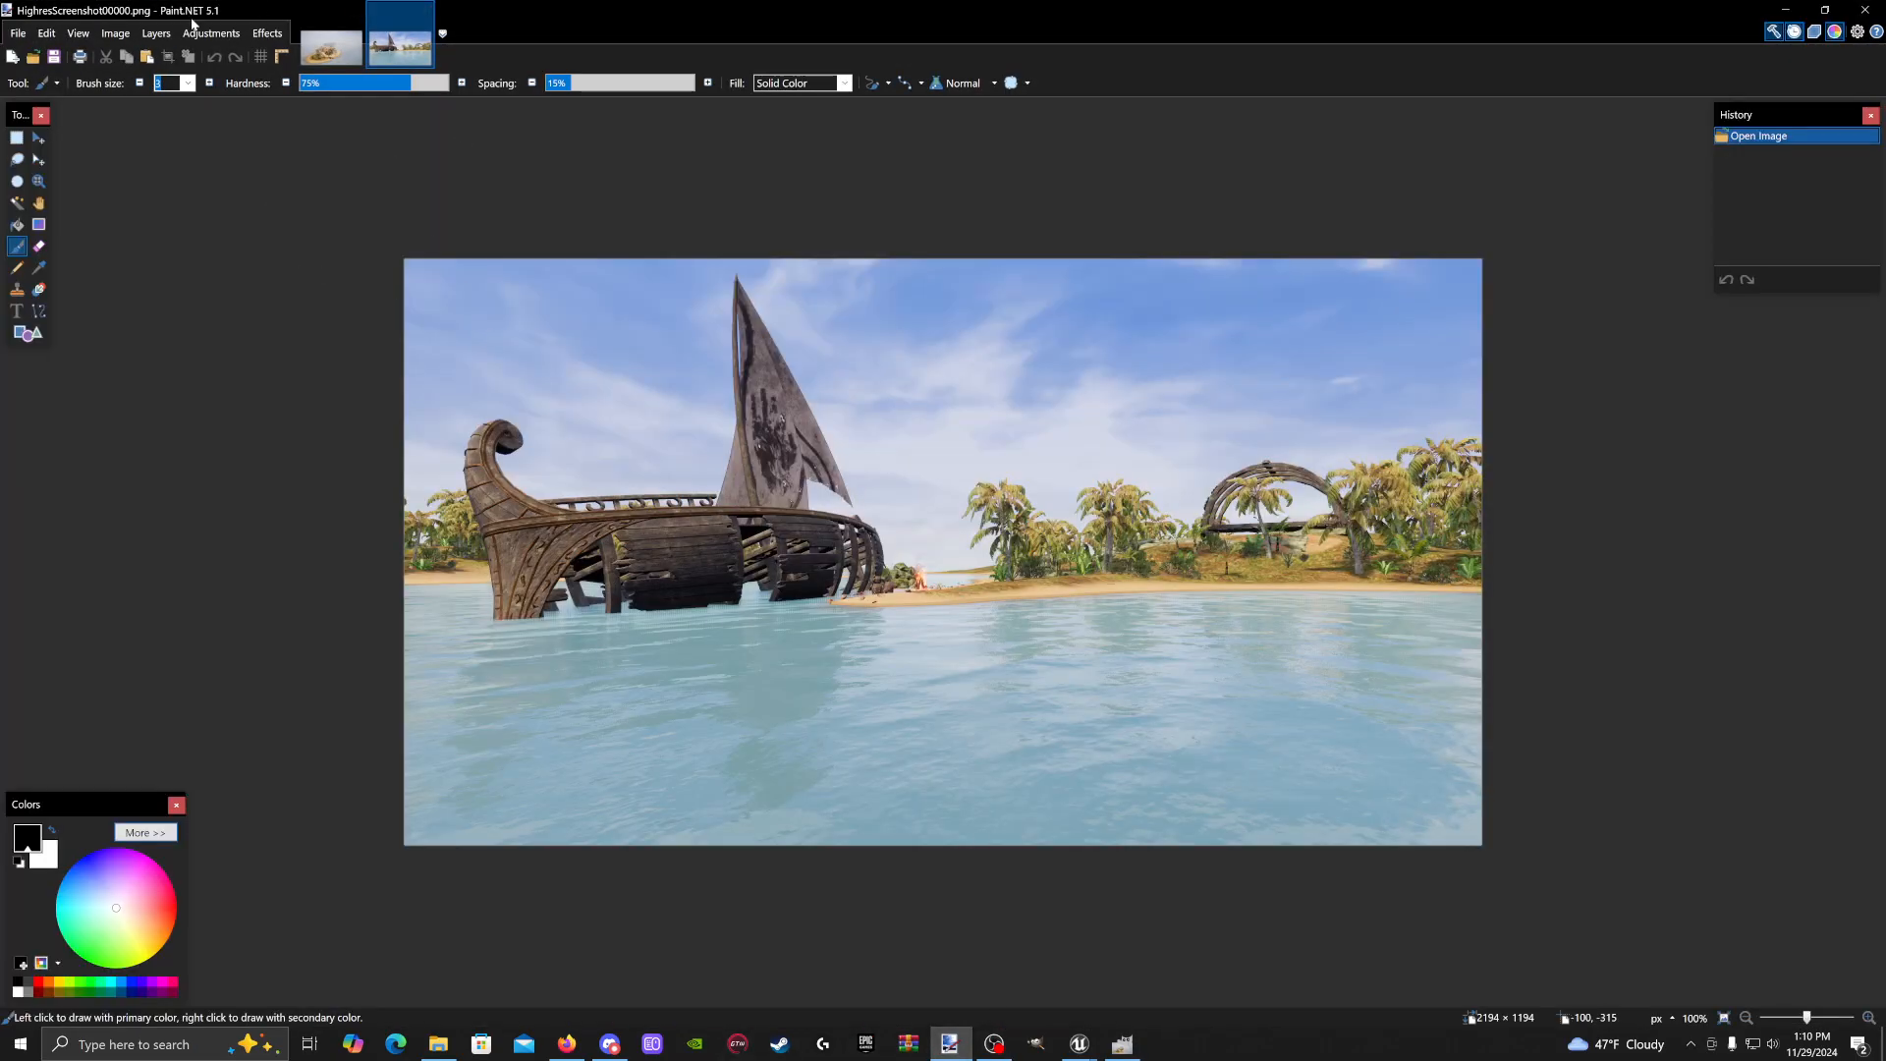
Check the screenshot's 2194 × 1194 size in Image > Resize, cancel, and minimize Paint.NET
{"action": "left_click", "coordinate": [116, 35]}
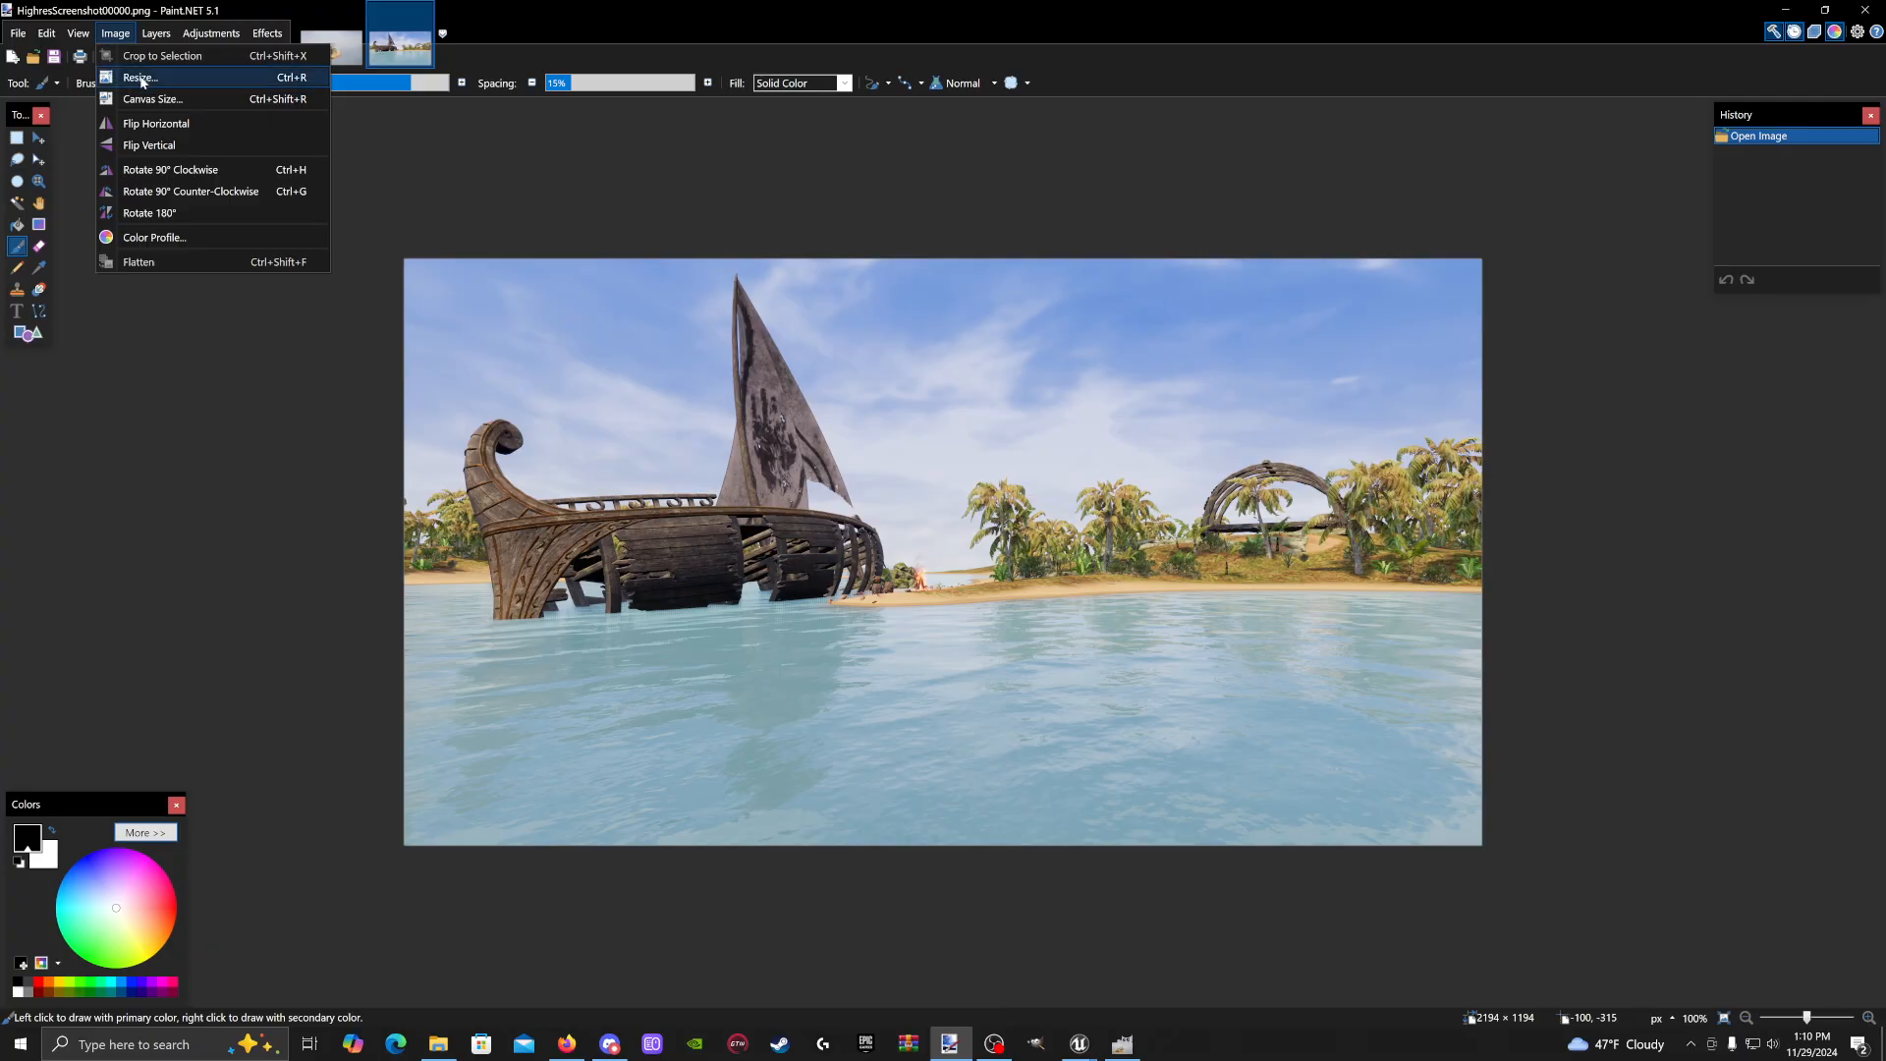
{"action": "left_click", "coordinate": [140, 77]}
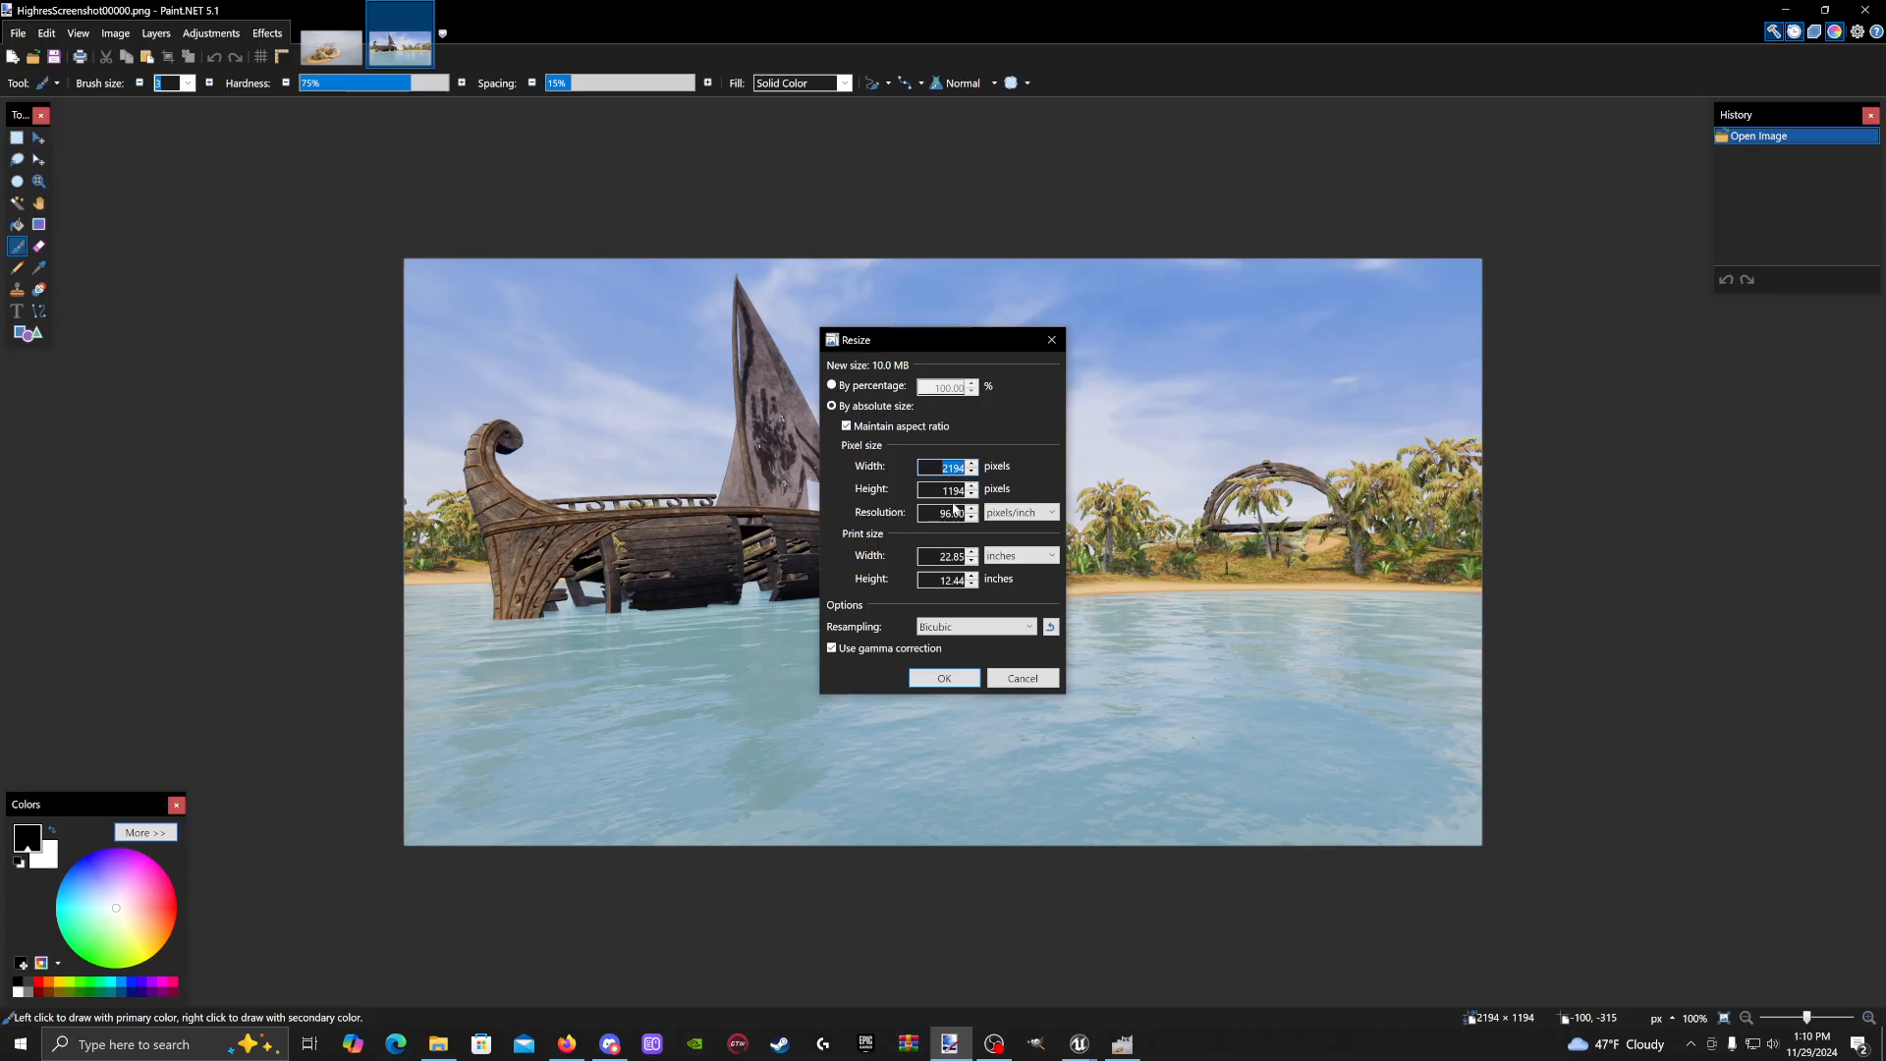
{"action": "left_click", "coordinate": [1051, 340]}
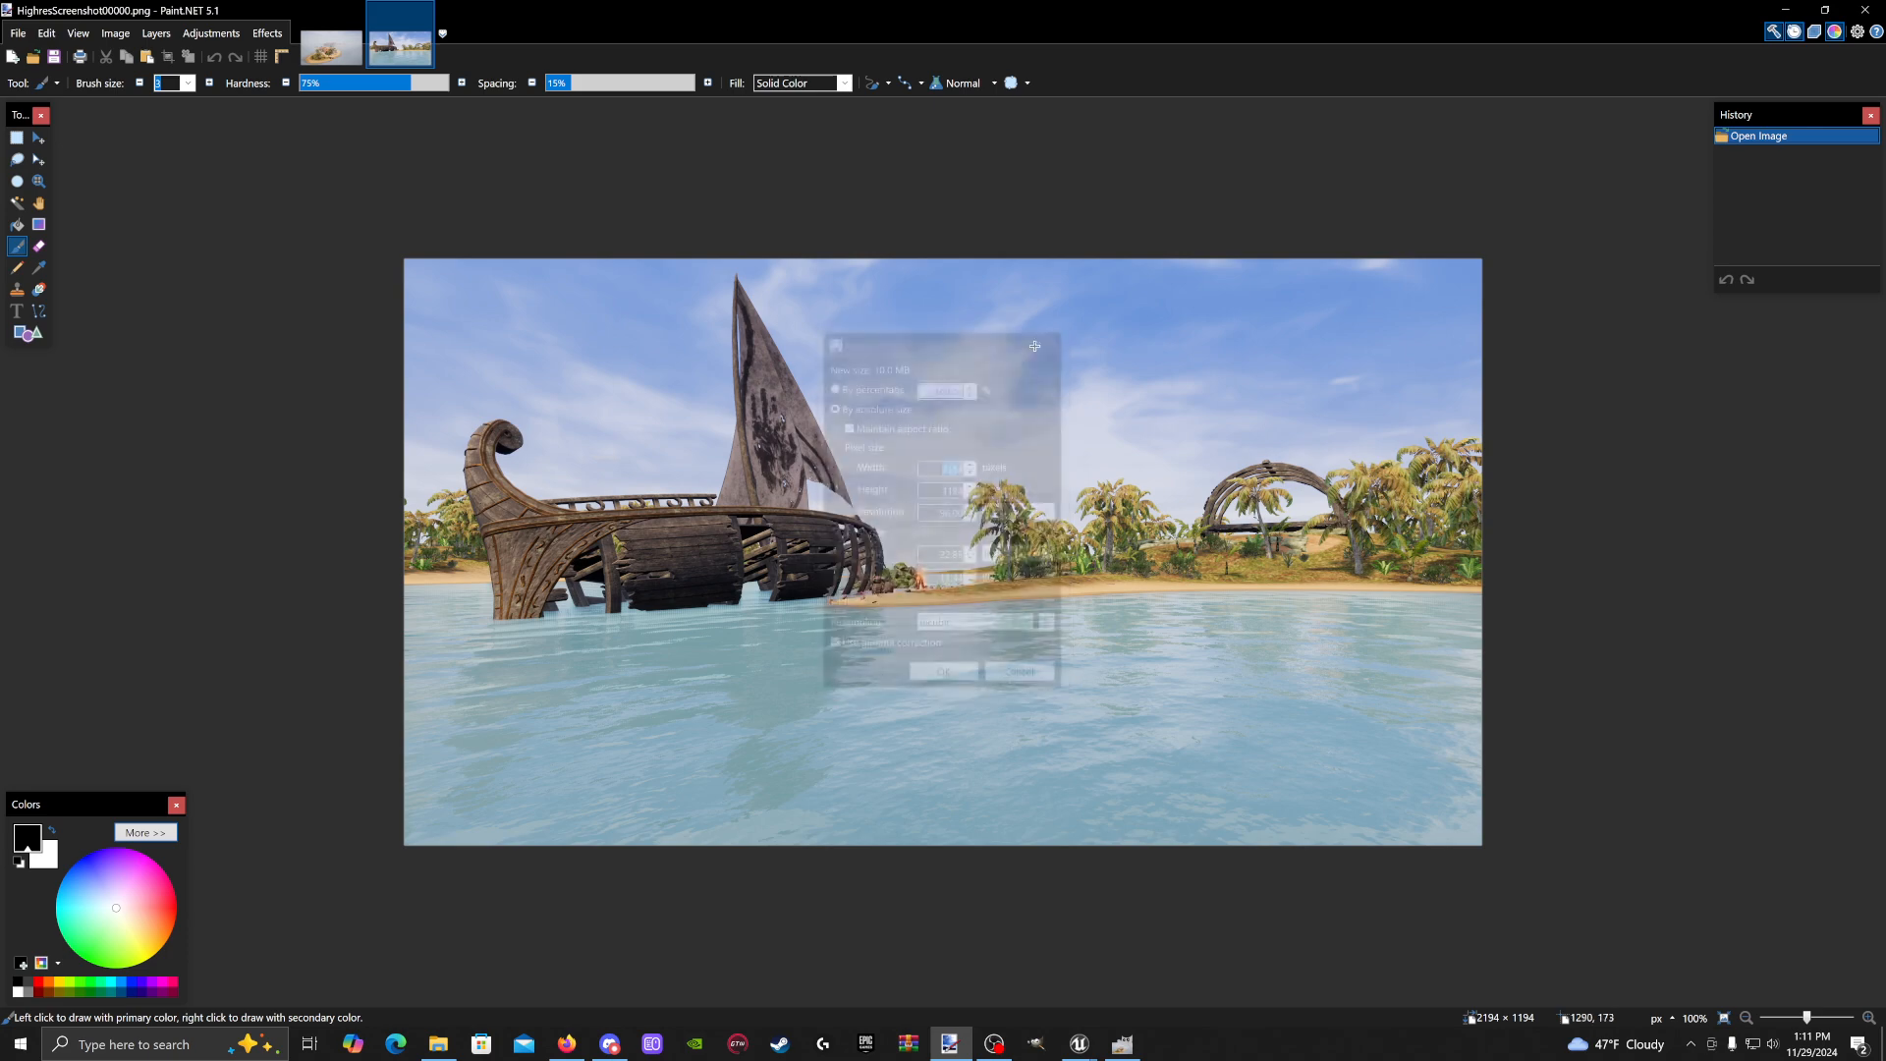
{"action": "left_click", "coordinate": [1788, 10]}
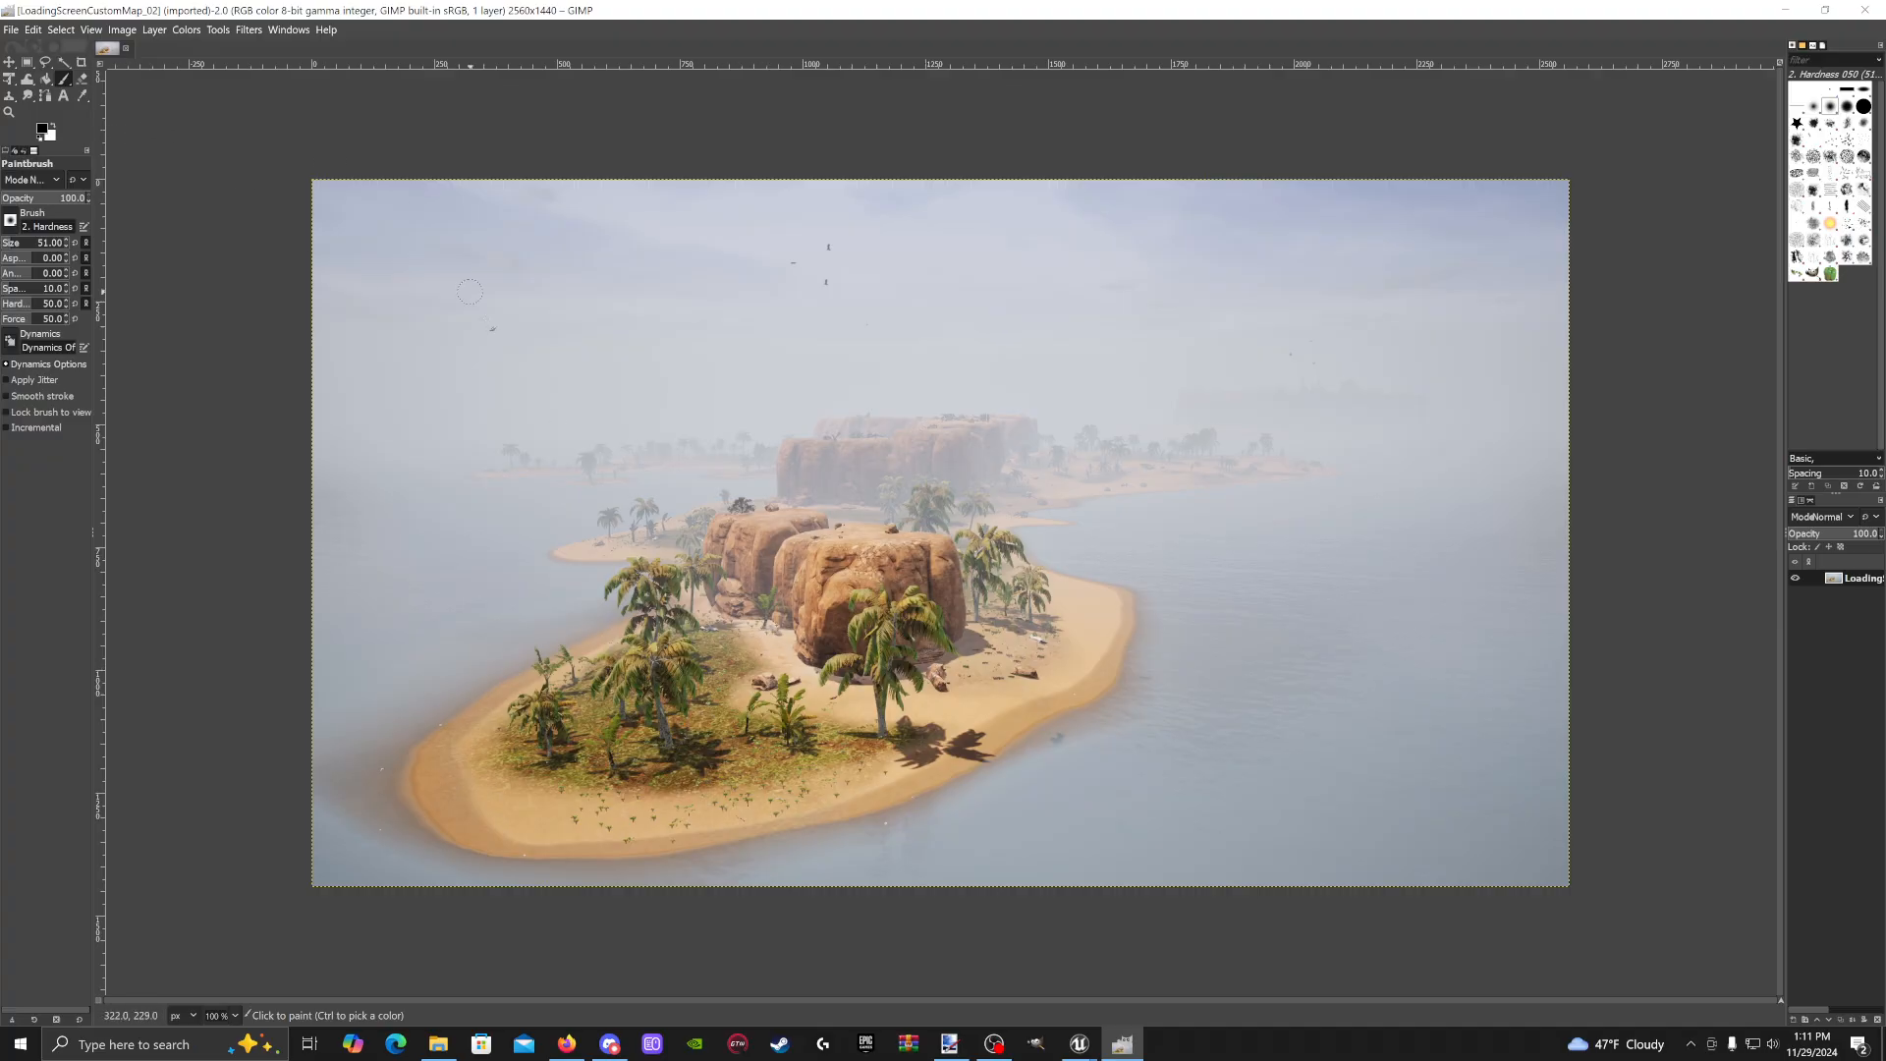
Look through GIMP's Image menu without choosing anything, then minimize GIMP
{"action": "left_click", "coordinate": [129, 35]}
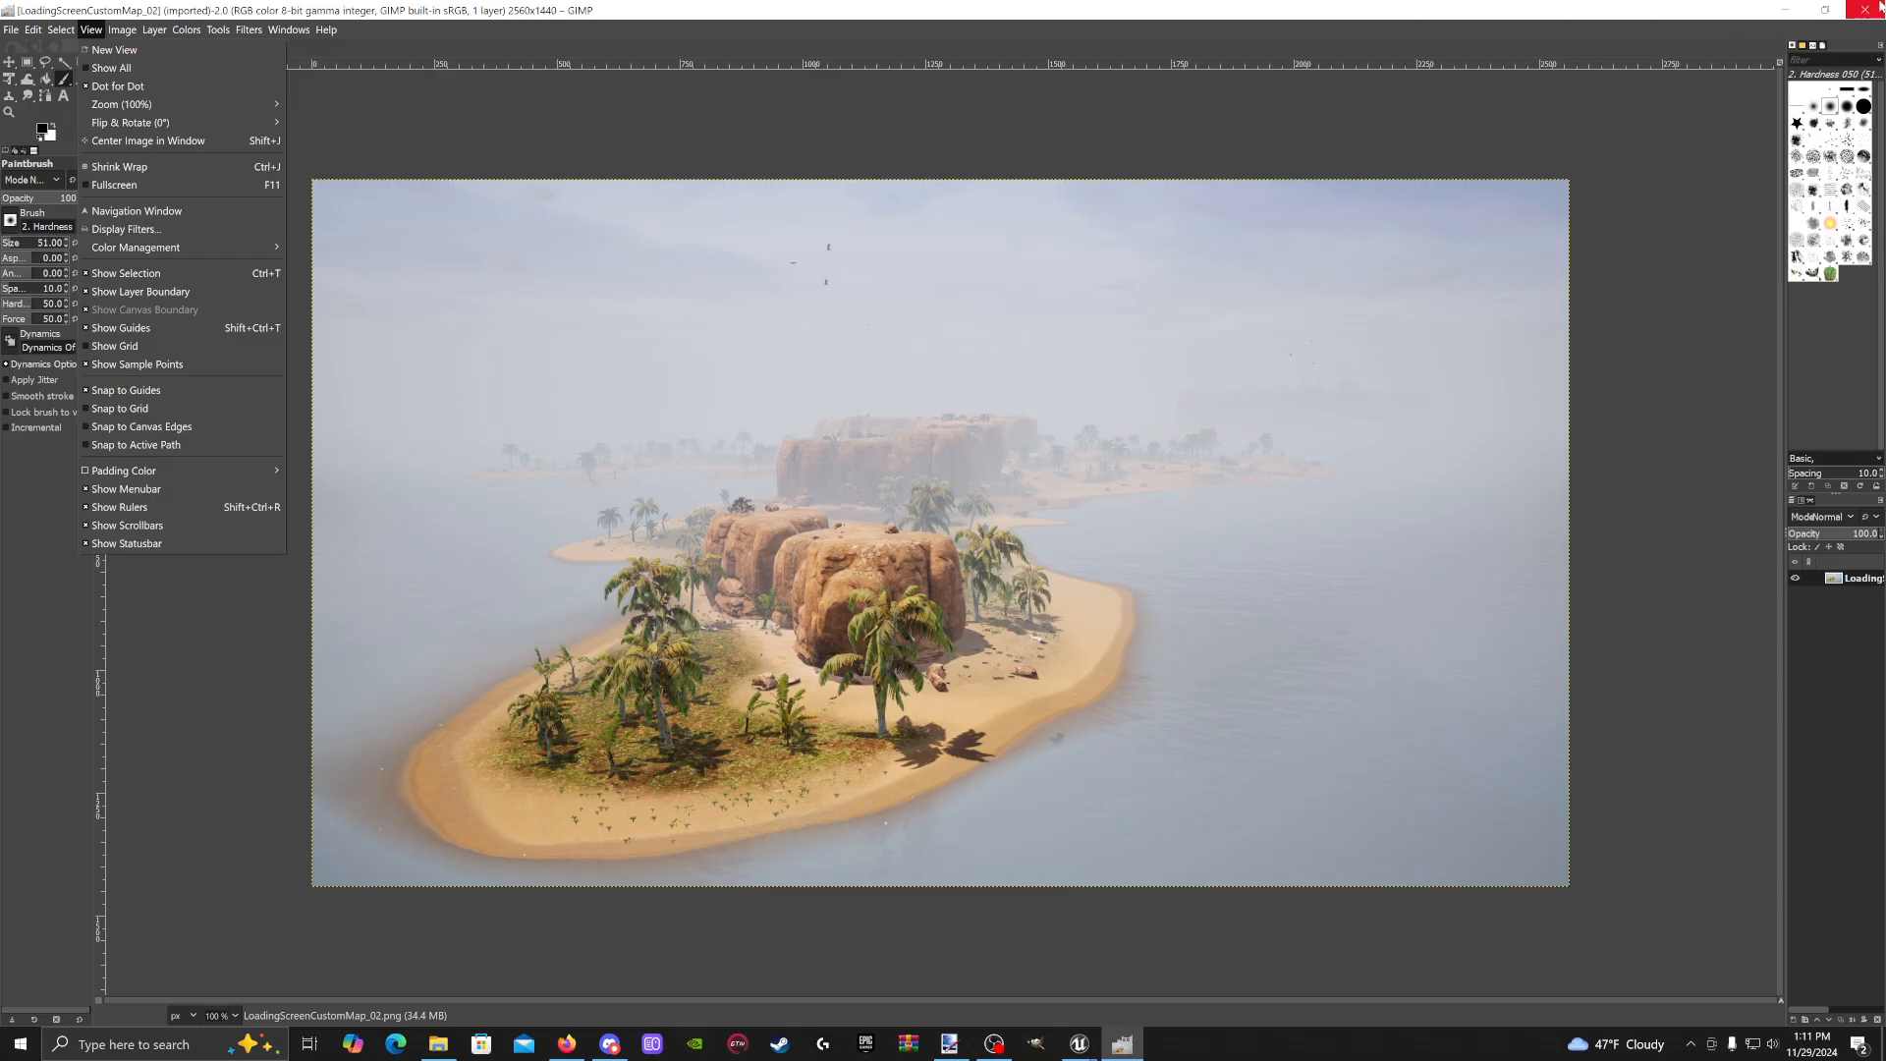
{"action": "left_click", "coordinate": [1785, 14]}
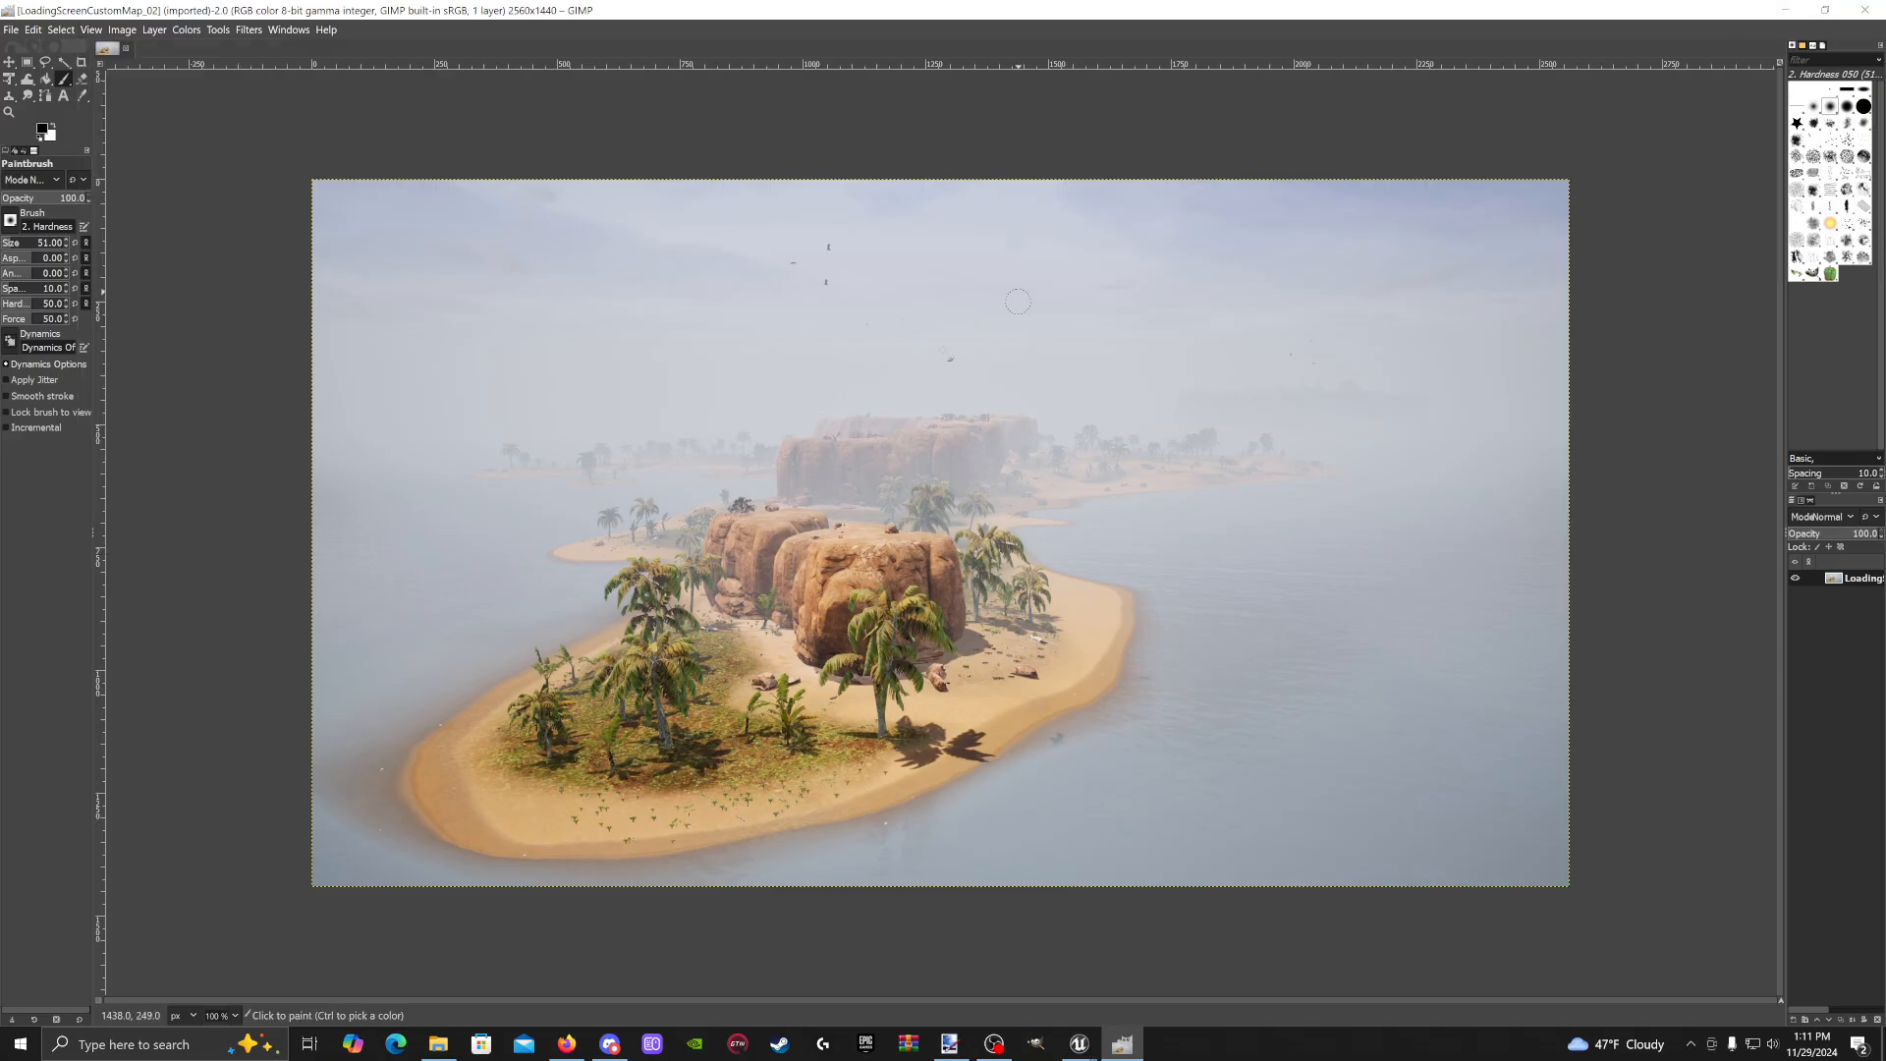
{"action": "left_click", "coordinate": [1794, 14]}
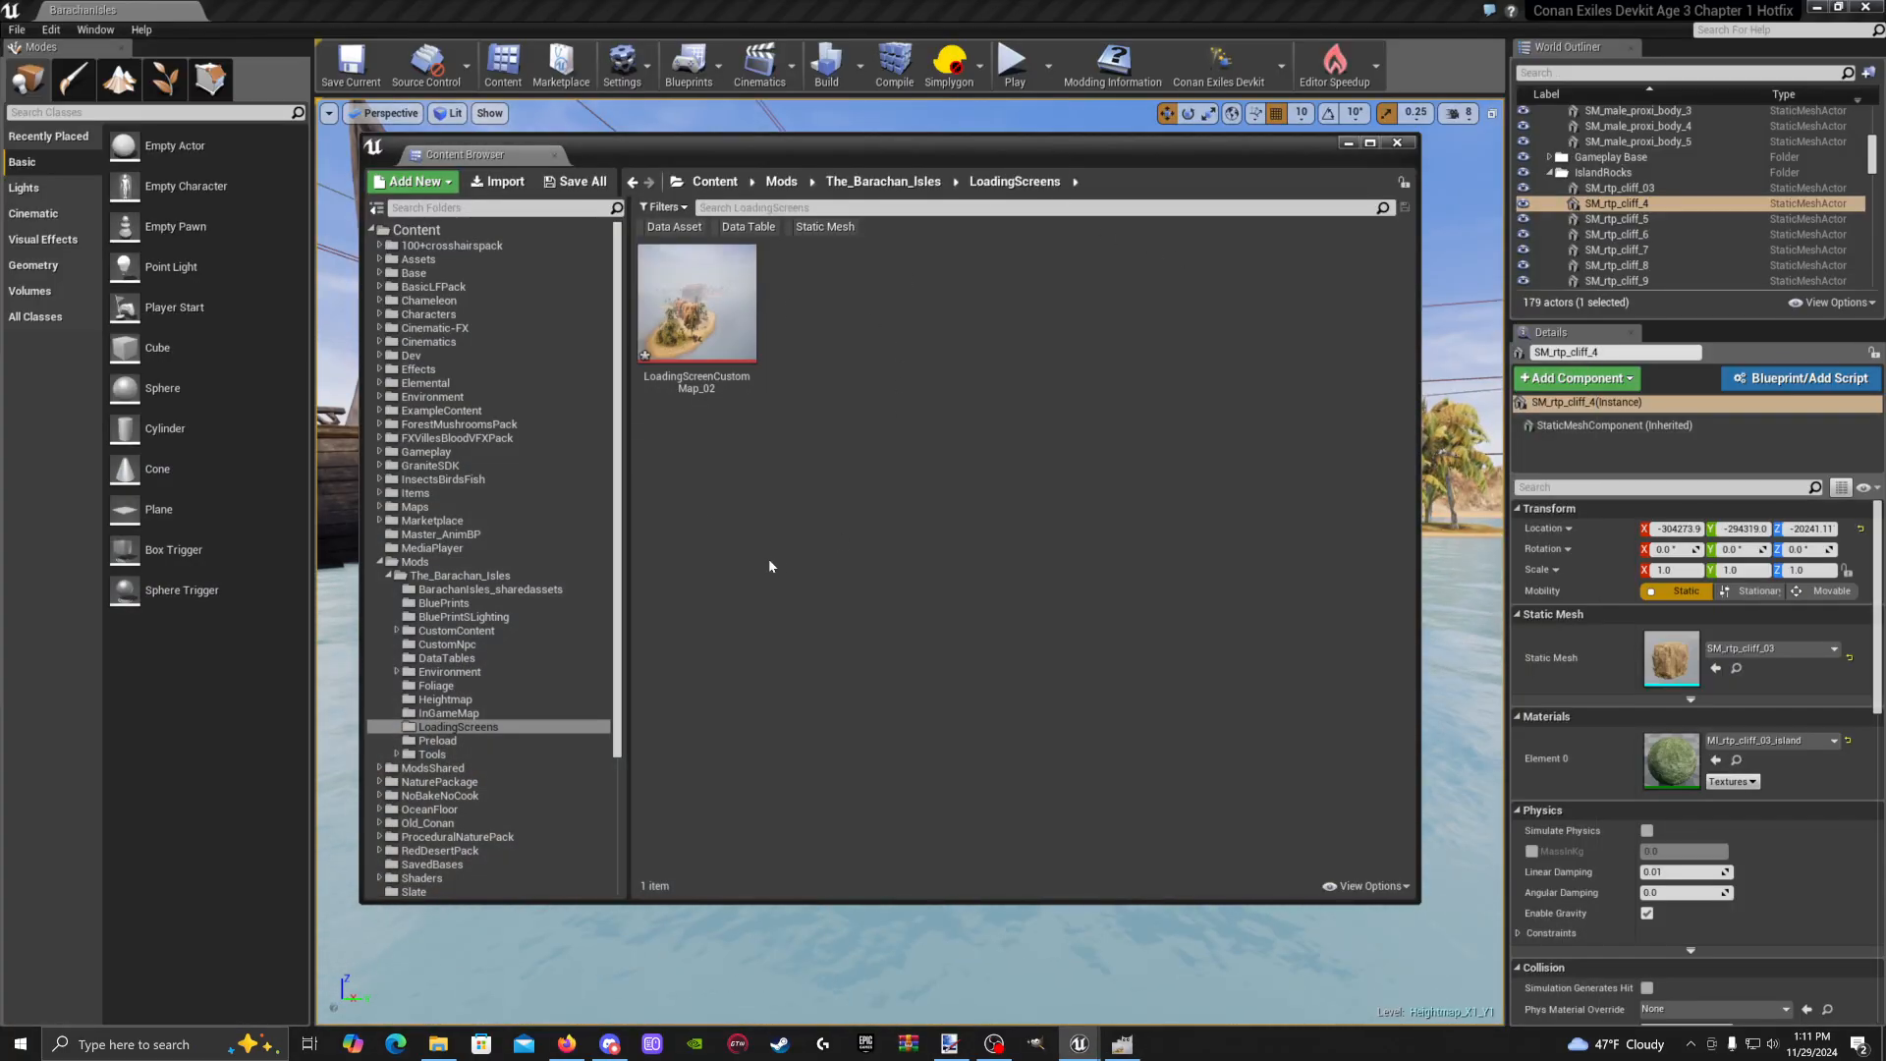
From the root Content folder, search for 'loading' and scroll through the 54 matching assets
{"action": "left_click", "coordinate": [724, 183]}
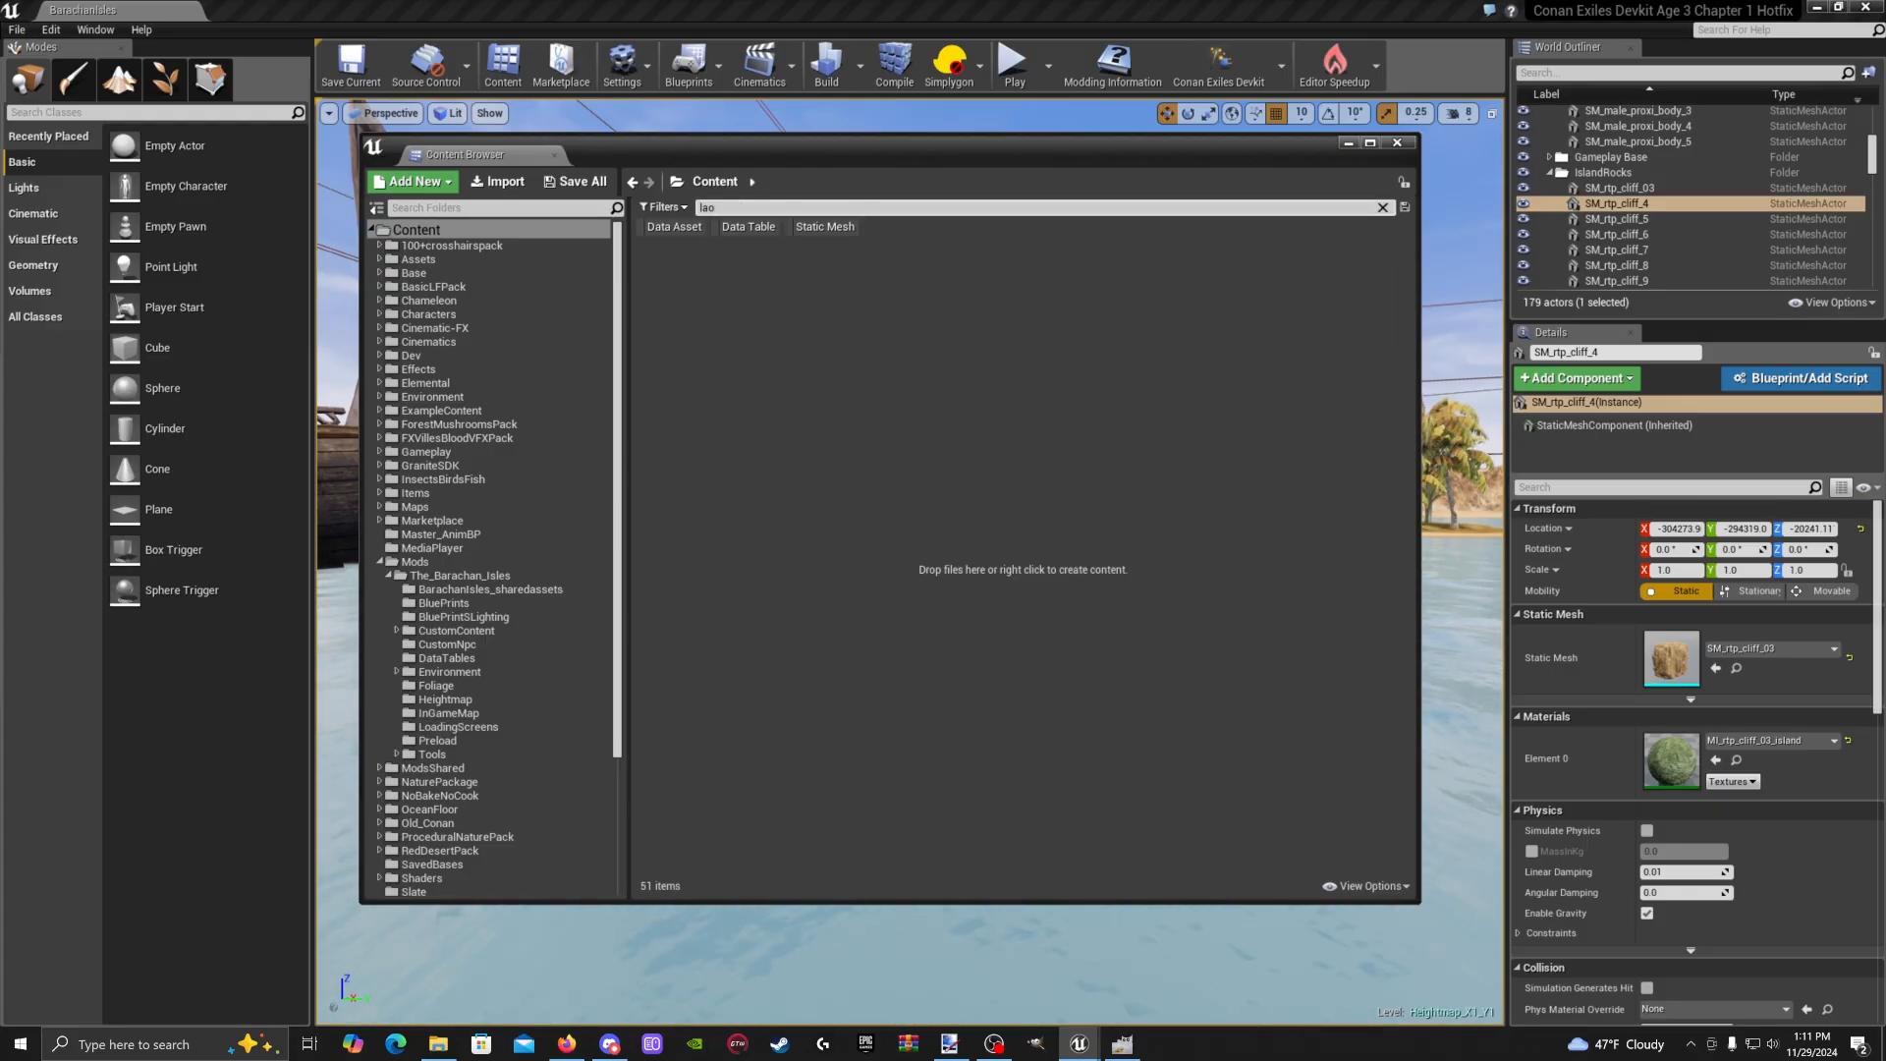
{"action": "key", "text": "BackSpace"}
{"action": "key", "text": "BackSpace"}
{"action": "type", "text": "oa"}
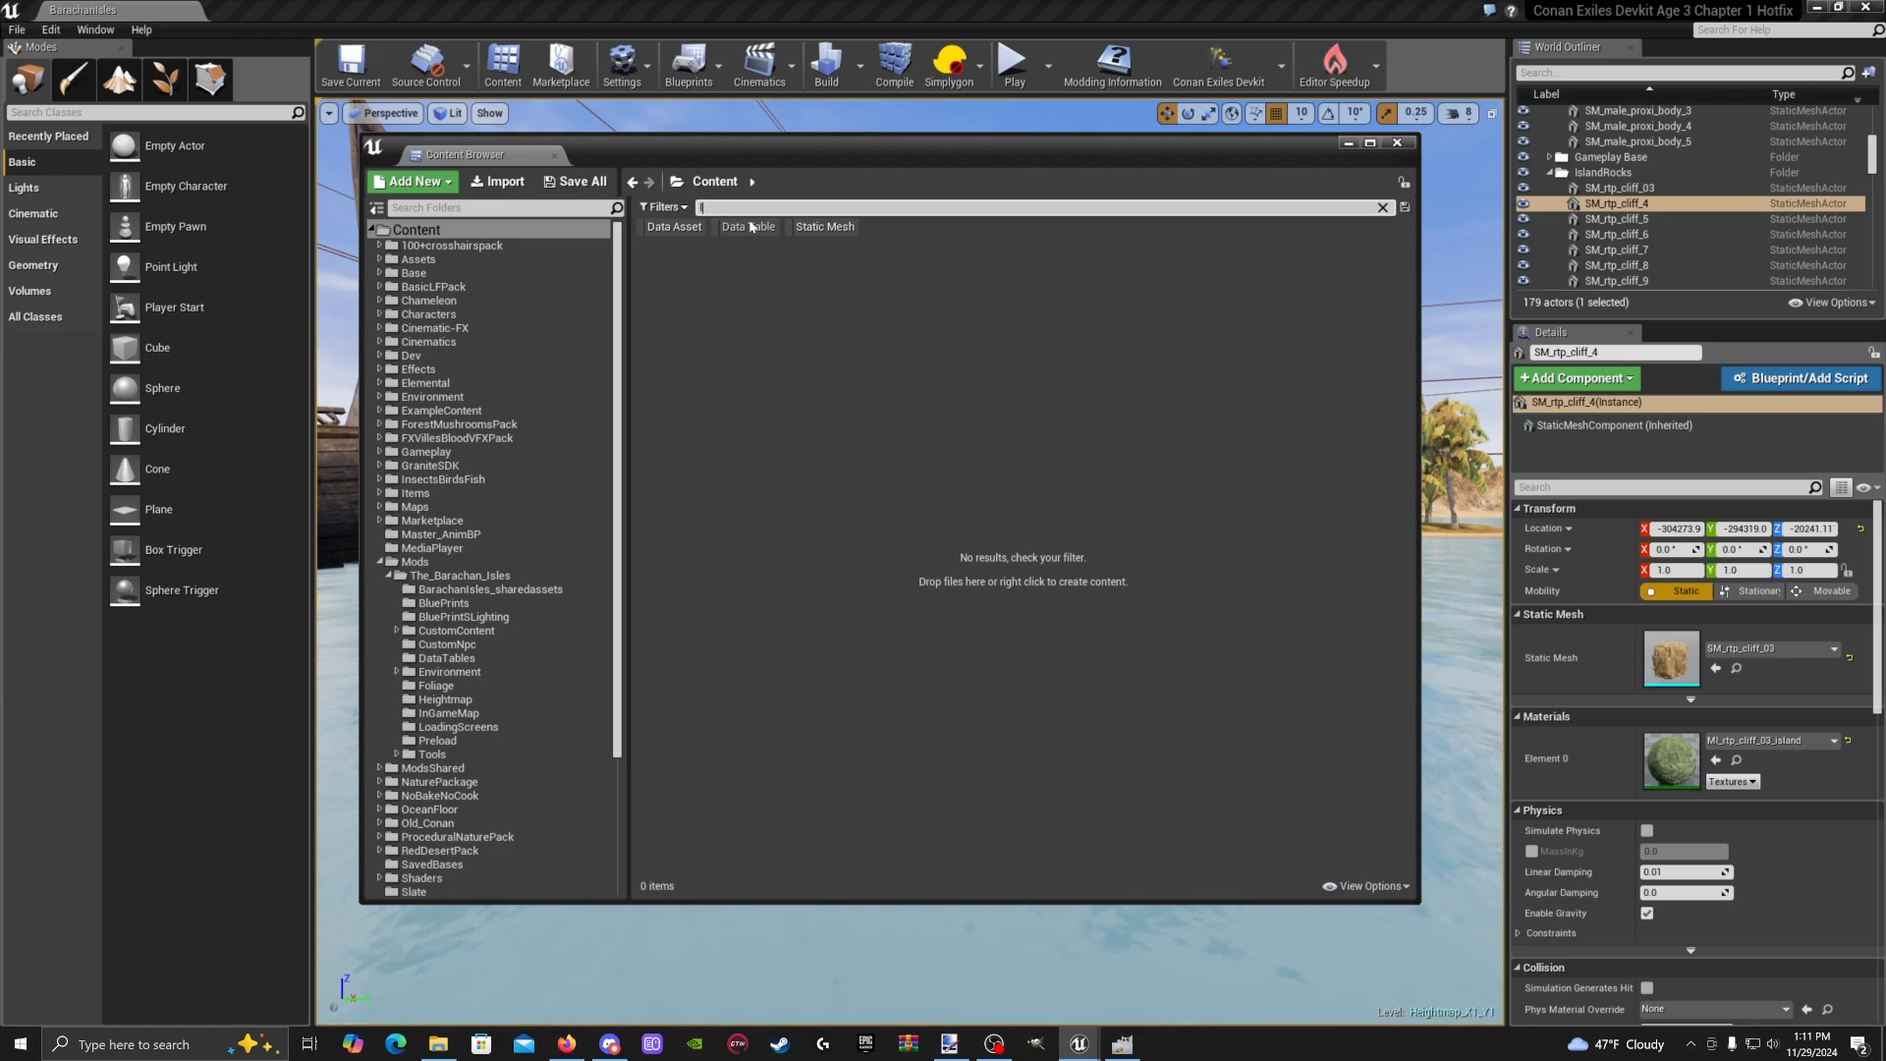
{"action": "type", "text": "ding"}
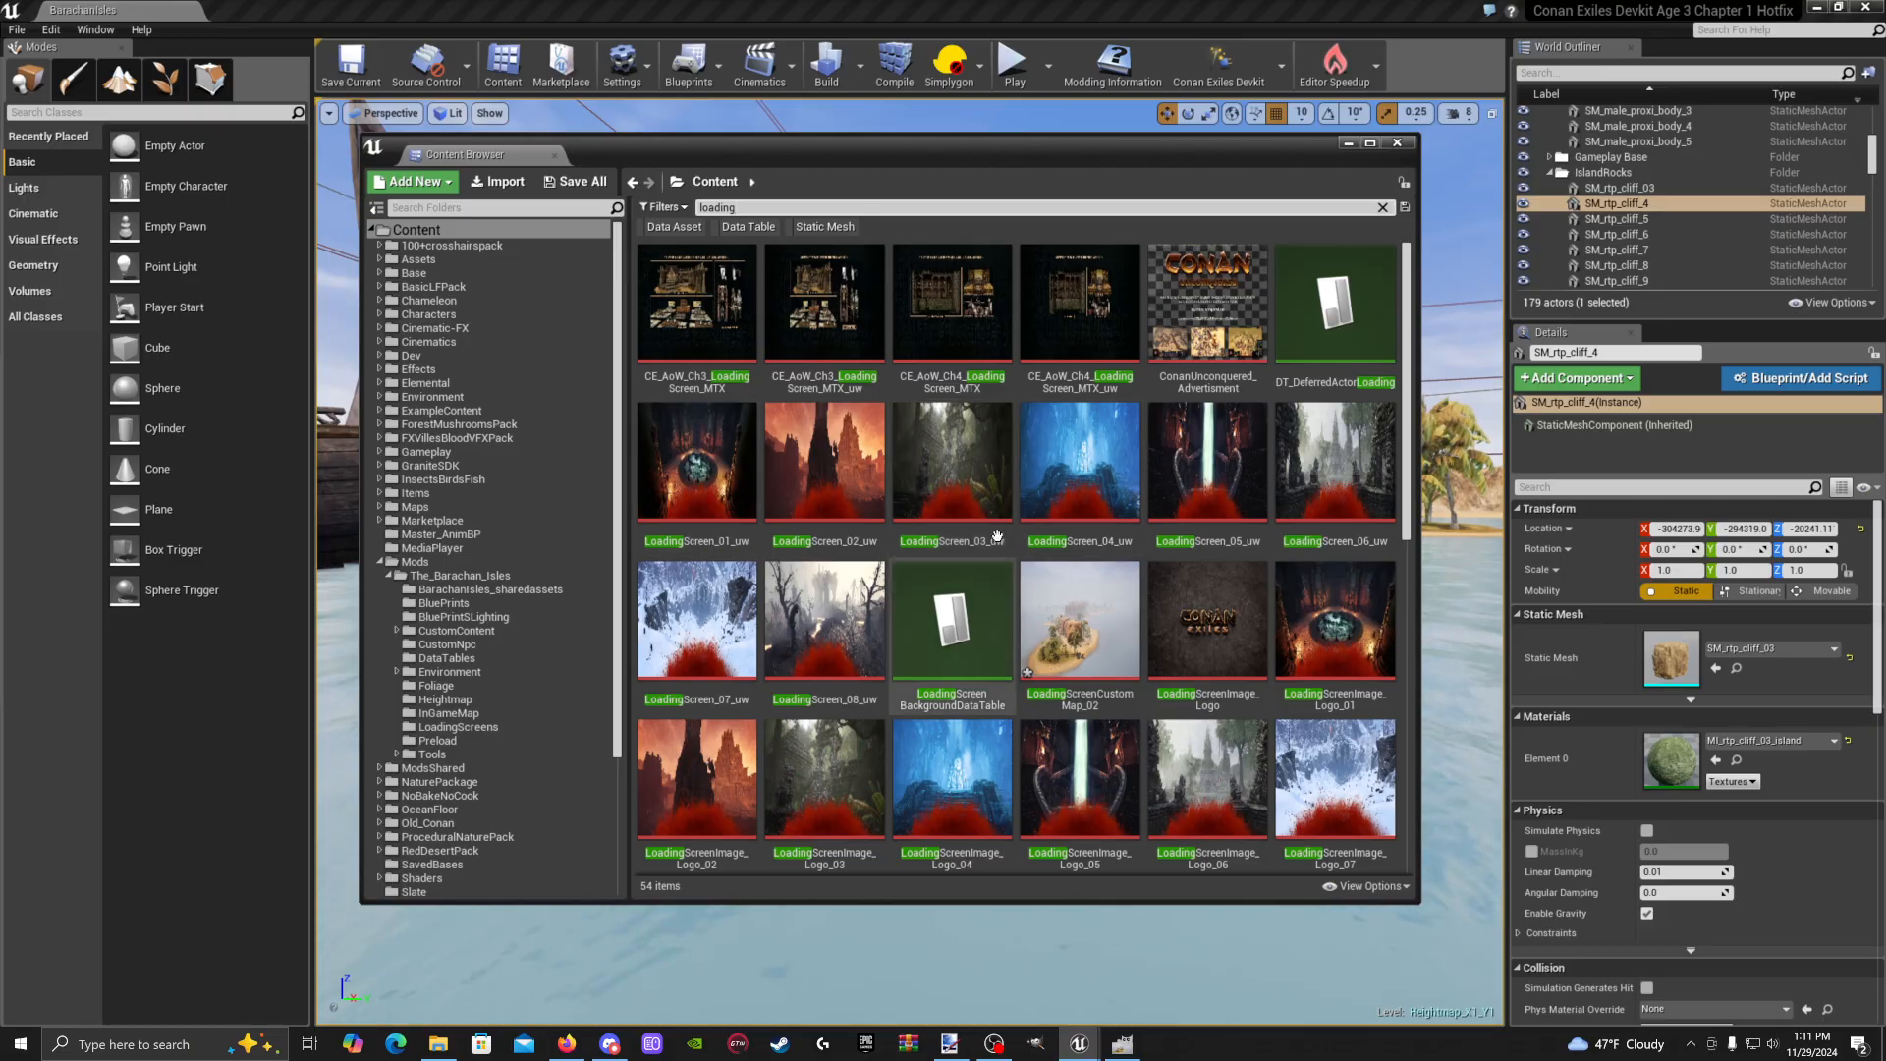
{"action": "scroll", "coordinate": [921, 518], "scroll_direction": "down", "scroll_amount": 1}
{"action": "scroll", "coordinate": [921, 517], "scroll_direction": "down", "scroll_amount": 6}
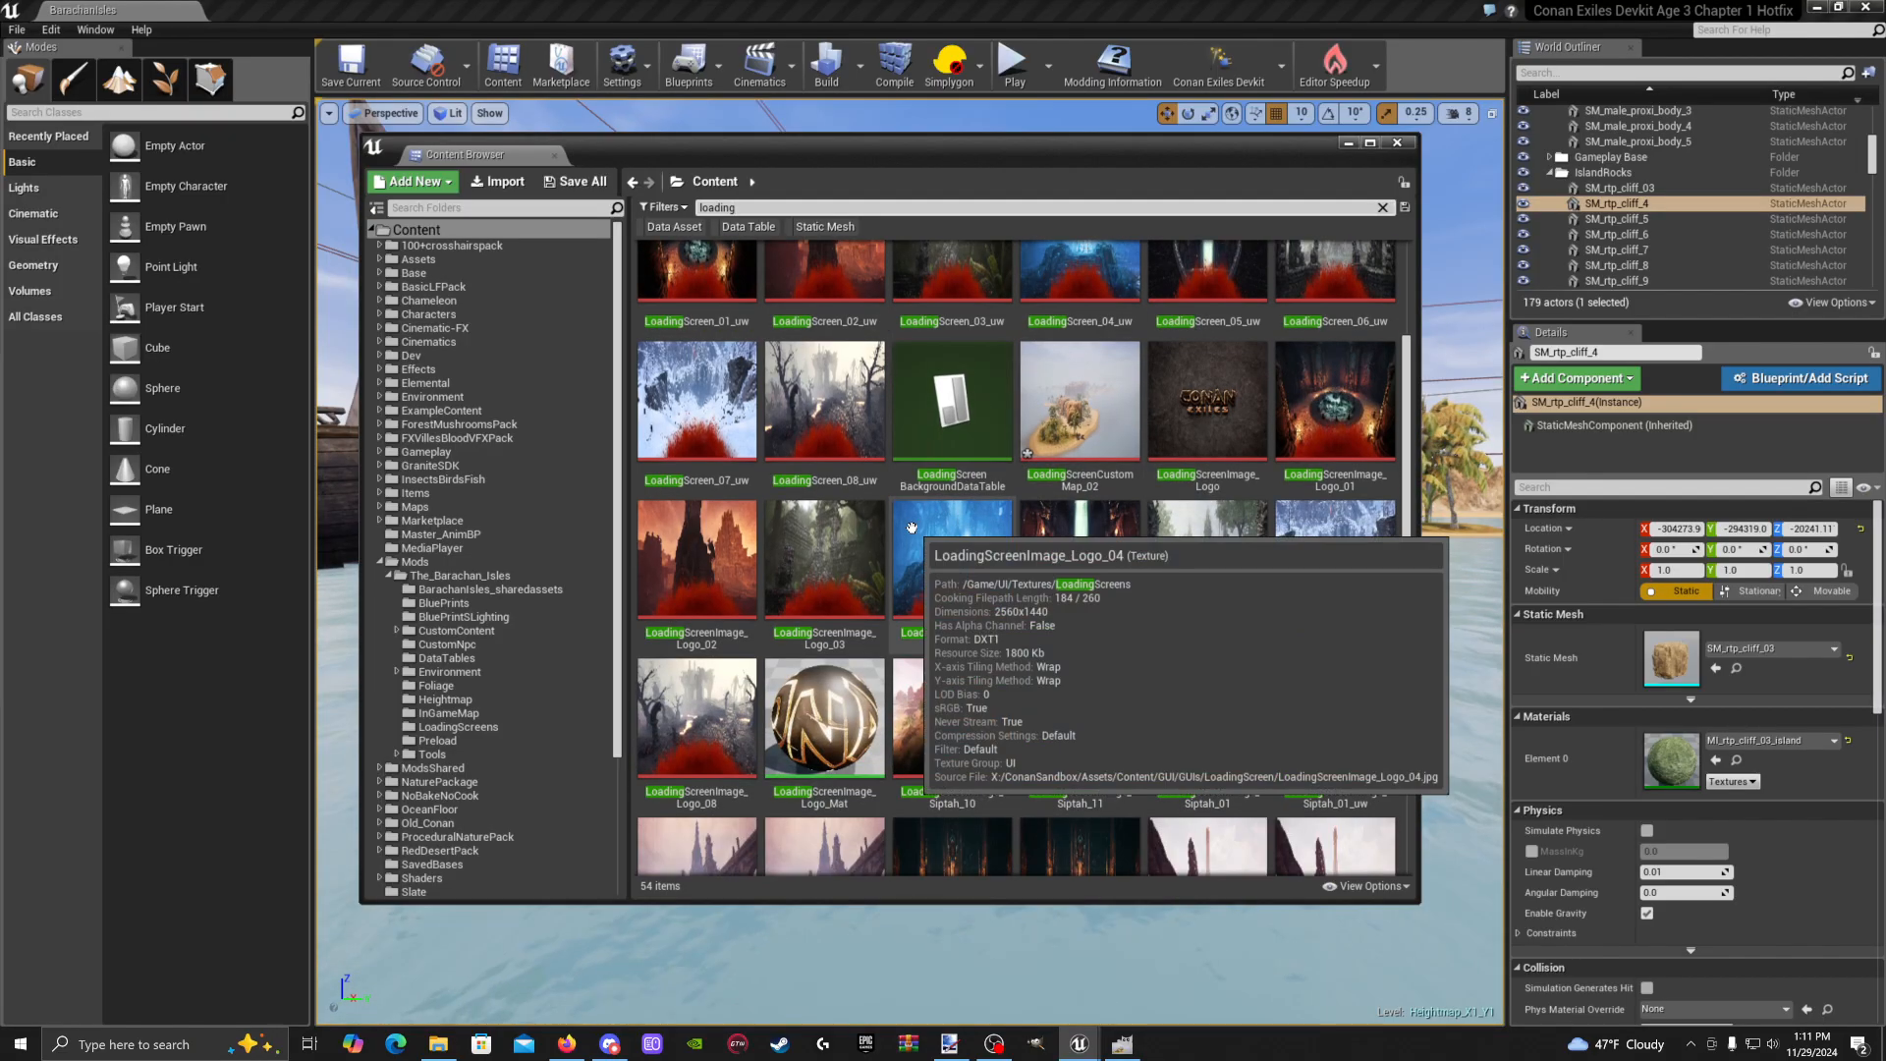
{"action": "scroll", "coordinate": [1215, 635], "scroll_direction": "down", "scroll_amount": 2}
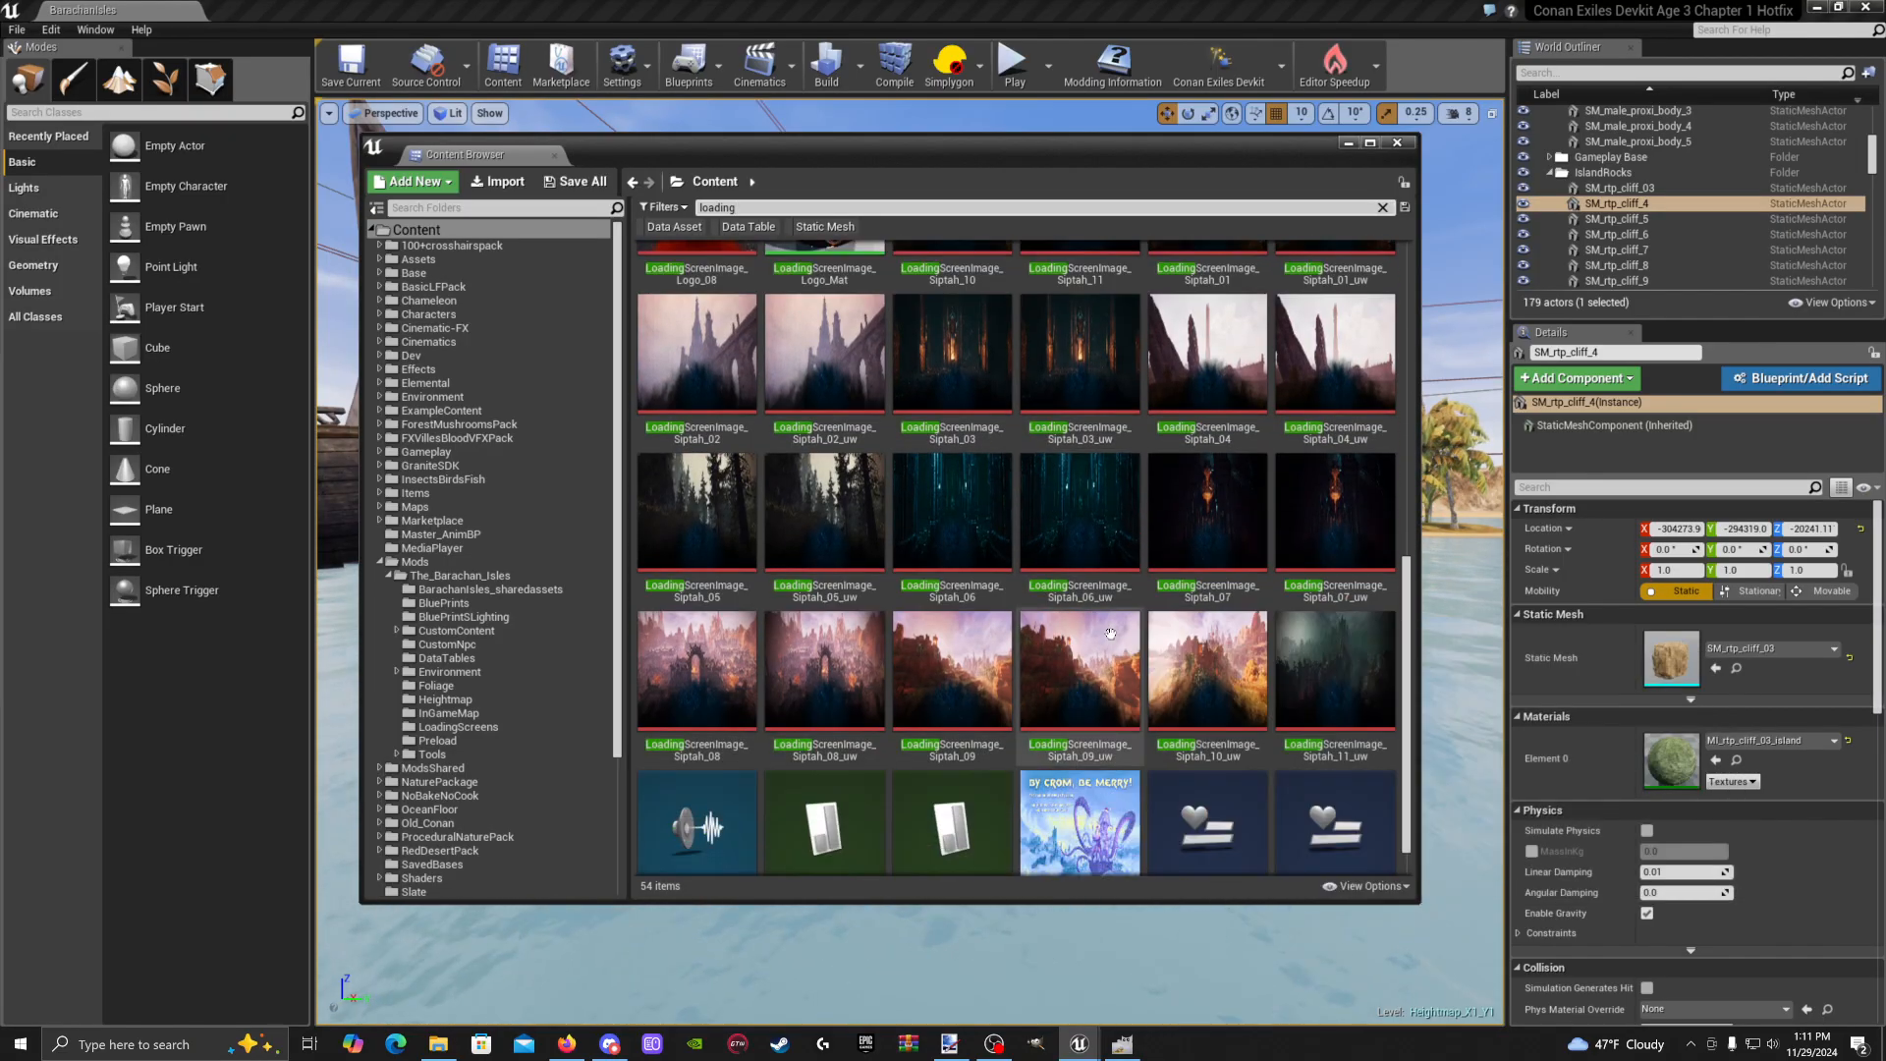
{"action": "scroll", "coordinate": [979, 614], "scroll_direction": "up", "scroll_amount": 9}
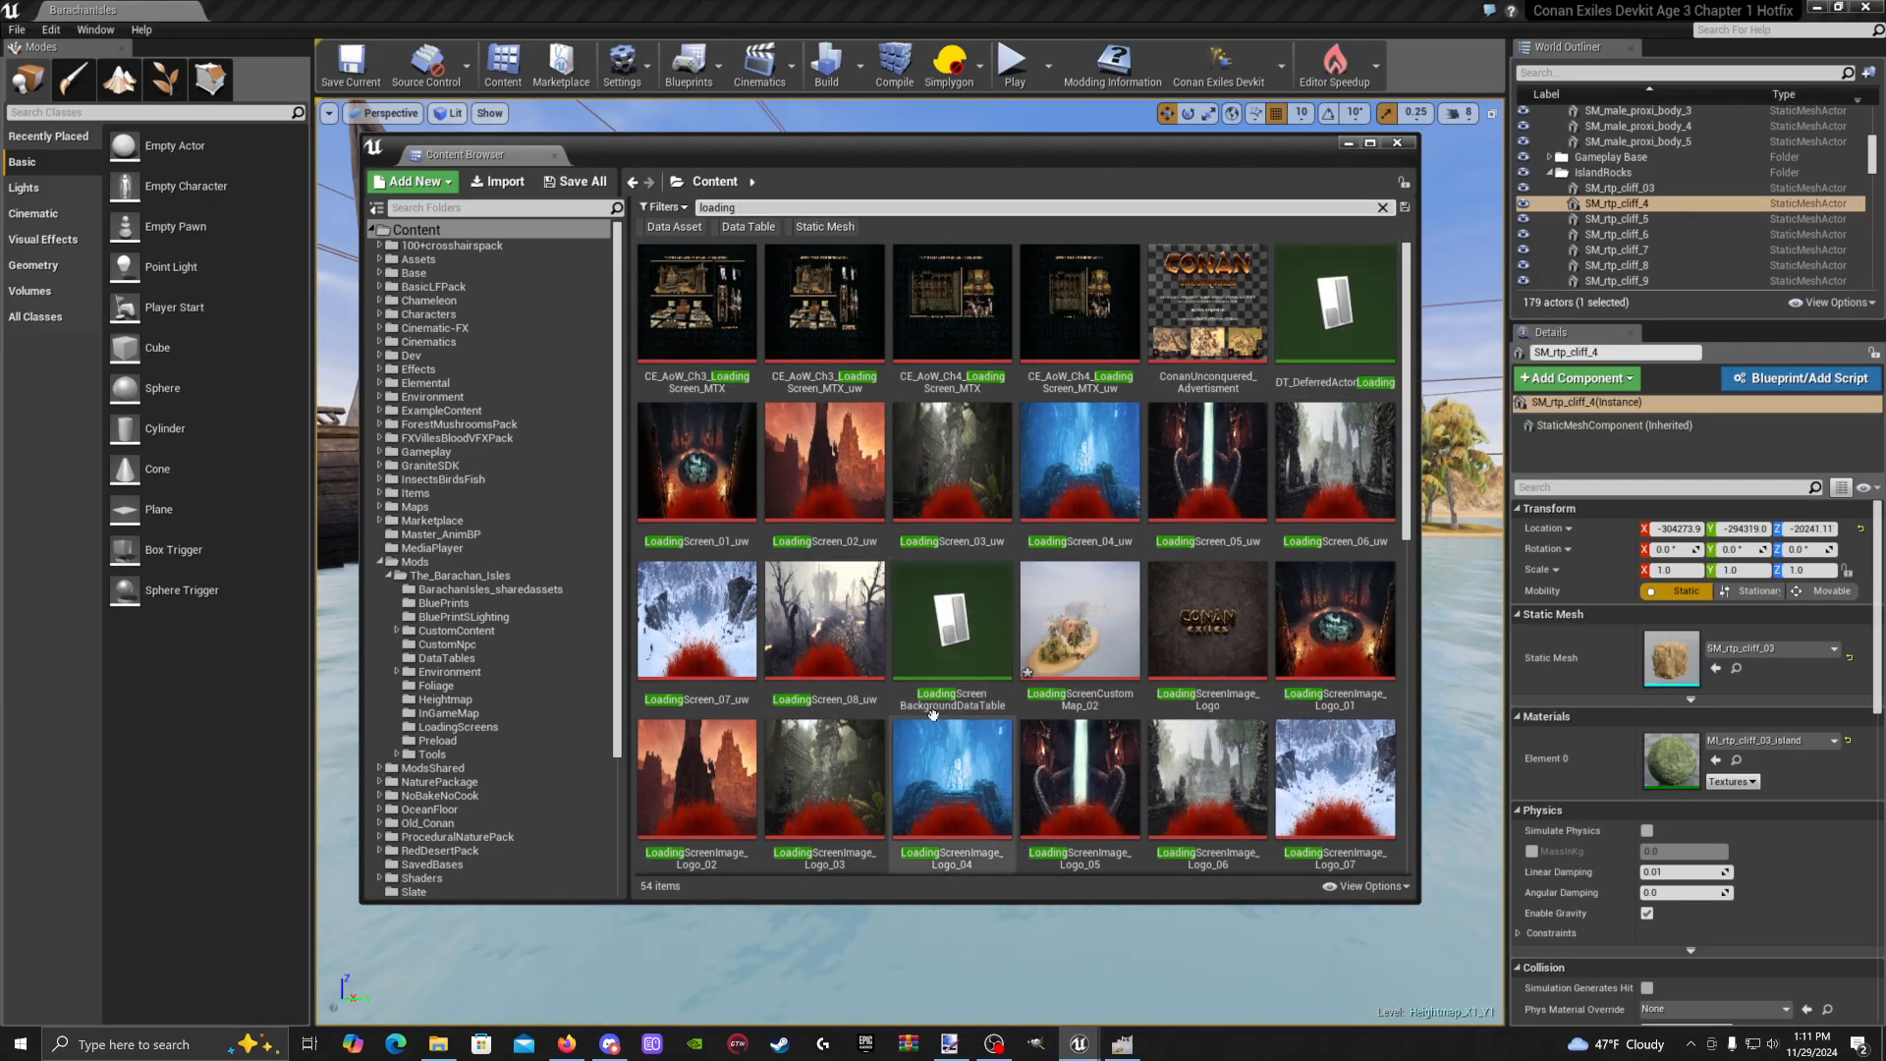
Open LoadingScreenBackgroundDataTable, review its background, ultrawide and map paths, then minimize it
{"action": "double_click", "coordinate": [947, 656]}
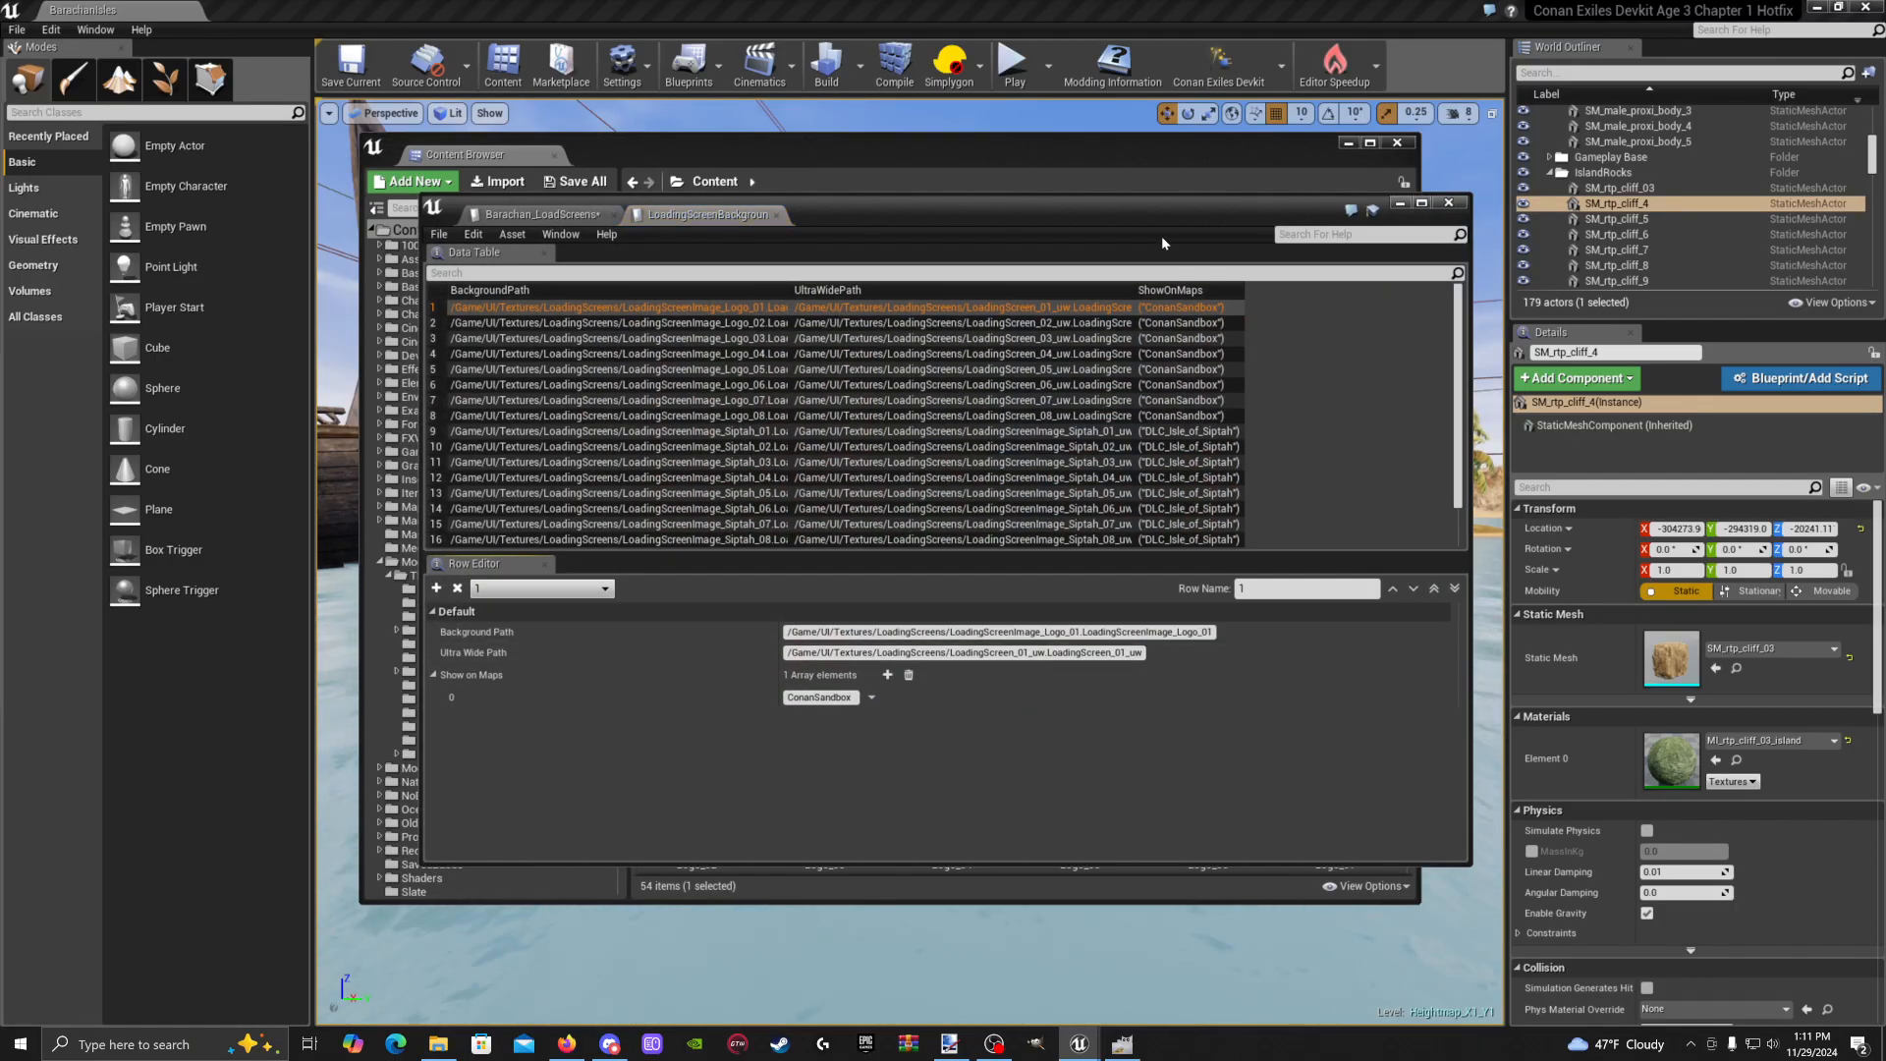
{"action": "left_click_drag", "start_coordinate": [1161, 236], "coordinate": [1019, 201]}
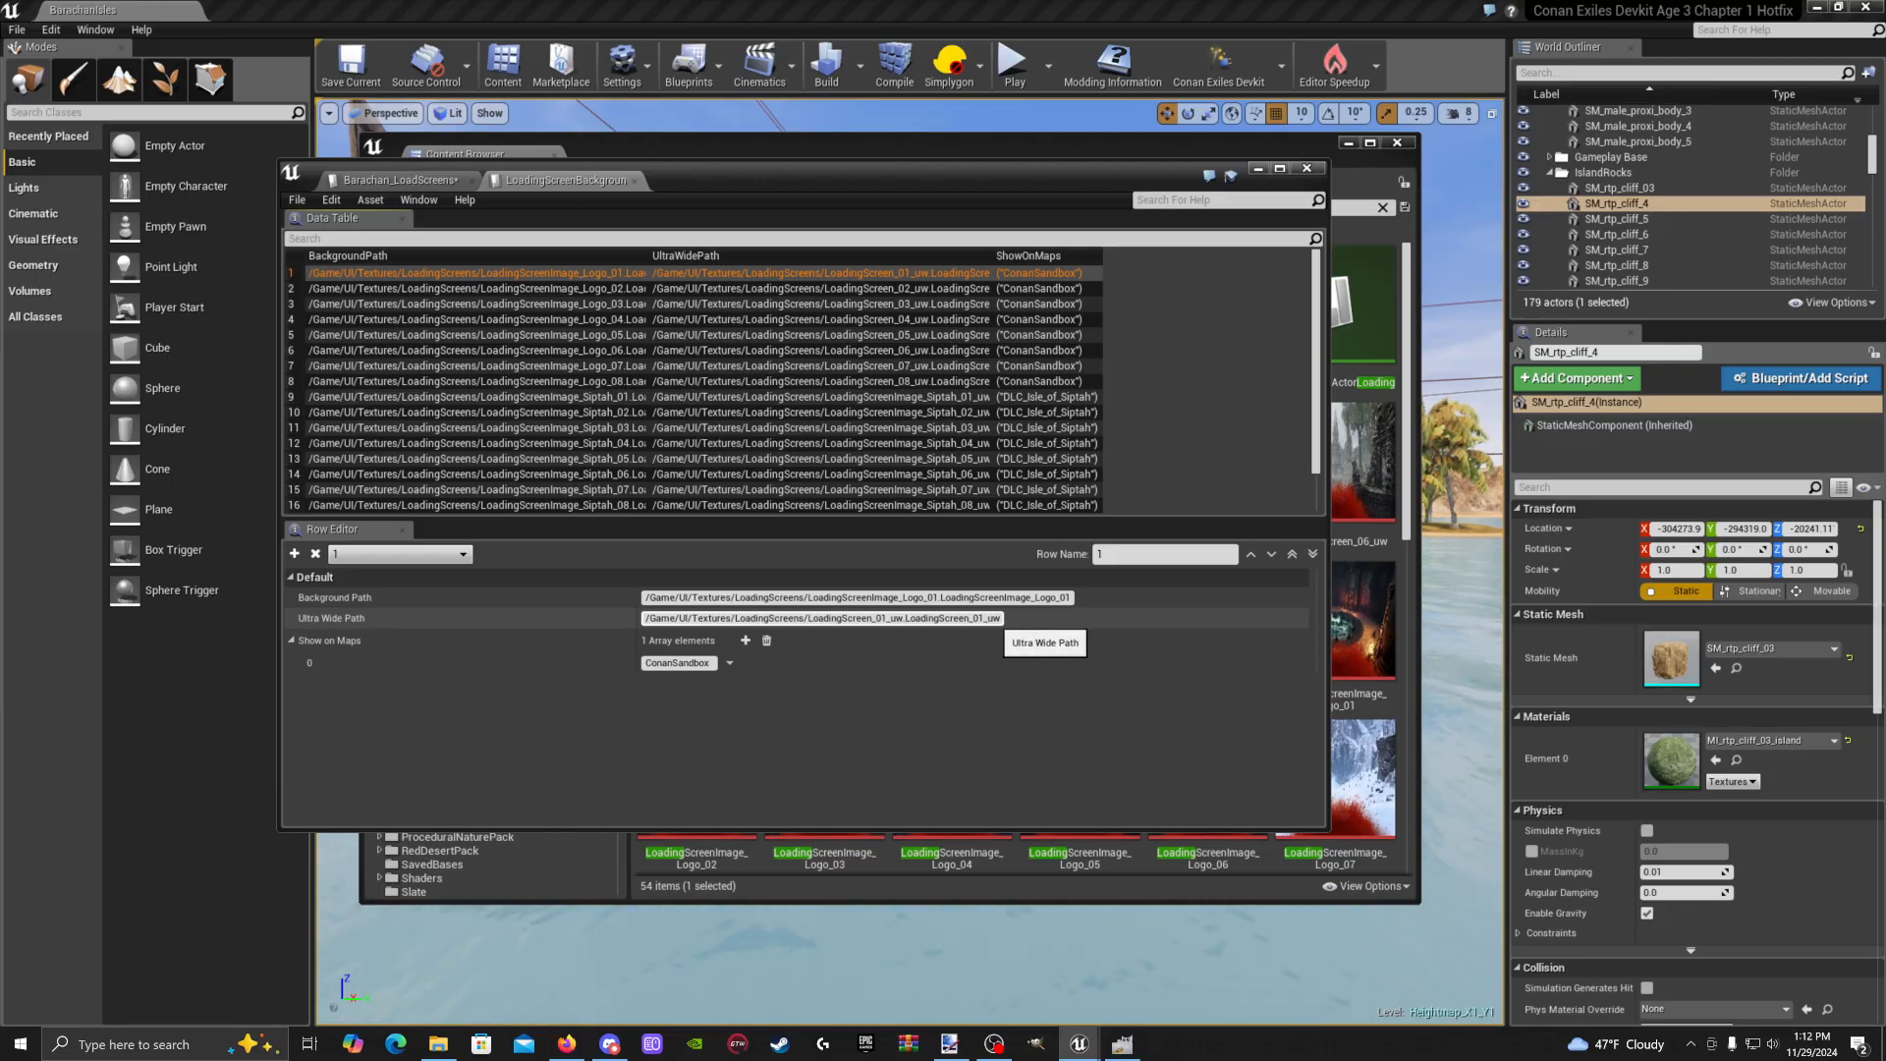
{"action": "left_click", "coordinate": [1261, 169]}
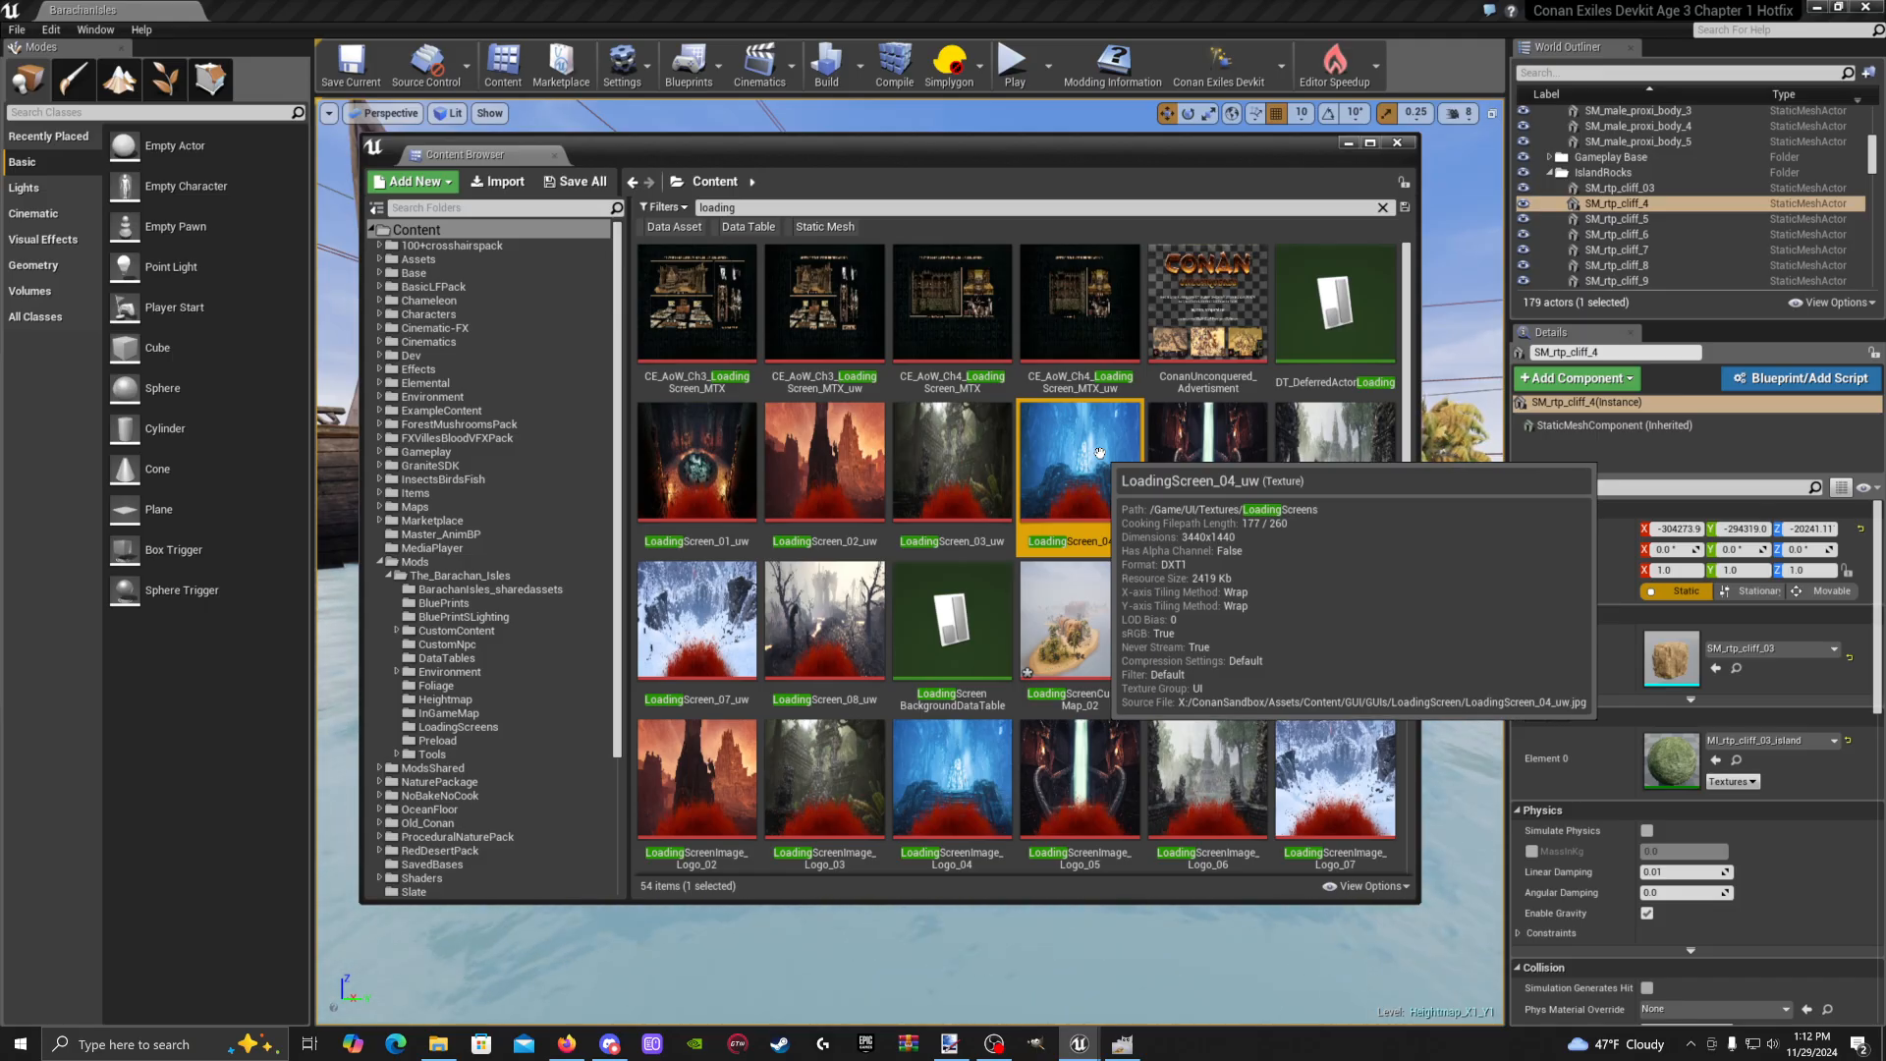
{"action": "left_click", "coordinate": [969, 485]}
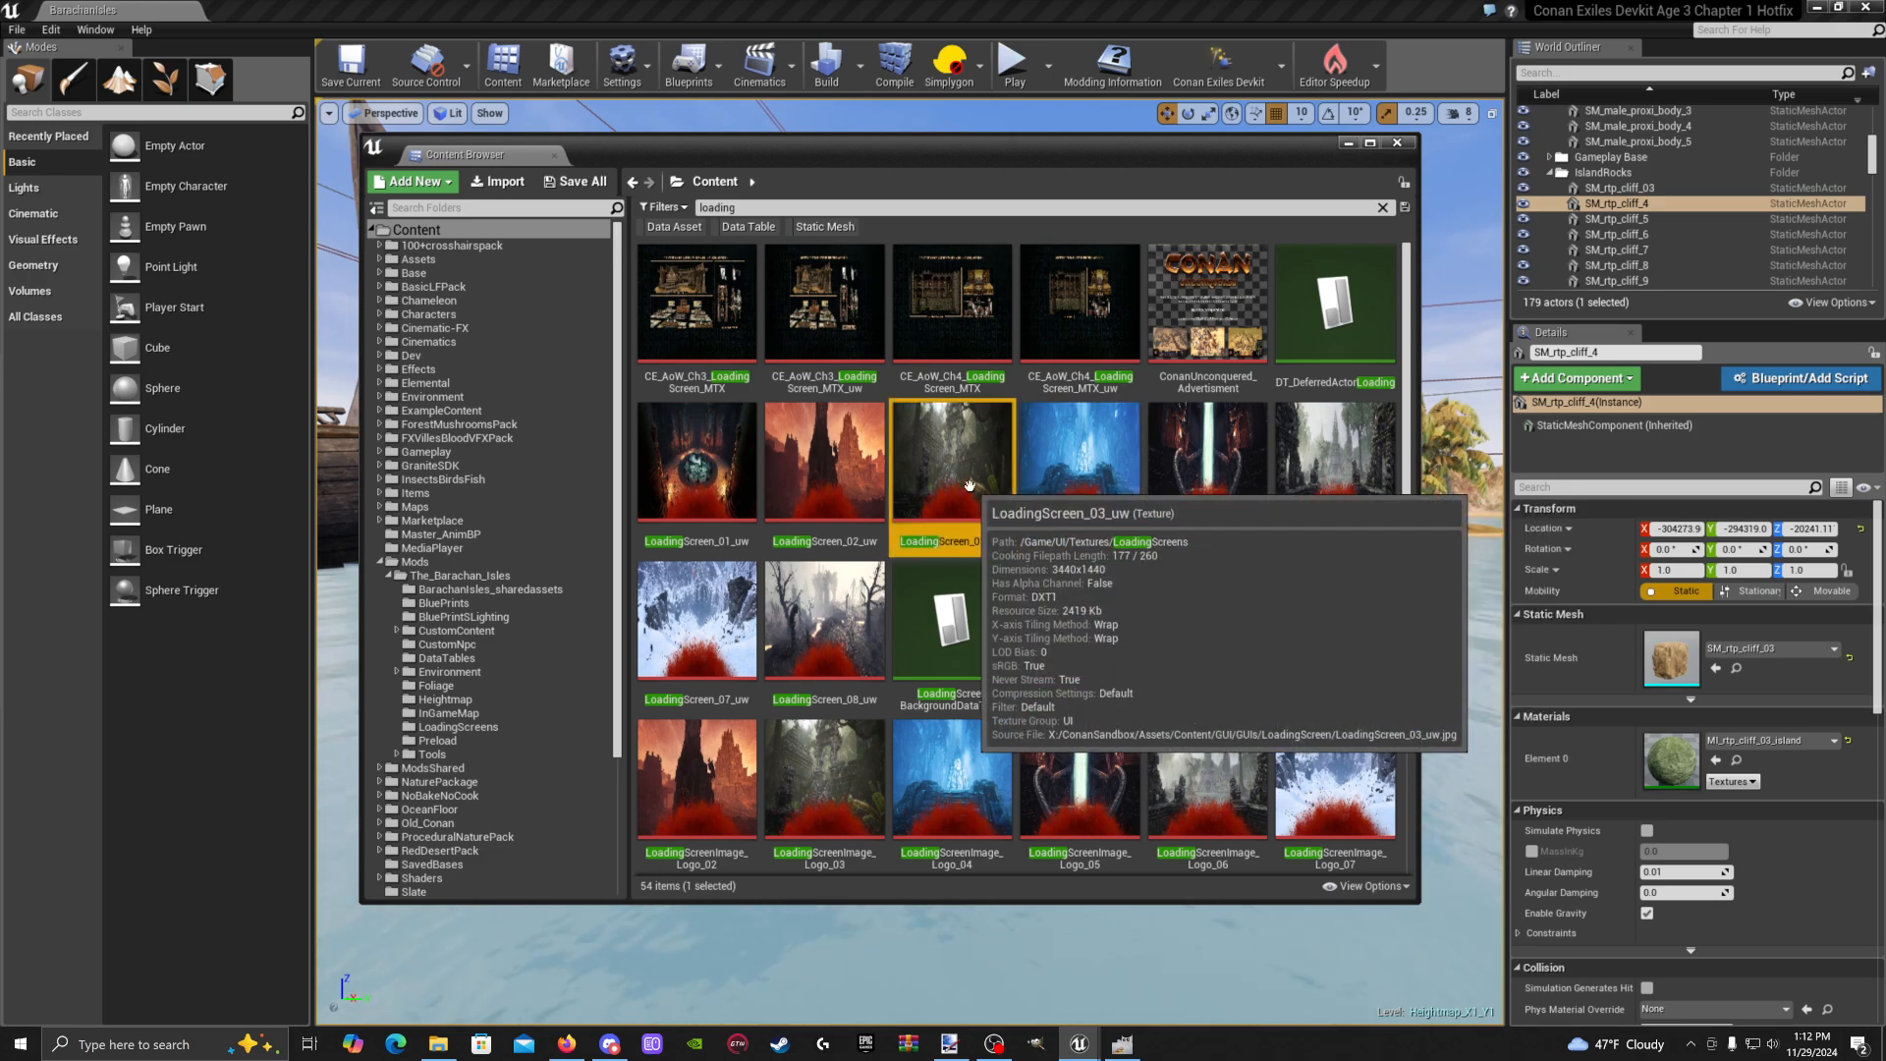
{"action": "scroll", "coordinate": [969, 485], "scroll_direction": "down", "scroll_amount": 1}
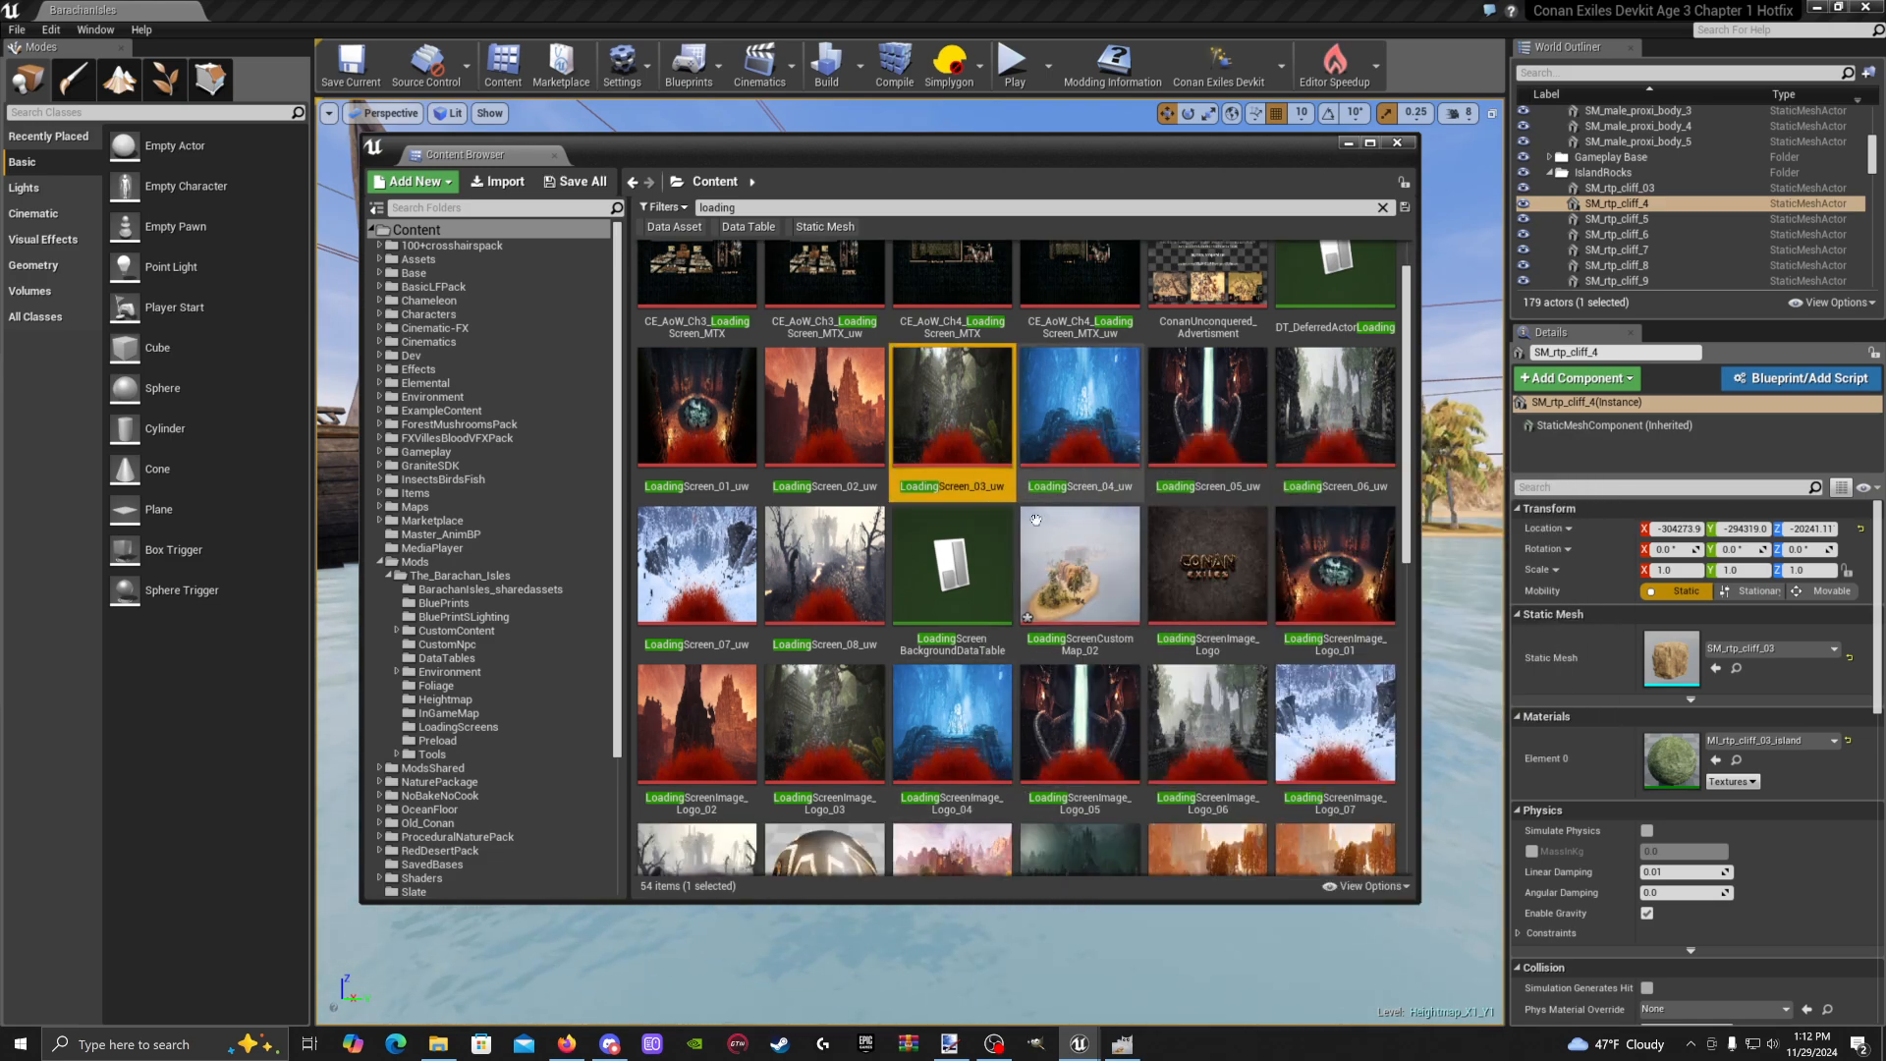
{"action": "mouse_move", "coordinate": [965, 709]}
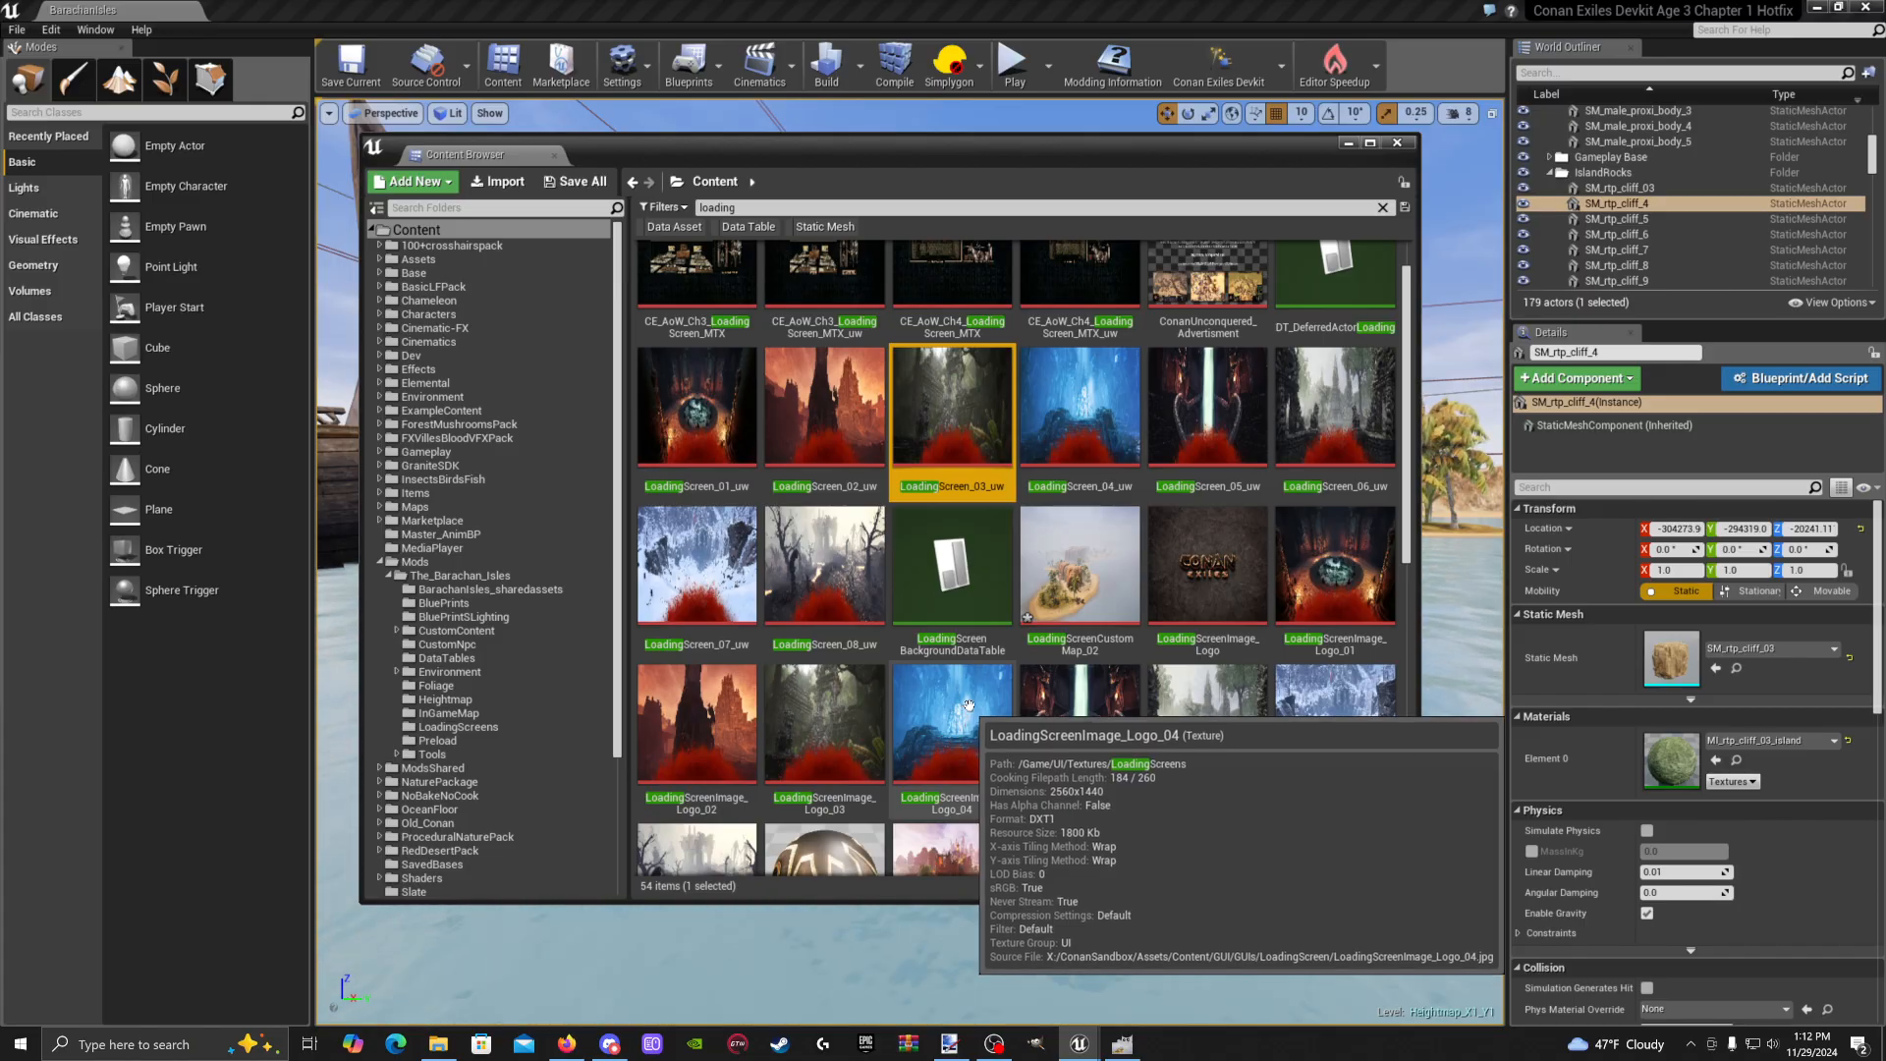
{"action": "mouse_move", "coordinate": [1070, 389]}
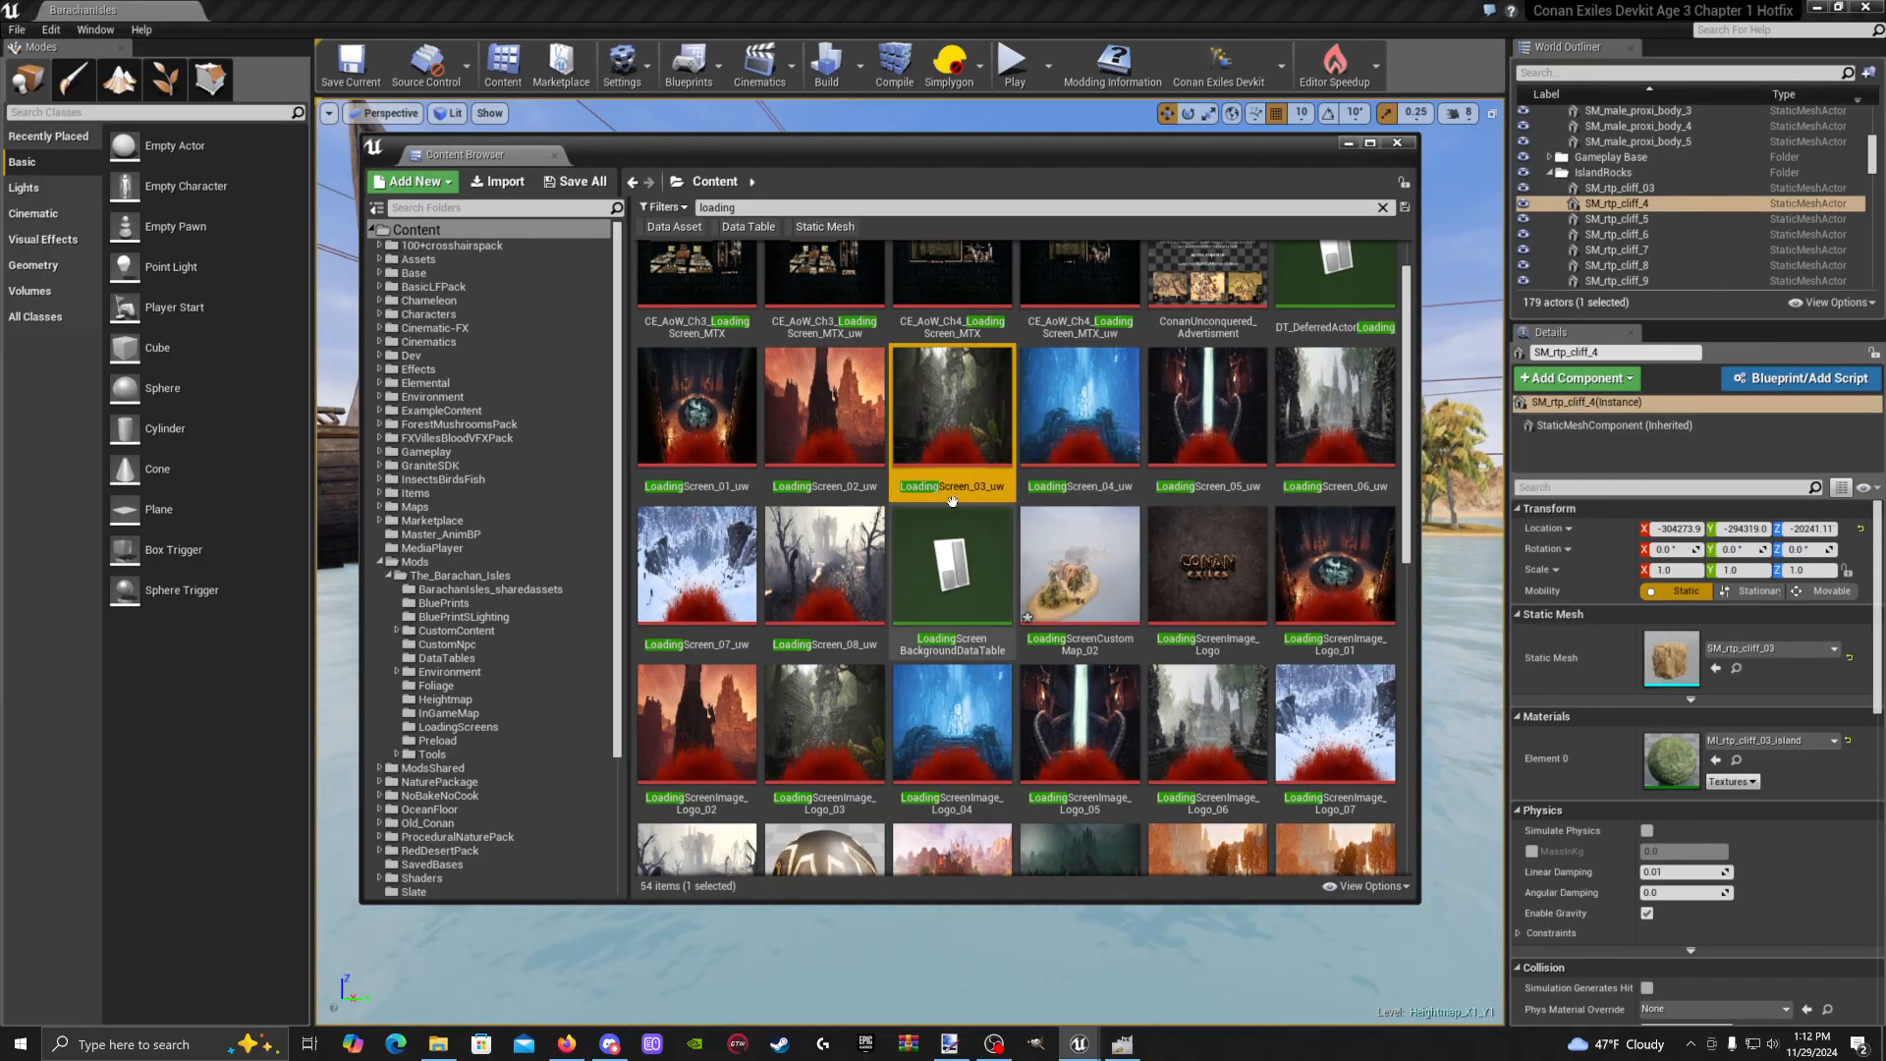
{"action": "mouse_move", "coordinate": [952, 504]}
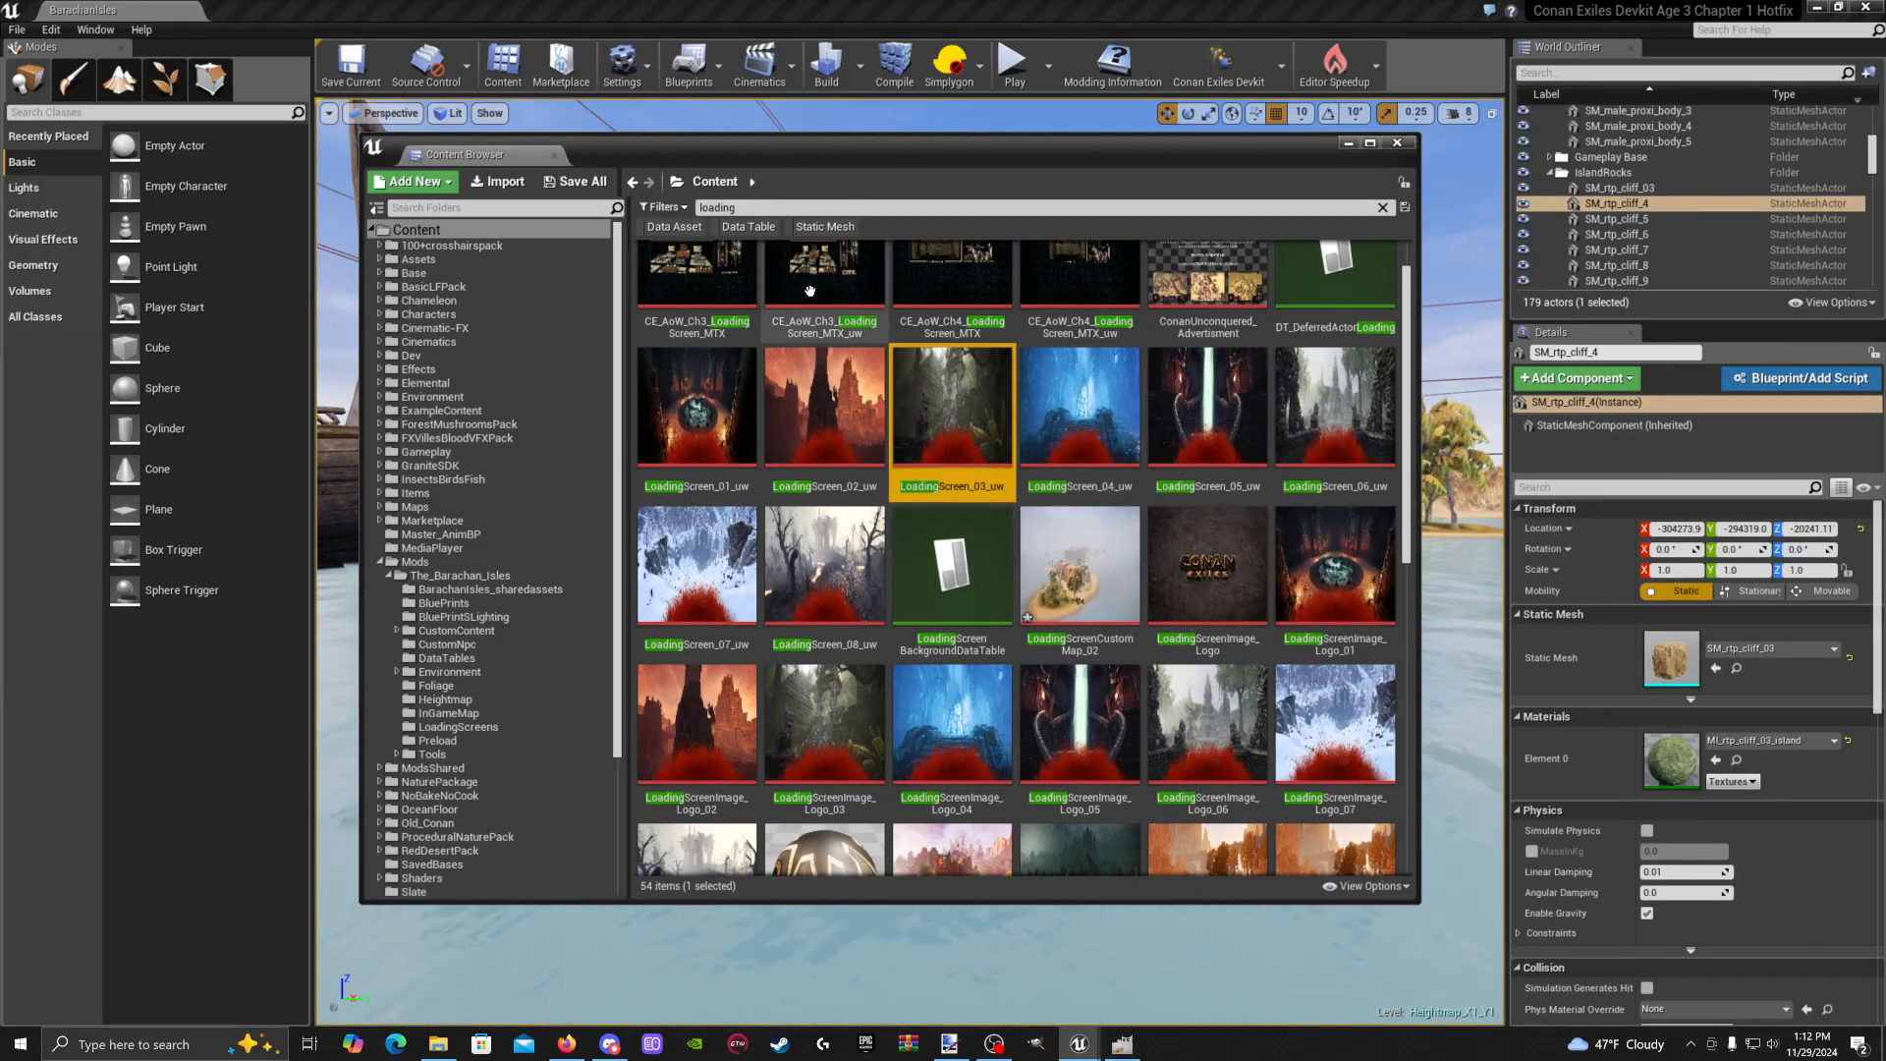
{"action": "mouse_move", "coordinate": [1052, 546]}
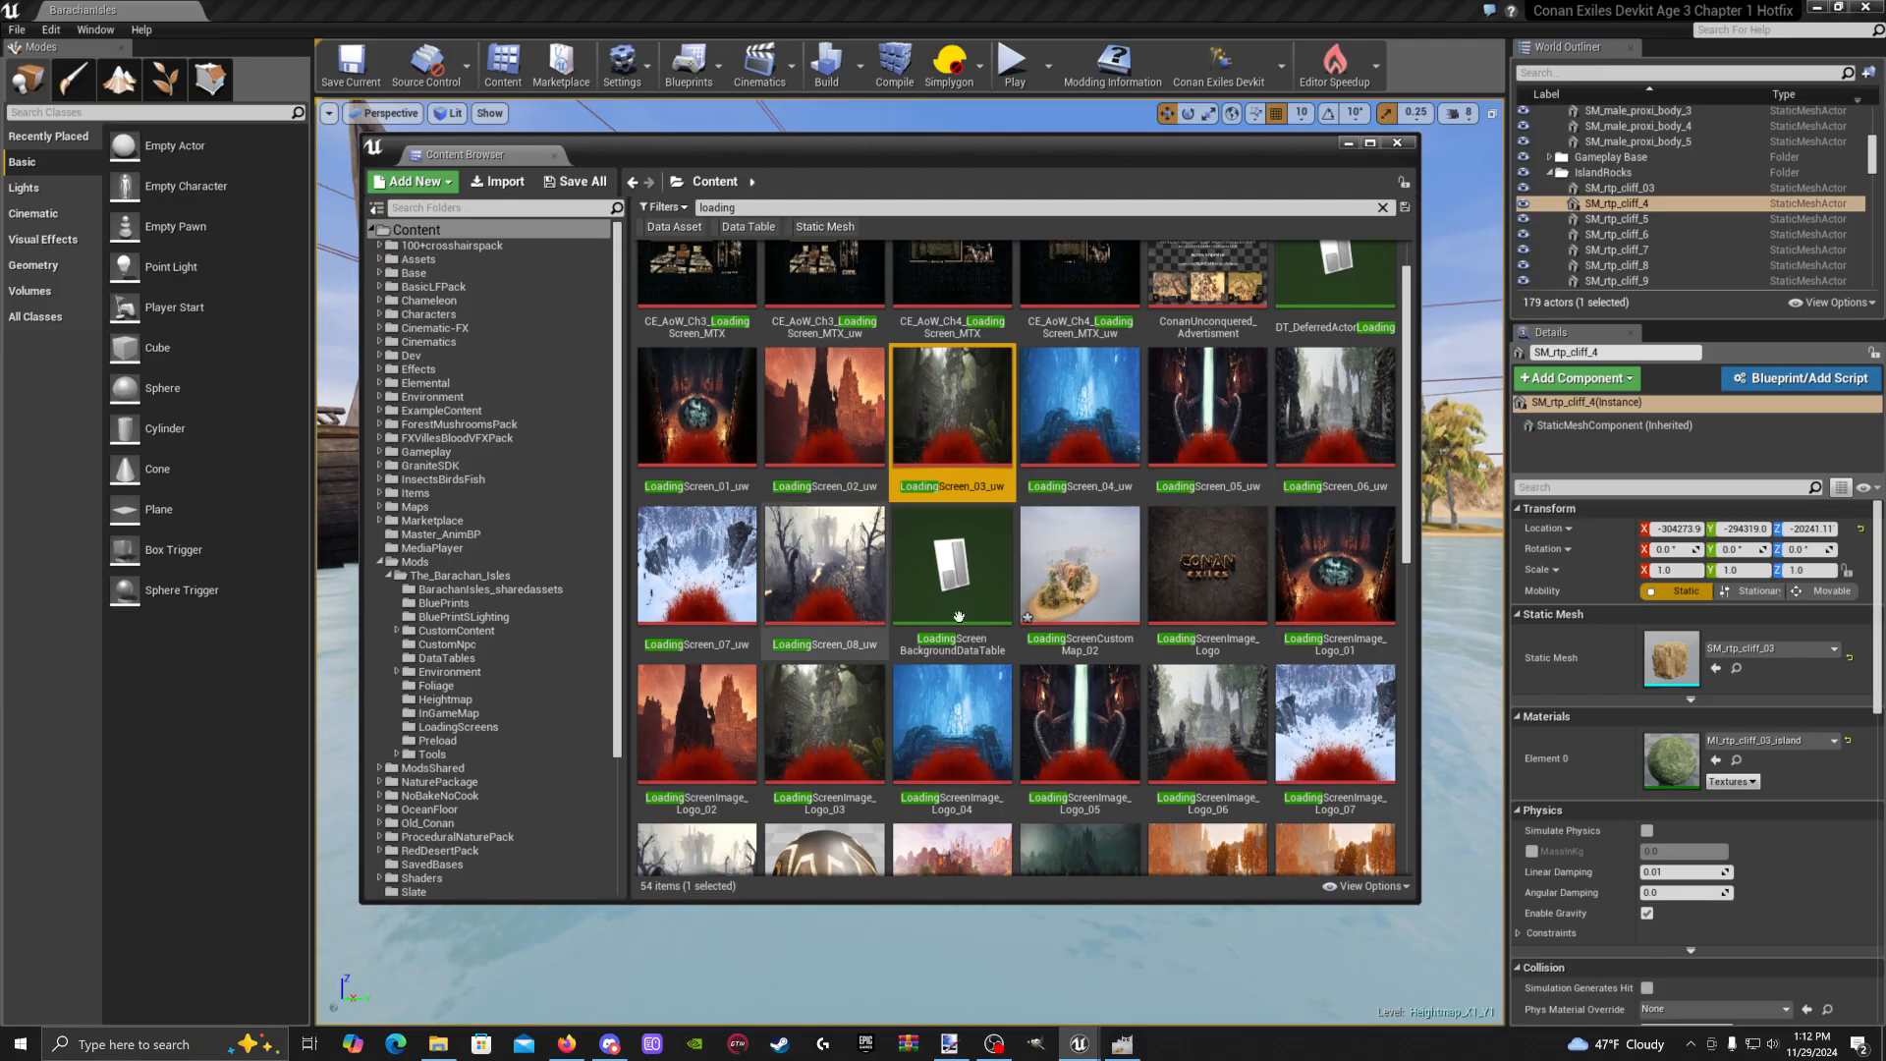
Reopen LoadingScreenBackgroundDataTable and inspect row 1's ConanSandbox Show on Maps element
{"action": "double_click", "coordinate": [994, 567]}
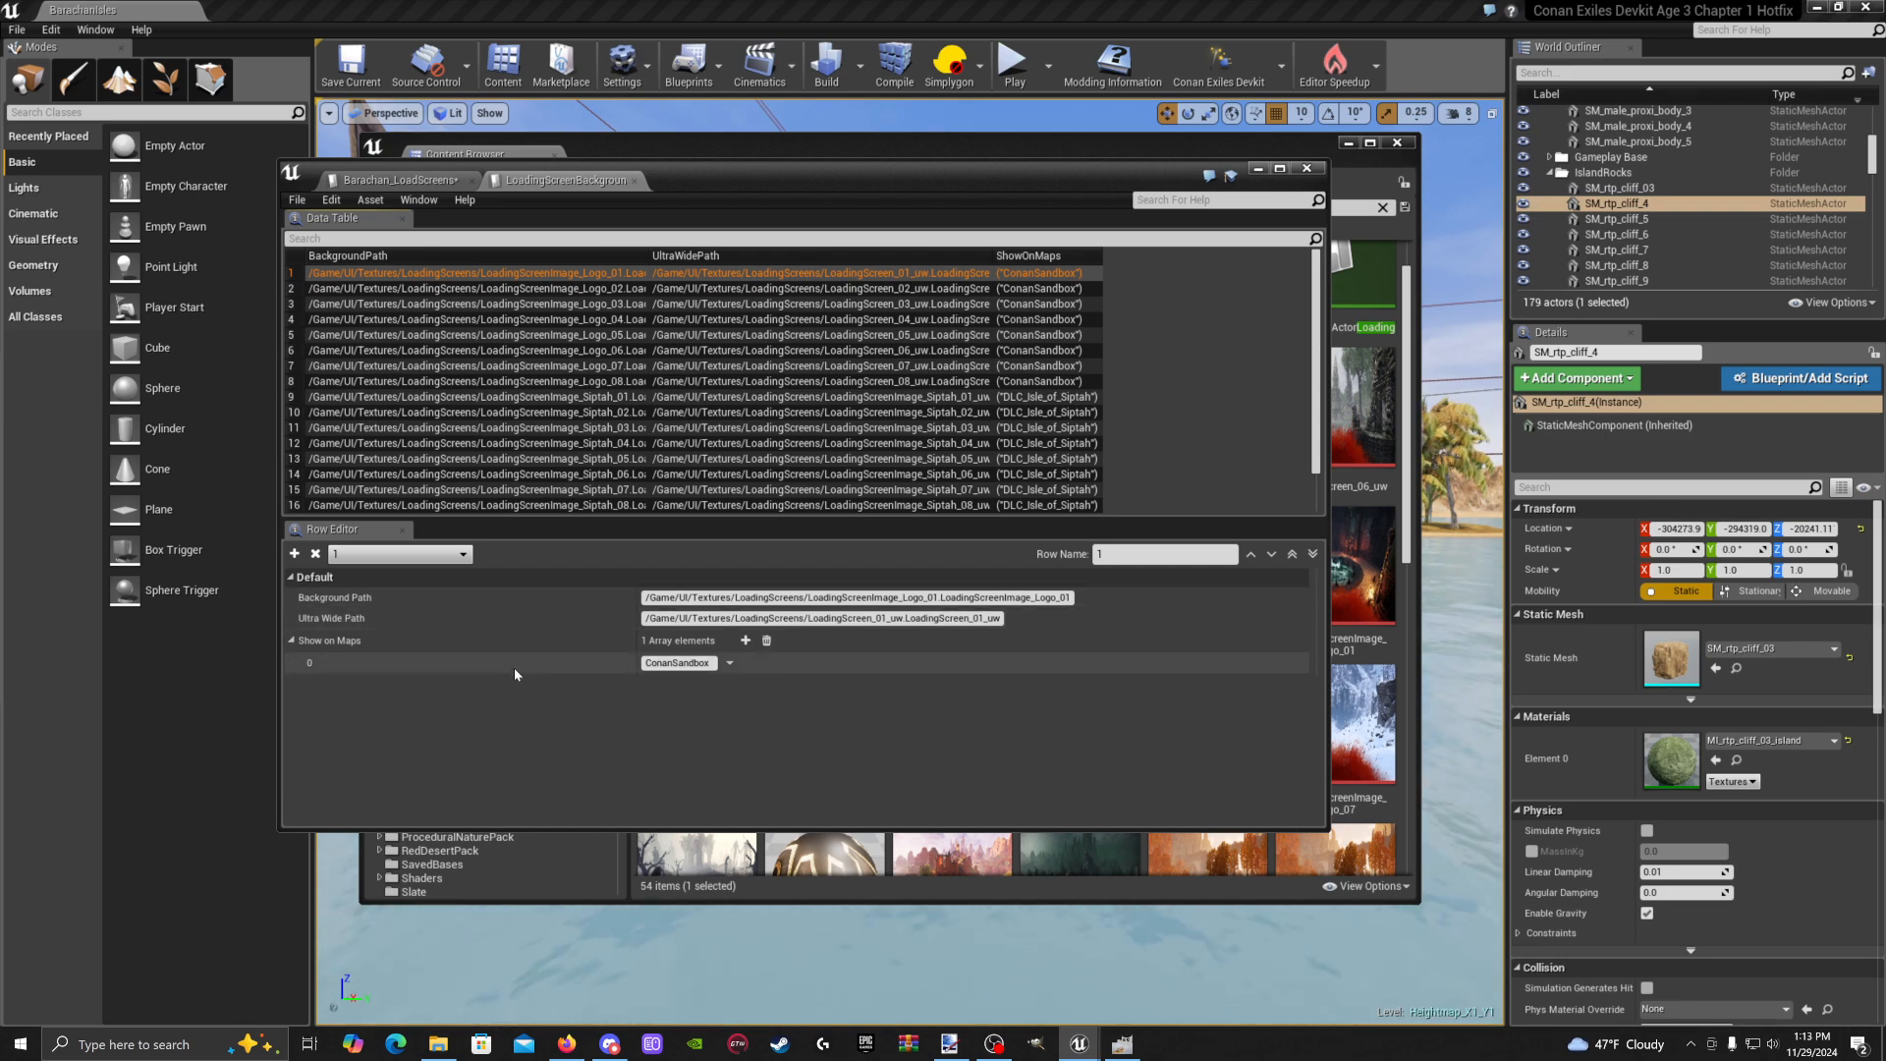
{"action": "left_click", "coordinate": [729, 663]}
{"action": "left_click", "coordinate": [667, 677]}
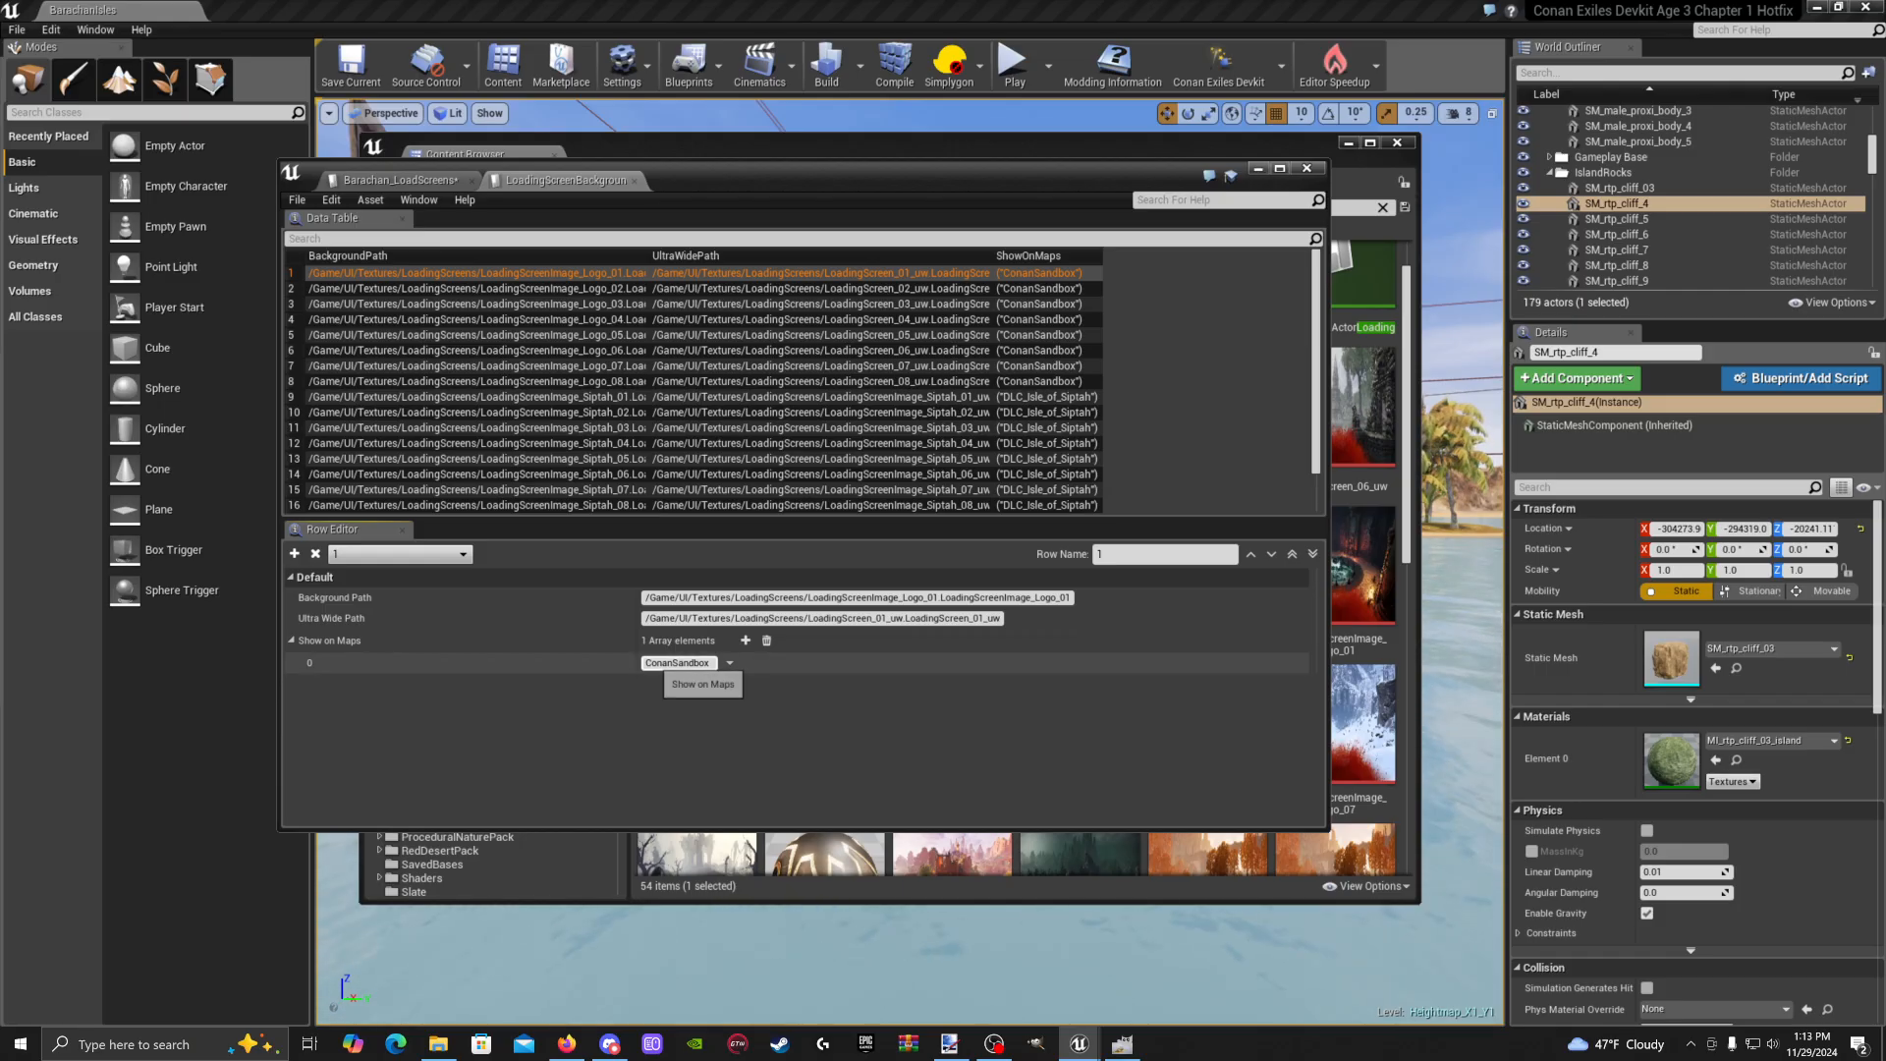
Minimize the stock table, clear the 'loading' search, and go to the mod's DataTables folder
{"action": "left_click", "coordinate": [1258, 168]}
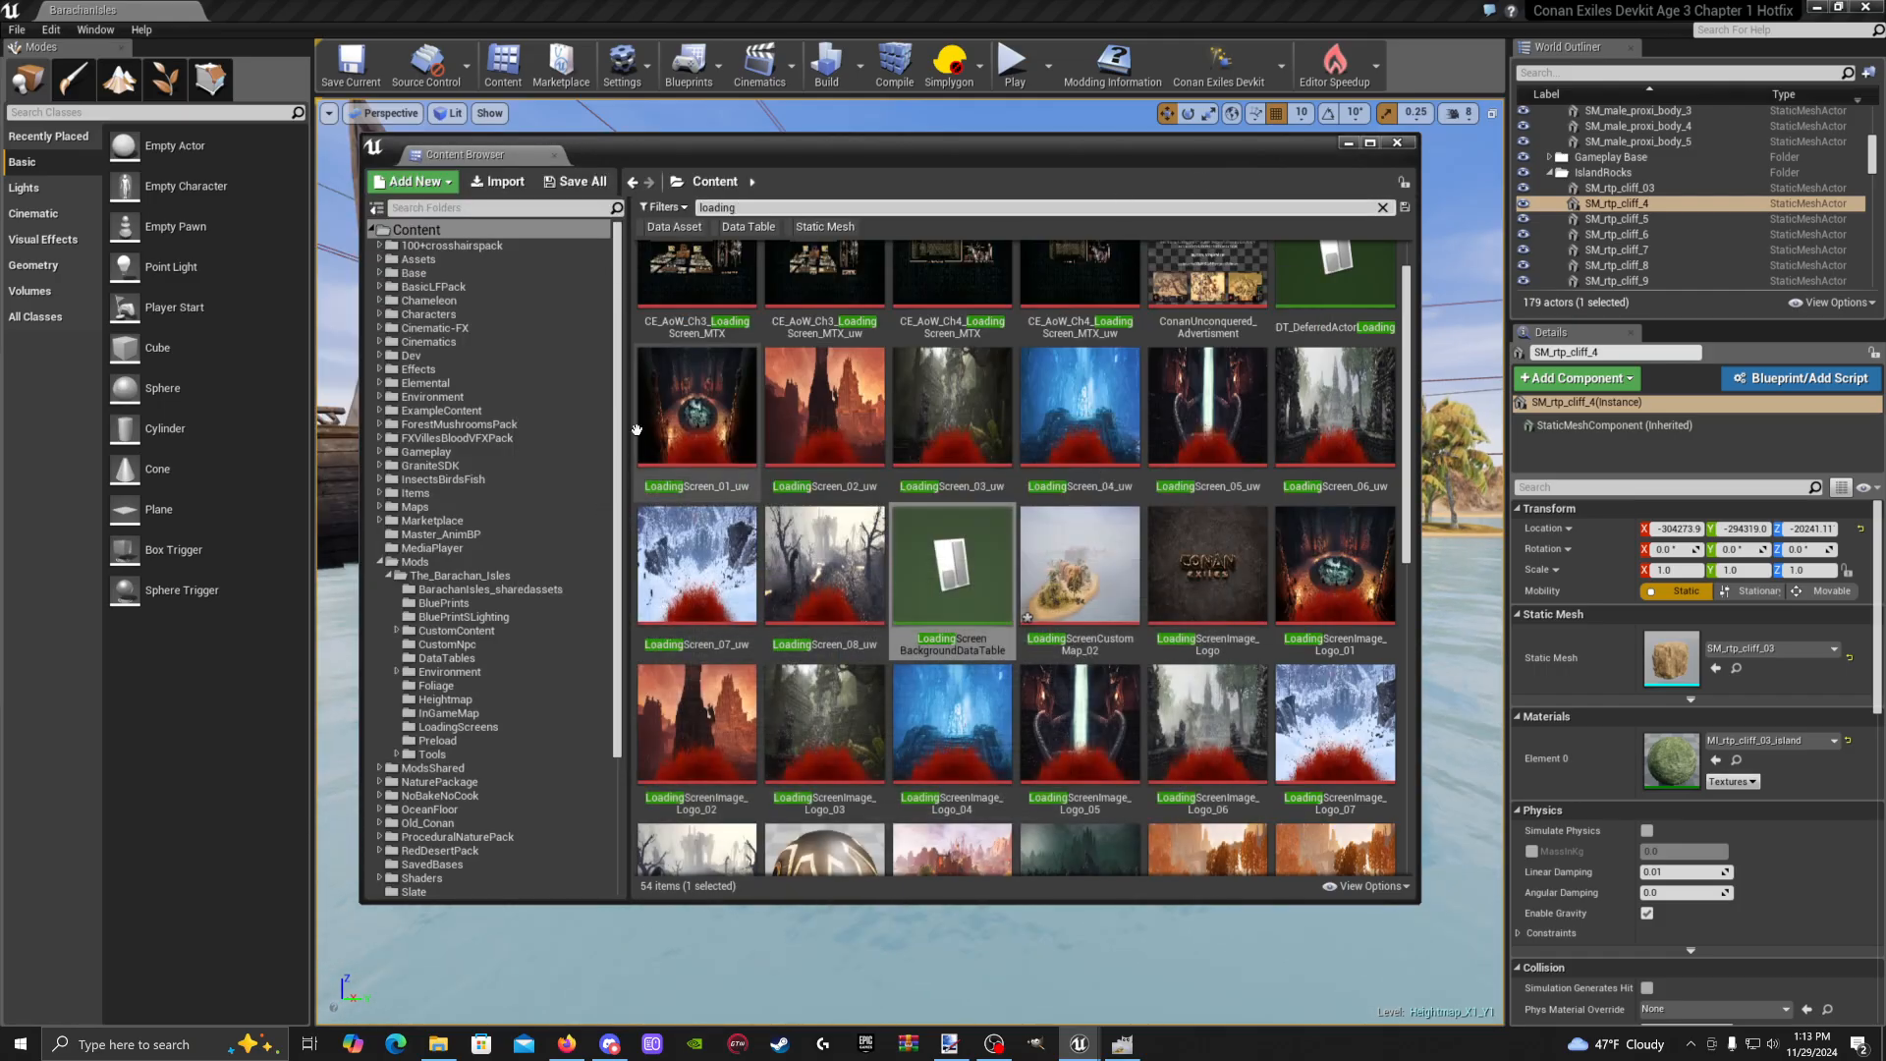
{"action": "scroll", "coordinate": [896, 409], "scroll_direction": "up", "scroll_amount": 1}
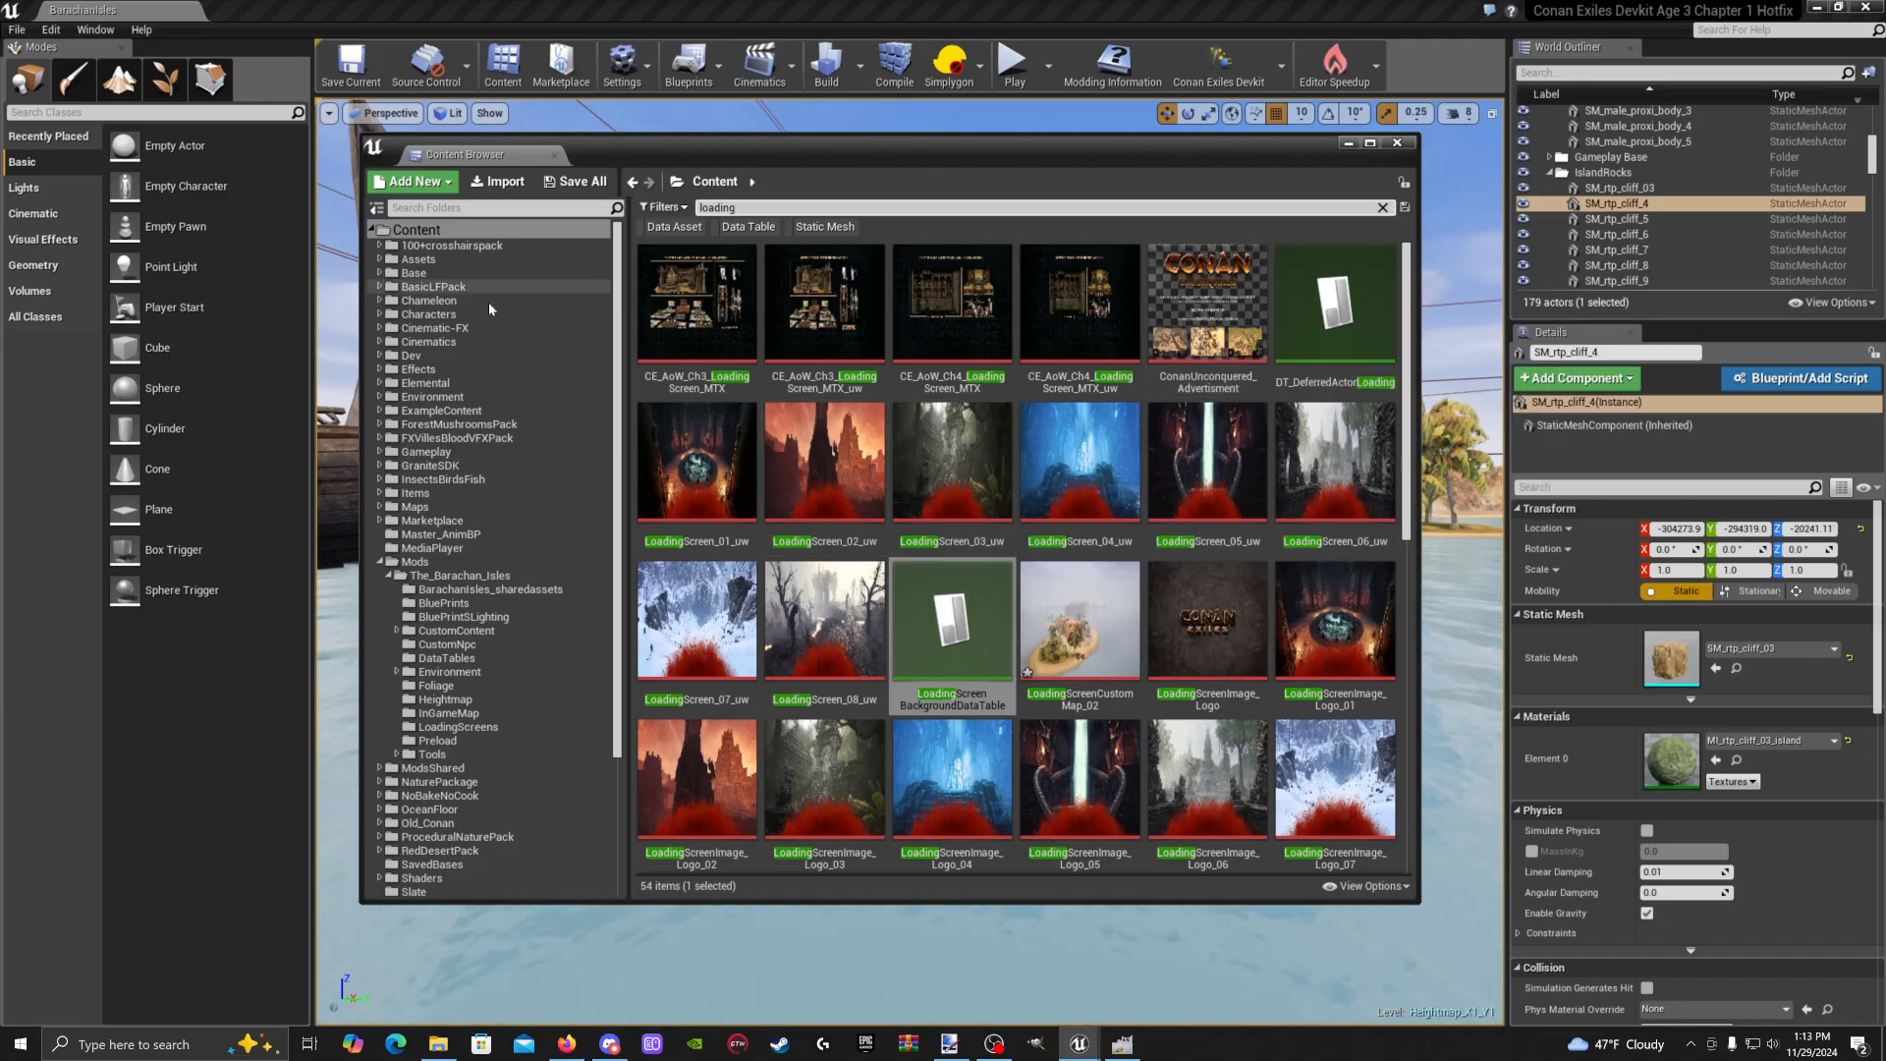
{"action": "left_click", "coordinate": [1382, 209]}
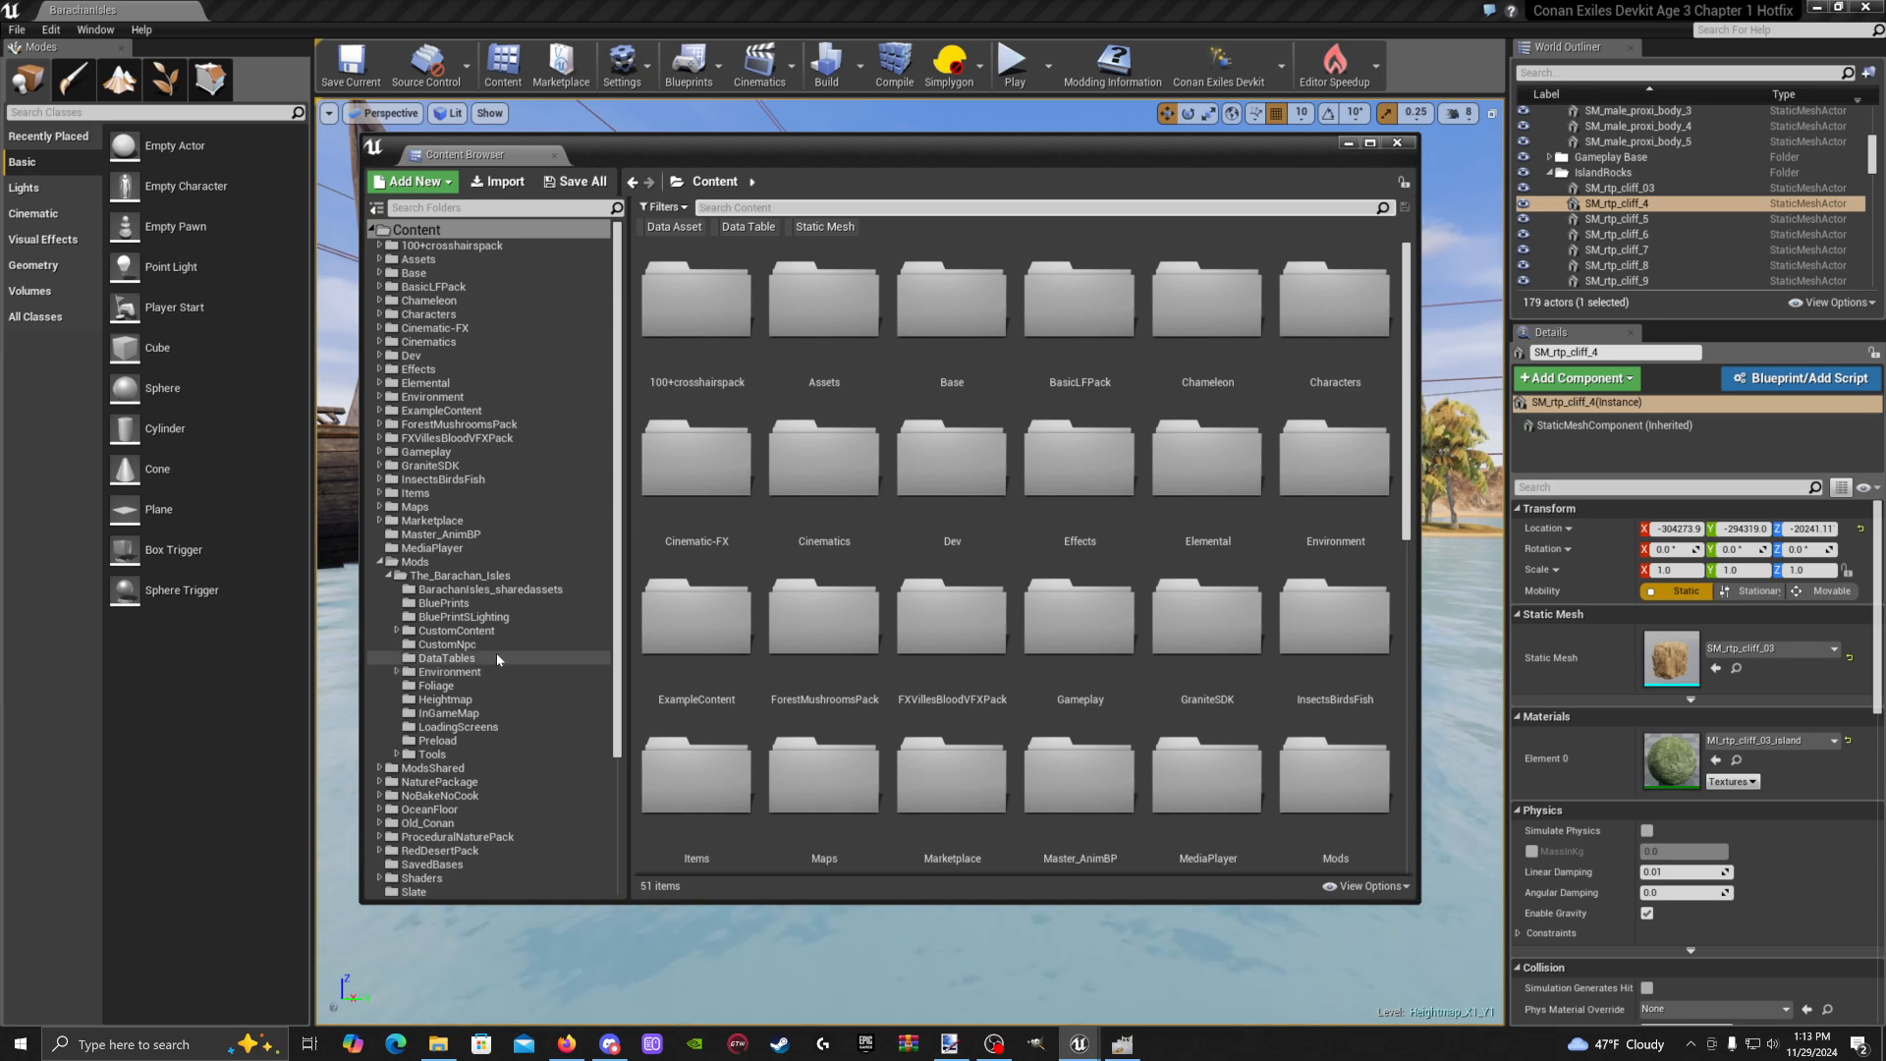
{"action": "left_click", "coordinate": [498, 653]}
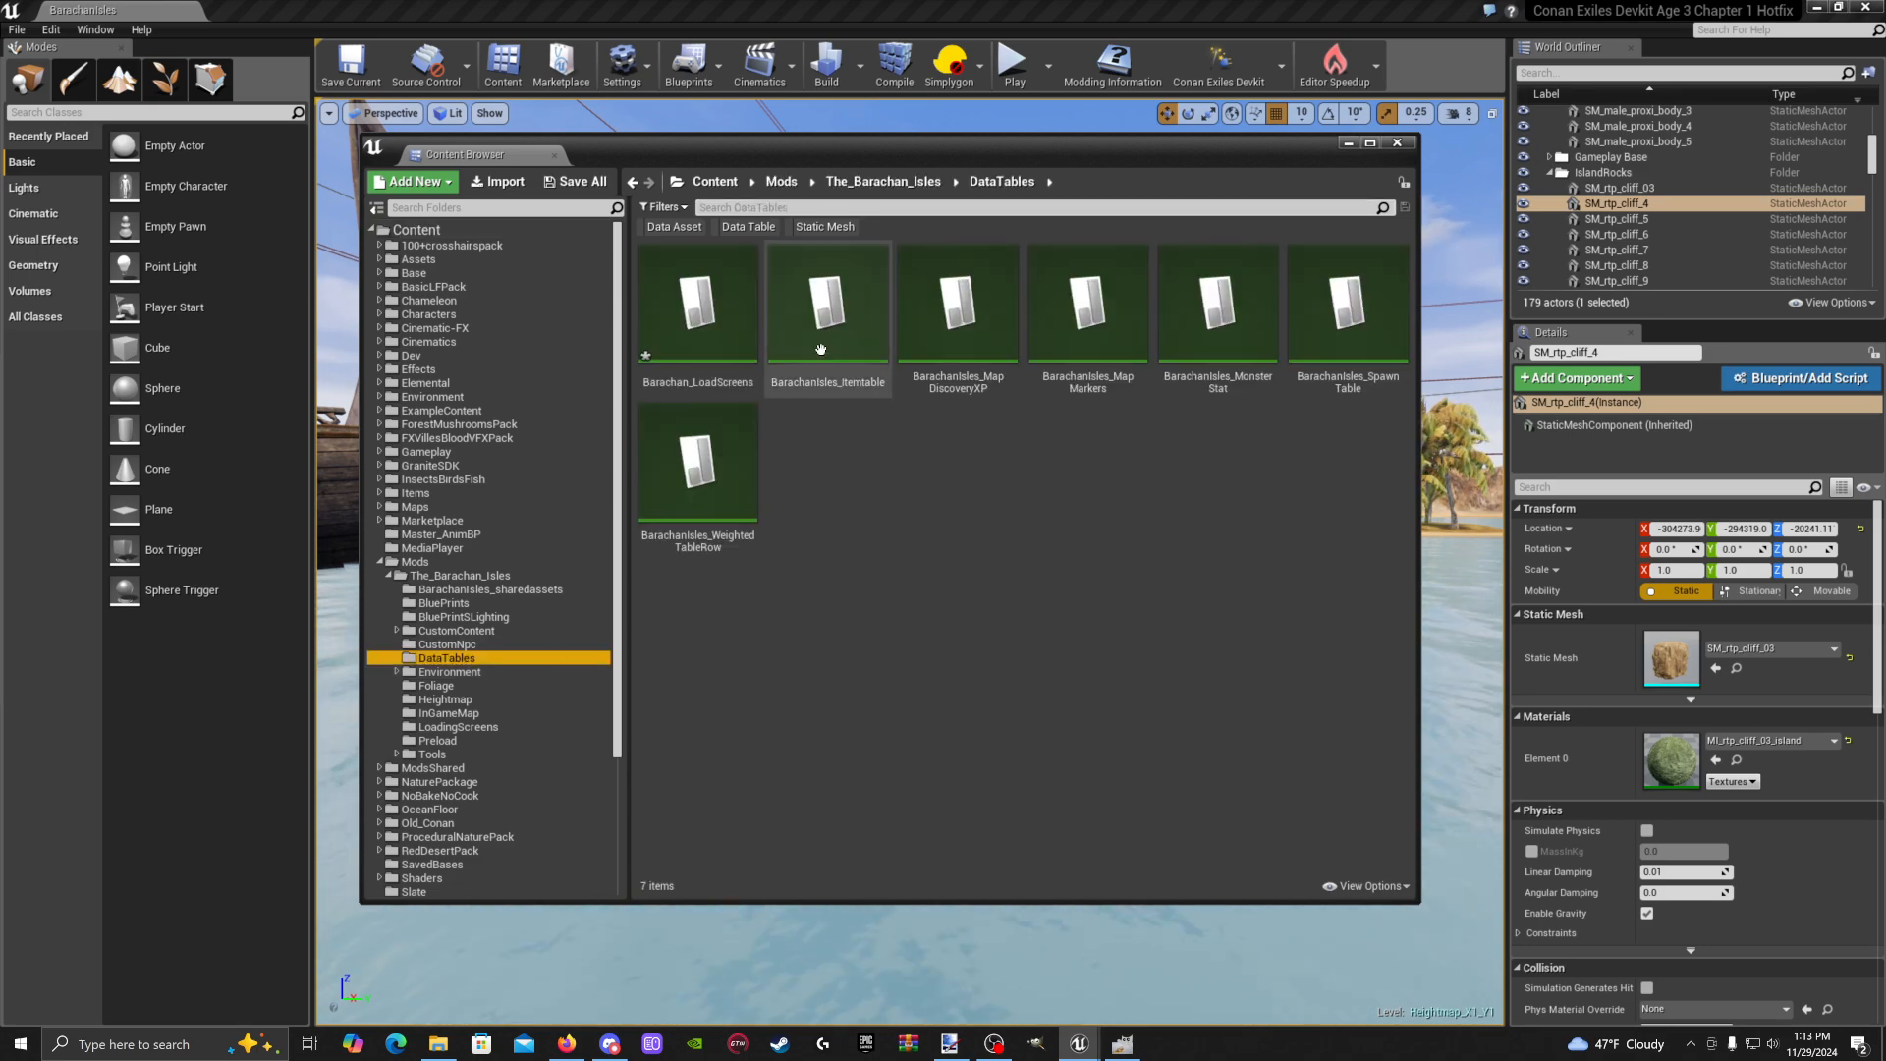
Open the empty Barachan_LoadScreens table to review its Row Editor, then put it away
{"action": "double_click", "coordinate": [697, 306]}
{"action": "left_click_drag", "start_coordinate": [836, 176], "coordinate": [1007, 173]}
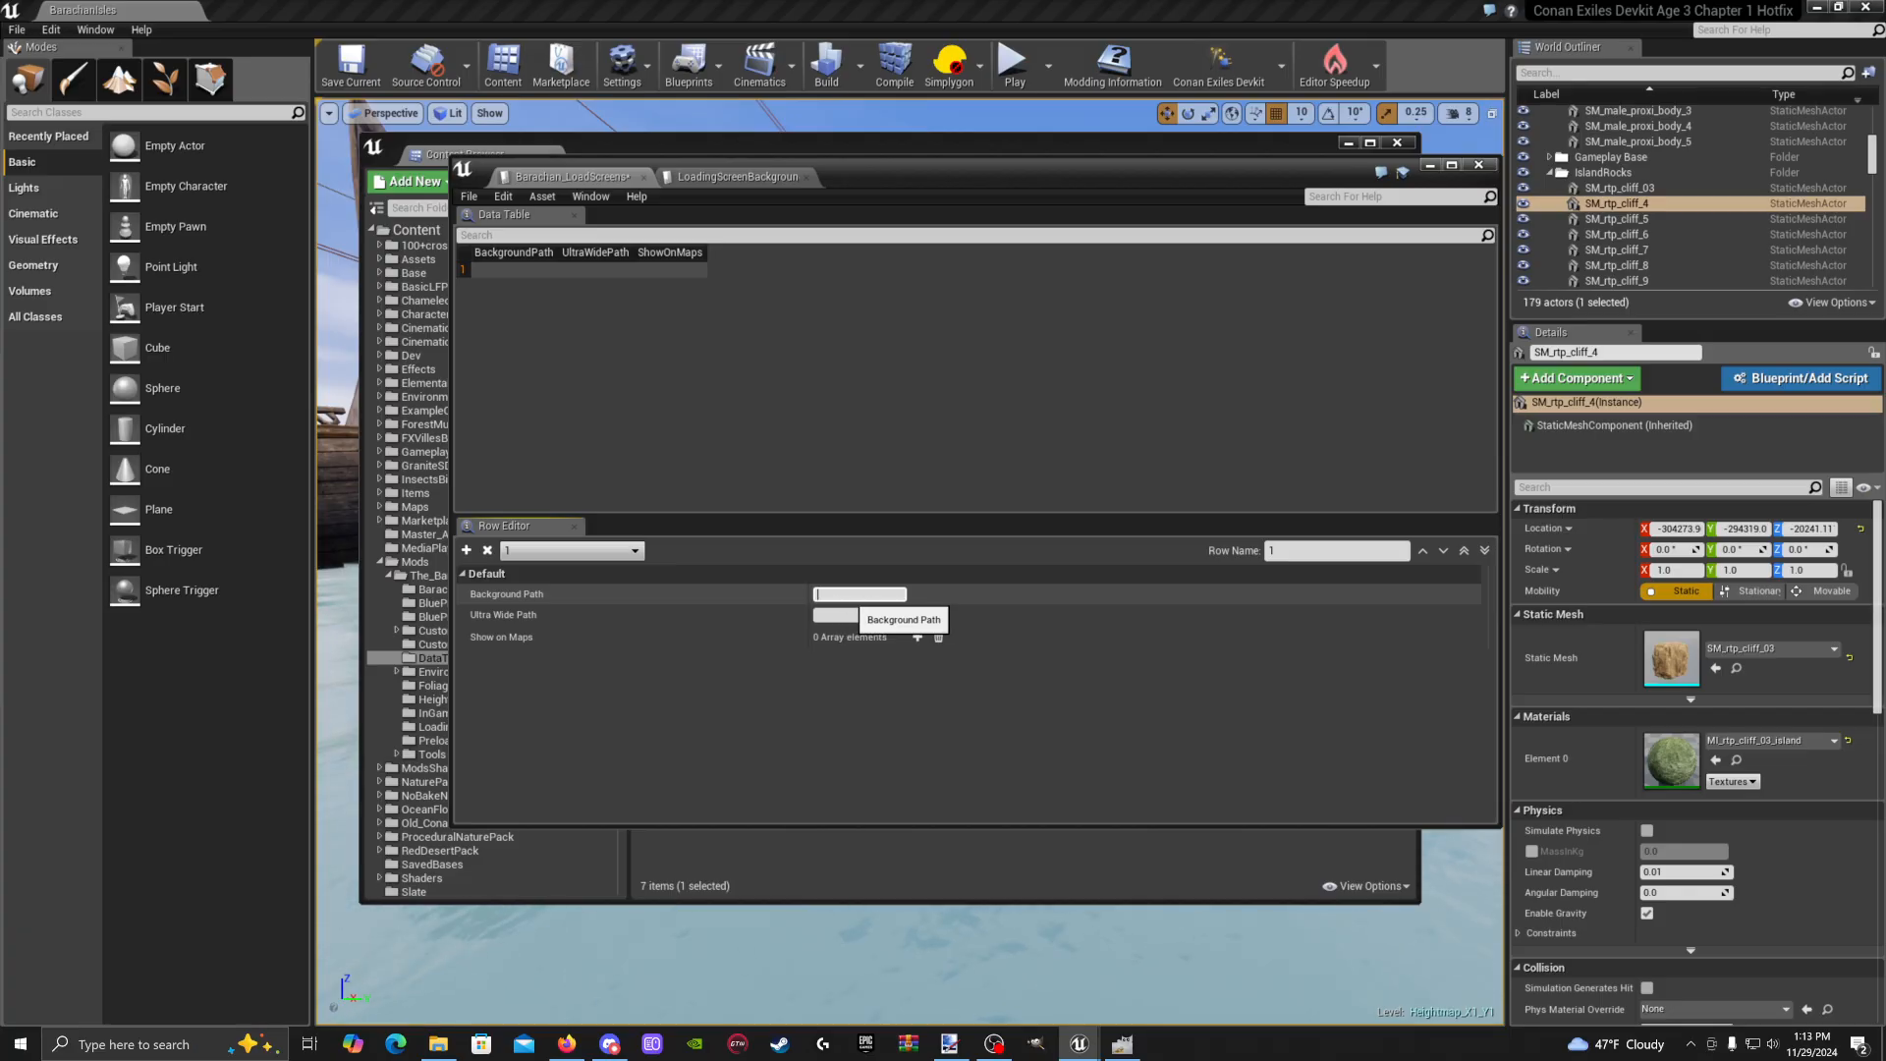
{"action": "left_click_drag", "start_coordinate": [1163, 187], "coordinate": [1039, 165]}
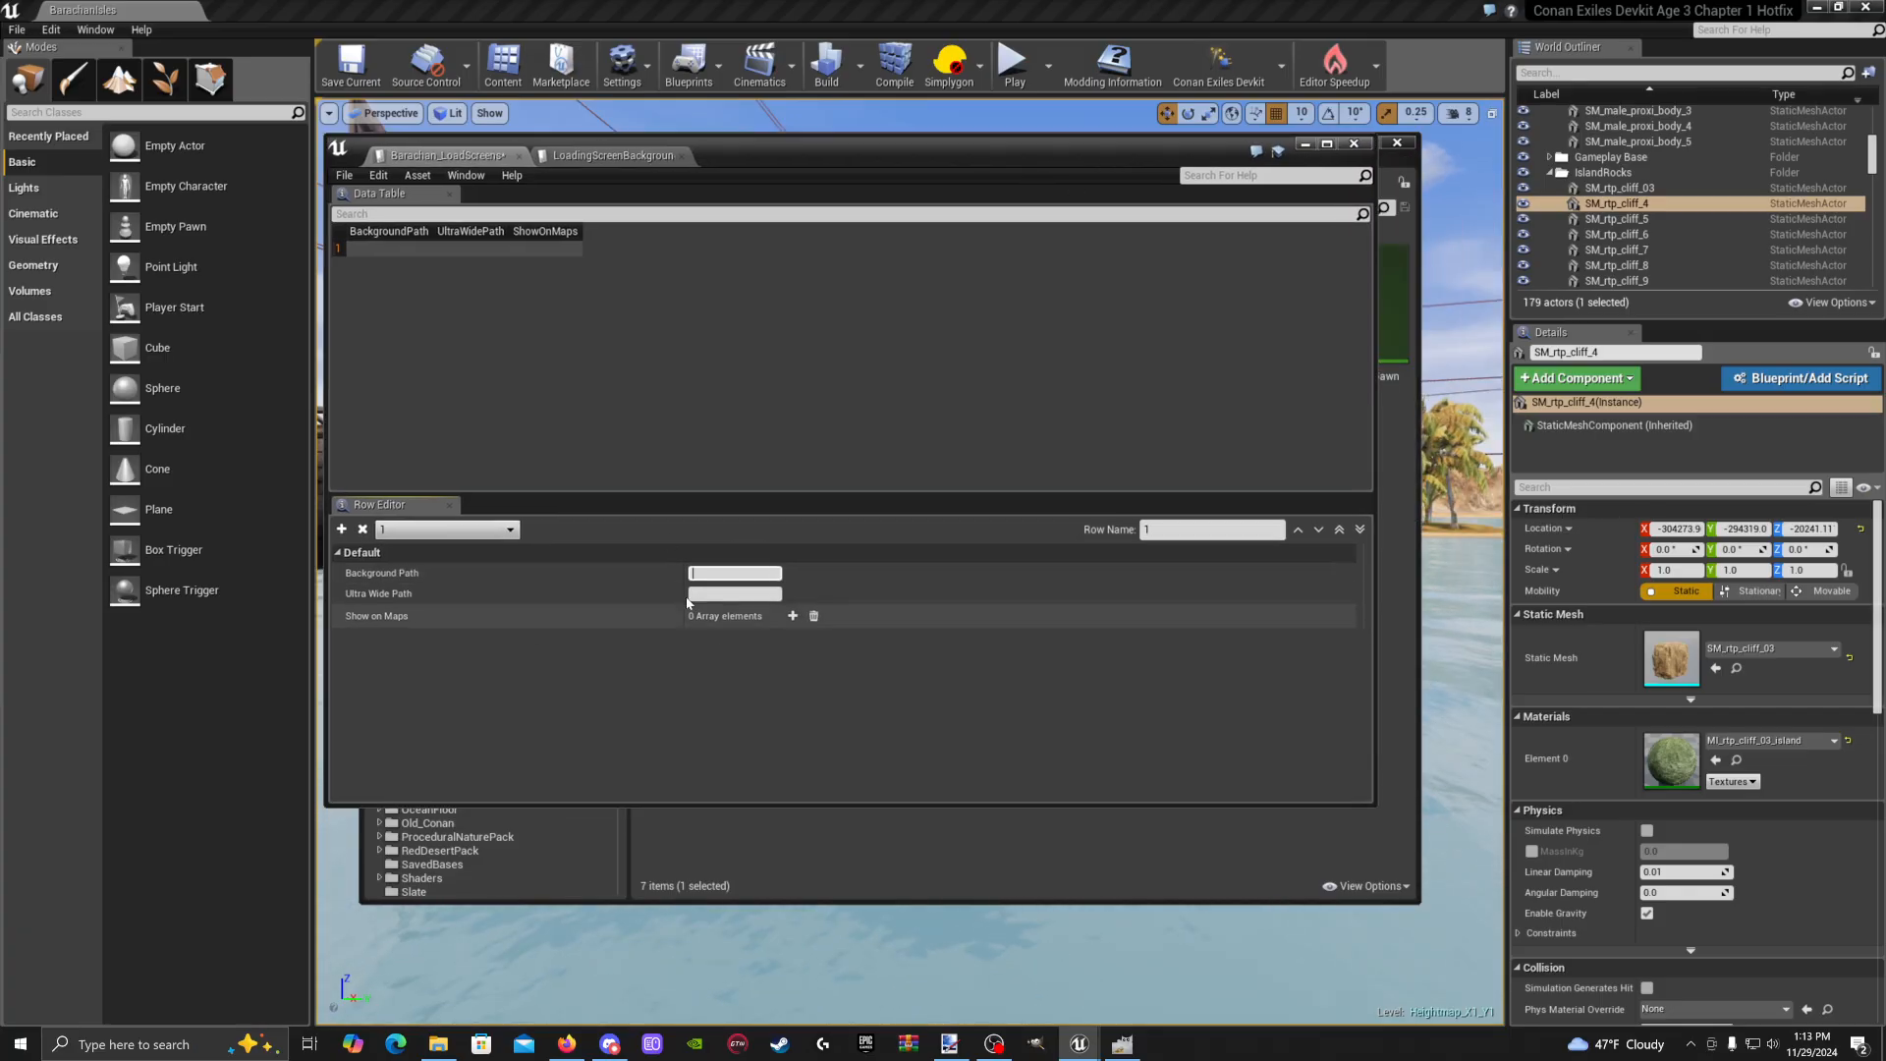
{"action": "left_click", "coordinate": [1305, 143]}
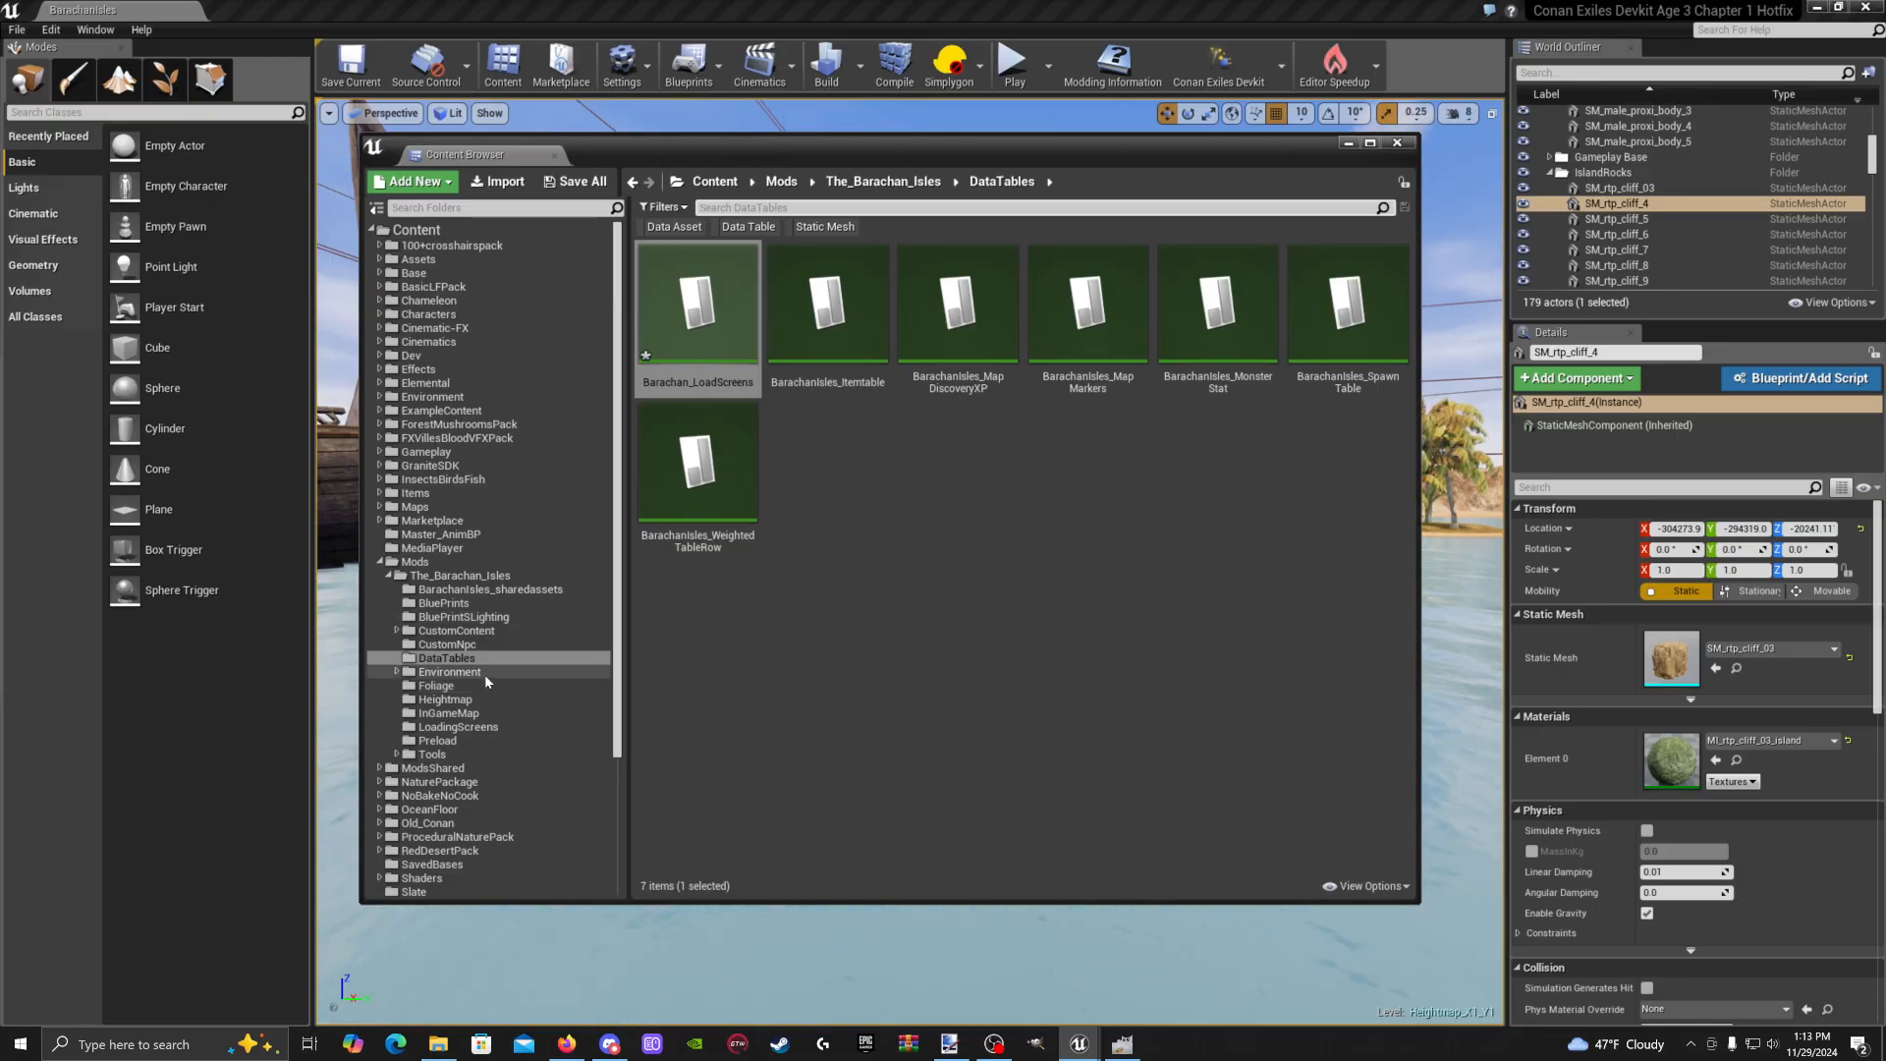
Copy the object path of LoadingScreenCustomMap_02 from the LoadingScreens folder
{"action": "left_click", "coordinate": [483, 727]}
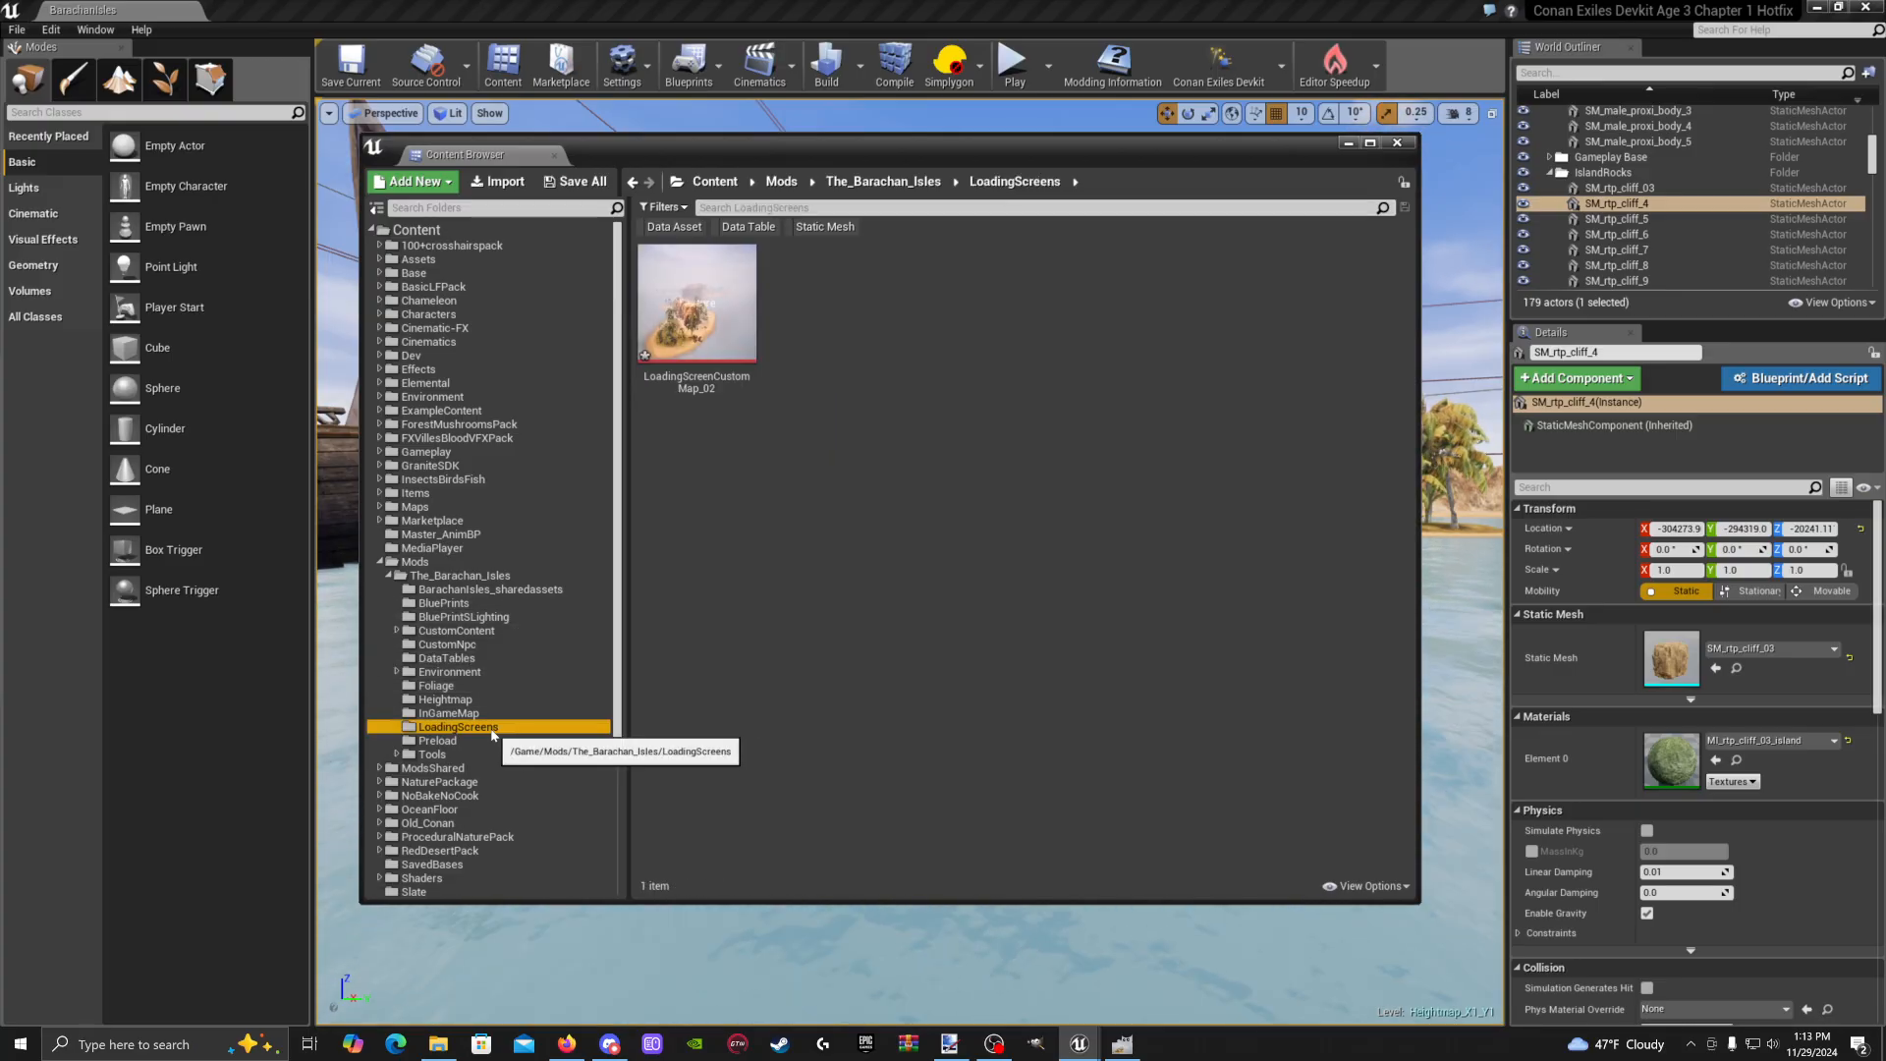
{"action": "right_click", "coordinate": [700, 314]}
{"action": "left_click", "coordinate": [701, 334]}
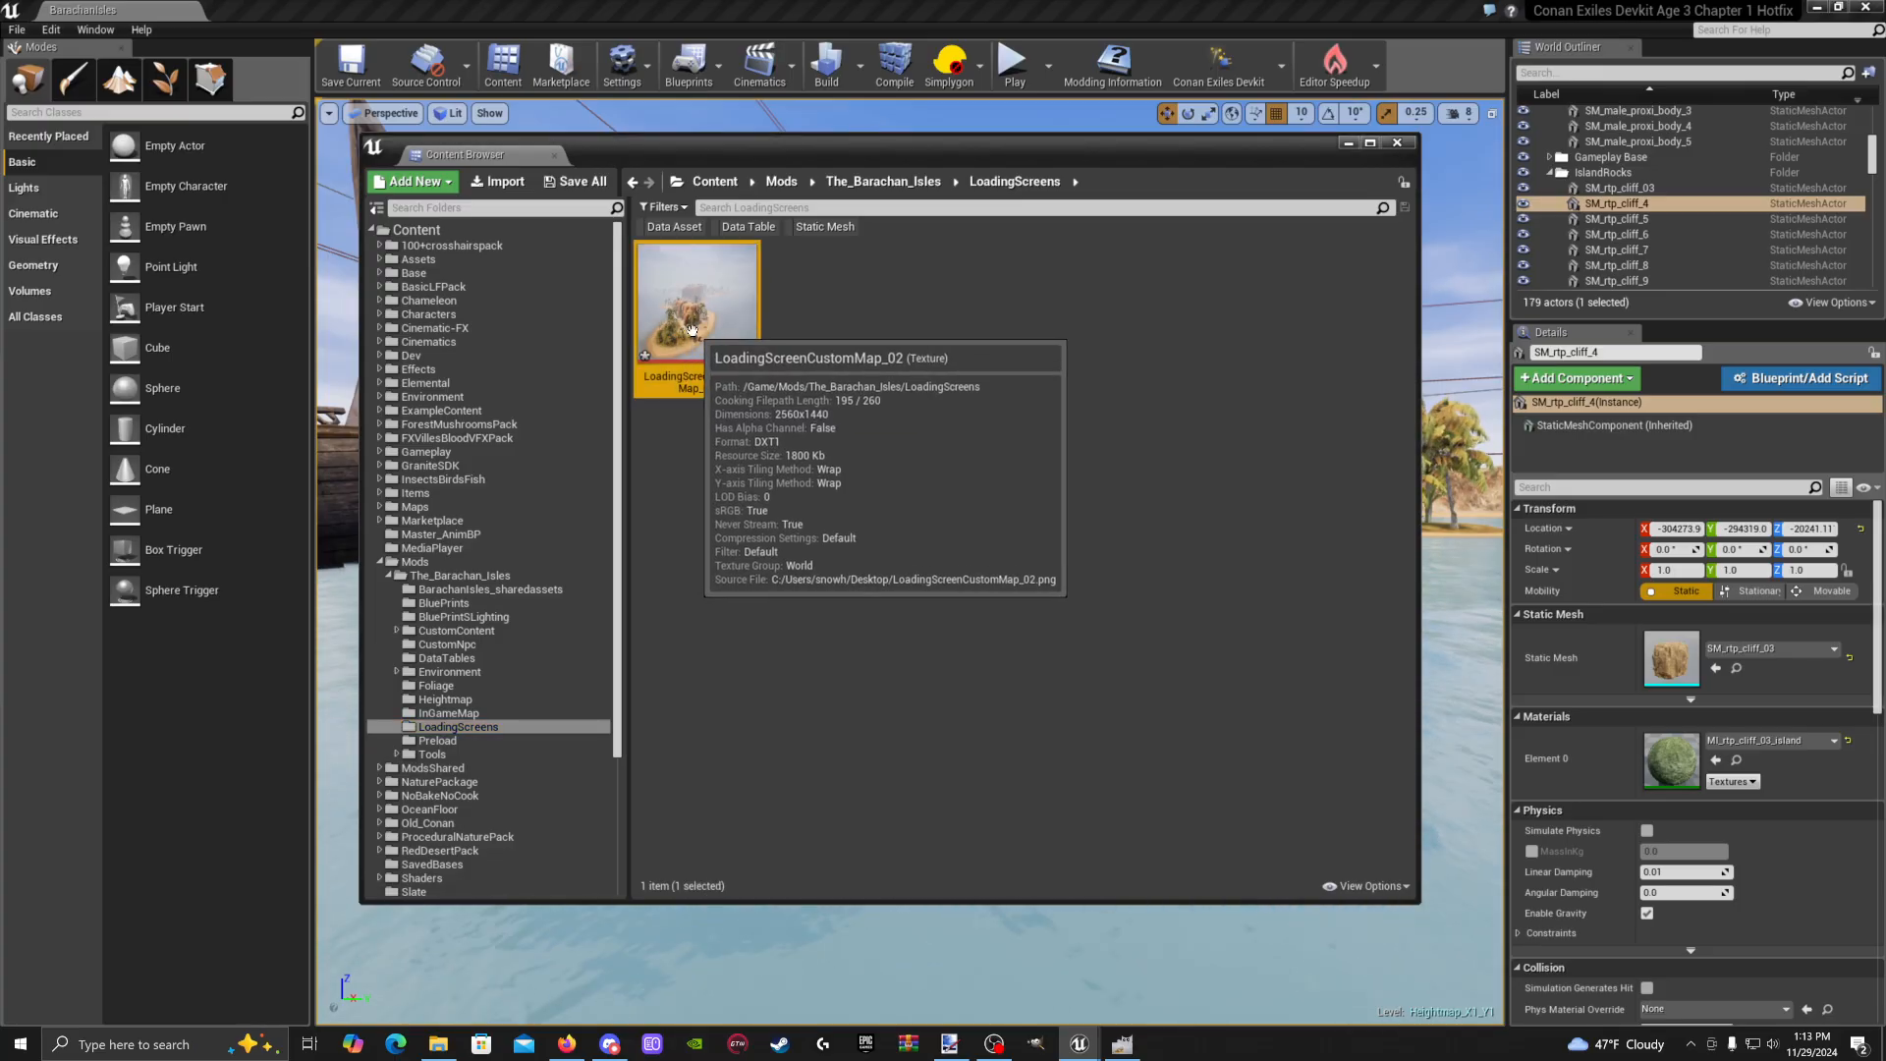
{"action": "right_click", "coordinate": [694, 321]}
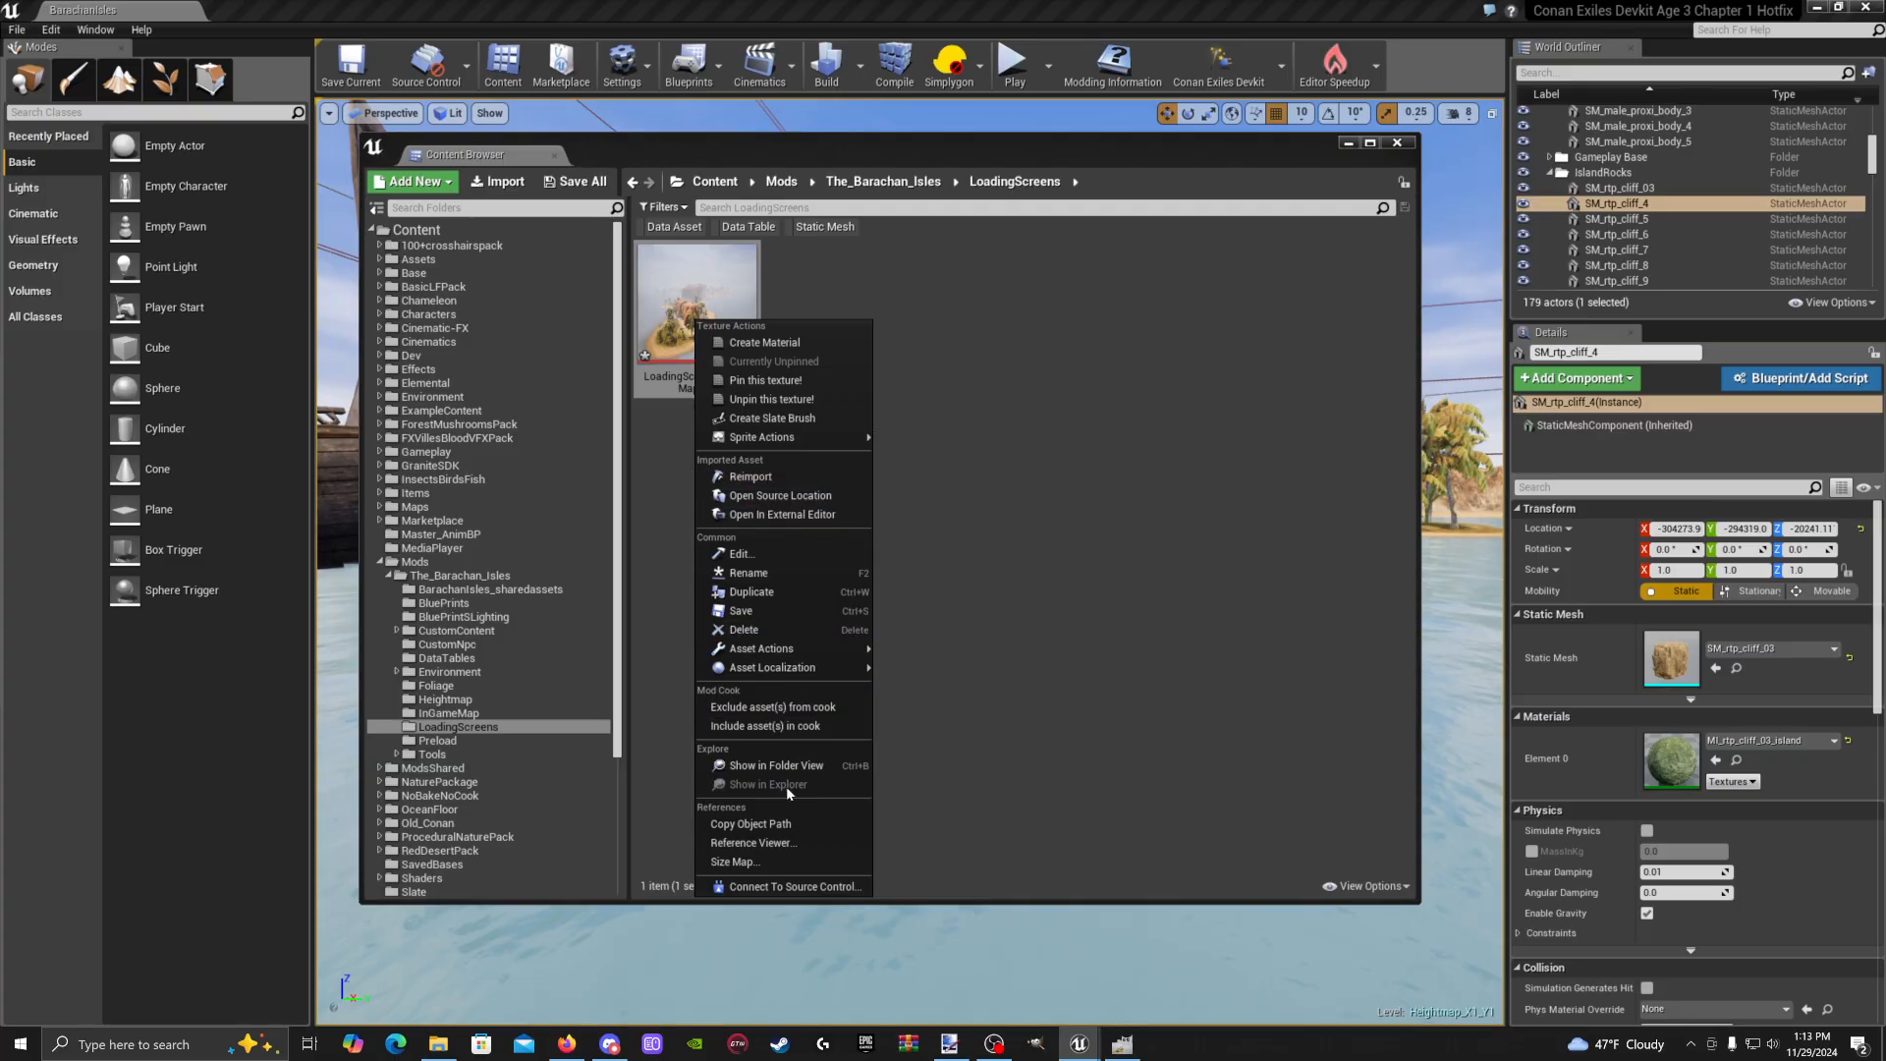
{"action": "left_click", "coordinate": [784, 826]}
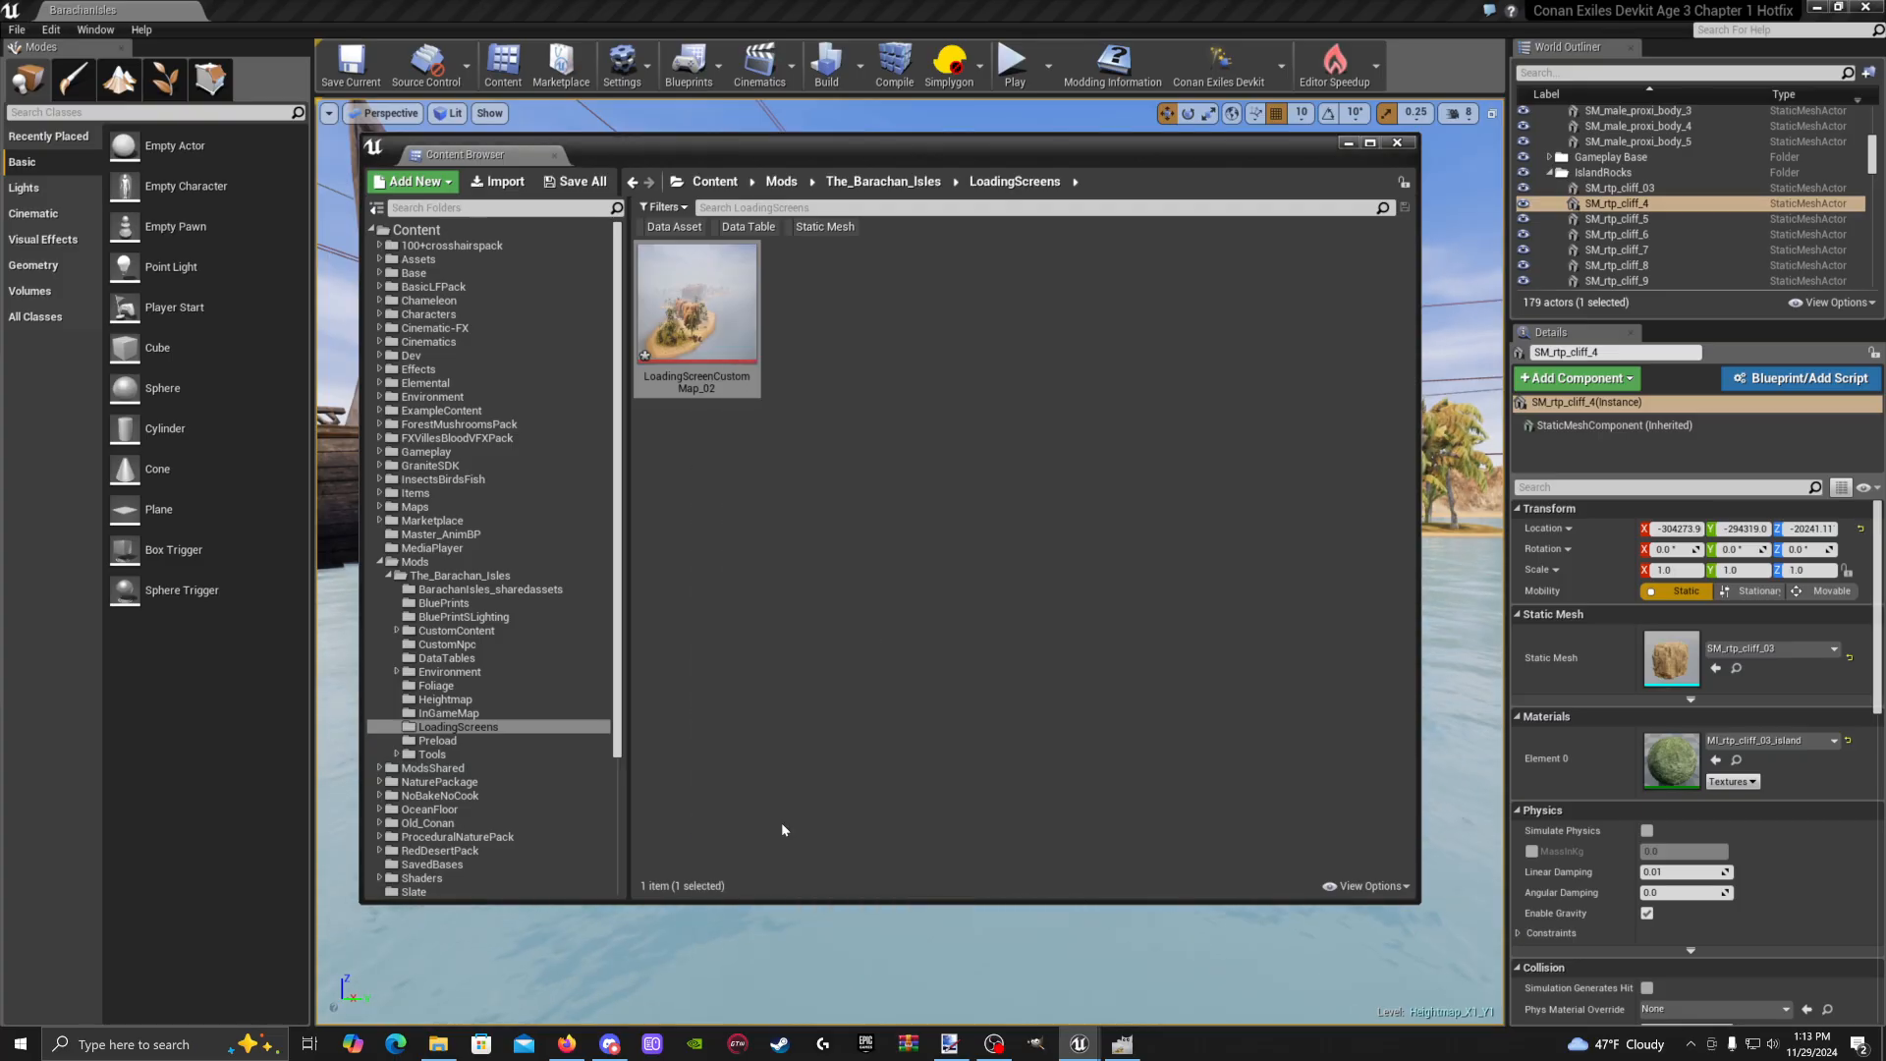
{"action": "right_click", "coordinate": [752, 344]}
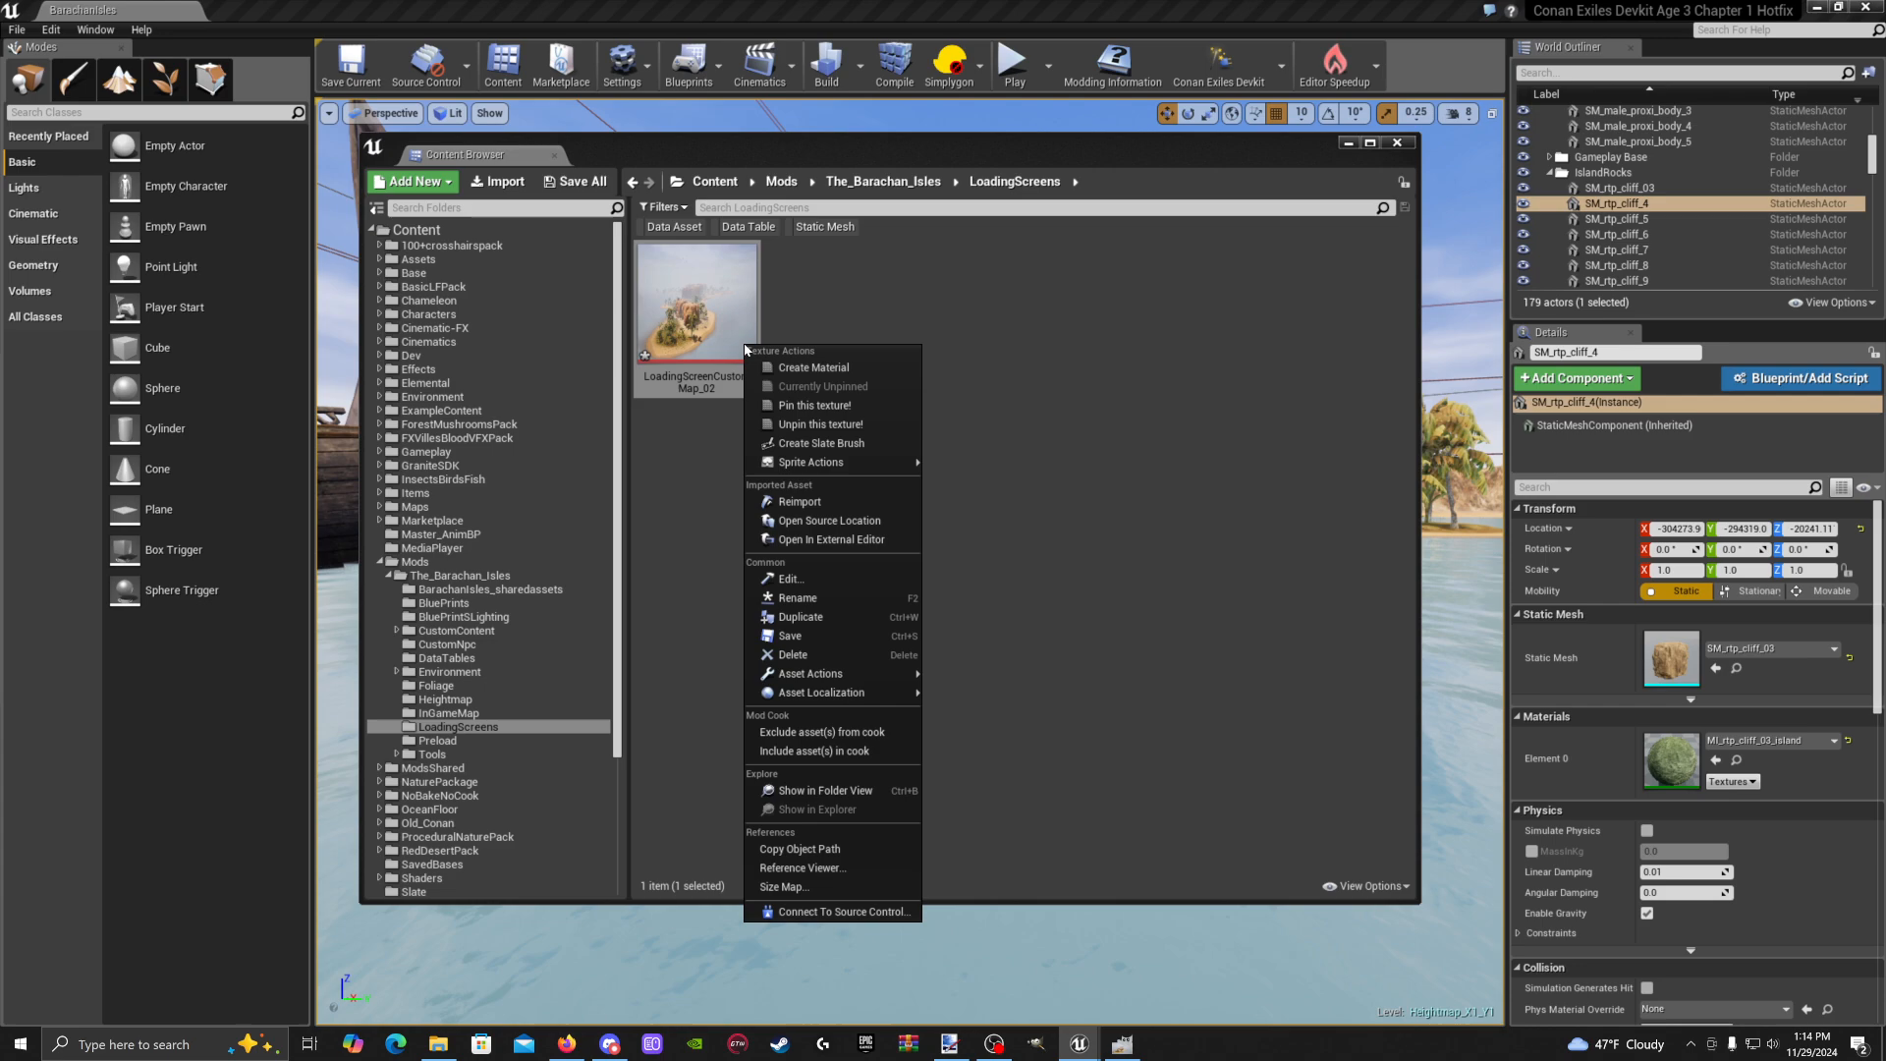
{"action": "left_click", "coordinate": [833, 850]}
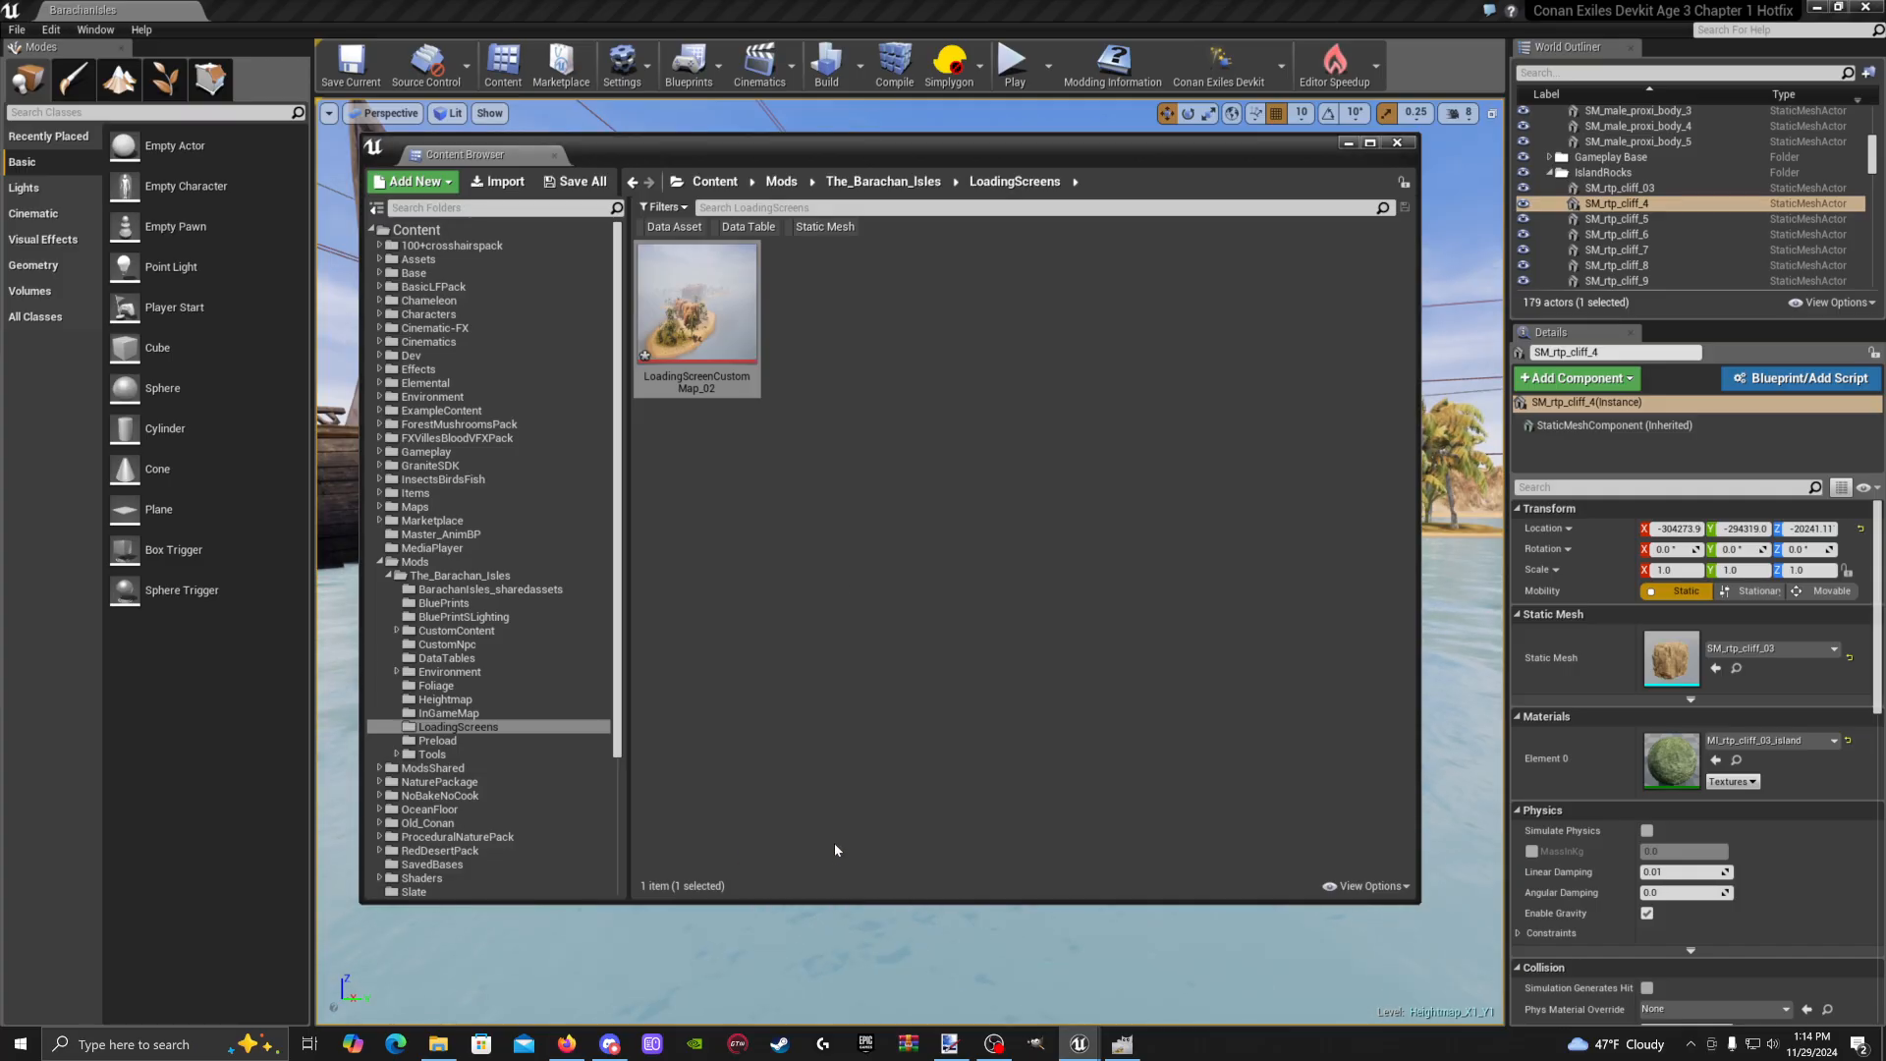
{"action": "left_click", "coordinate": [498, 657]}
Paste the LoadingScreenCustomMap_02 path into row 1's Background Path and Ultra Wide Path, and add a Show on Maps element
{"action": "double_click", "coordinate": [697, 309]}
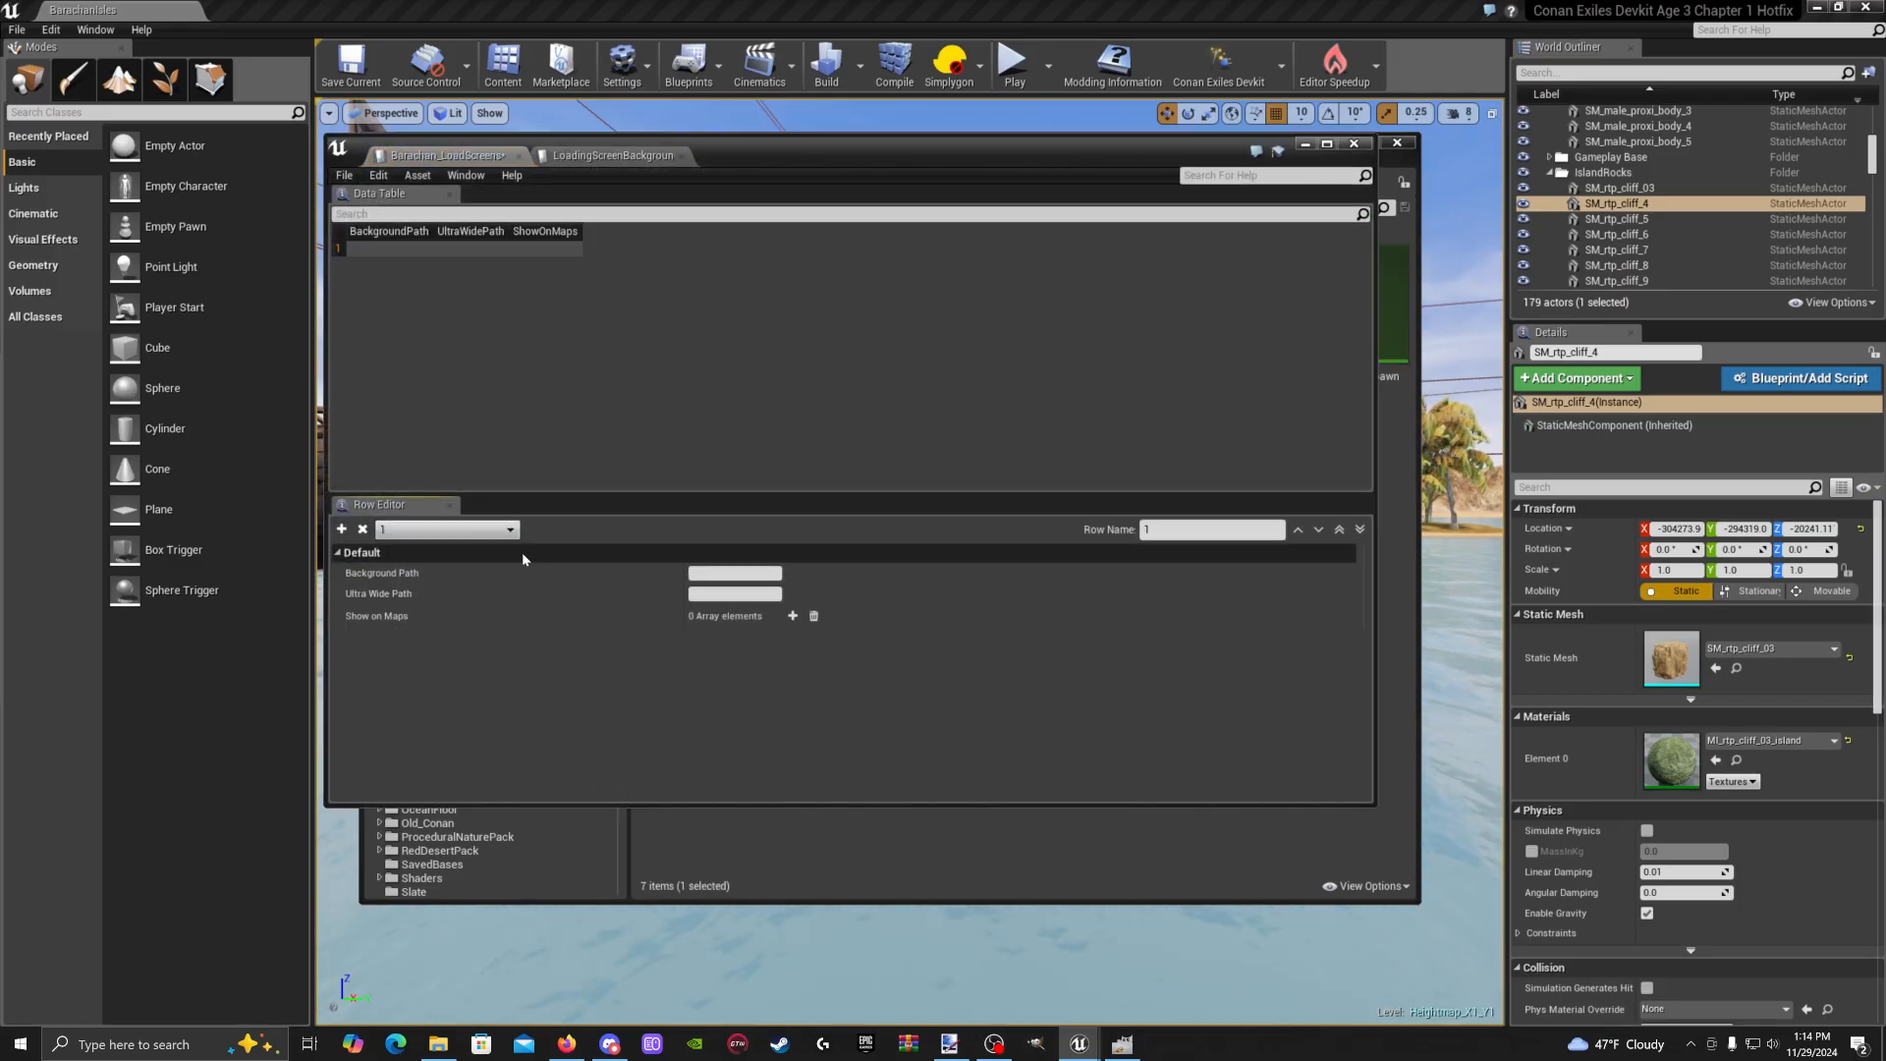
{"action": "left_click", "coordinate": [728, 573]}
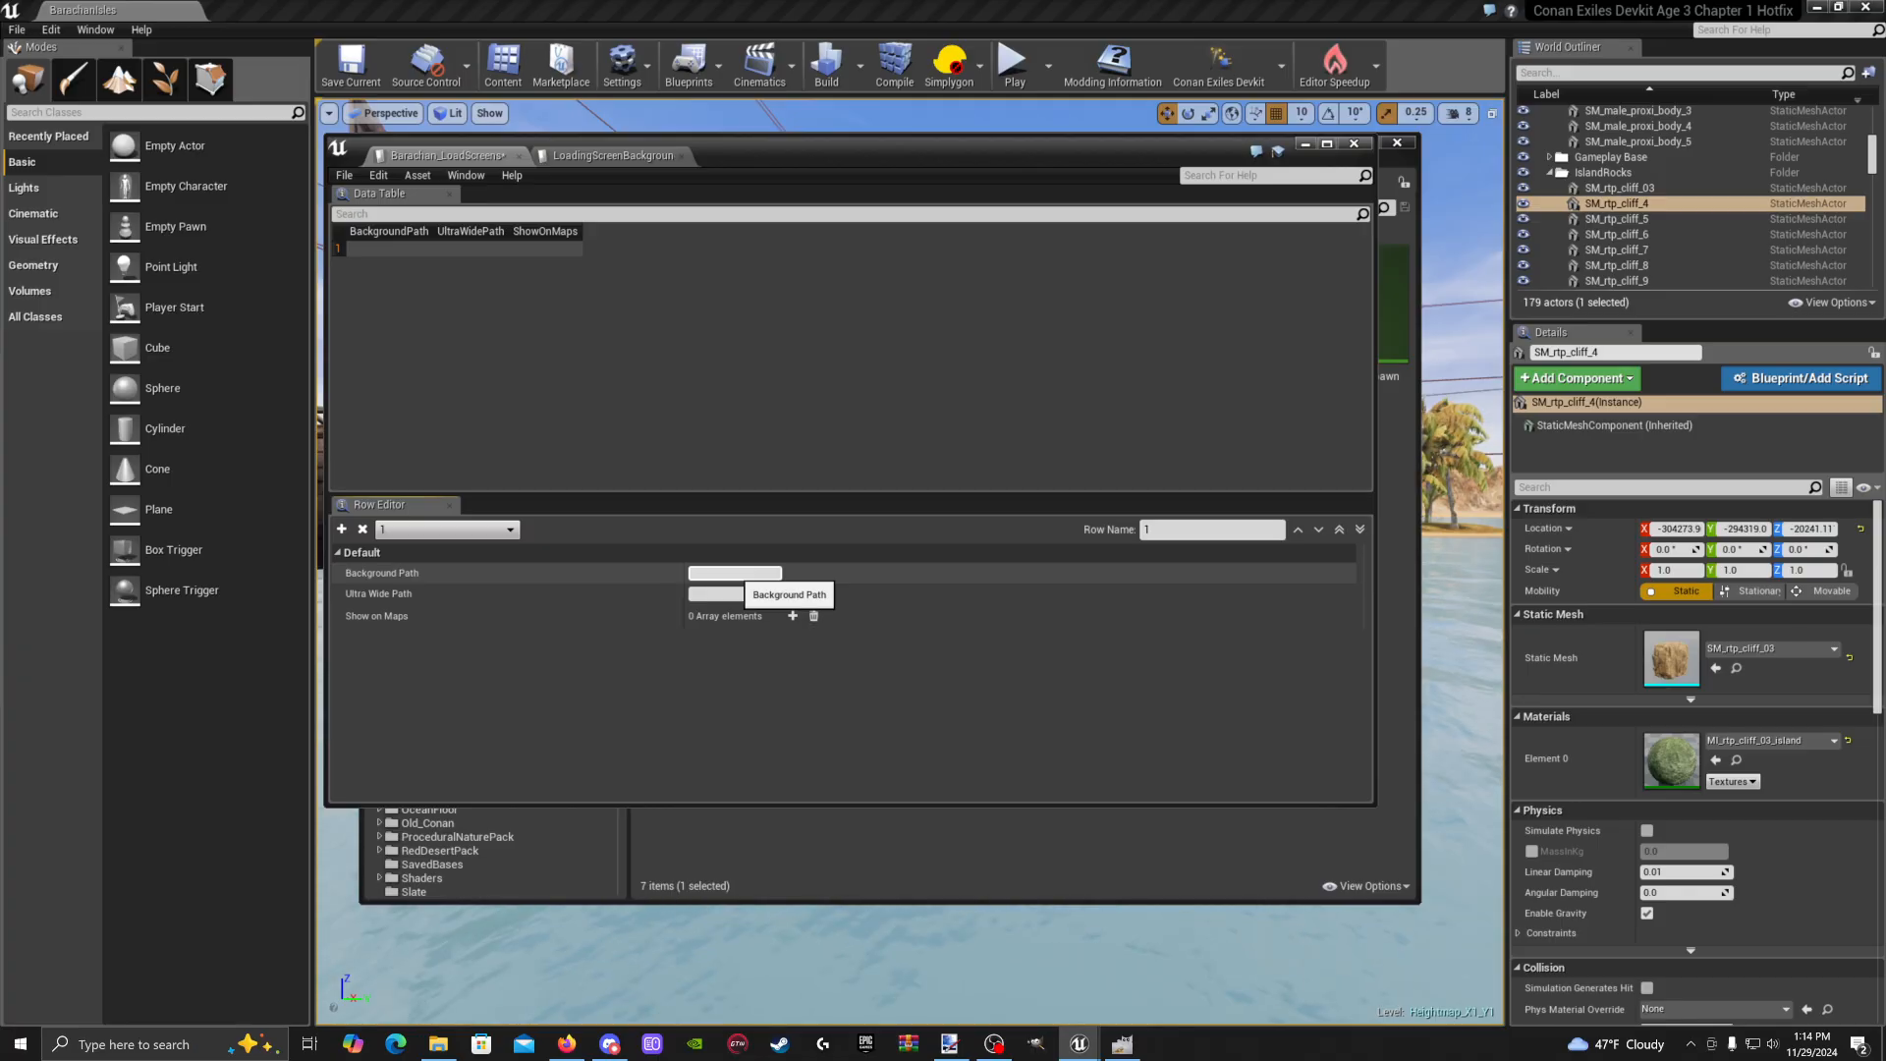
{"action": "key", "text": "ctrl+v"}
{"action": "left_click", "coordinate": [1045, 658]}
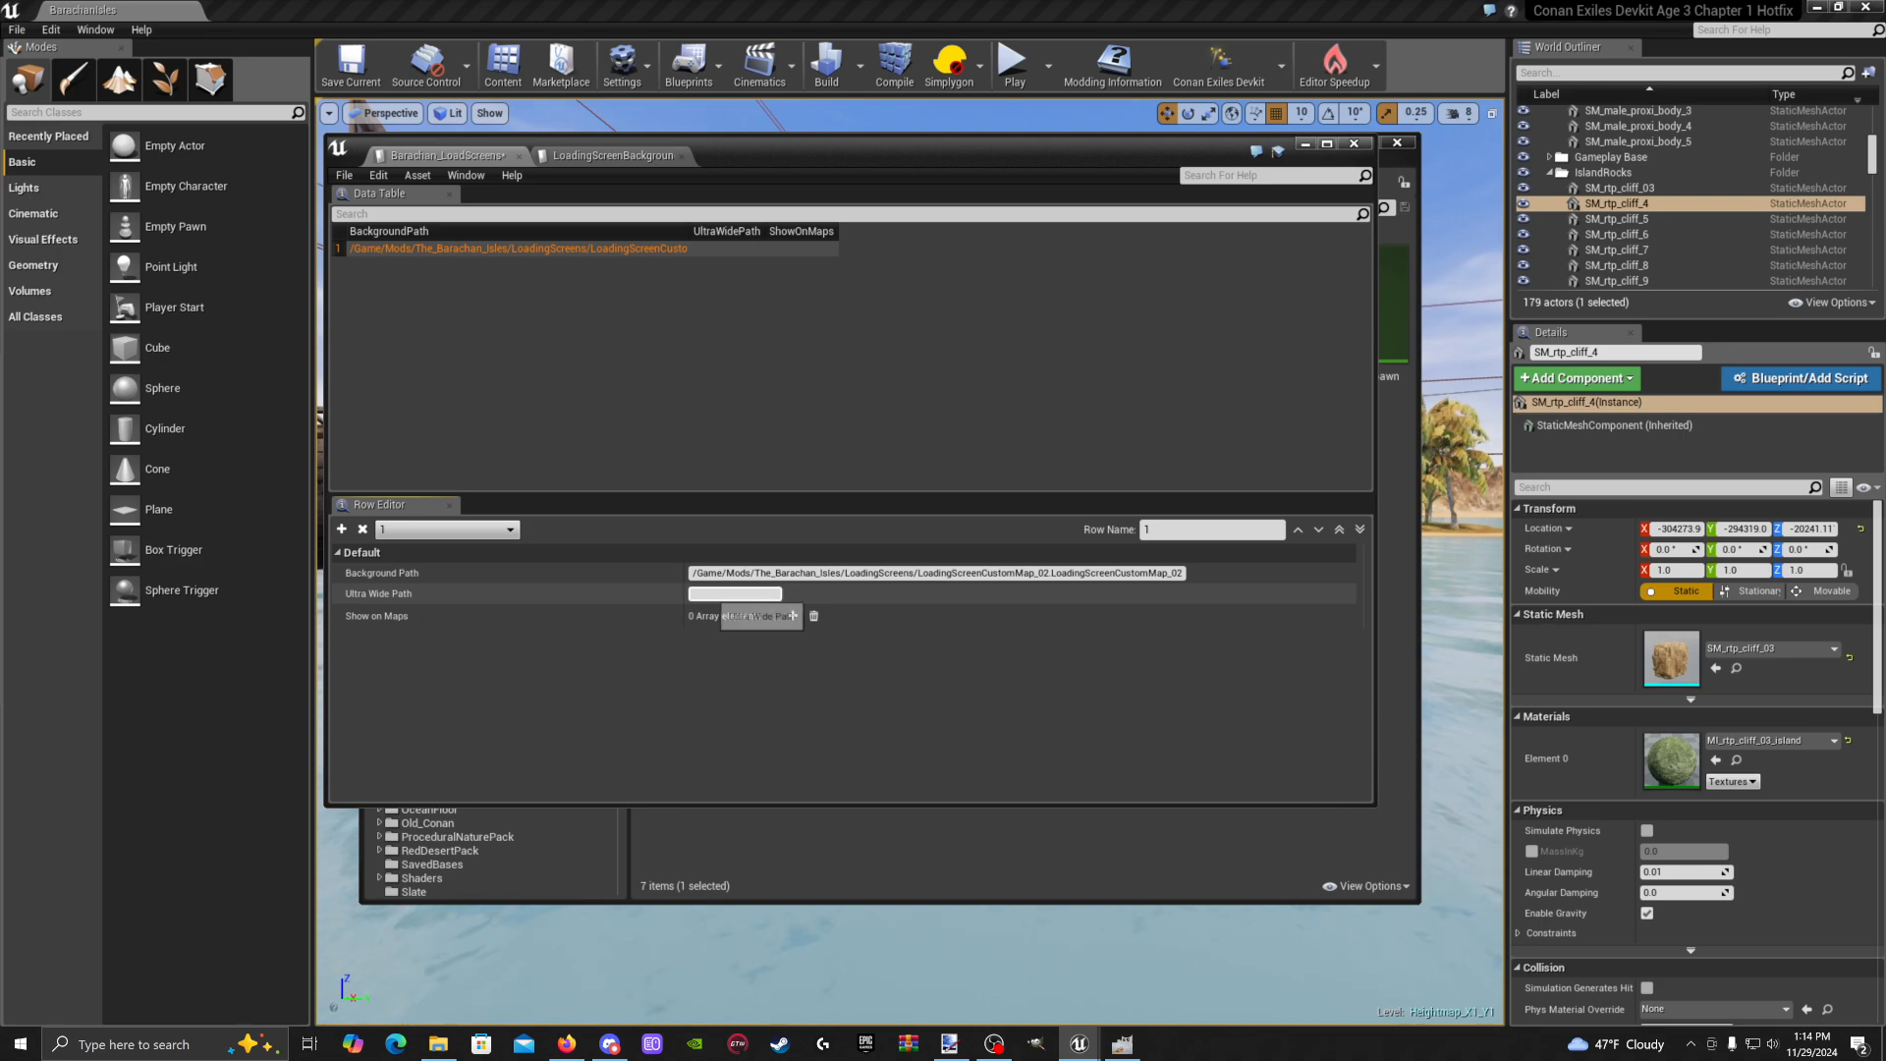
{"action": "left_click", "coordinate": [727, 593]}
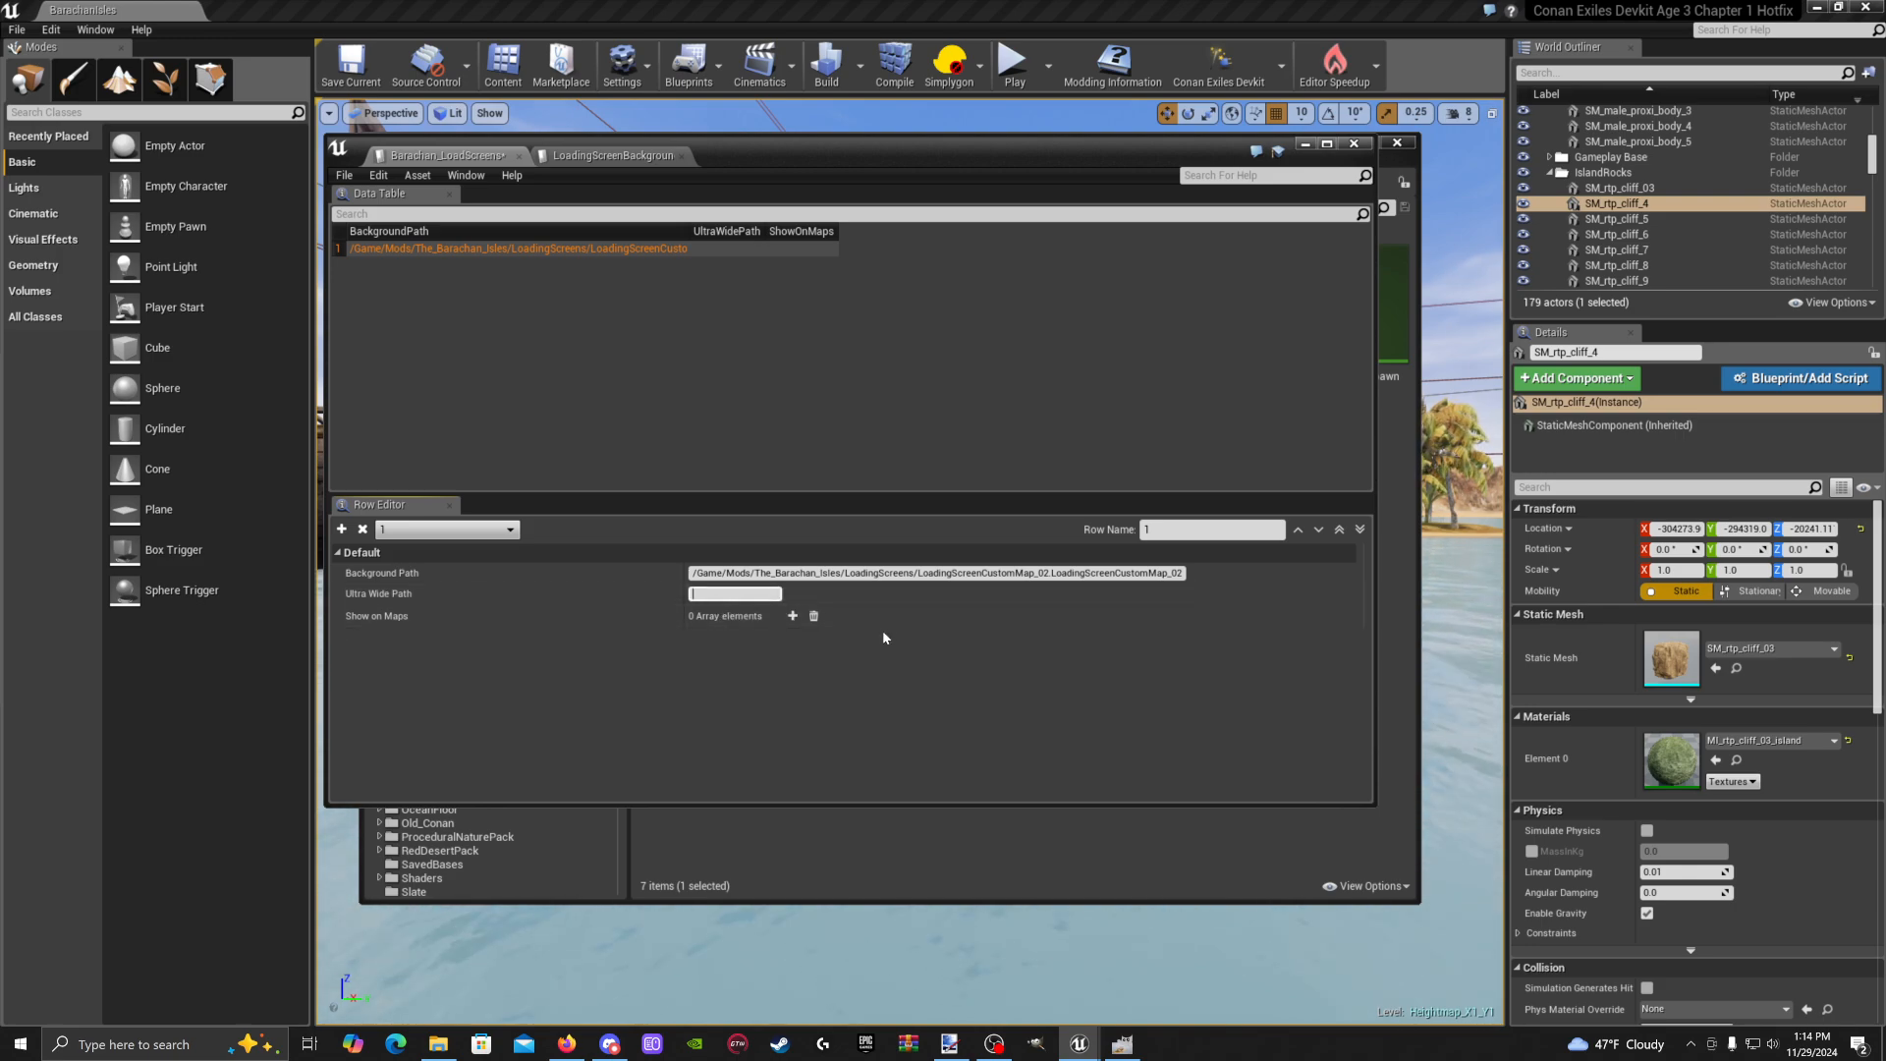
{"action": "key", "text": "ctrl+v"}
{"action": "key", "text": "Return"}
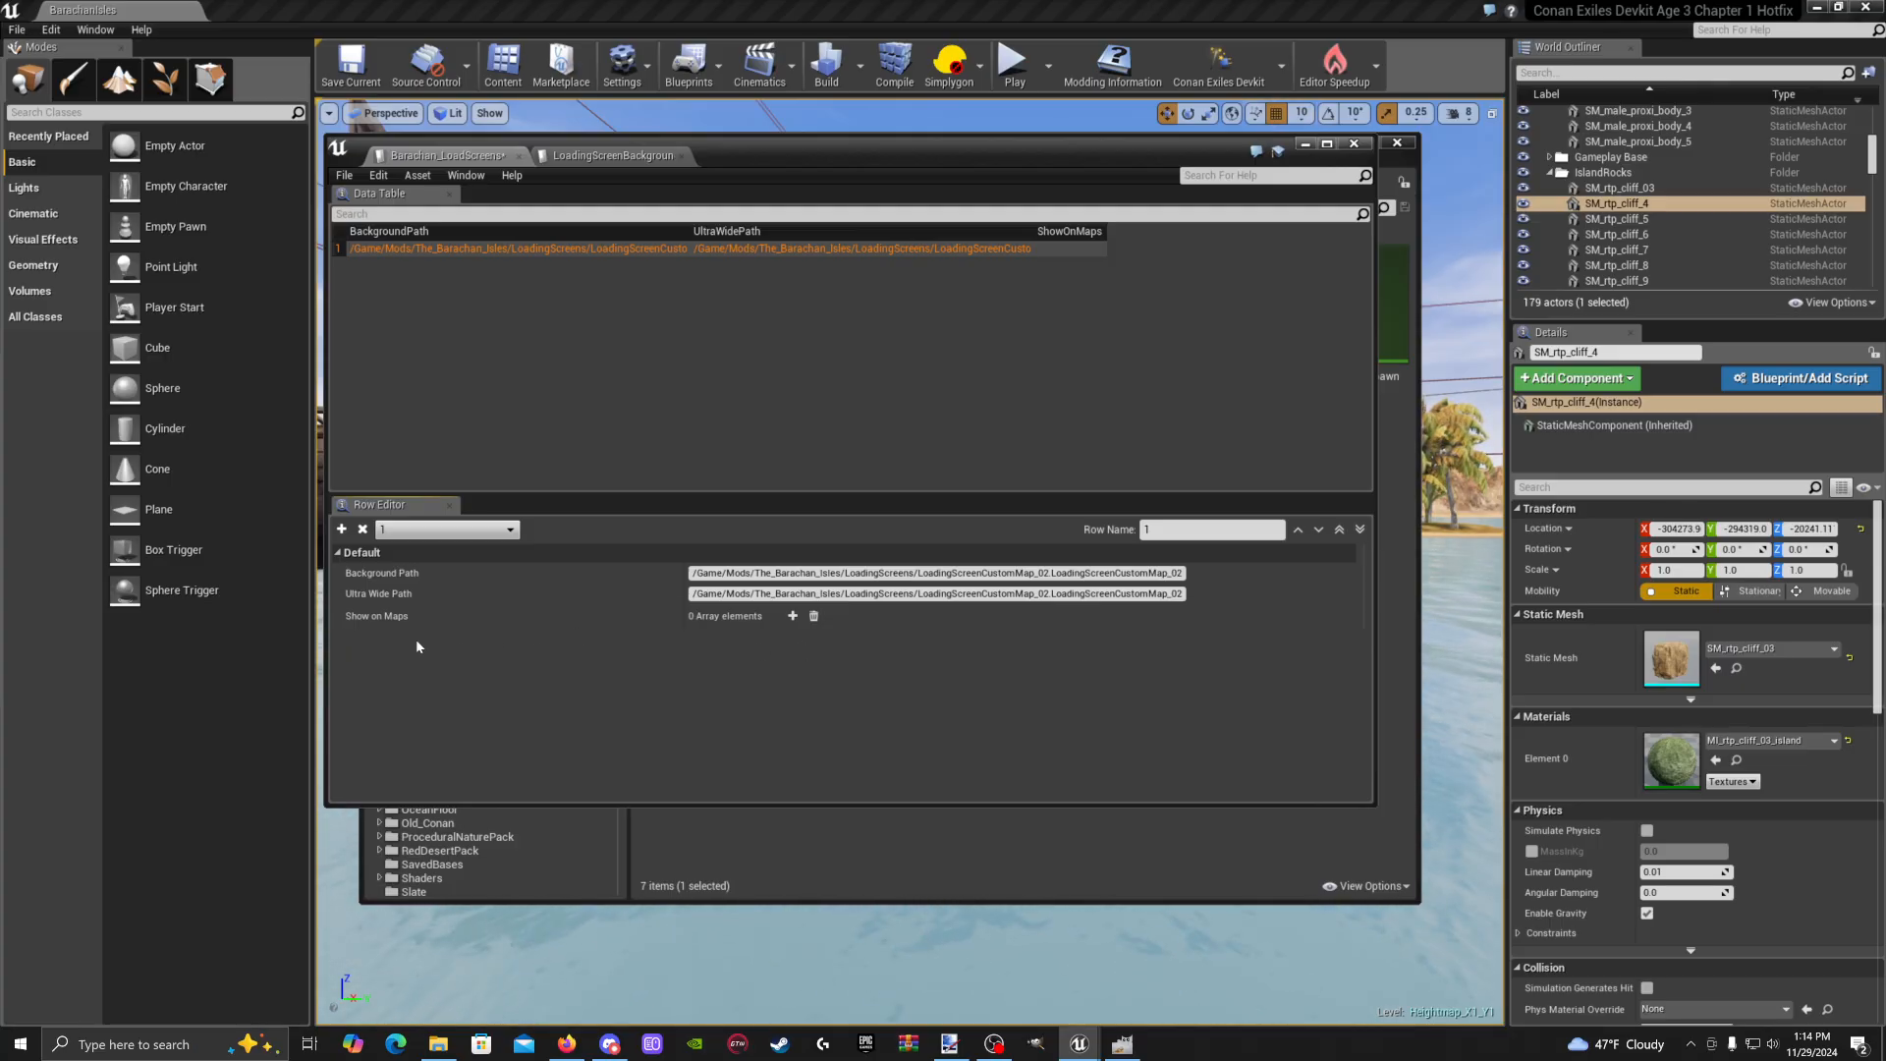
{"action": "left_click", "coordinate": [790, 617]}
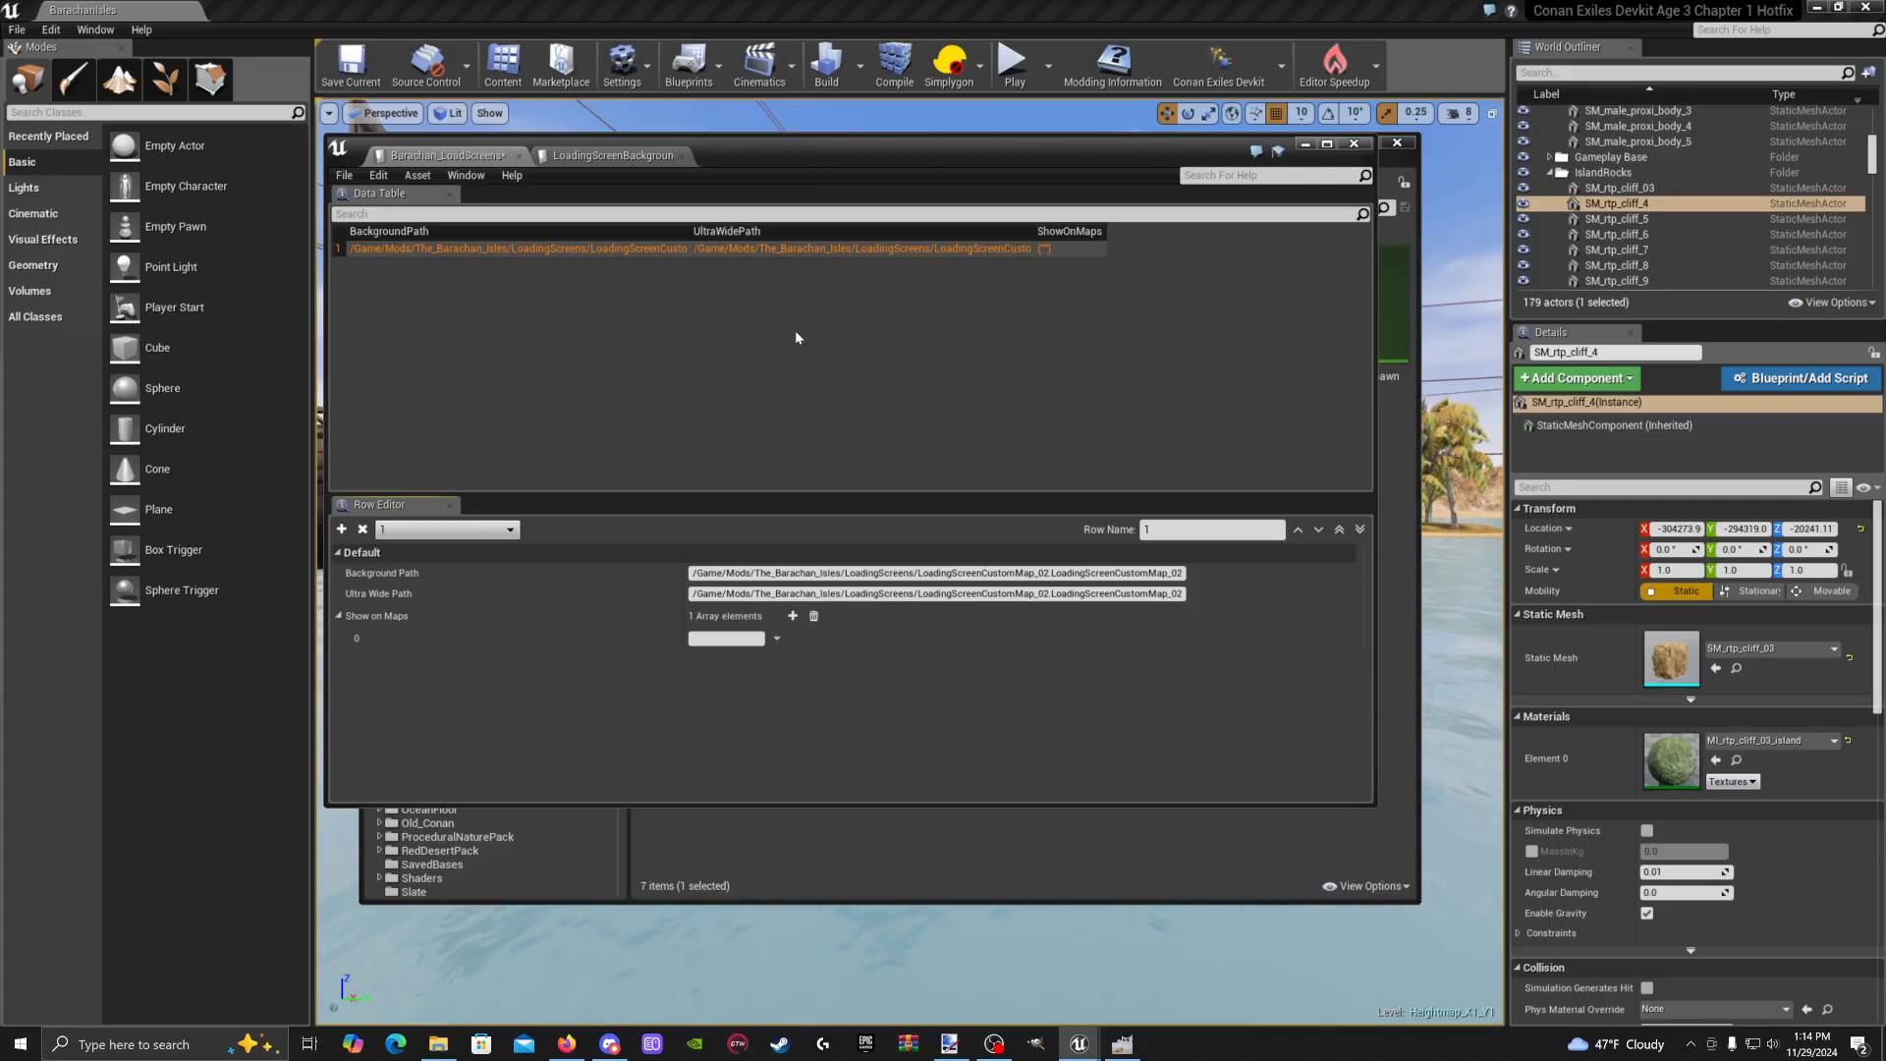
{"action": "left_click_drag", "start_coordinate": [880, 151], "coordinate": [1151, 374]}
Copy the BarachanIsles map name from The_Barachan_Isles folder using Rename, leaving it unchanged
{"action": "left_click", "coordinate": [461, 577]}
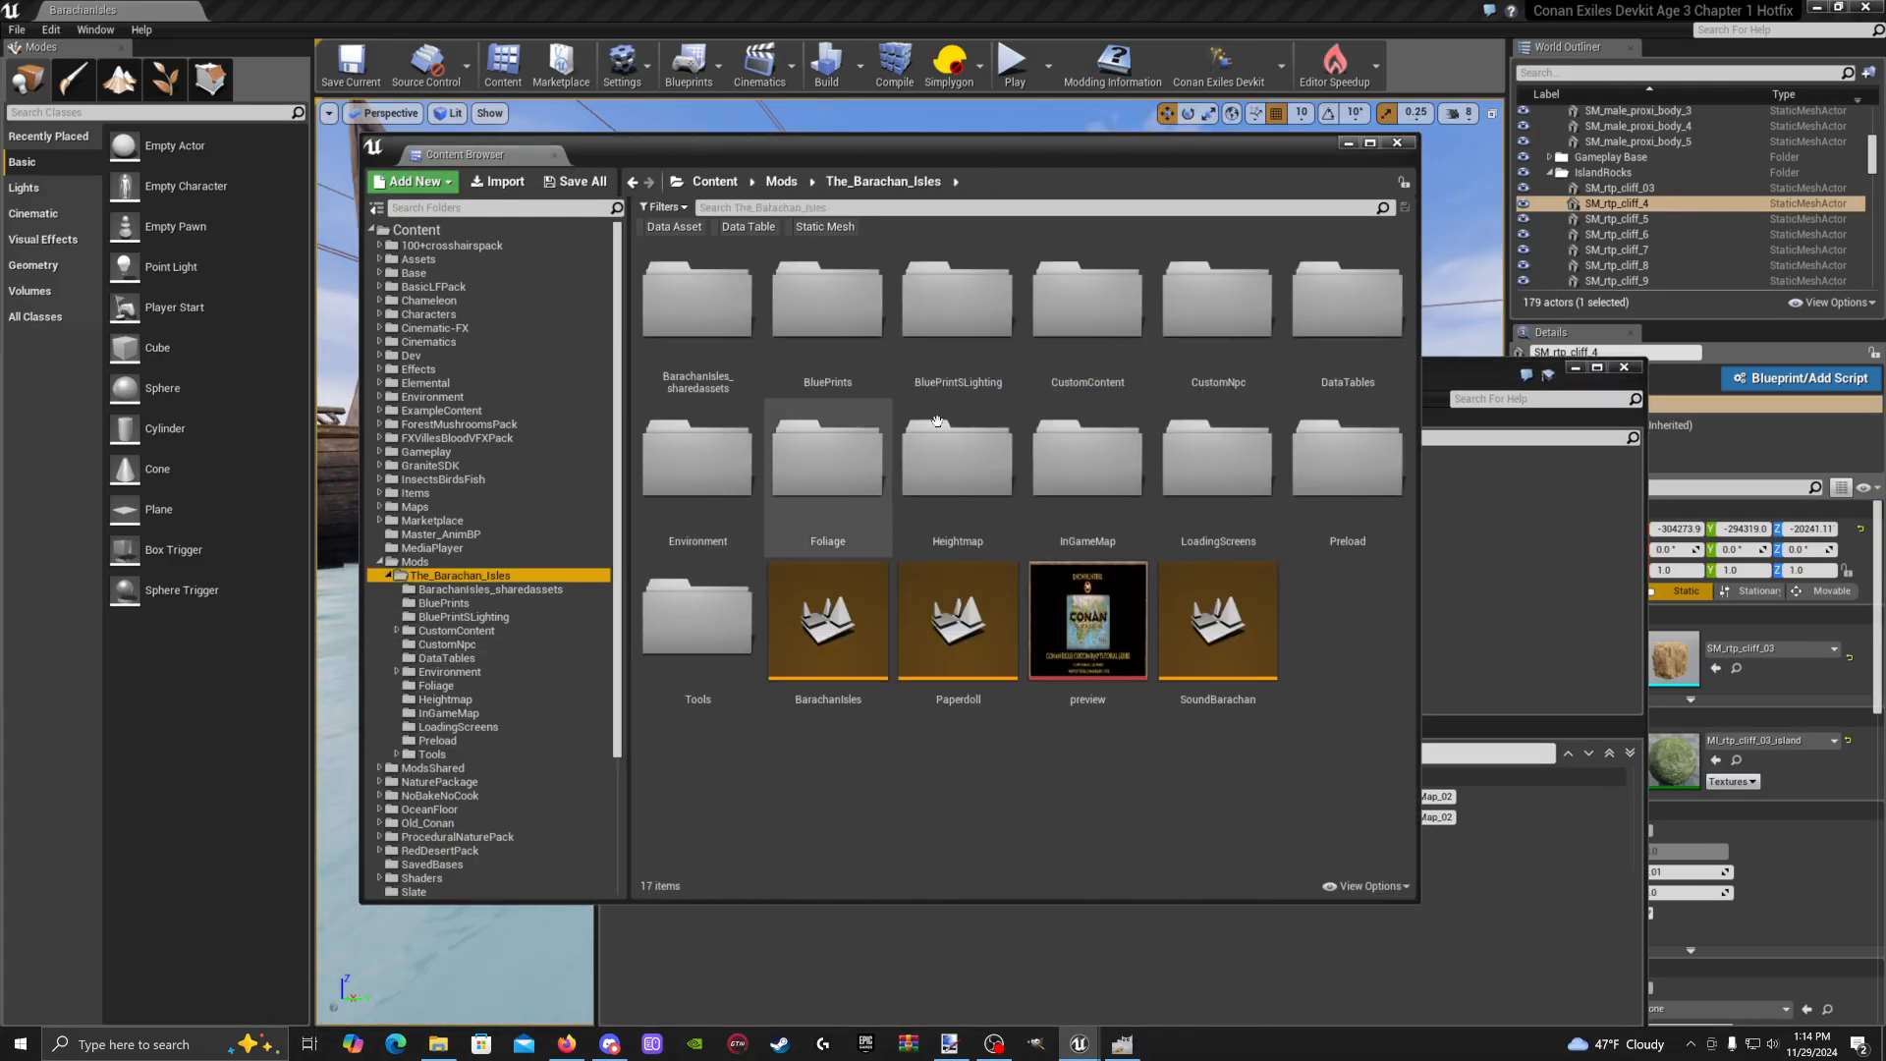
{"action": "right_click", "coordinate": [841, 685]}
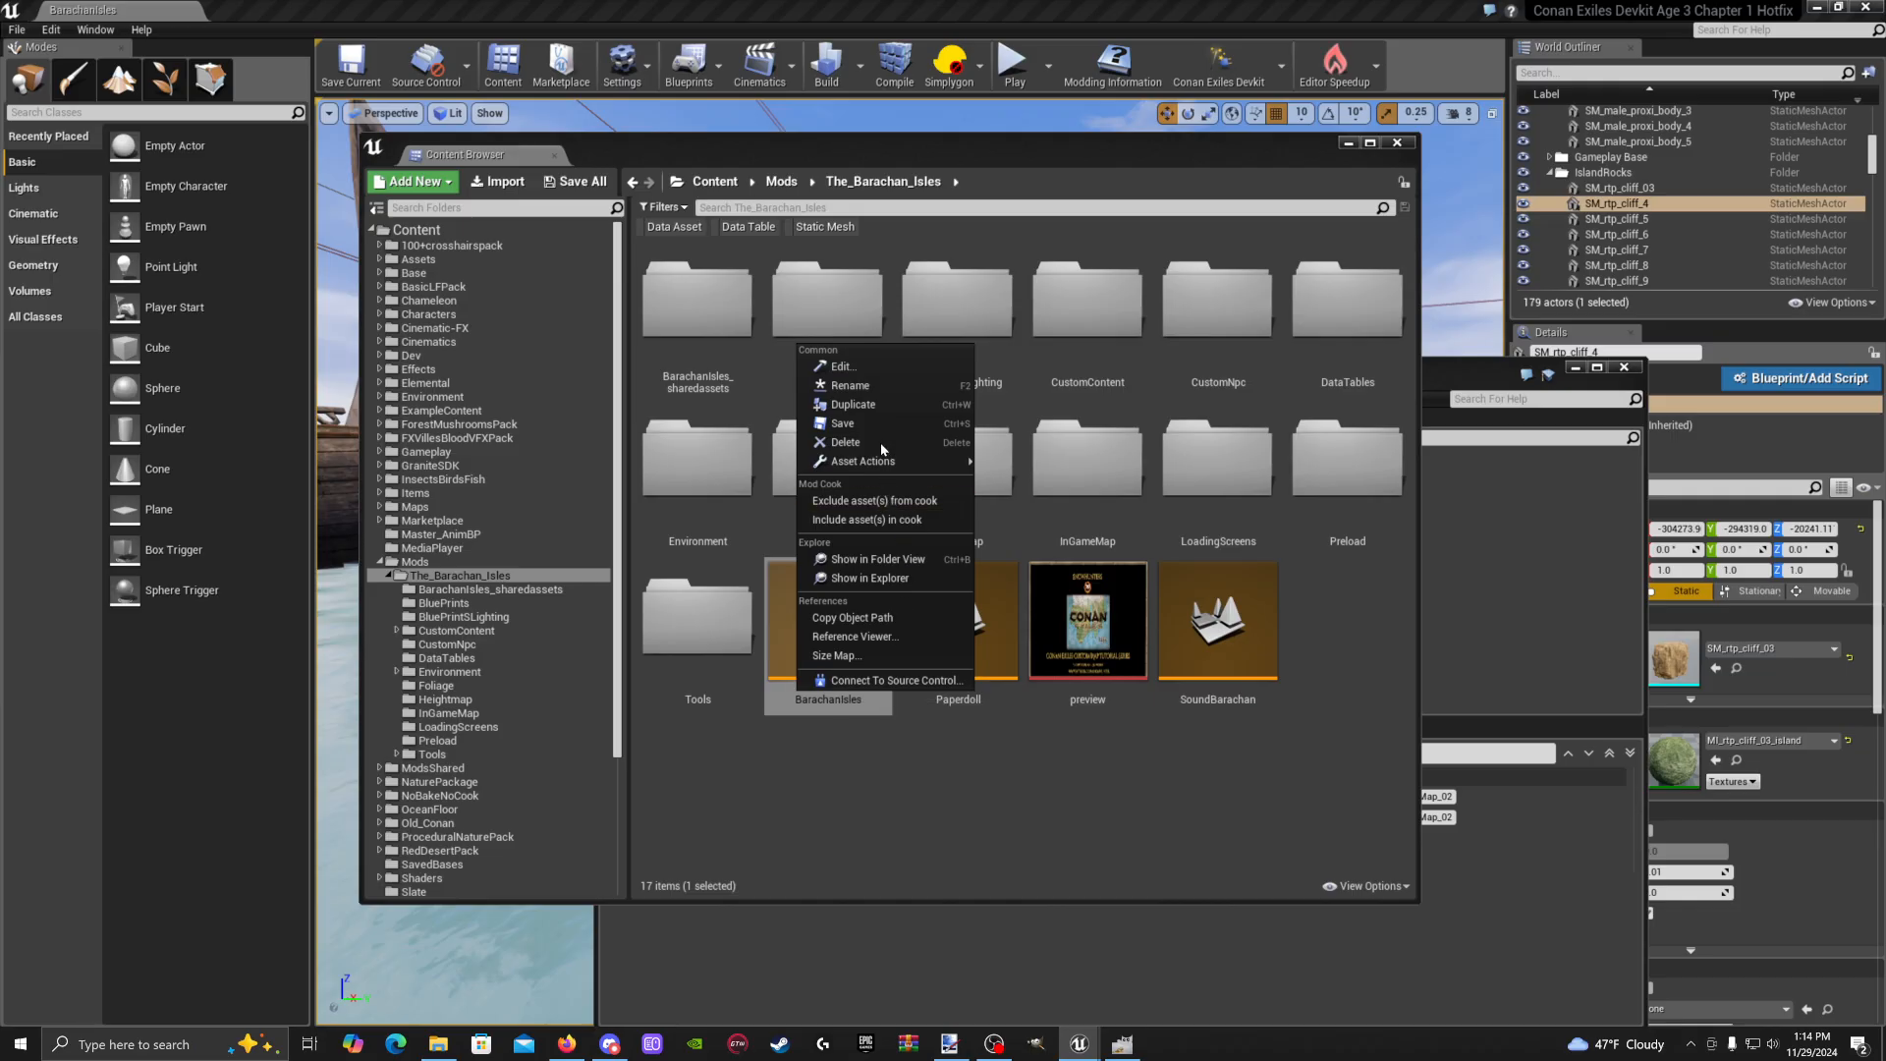
{"action": "left_click", "coordinate": [846, 385]}
{"action": "right_click", "coordinate": [849, 700]}
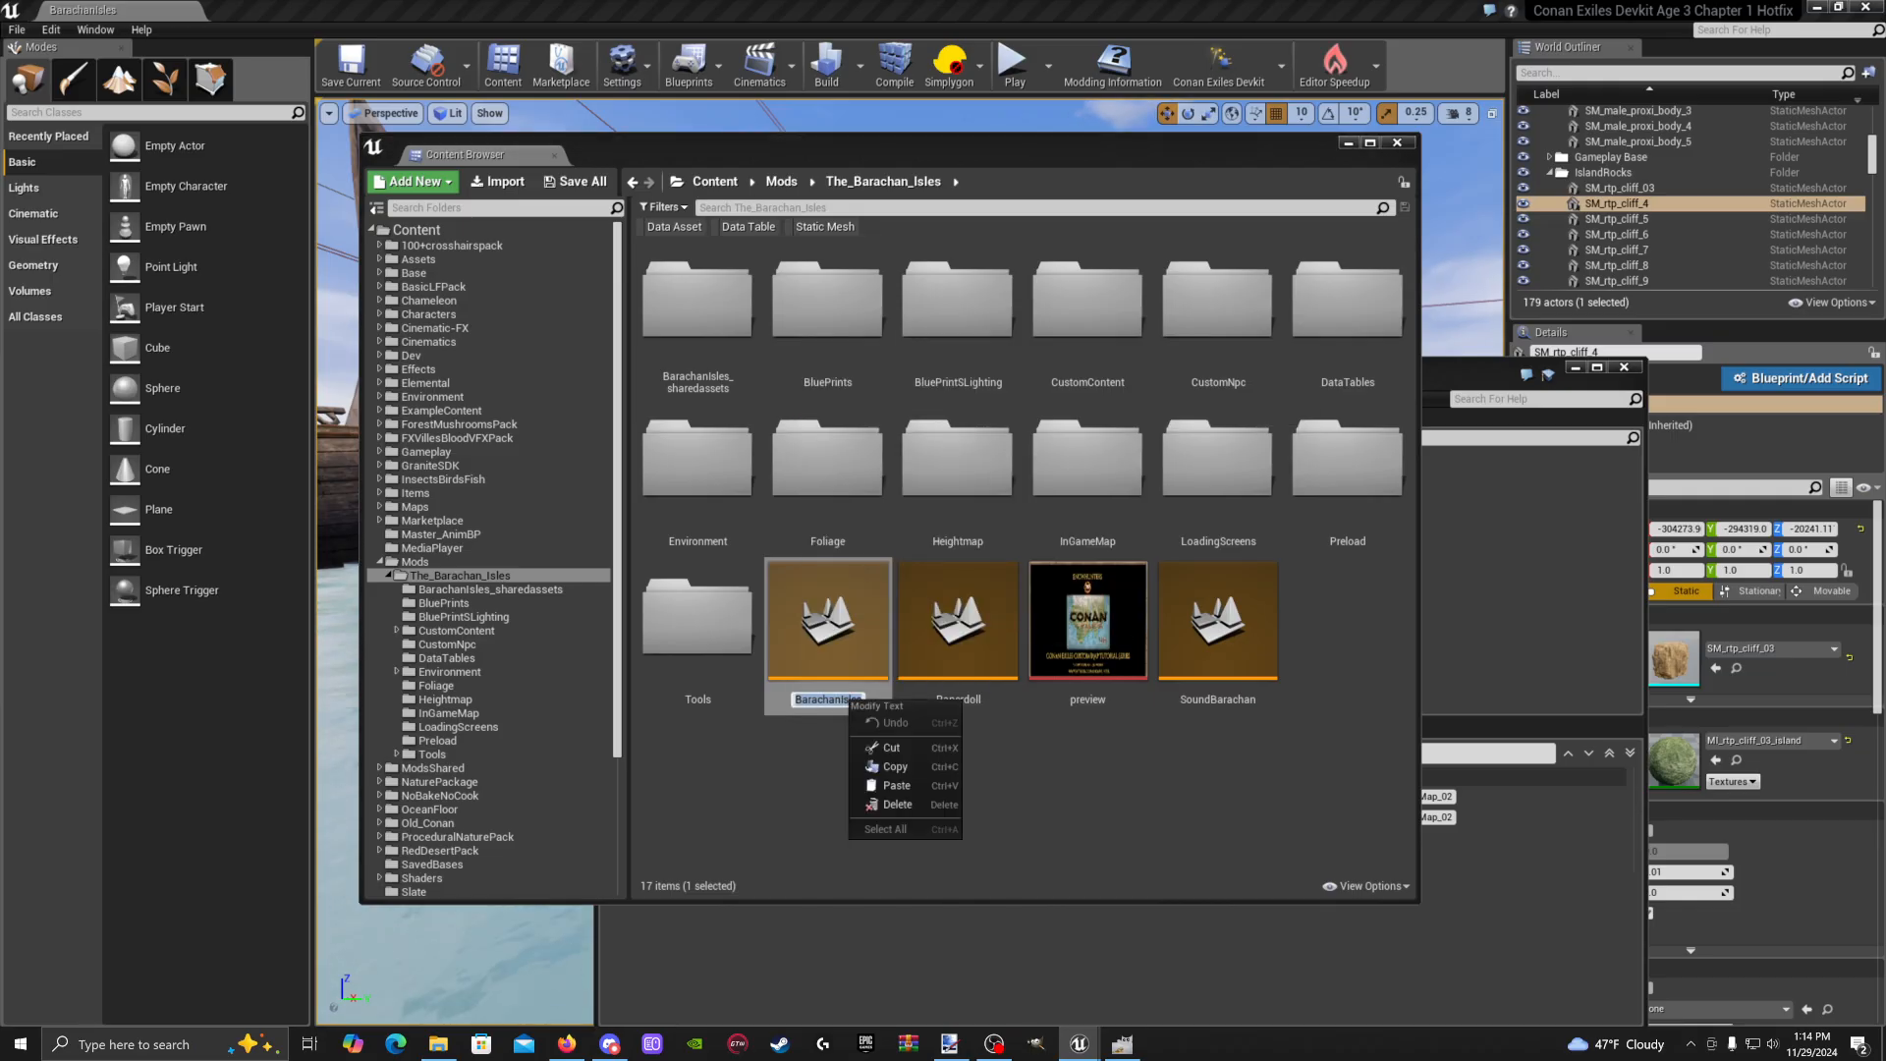
{"action": "left_click", "coordinate": [900, 766]}
{"action": "left_click", "coordinate": [905, 769]}
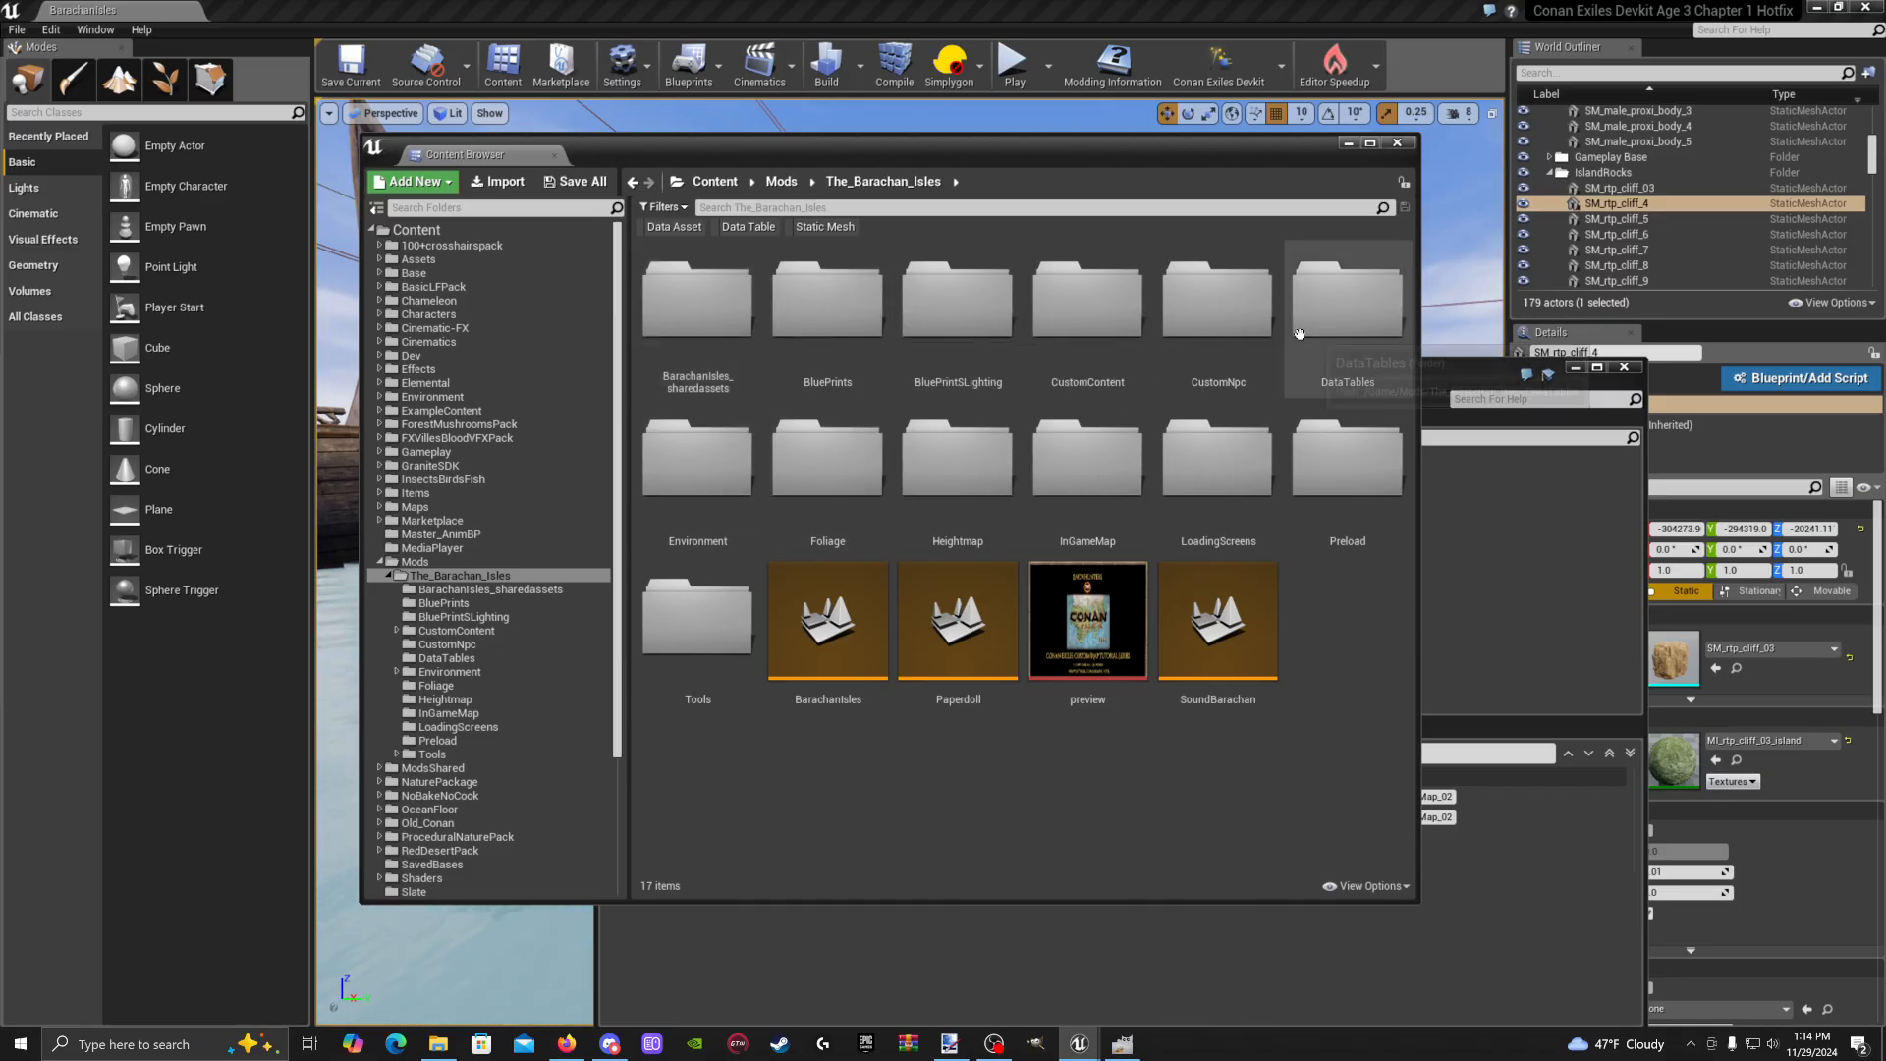
Paste BarachanIsles into Show on Maps element 0 of Barachan_LoadScreens and save the table
{"action": "left_click", "coordinate": [1373, 324]}
{"action": "double_click", "coordinate": [1373, 324]}
{"action": "double_click", "coordinate": [740, 285]}
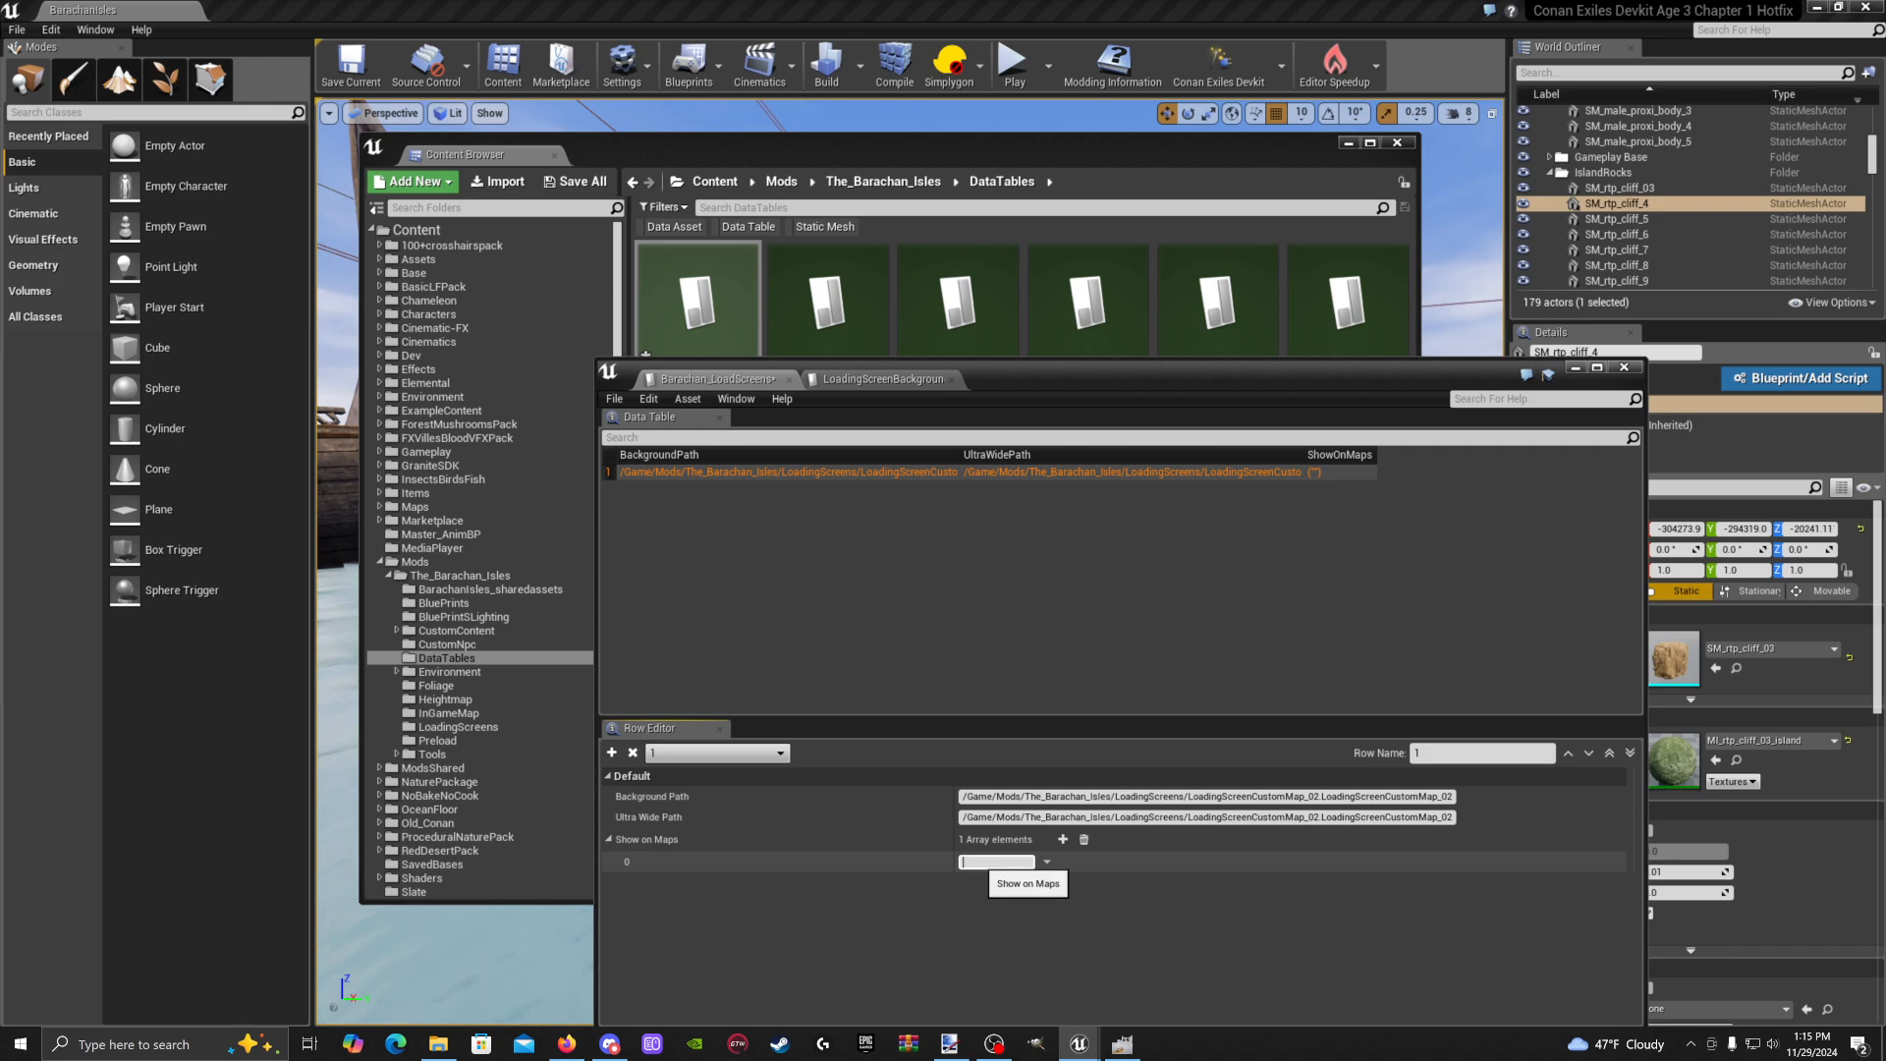
{"action": "key", "text": "ctrl+v"}
{"action": "left_click_drag", "start_coordinate": [1341, 369], "coordinate": [1170, 148]}
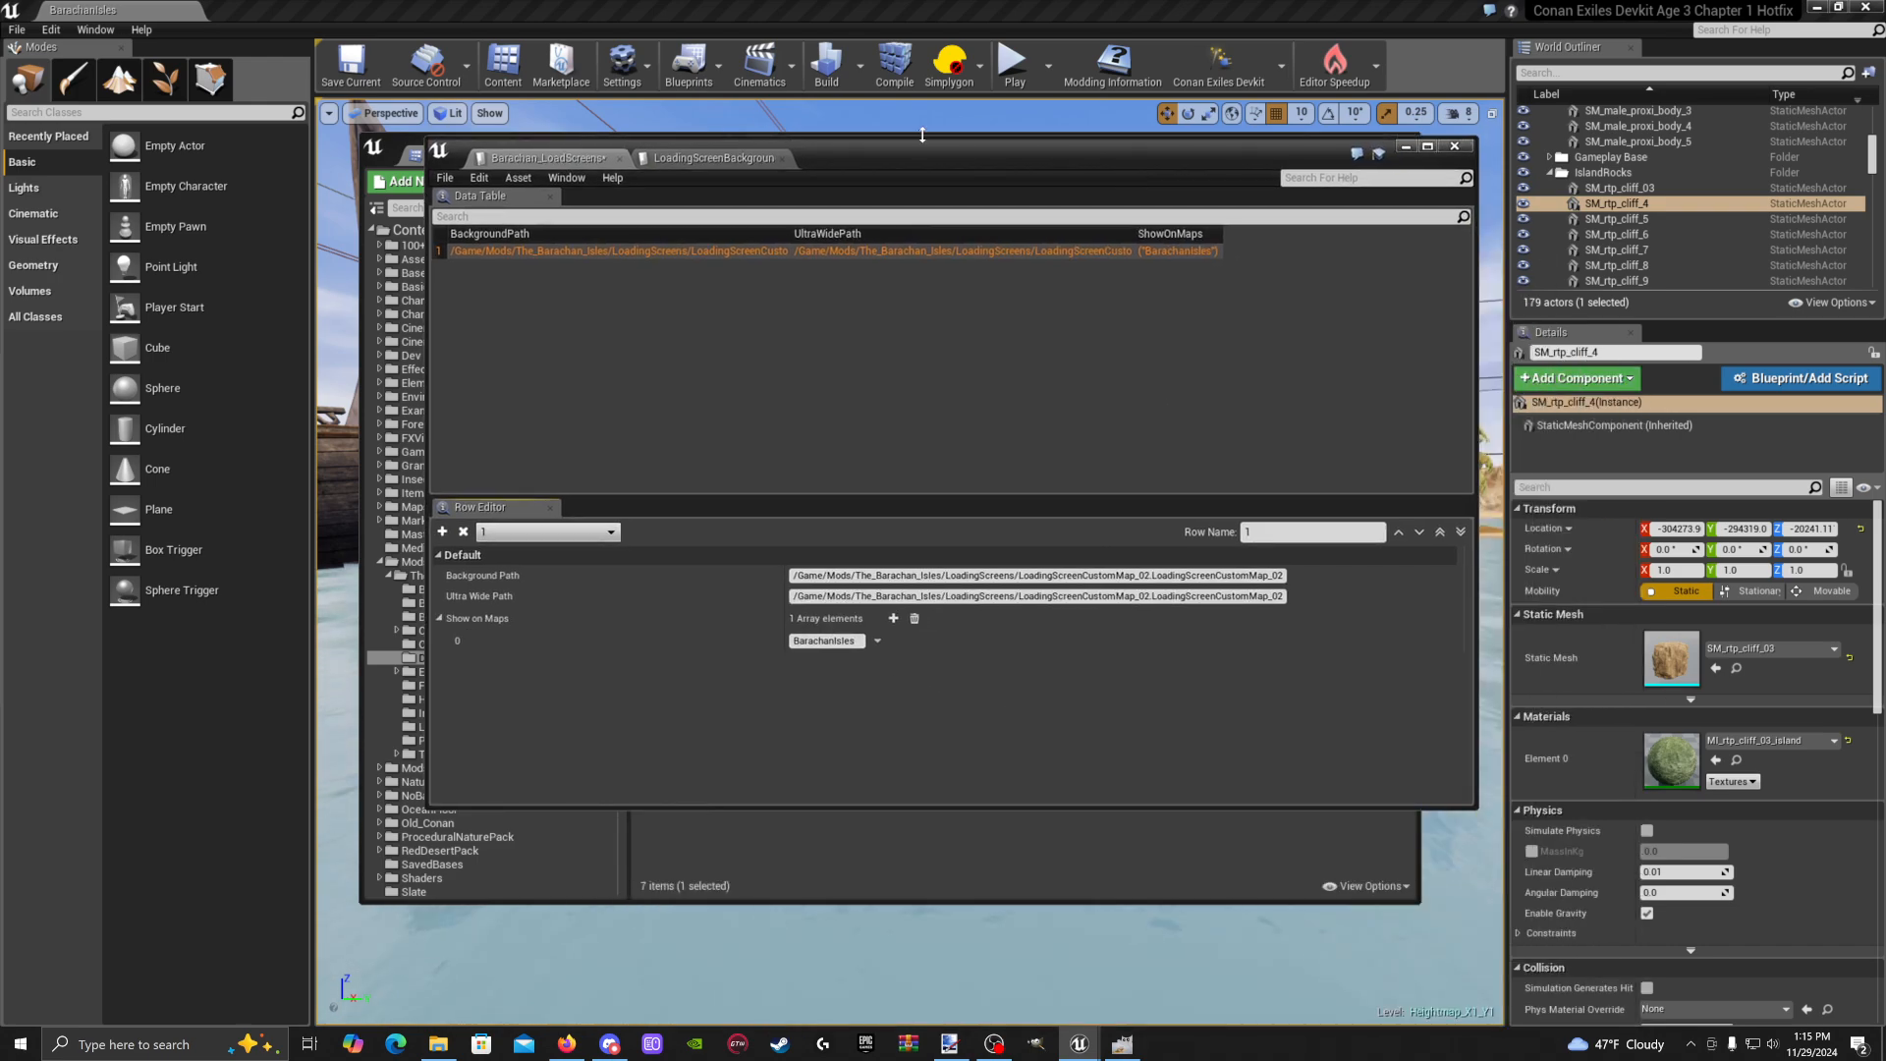
{"action": "left_click", "coordinate": [448, 183]}
{"action": "left_click", "coordinate": [474, 210]}
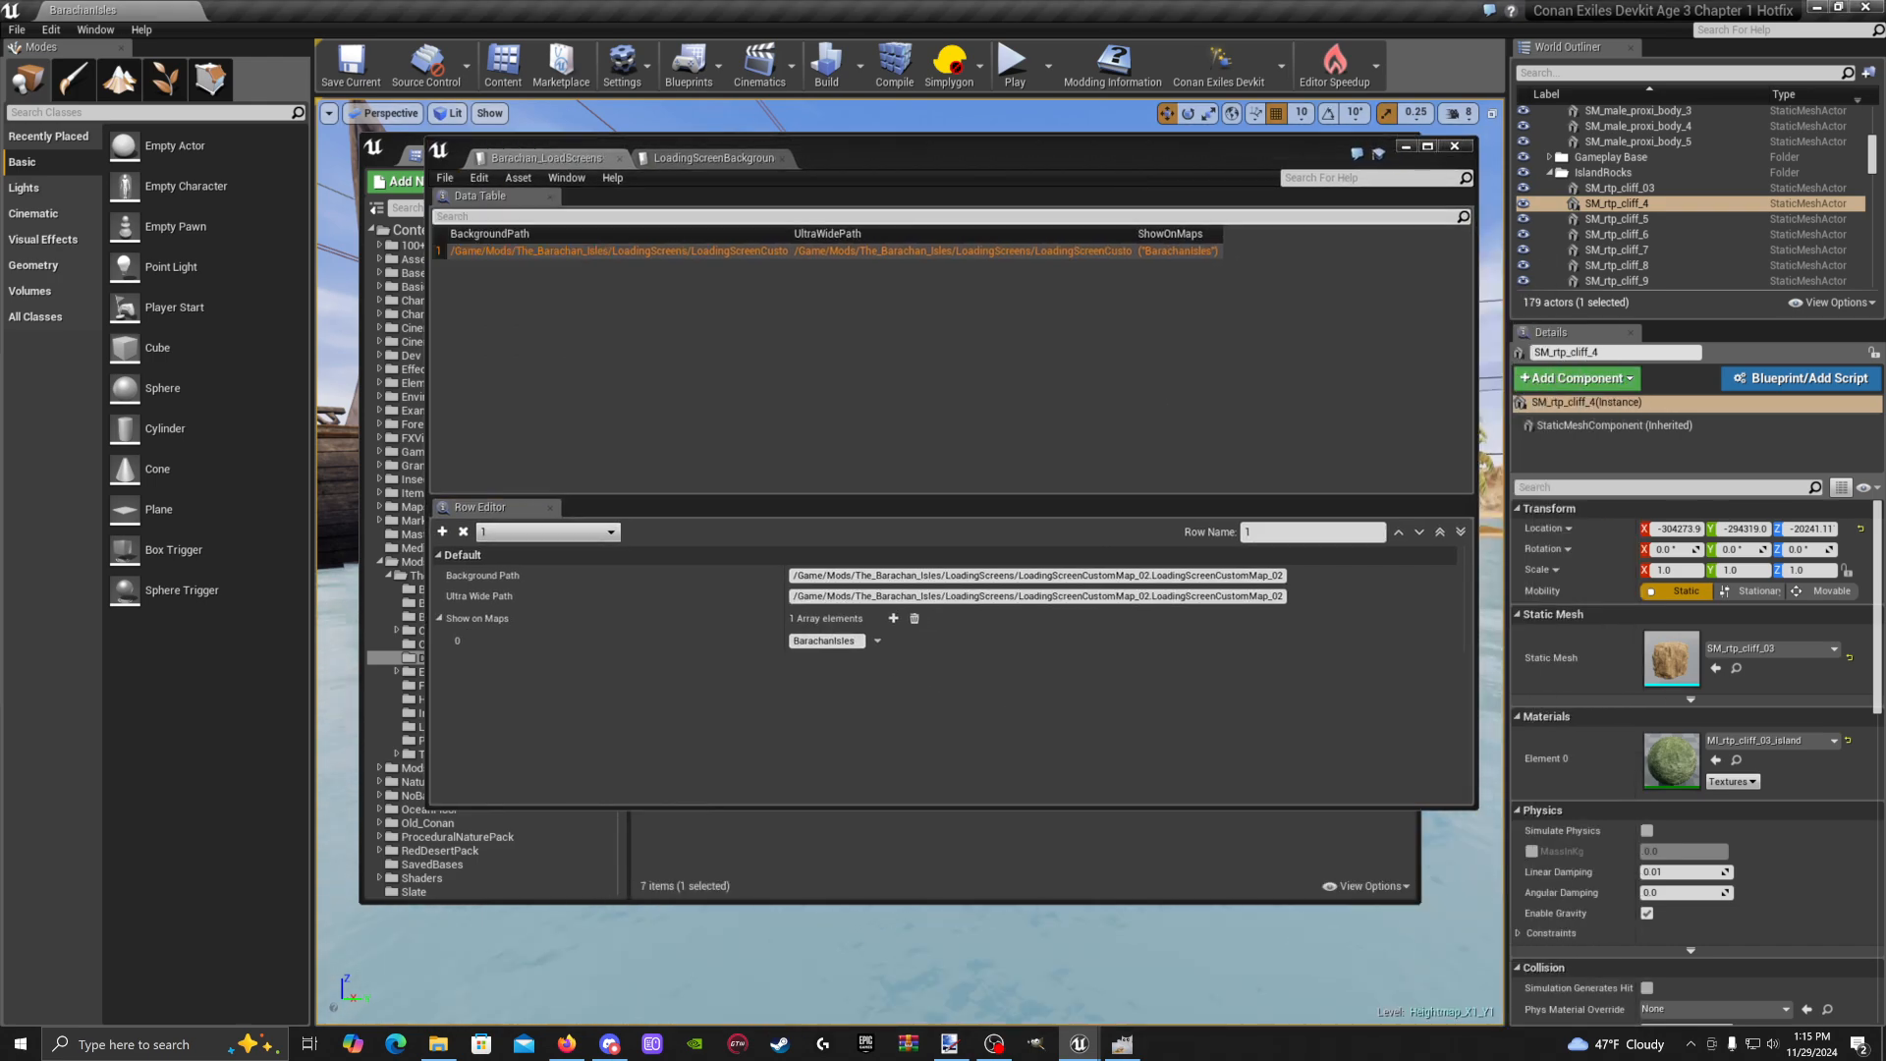
{"action": "left_click_drag", "start_coordinate": [1306, 145], "coordinate": [1198, 163]}
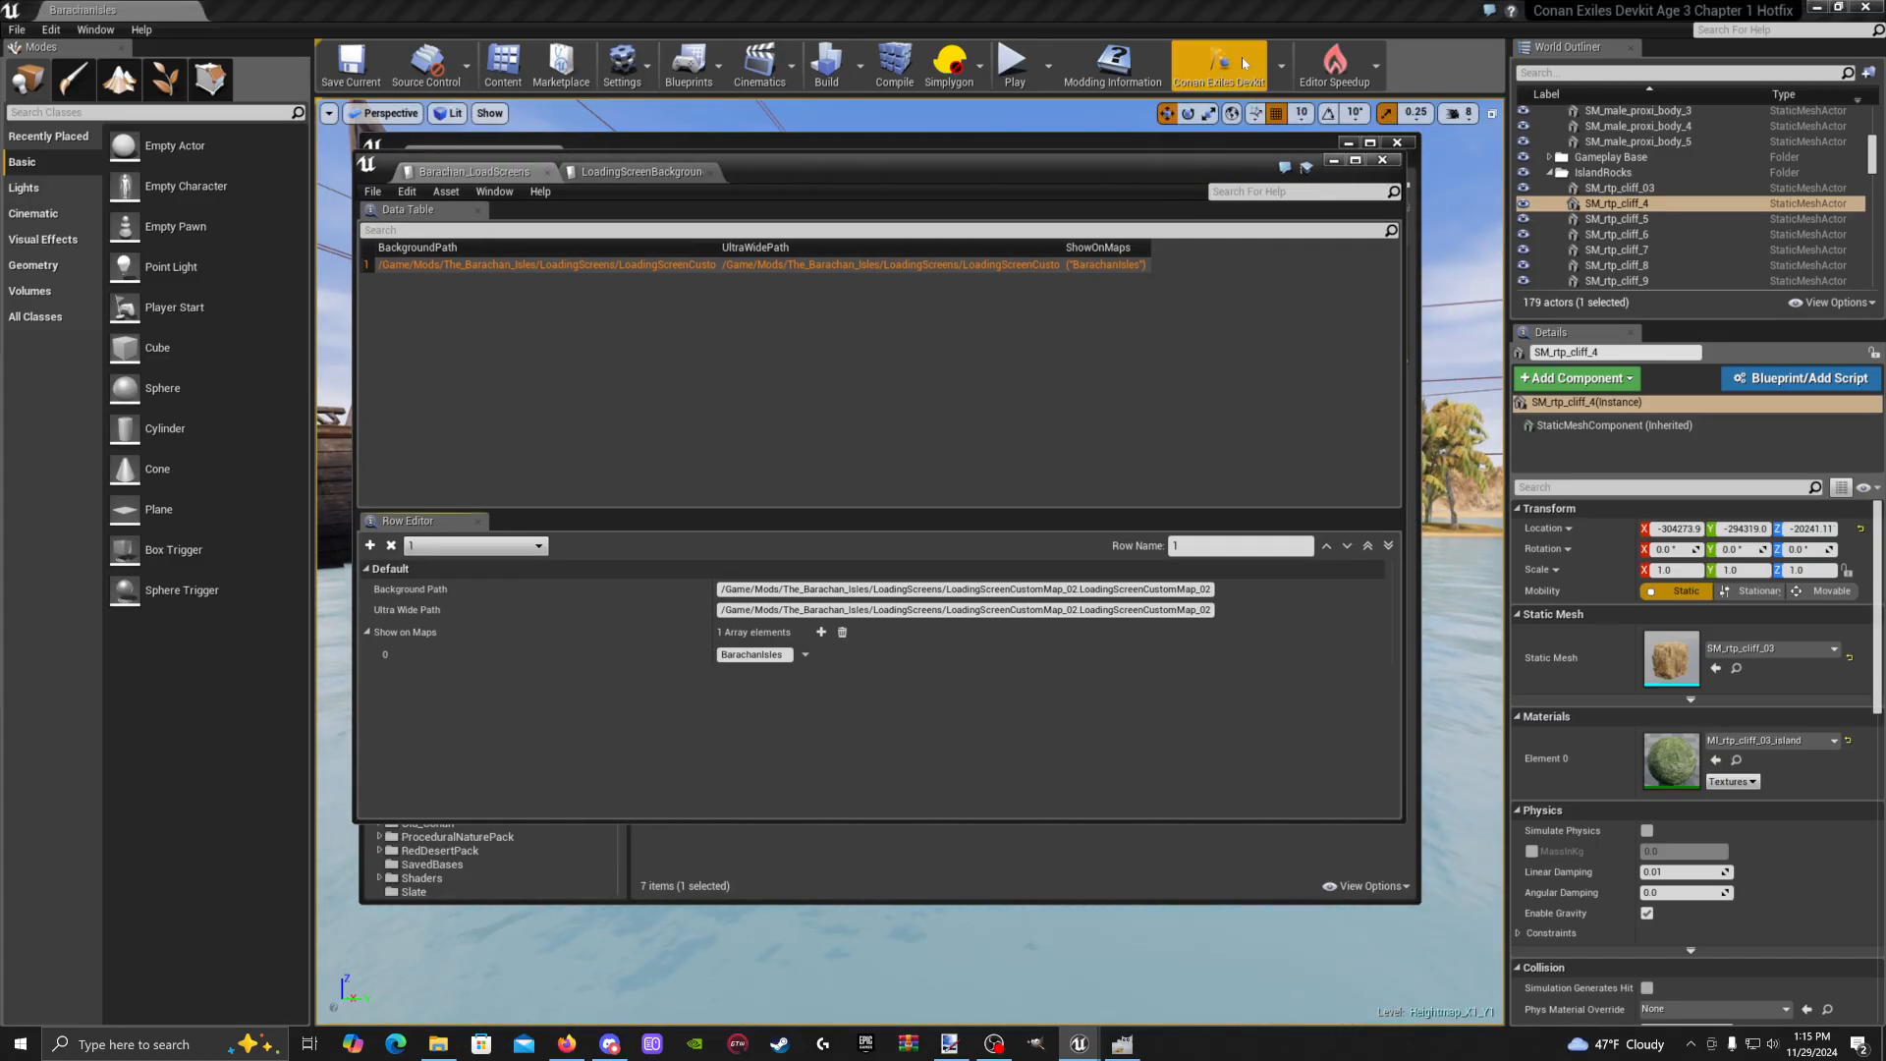
{"action": "left_click_drag", "start_coordinate": [1152, 157], "coordinate": [1170, 171]}
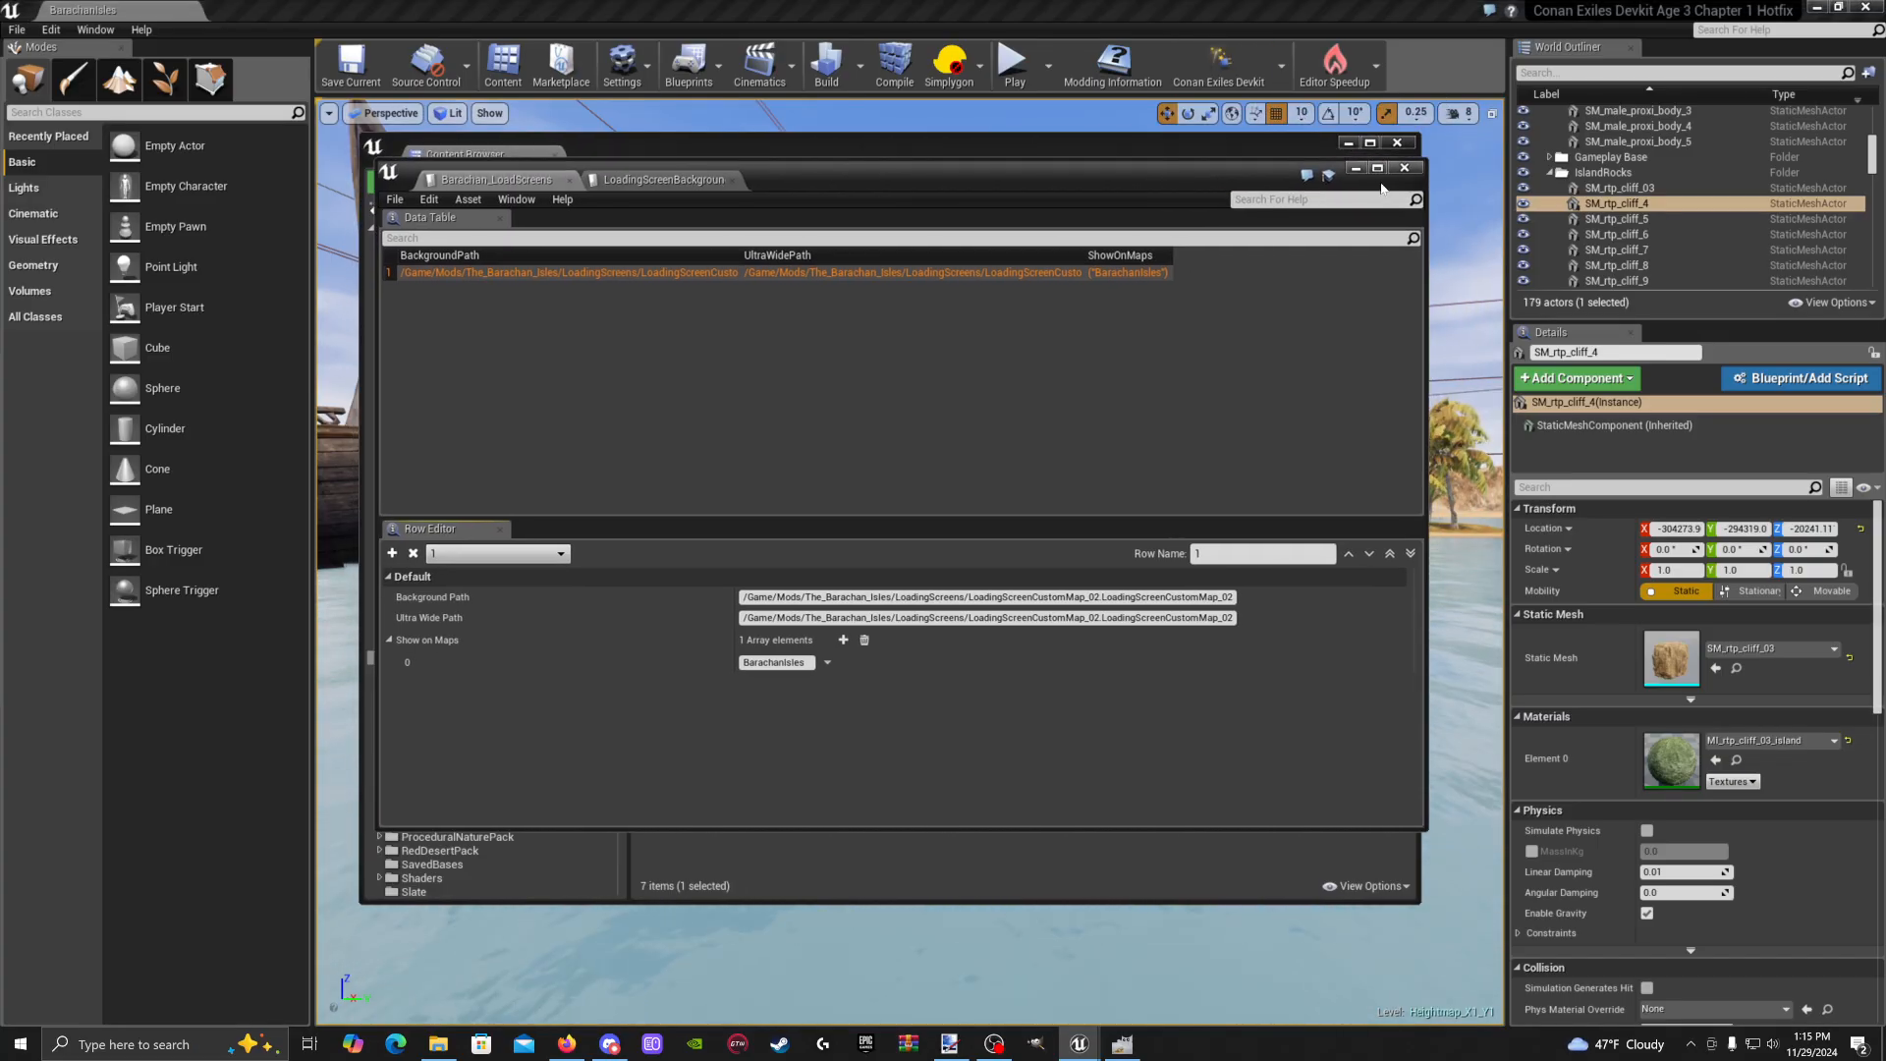
In MC_Preload, duplicate the Merge Data Tables node and chain the copy after the original
{"action": "left_click", "coordinate": [1356, 169]}
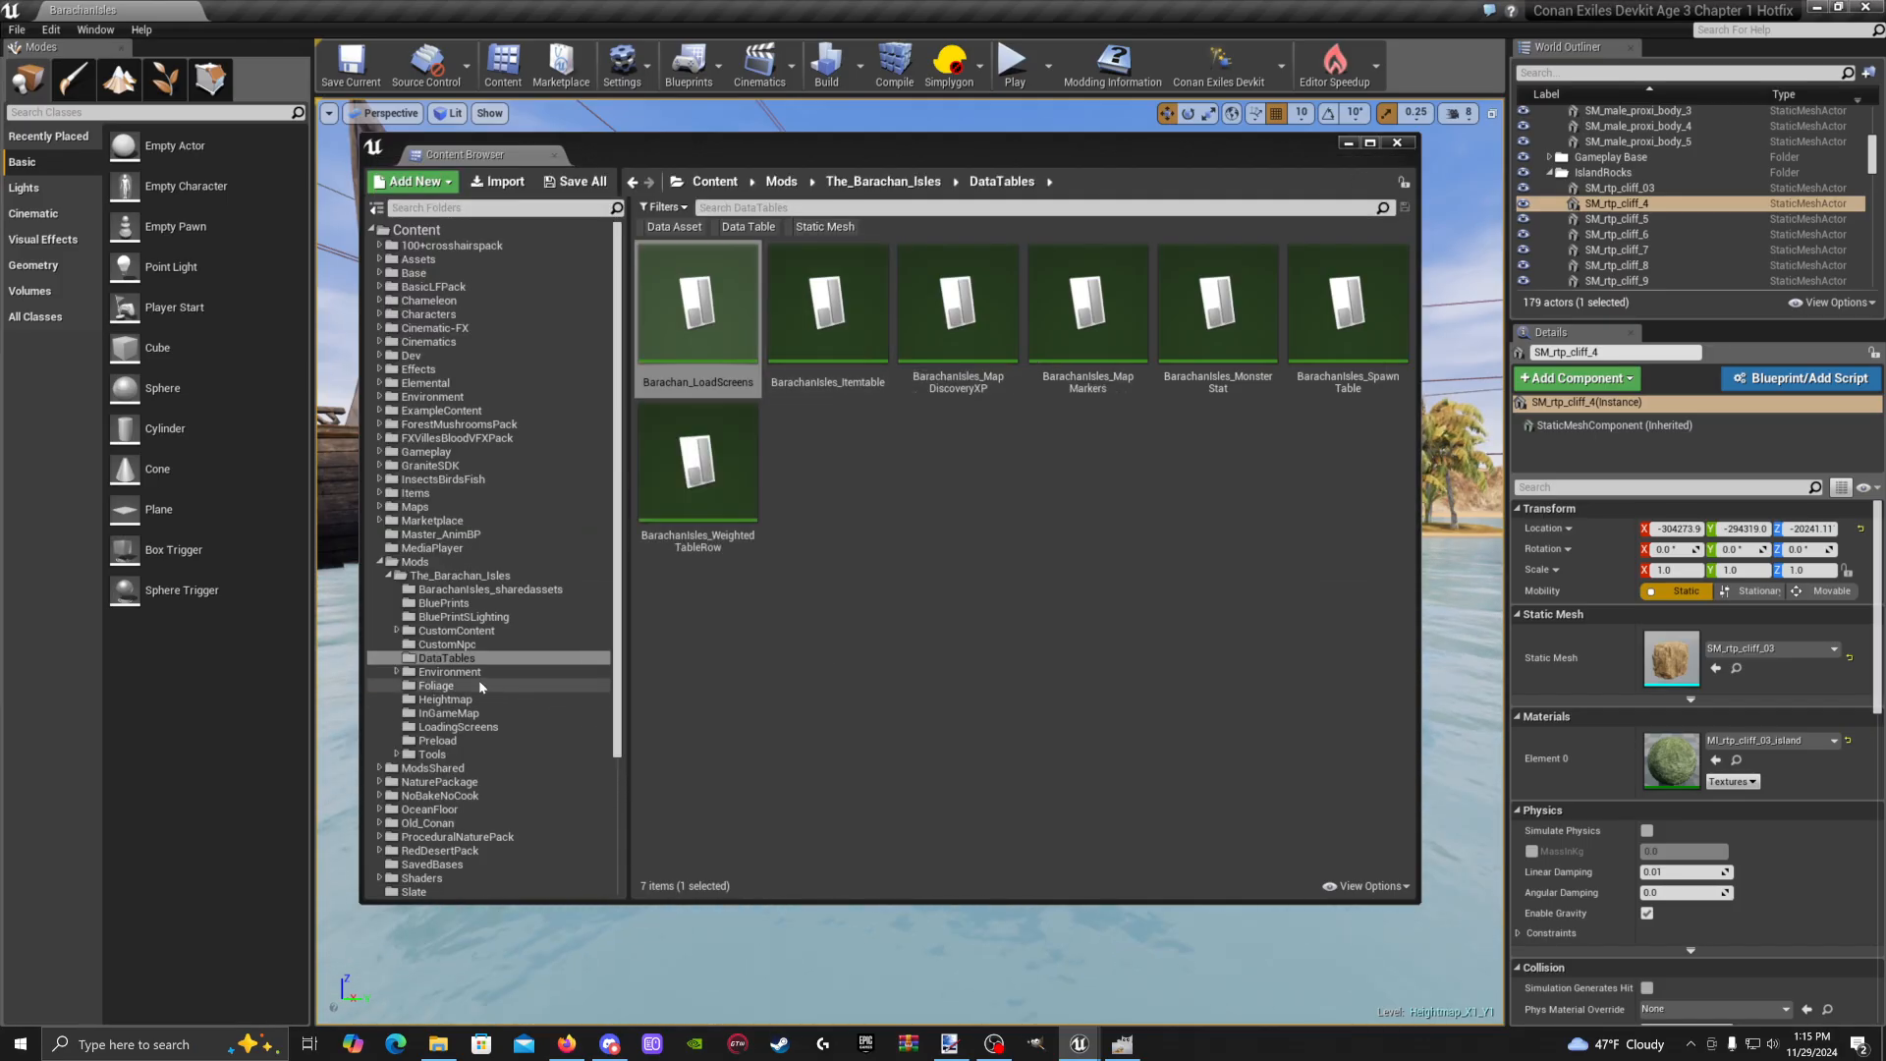
{"action": "left_click", "coordinate": [478, 742]}
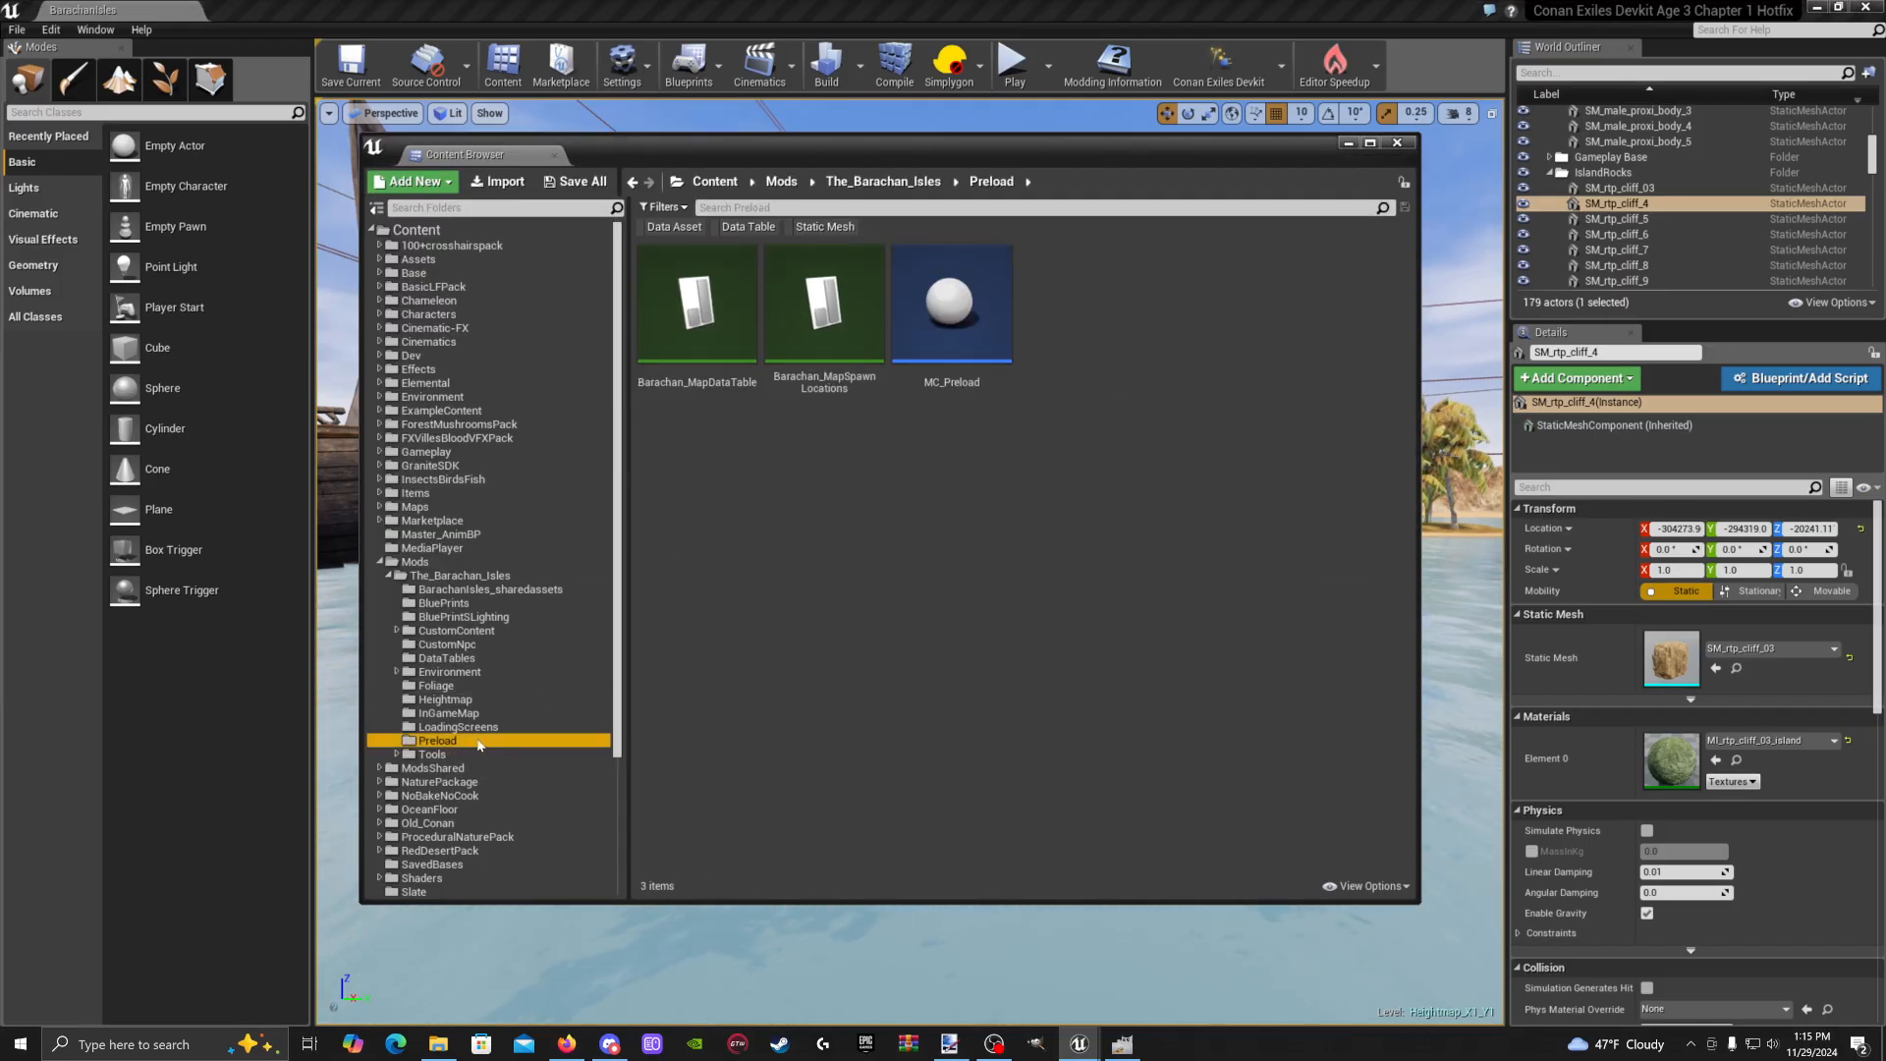
{"action": "double_click", "coordinate": [969, 346]}
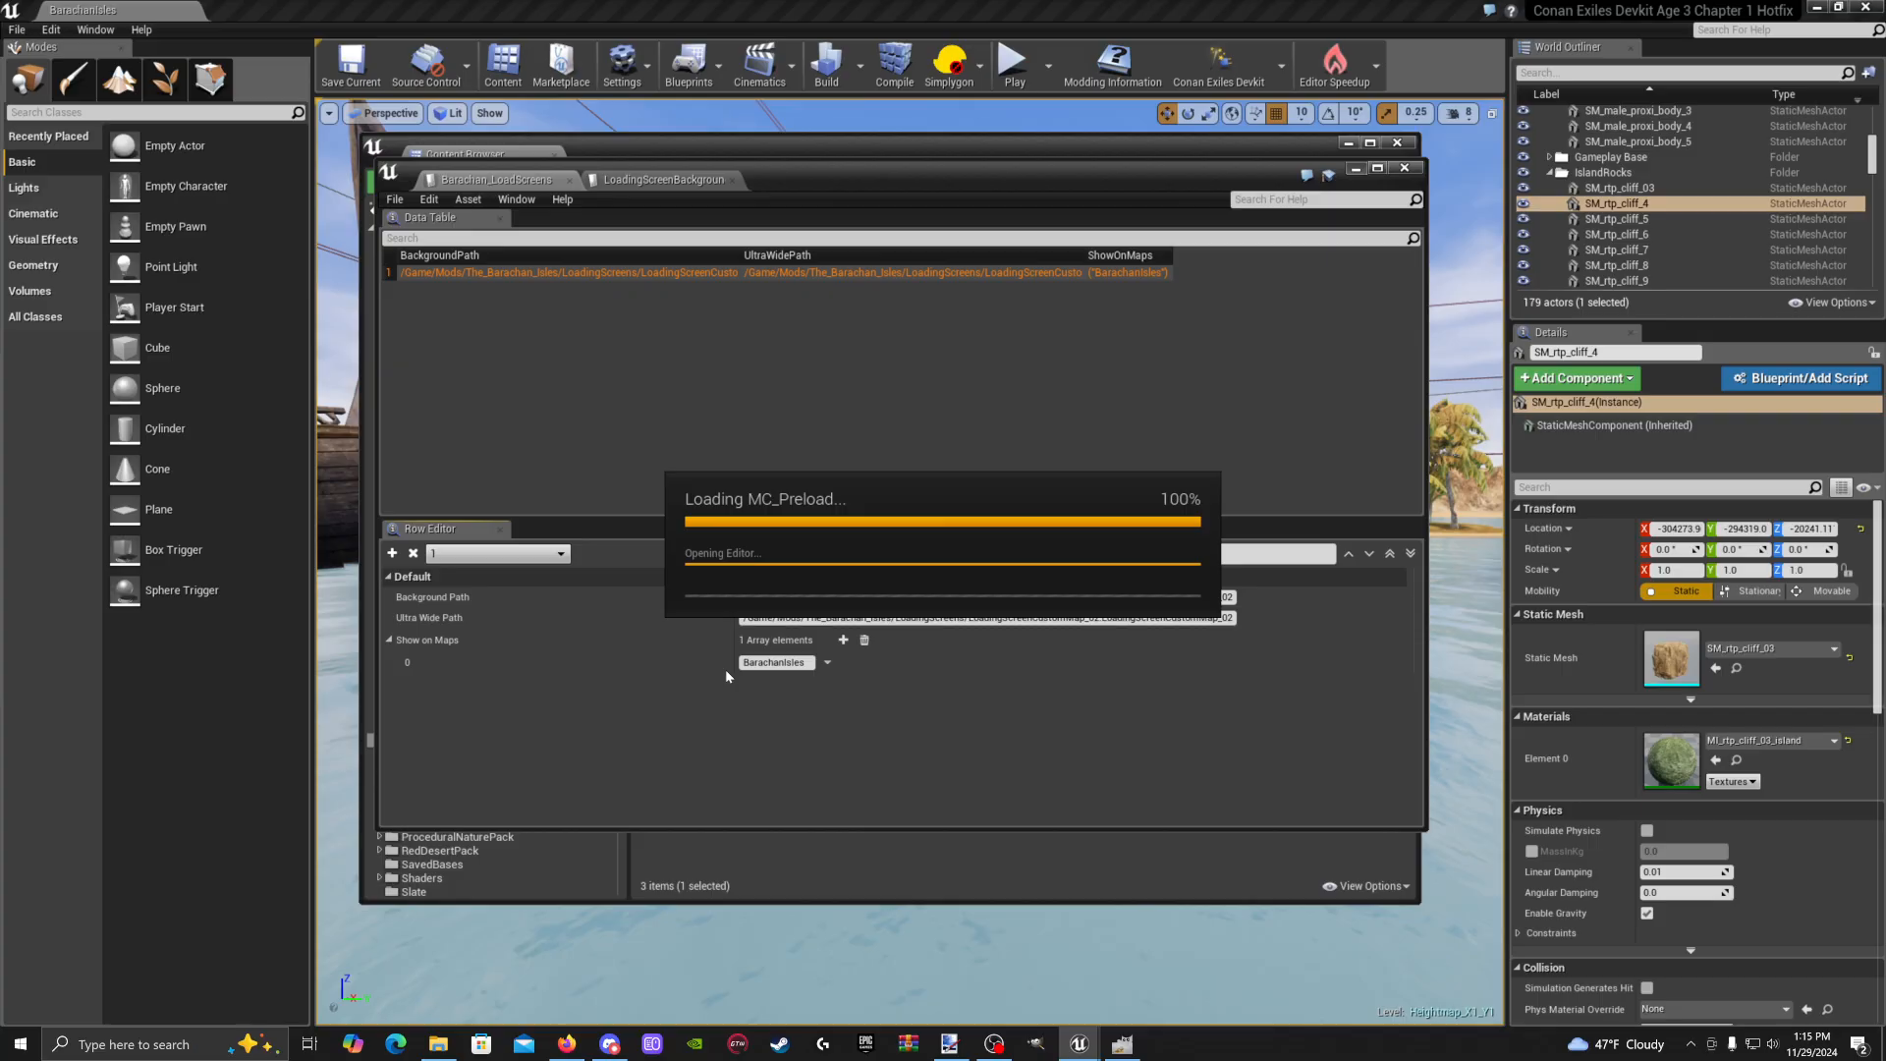
{"action": "right_click_drag", "start_coordinate": [929, 709], "coordinate": [613, 670]}
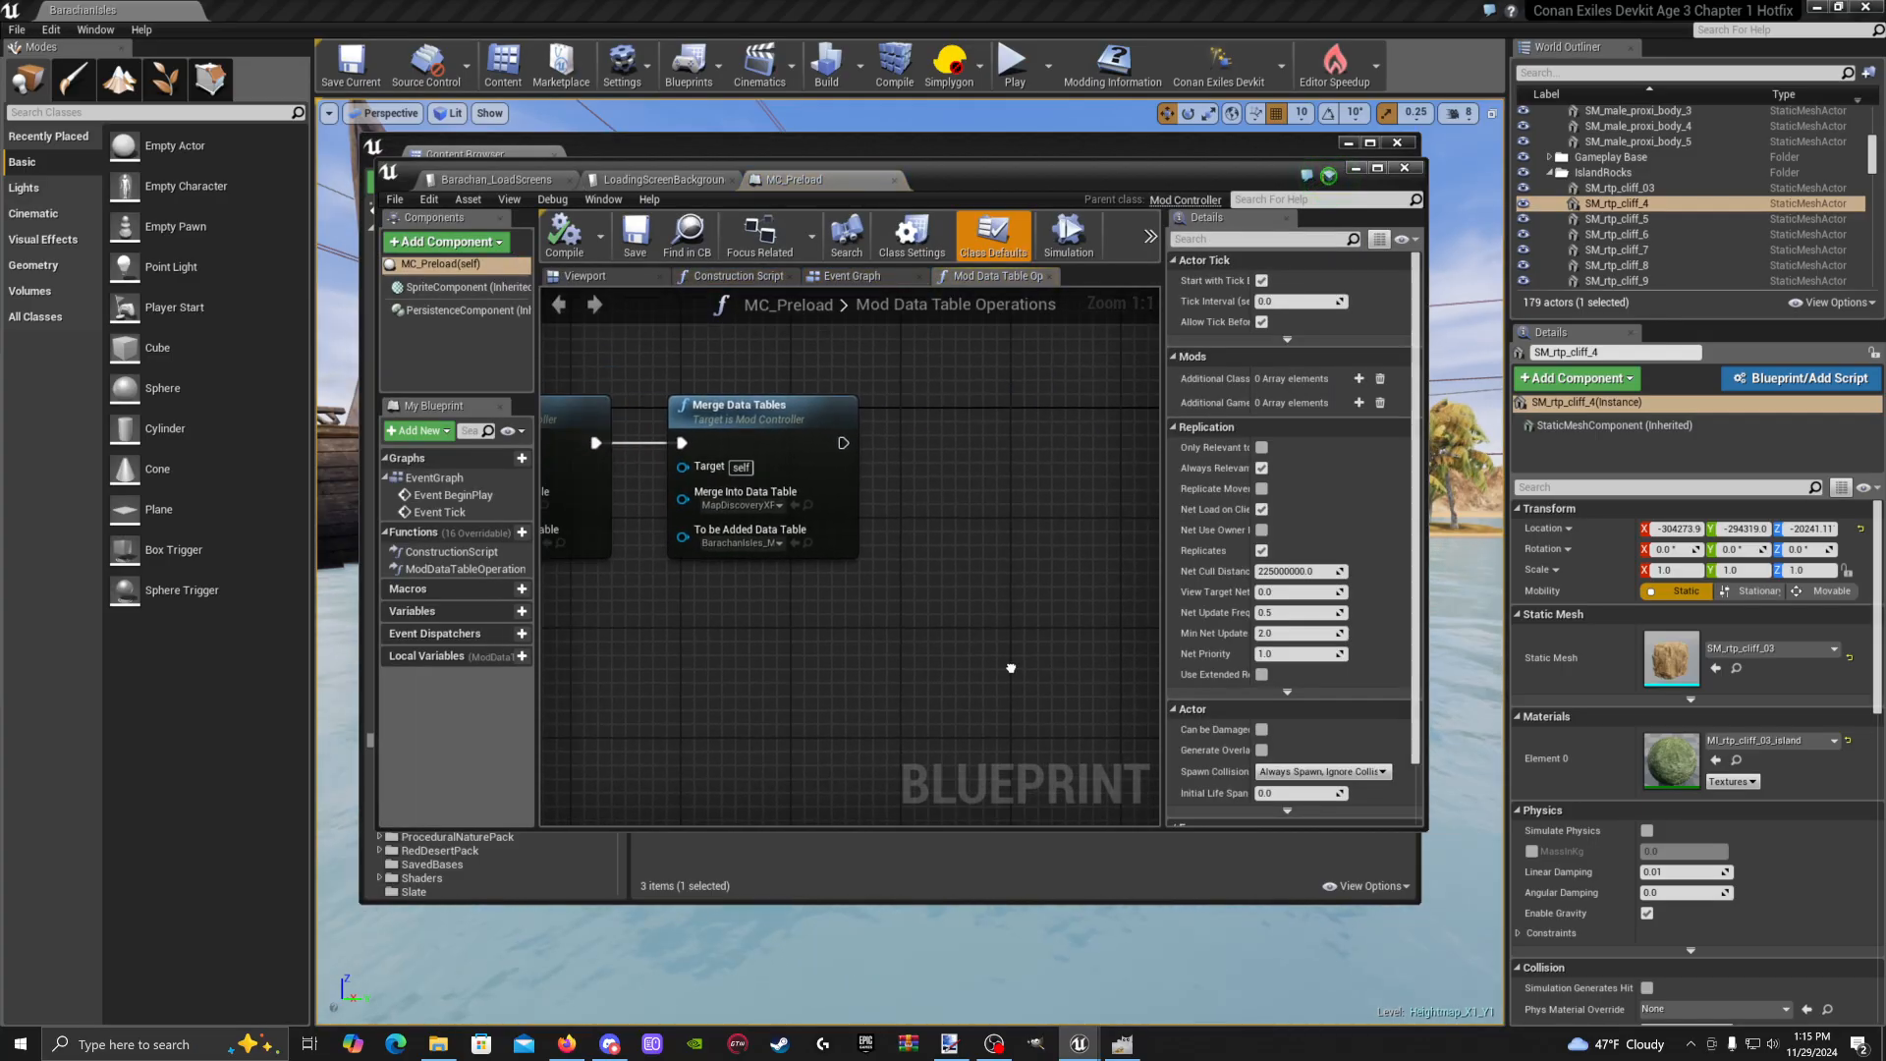
{"action": "left_click", "coordinate": [842, 505]}
{"action": "key", "text": "ctrl+c"}
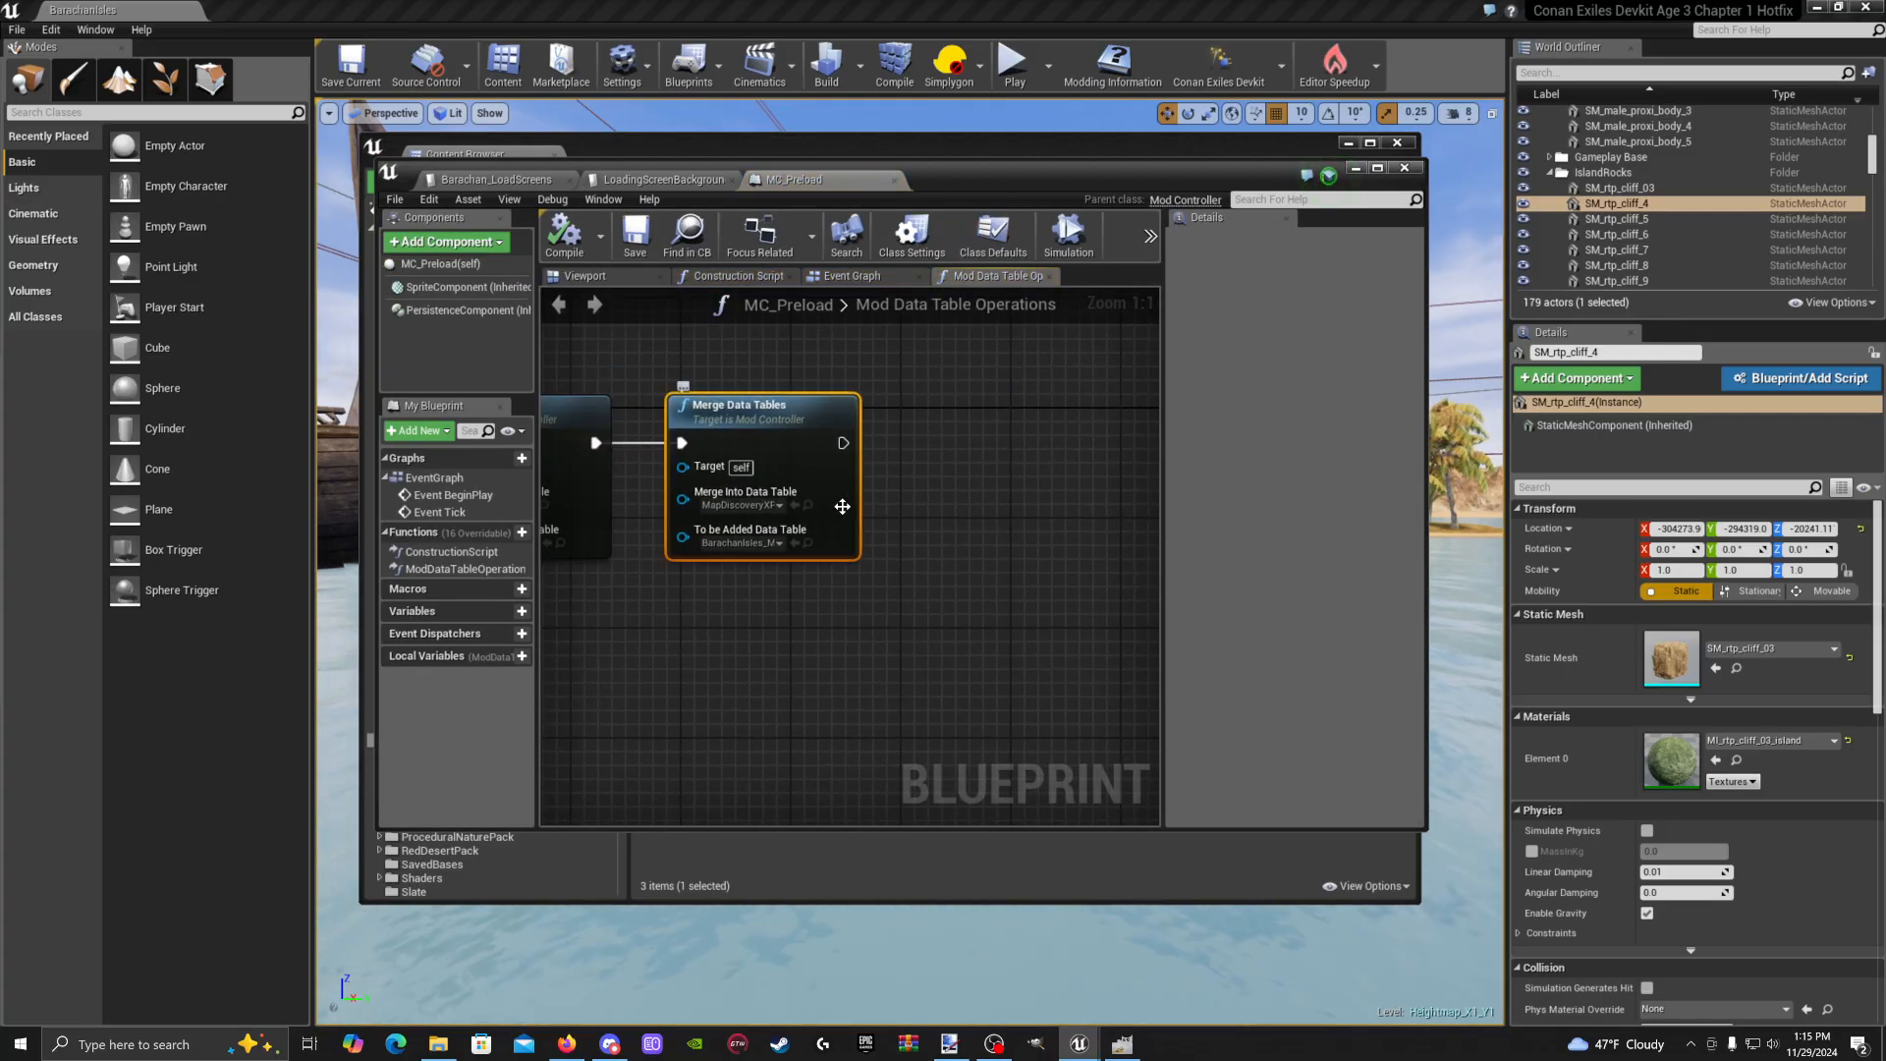
{"action": "key", "text": "ctrl+v"}
{"action": "left_click_drag", "start_coordinate": [929, 537], "coordinate": [1004, 442]}
{"action": "left_click_drag", "start_coordinate": [843, 443], "coordinate": [930, 456]}
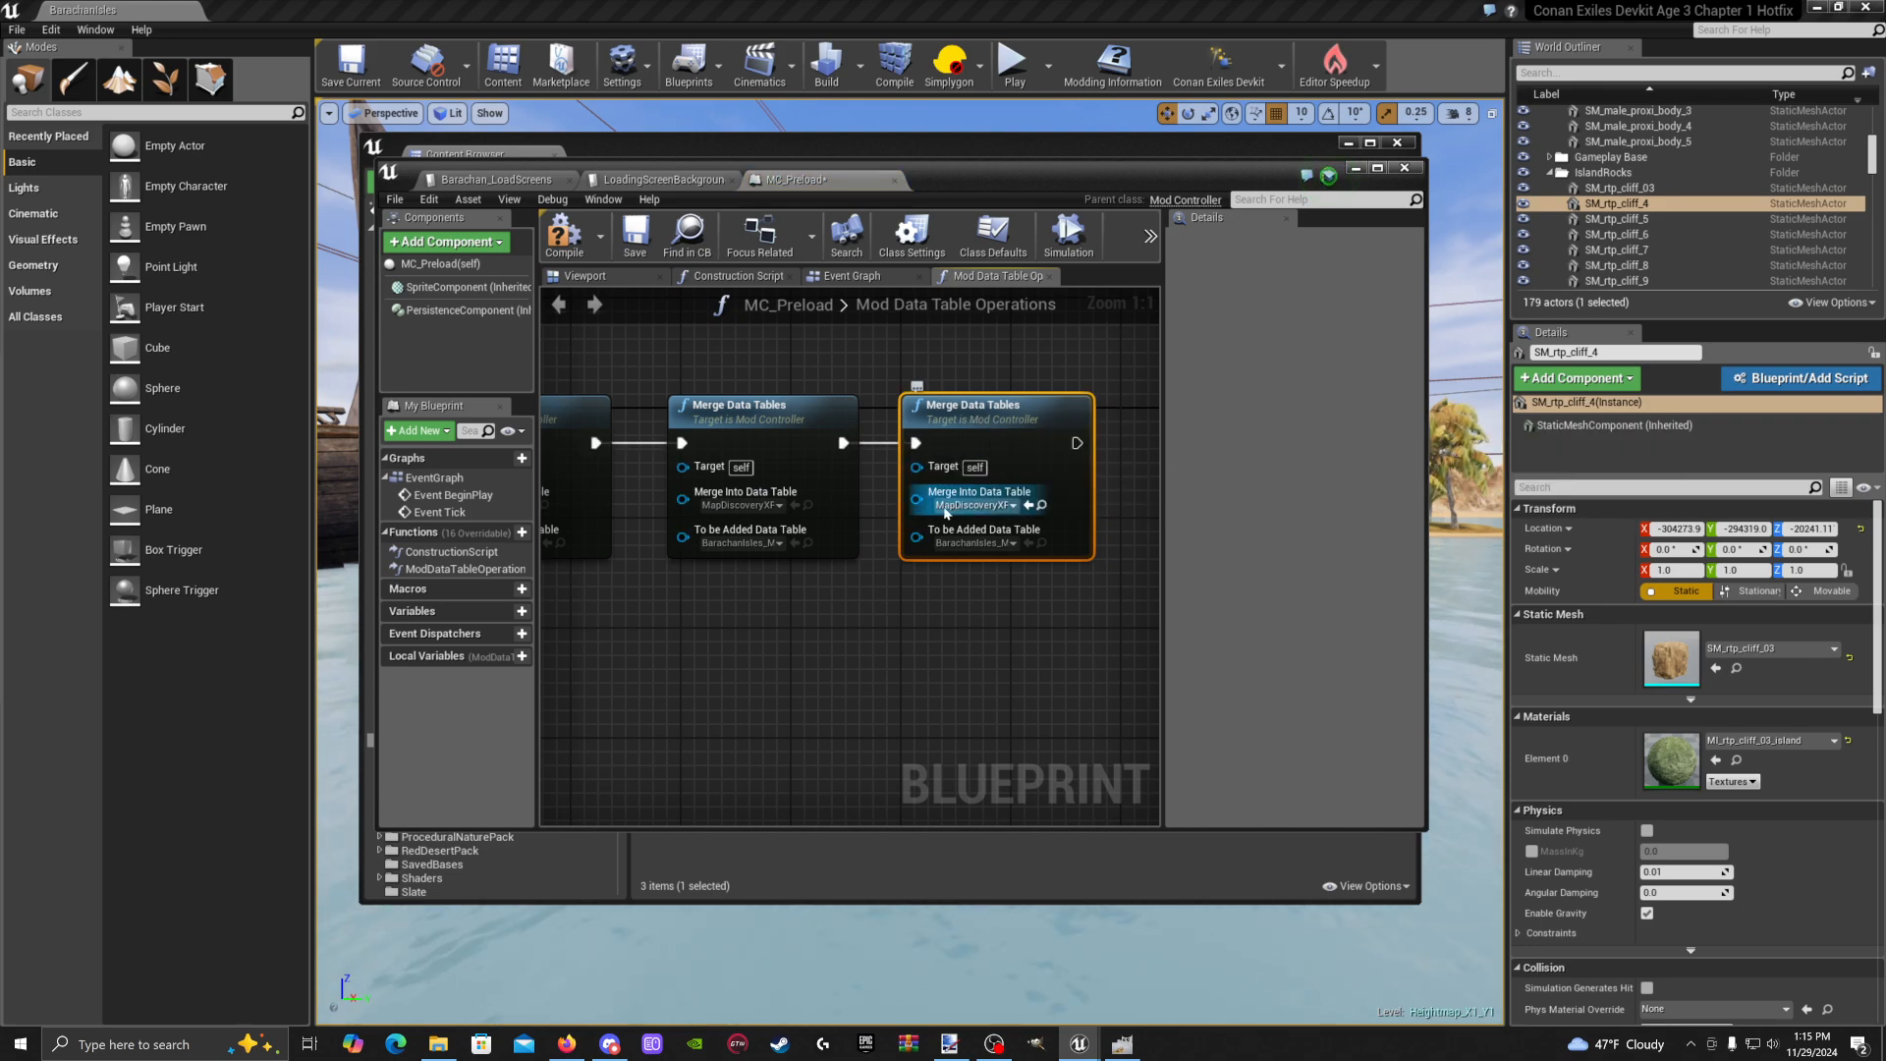
Set the new node's Merge Into to LoadingScreenBackgroundDataTable and To Be Added to Barachan_LoadScreens
{"action": "left_click", "coordinate": [977, 505]}
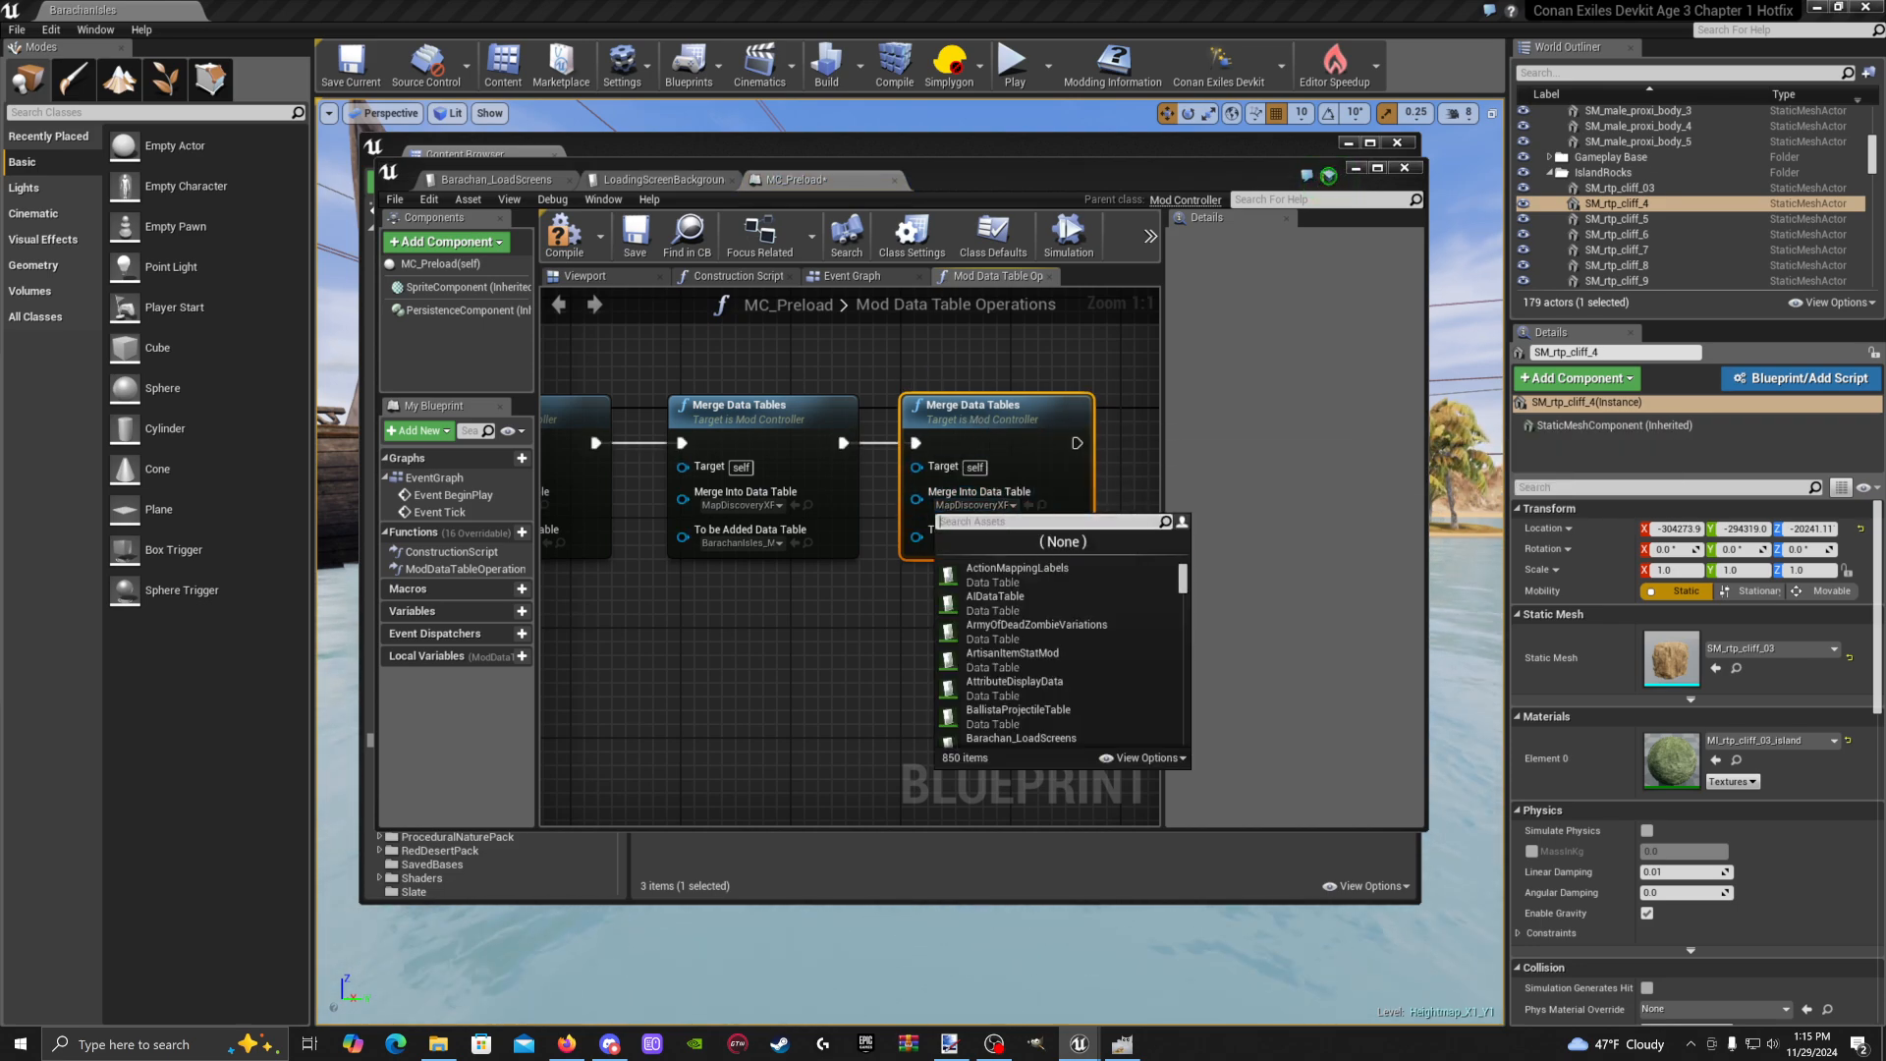
{"action": "type", "text": "loadi"}
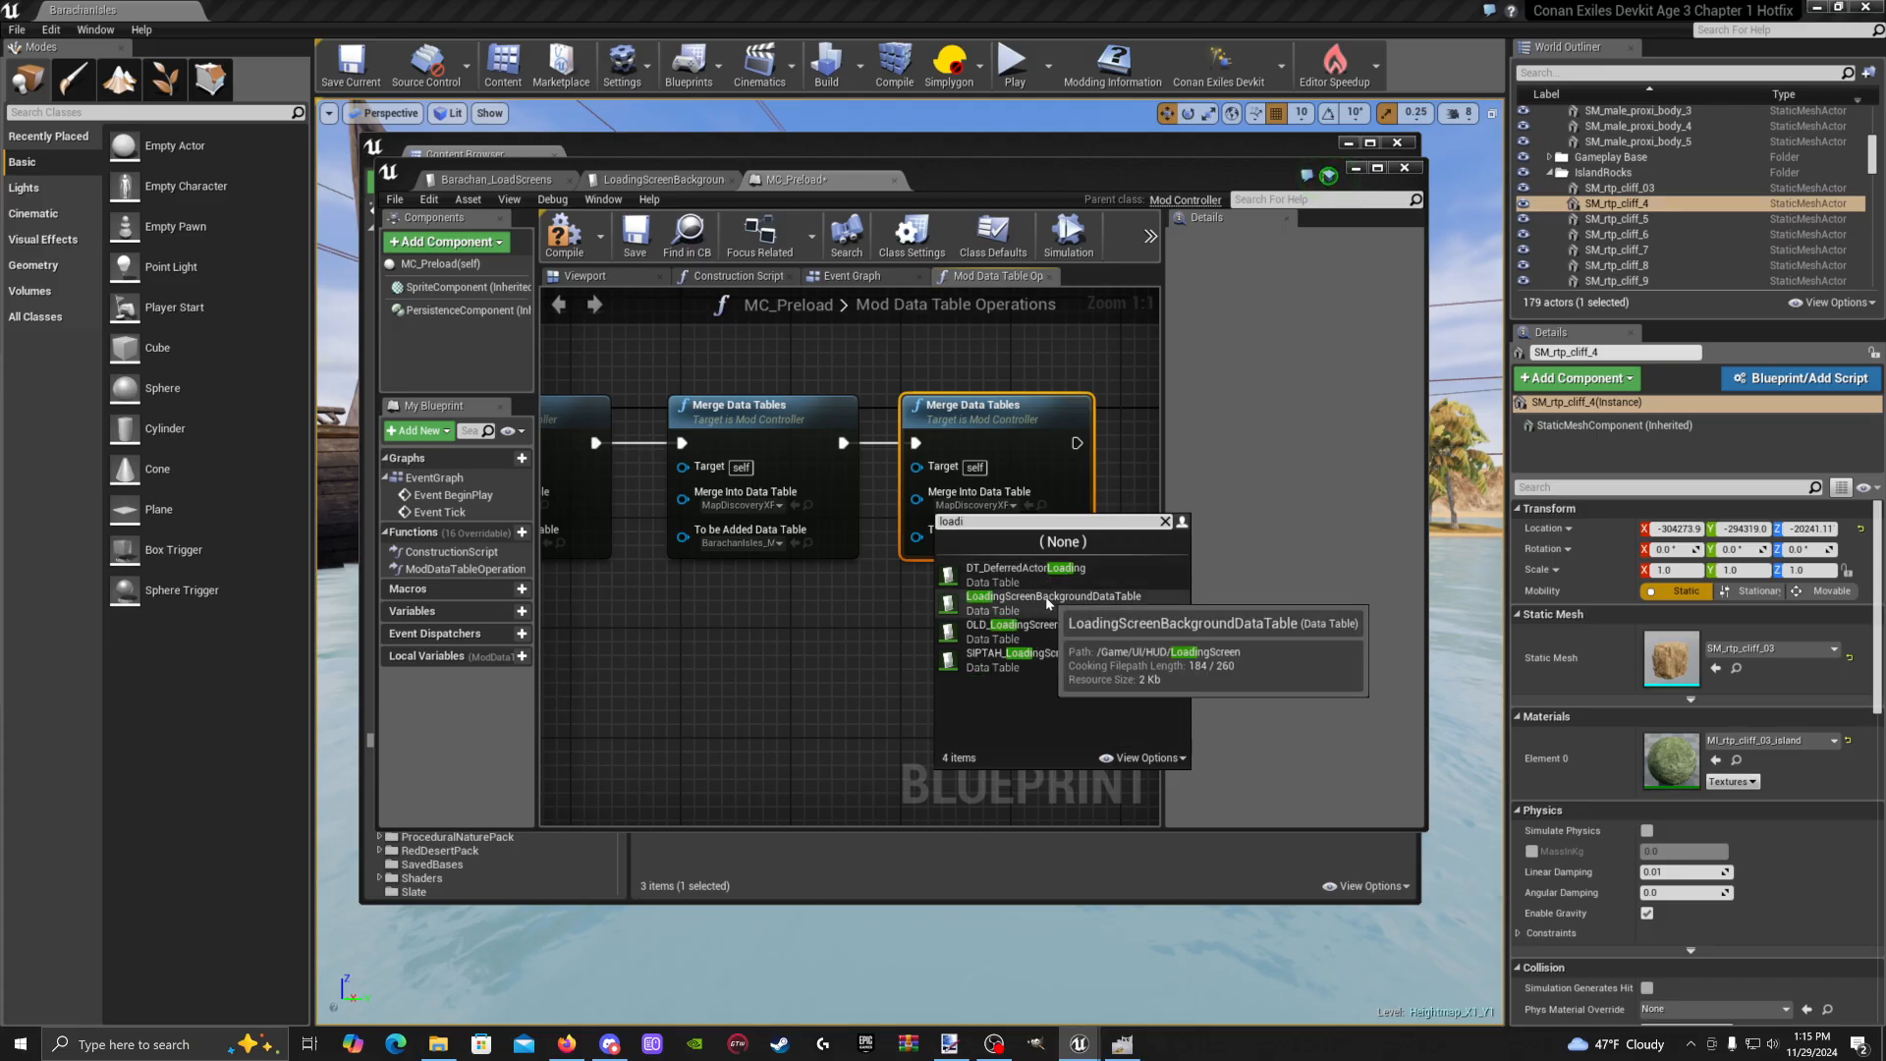
{"action": "left_click", "coordinate": [1110, 601]}
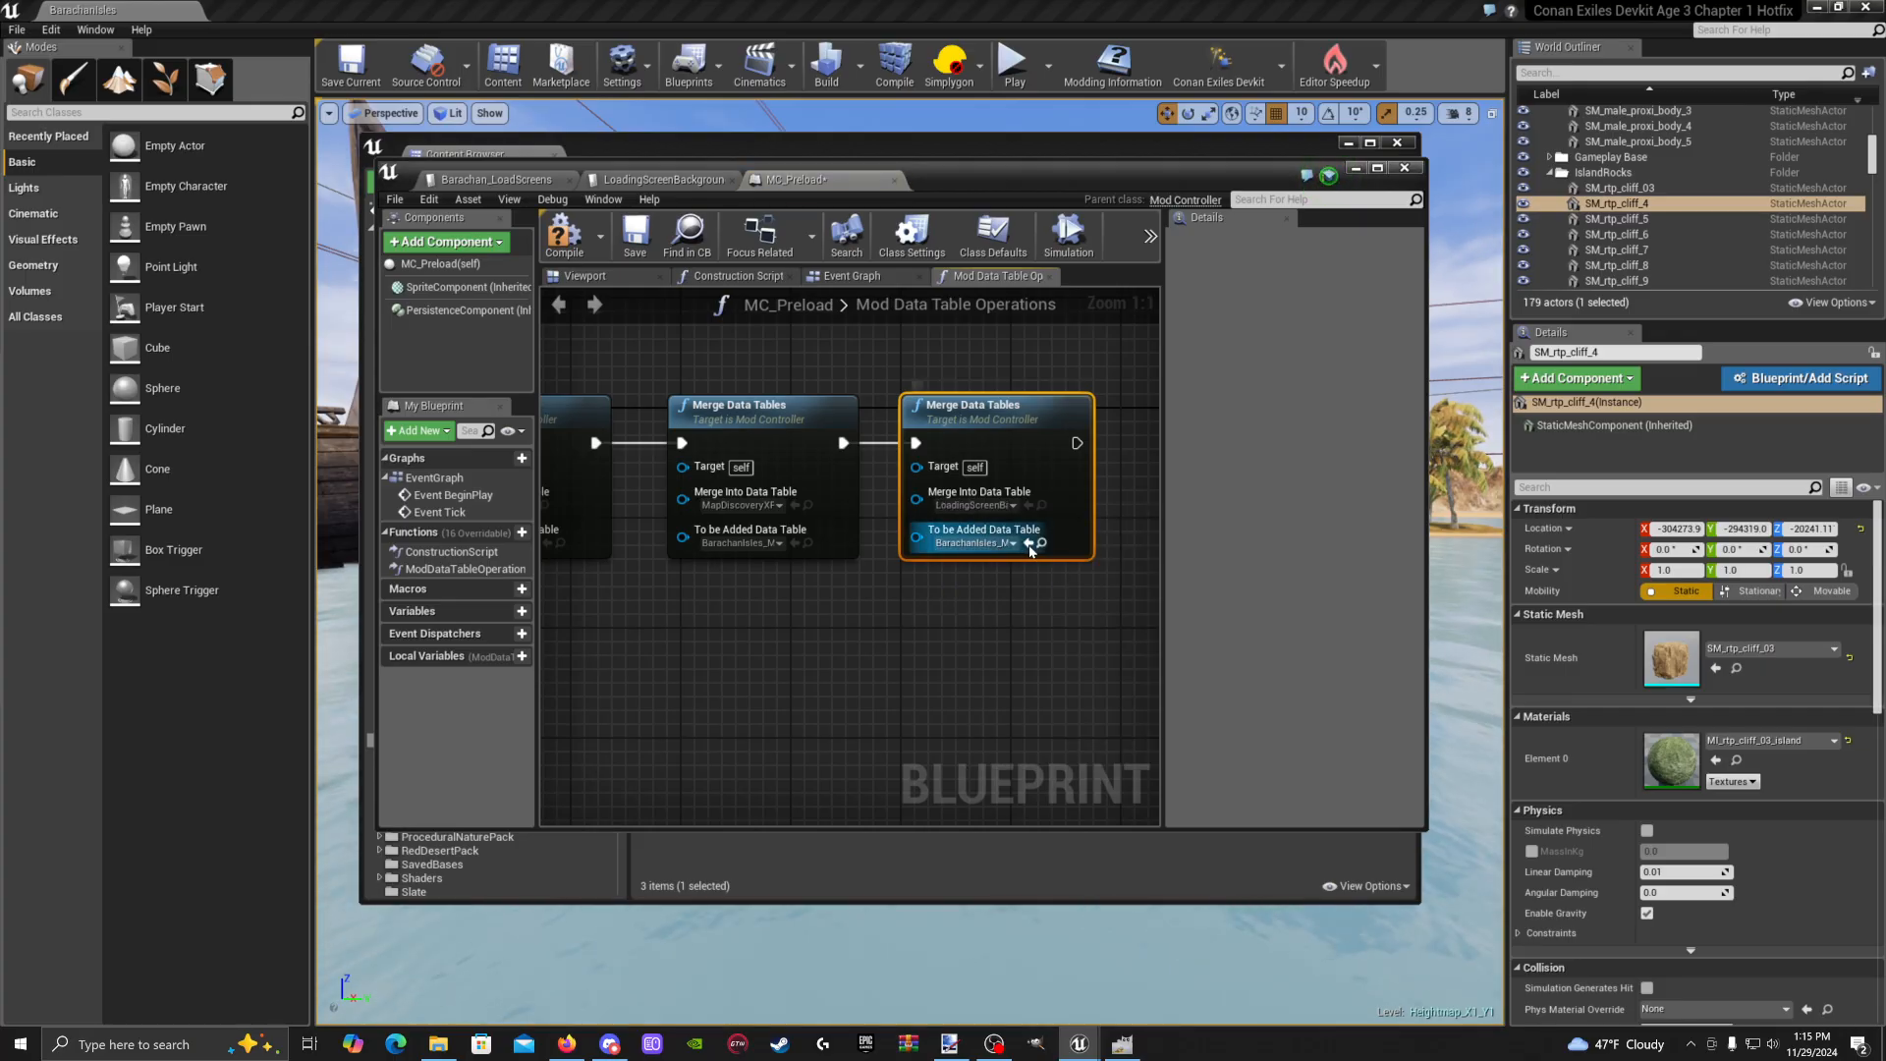
{"action": "left_click", "coordinate": [1010, 543]}
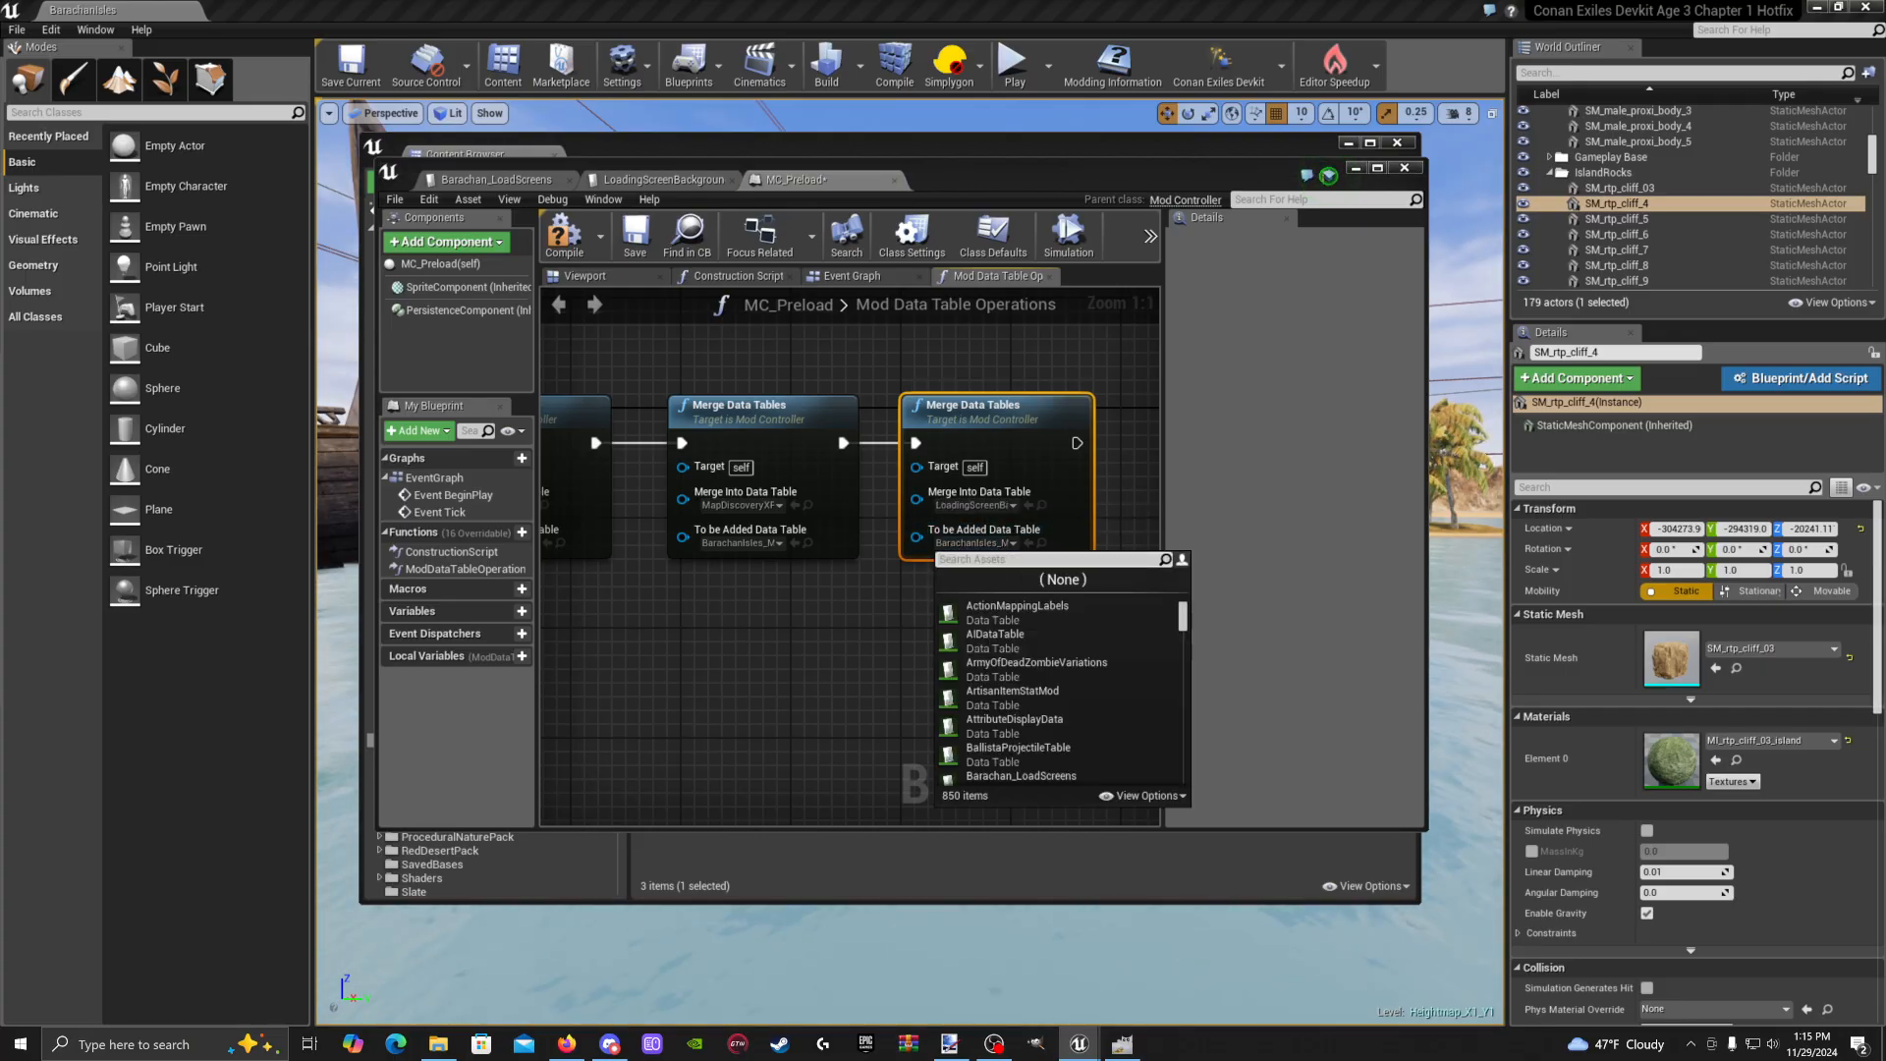
{"action": "type", "text": "barachan"}
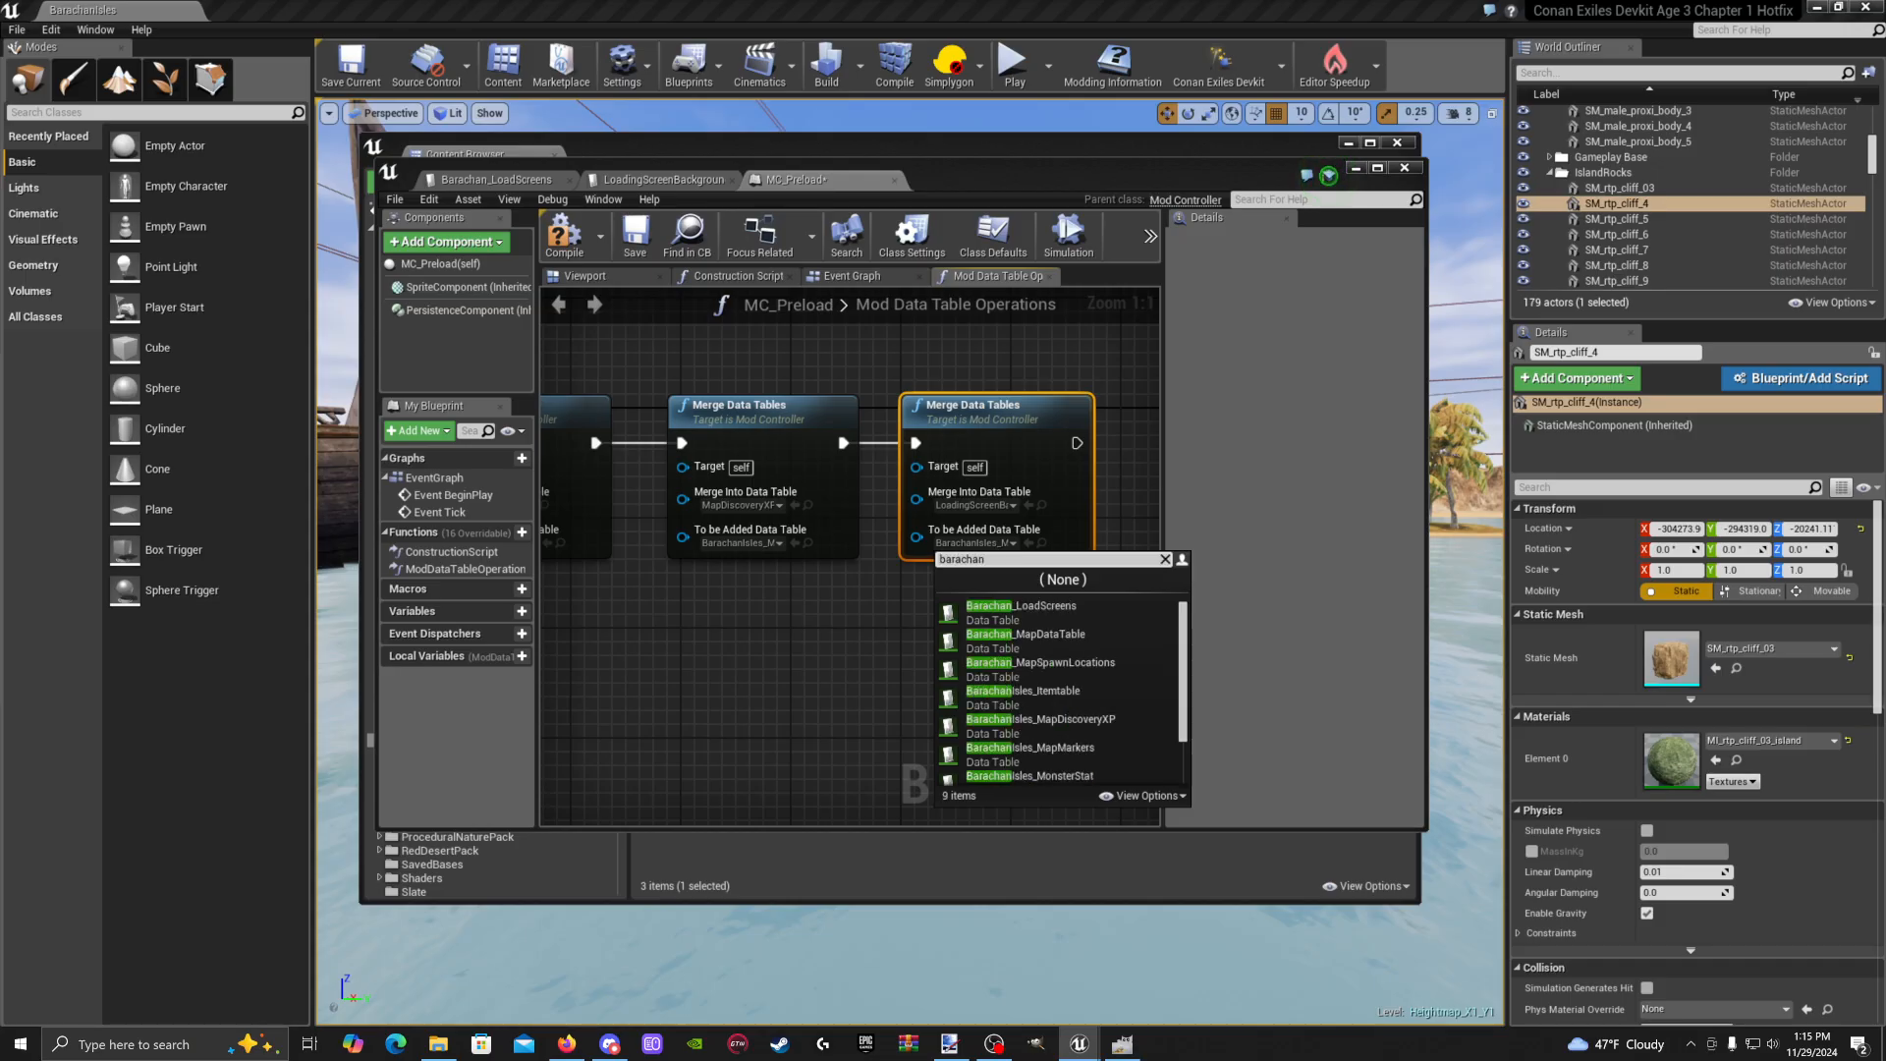
{"action": "left_click", "coordinate": [1039, 619]}
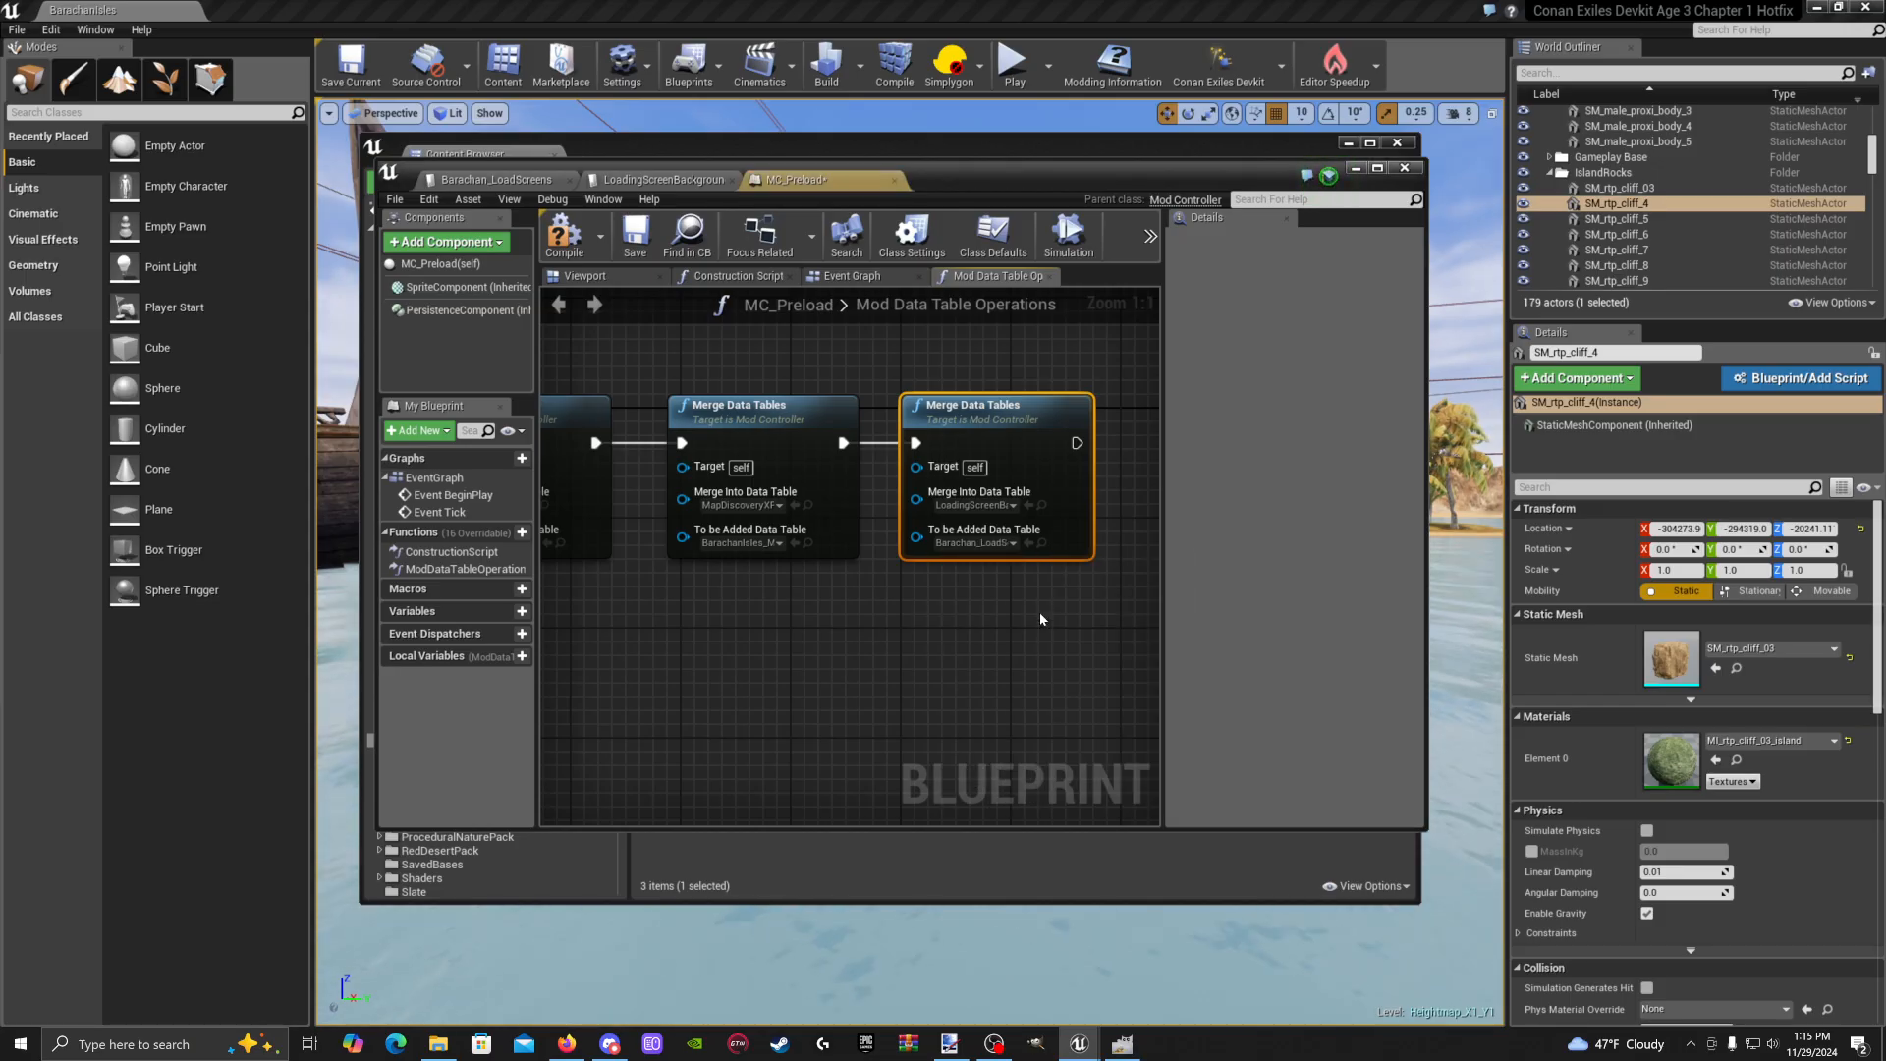
Compile and save the MC_Preload blueprint, then minimize its editor
{"action": "left_click", "coordinate": [581, 259]}
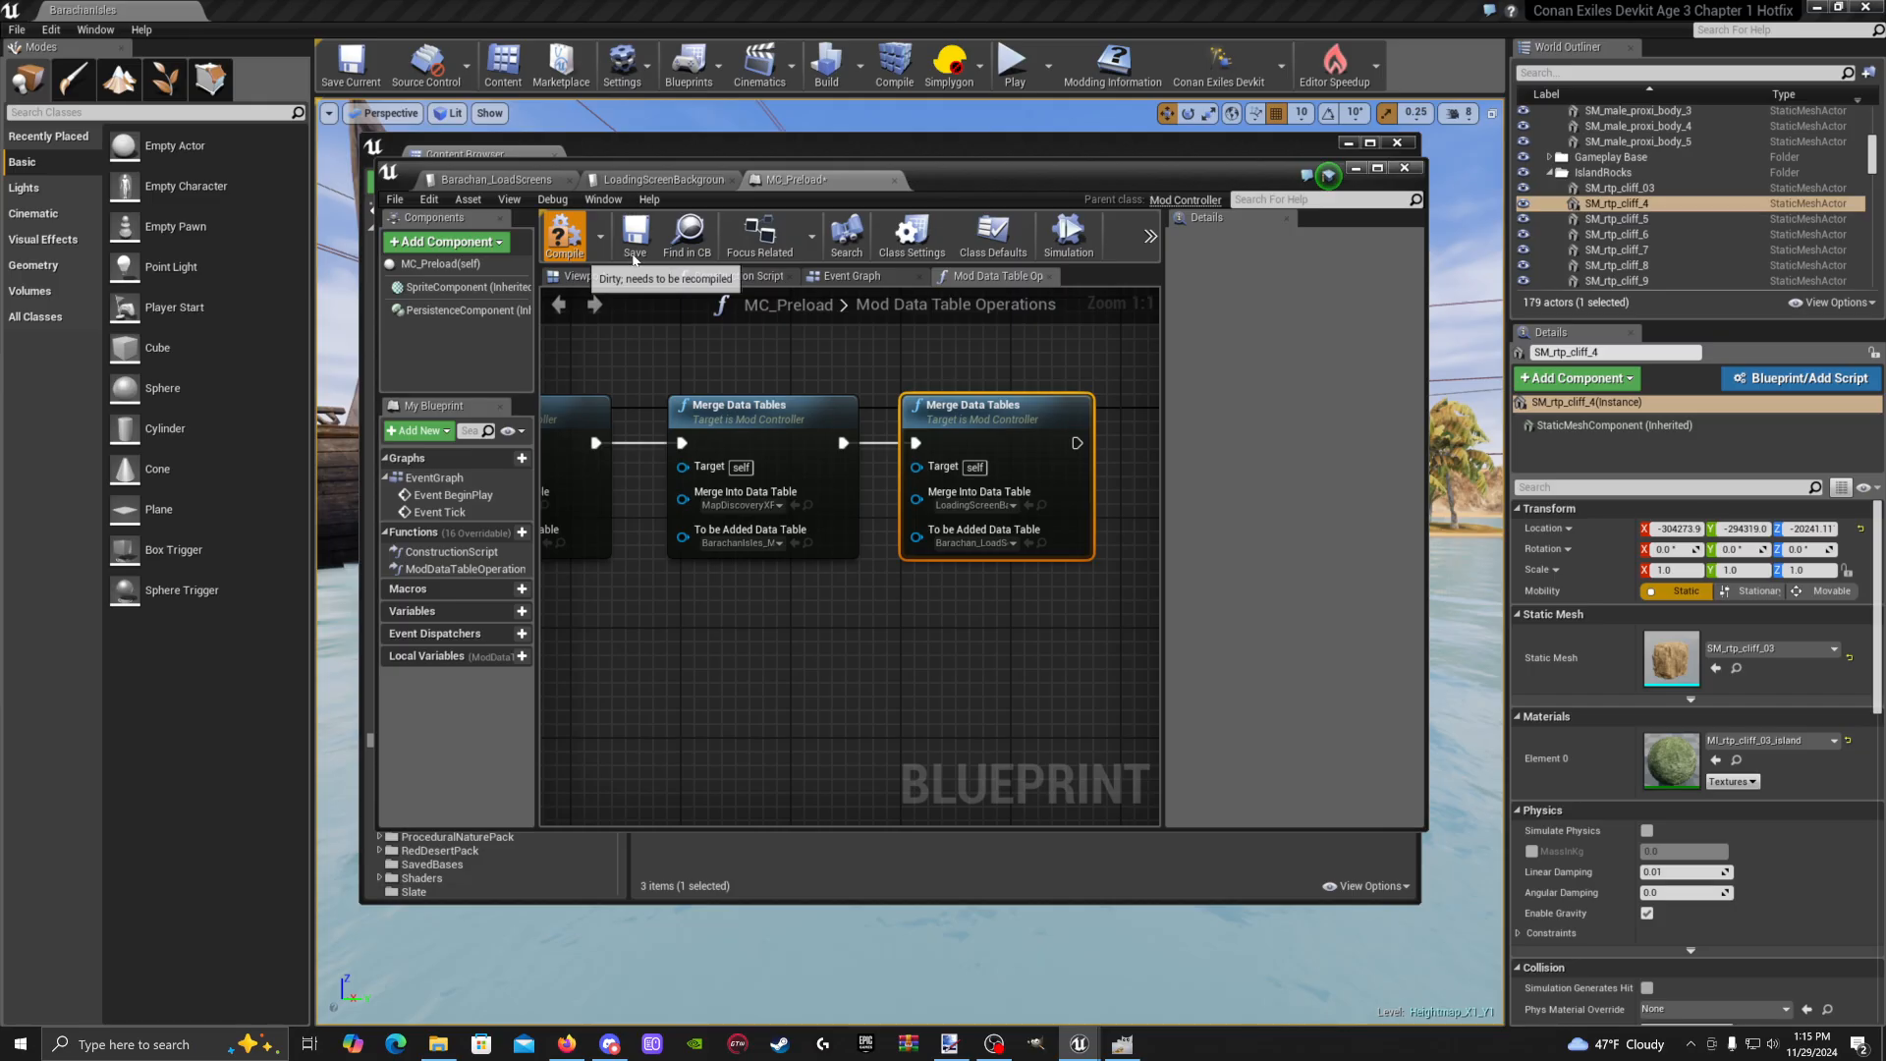
{"action": "left_click", "coordinate": [633, 254]}
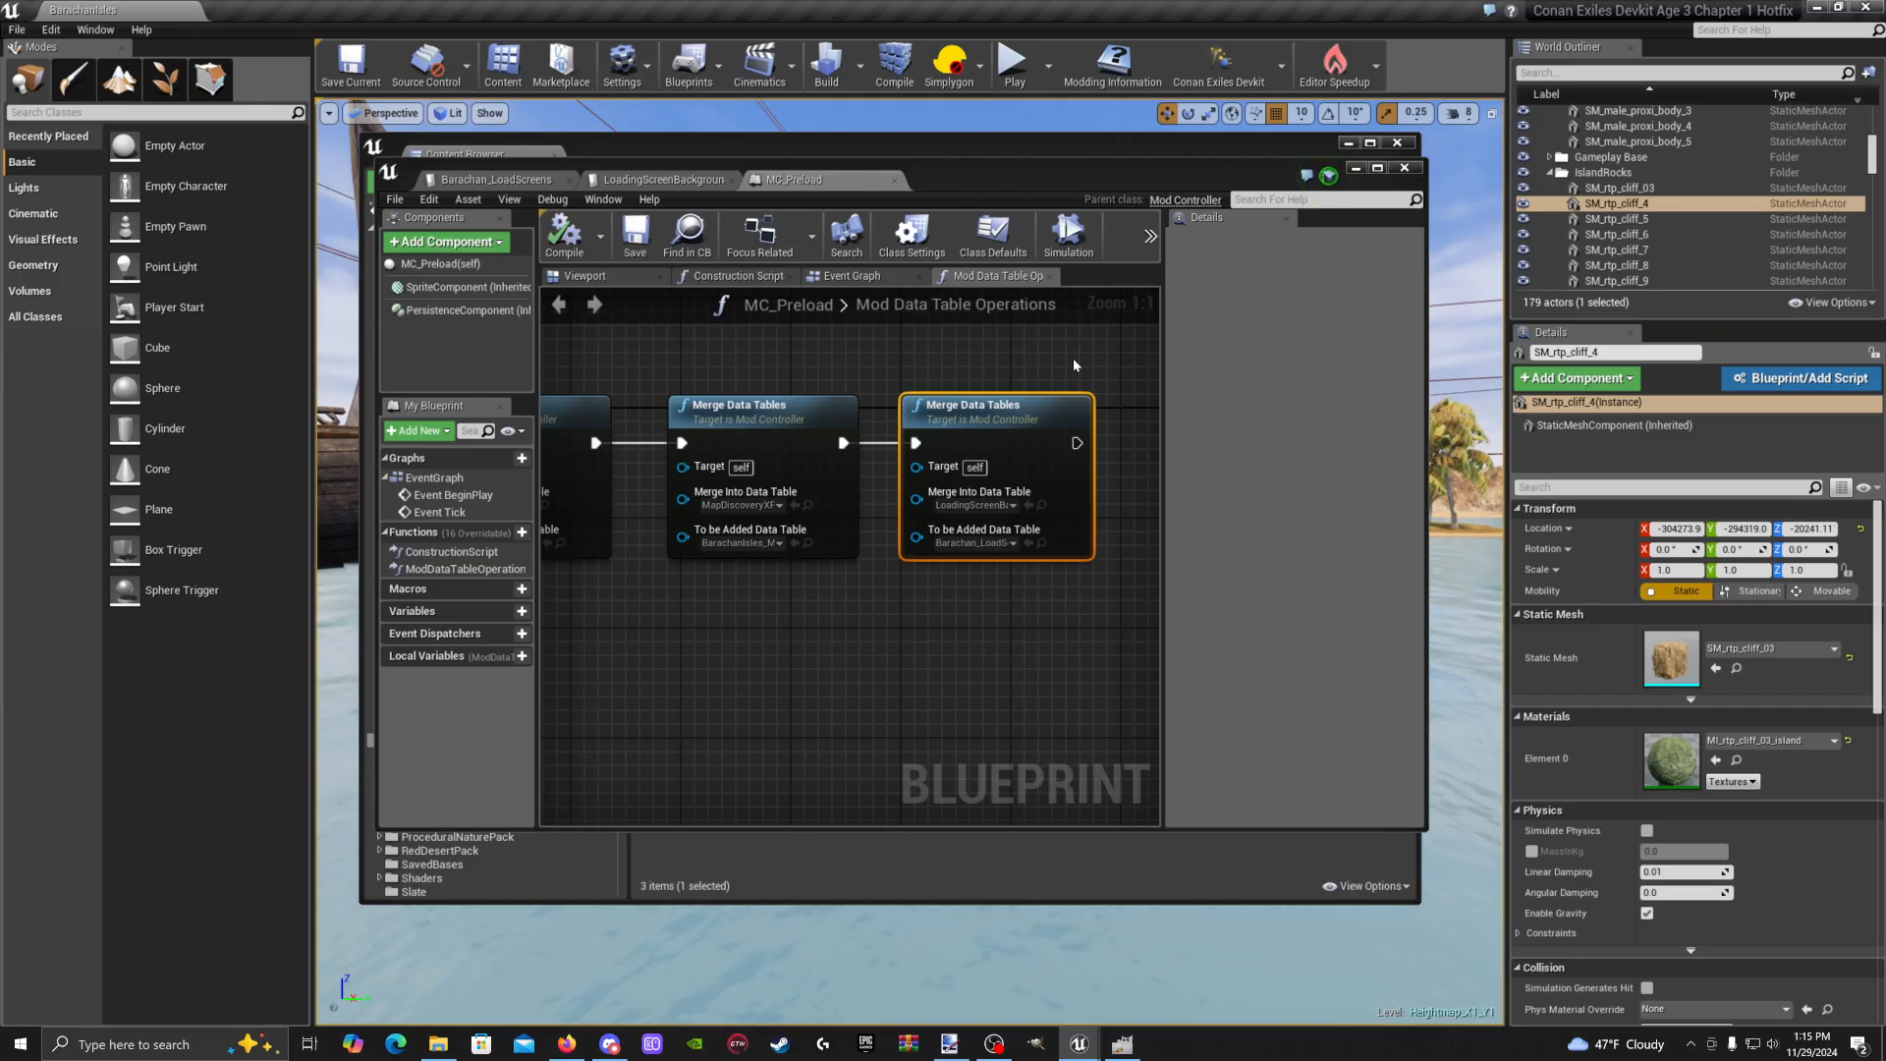
{"action": "left_click_drag", "start_coordinate": [1208, 170], "coordinate": [1180, 191]}
{"action": "left_click", "coordinate": [1333, 188]}
Open LoadingScreenCustomMap_02 from The_Barachan_Isles > LoadingScreens, save it, then close the texture editor and Content Browser
{"action": "left_click", "coordinate": [1015, 440]}
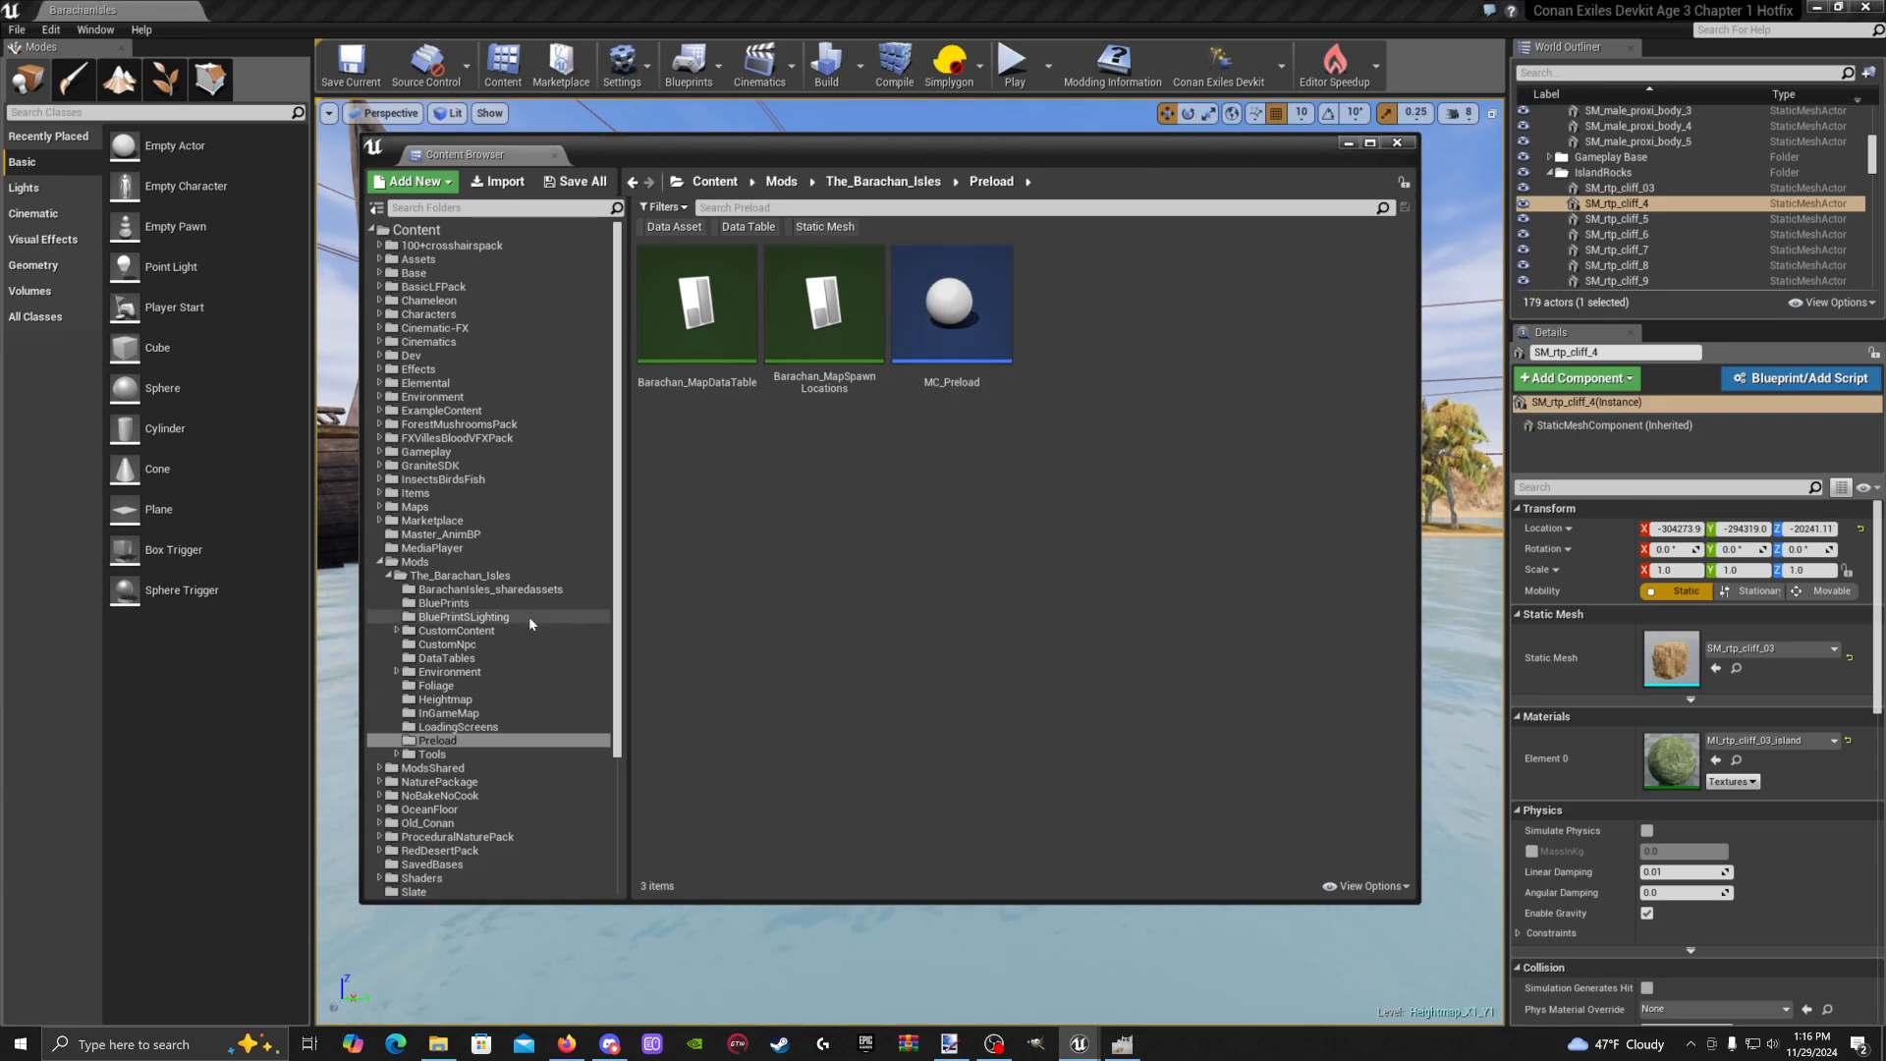
{"action": "left_click", "coordinate": [461, 575]}
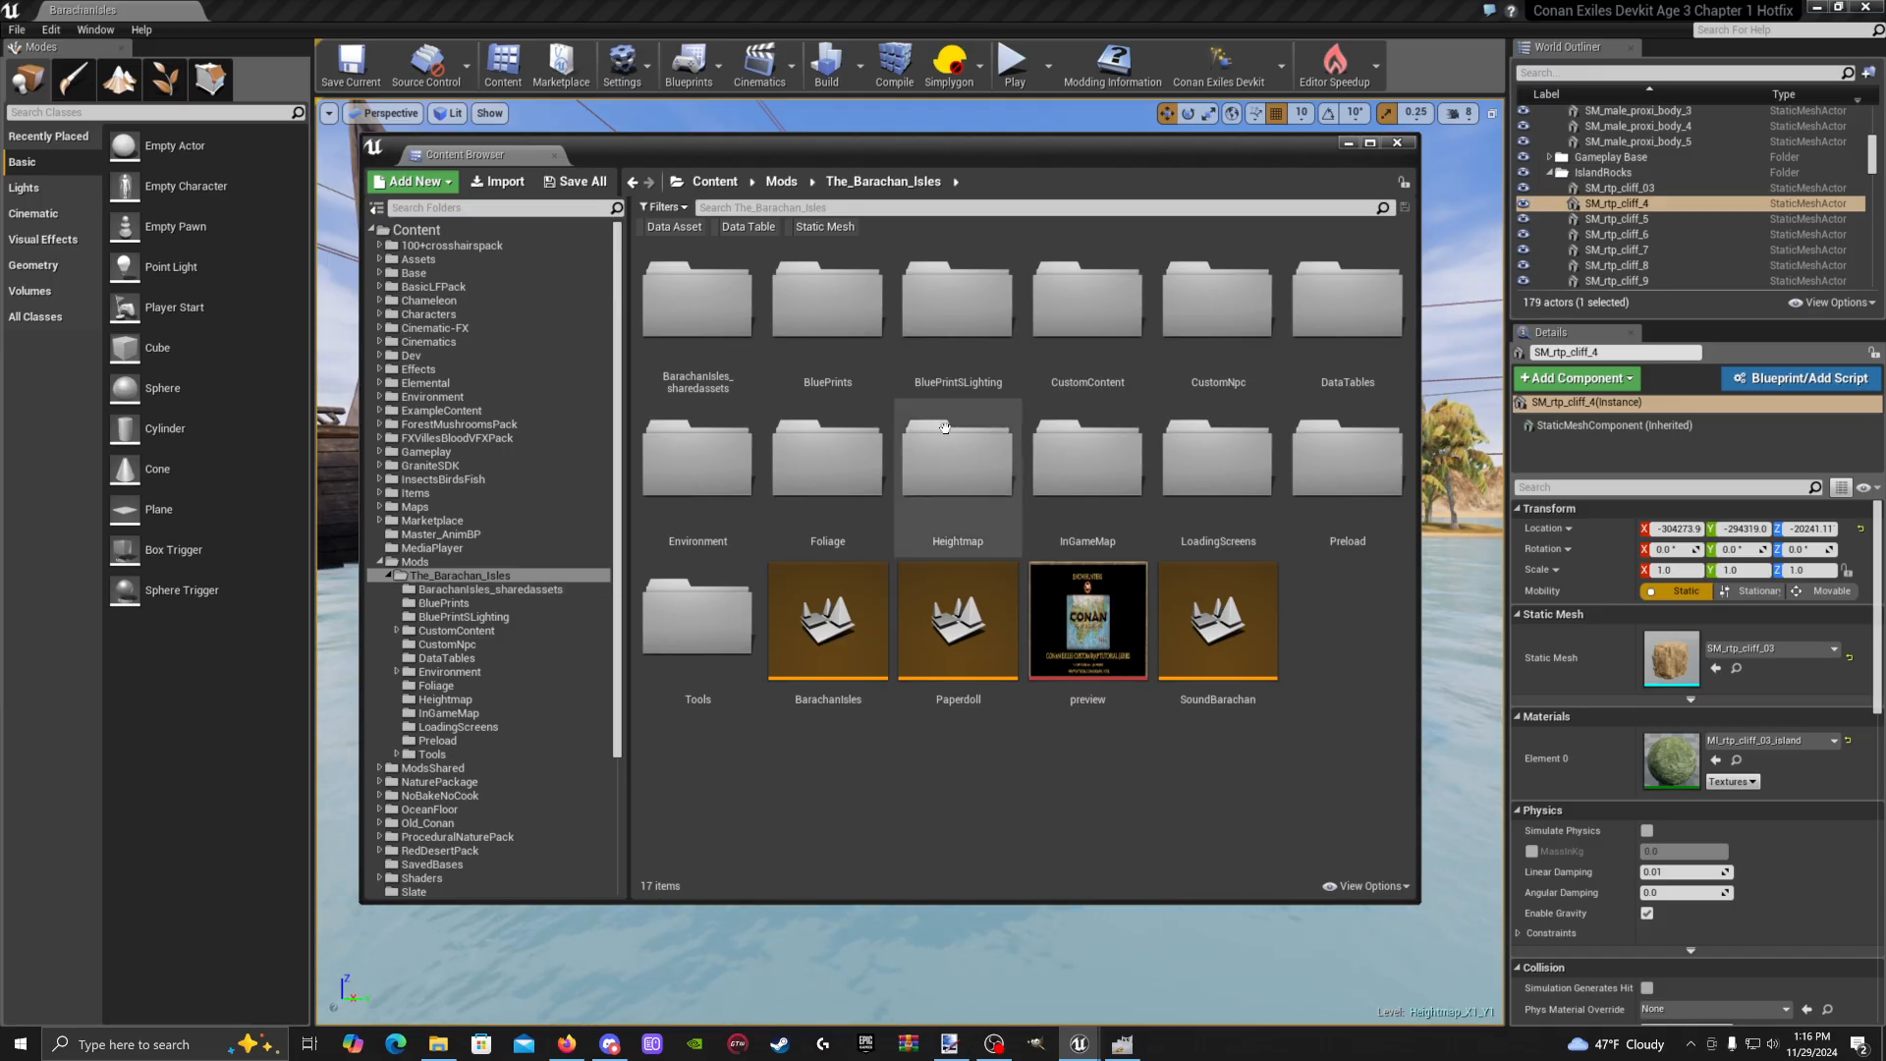
{"action": "double_click", "coordinate": [1346, 320]}
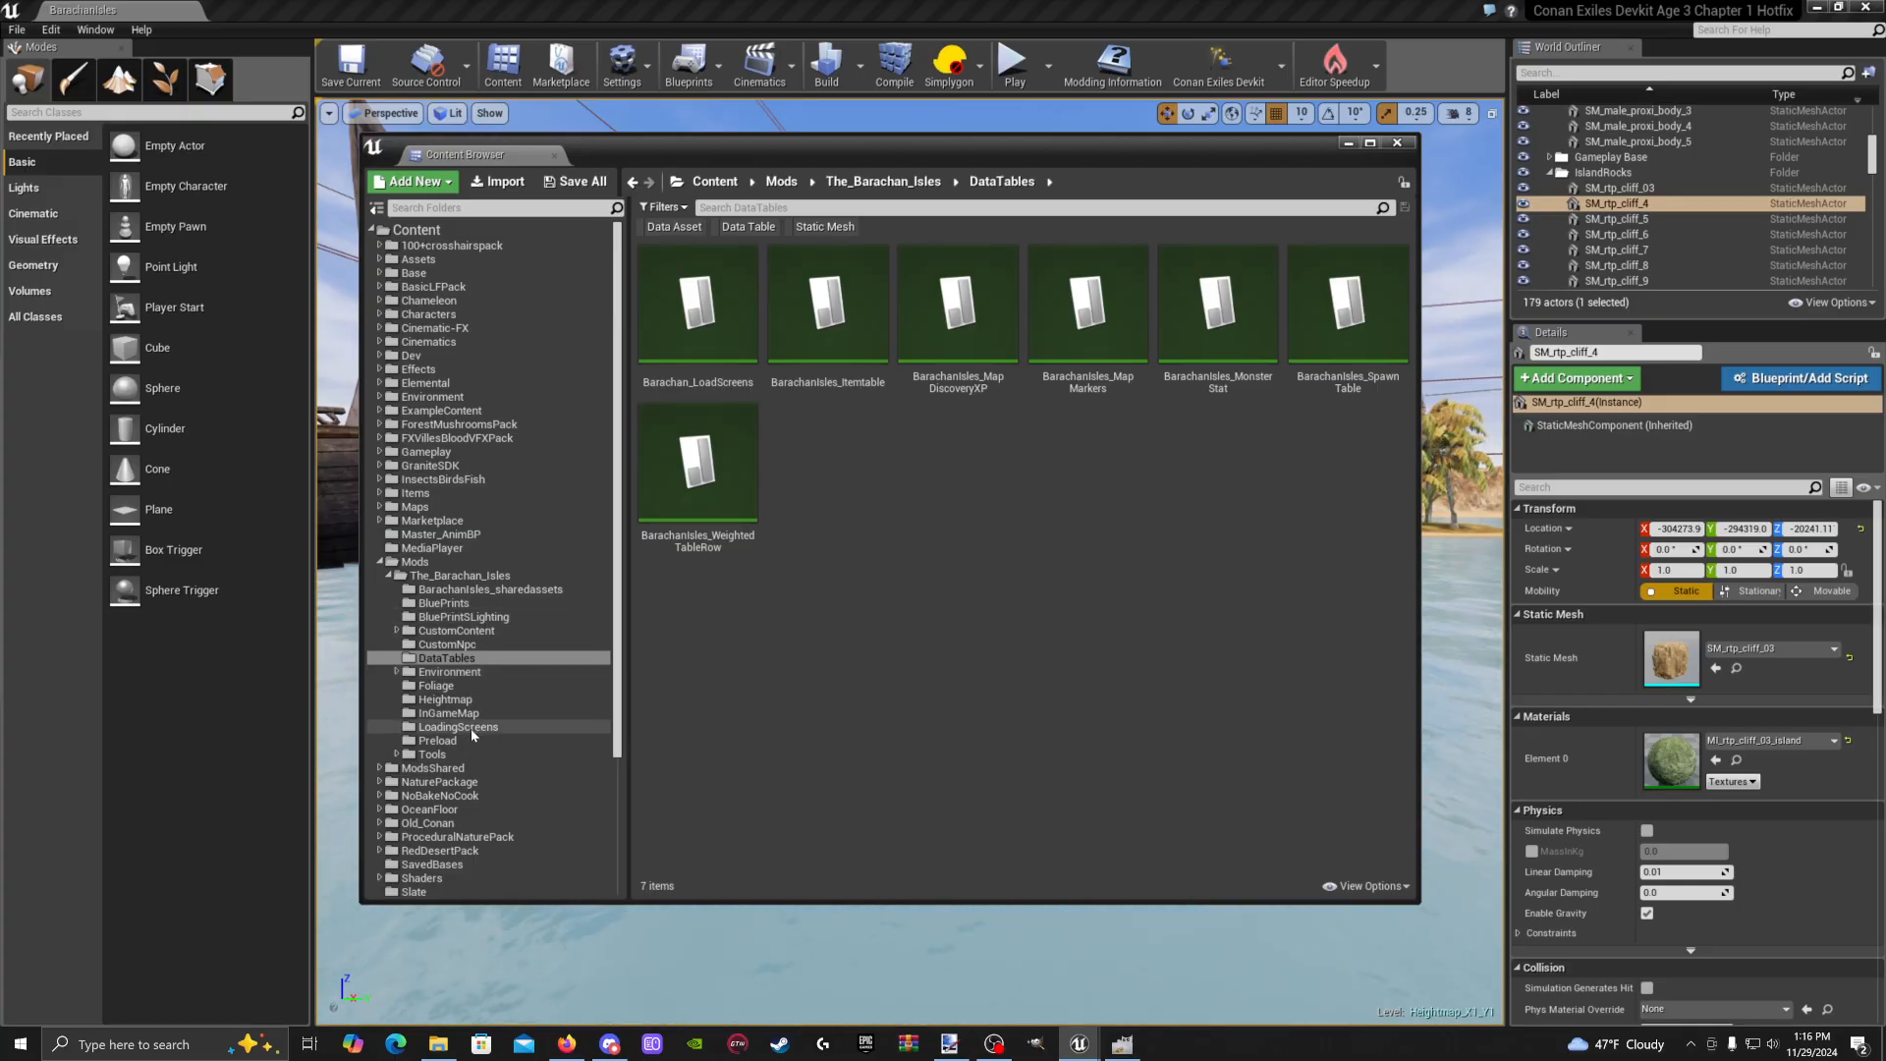
{"action": "left_click", "coordinate": [457, 727]}
{"action": "double_click", "coordinate": [680, 356]}
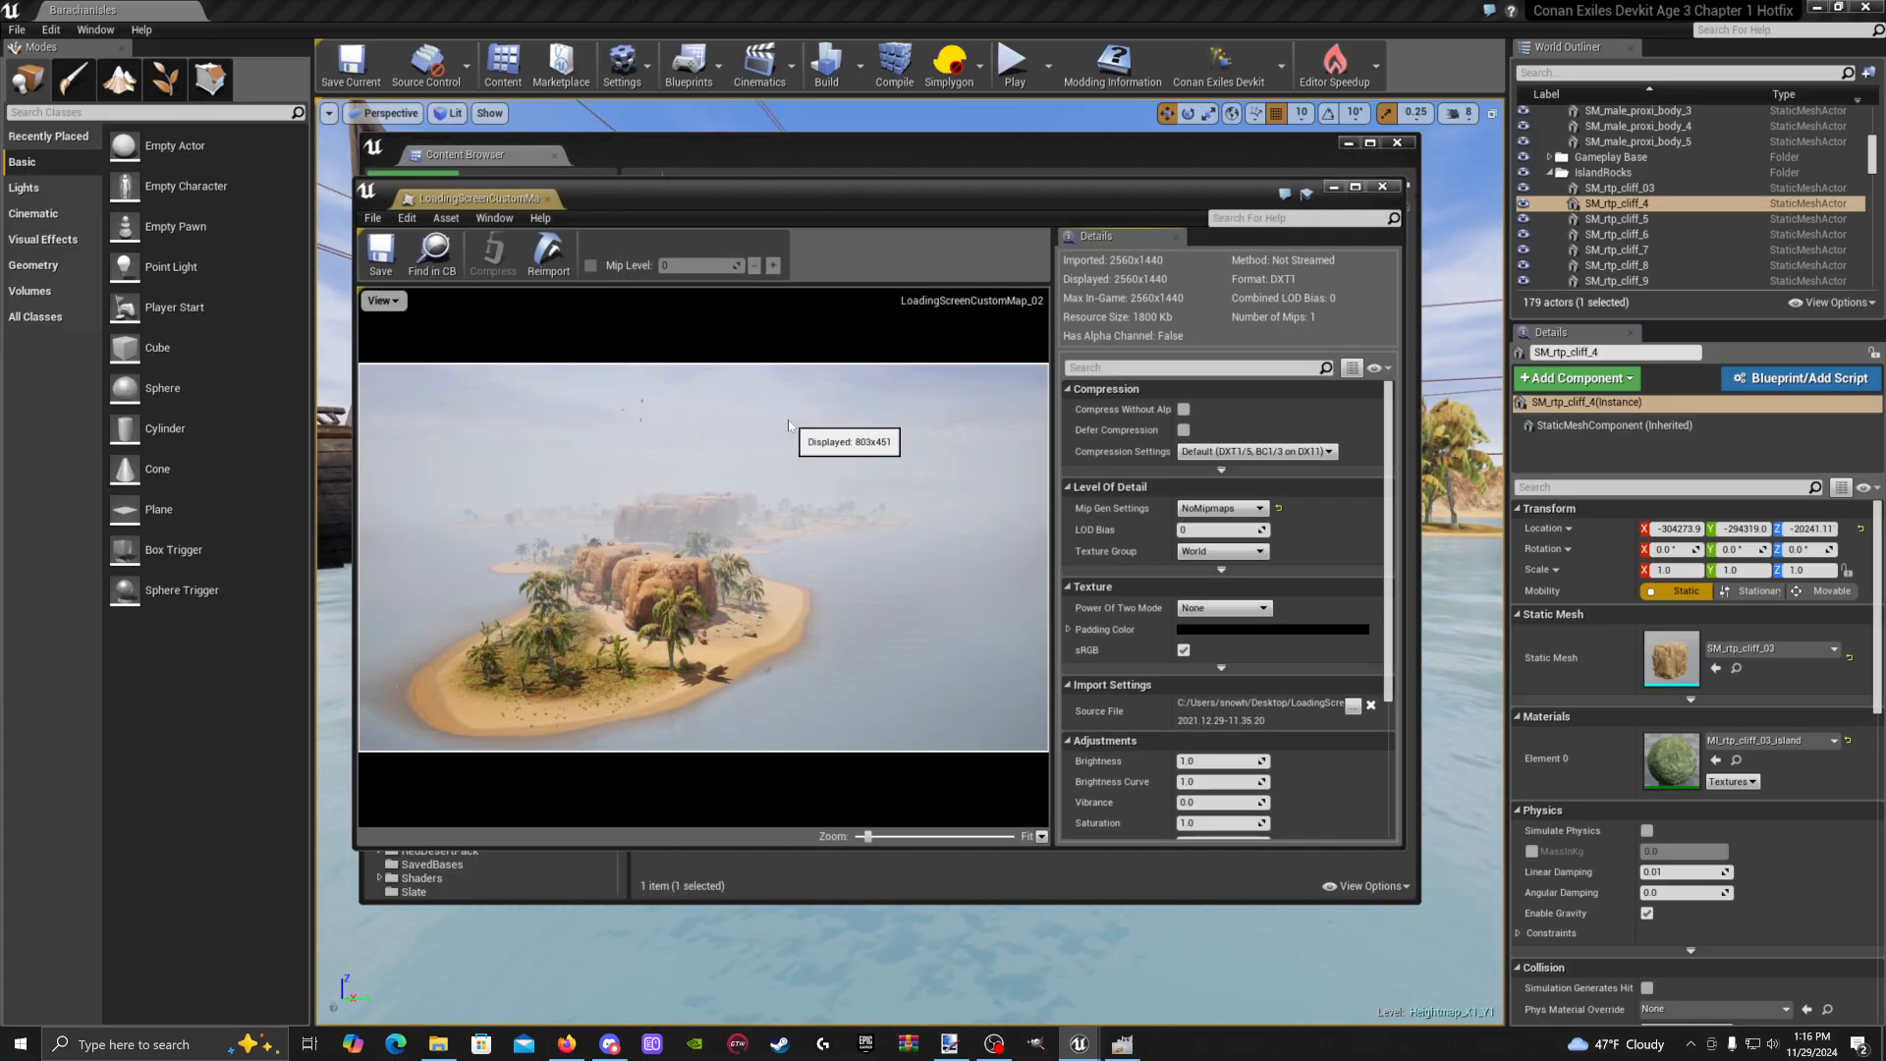
{"action": "left_click", "coordinate": [382, 260]}
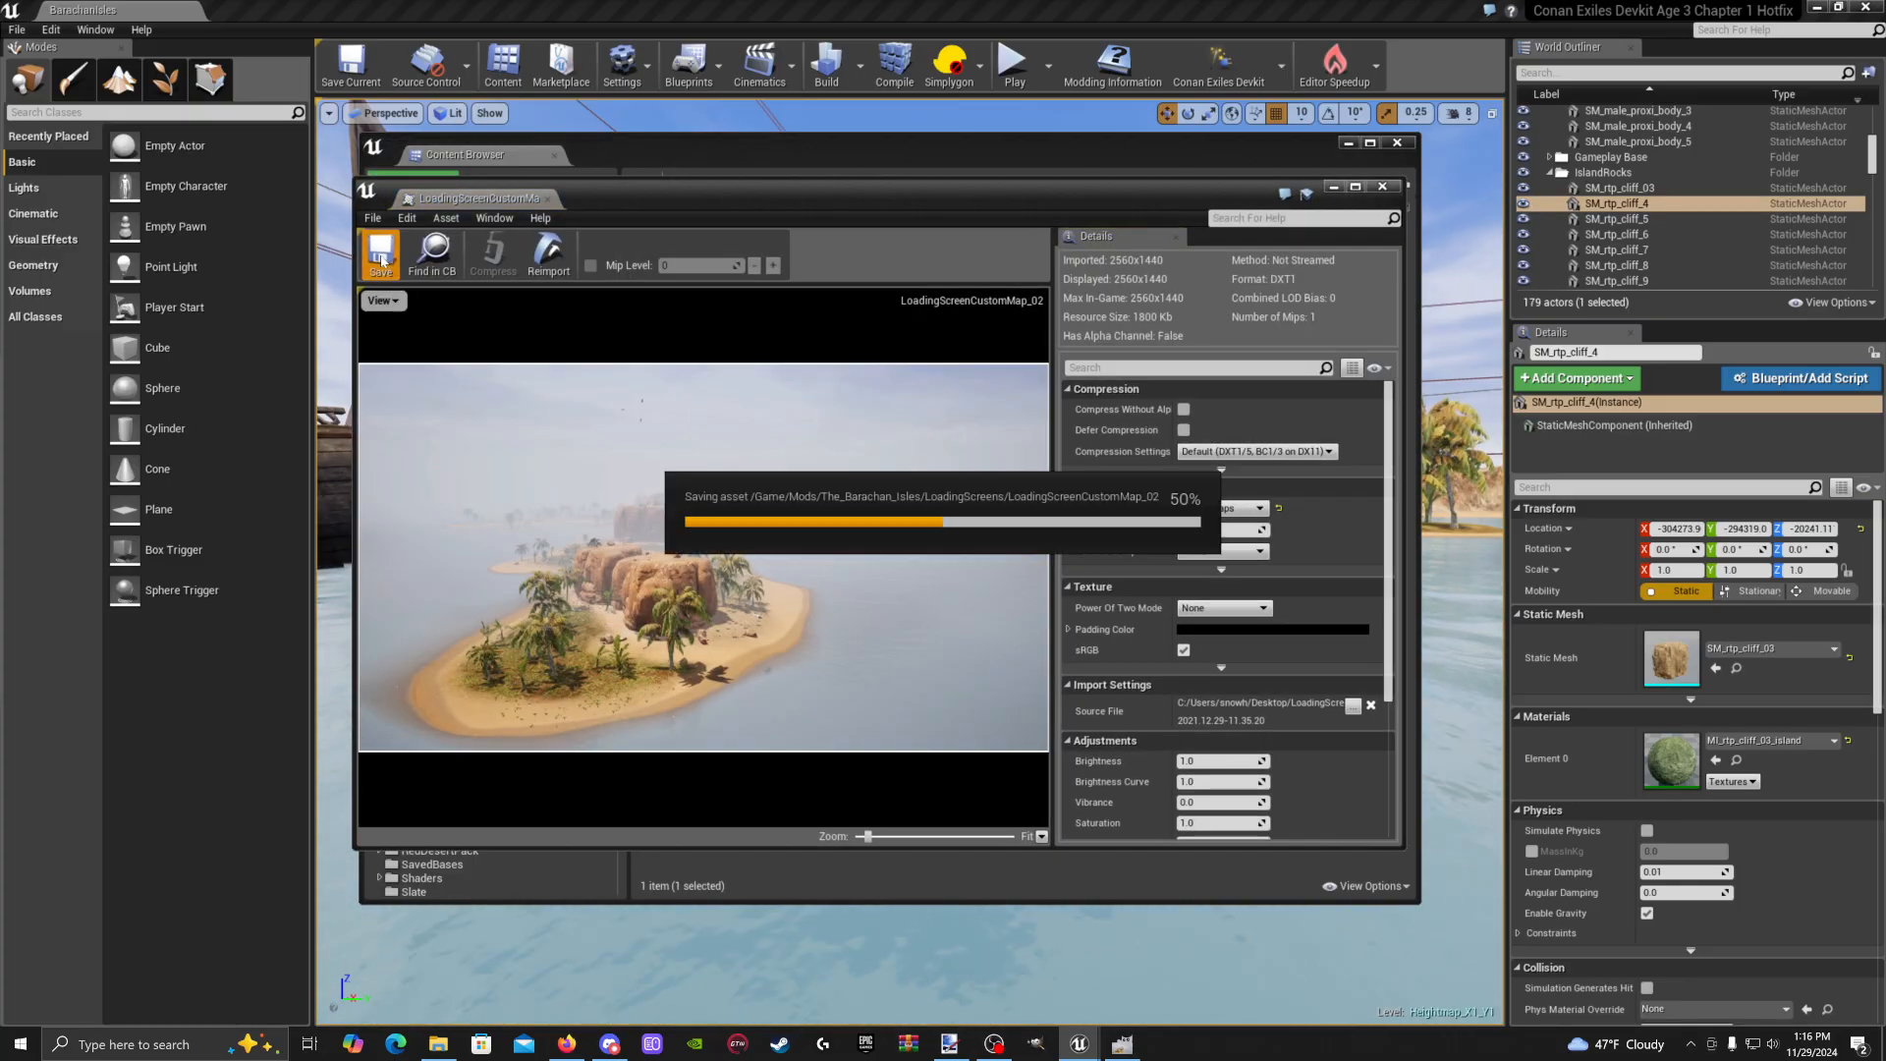
{"action": "left_click", "coordinate": [1382, 186]}
{"action": "left_click", "coordinate": [1394, 143]}
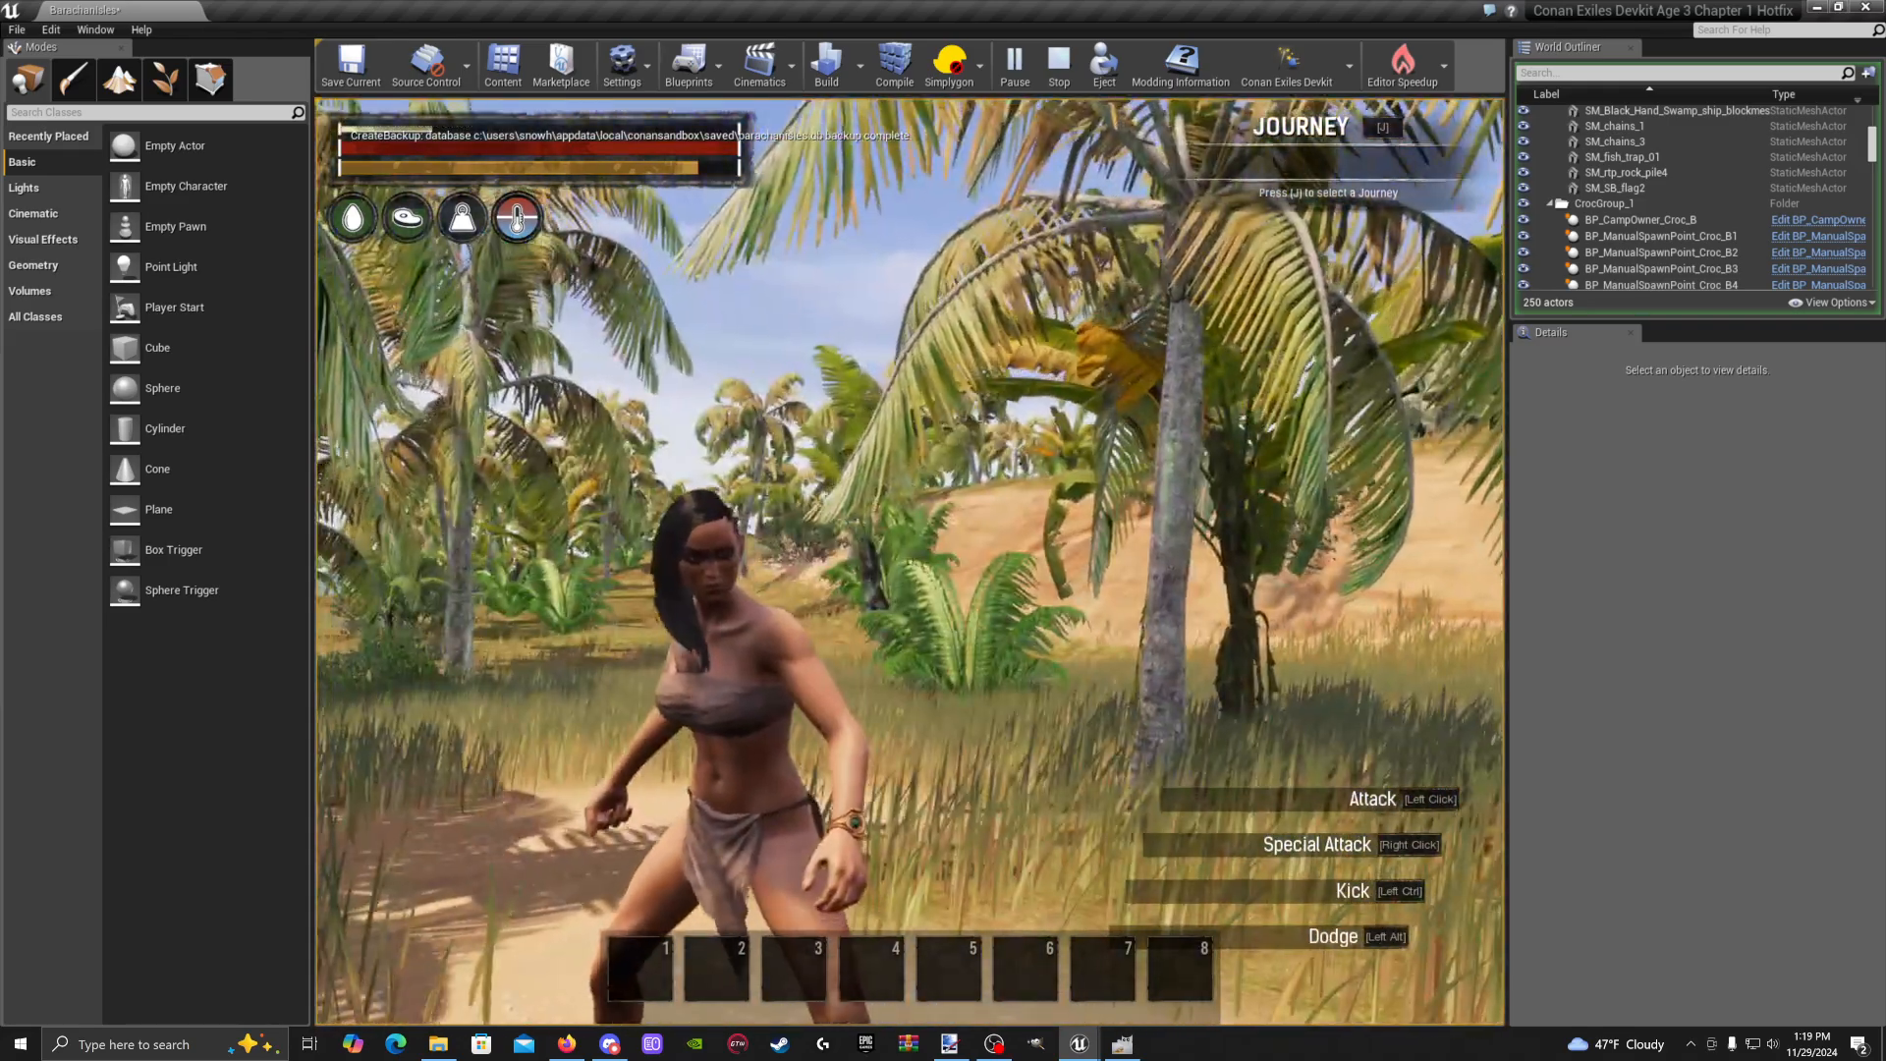
From the pause menu, use Character > Remove Bracelet and confirm YES to kill the character
{"action": "key", "text": "Escape"}
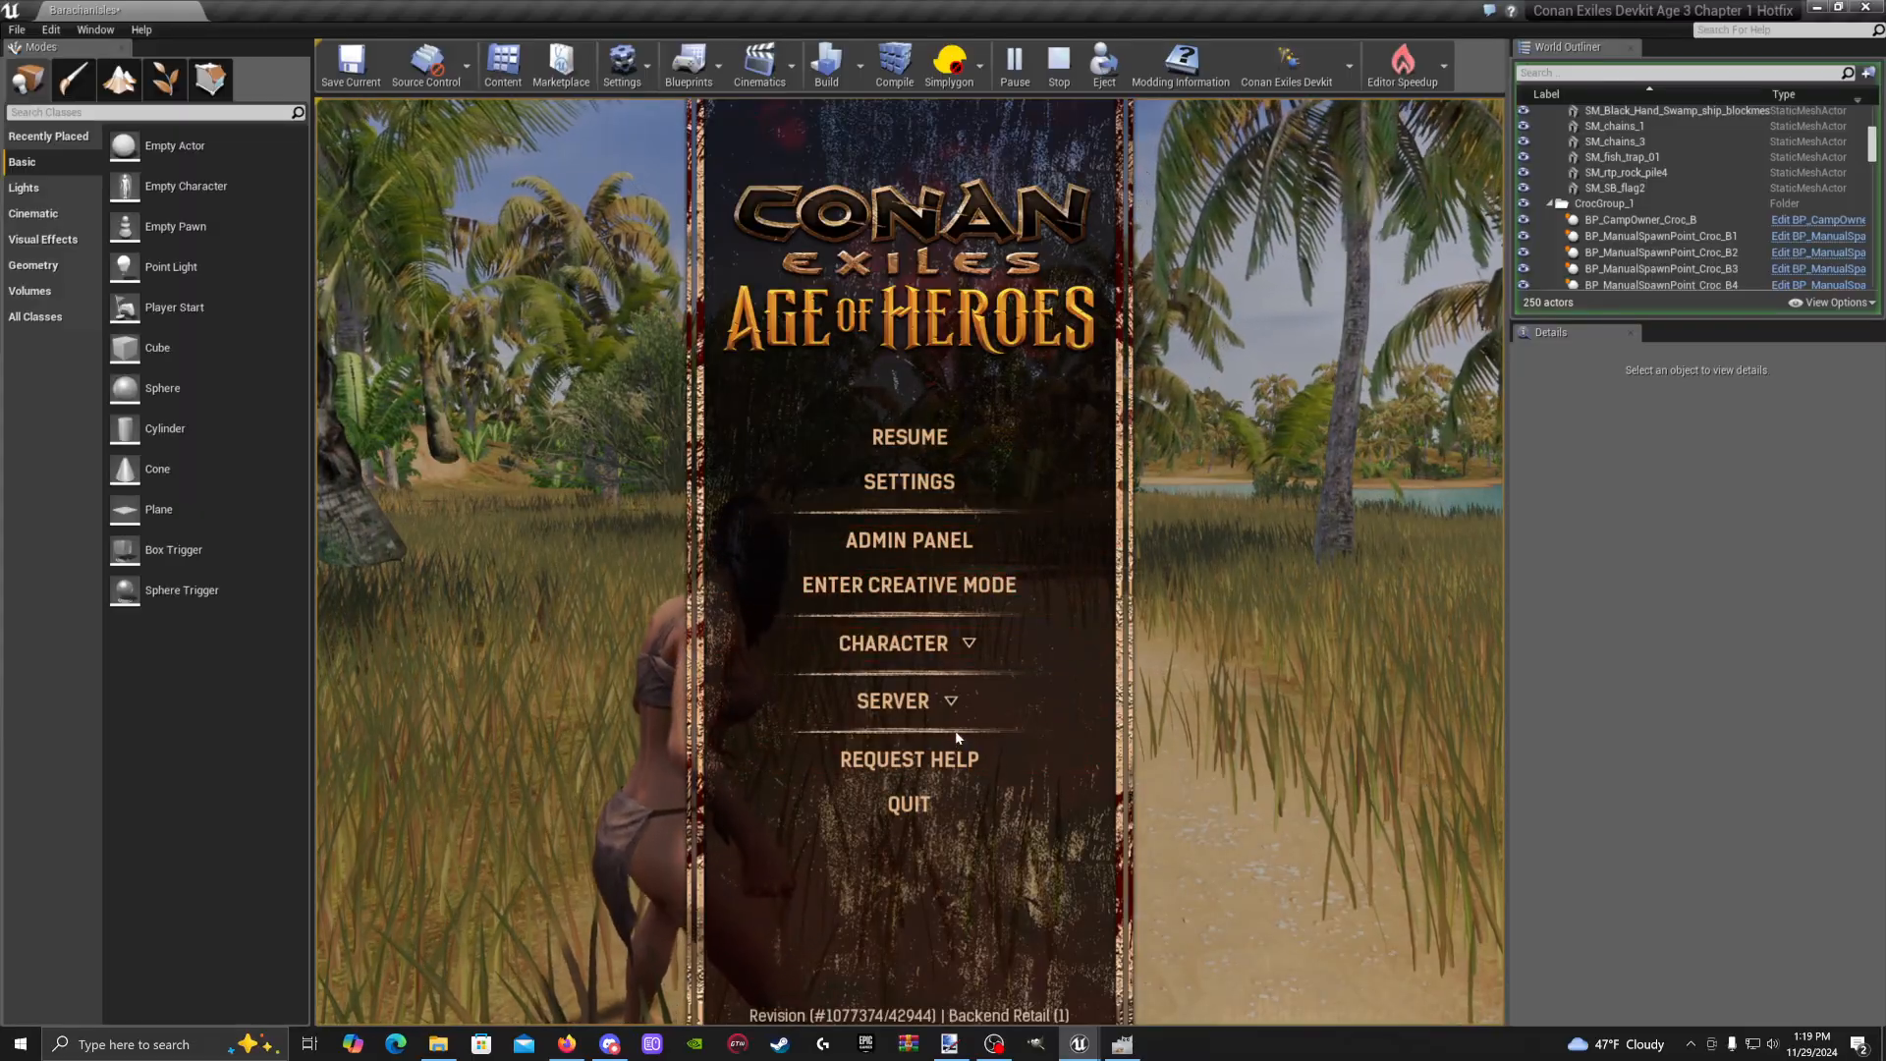
{"action": "key", "text": "Escape"}
{"action": "key", "text": "Escape"}
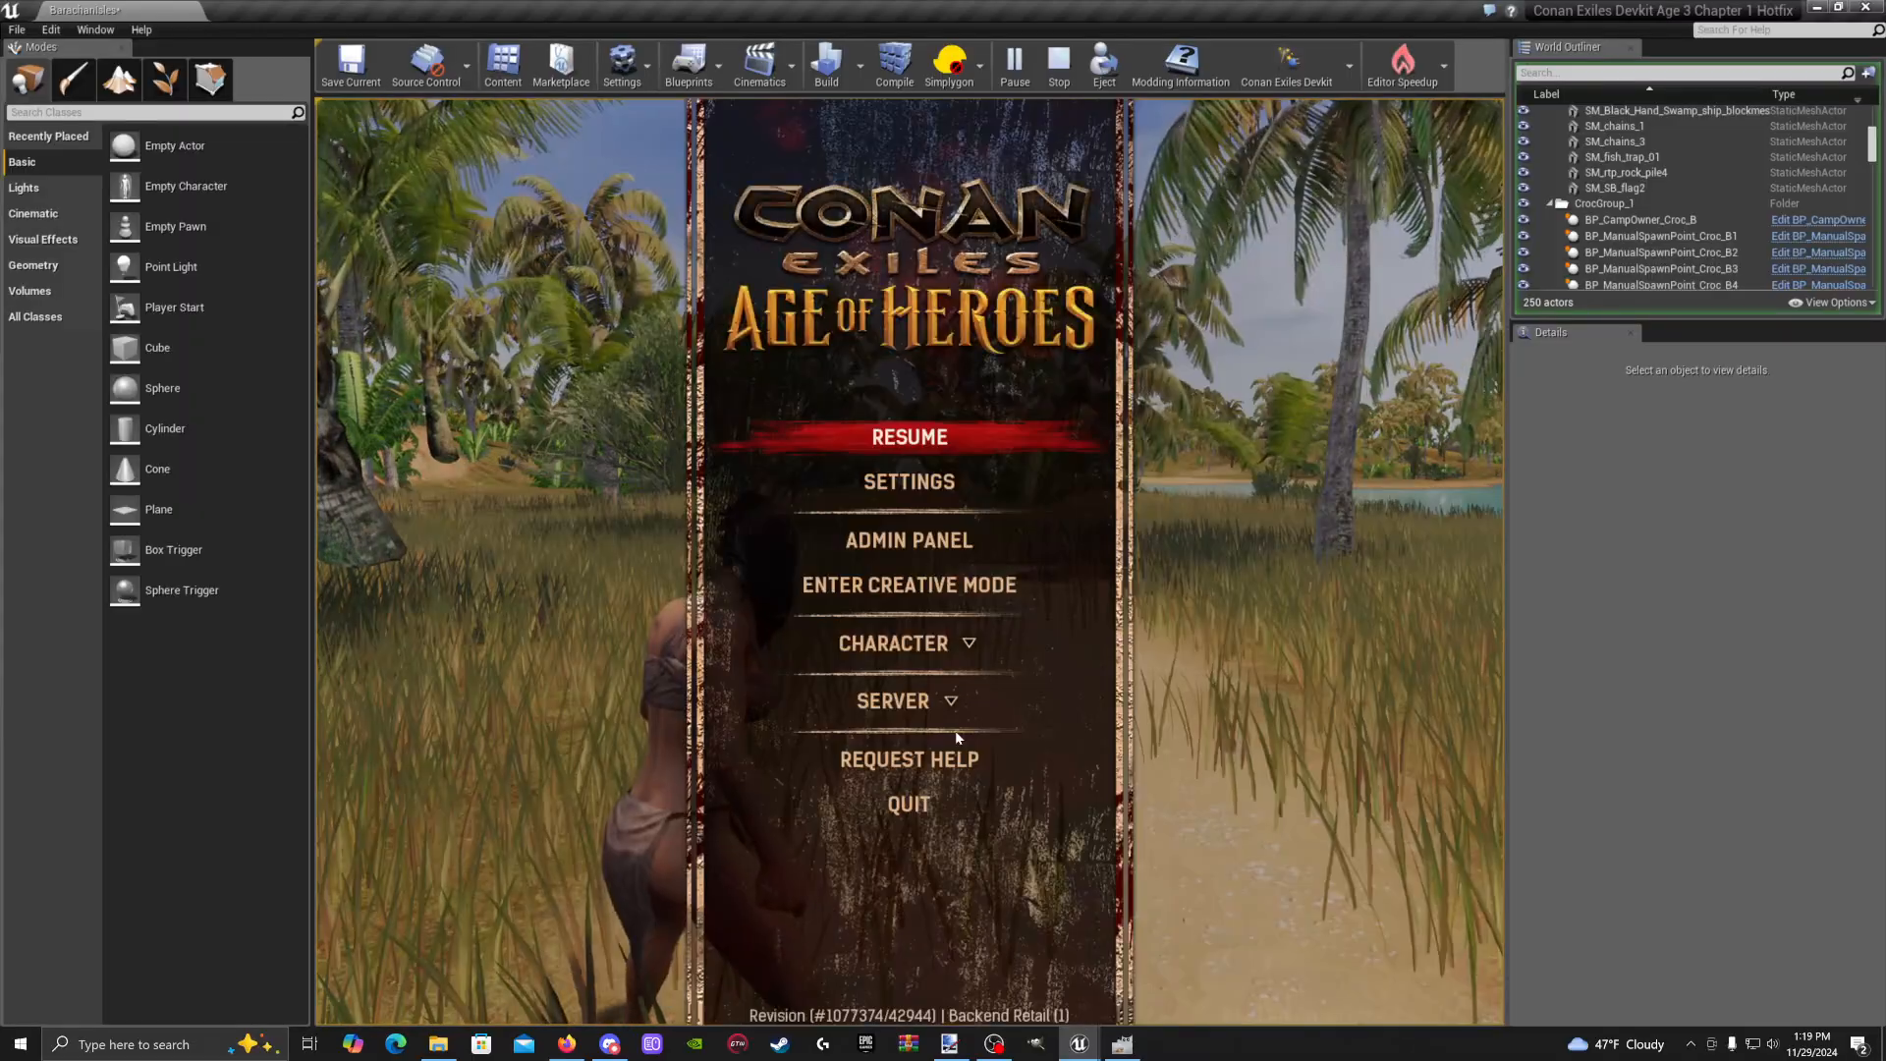
{"action": "left_click", "coordinate": [969, 647]}
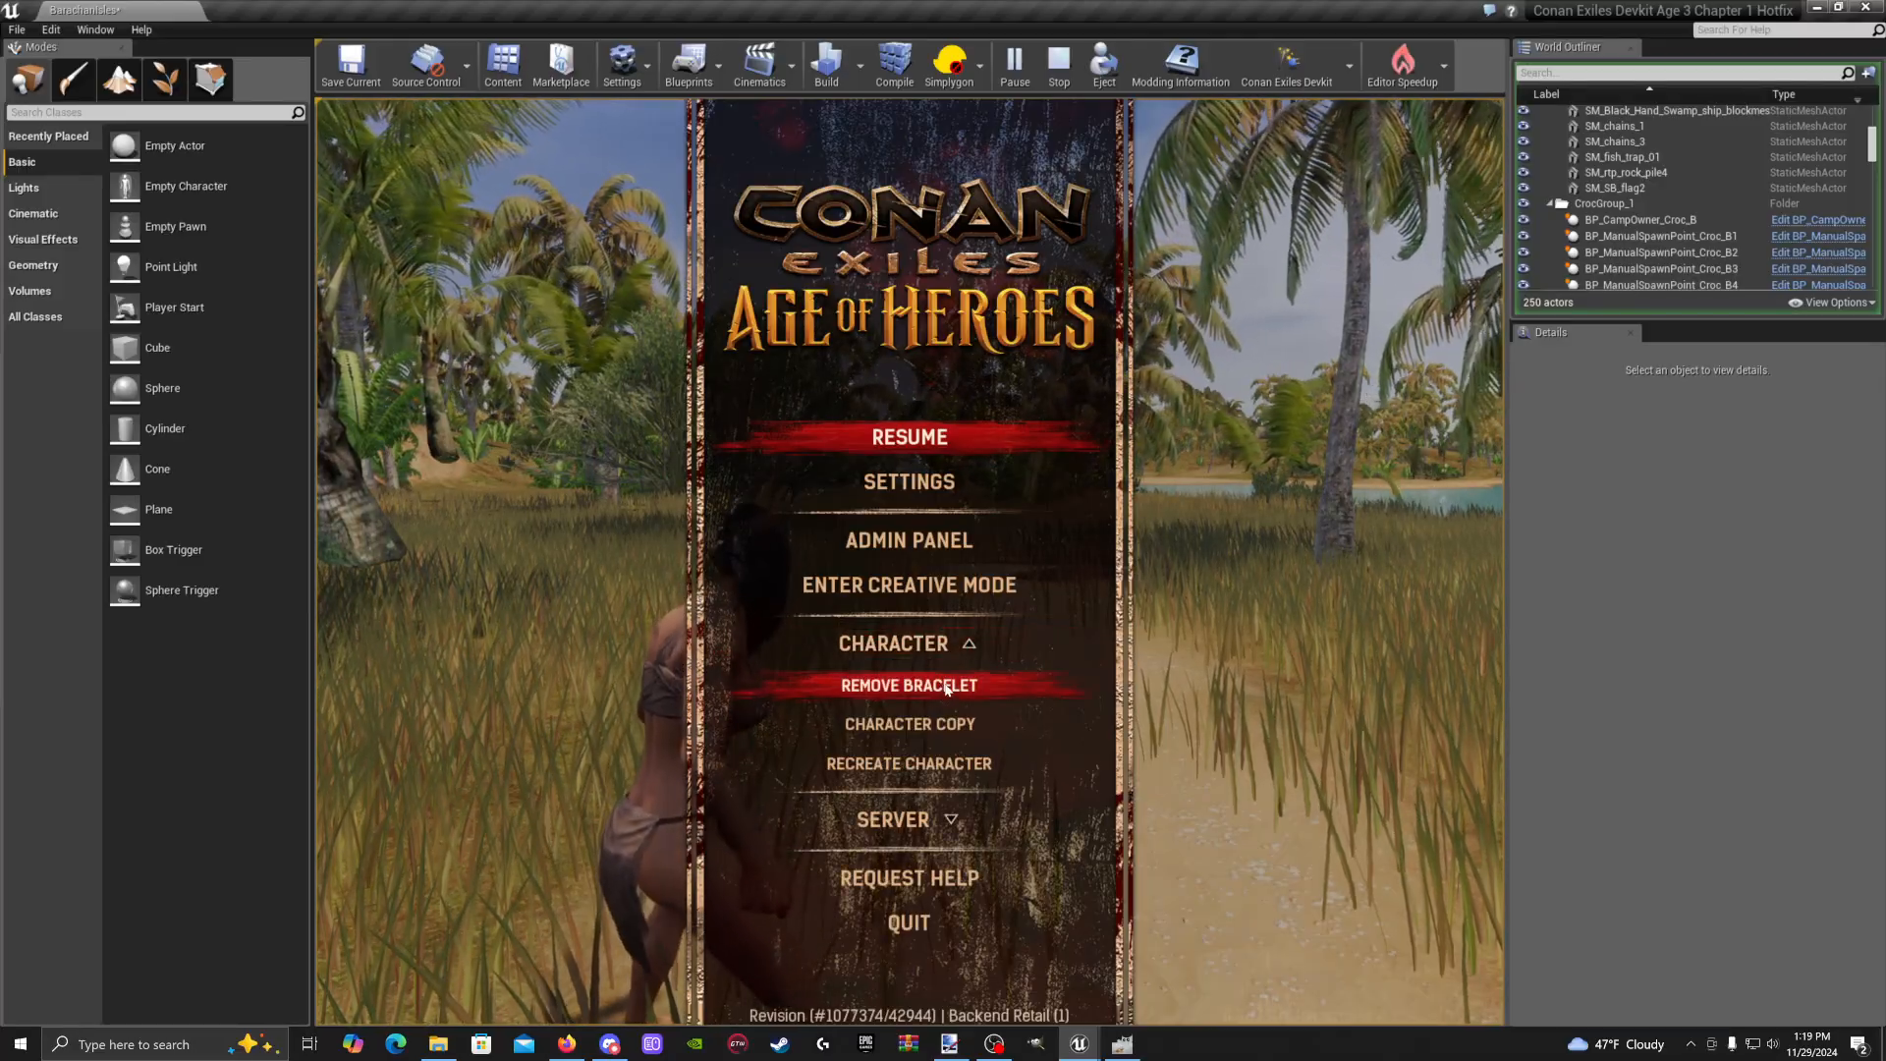
{"action": "left_click", "coordinate": [947, 687]}
{"action": "left_click", "coordinate": [865, 313]}
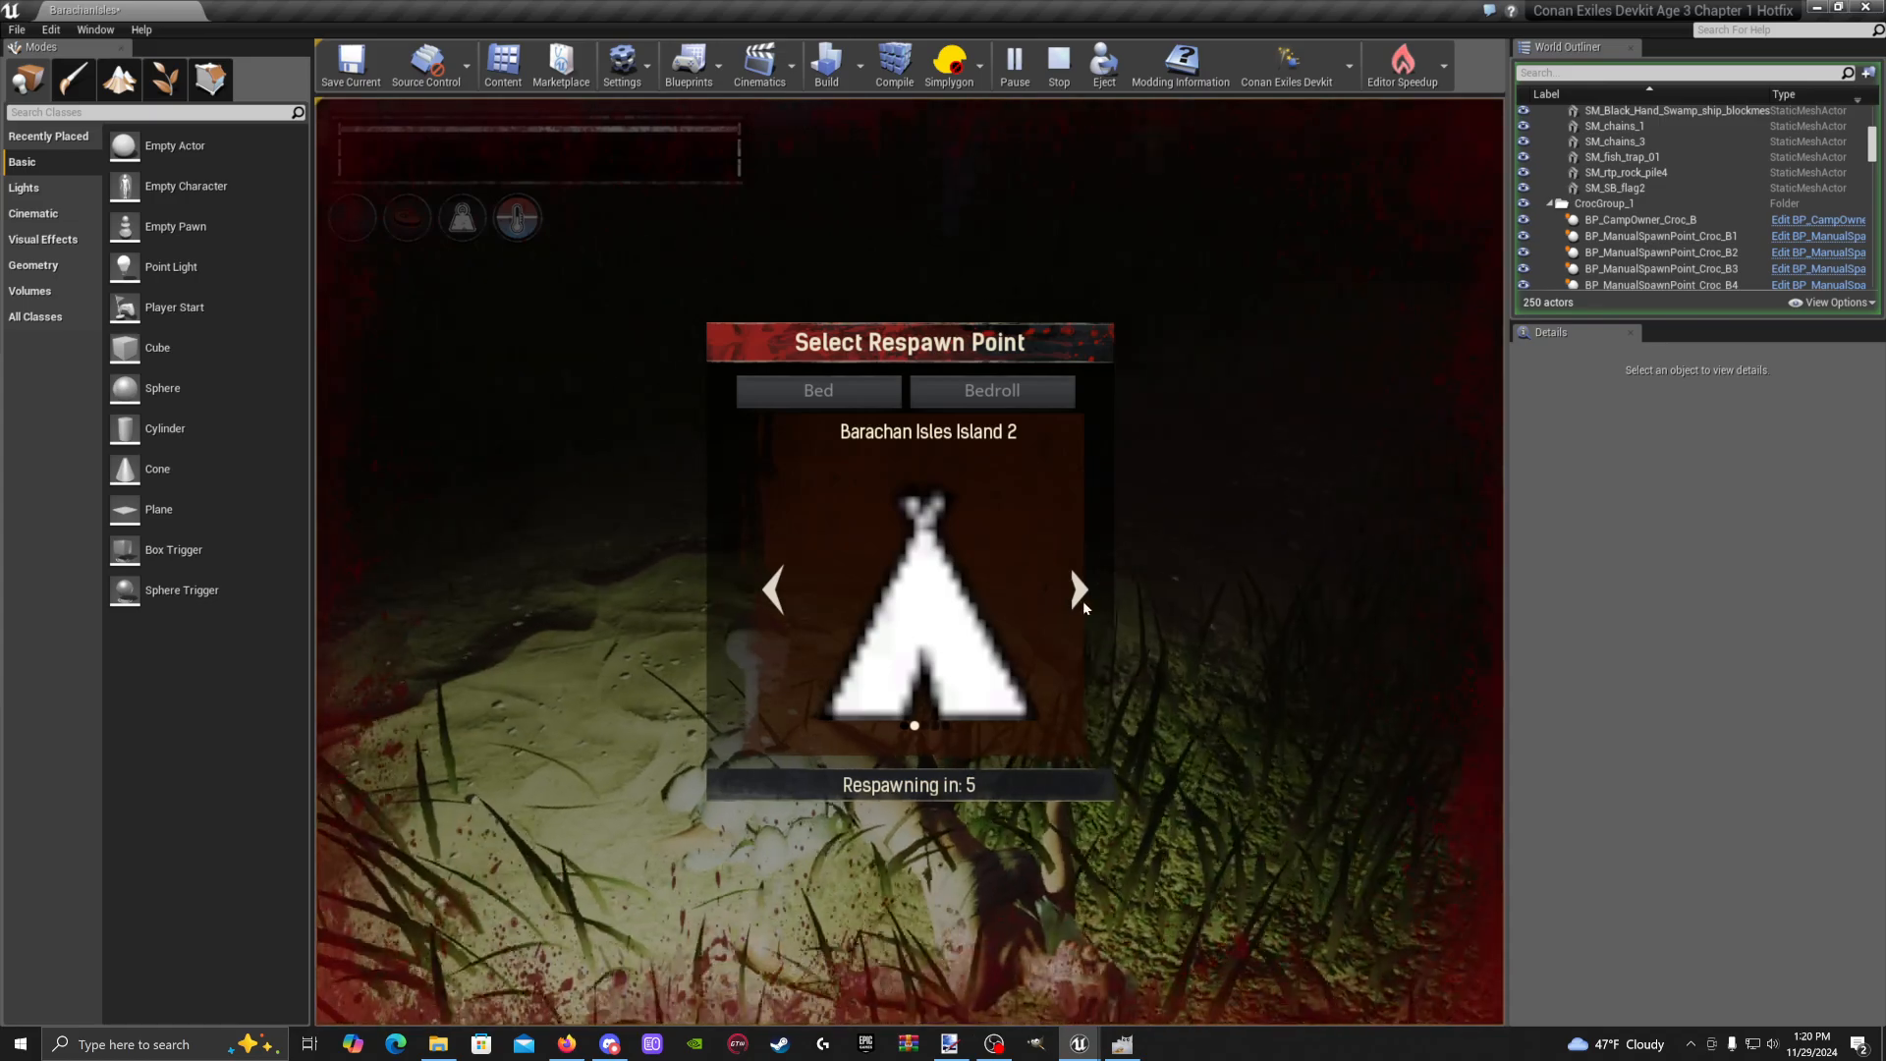
Respawn at Barachan Isles Island 3, then quit via the pause menu and confirm disconnecting
{"action": "left_click", "coordinate": [1081, 599]}
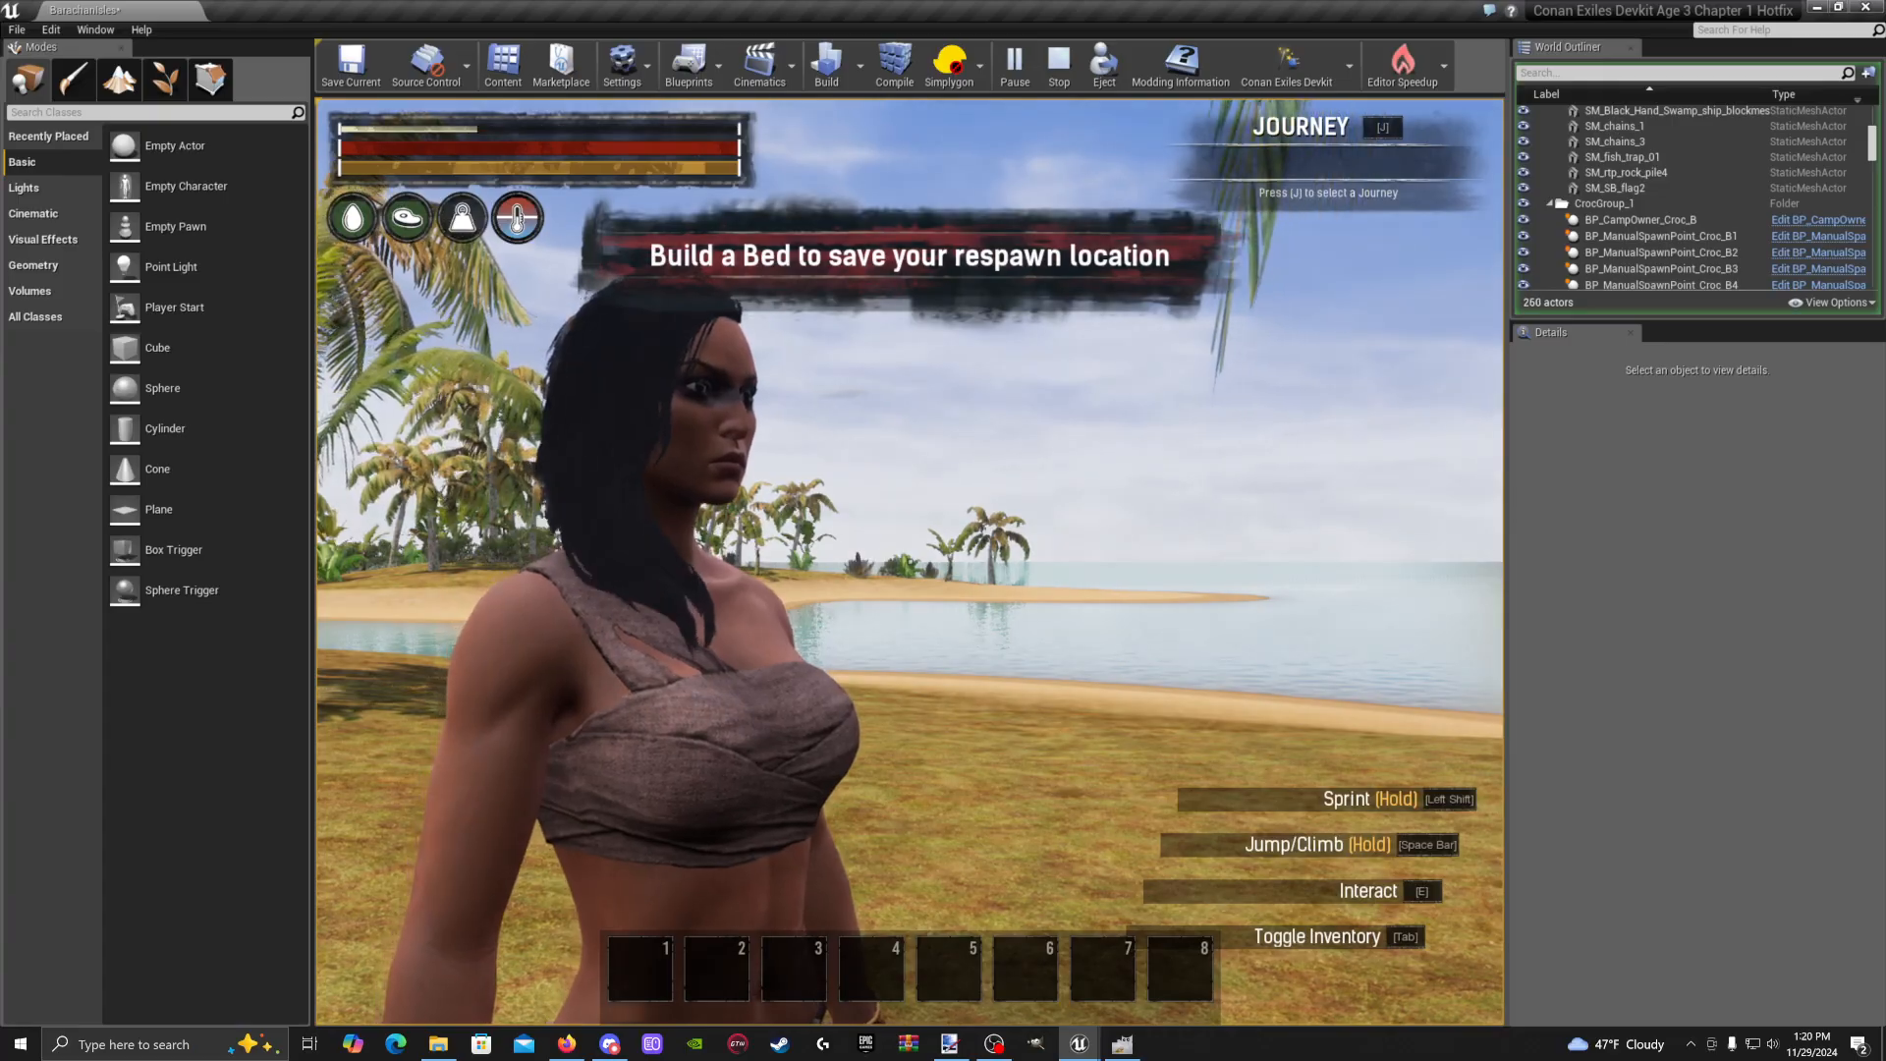
{"action": "key", "text": "Escape"}
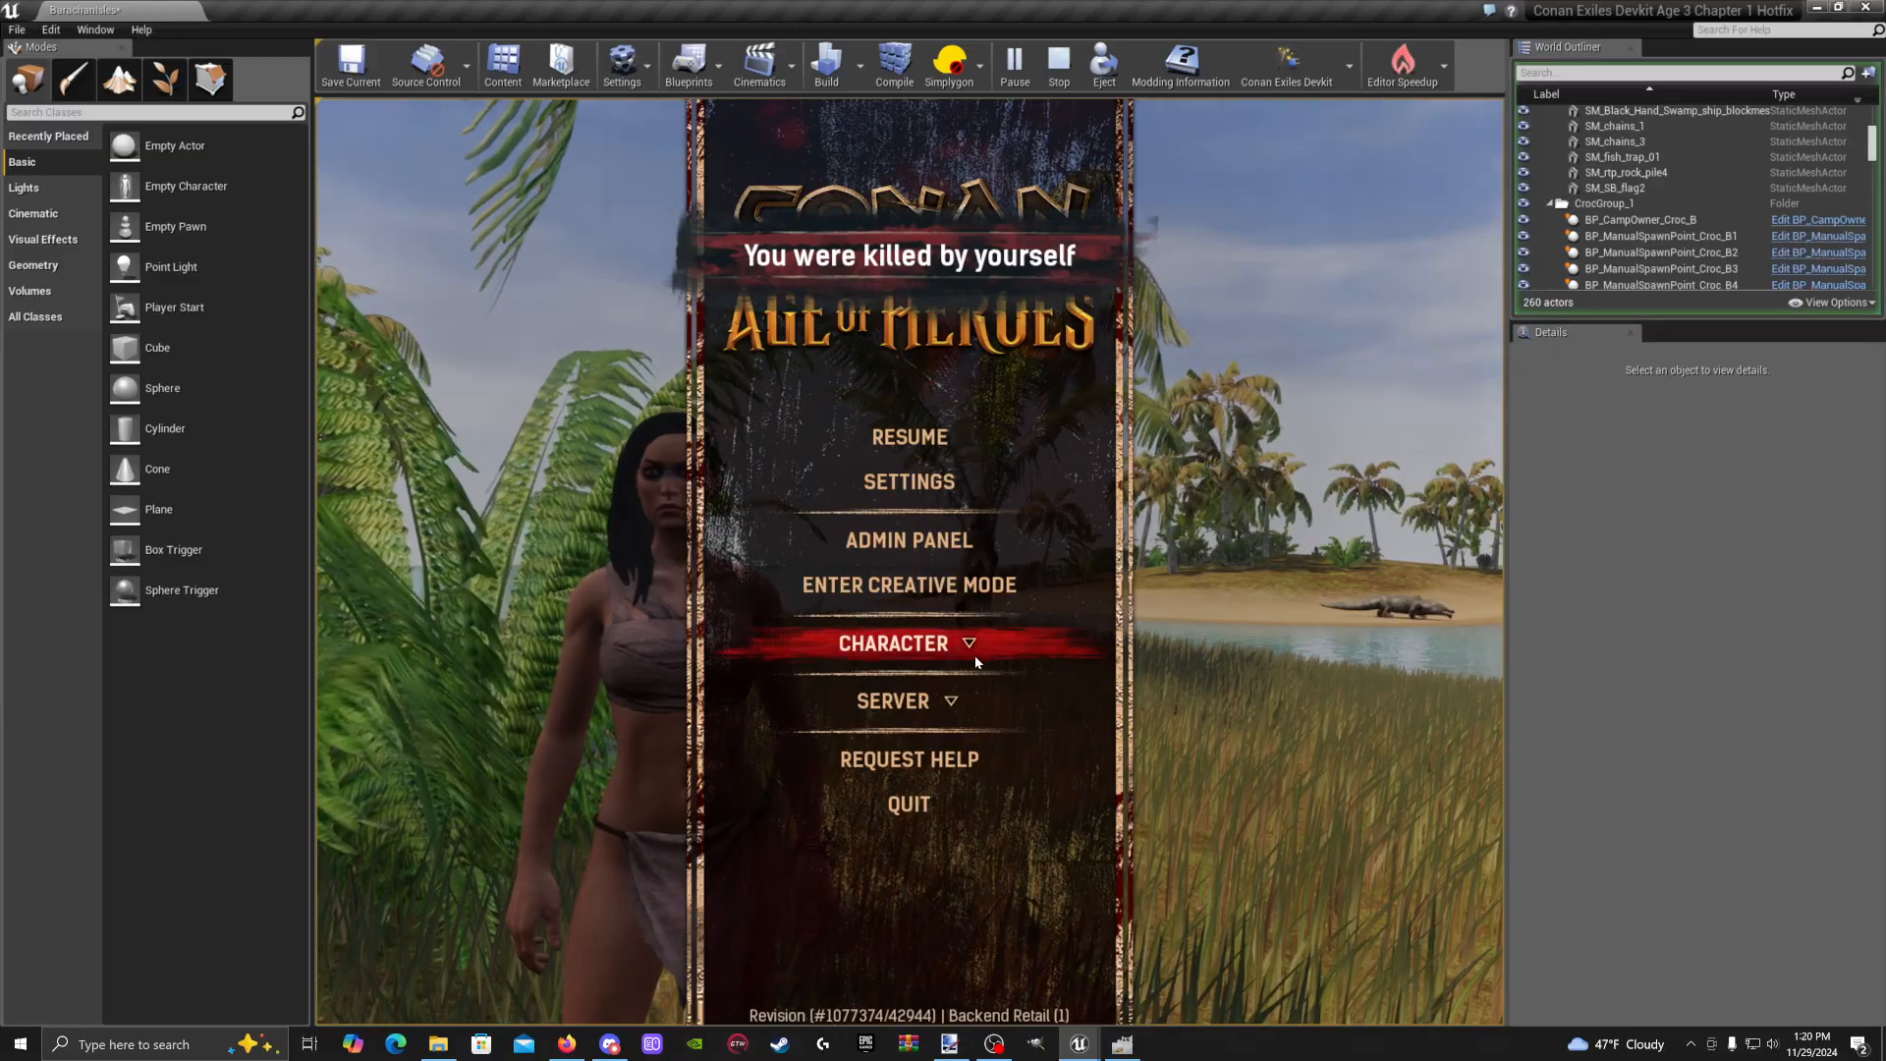
{"action": "left_click", "coordinate": [929, 813]}
{"action": "left_click", "coordinate": [846, 322]}
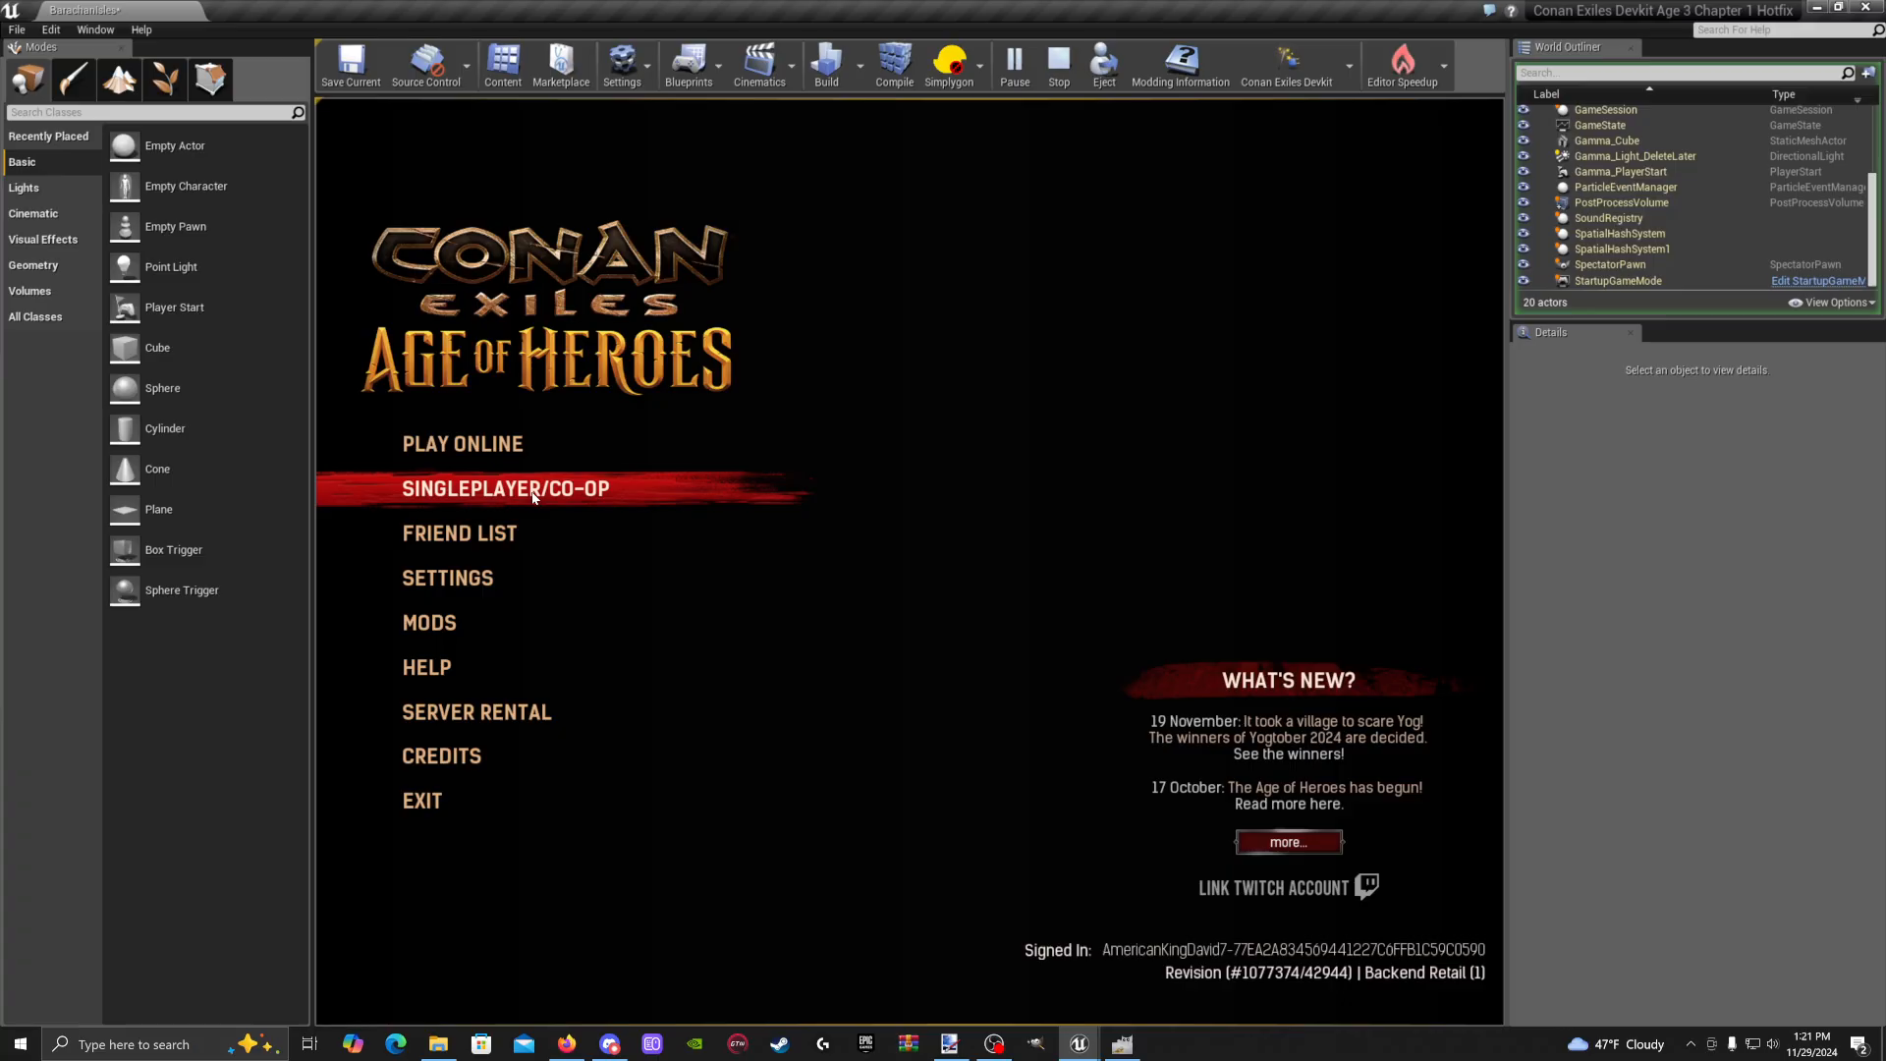
Try continuing the single-player game twice, dismissing each Failed to Login message, then choose Play Online
{"action": "left_click", "coordinate": [534, 497]}
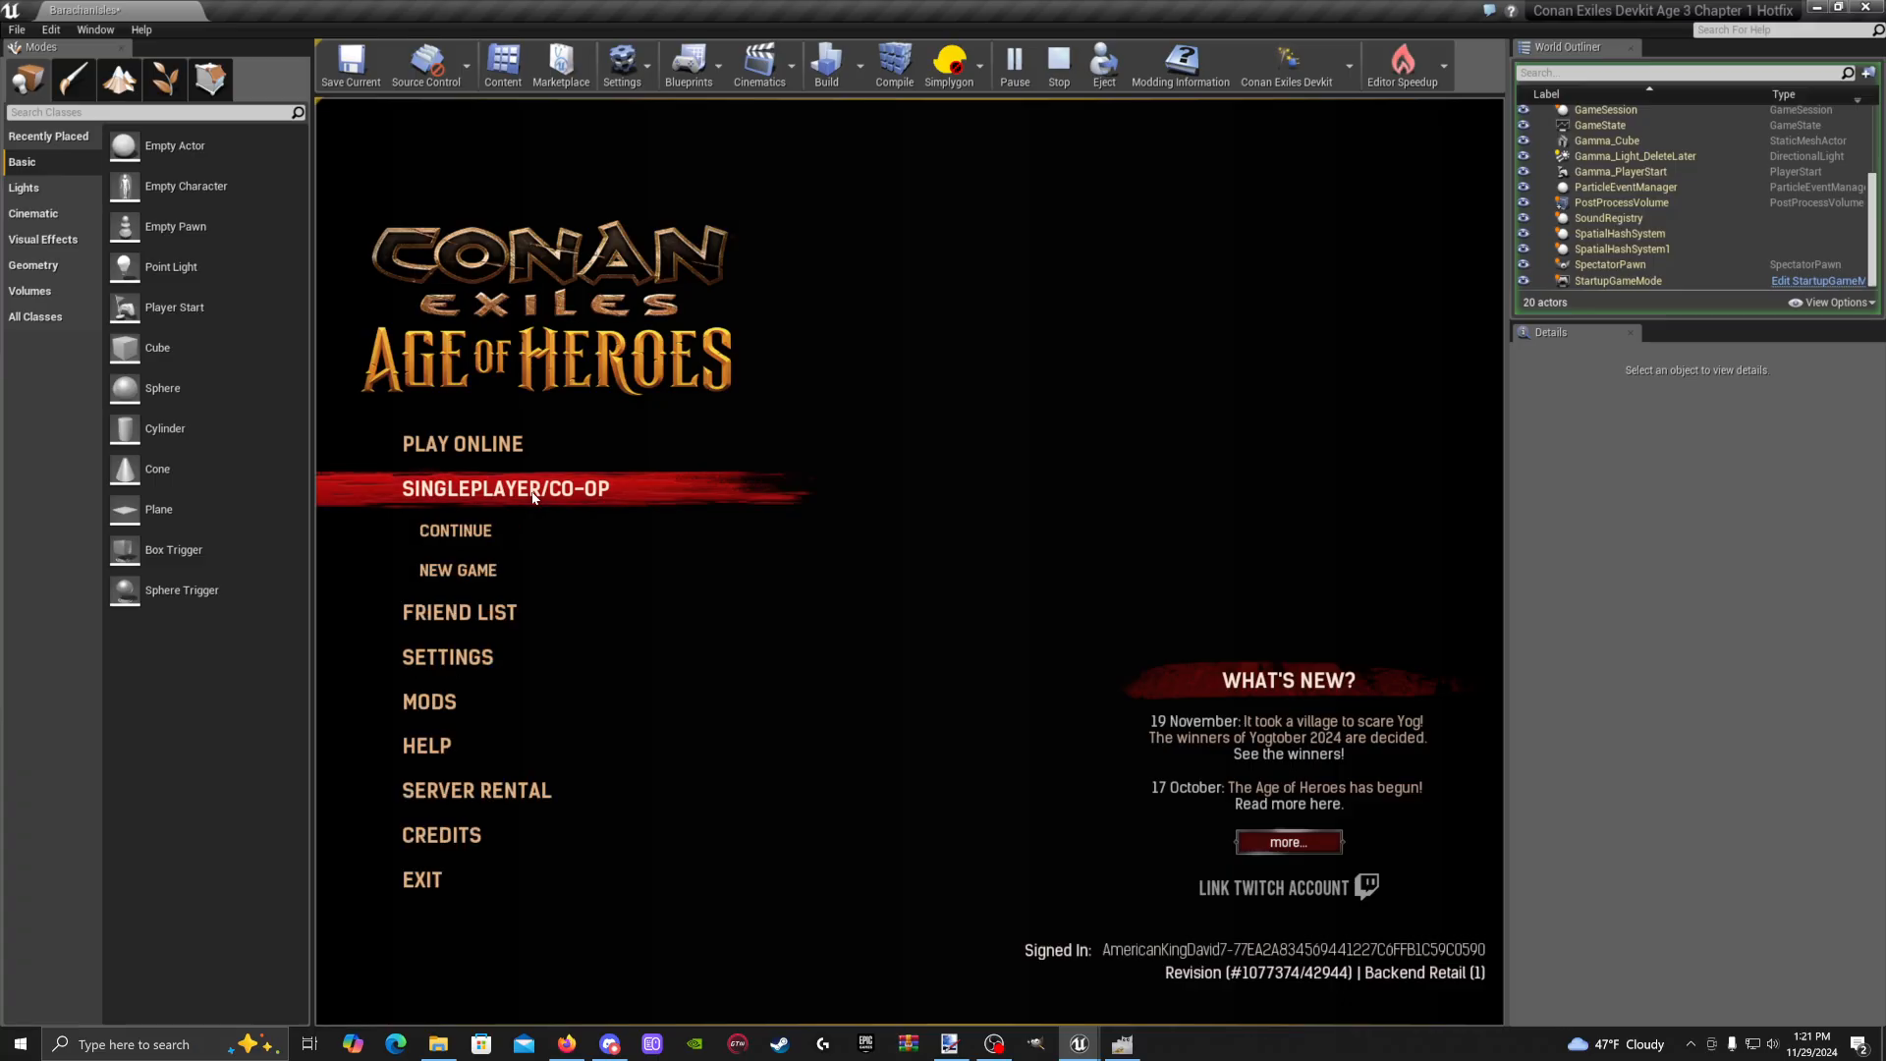
{"action": "left_click", "coordinate": [484, 531]}
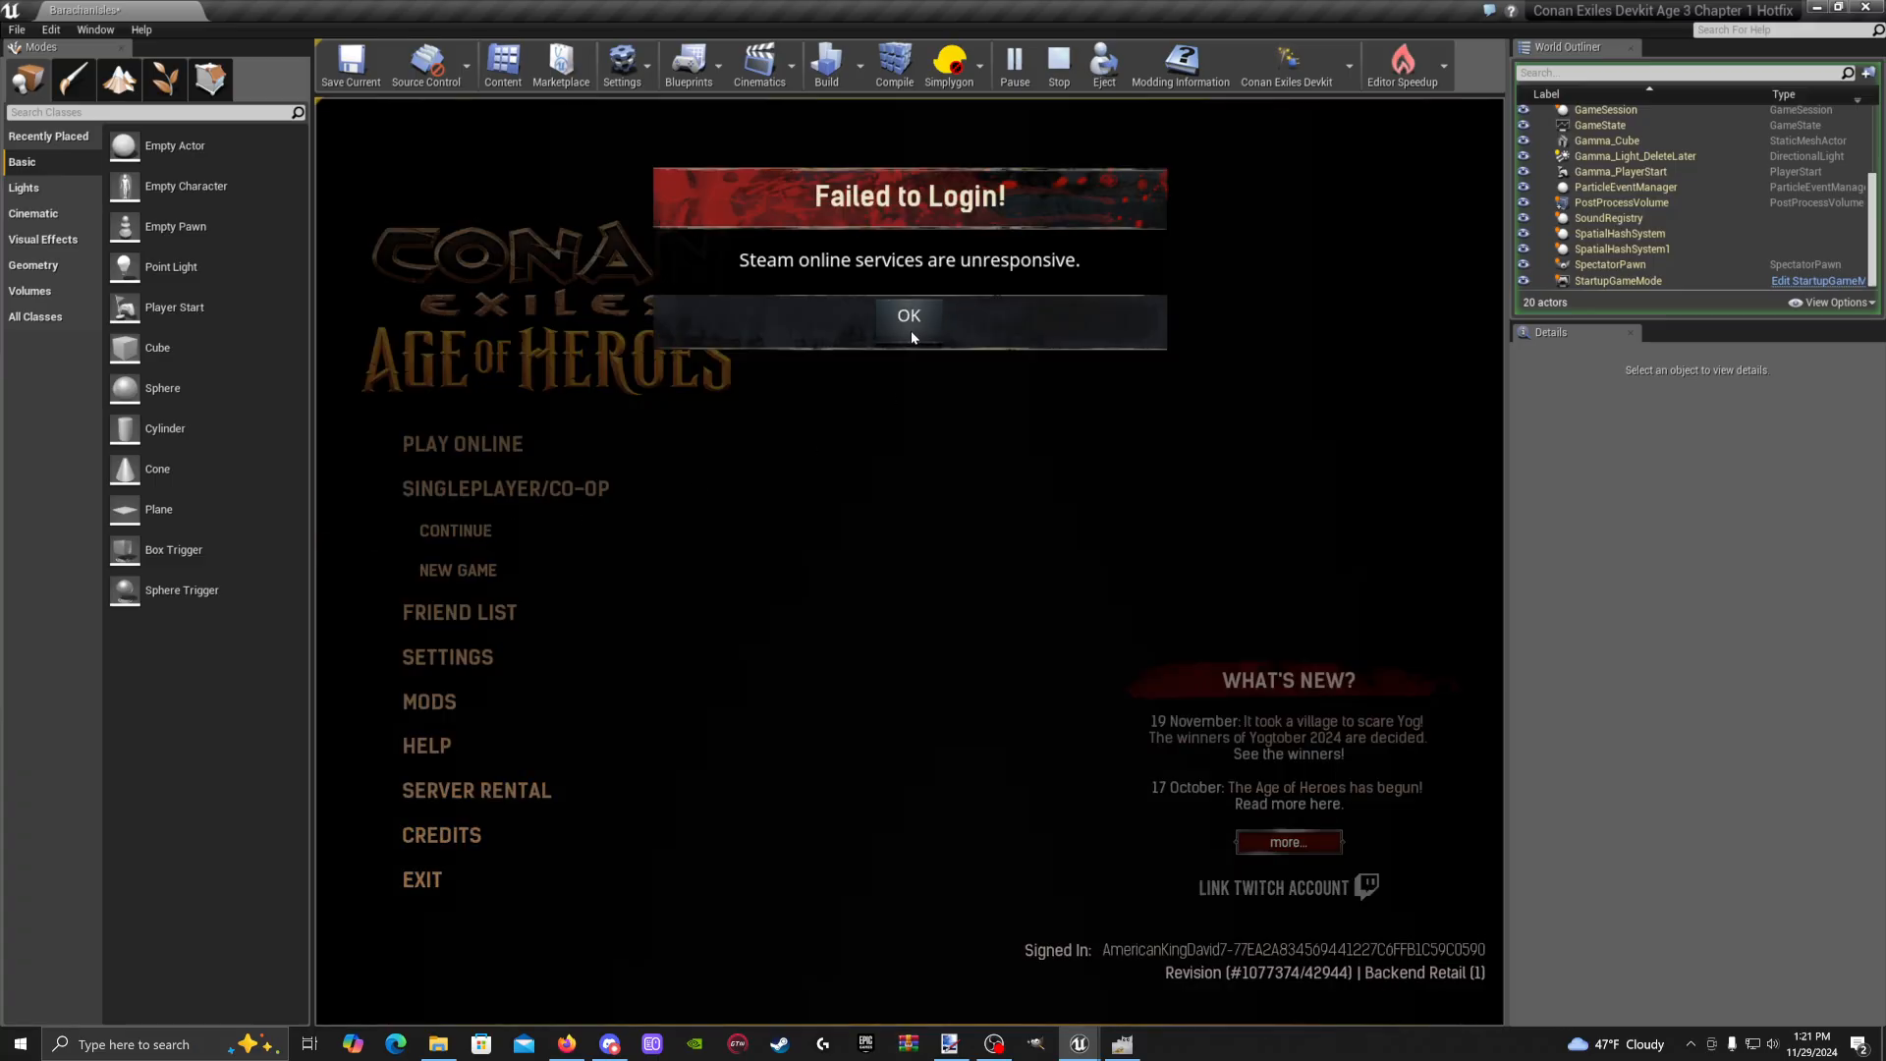
{"action": "left_click", "coordinate": [910, 330]}
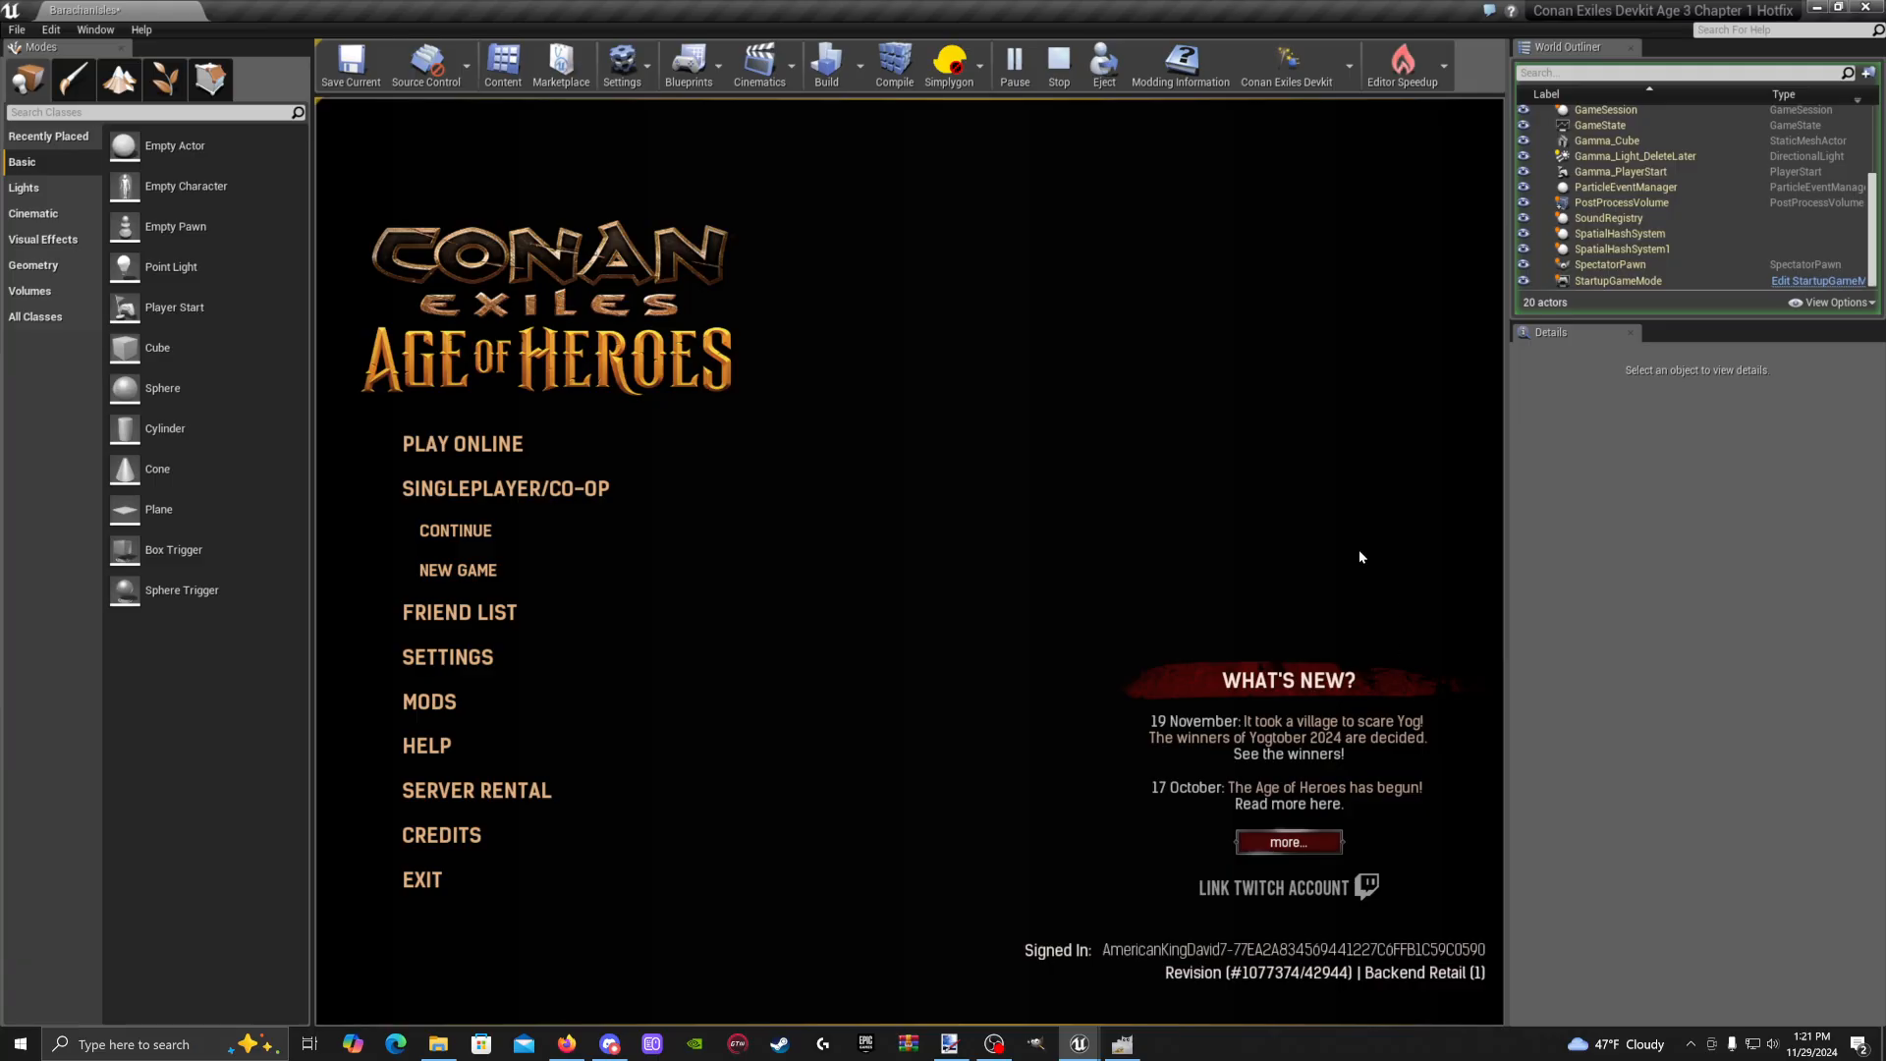
{"action": "left_click", "coordinate": [535, 489]}
{"action": "left_click", "coordinate": [526, 496]}
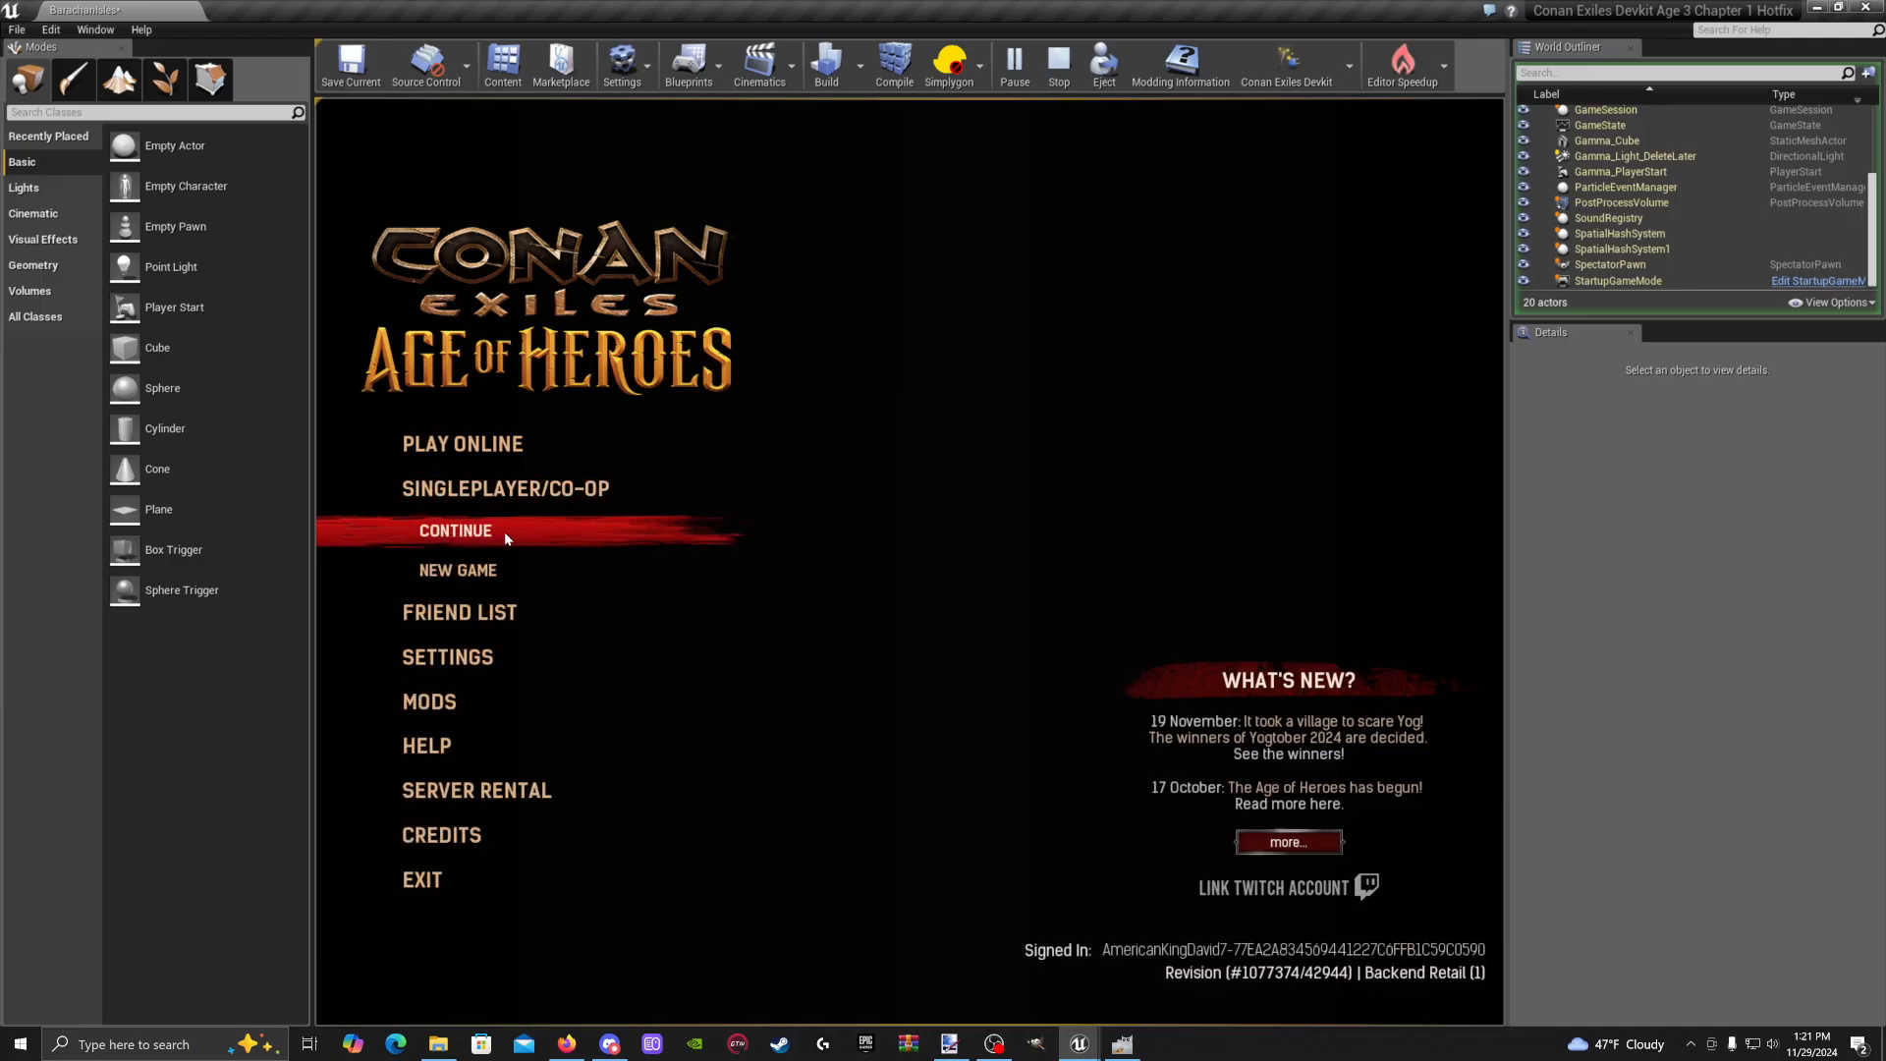
{"action": "left_click", "coordinate": [505, 530]}
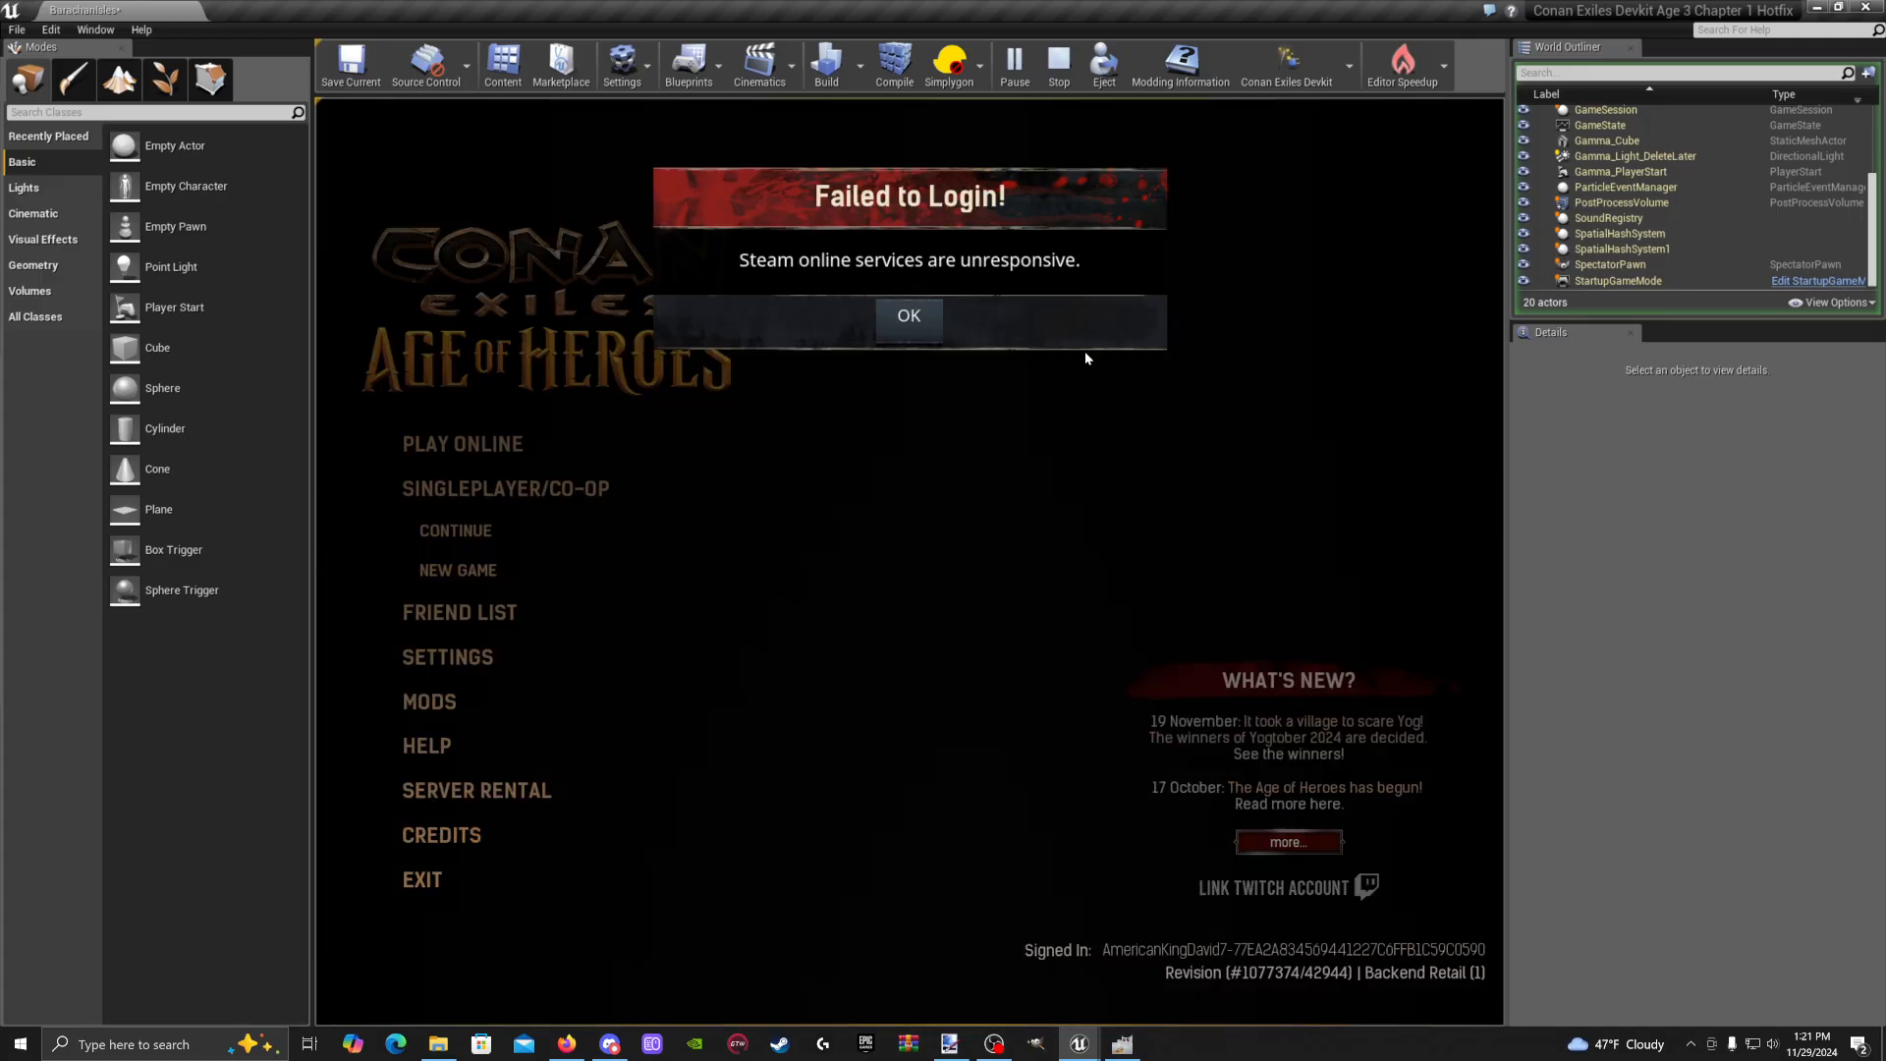
{"action": "left_click", "coordinate": [896, 326]}
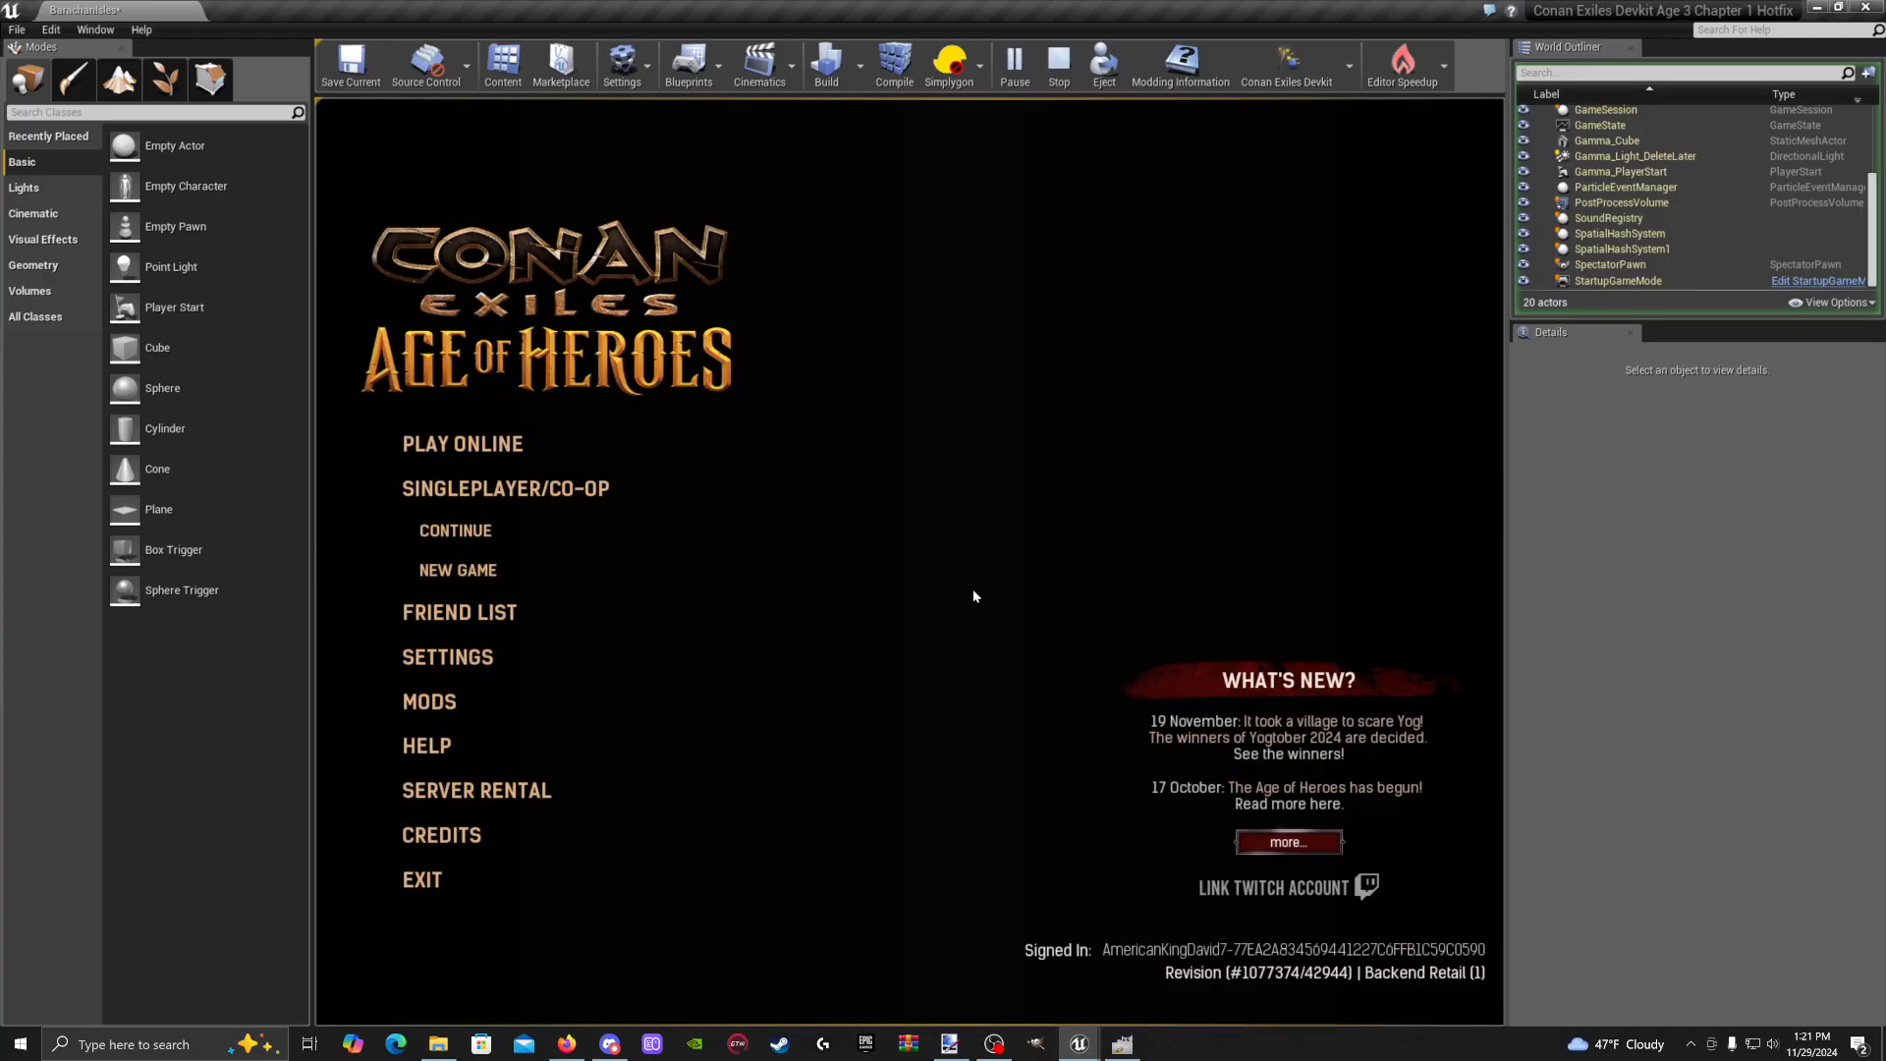
{"action": "left_click", "coordinate": [484, 452]}
Dismiss the login error, move The_Barachan_Isles.pak into Selected Mods, go Back and accept the restart
{"action": "left_click", "coordinate": [918, 317]}
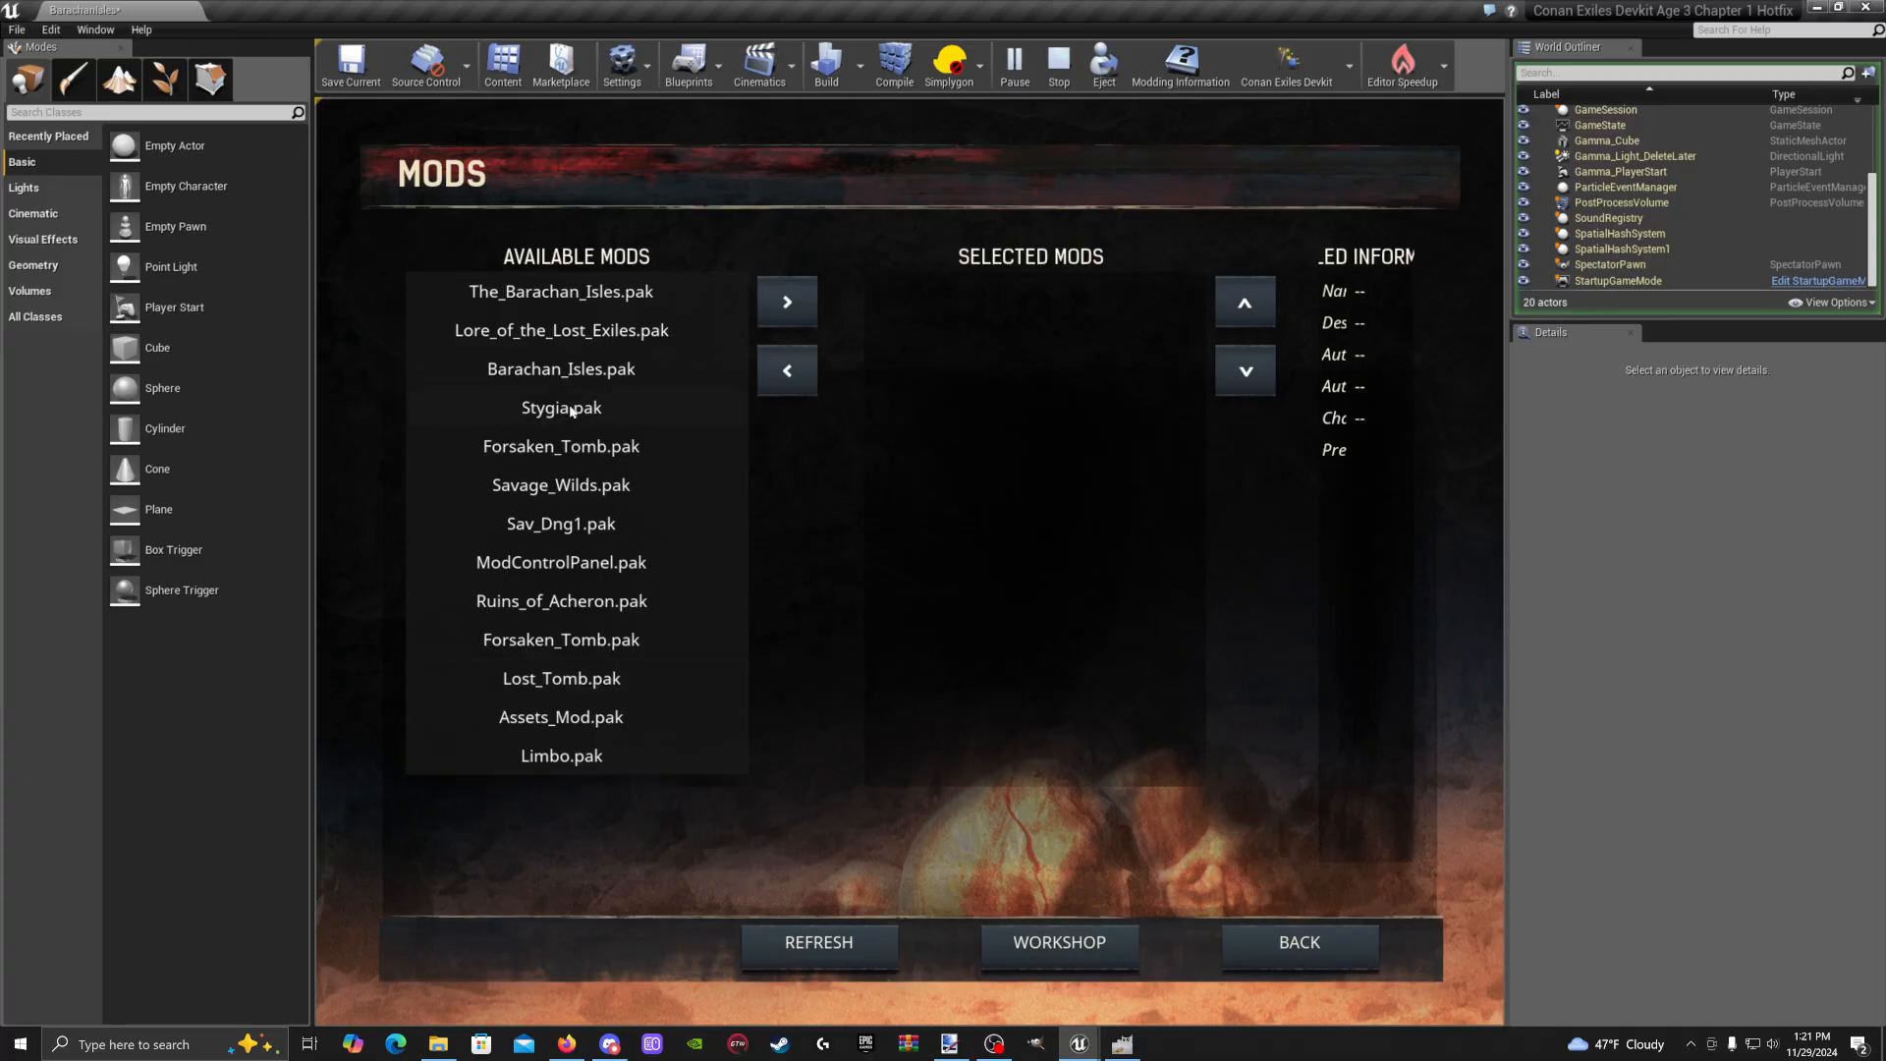
{"action": "left_click", "coordinate": [592, 372]}
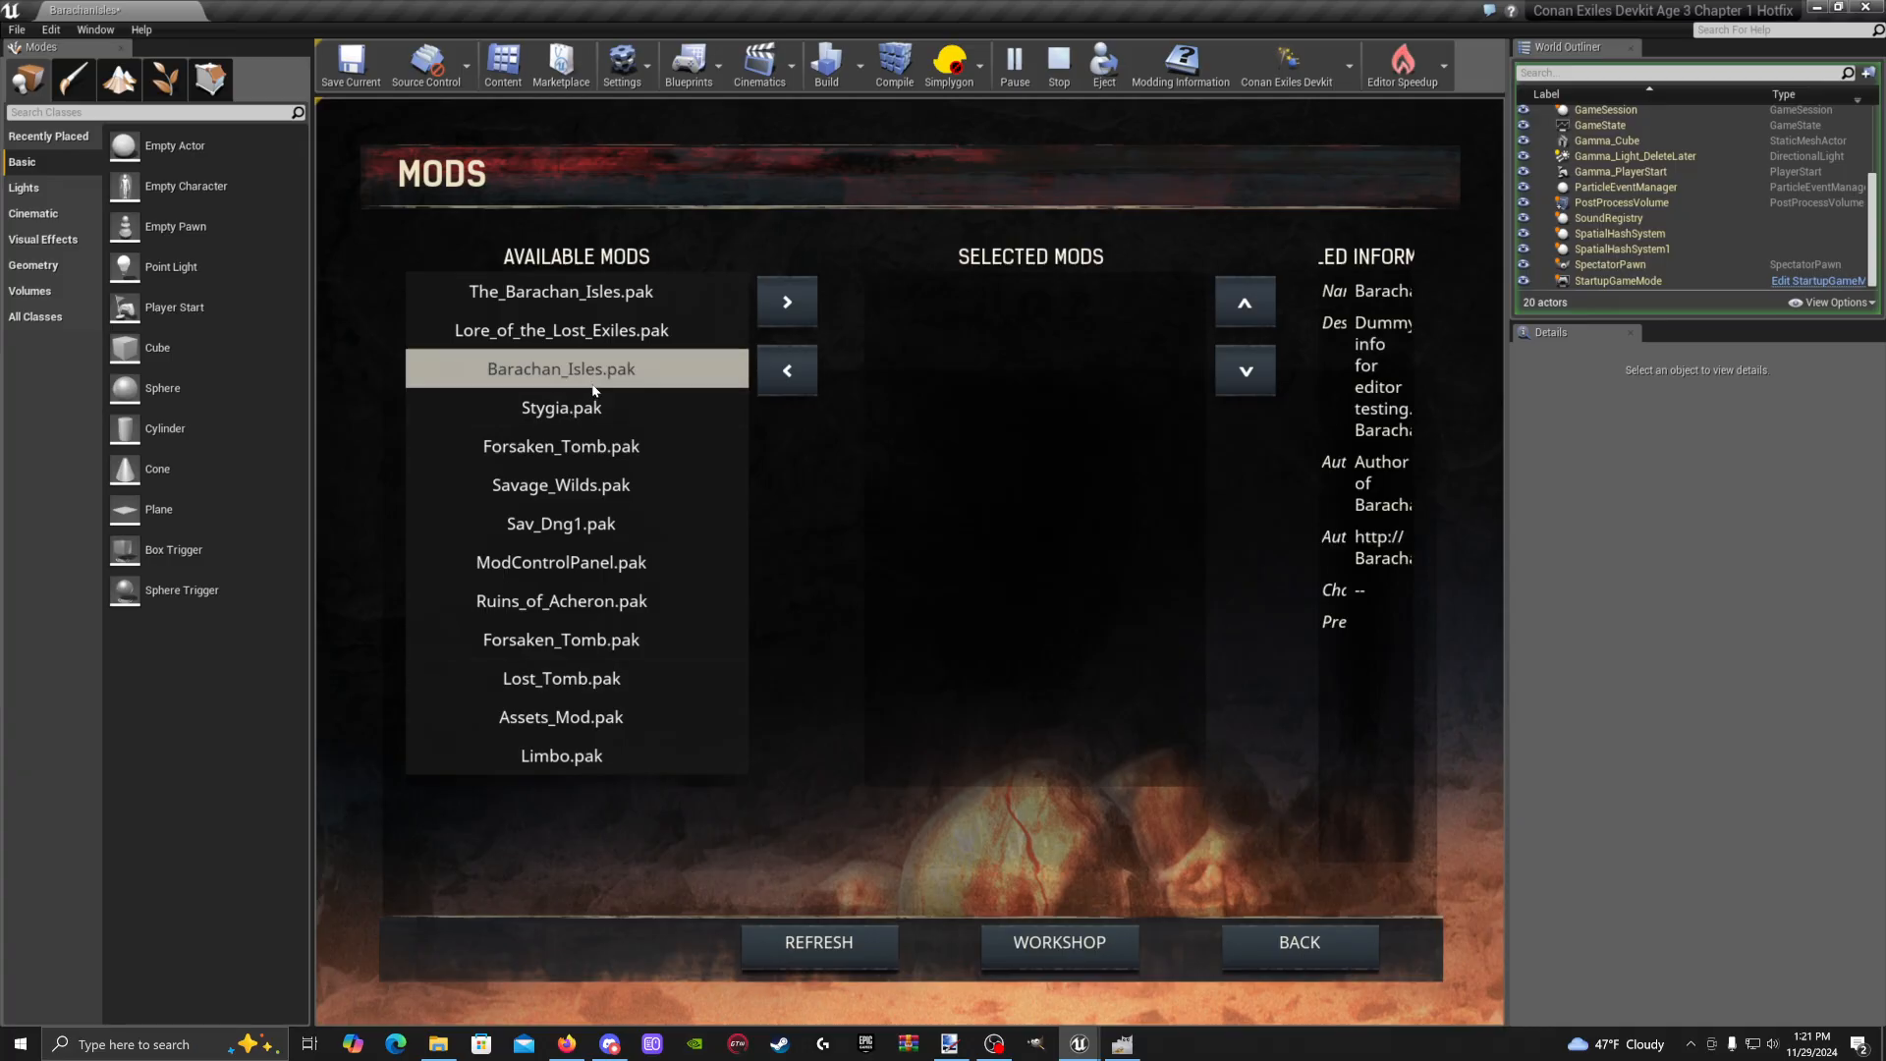
{"action": "left_click", "coordinate": [601, 306]}
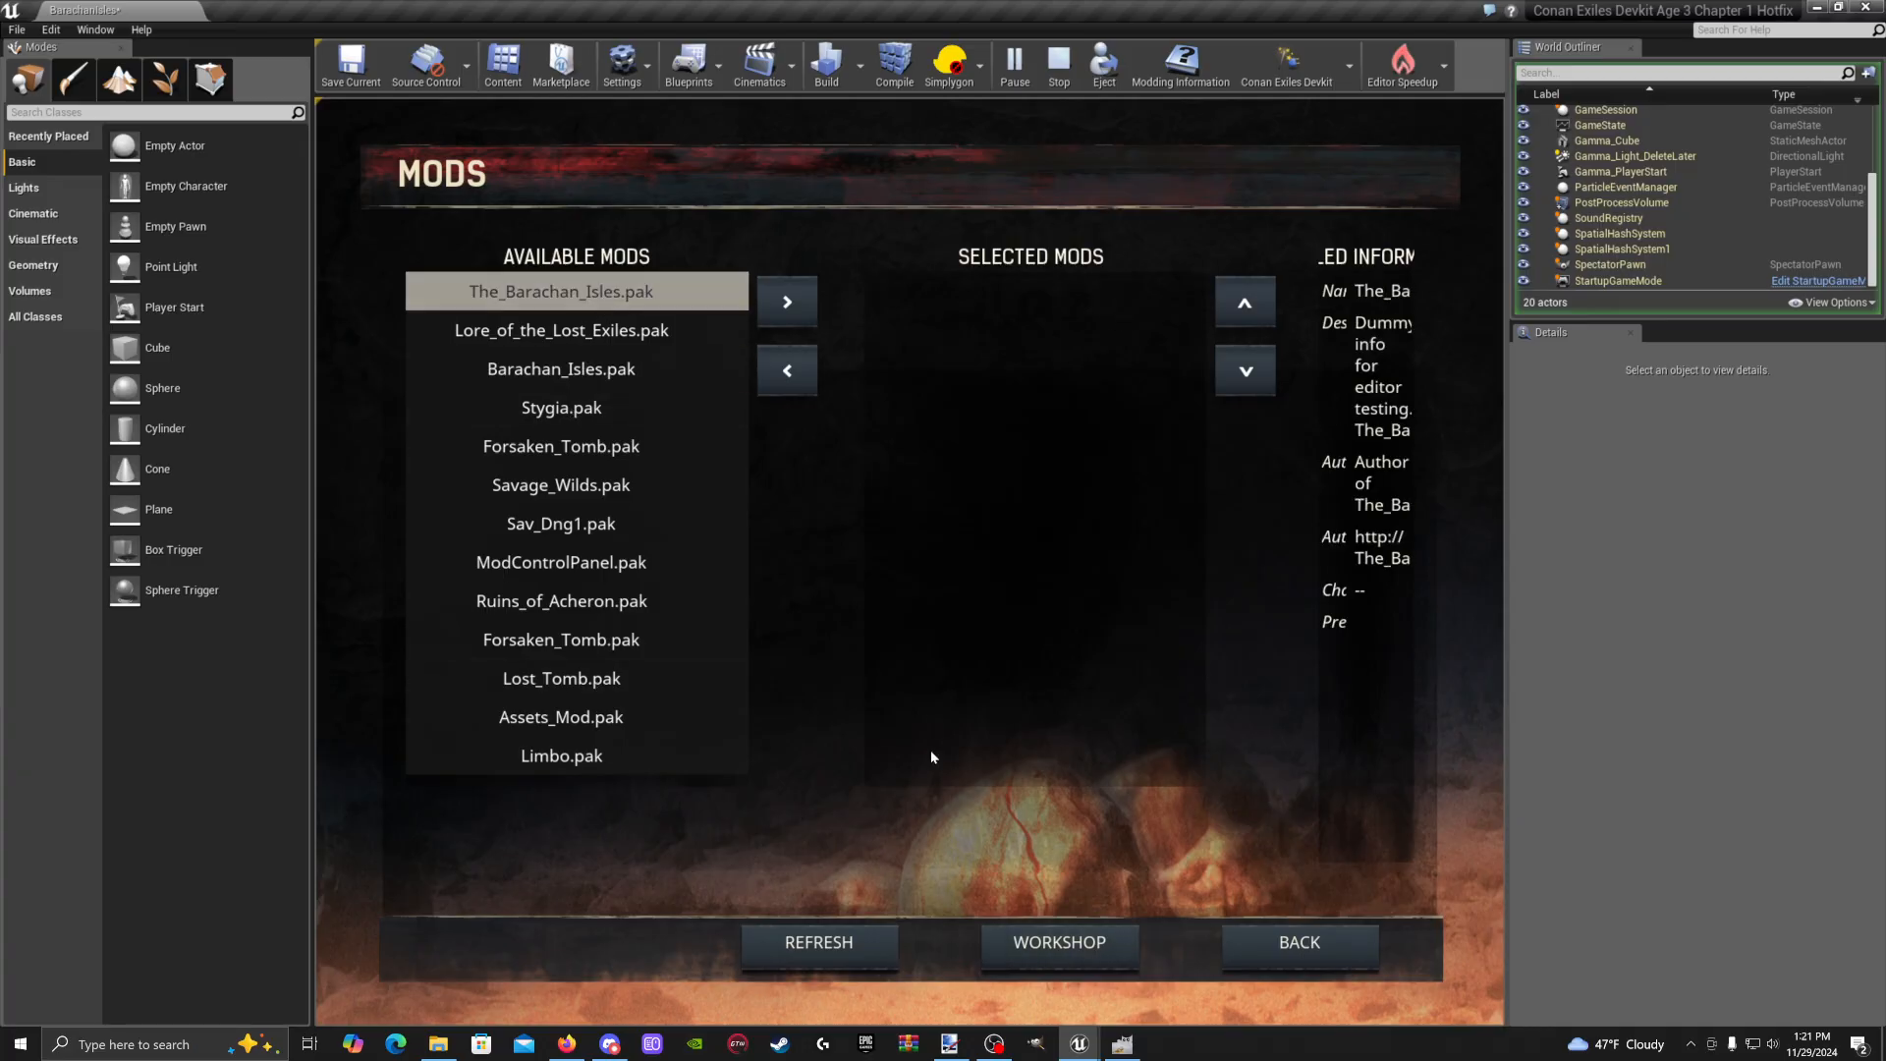
{"action": "left_click", "coordinate": [804, 303]}
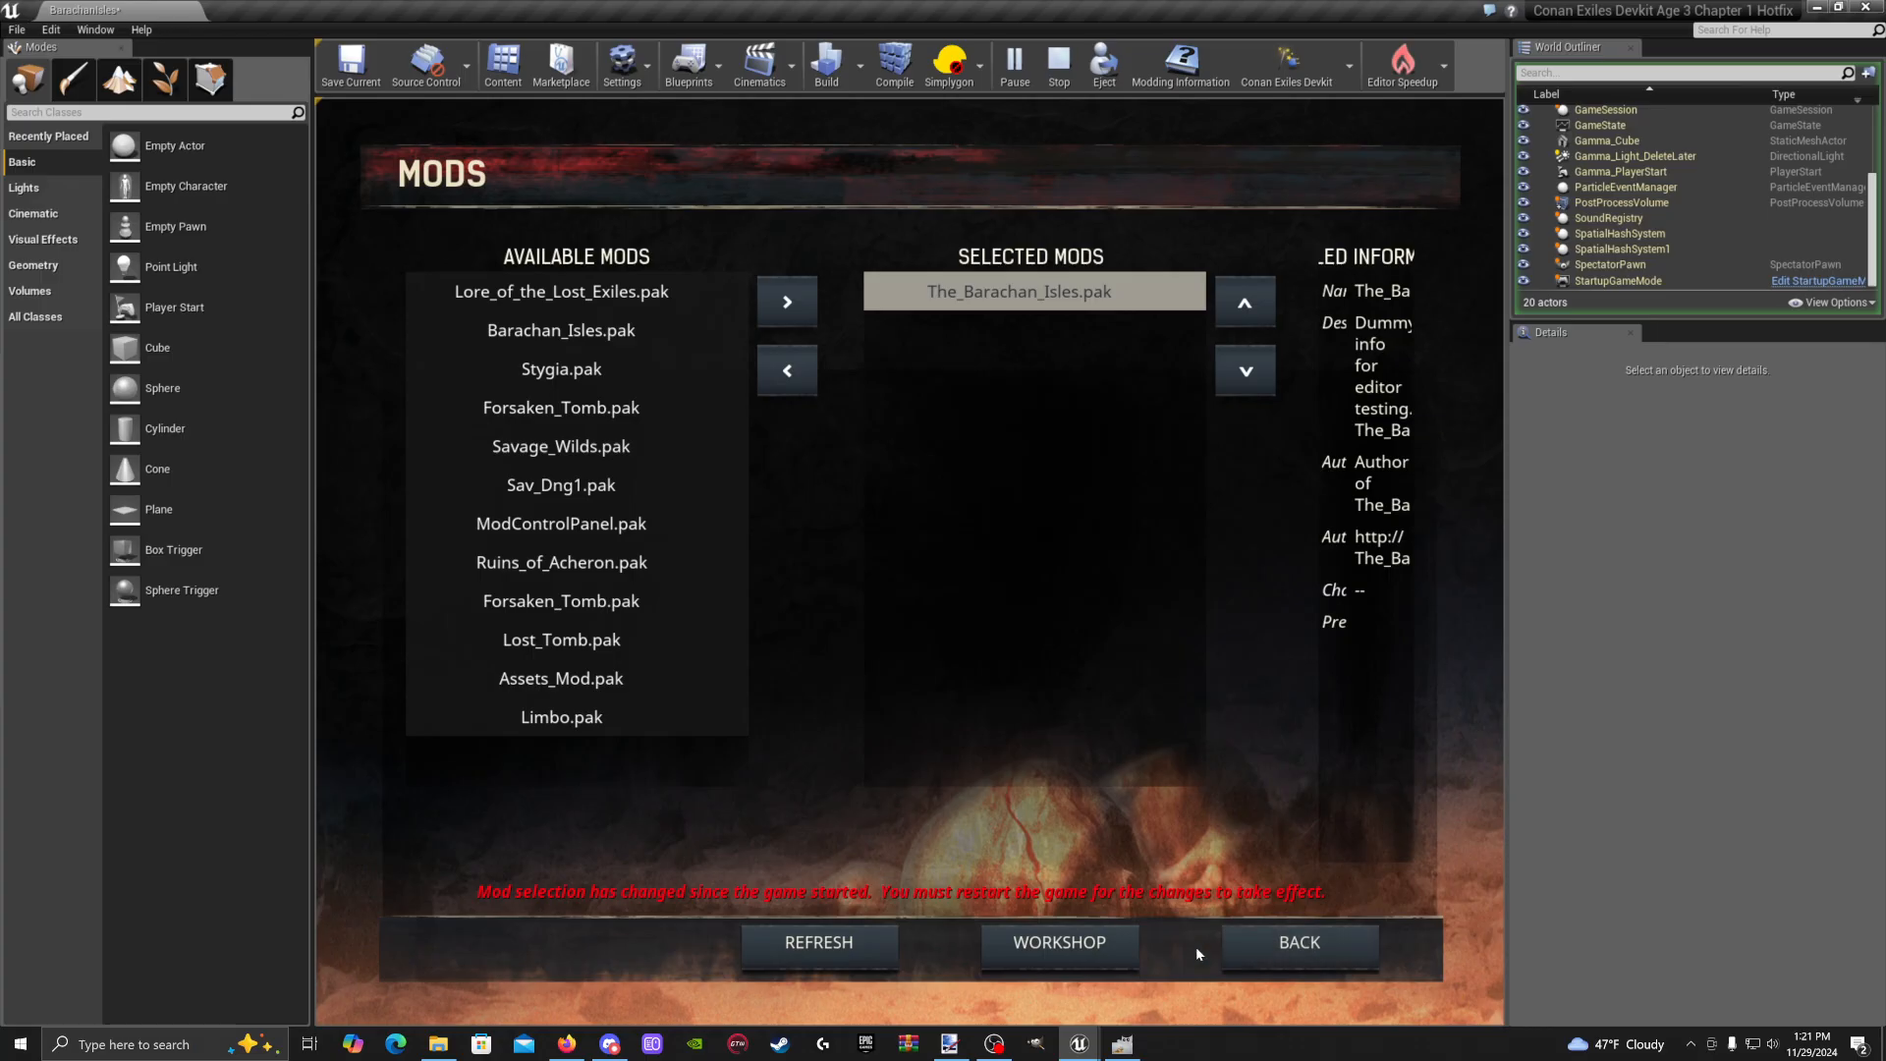
{"action": "left_click", "coordinate": [1347, 947]}
{"action": "left_click", "coordinate": [883, 351]}
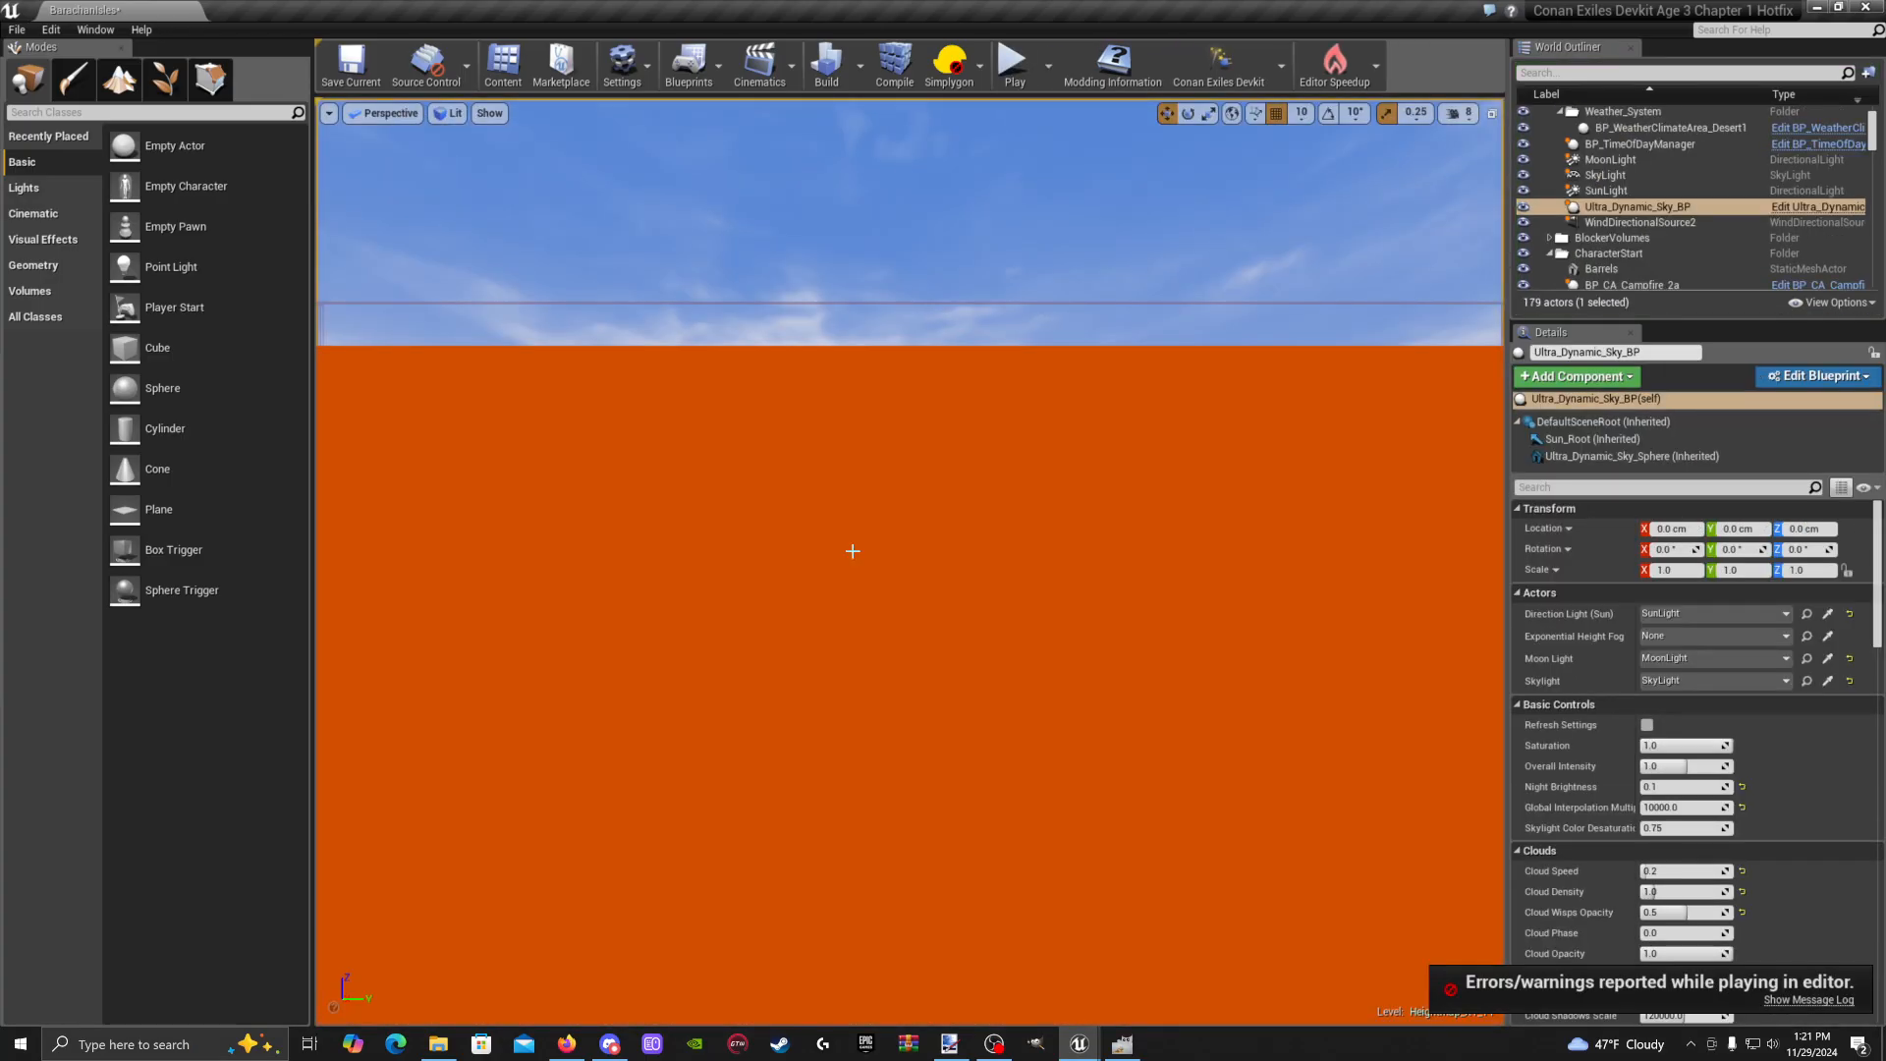
Orbit the editor viewport to look around the level after the session closes
{"action": "right_click_drag", "start_coordinate": [853, 551], "coordinate": [855, 482]}
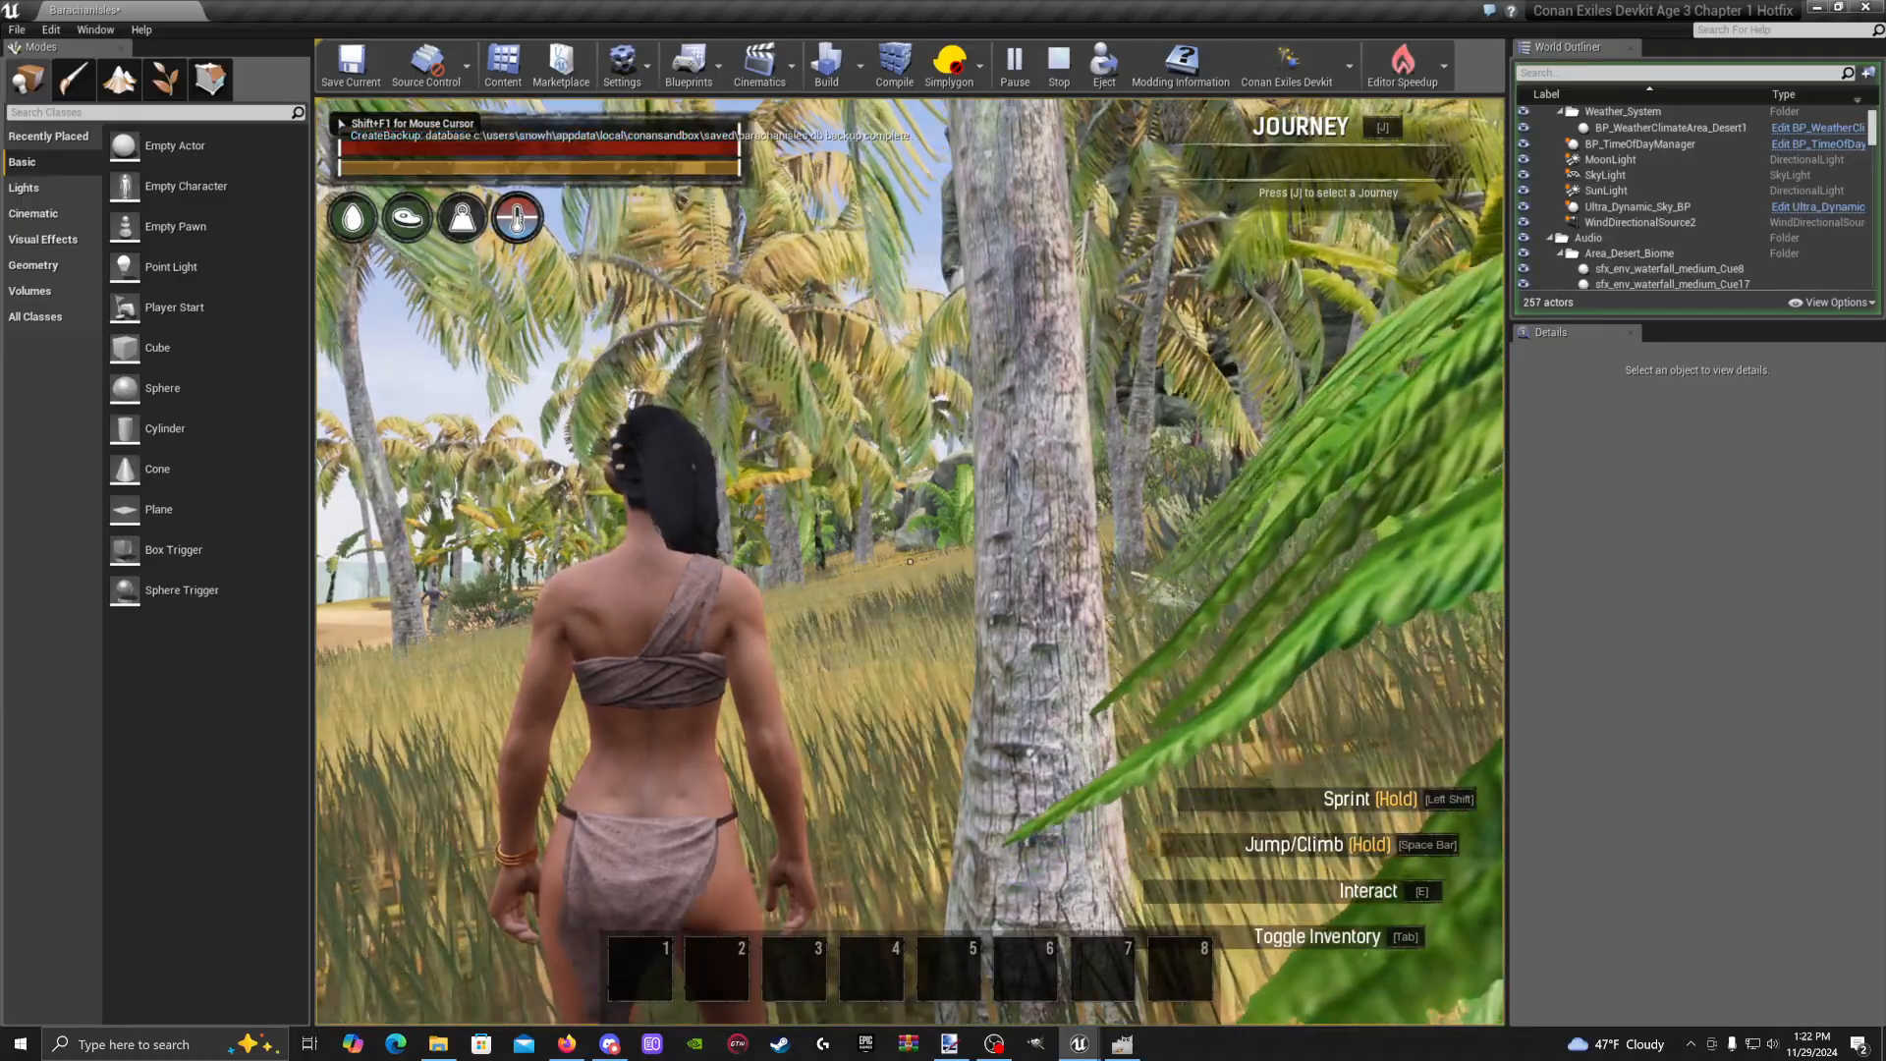
Run and sprint toward the palm island, then open and close the Admin Panel
{"action": "key", "text": "w"}
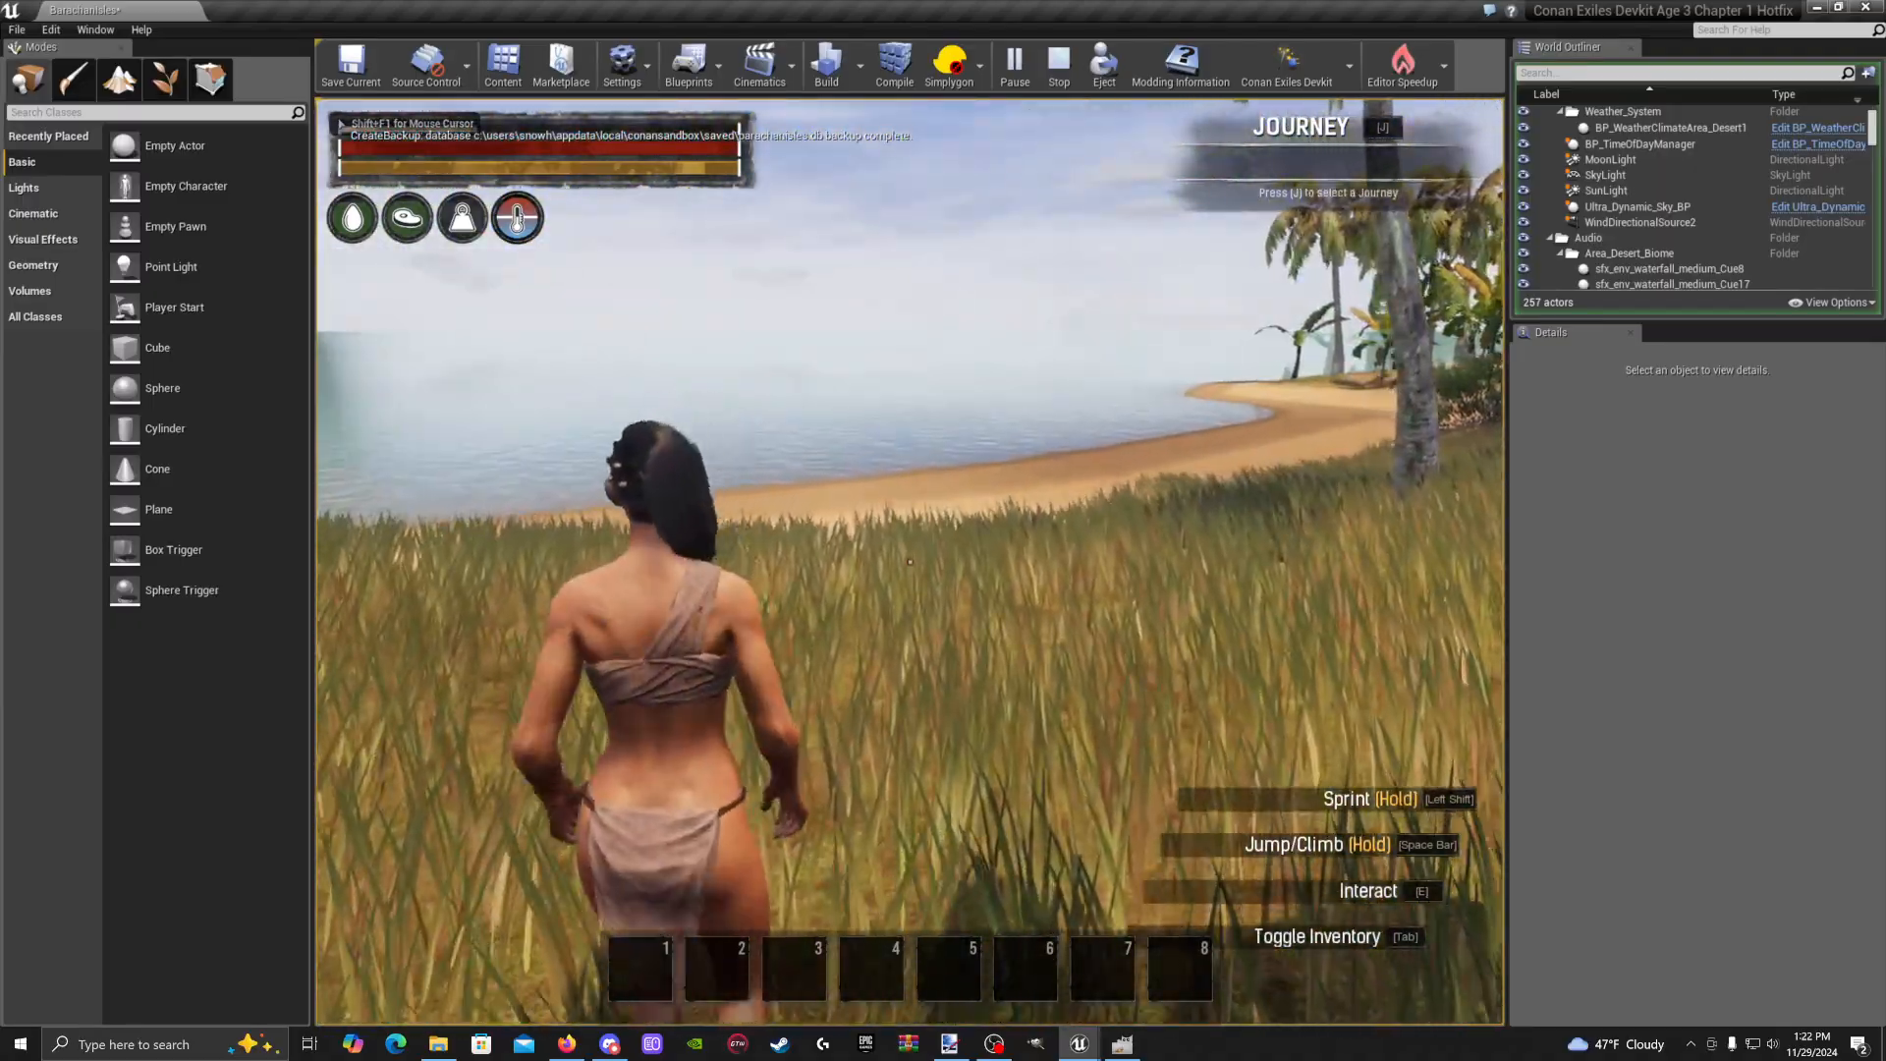
{"action": "key", "text": "shift+w"}
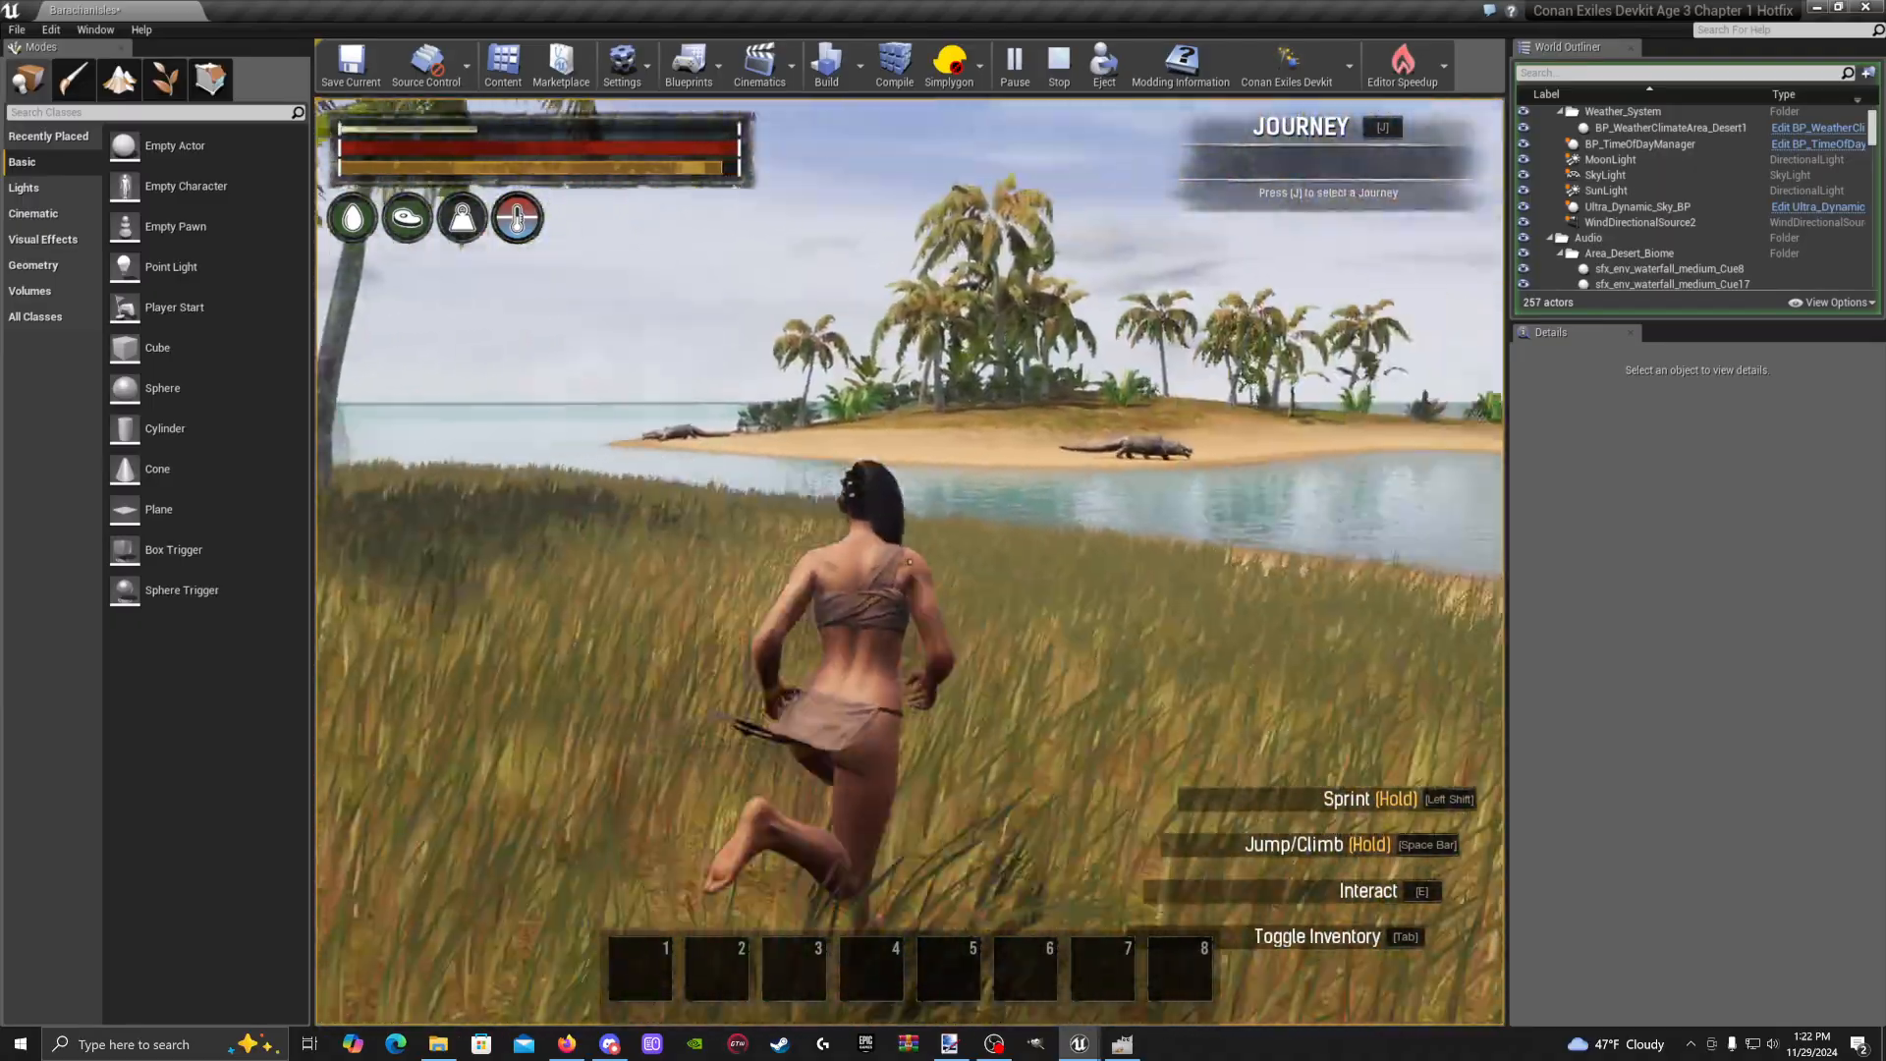
{"action": "key", "text": "Escape"}
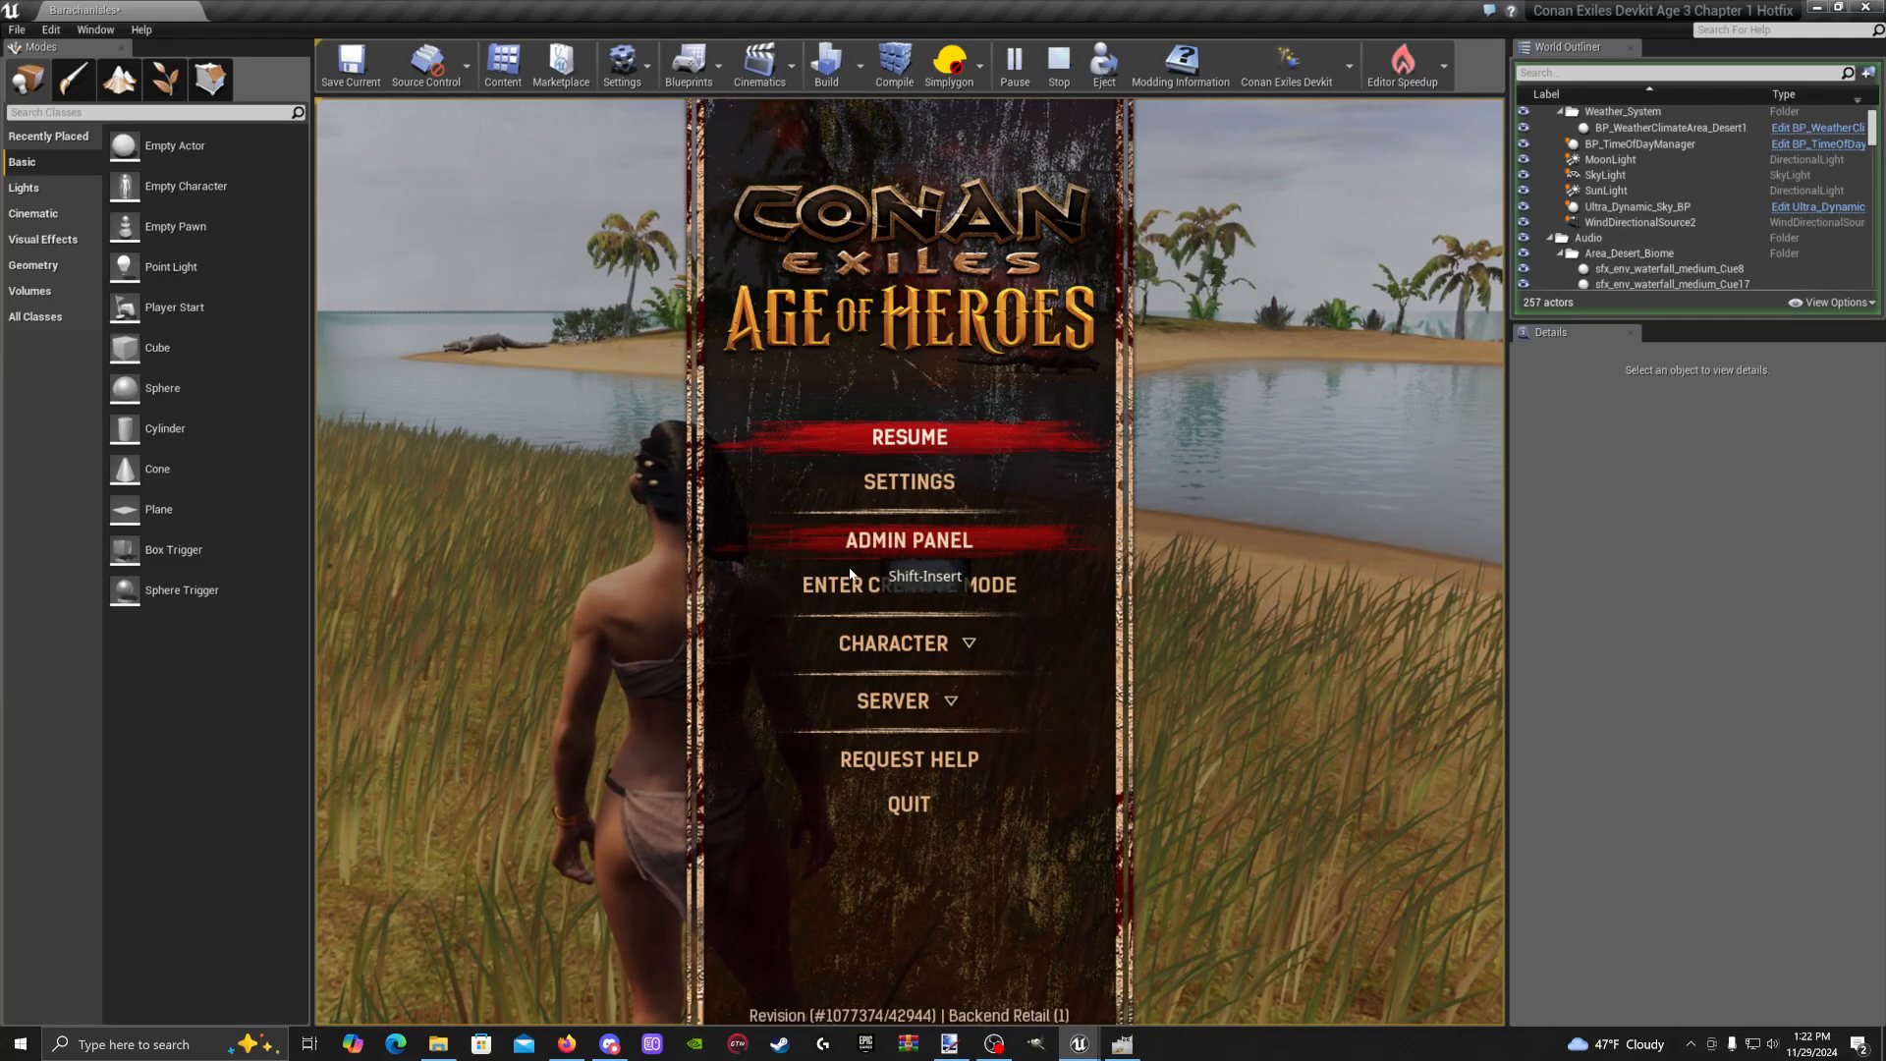
{"action": "left_click", "coordinate": [851, 572]}
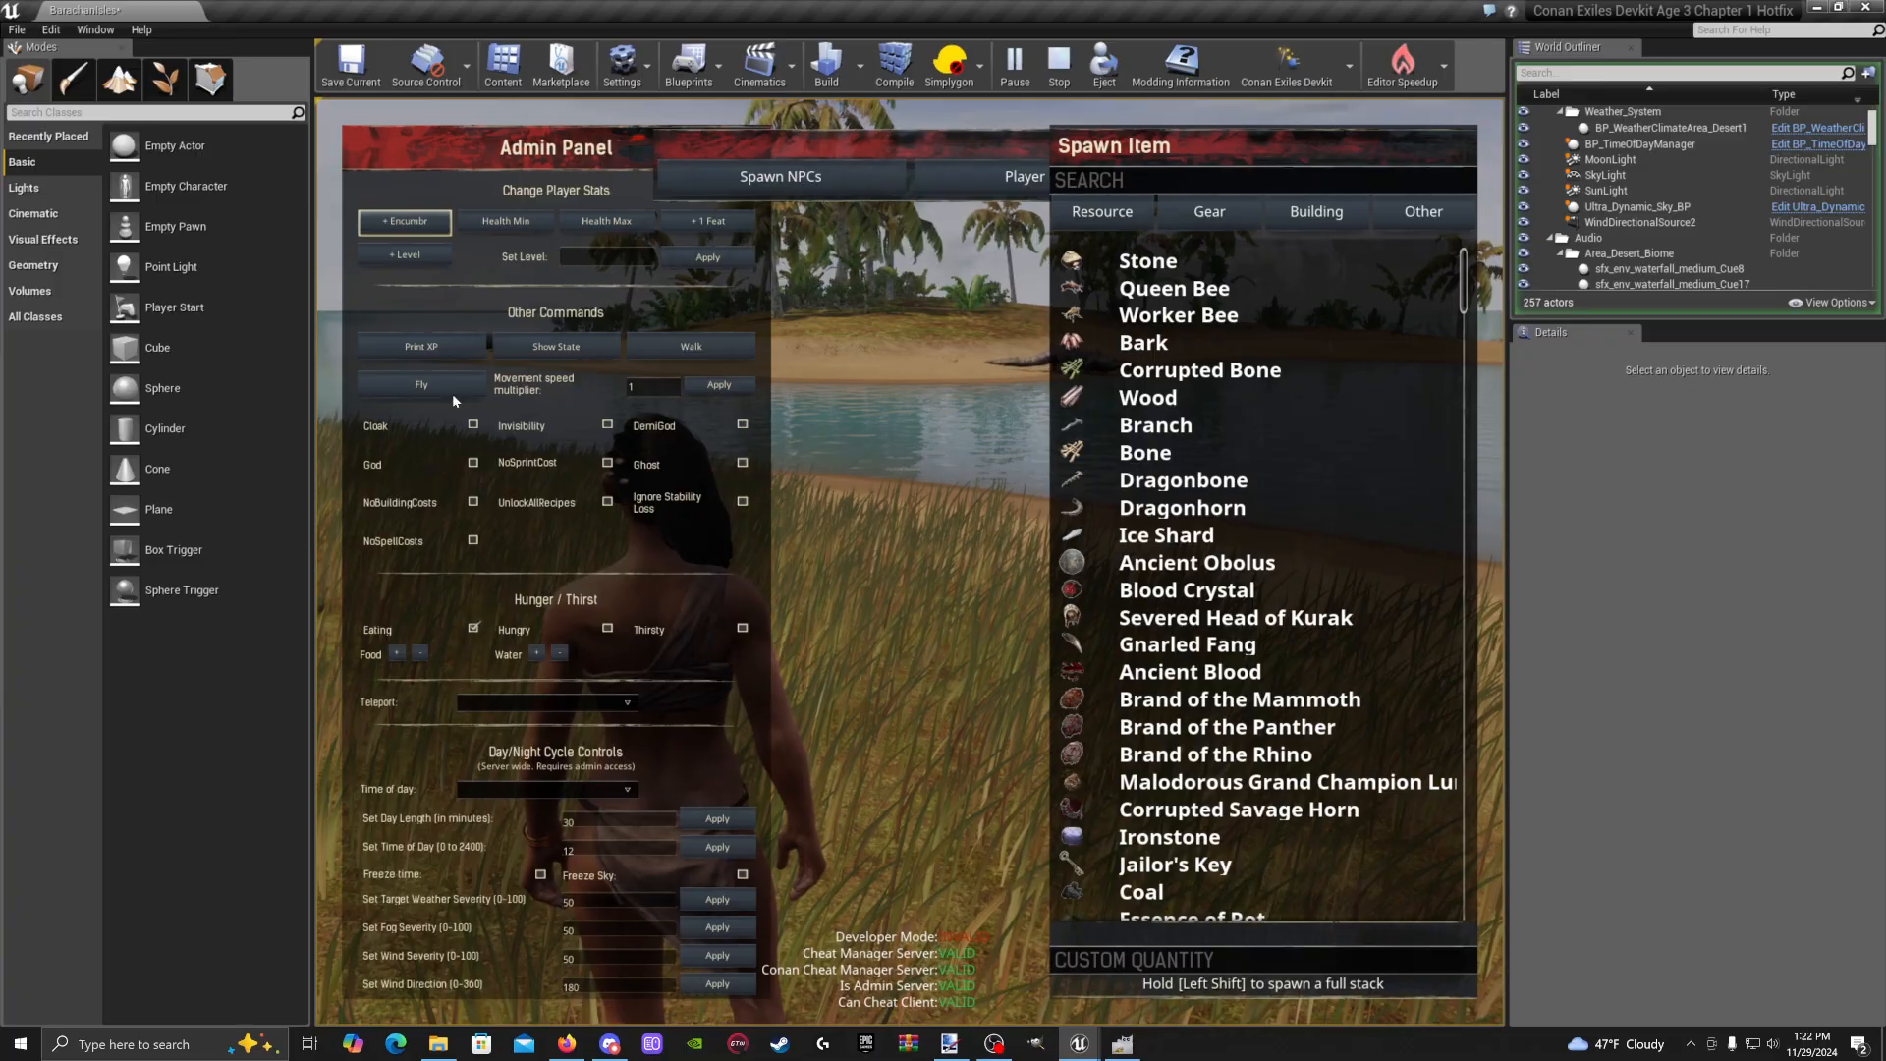
{"action": "key", "text": "Escape"}
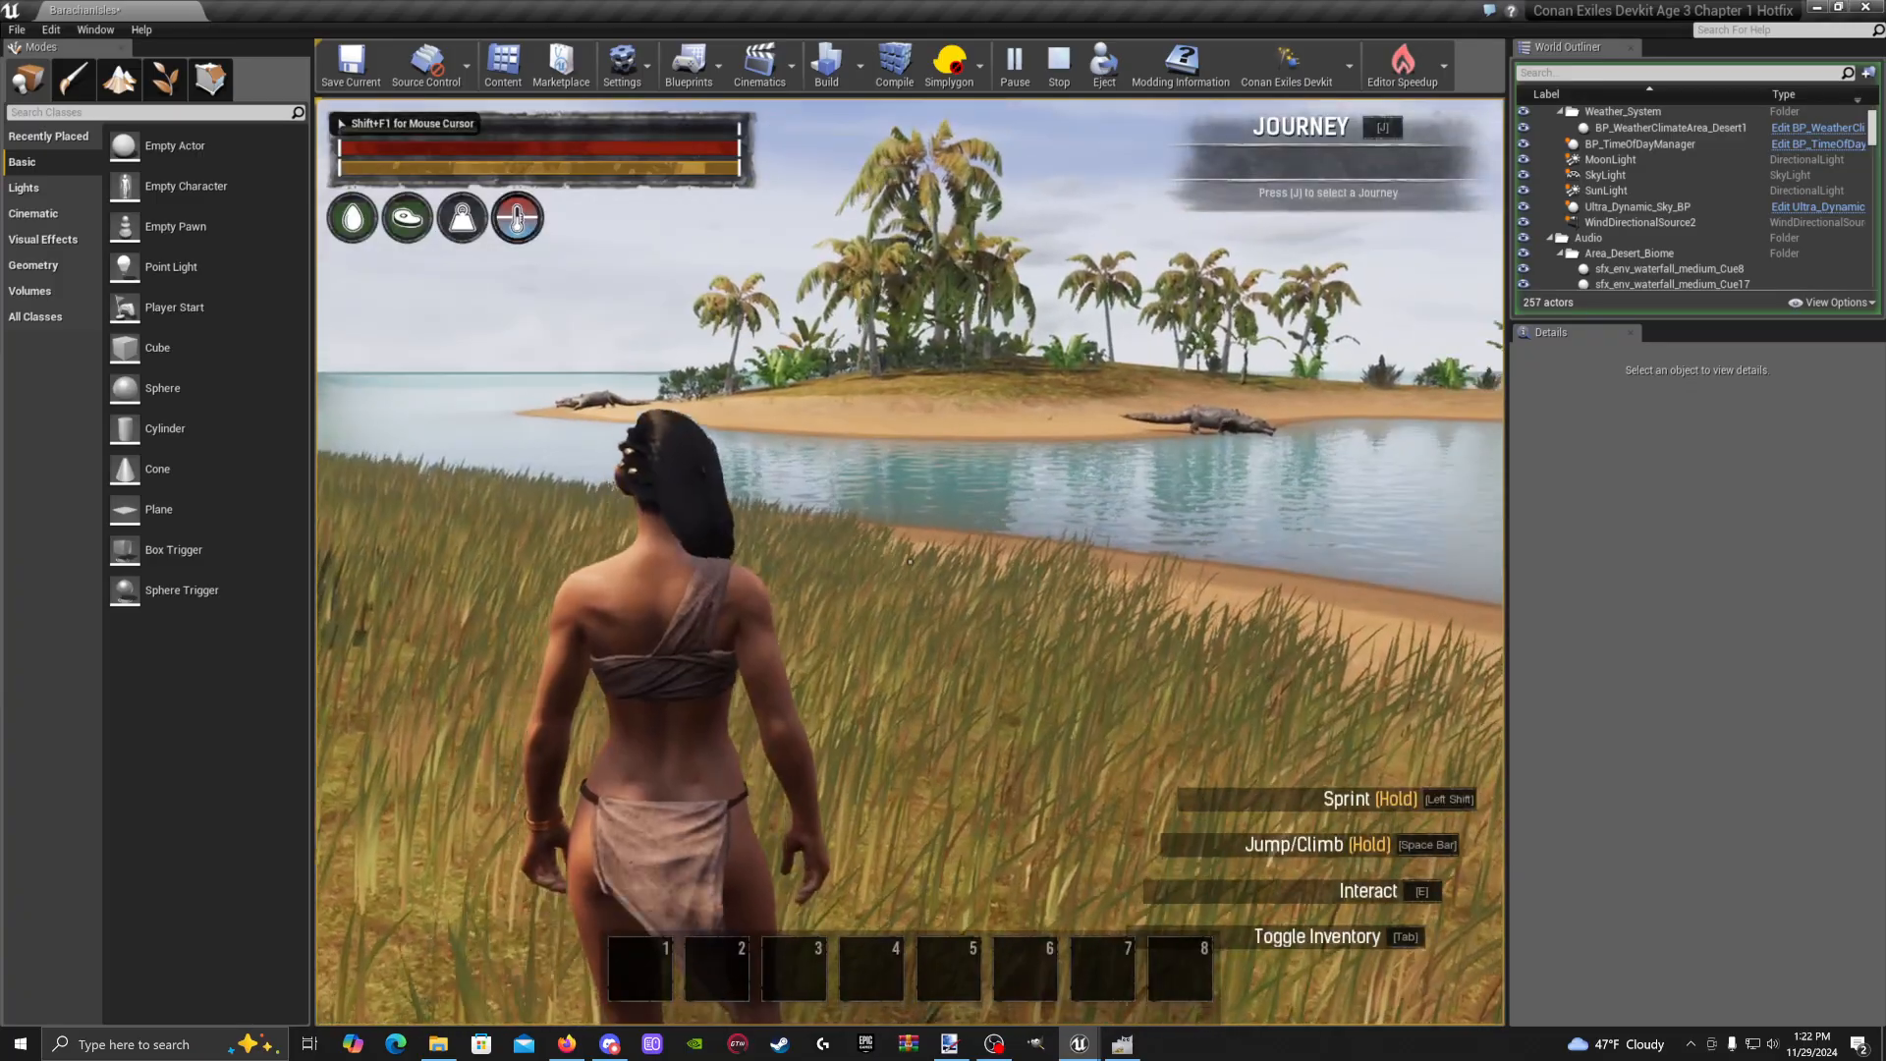
Wade through the shallows onto the beach, then end the play-in-editor session
{"action": "key", "text": "w"}
{"action": "key", "text": "w"}
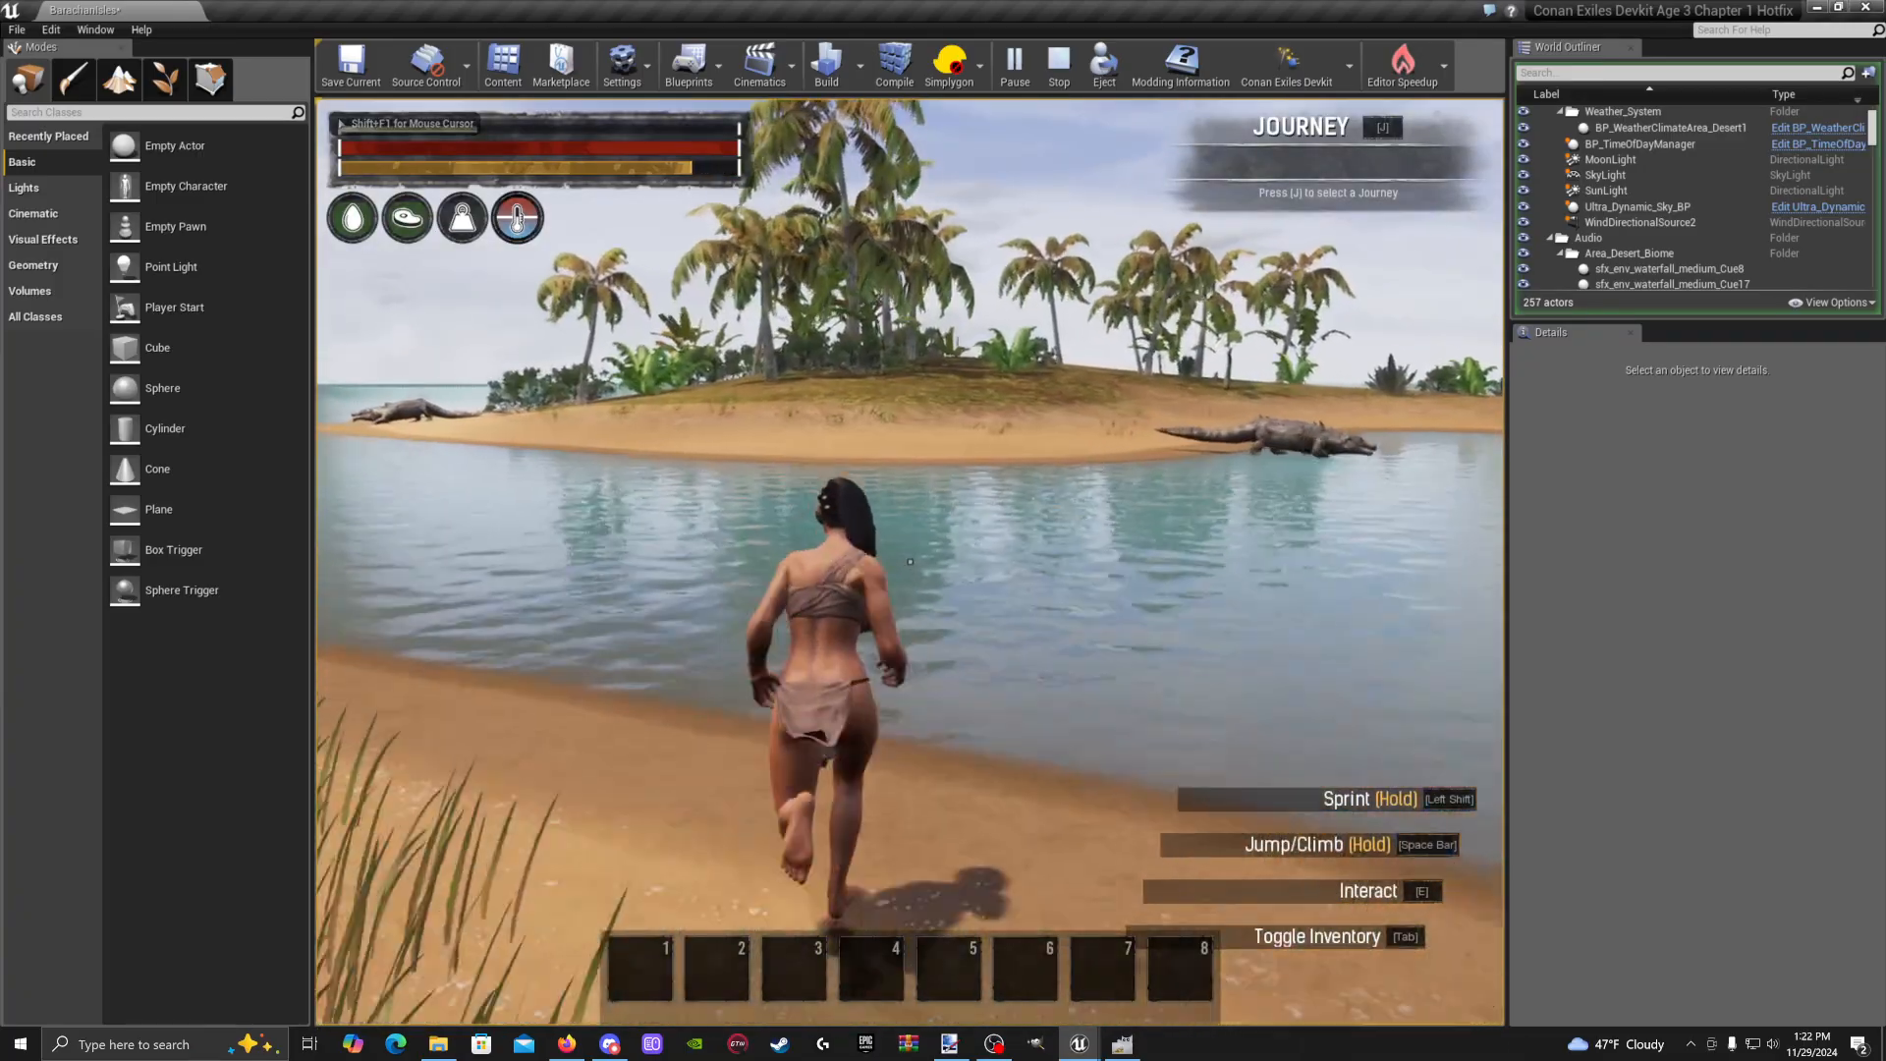
{"action": "key", "text": "w"}
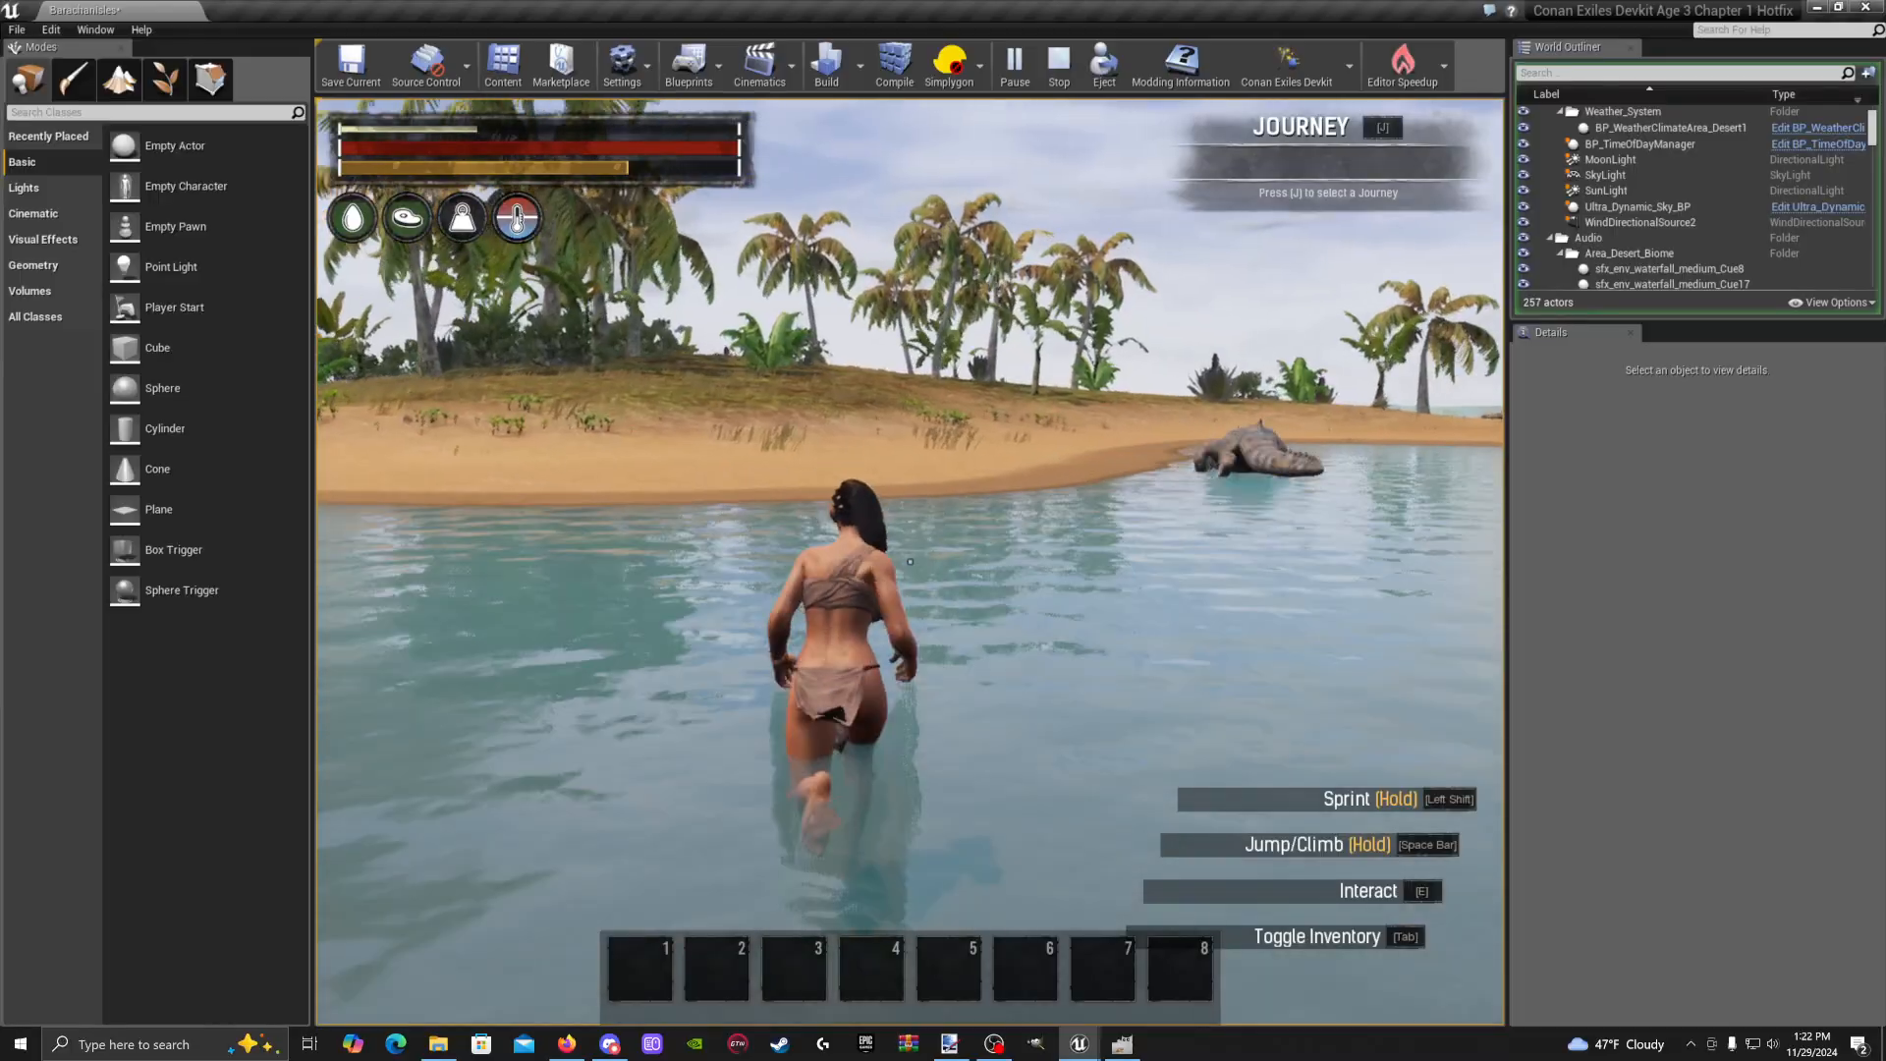
{"action": "key", "text": "w"}
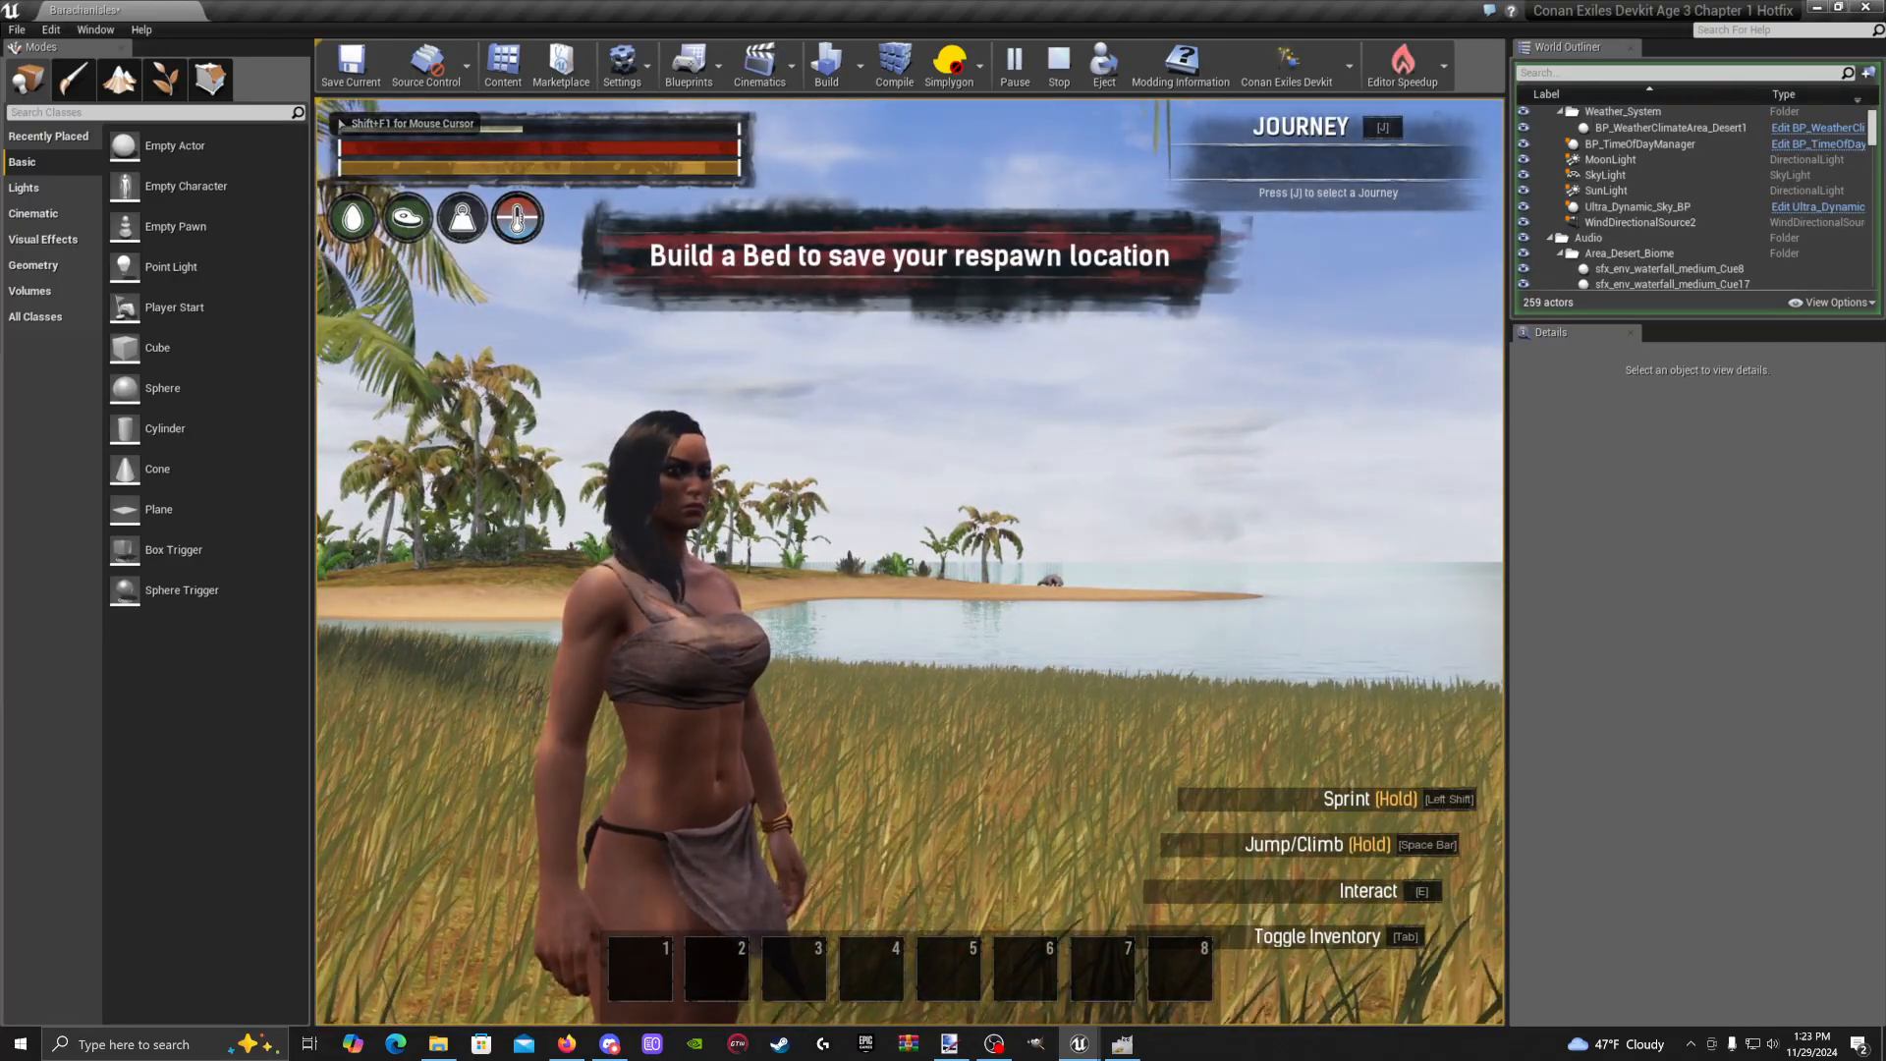
{"action": "key", "text": "Escape"}
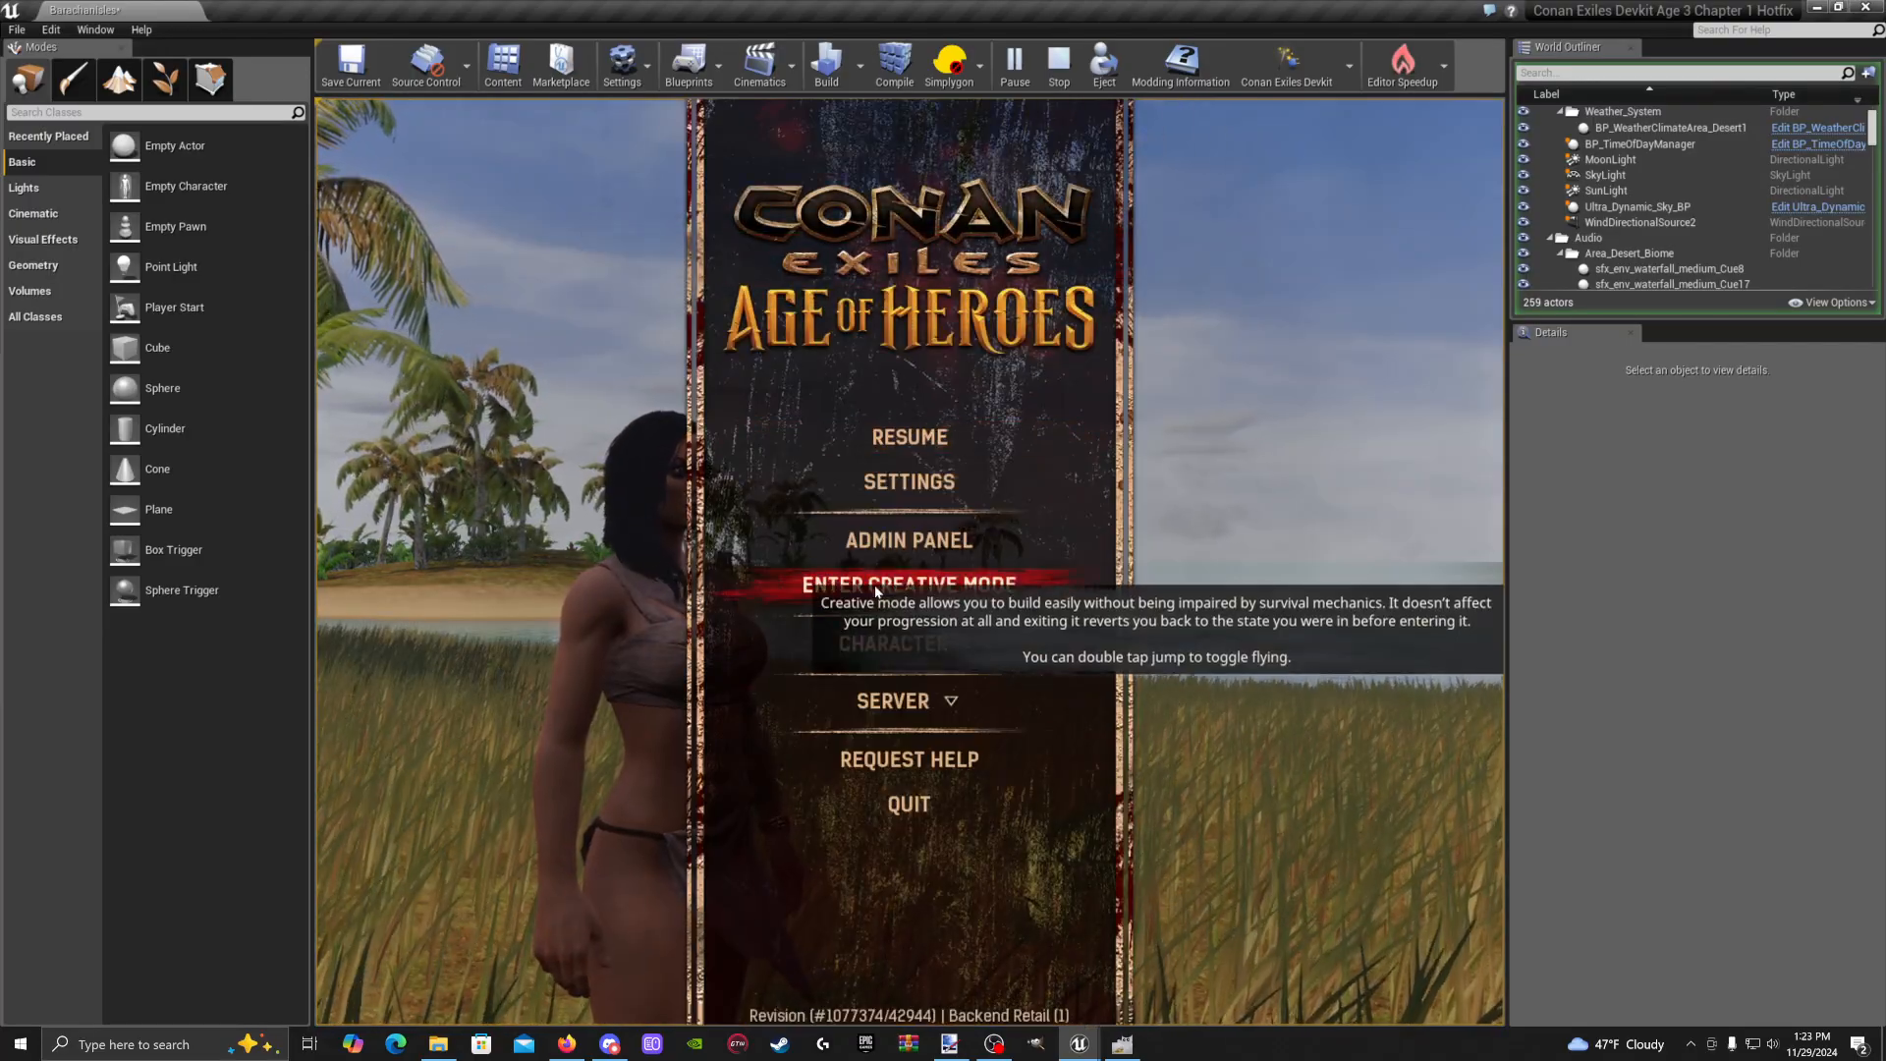
{"action": "key", "text": "Escape"}
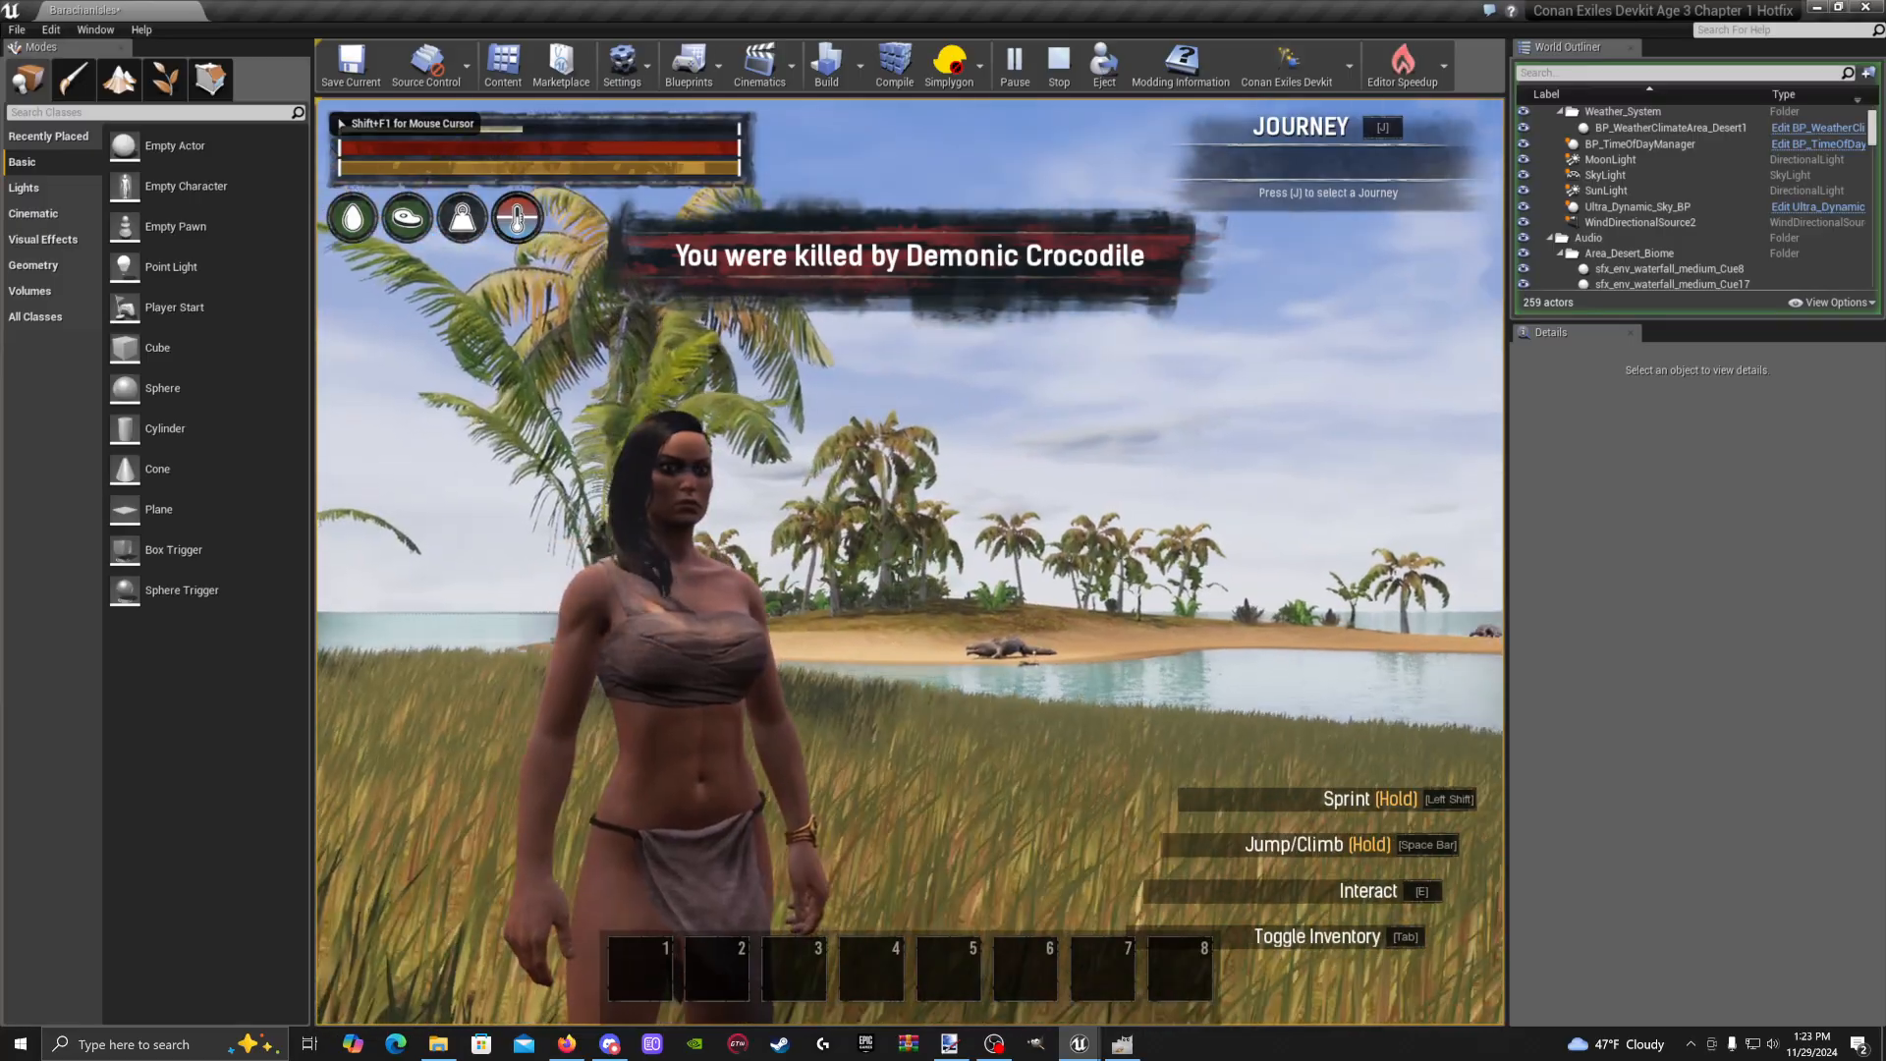
{"action": "key", "text": "Tab"}
{"action": "key", "text": "Escape"}
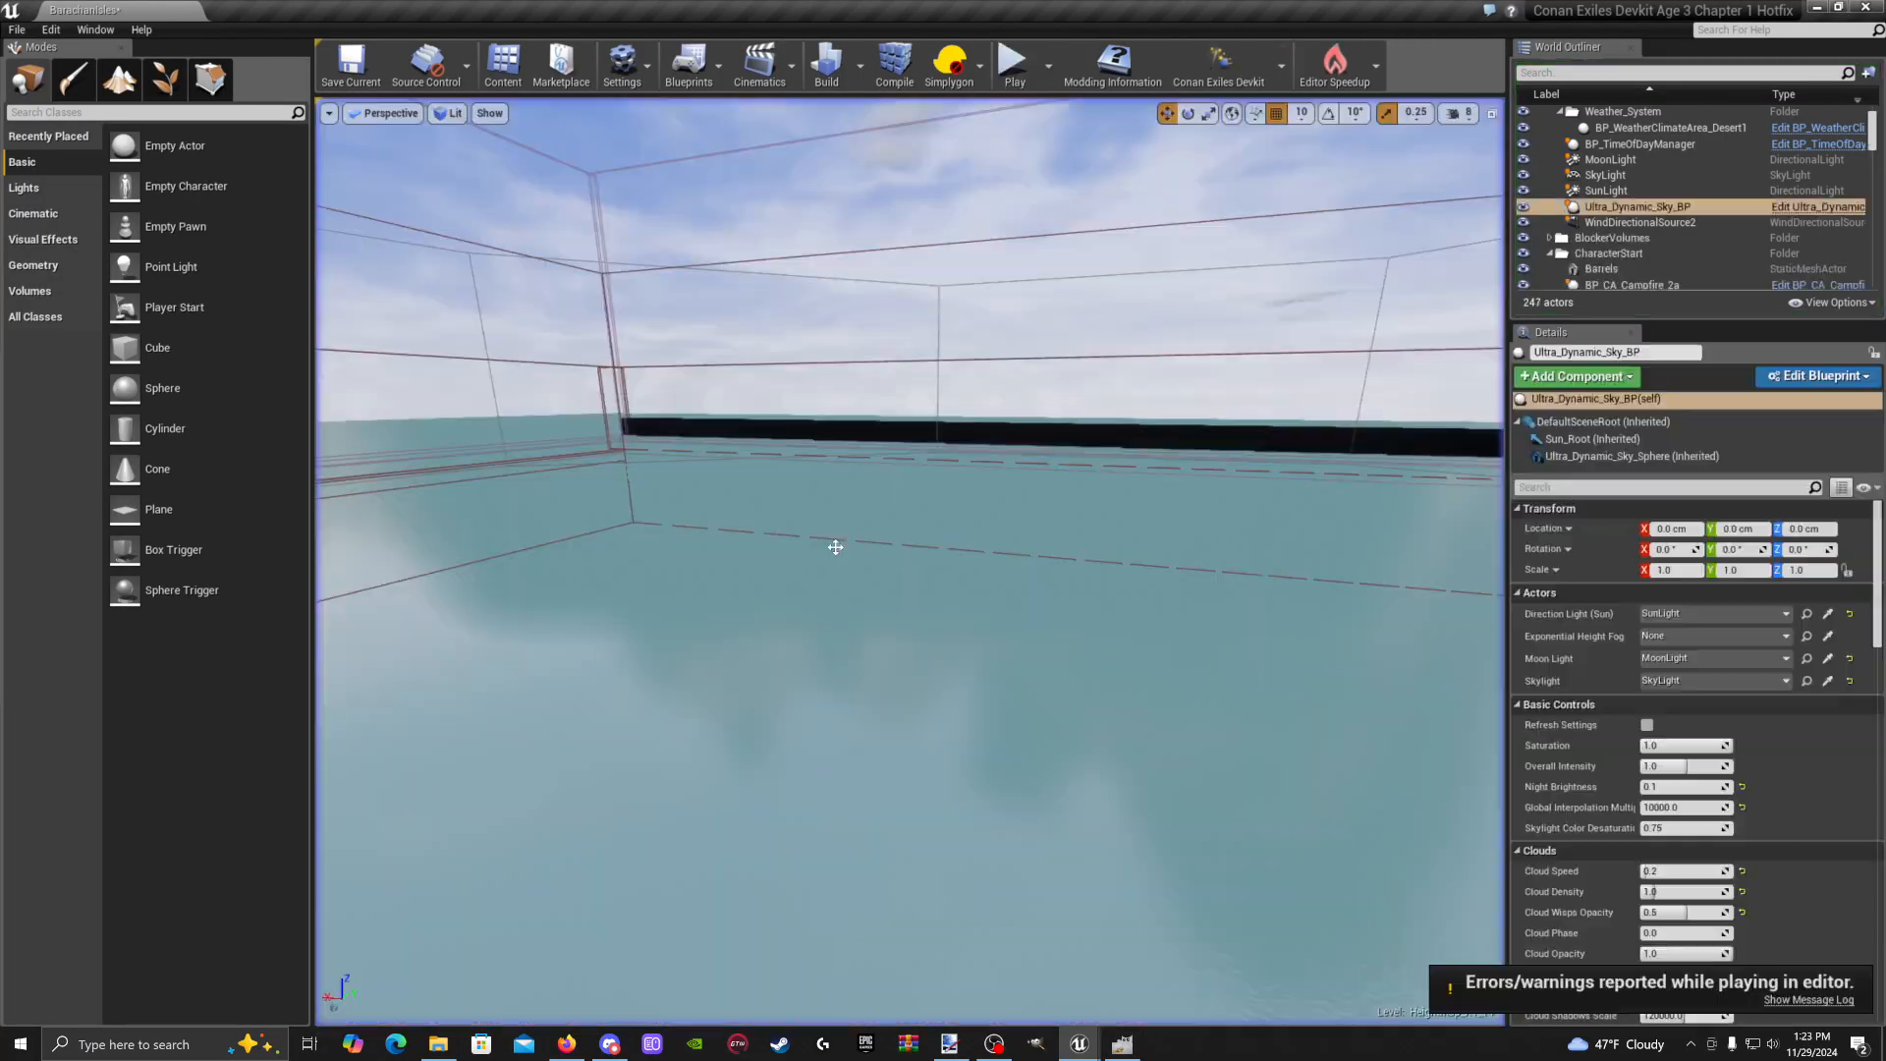
Minimize the Content Browser and fly the camera across the water to the shipwreck
{"action": "left_click", "coordinate": [503, 64]}
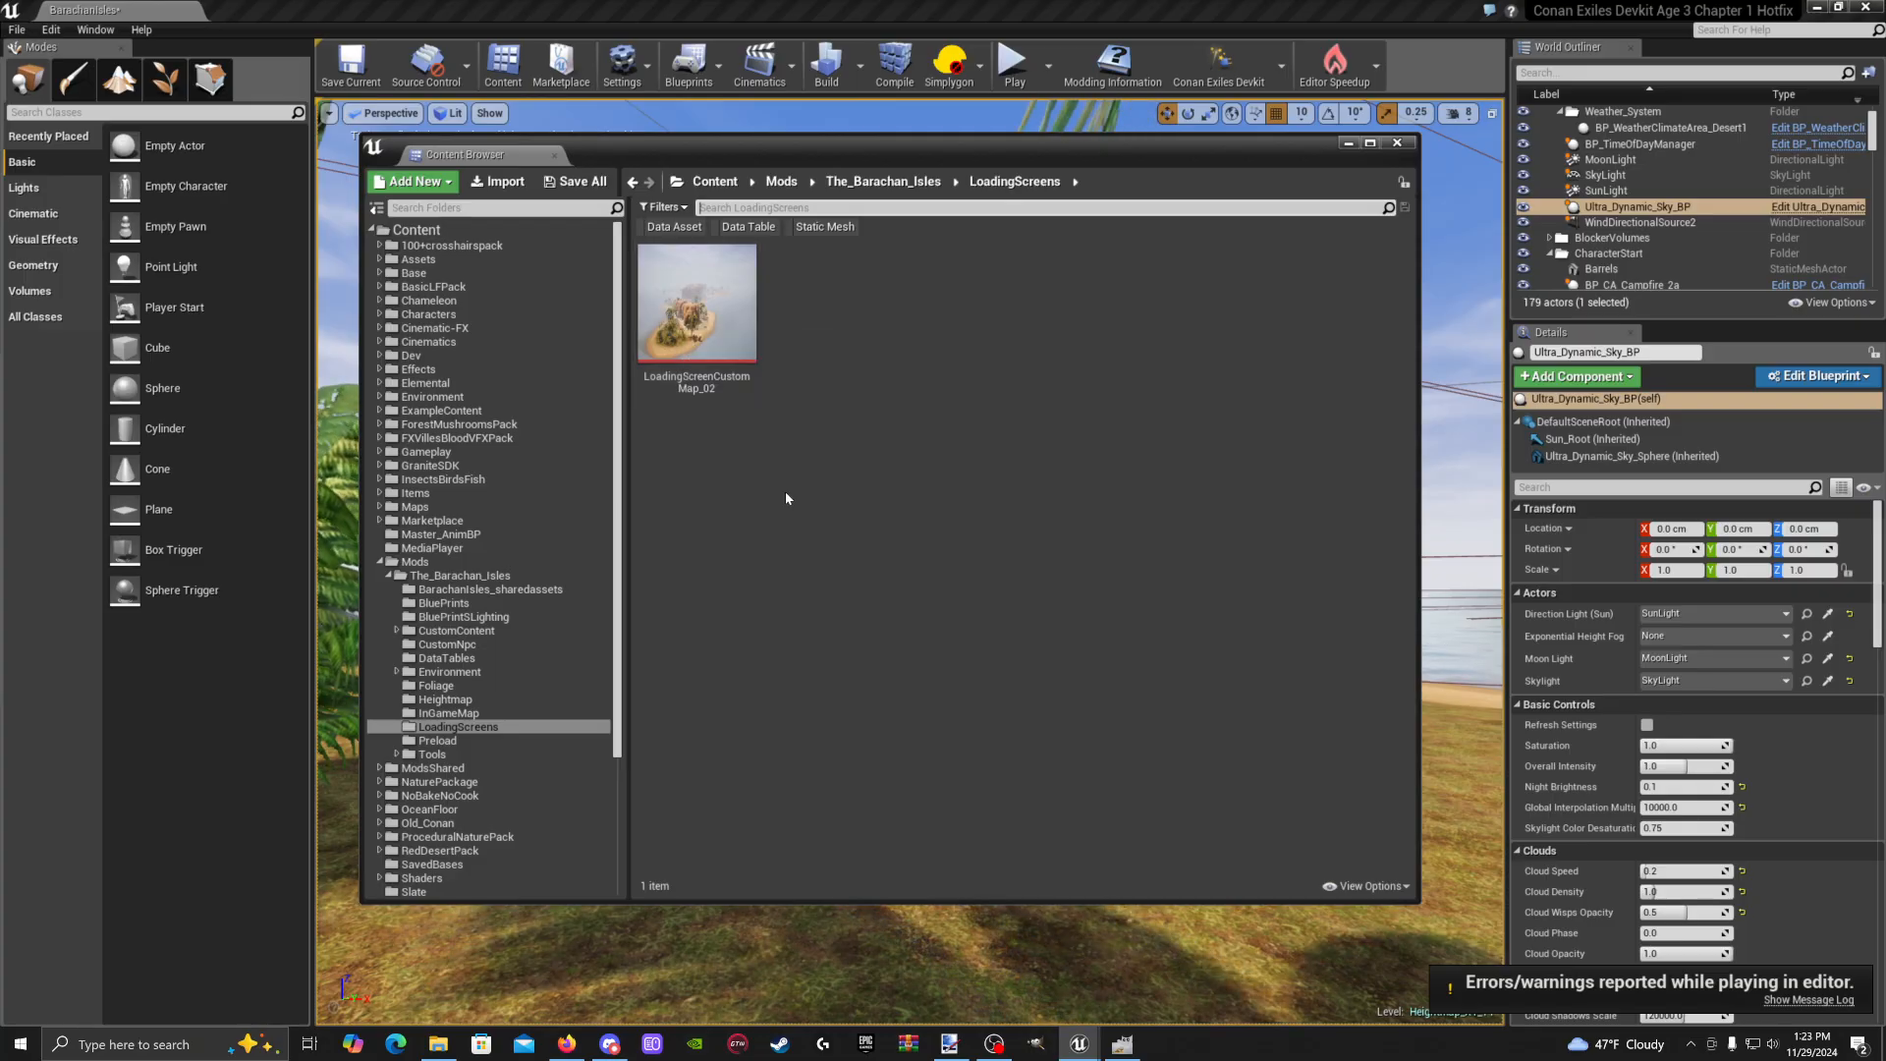
{"action": "left_click", "coordinate": [1347, 144]}
{"action": "right_click_drag", "start_coordinate": [1179, 392], "coordinate": [1375, 344]}
{"action": "key", "text": "w"}
{"action": "right_click_drag", "start_coordinate": [909, 562], "coordinate": [958, 650]}
{"action": "key", "text": "w"}
{"action": "key", "text": "s"}
{"action": "key", "text": "w"}
{"action": "key", "text": "s"}
{"action": "key", "text": "w"}
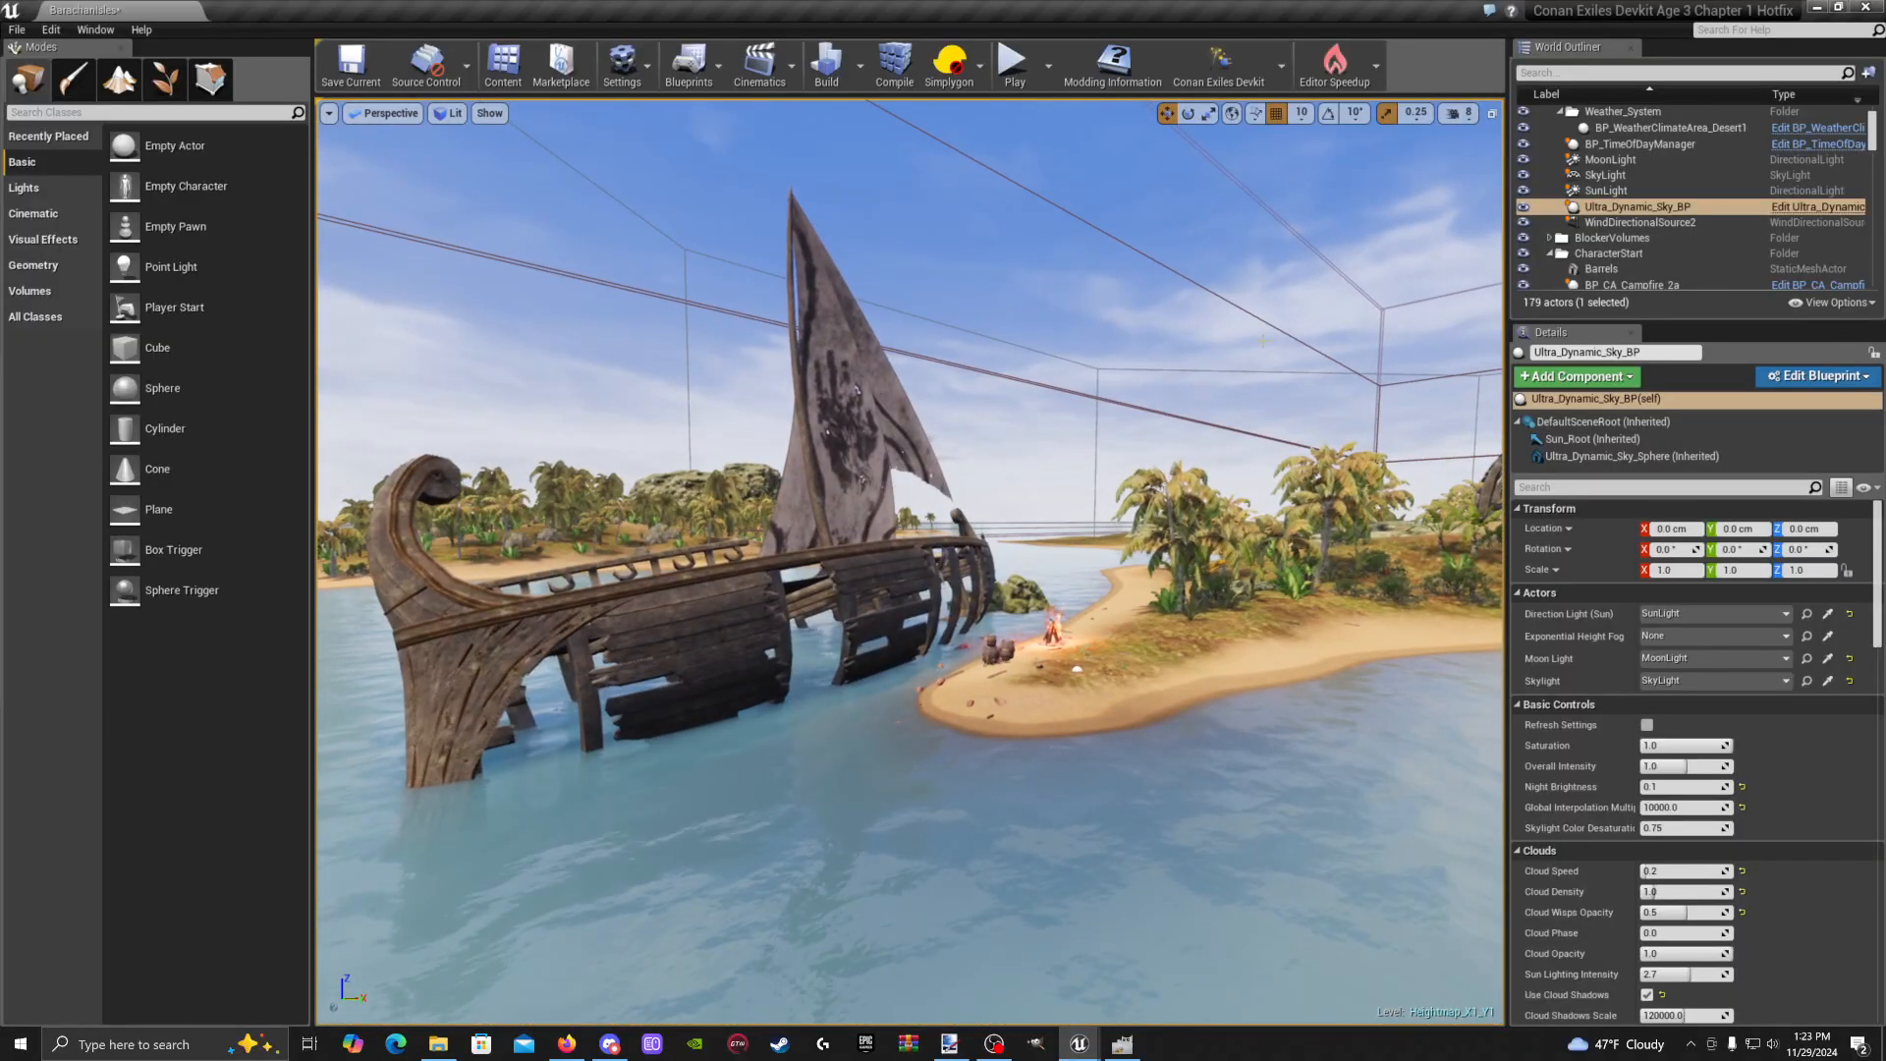
Lower the camera speed from 7 to 5 and frame the shipwreck beside the beach
{"action": "left_click", "coordinate": [1454, 113]}
{"action": "left_click_drag", "start_coordinate": [1526, 154], "coordinate": [1504, 153]}
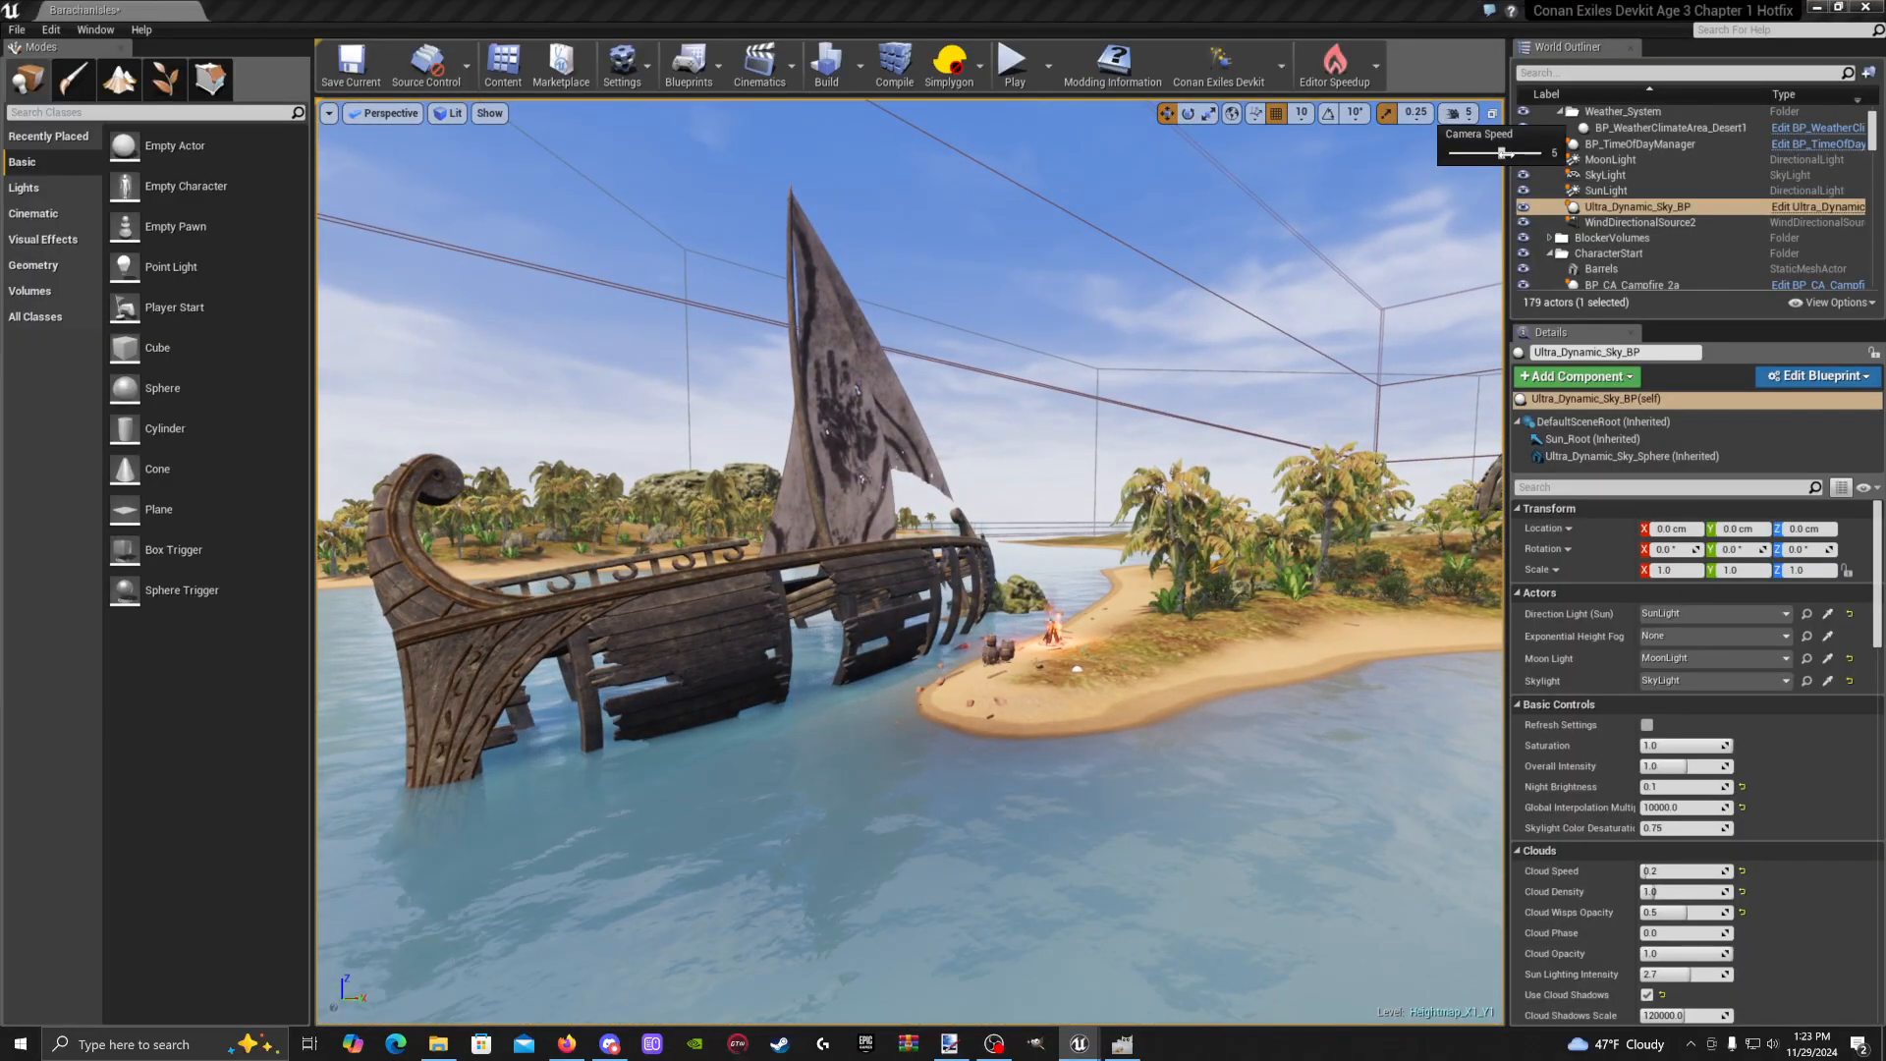
{"action": "right_click_drag", "start_coordinate": [1179, 412], "coordinate": [1253, 348]}
{"action": "key", "text": "w"}
{"action": "key", "text": "s"}
{"action": "key", "text": "w"}
{"action": "key", "text": "a"}
{"action": "right_click_drag", "start_coordinate": [923, 523], "coordinate": [949, 524]}
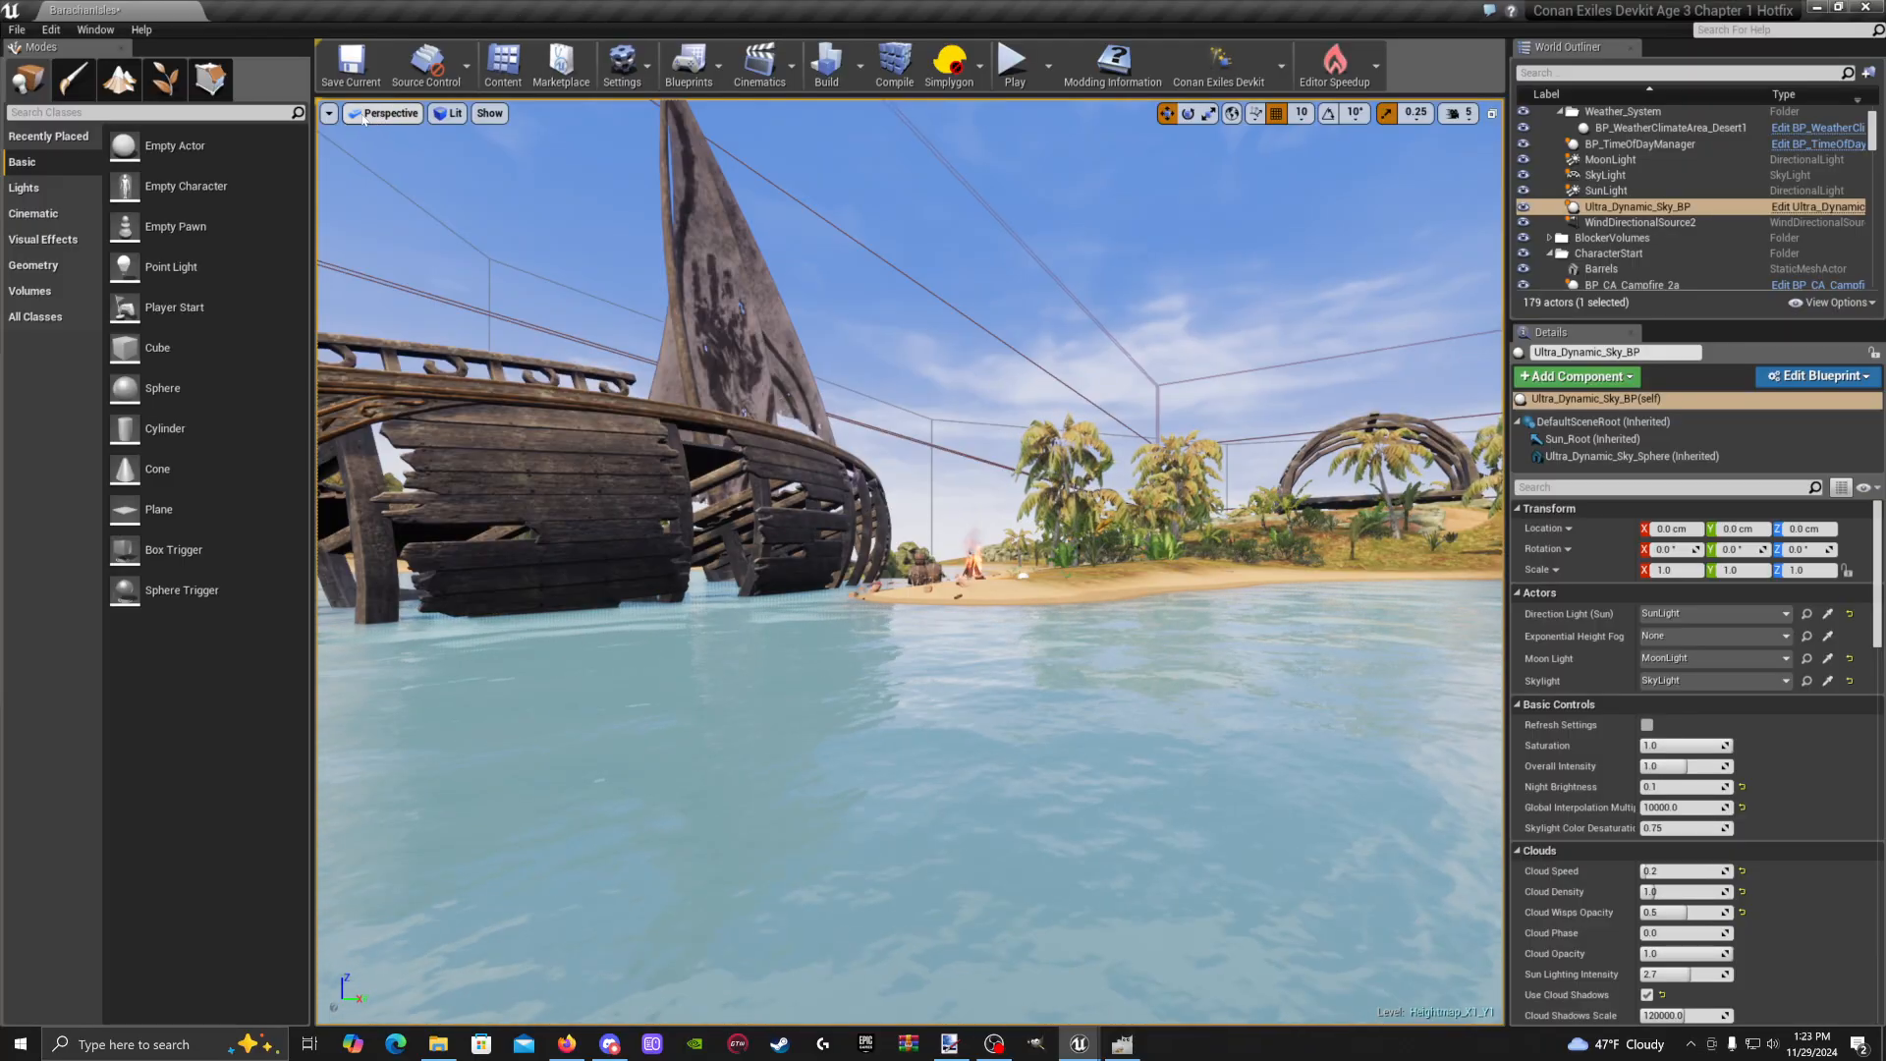
Switch the viewport to Game View and make it fill the whole screen
{"action": "left_click", "coordinate": [330, 114]}
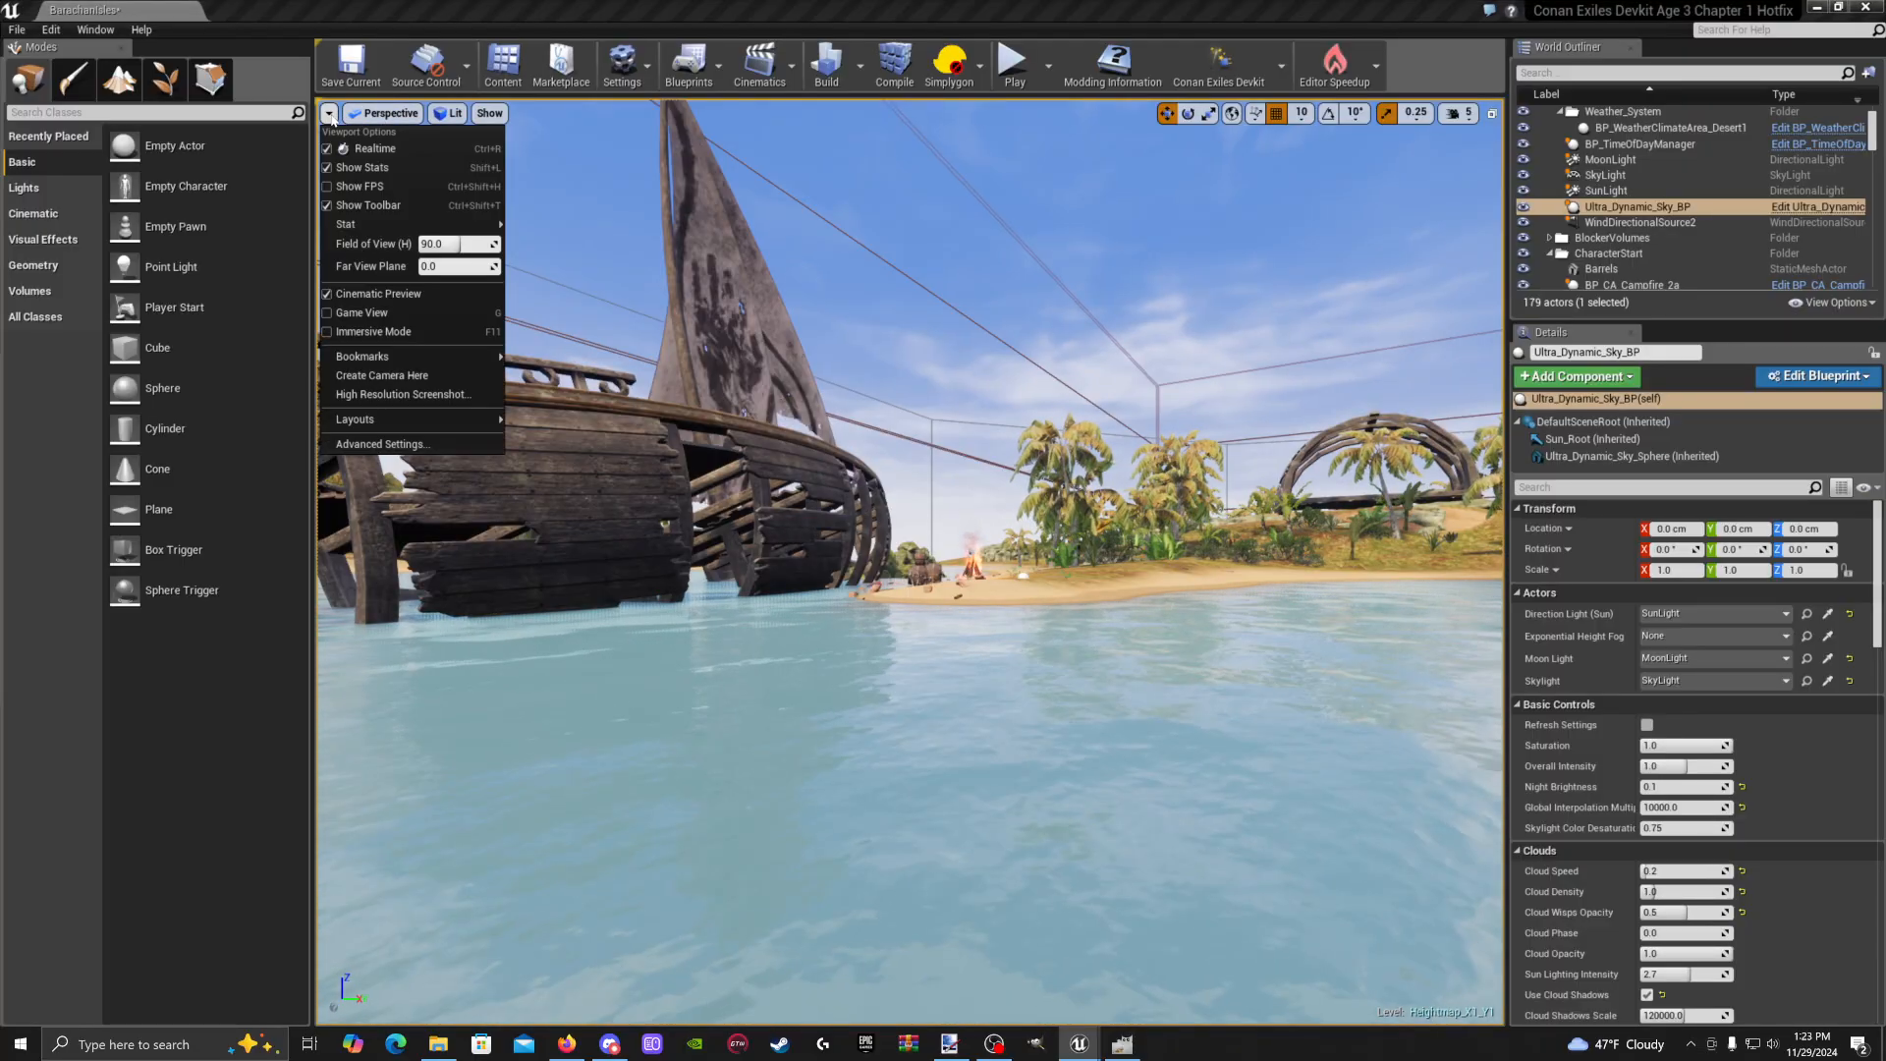
{"action": "left_click", "coordinate": [328, 313]}
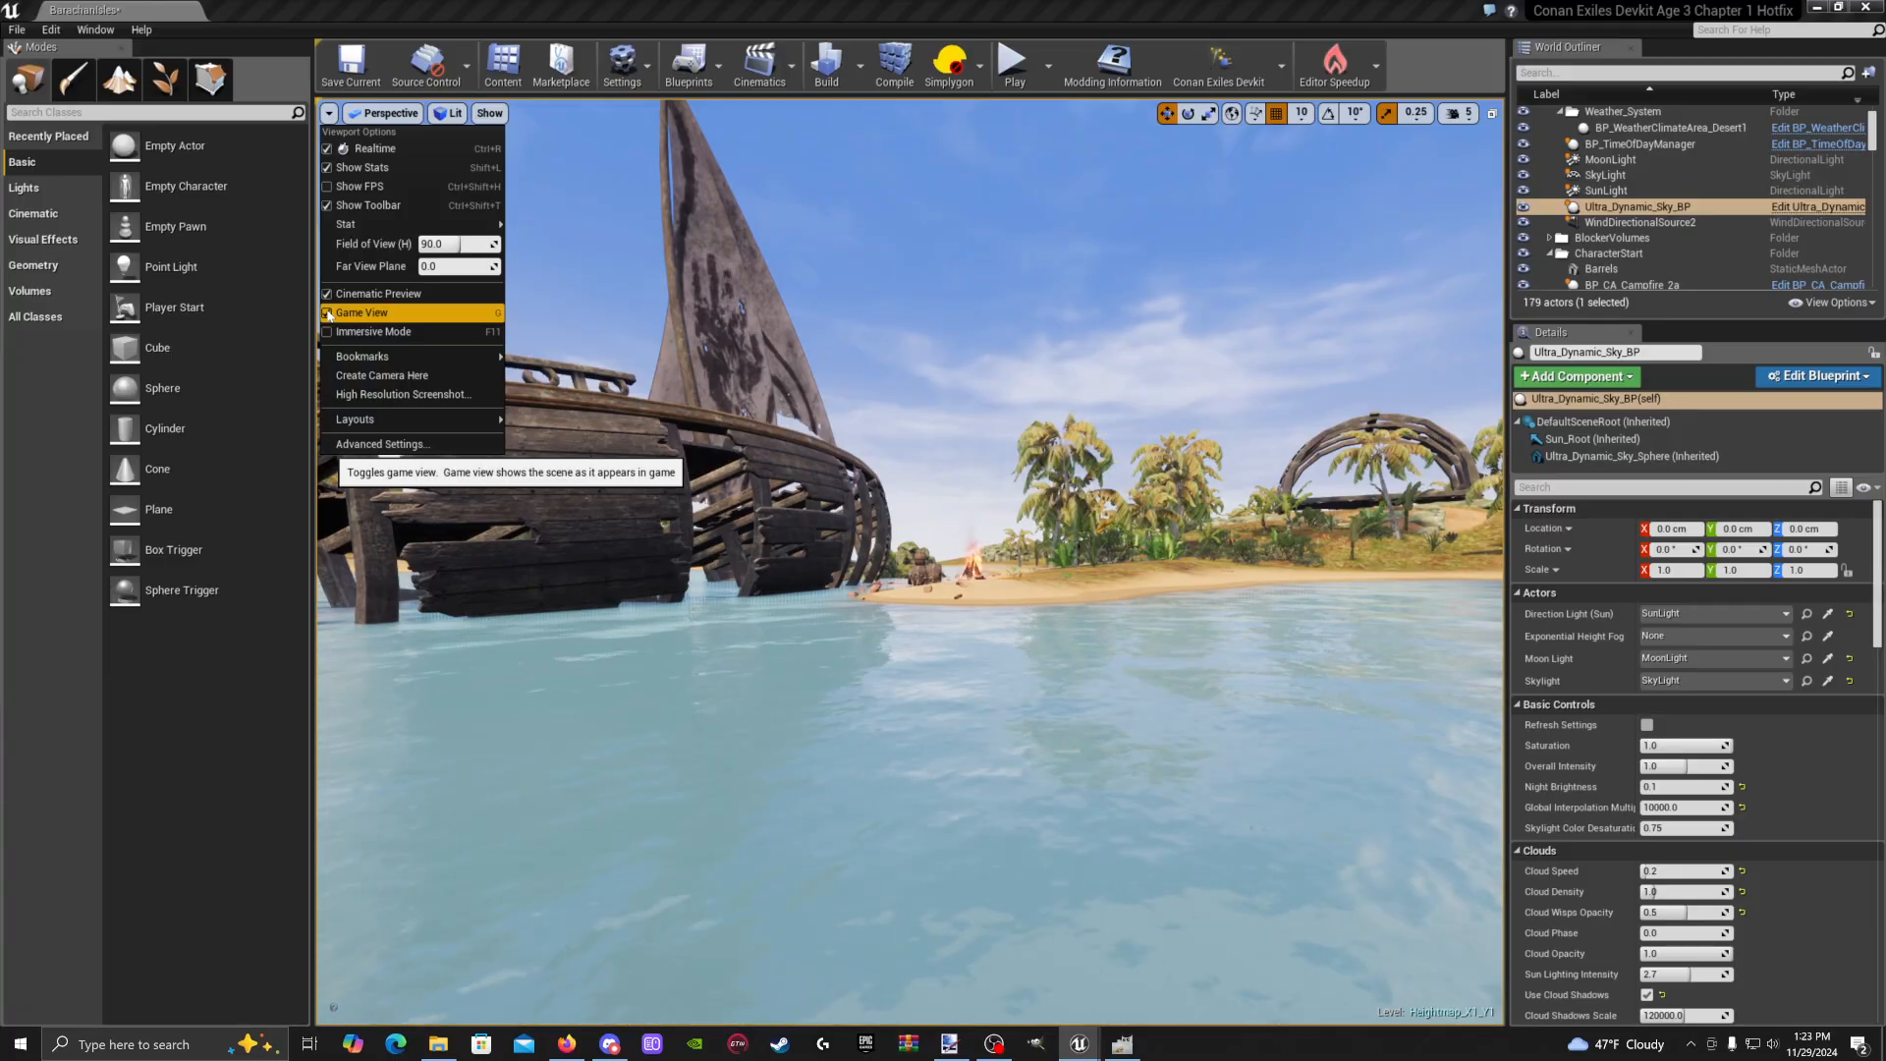
{"action": "left_click", "coordinate": [348, 332]}
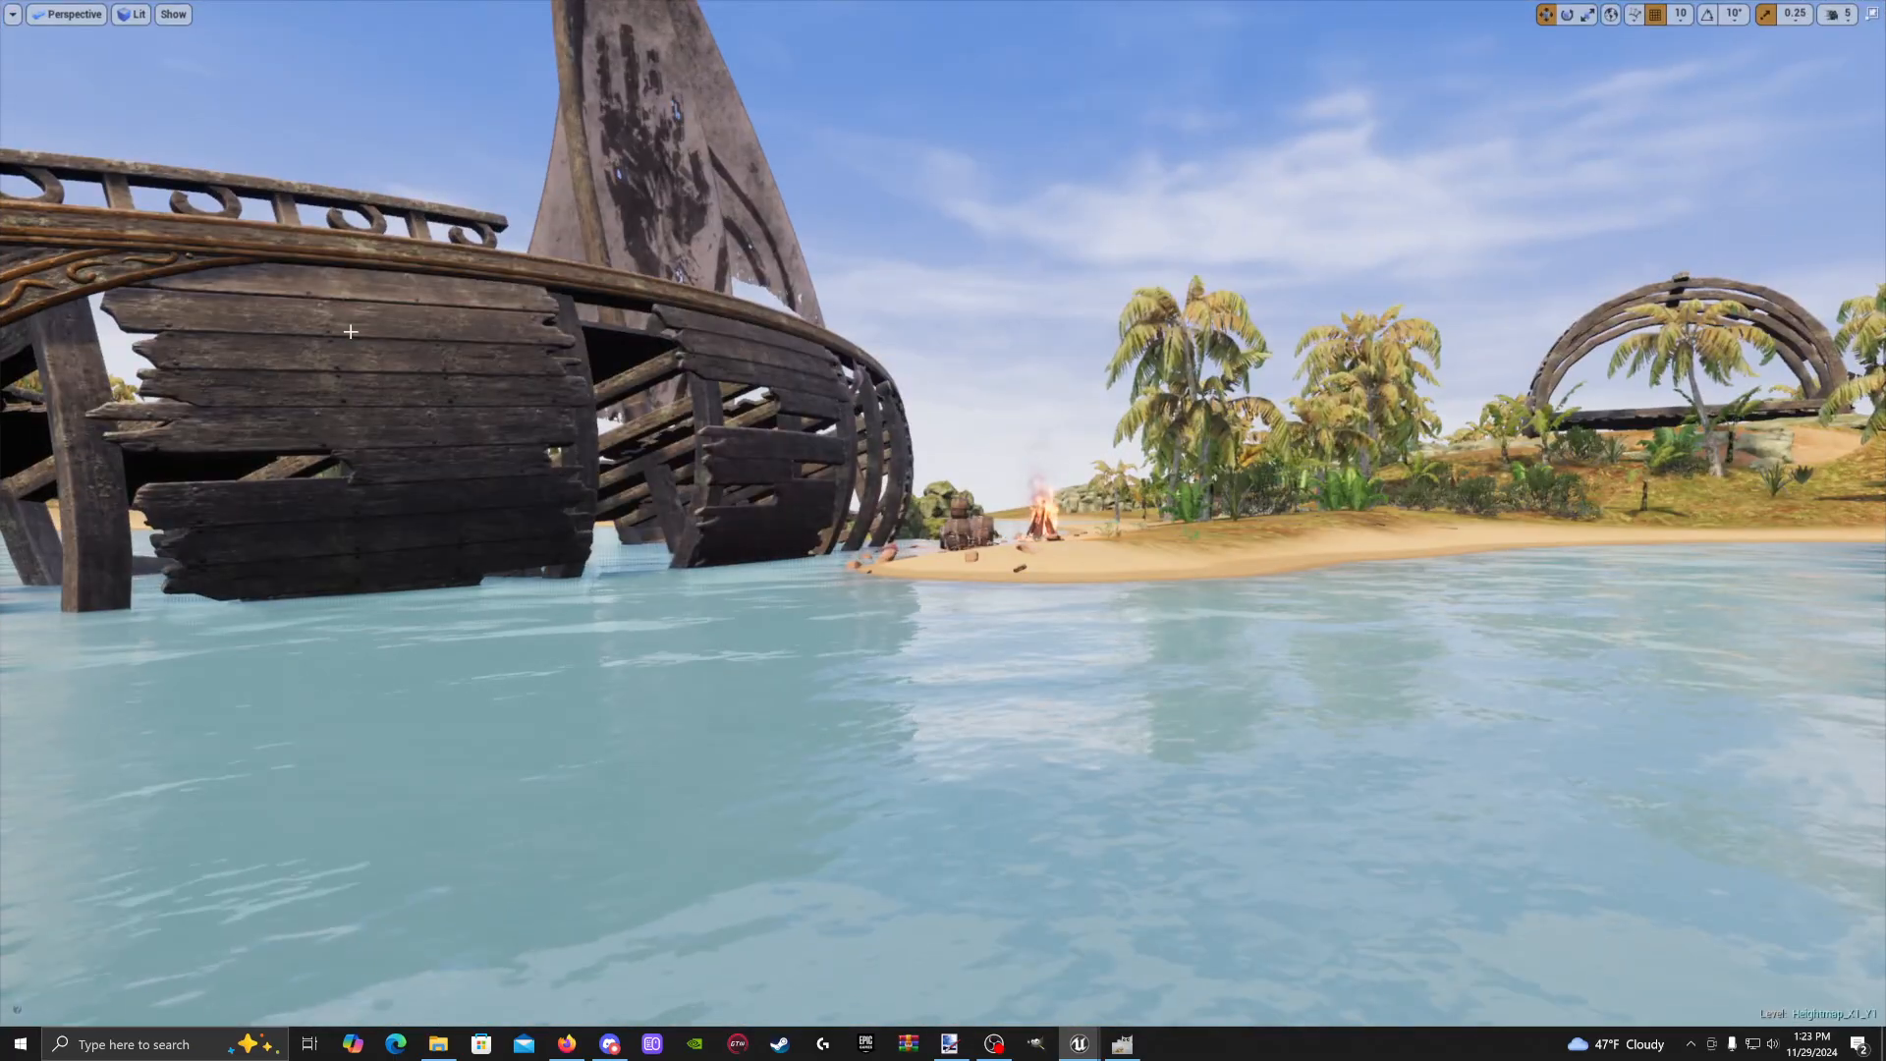
Bring up the High Resolution Screenshot dialog, move it aside, and aim at the ship and beach
{"action": "left_click", "coordinate": [12, 13]}
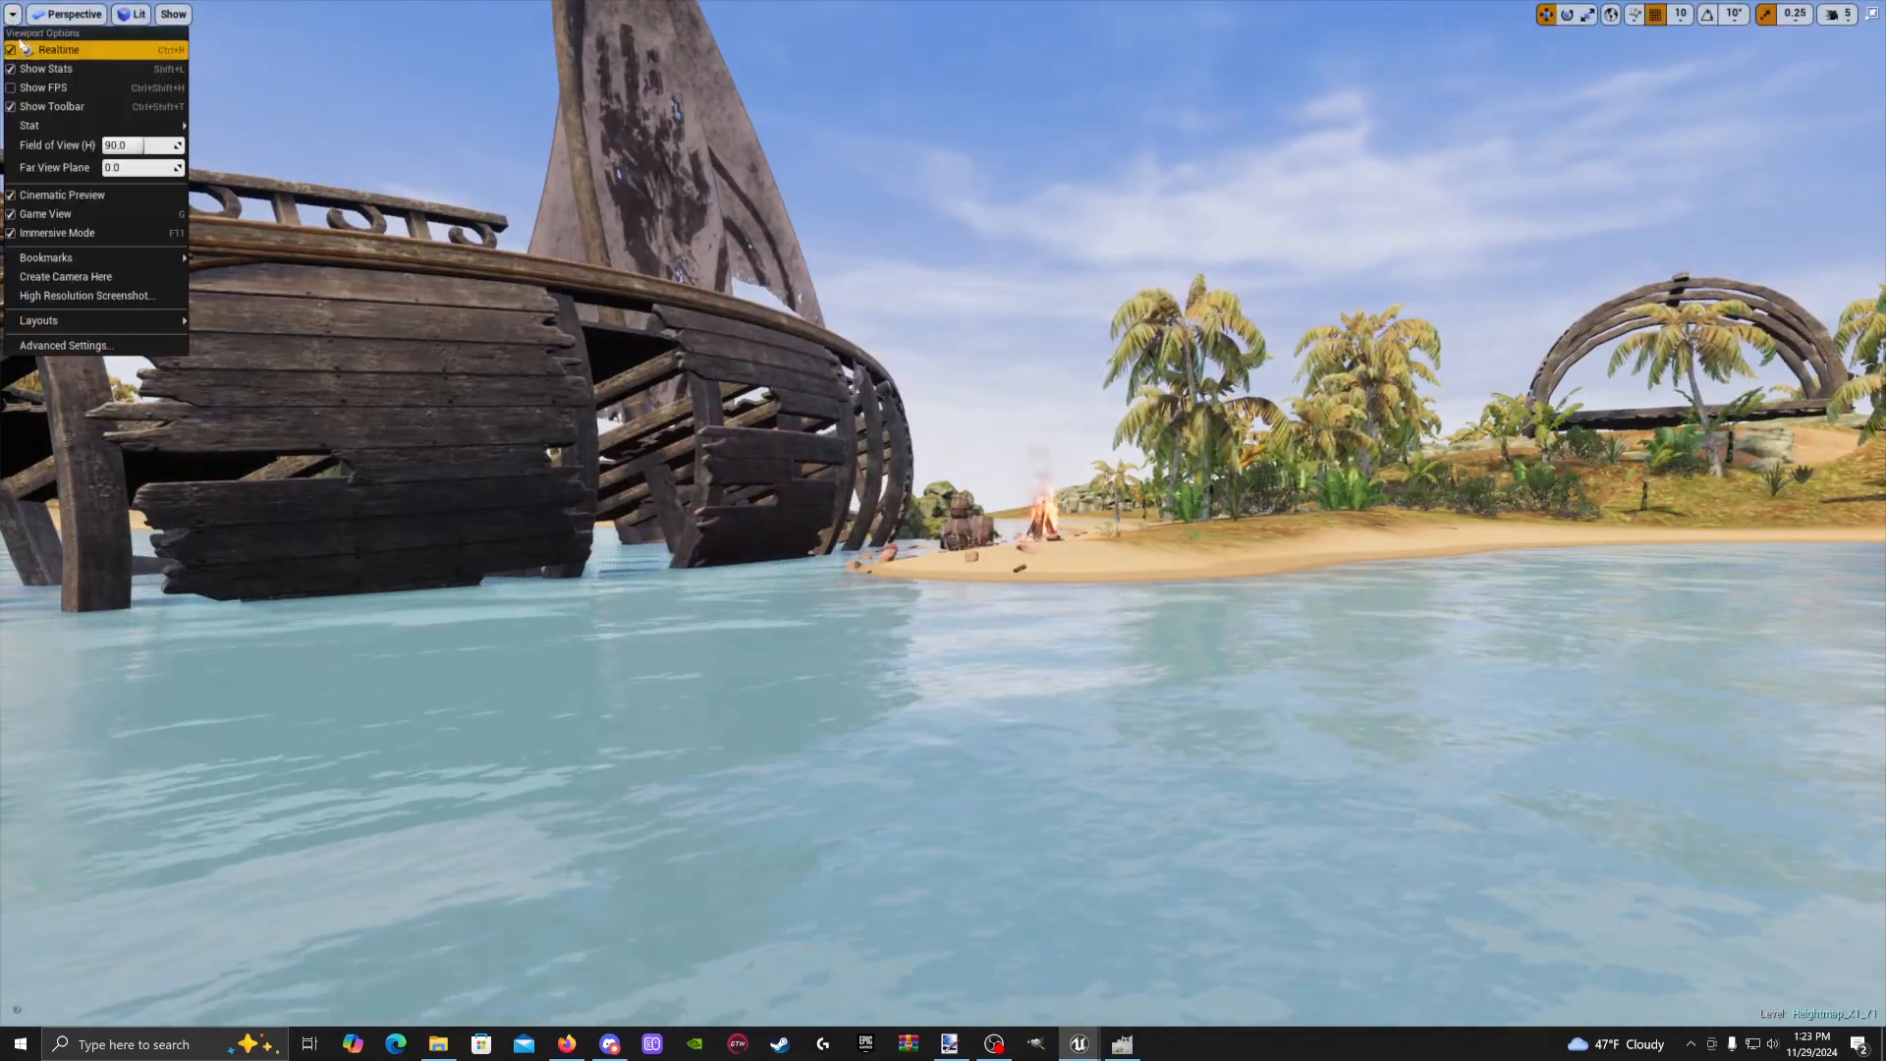
{"action": "left_click", "coordinate": [71, 295]}
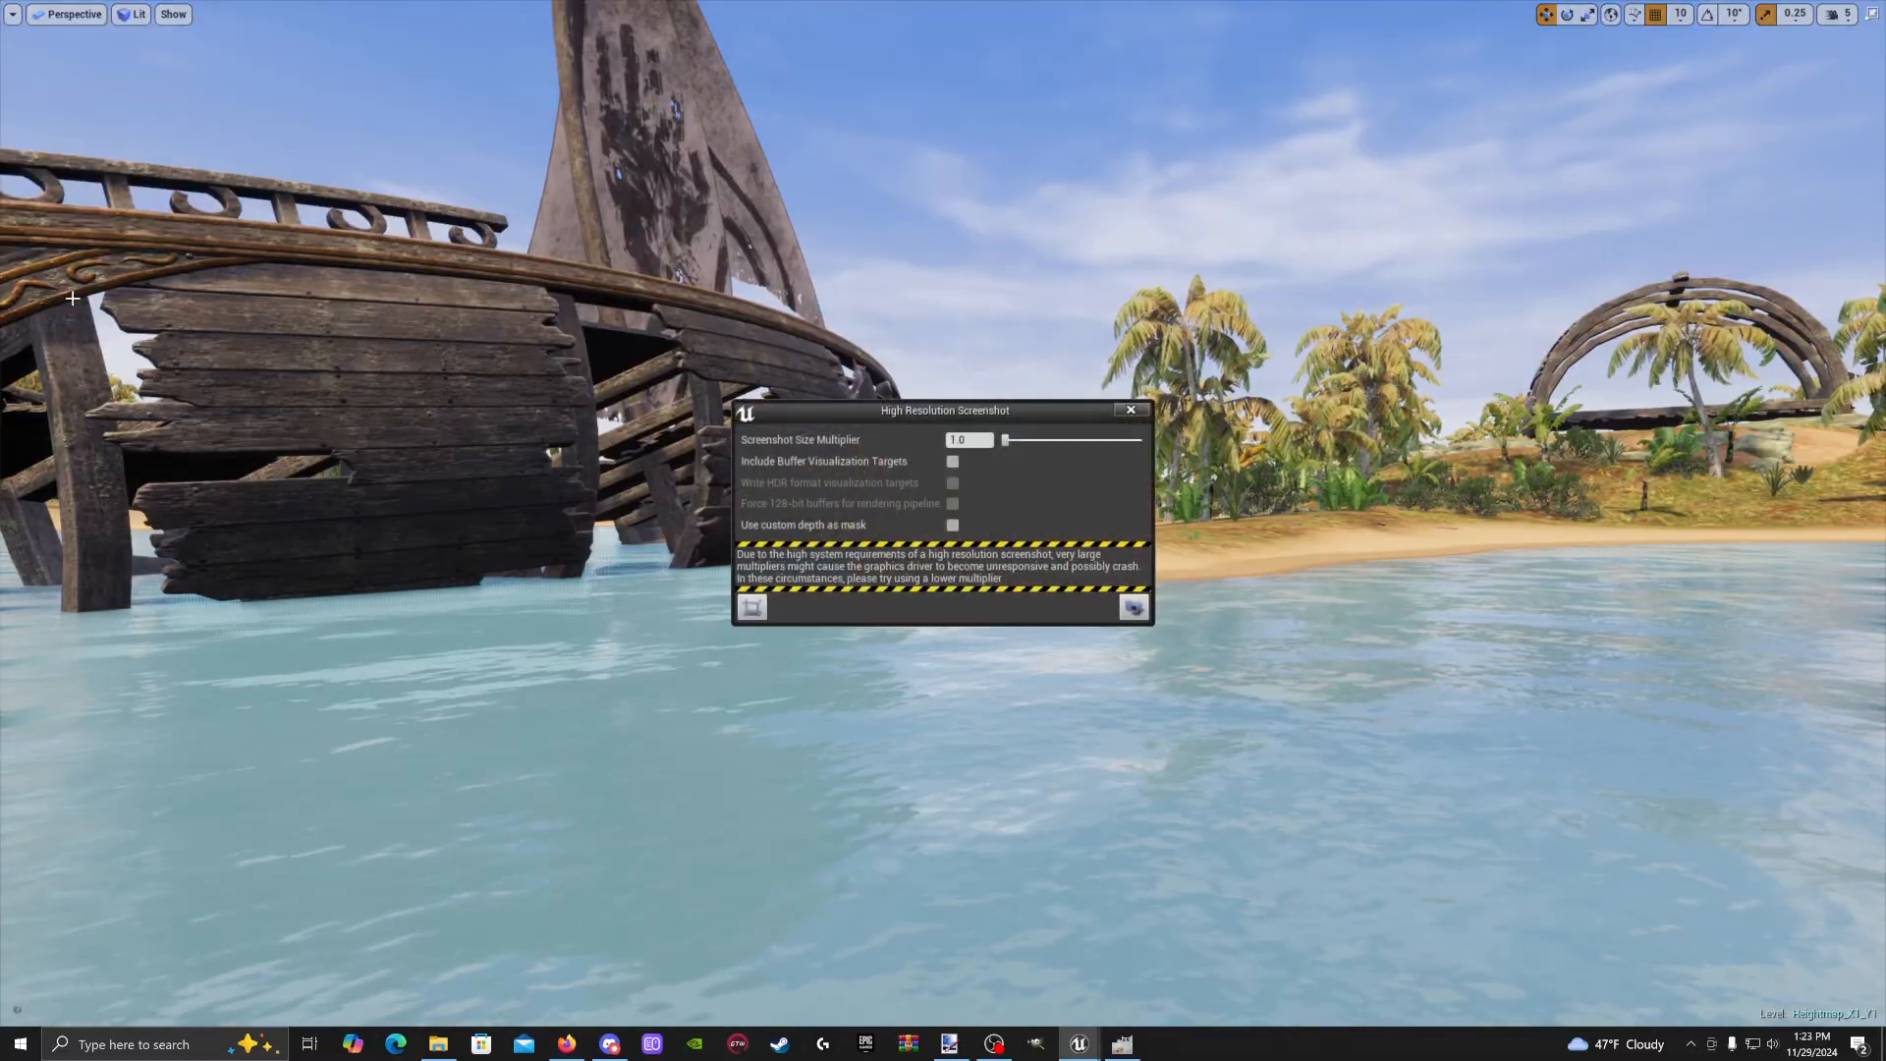
{"action": "mouse_move", "coordinate": [965, 410]}
{"action": "left_mouse_down"}
{"action": "mouse_move", "coordinate": [951, 423]}
{"action": "mouse_move", "coordinate": [978, 433]}
{"action": "left_mouse_up"}
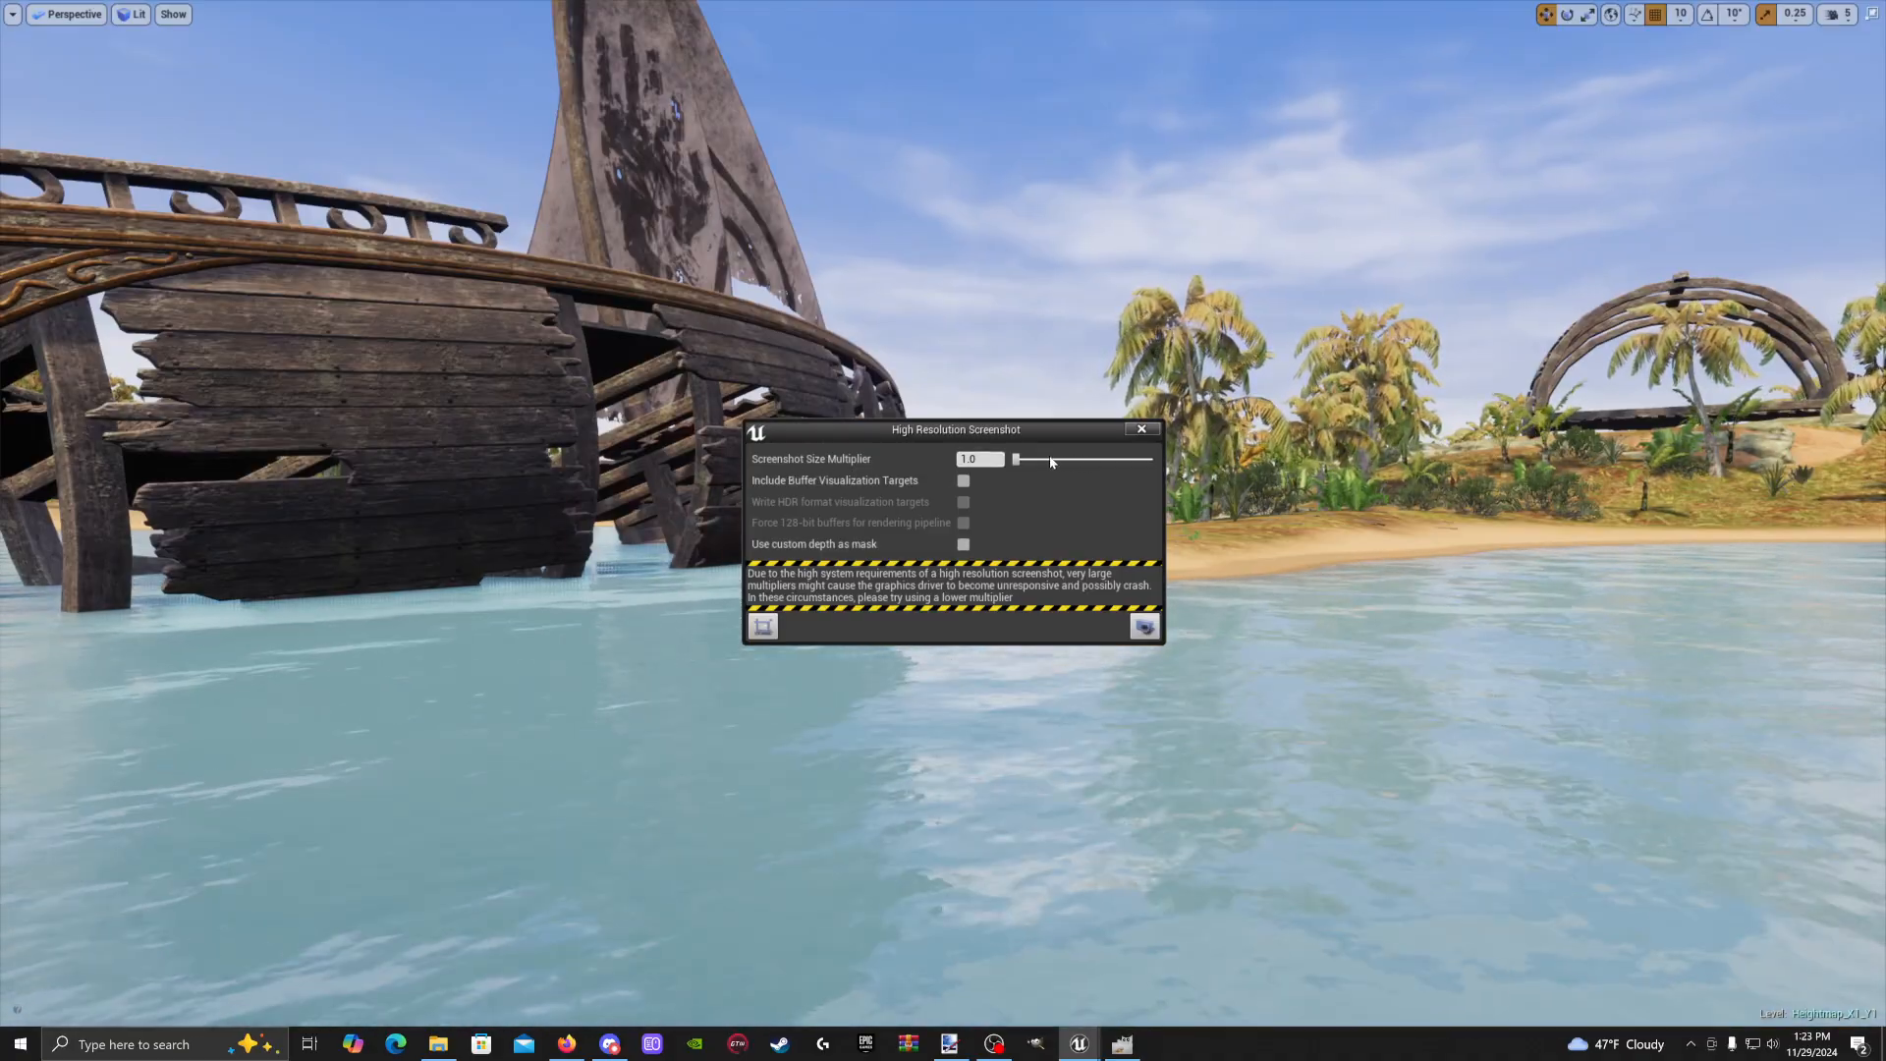
{"action": "left_click_drag", "start_coordinate": [970, 435], "coordinate": [581, 595]}
{"action": "right_click_drag", "start_coordinate": [556, 454], "coordinate": [564, 484]}
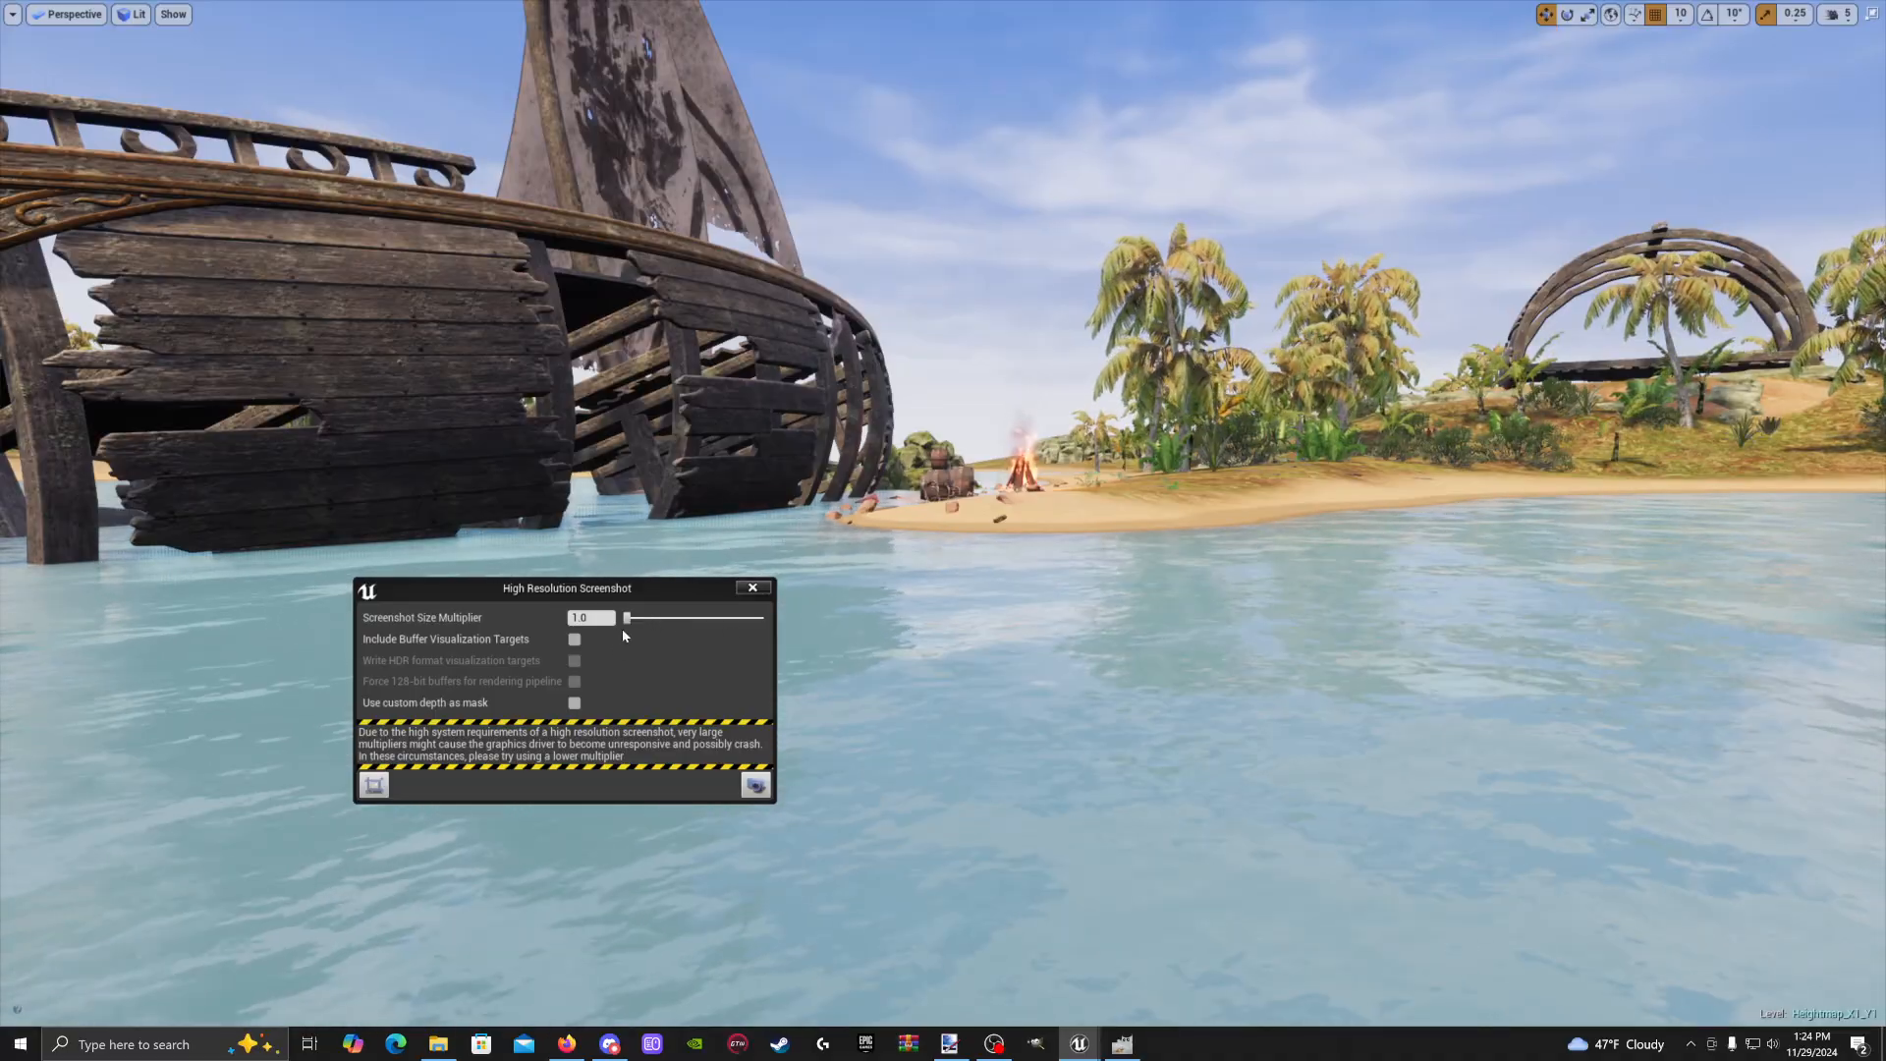
{"action": "mouse_move", "coordinate": [627, 618]}
{"action": "left_mouse_down"}
{"action": "mouse_move", "coordinate": [698, 621]}
{"action": "mouse_move", "coordinate": [628, 621]}
{"action": "left_mouse_up"}
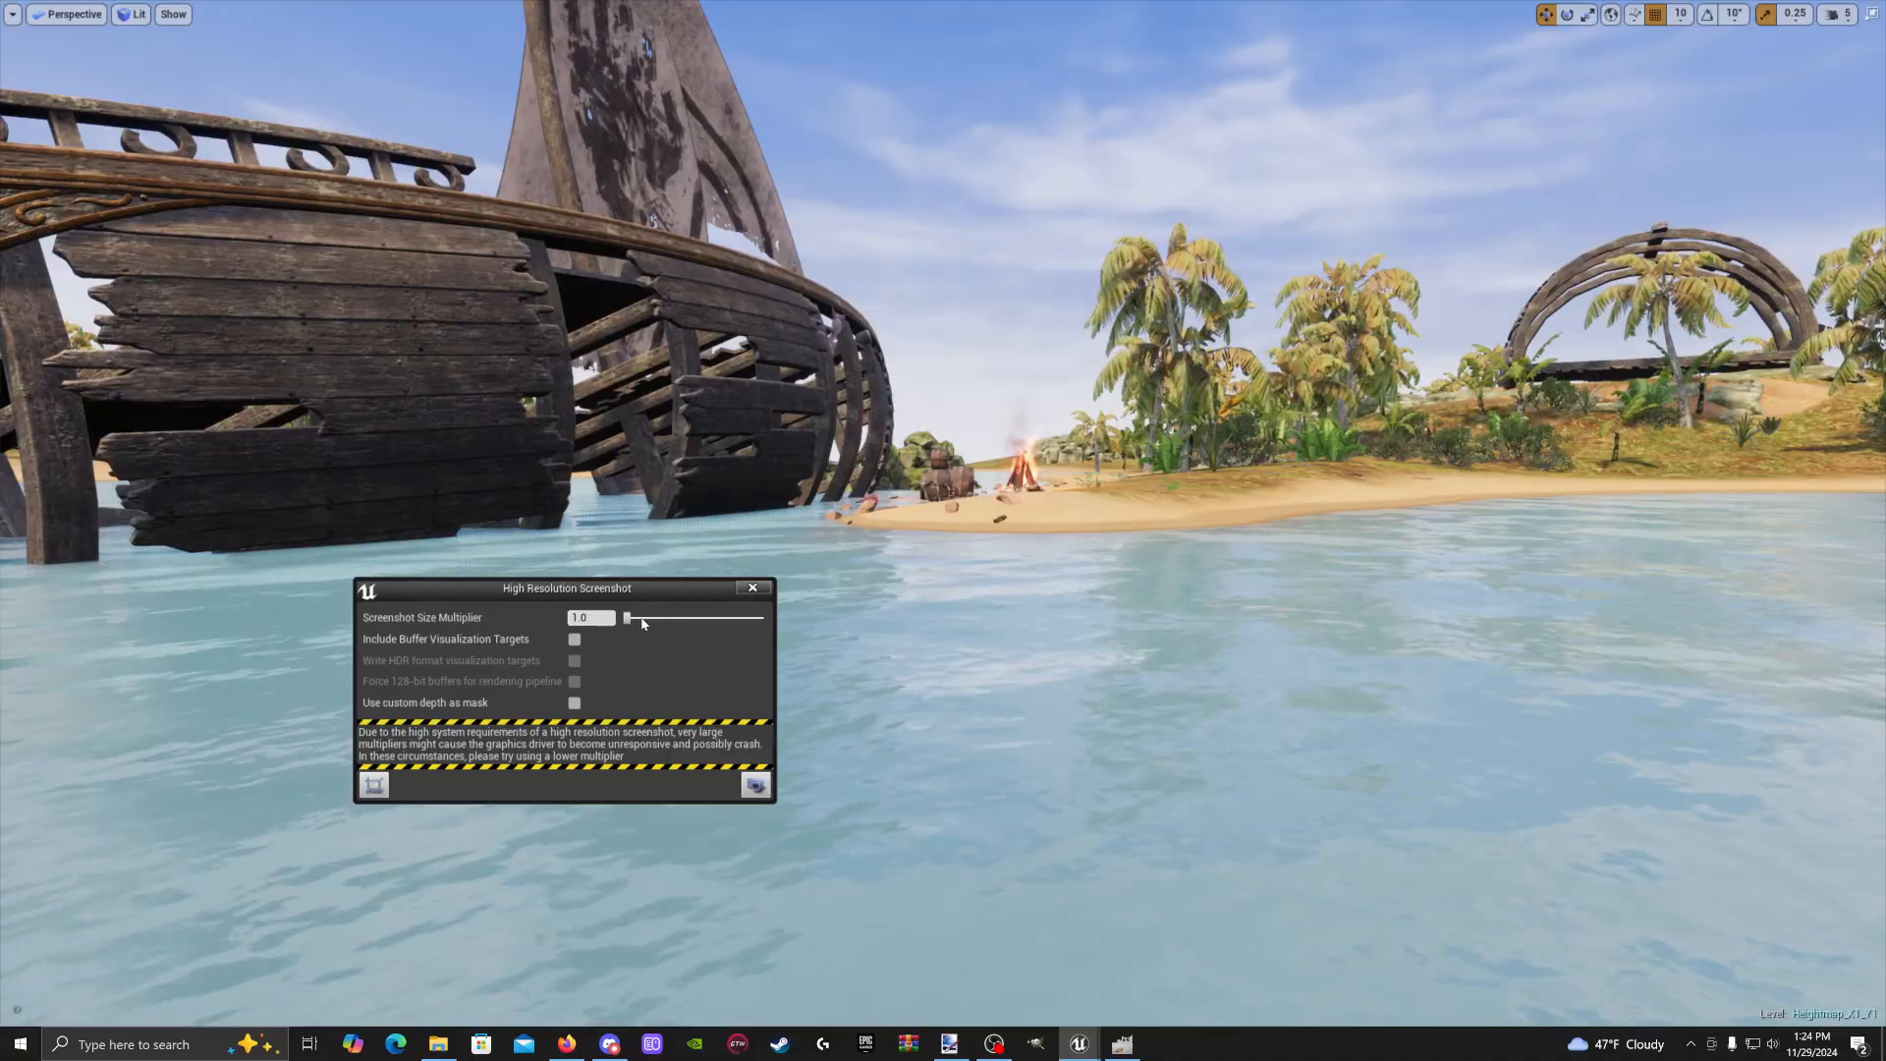
{"action": "left_click_drag", "start_coordinate": [629, 621], "coordinate": [634, 622]}
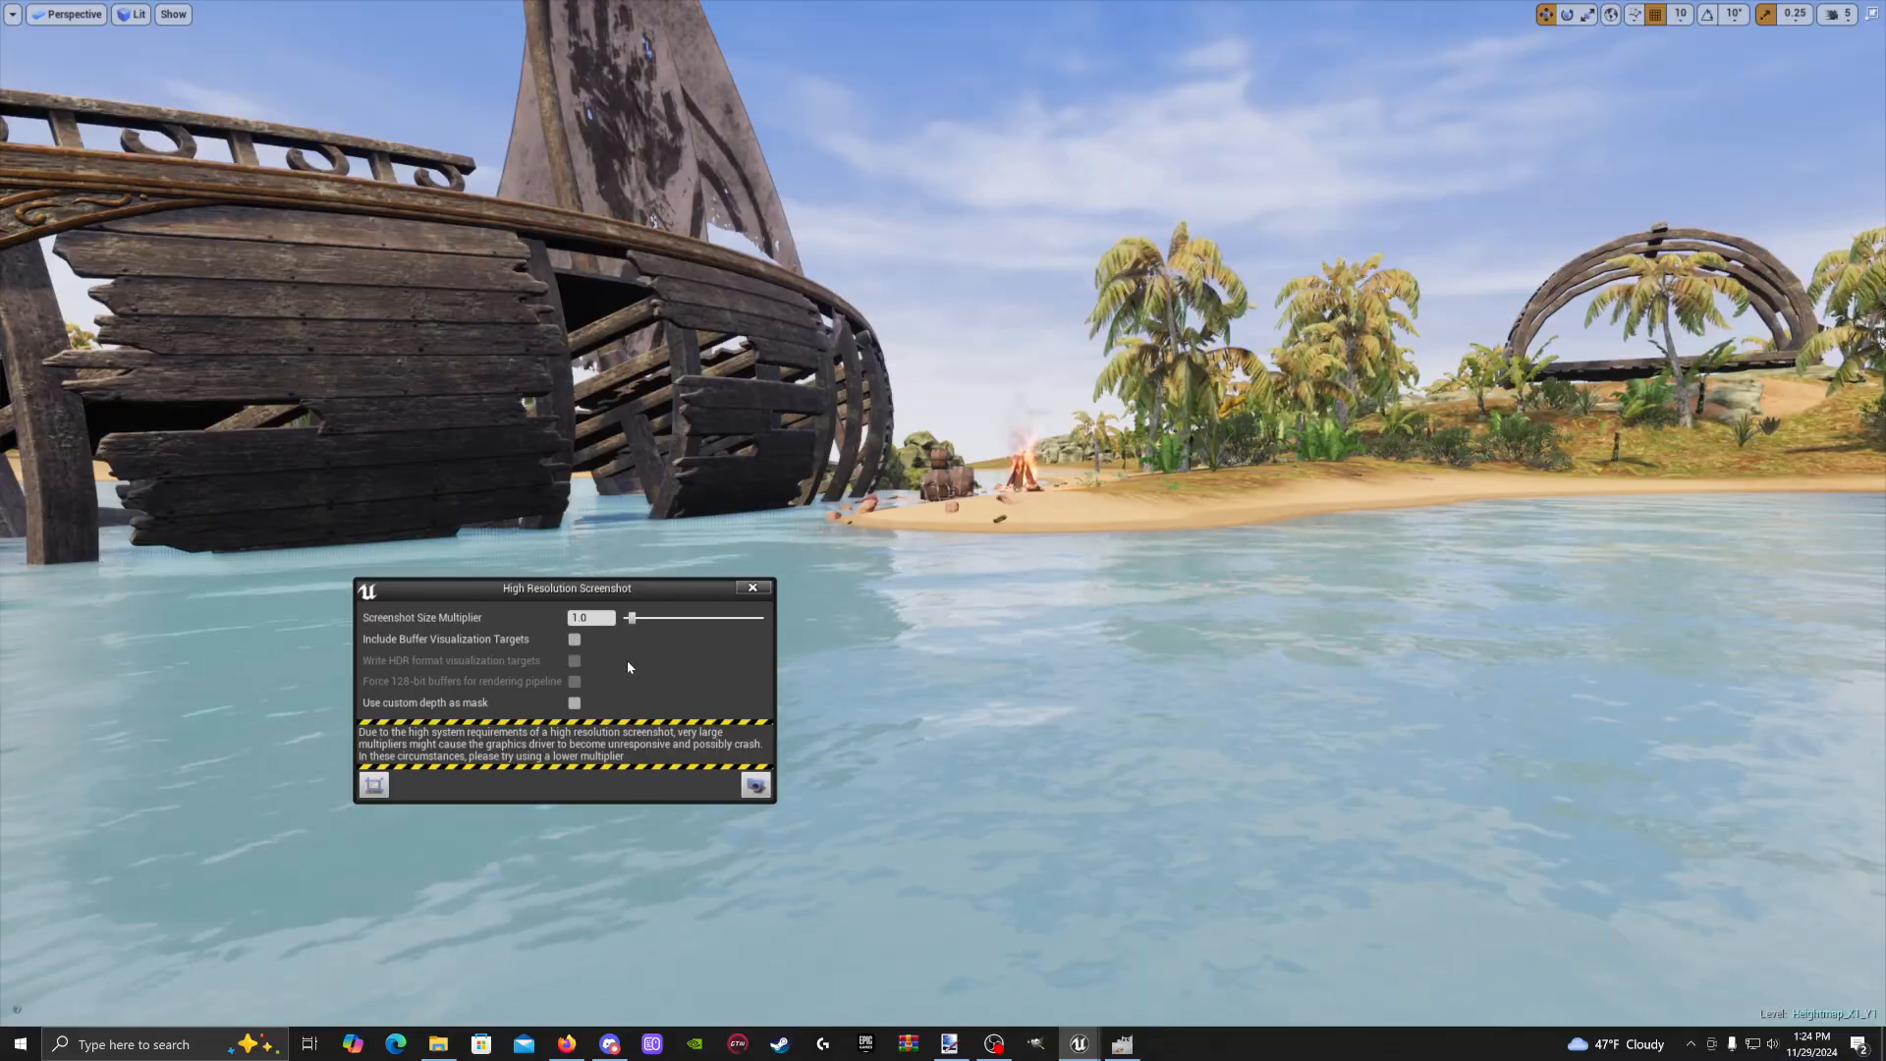
{"action": "right_click_drag", "start_coordinate": [826, 569], "coordinate": [788, 585]}
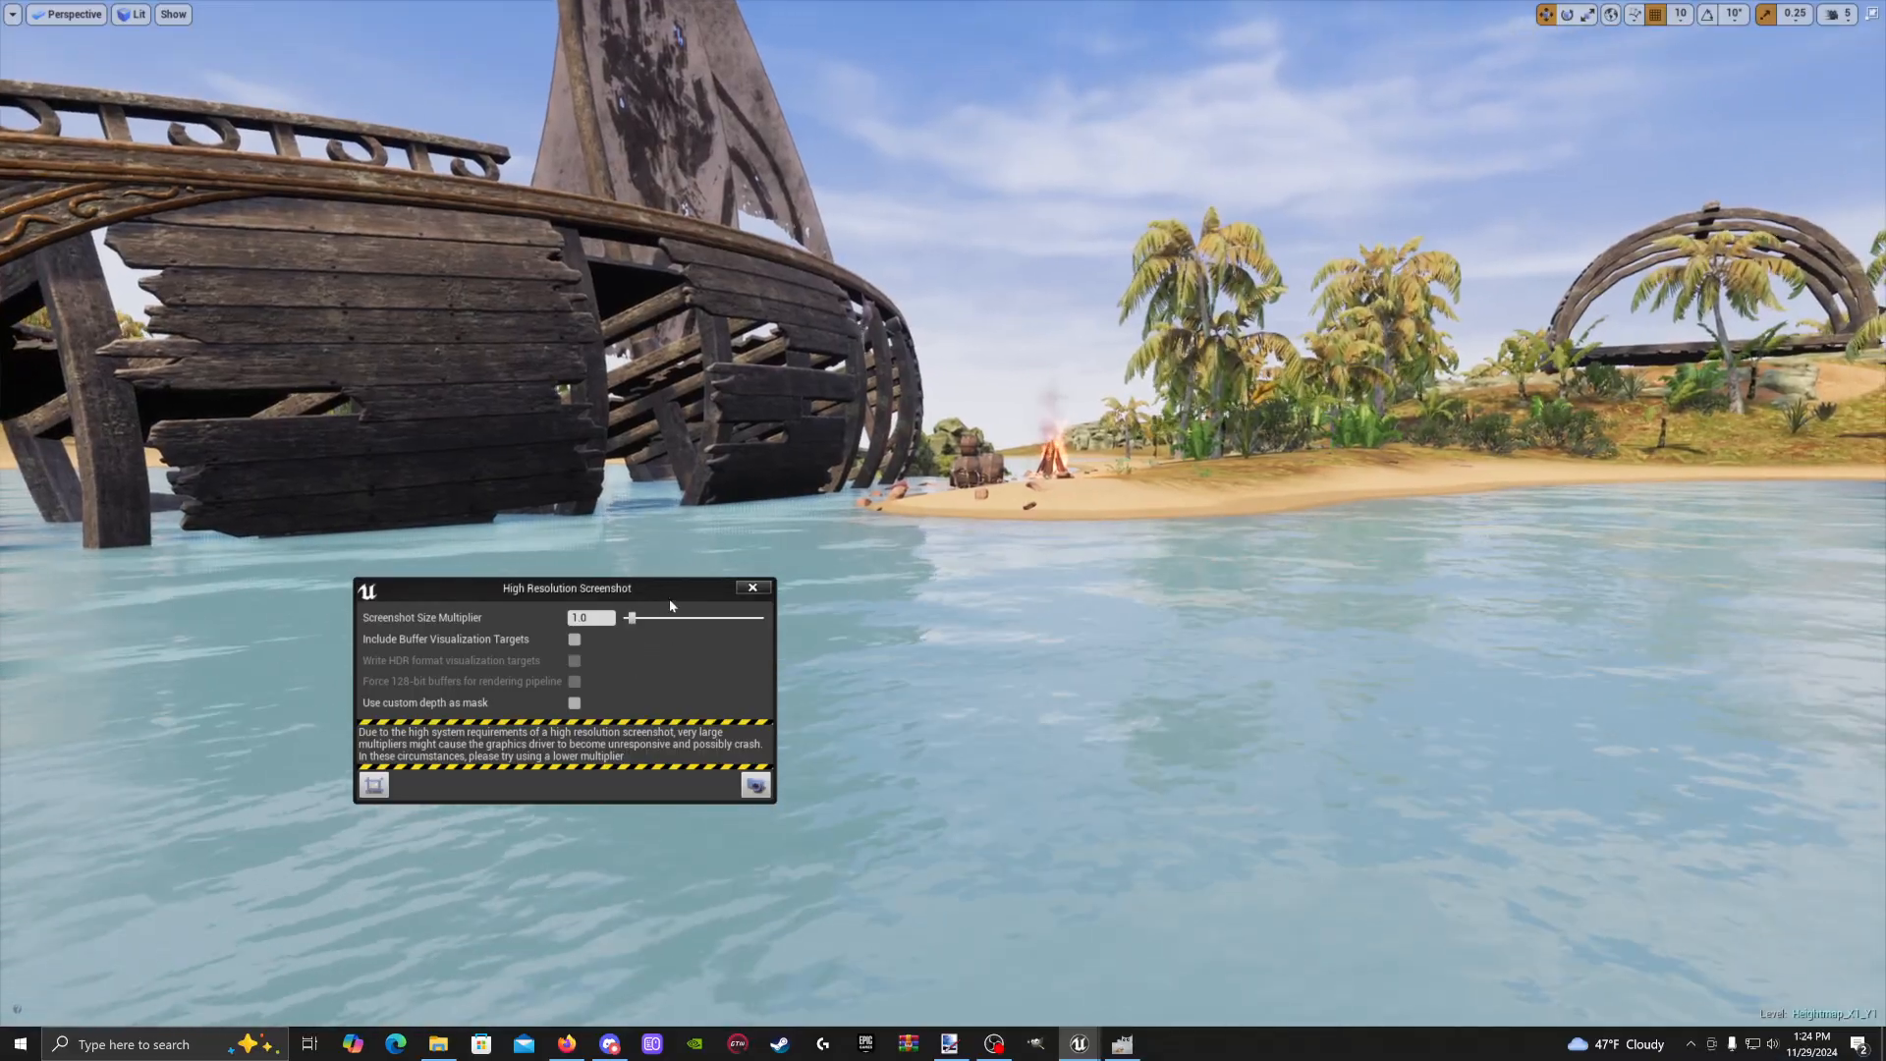
Pull back to frame the whole ship and island, then capture HighresScreenshot00001.png
{"action": "key", "text": "s"}
{"action": "right_click_drag", "start_coordinate": [564, 393], "coordinate": [635, 327]}
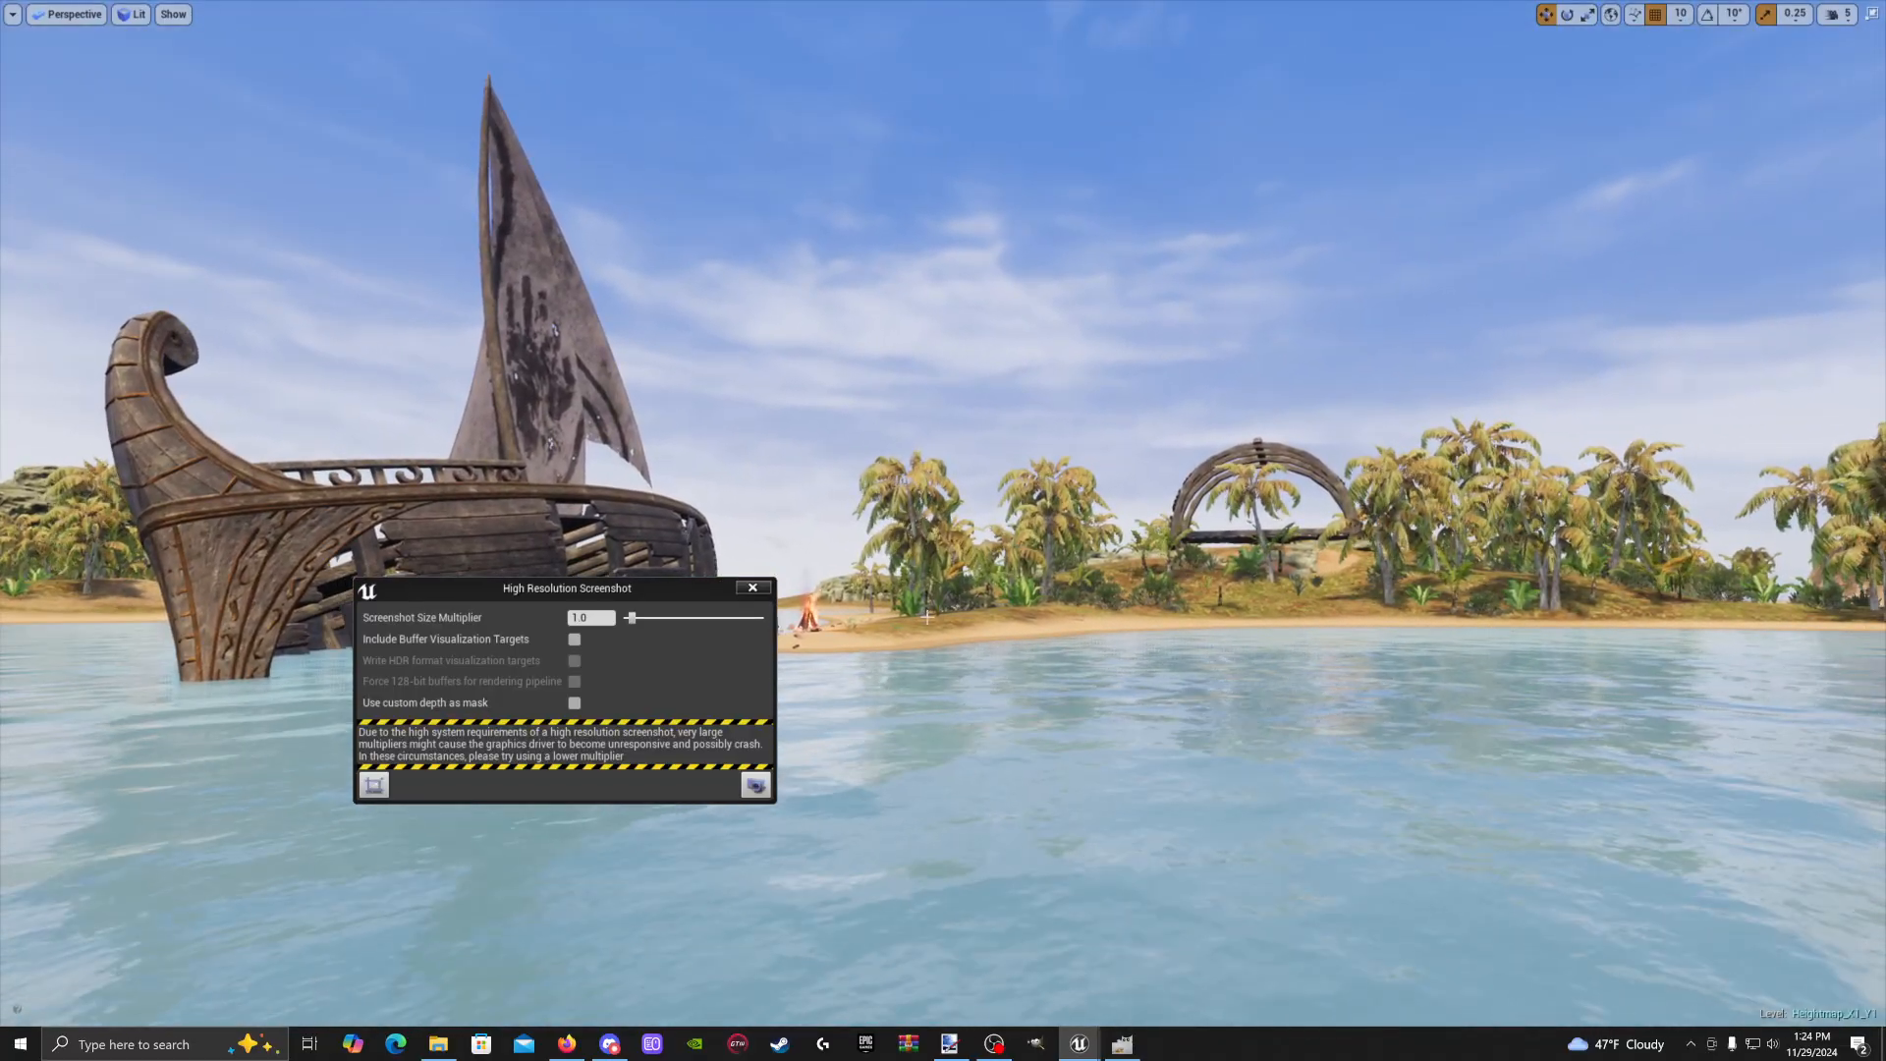
{"action": "left_click_drag", "start_coordinate": [650, 591], "coordinate": [325, 85]}
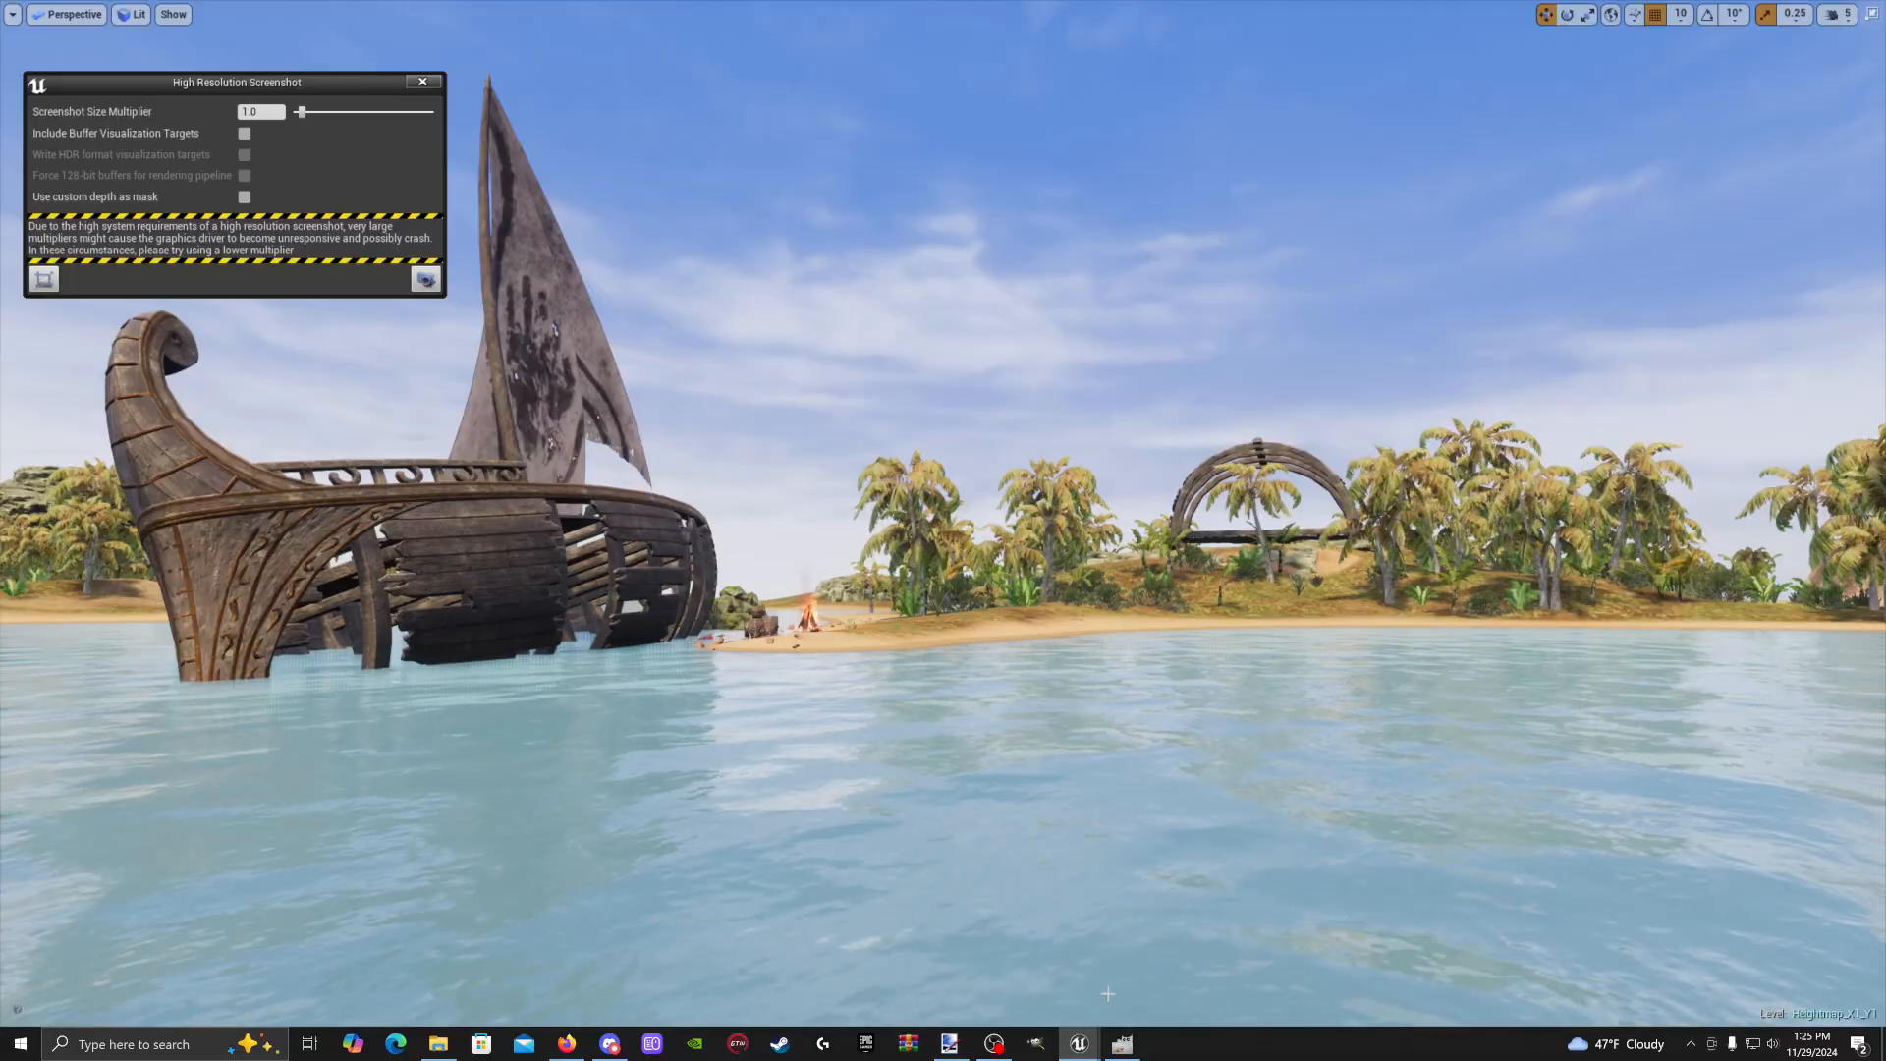
{"action": "left_click", "coordinate": [428, 281]}
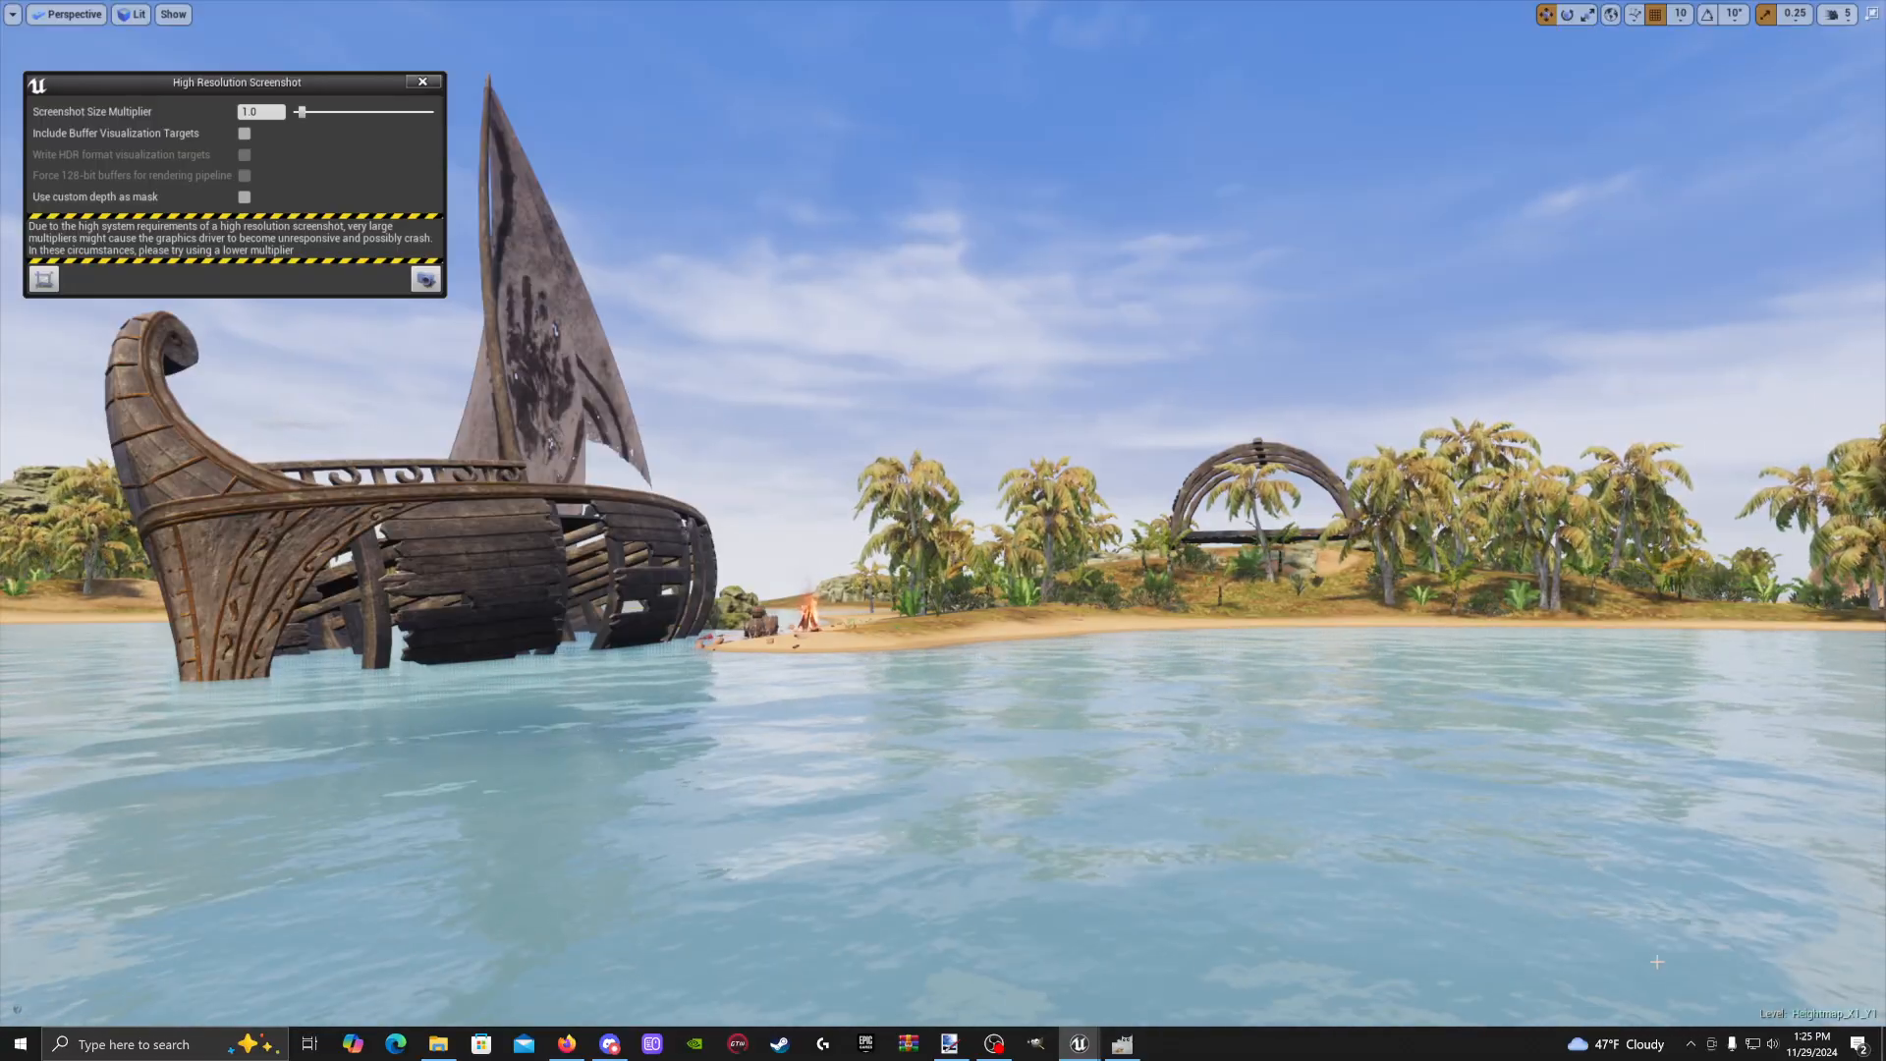
{"action": "left_click", "coordinate": [428, 281]}
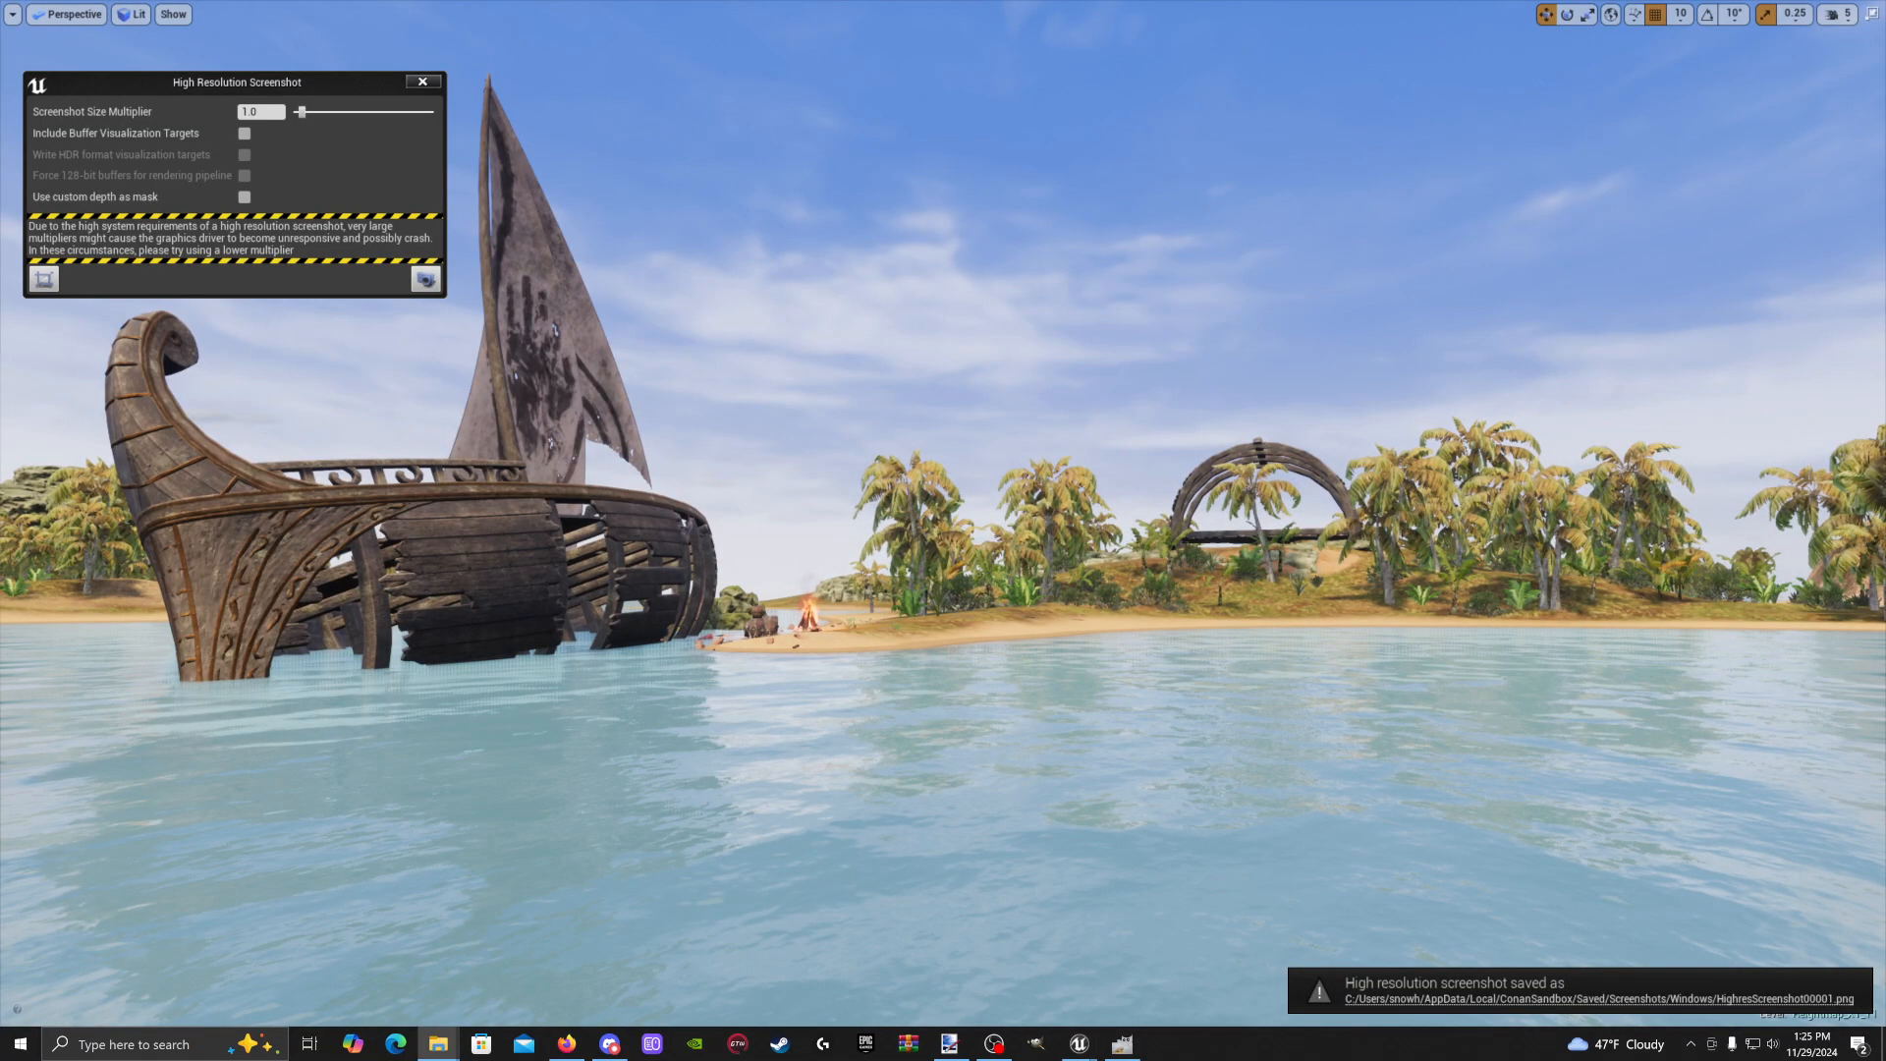
Open HighresScreenshot00001.png from the Screenshots\Windows folder with Paint.NET
{"action": "left_click_drag", "start_coordinate": [1885, 511], "coordinate": [901, 129]}
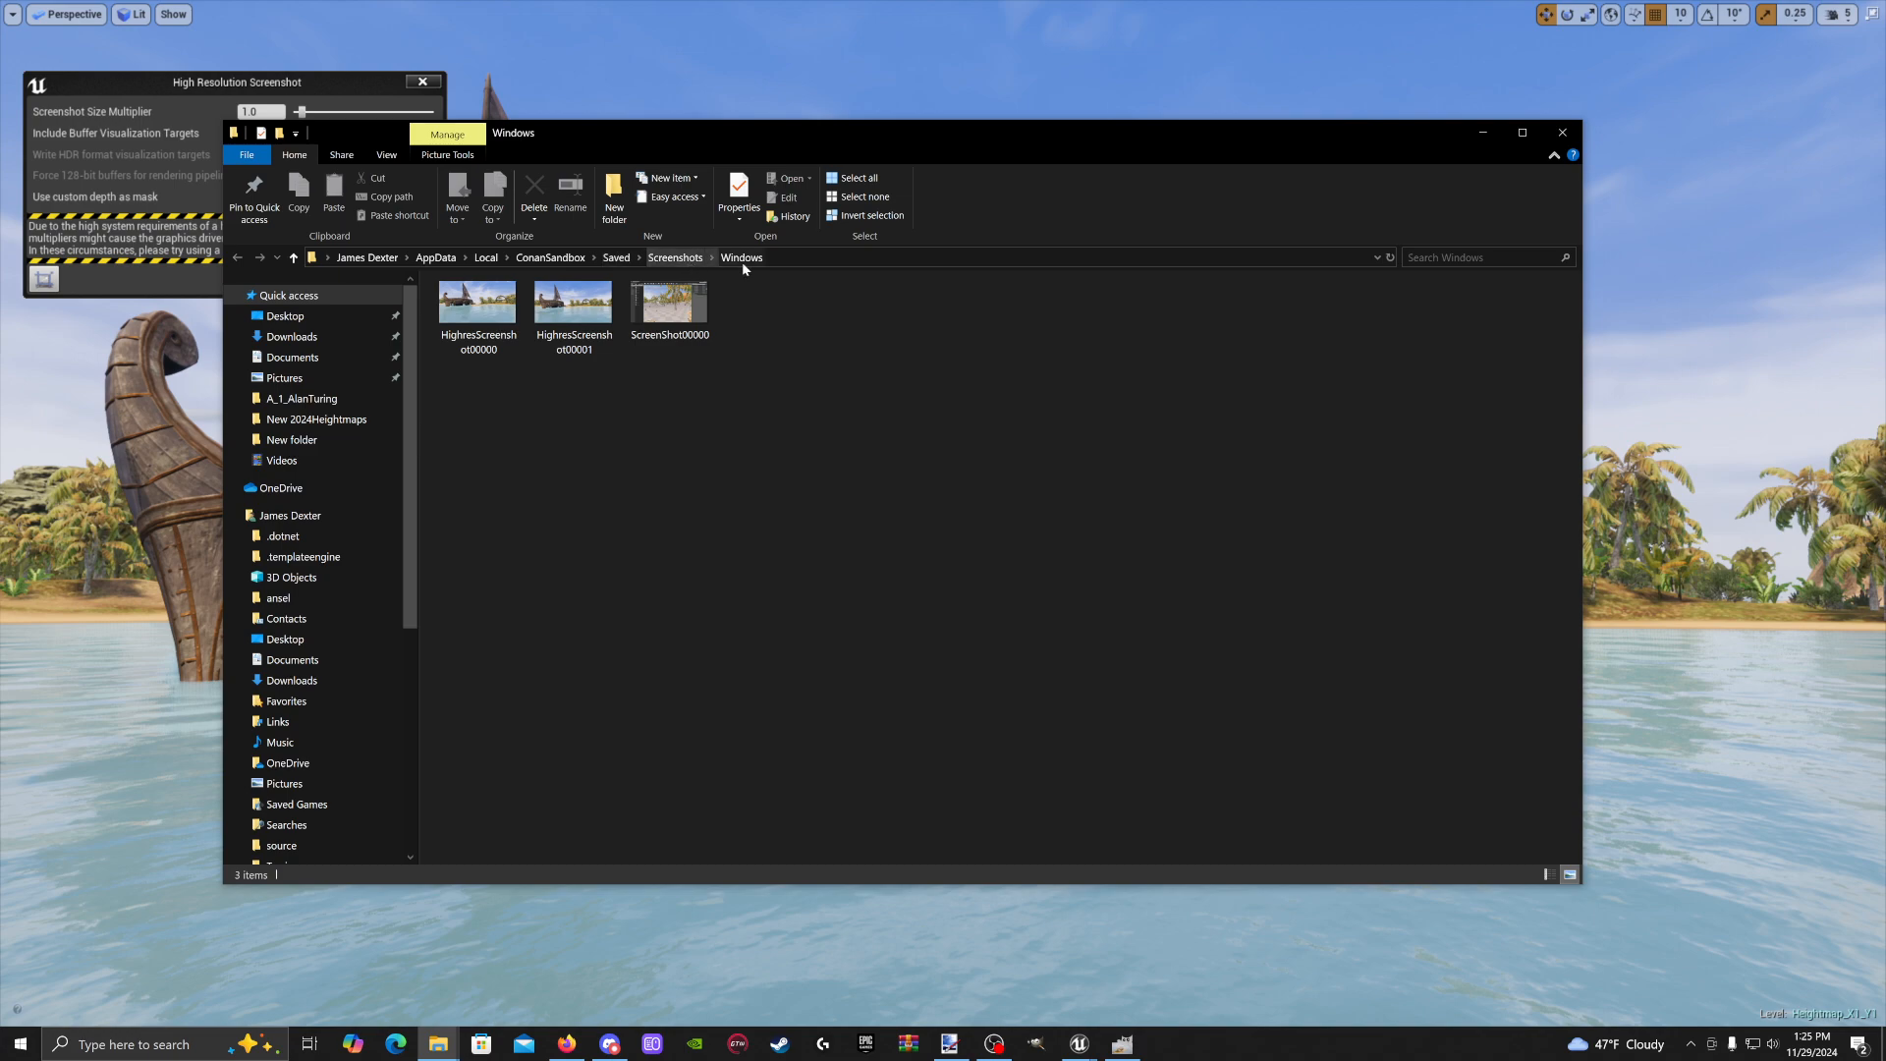
{"action": "left_click", "coordinate": [580, 317]}
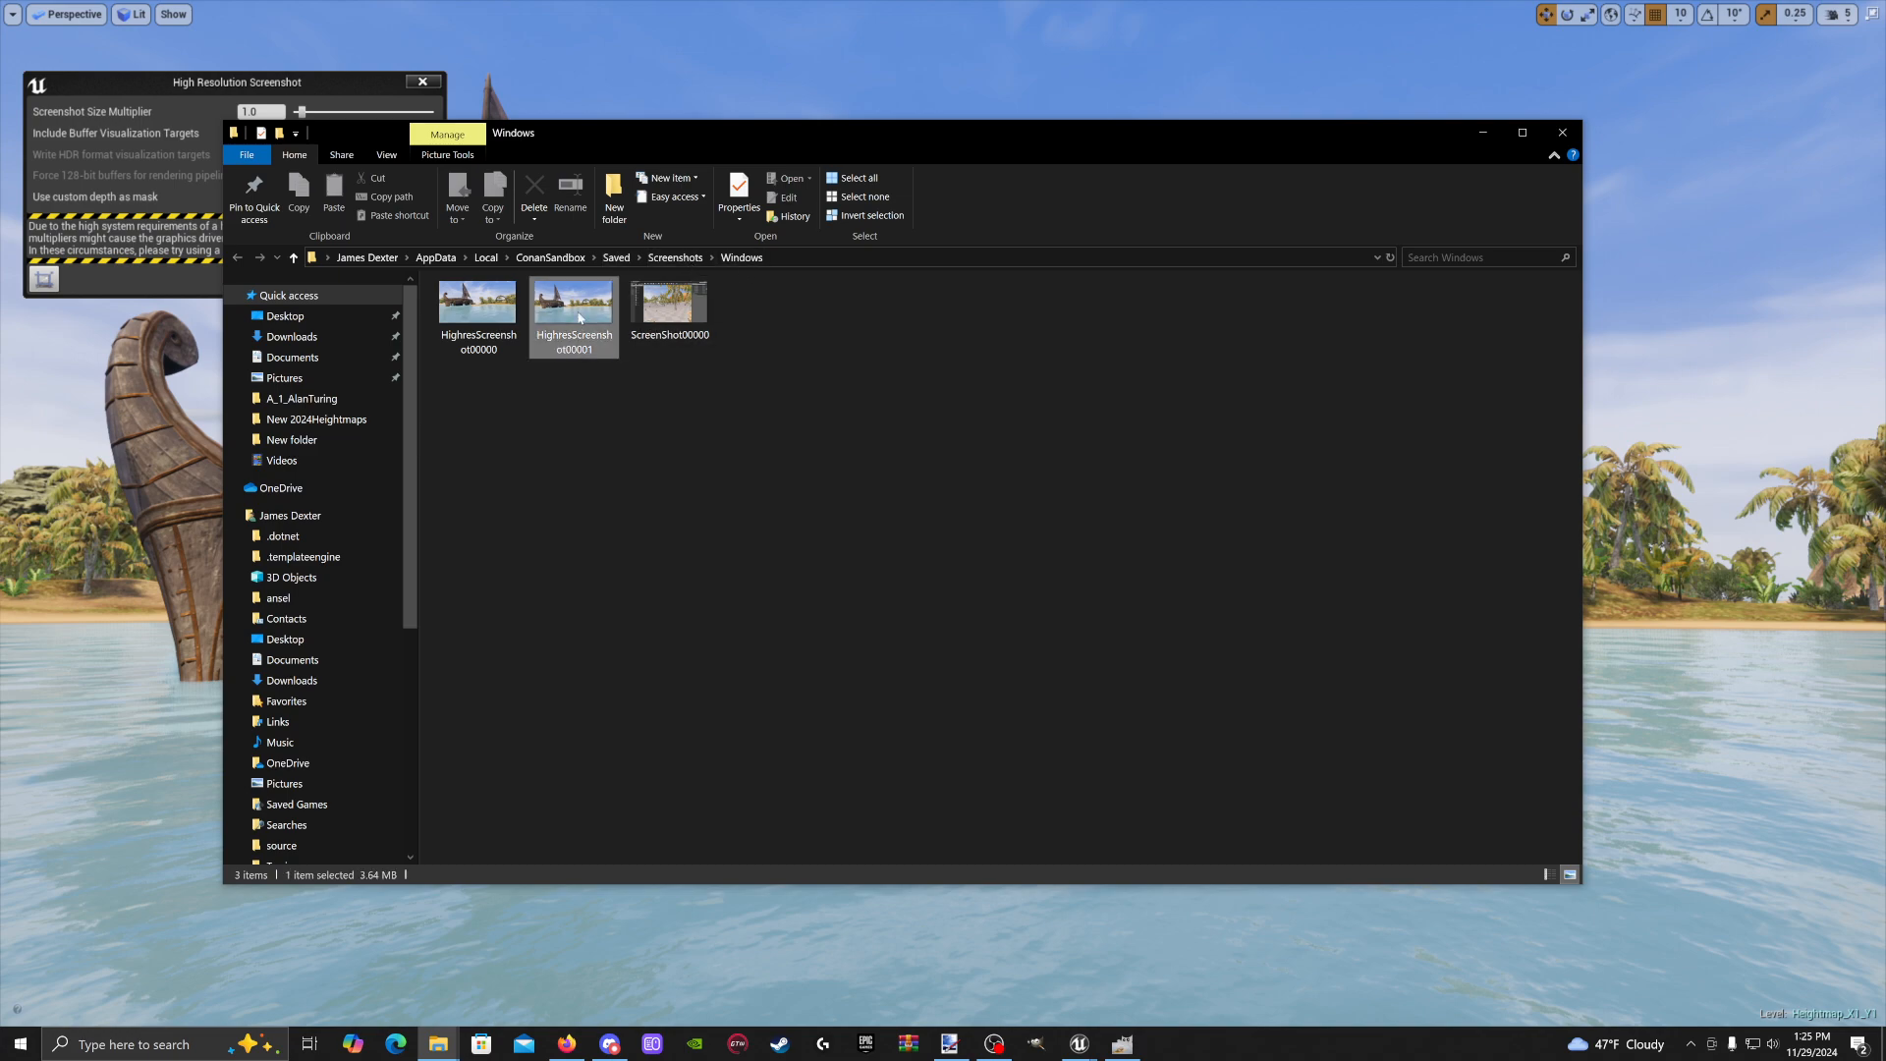
{"action": "right_click", "coordinate": [580, 314]}
{"action": "mouse_move", "coordinate": [685, 575]}
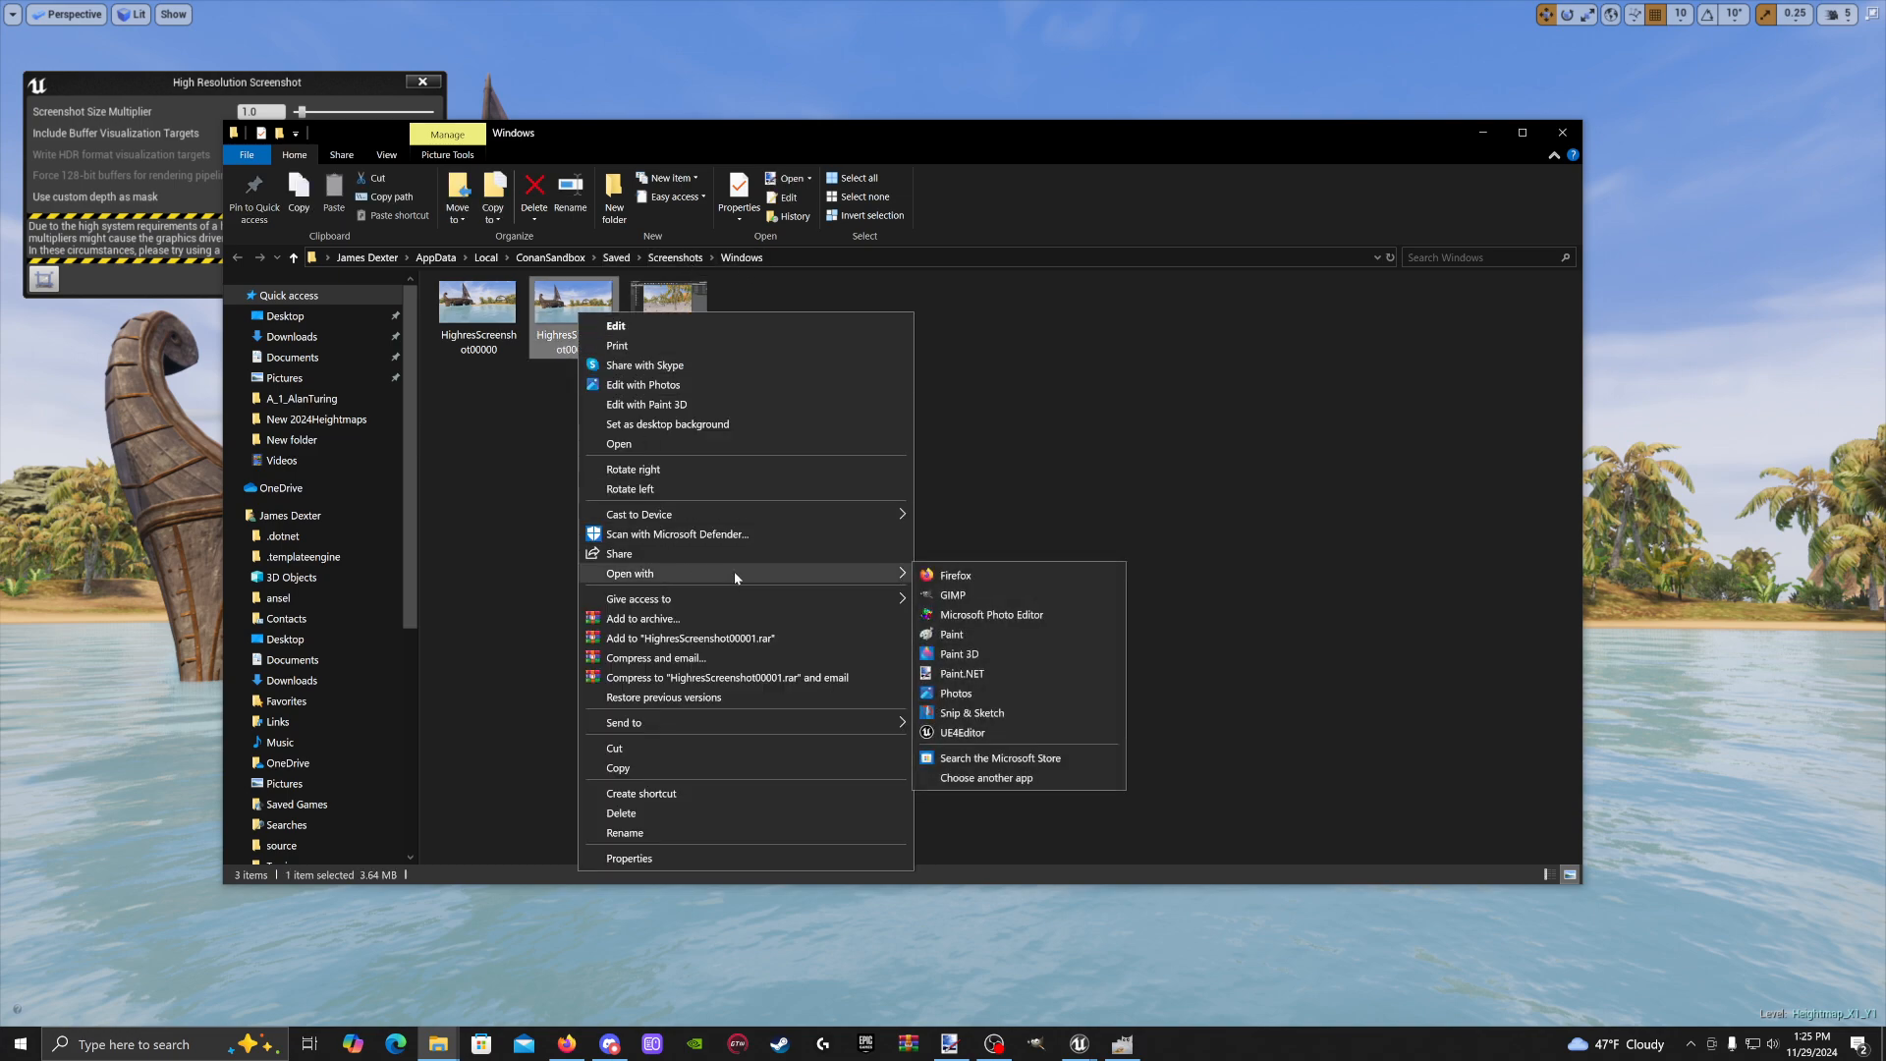
{"action": "left_click", "coordinate": [1013, 675]}
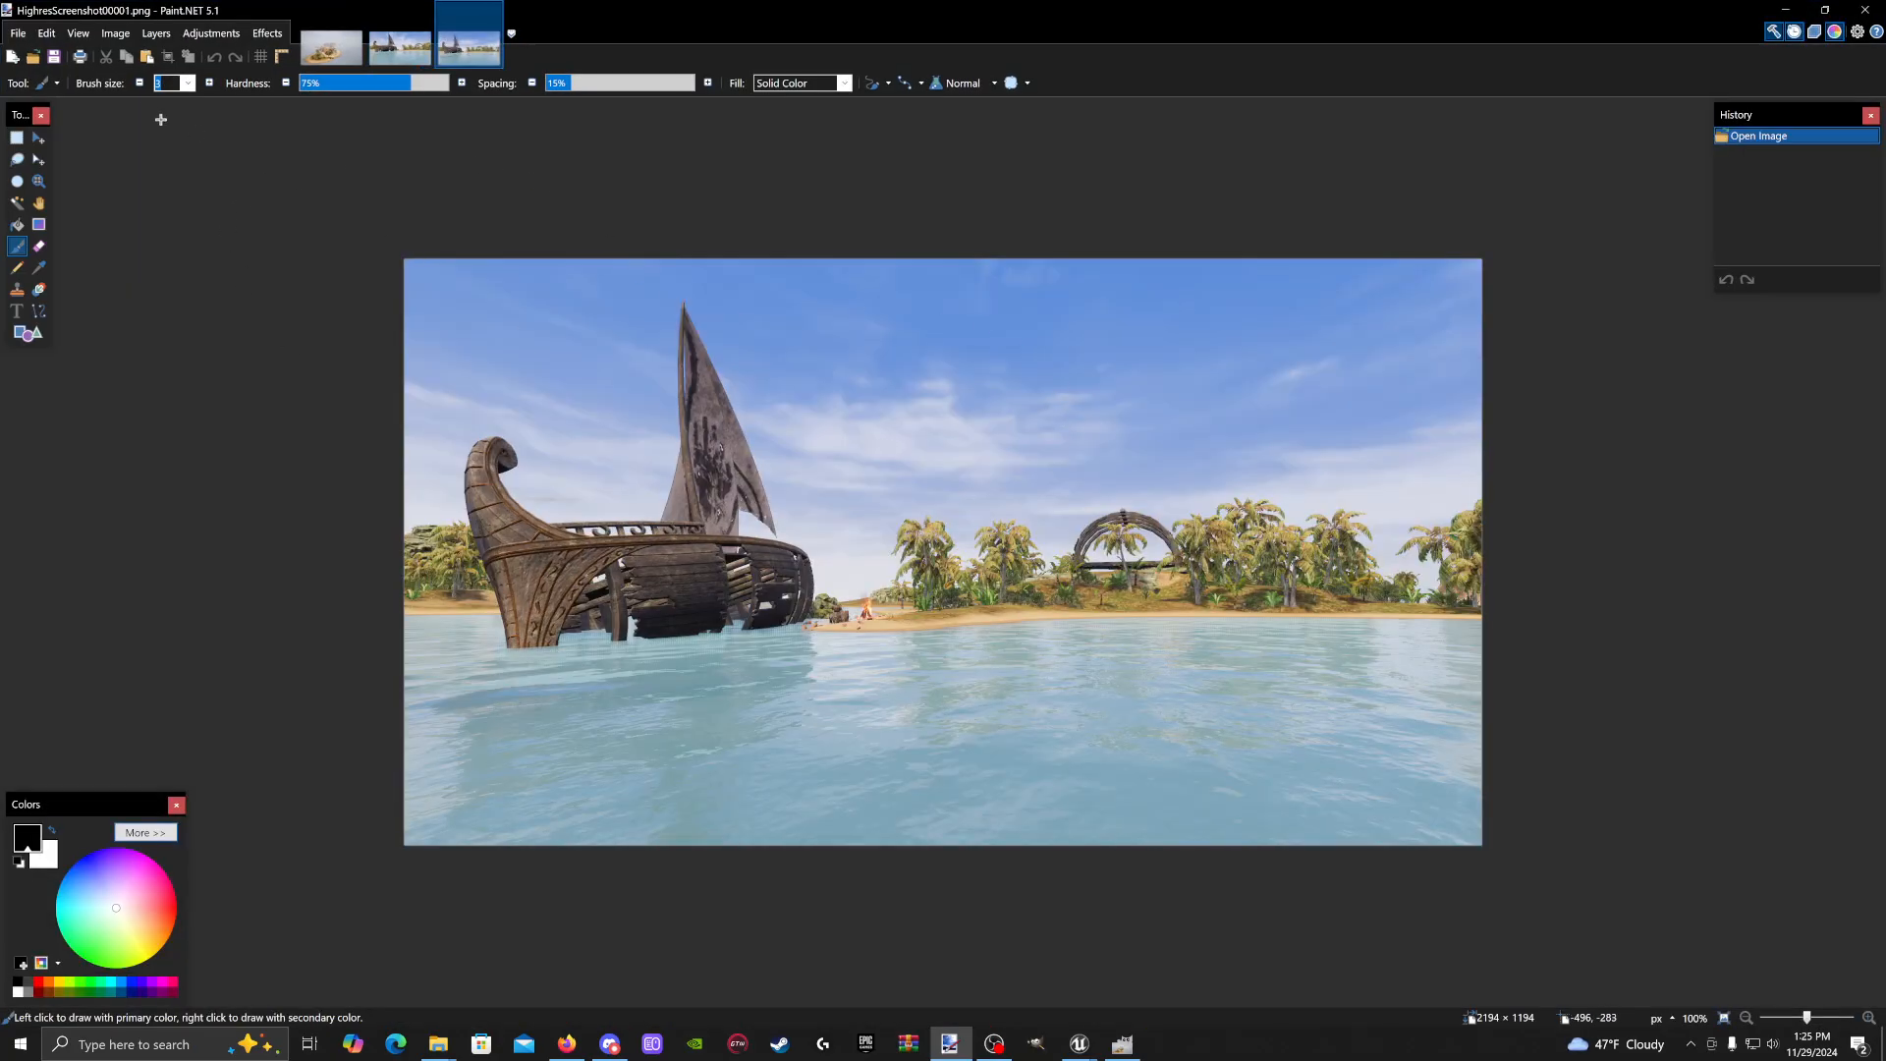
Paste the ship screenshot into LoadingScreenCustomMap_02 as a new layer scaled to fill the canvas
{"action": "left_click", "coordinate": [49, 34]}
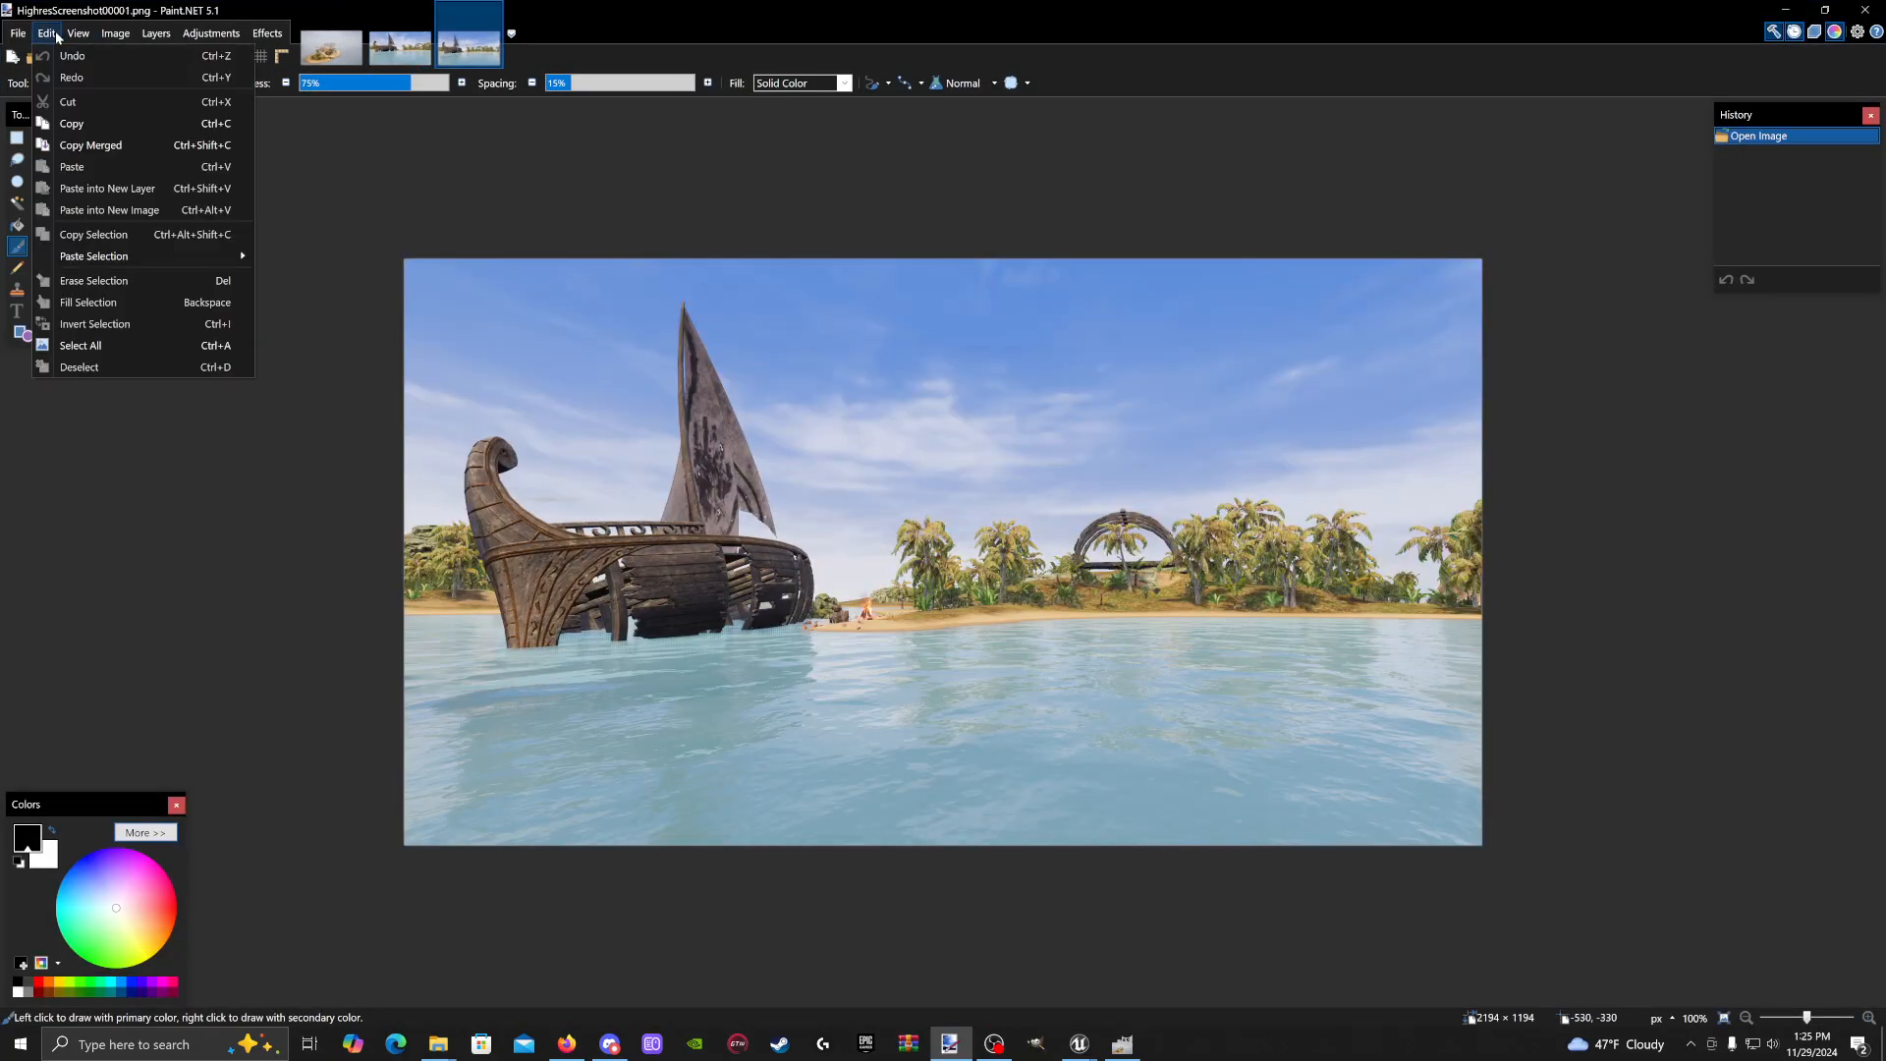
{"action": "left_click", "coordinate": [87, 123]}
{"action": "left_click", "coordinate": [329, 54]}
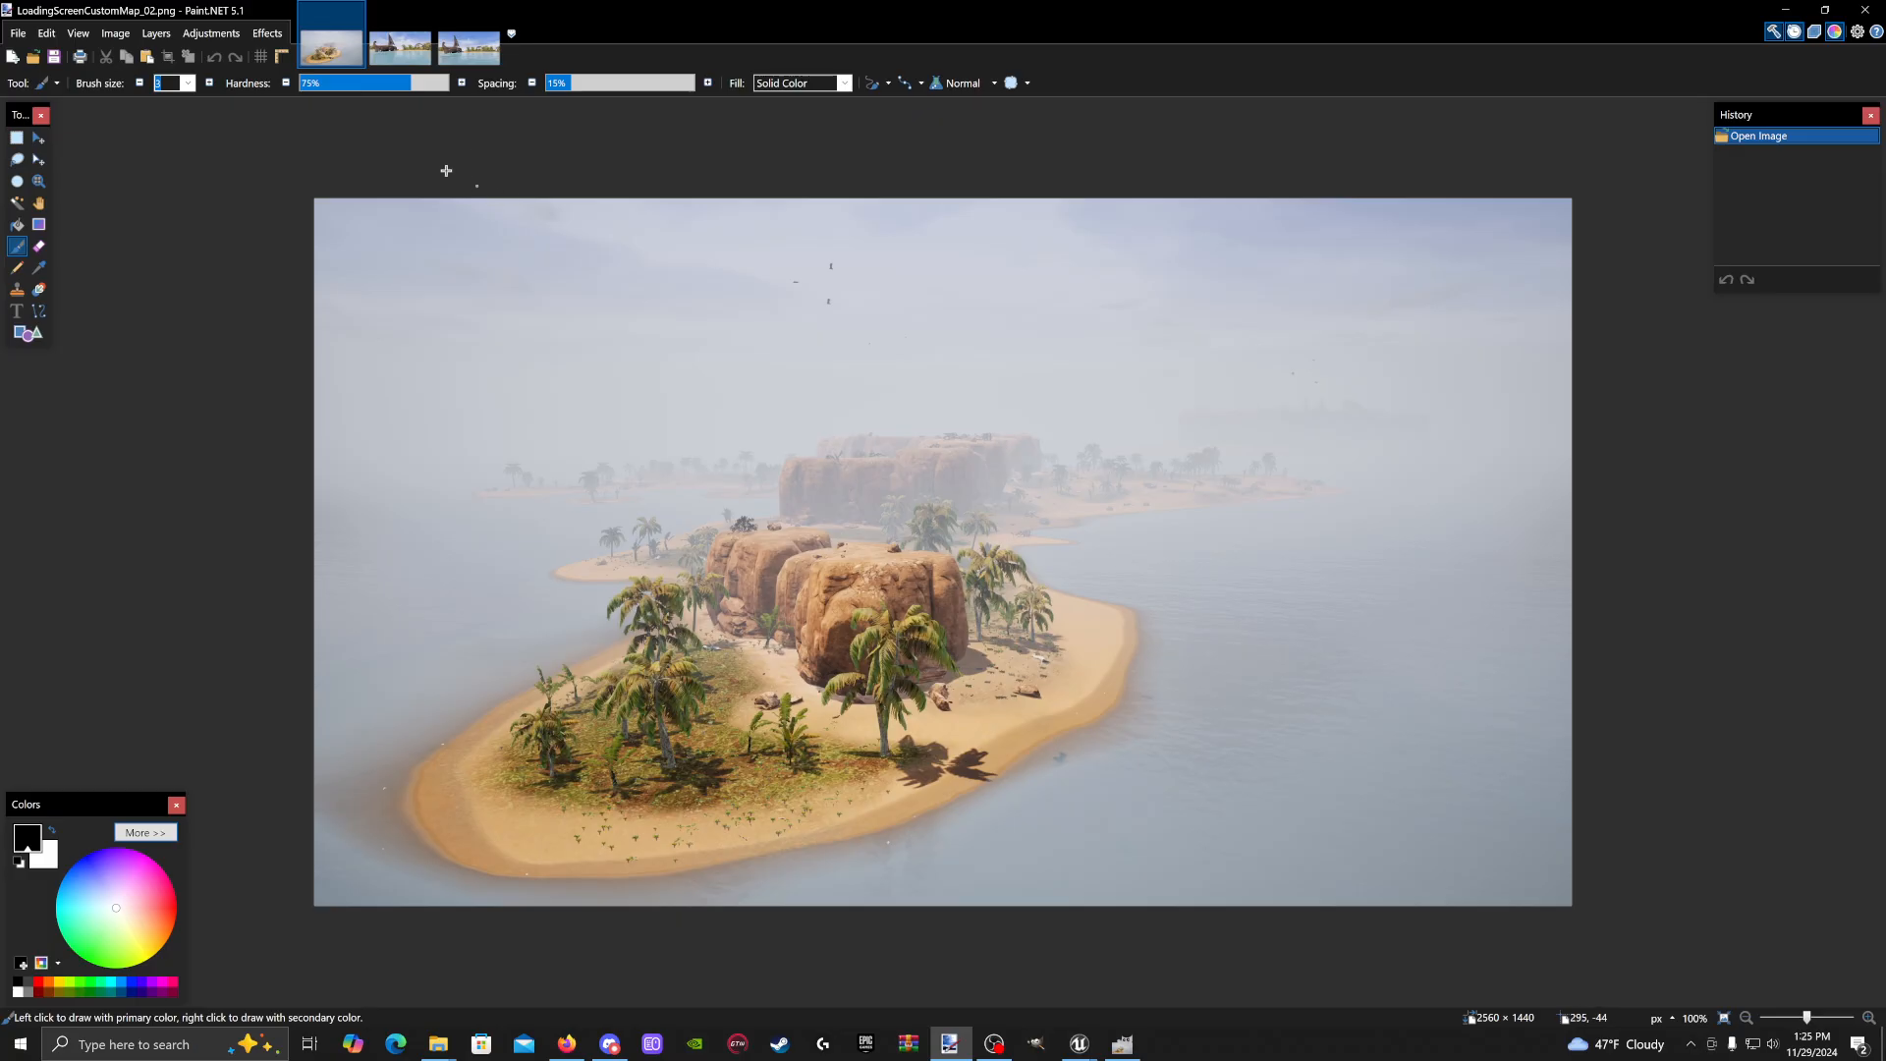
{"action": "left_click", "coordinate": [47, 34]}
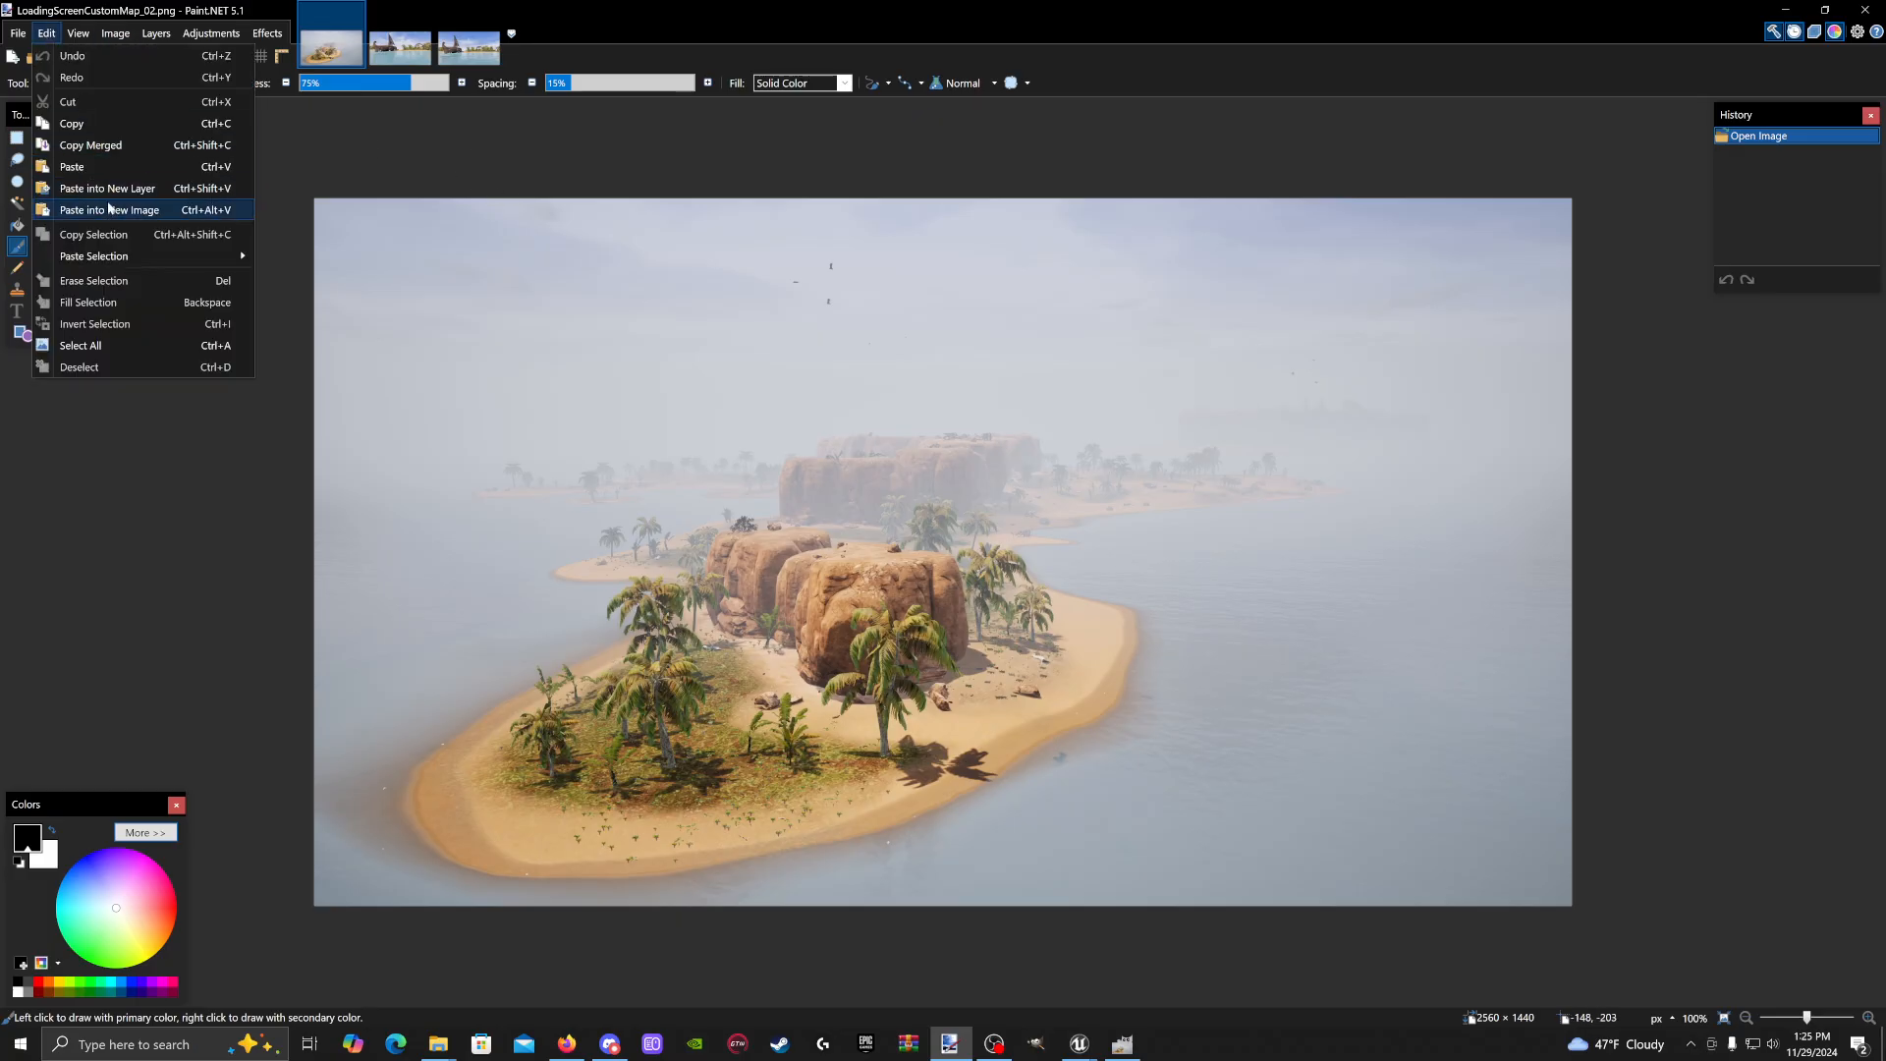
{"action": "left_click", "coordinate": [122, 189]}
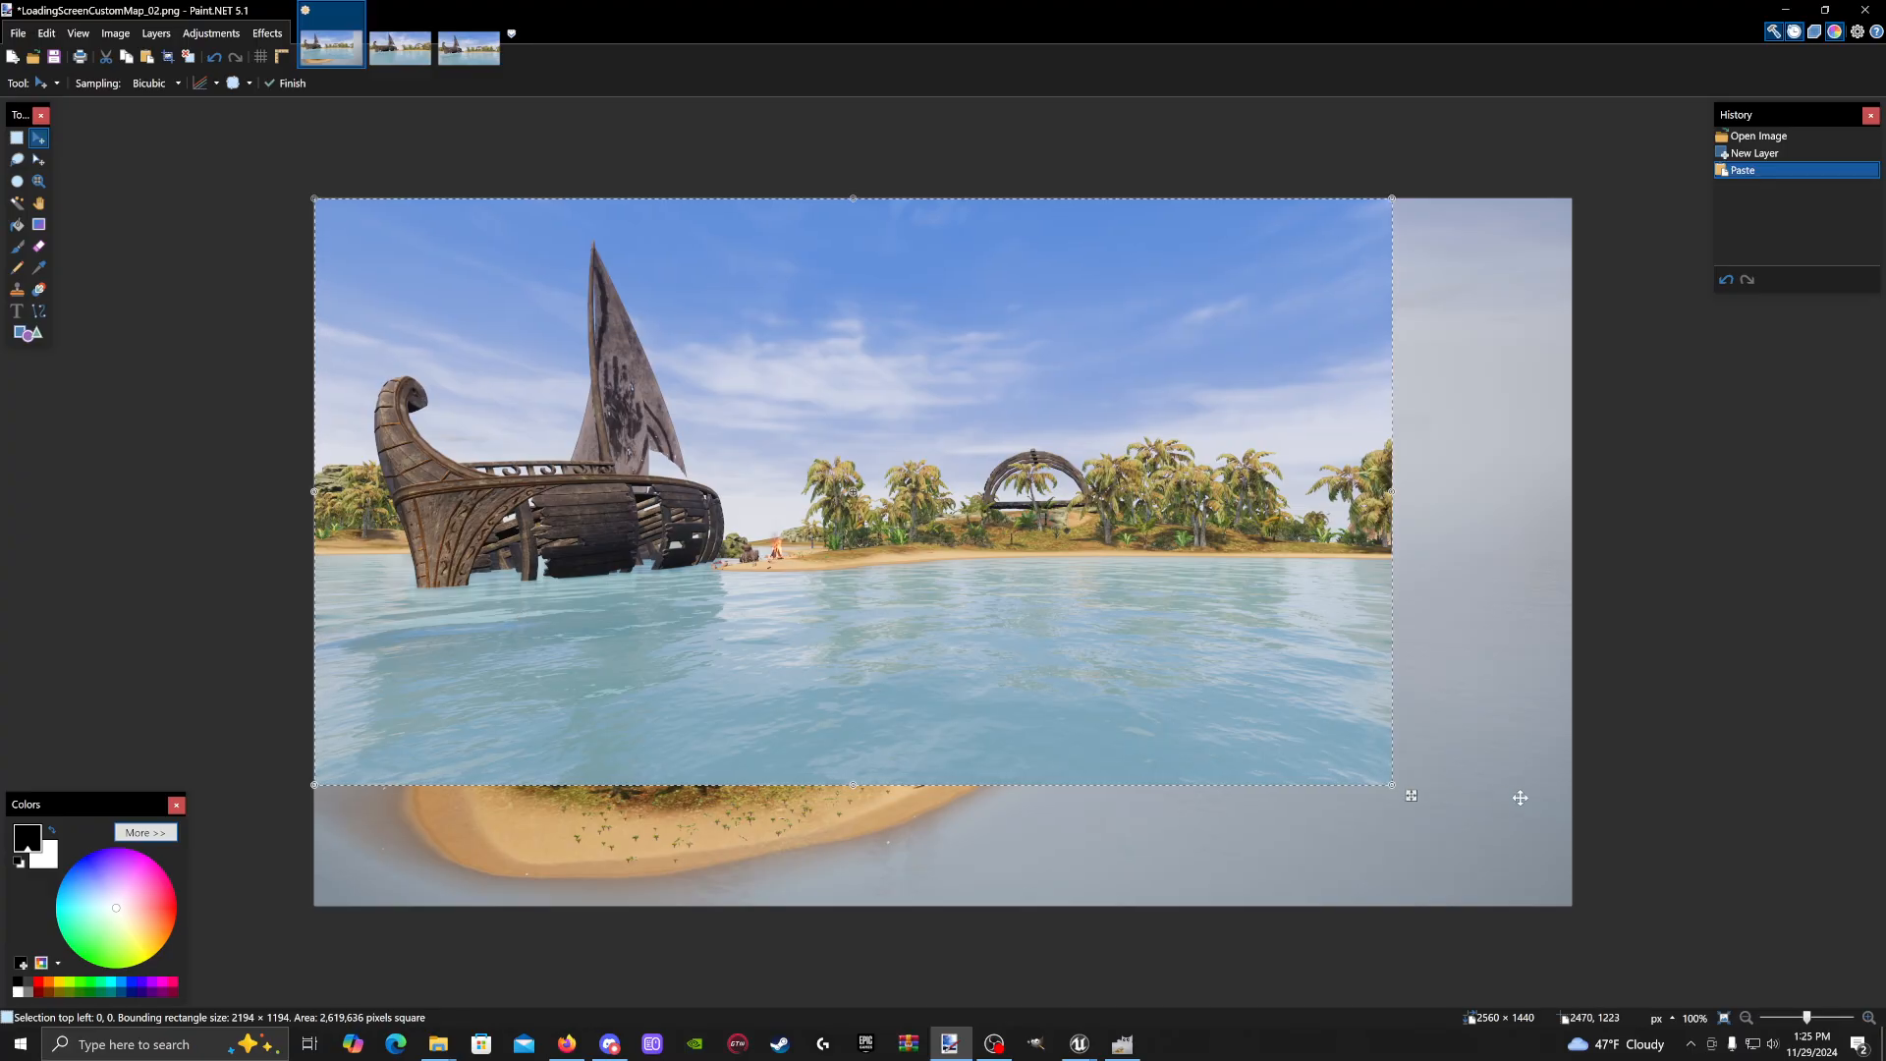
{"action": "left_click_drag", "start_coordinate": [1390, 787], "coordinate": [1572, 909]}
{"action": "left_click", "coordinate": [16, 139]}
{"action": "left_click", "coordinate": [274, 171]}
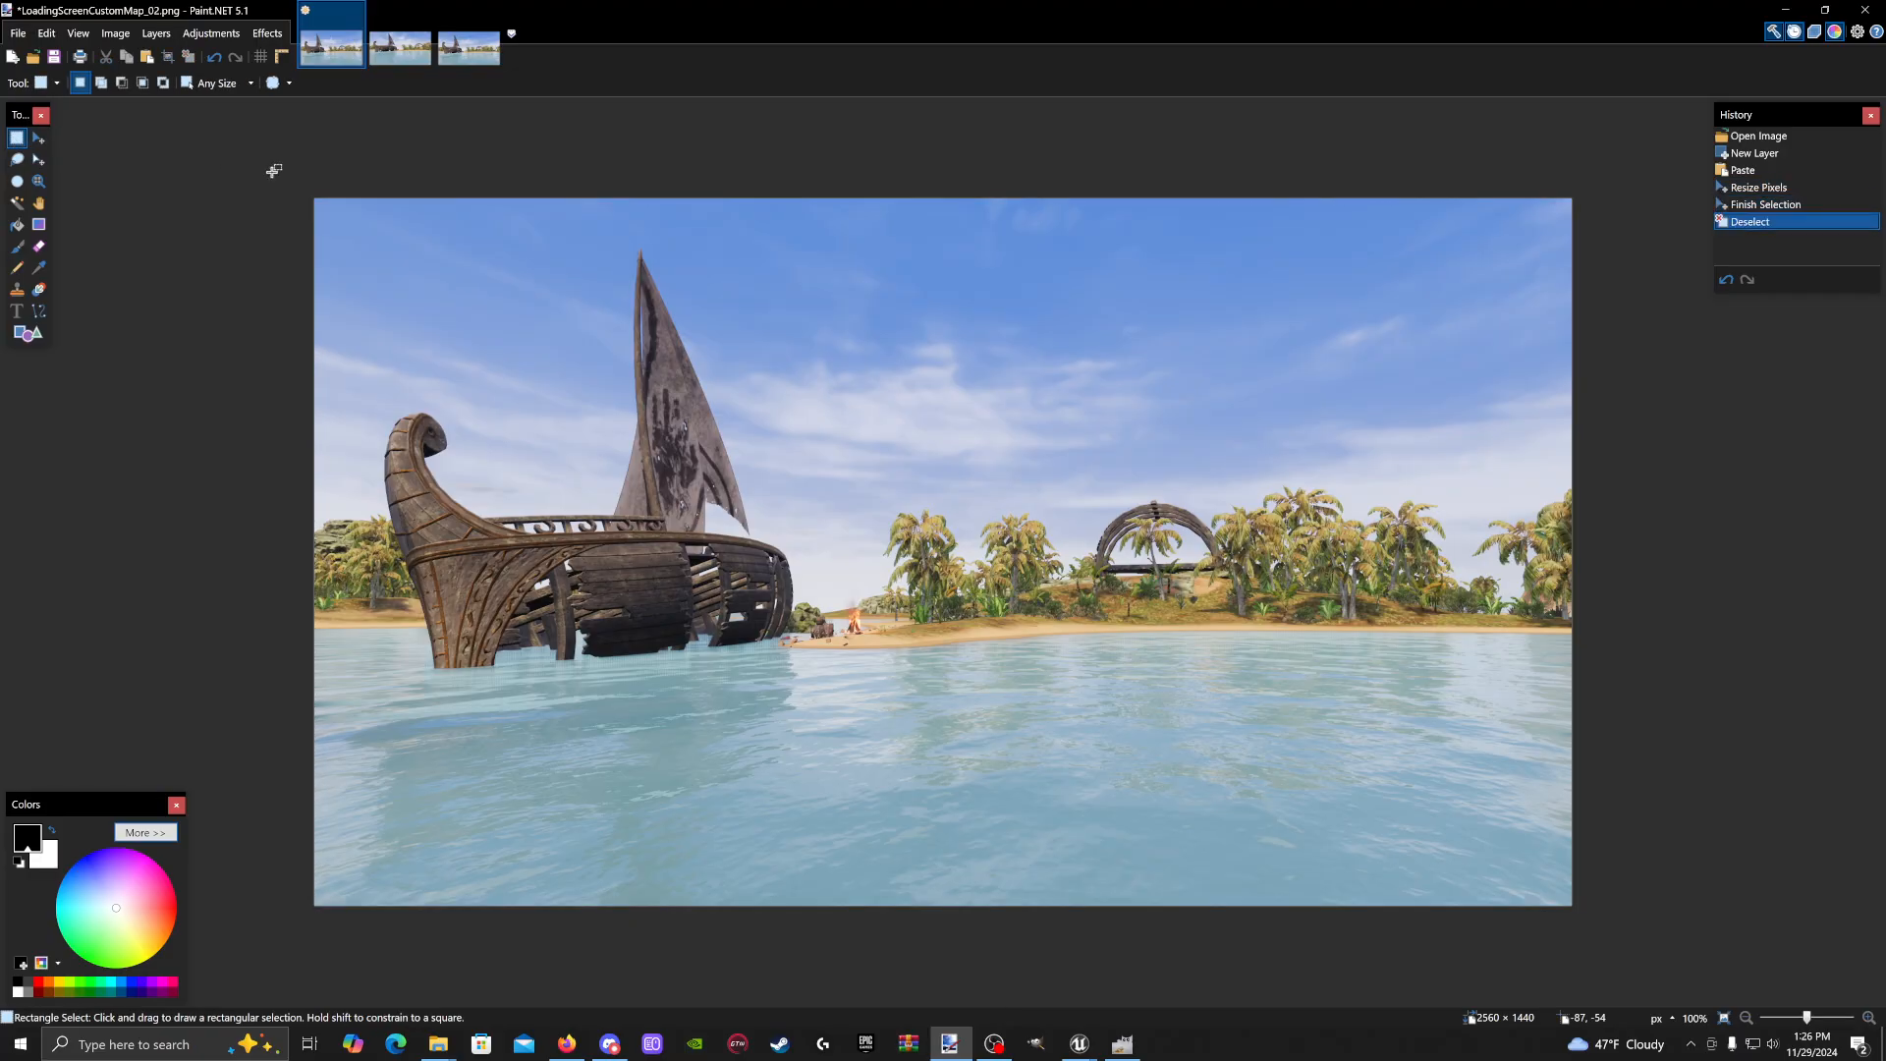
Save the image as PNG LoadingScreenCustomMap_01, flattening the layers, then minimize Paint.NET
{"action": "left_click", "coordinate": [17, 33]}
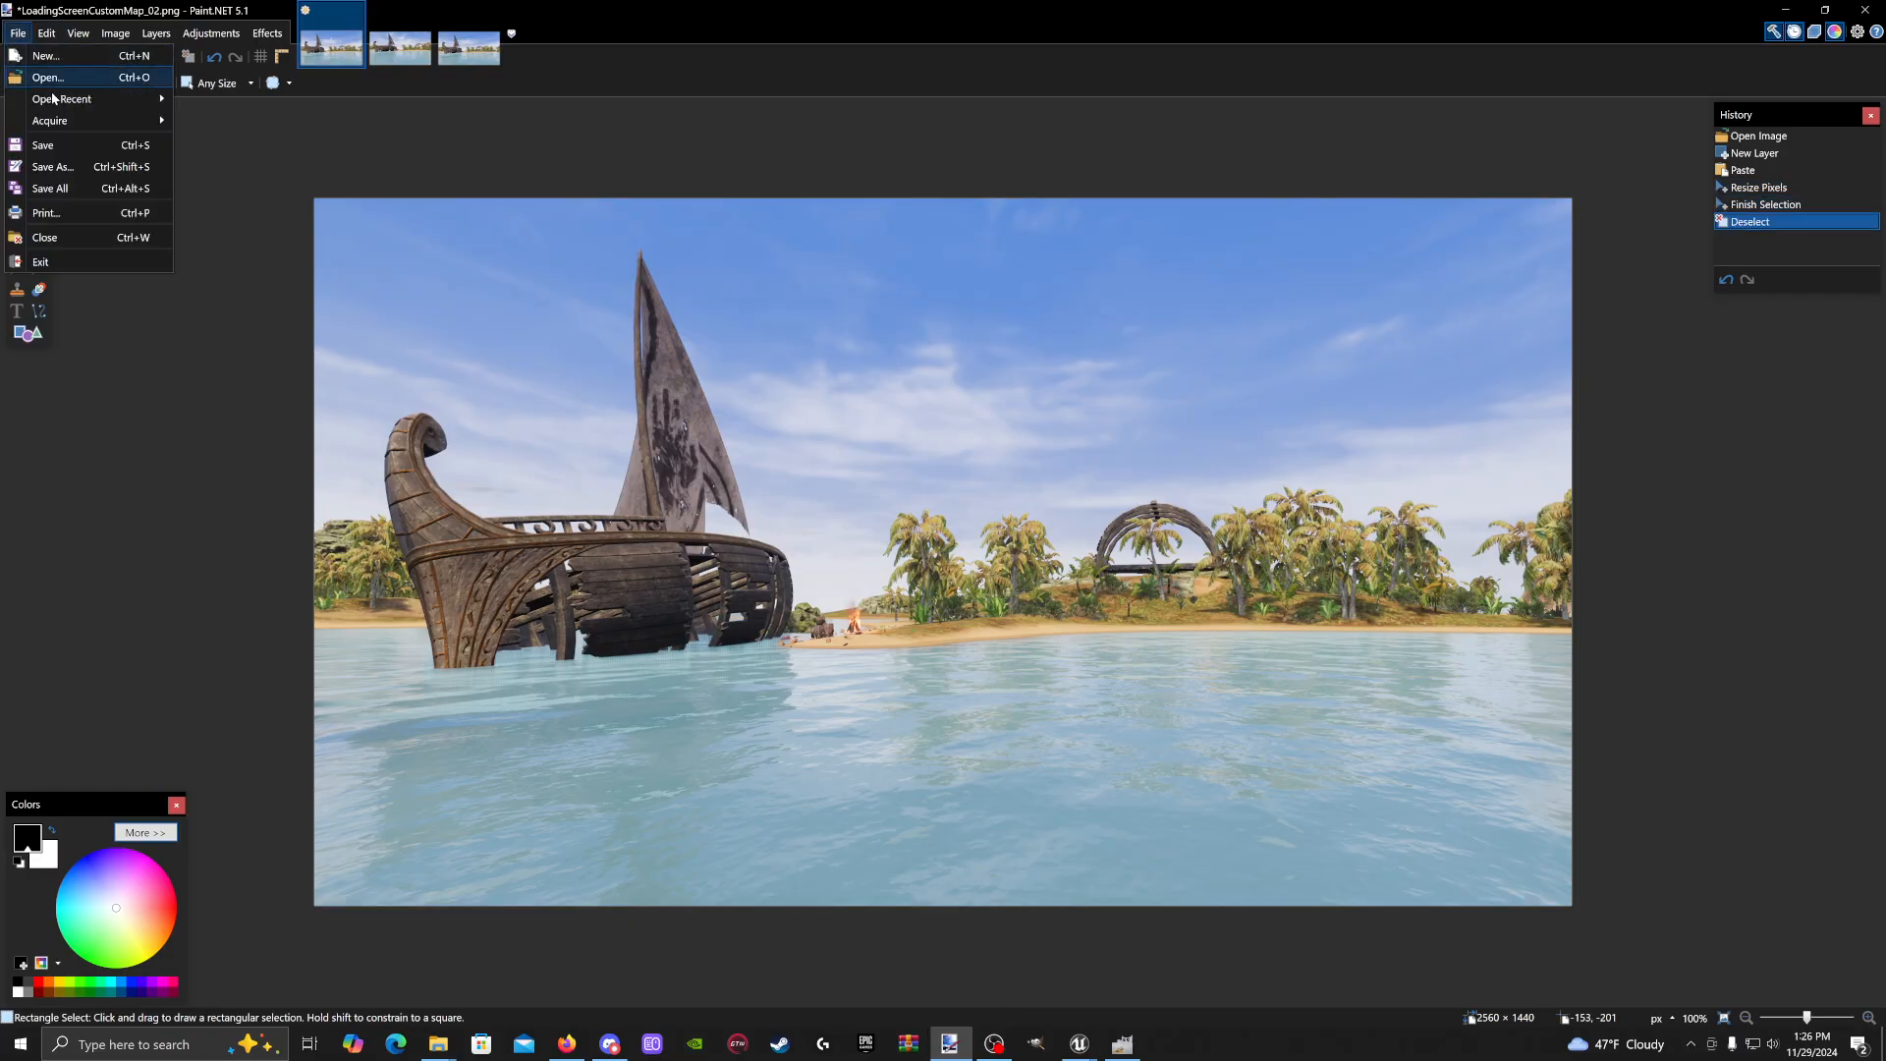
{"action": "left_click", "coordinate": [59, 165]}
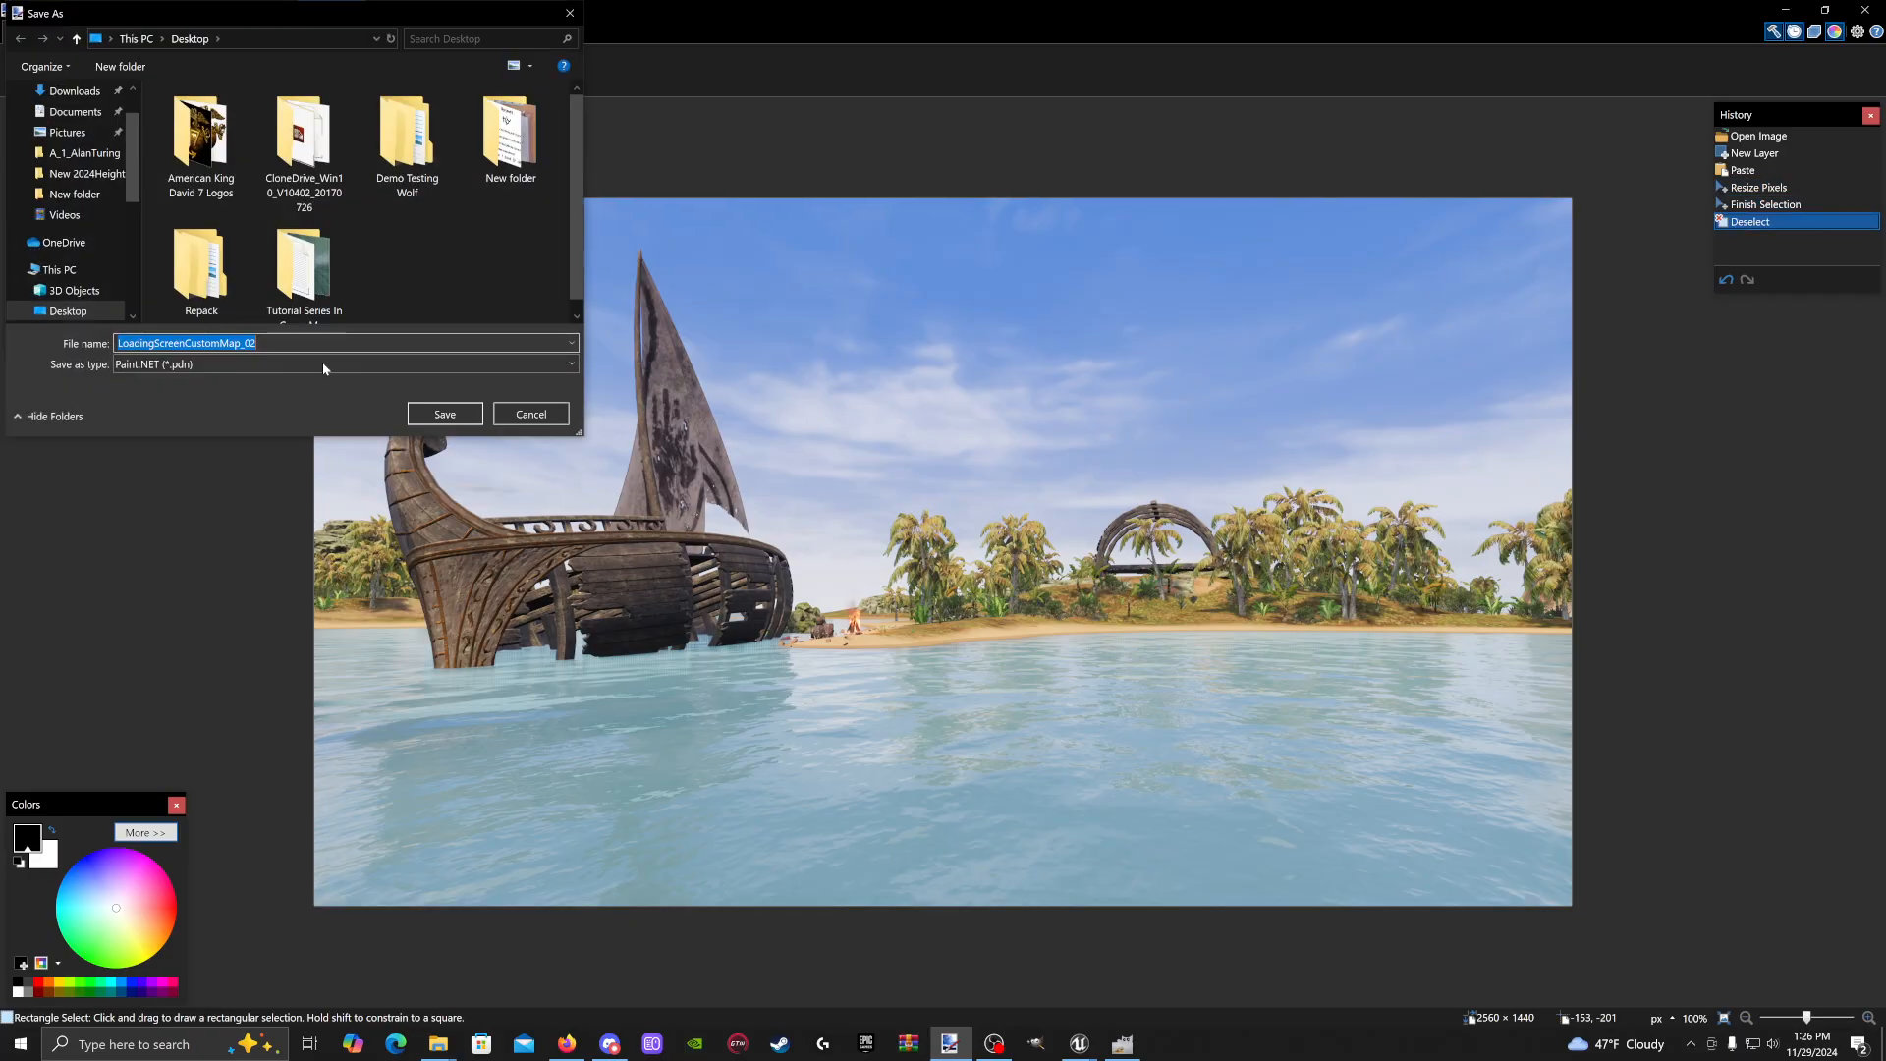
{"action": "left_click", "coordinate": [374, 364]}
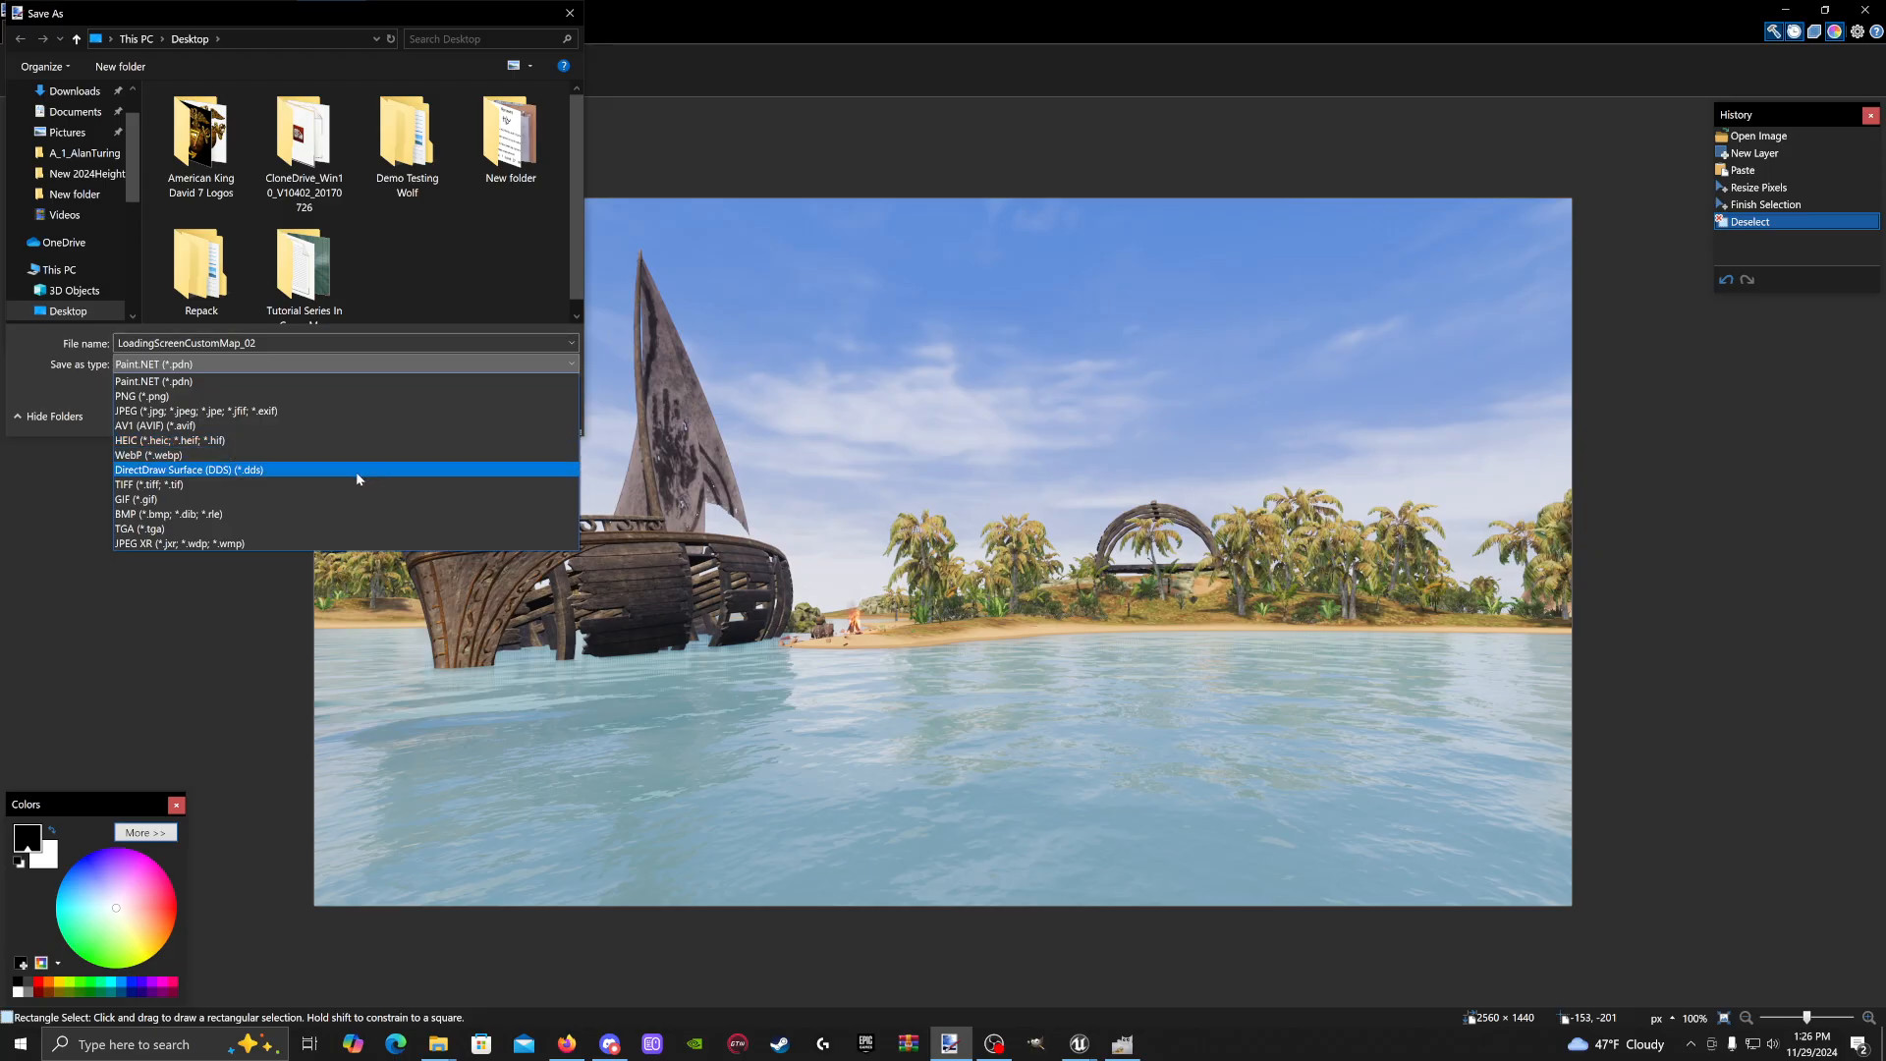
{"action": "left_click", "coordinate": [344, 529]}
{"action": "scroll", "coordinate": [472, 290], "scroll_direction": "down", "scroll_amount": 1}
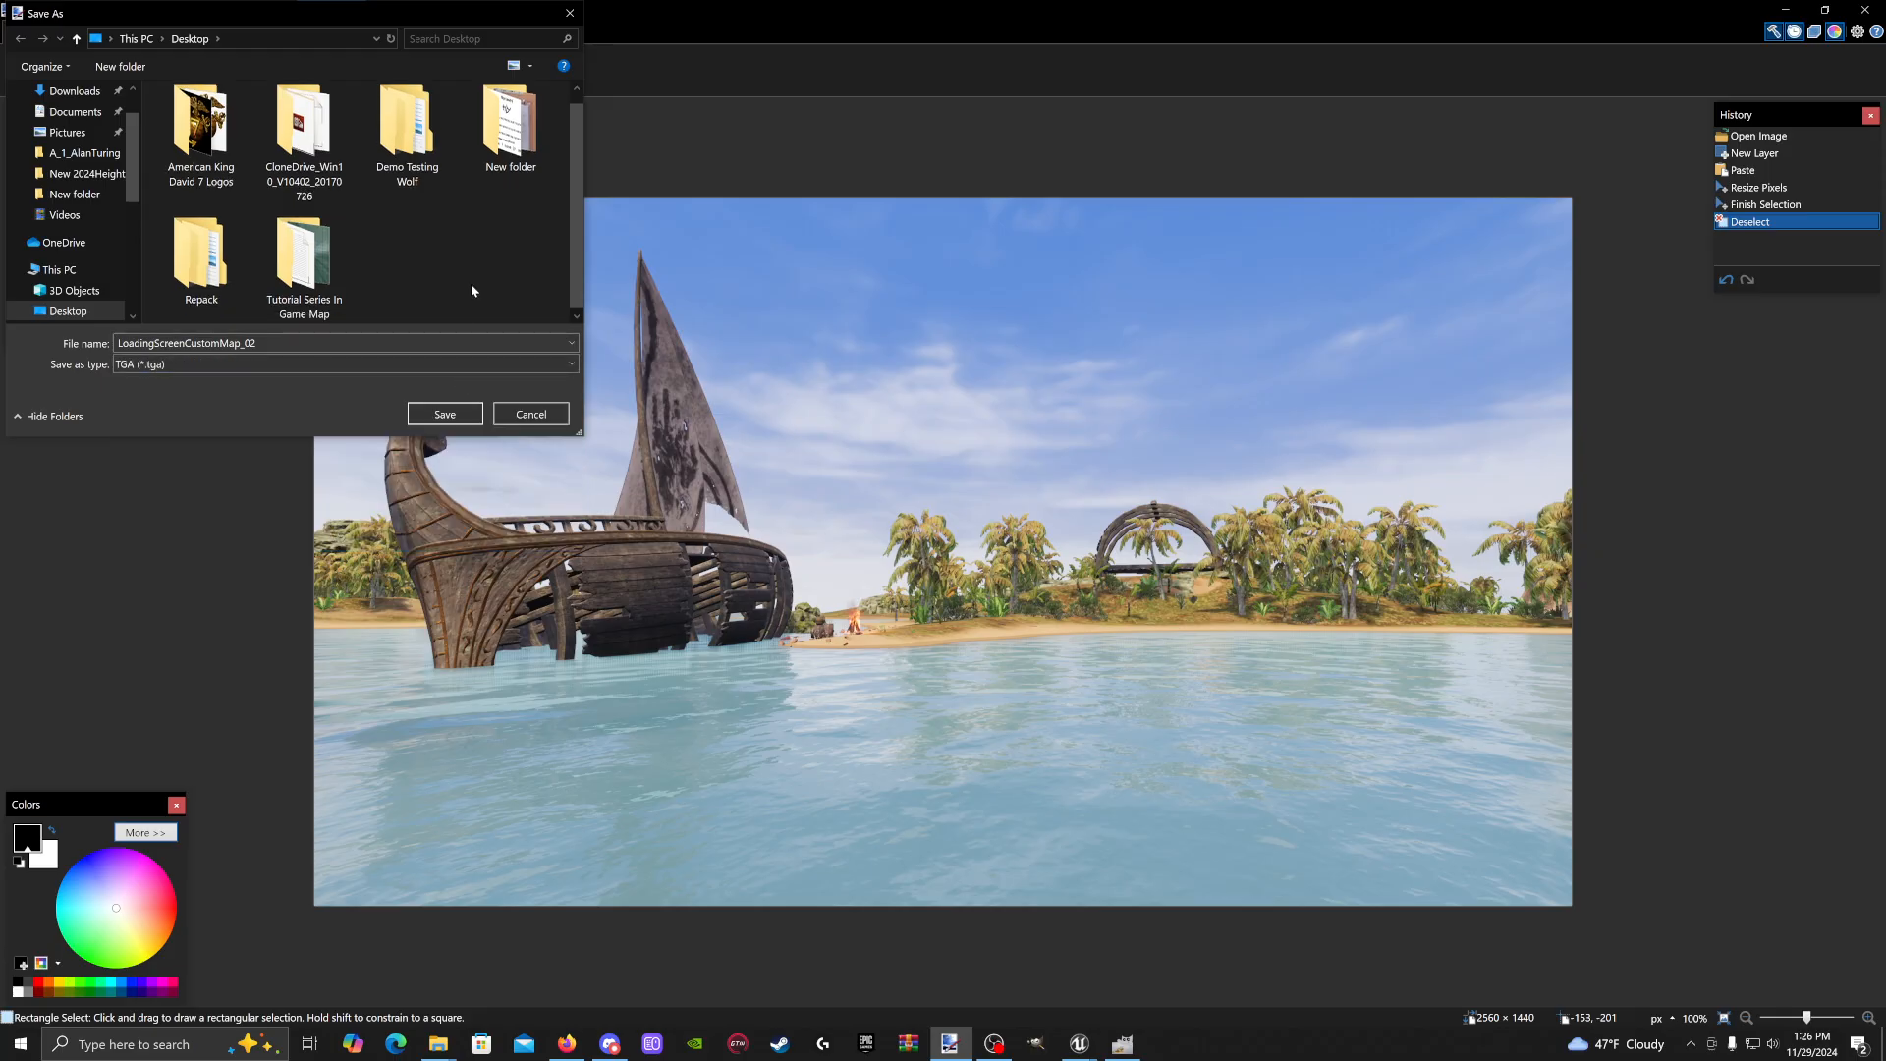
{"action": "left_click", "coordinate": [302, 363]}
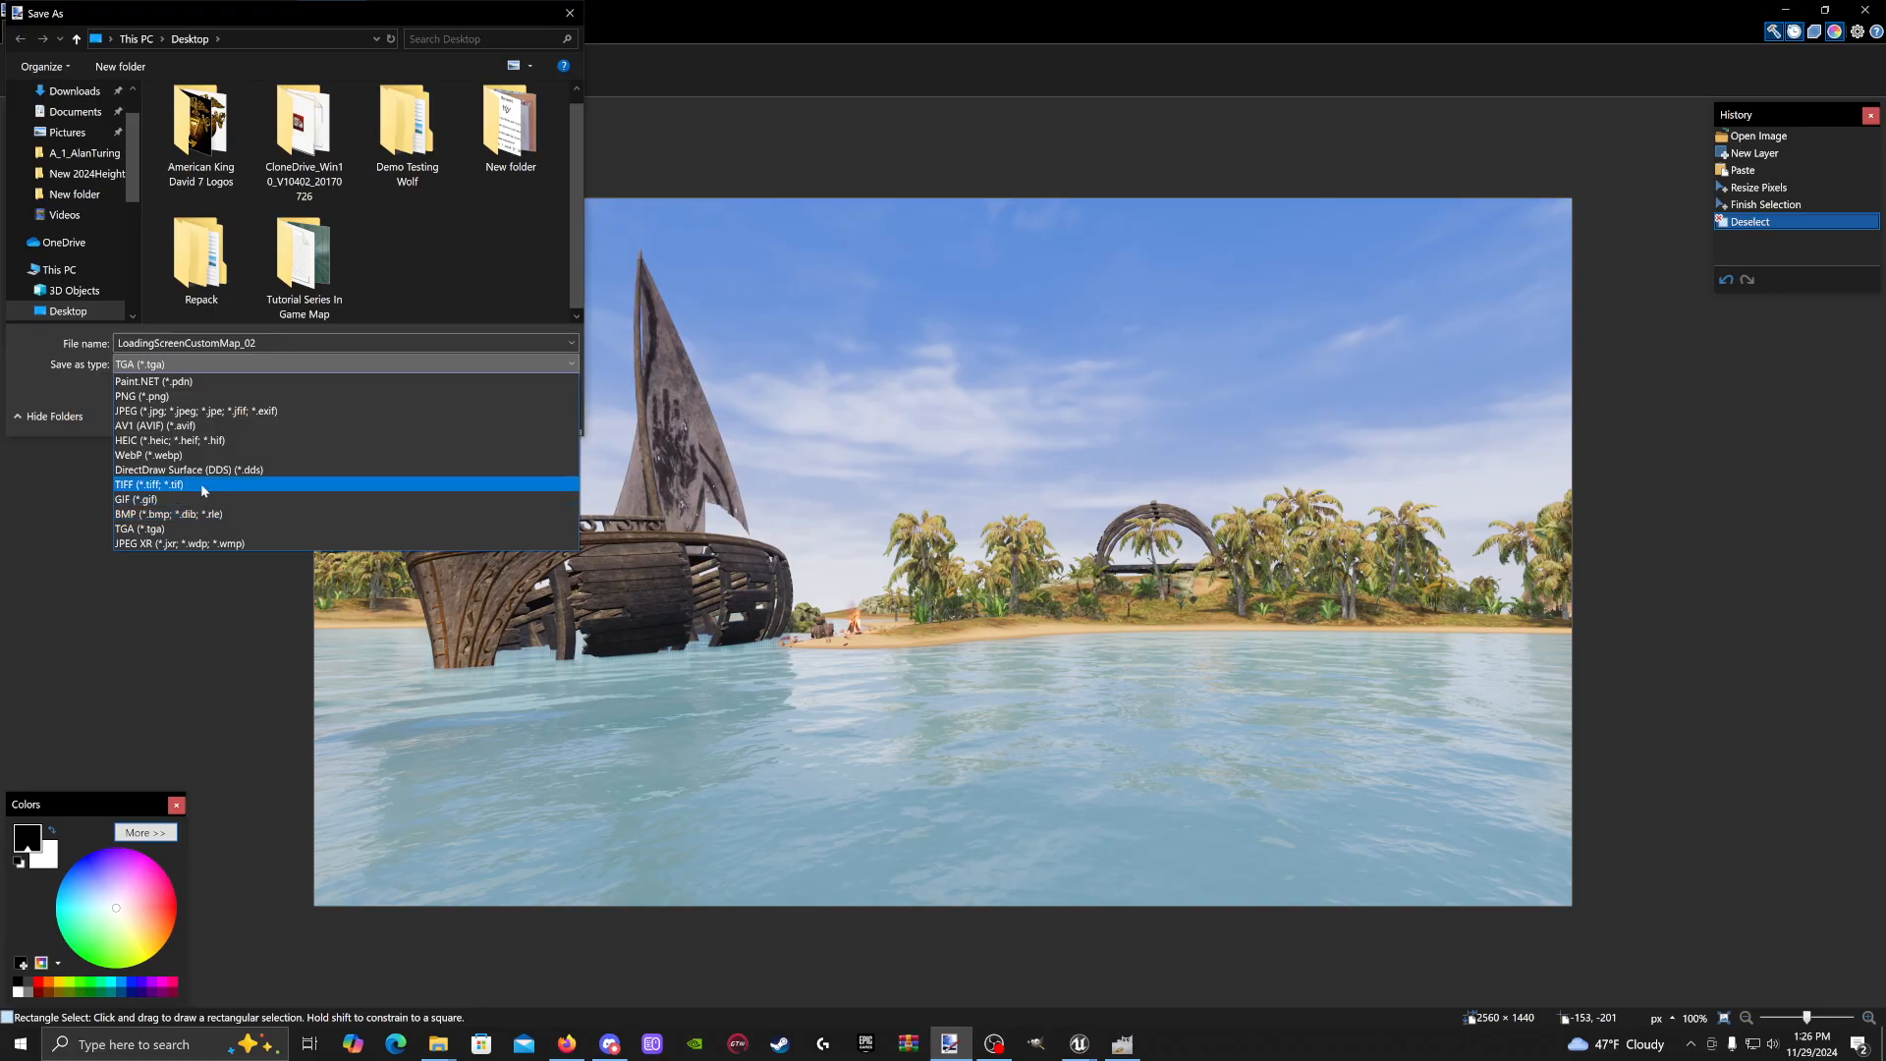
{"action": "left_click", "coordinate": [196, 396]}
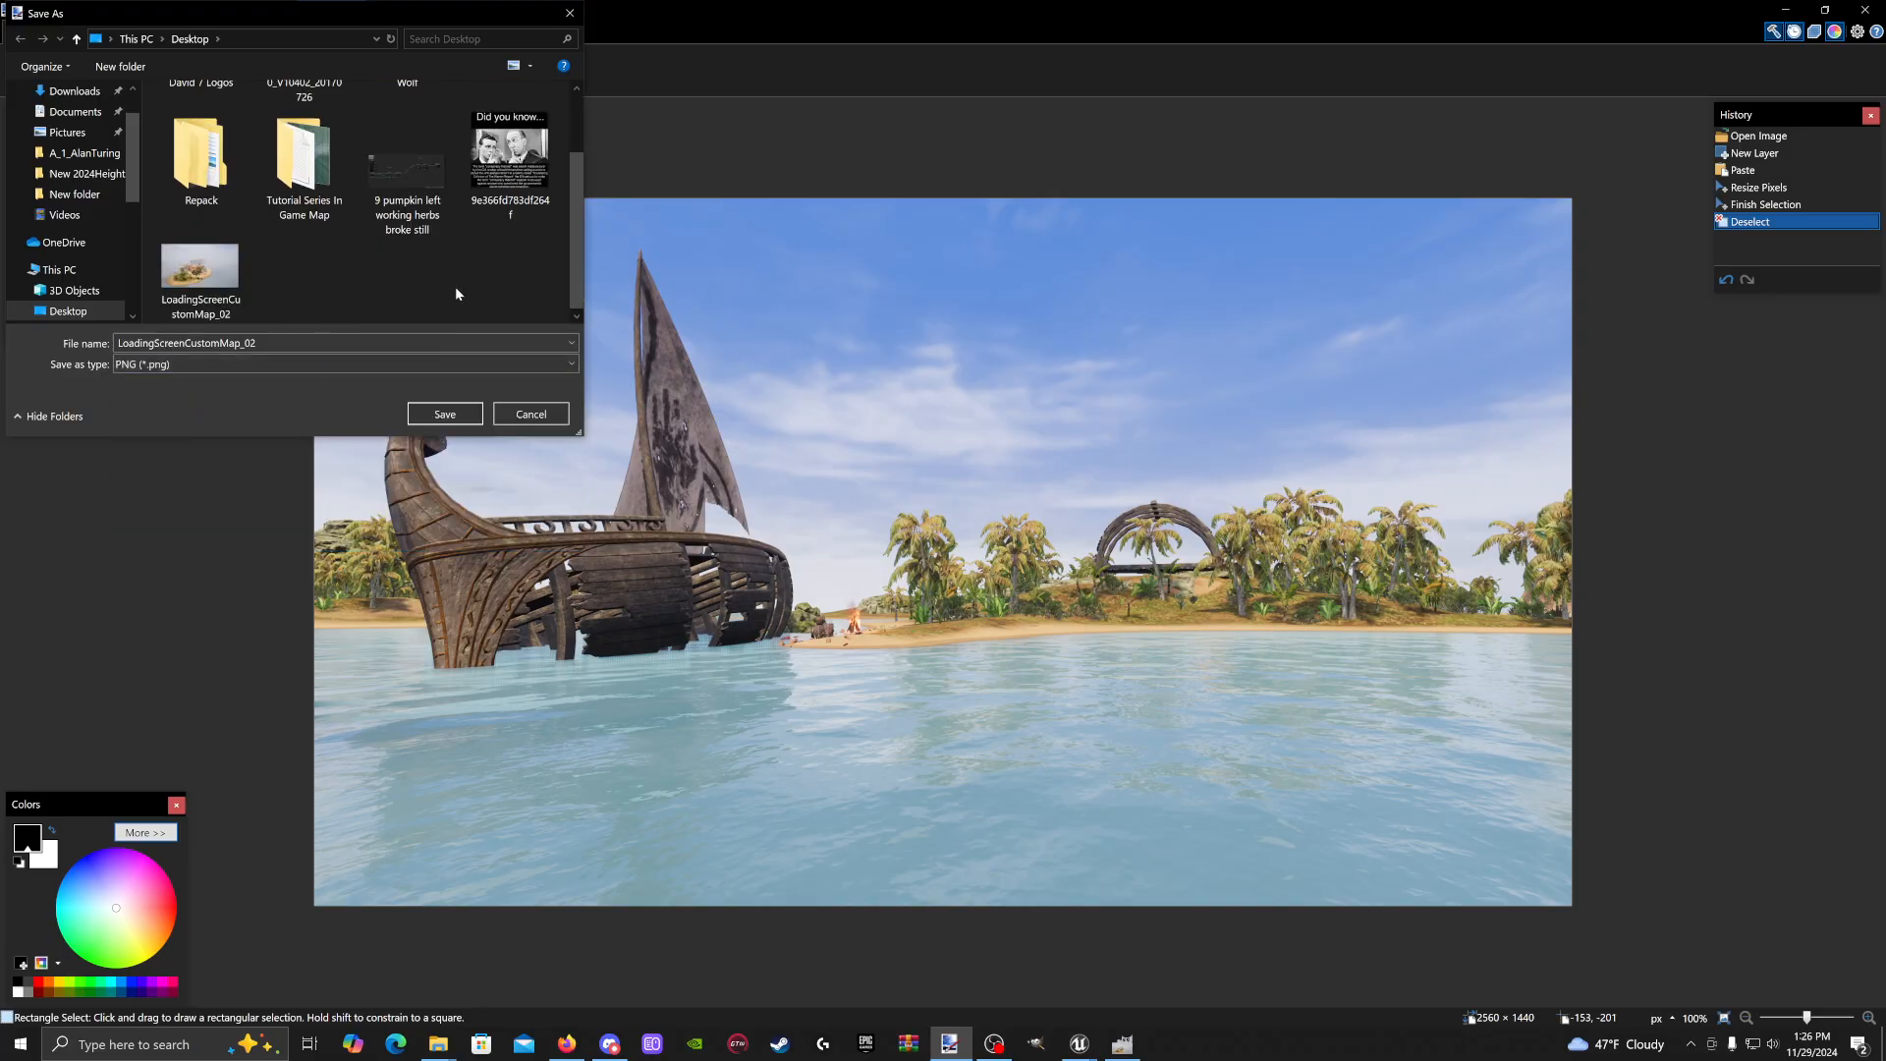
{"action": "left_click", "coordinate": [265, 343]}
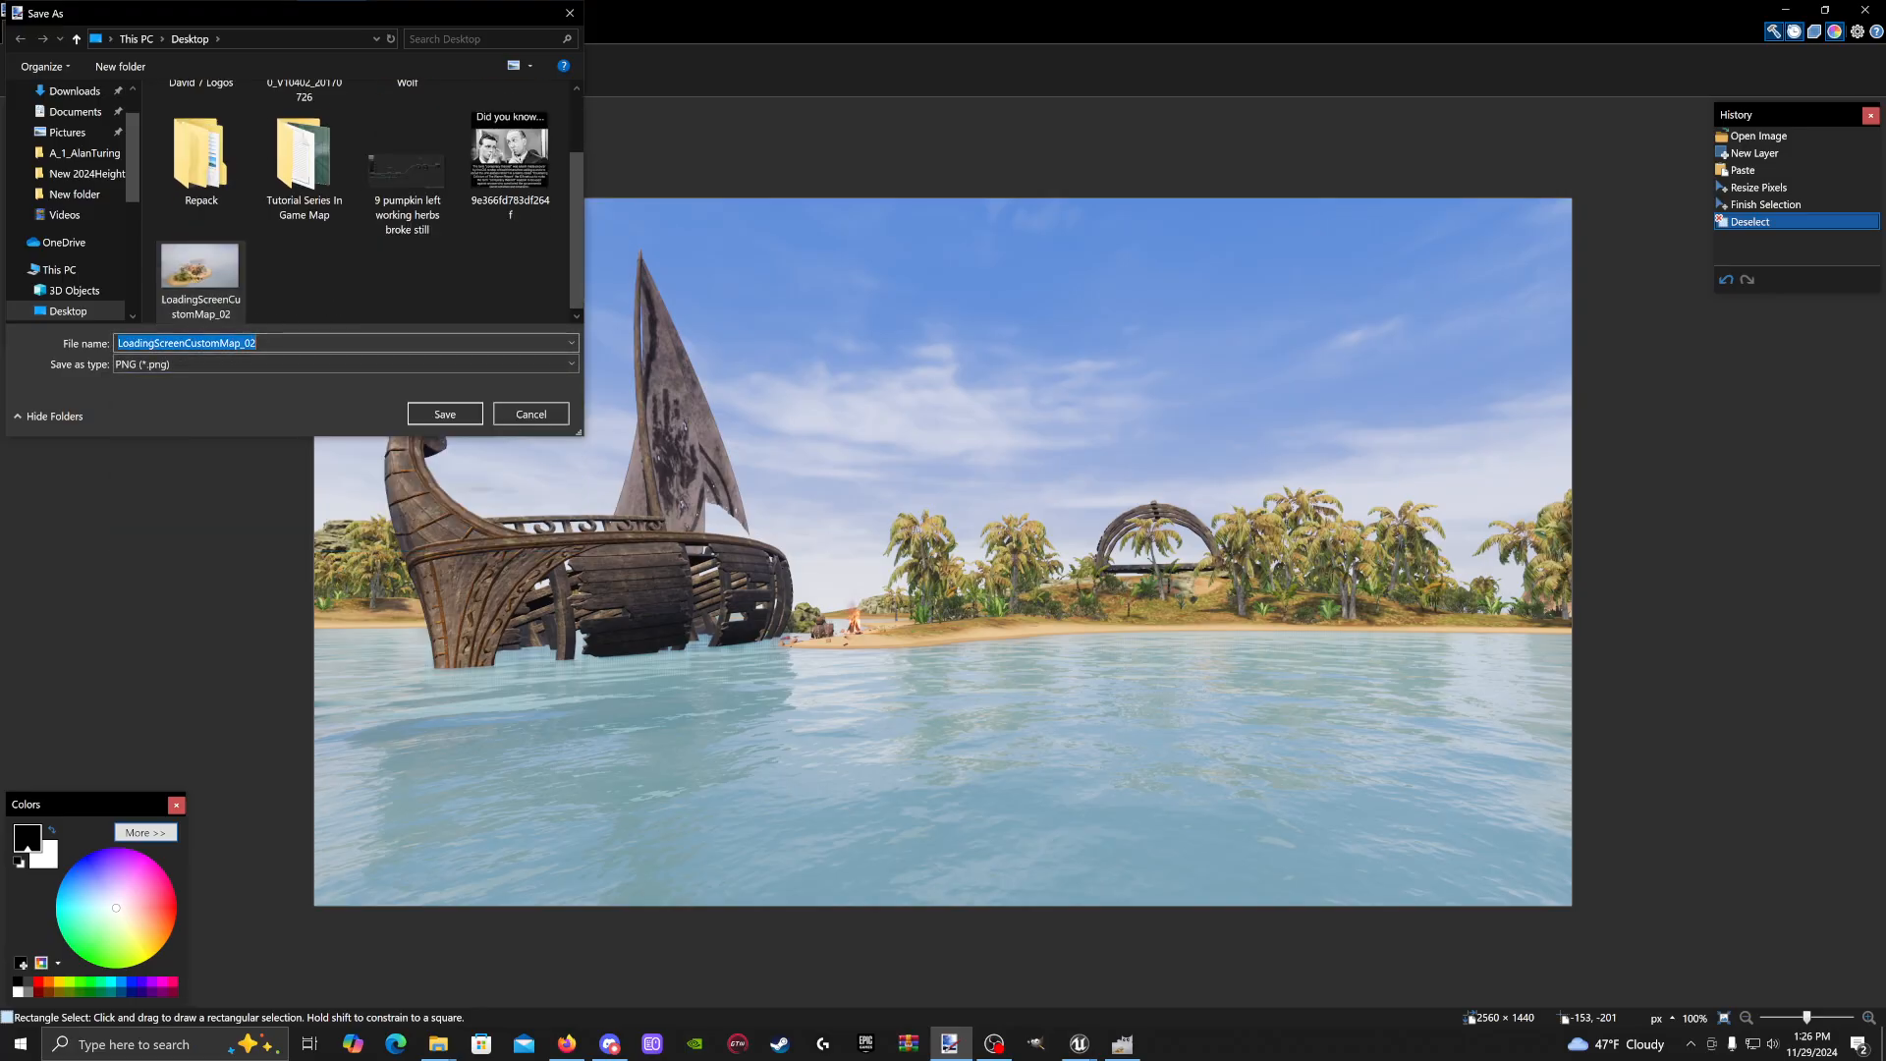
{"action": "left_click", "coordinate": [265, 343]}
{"action": "key", "text": "BackSpace"}
{"action": "type", "text": "1"}
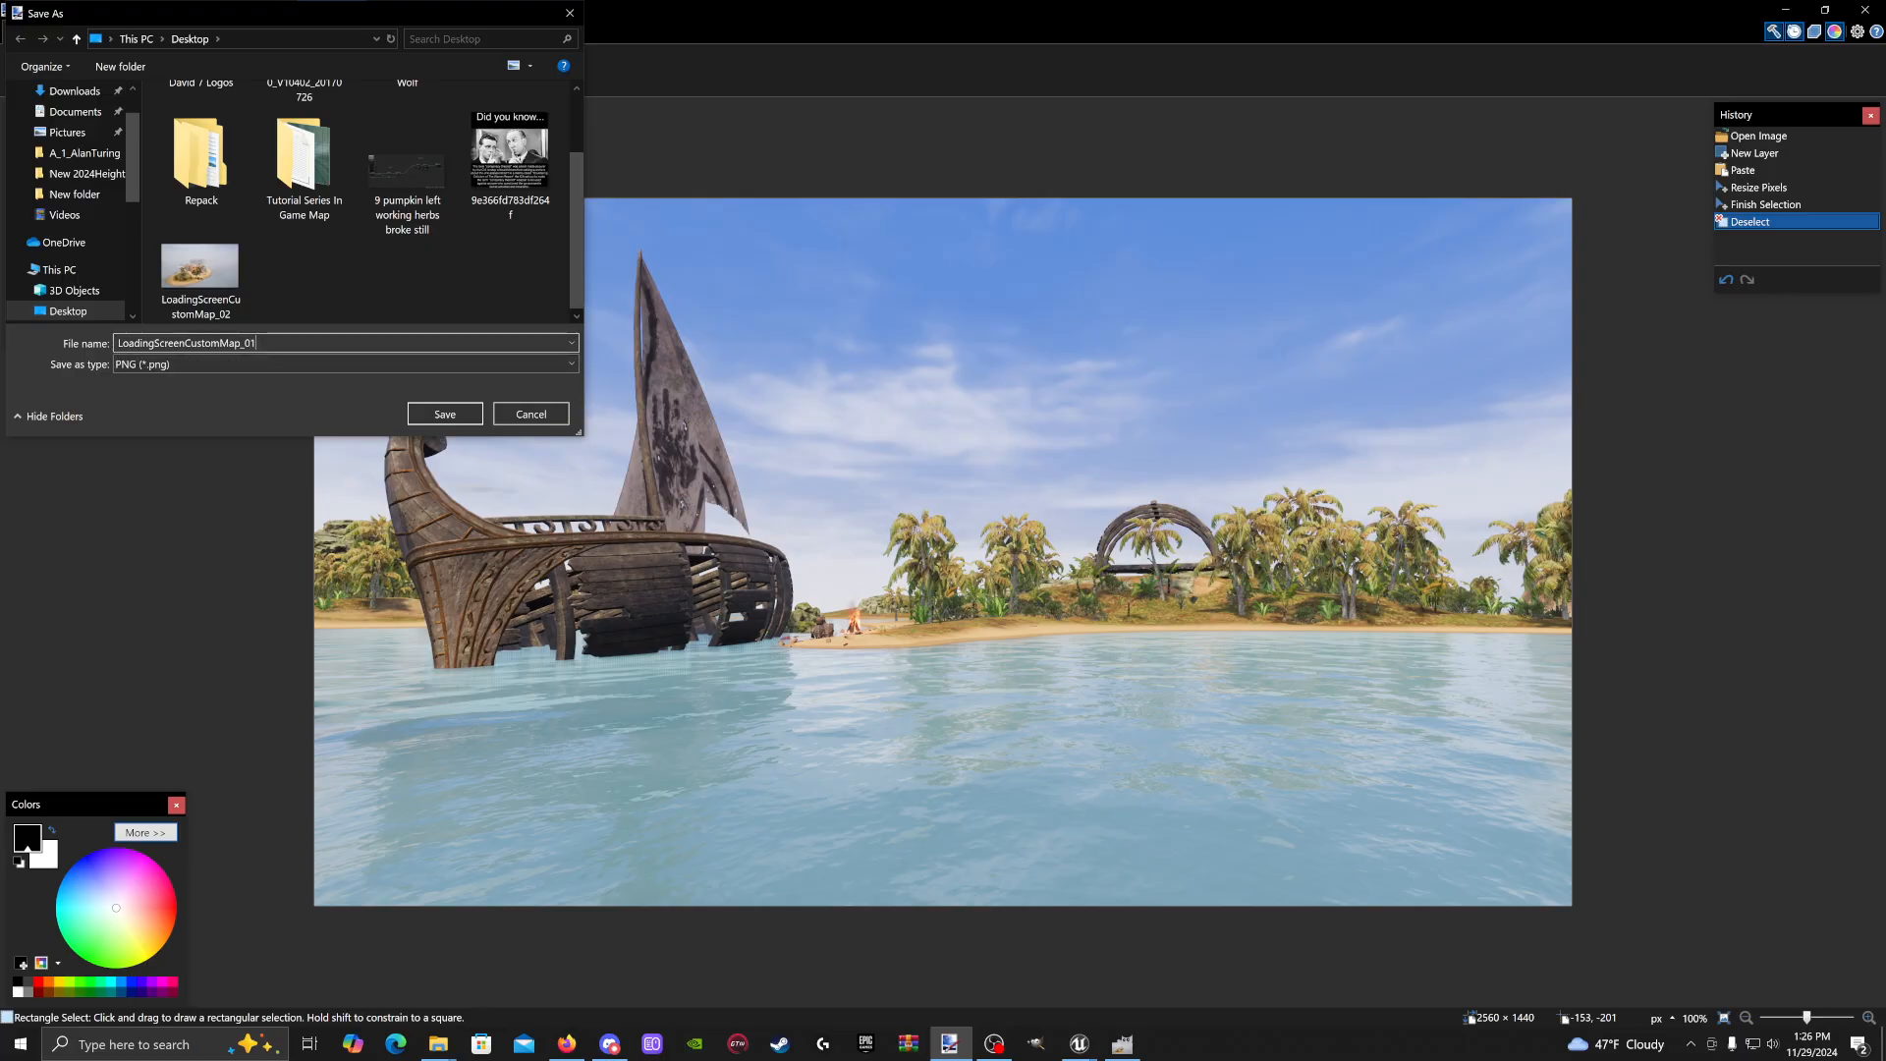
{"action": "left_click", "coordinate": [445, 414]}
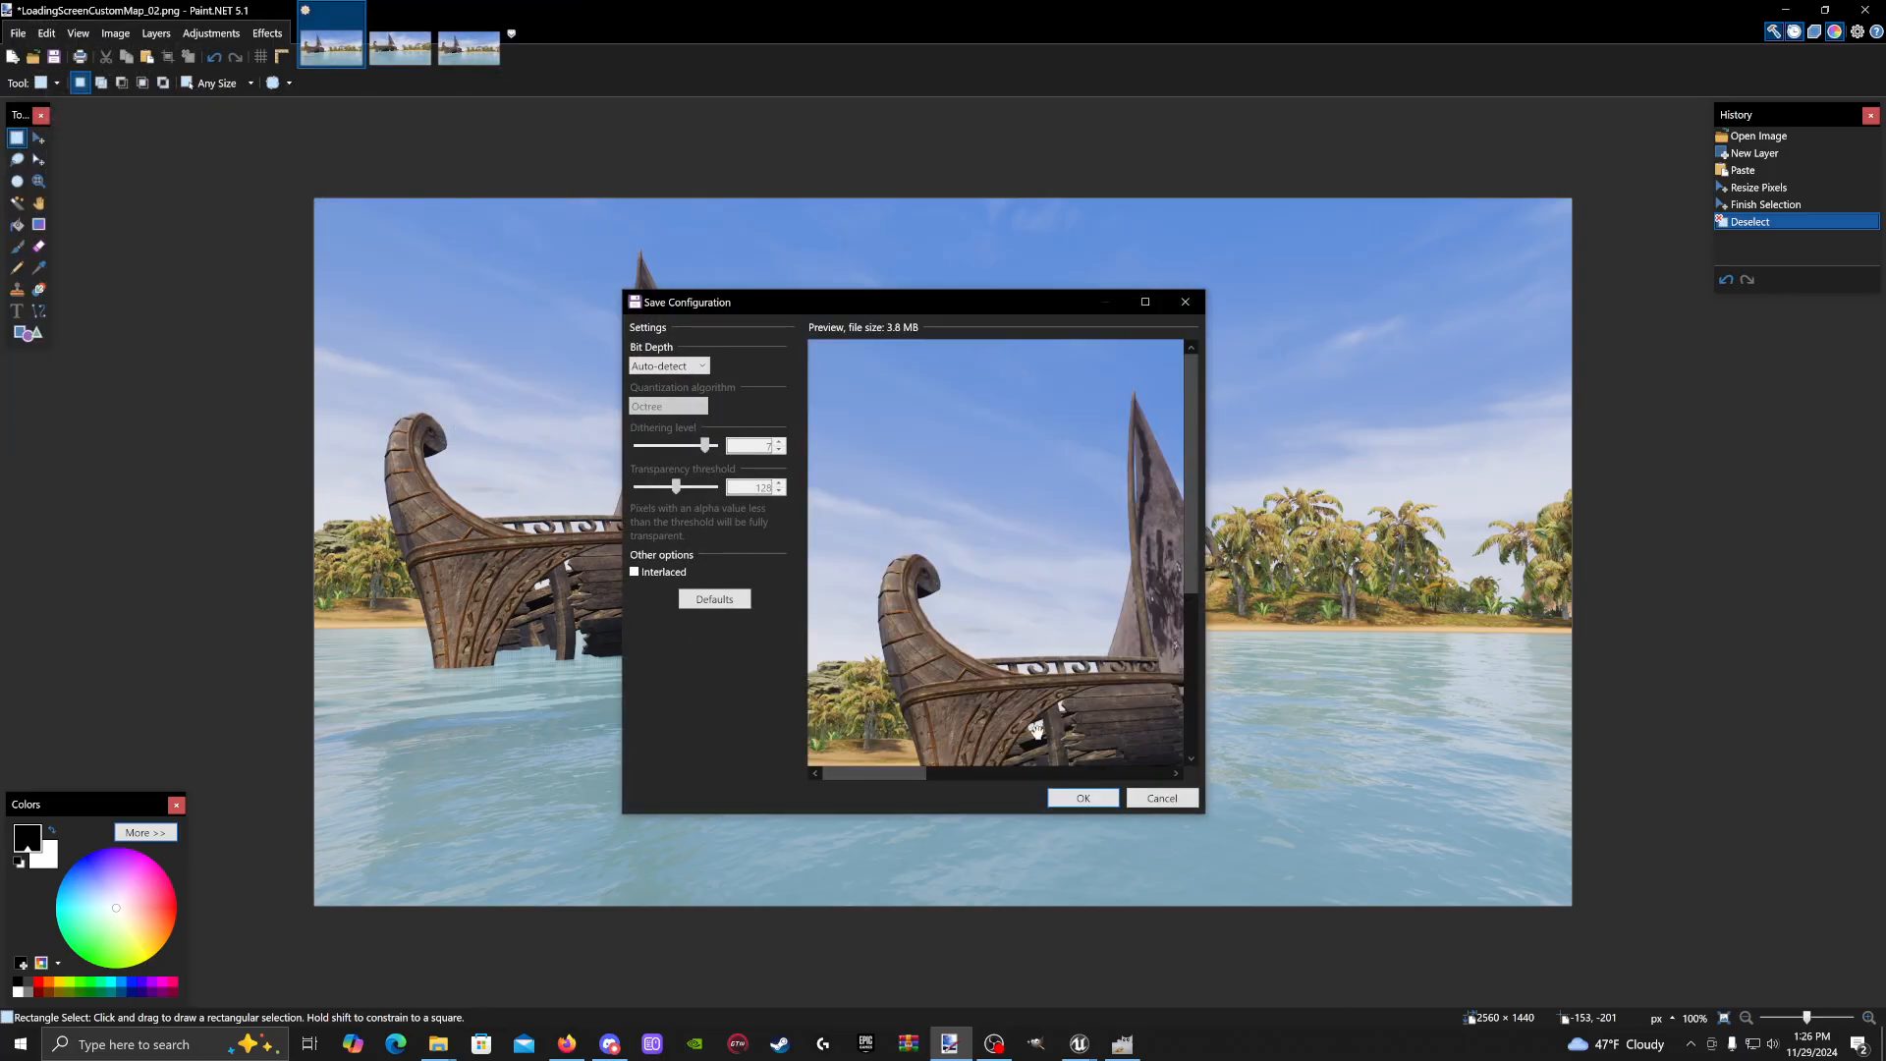
{"action": "left_click", "coordinate": [1093, 804]}
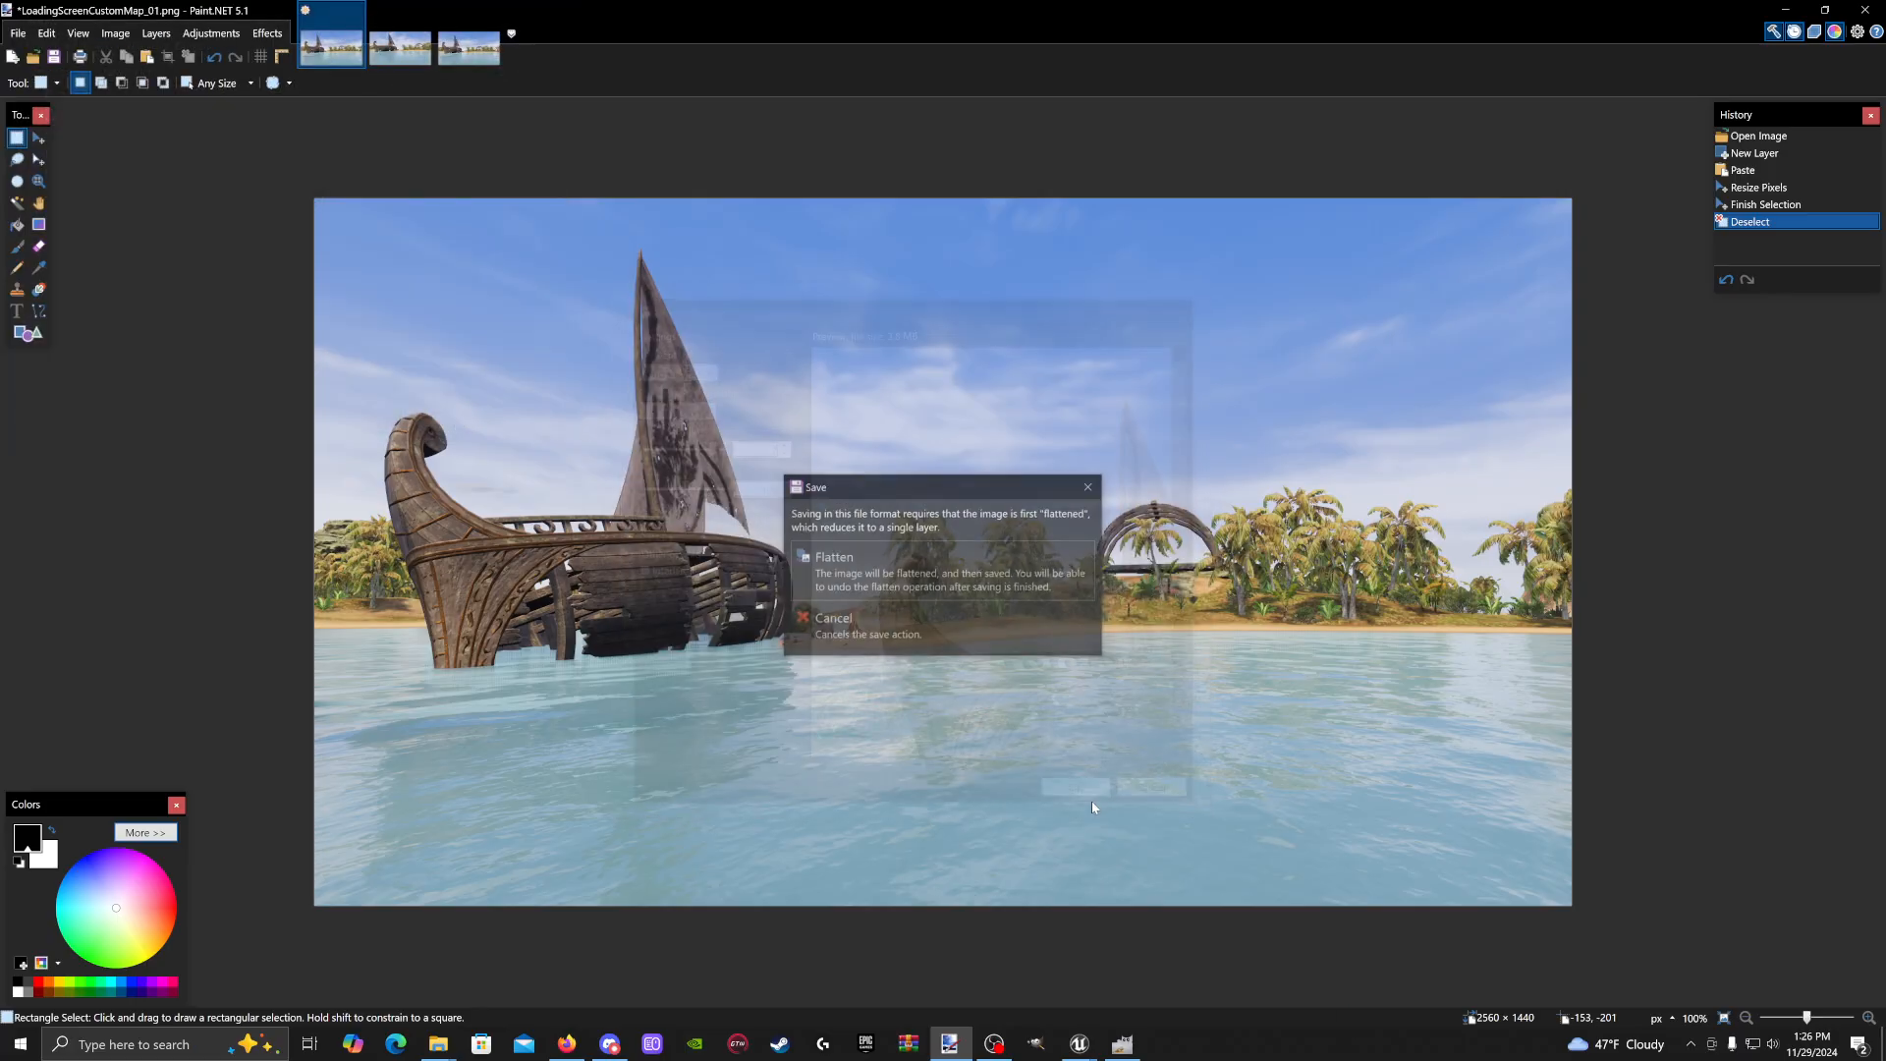
{"action": "left_click", "coordinate": [931, 589]}
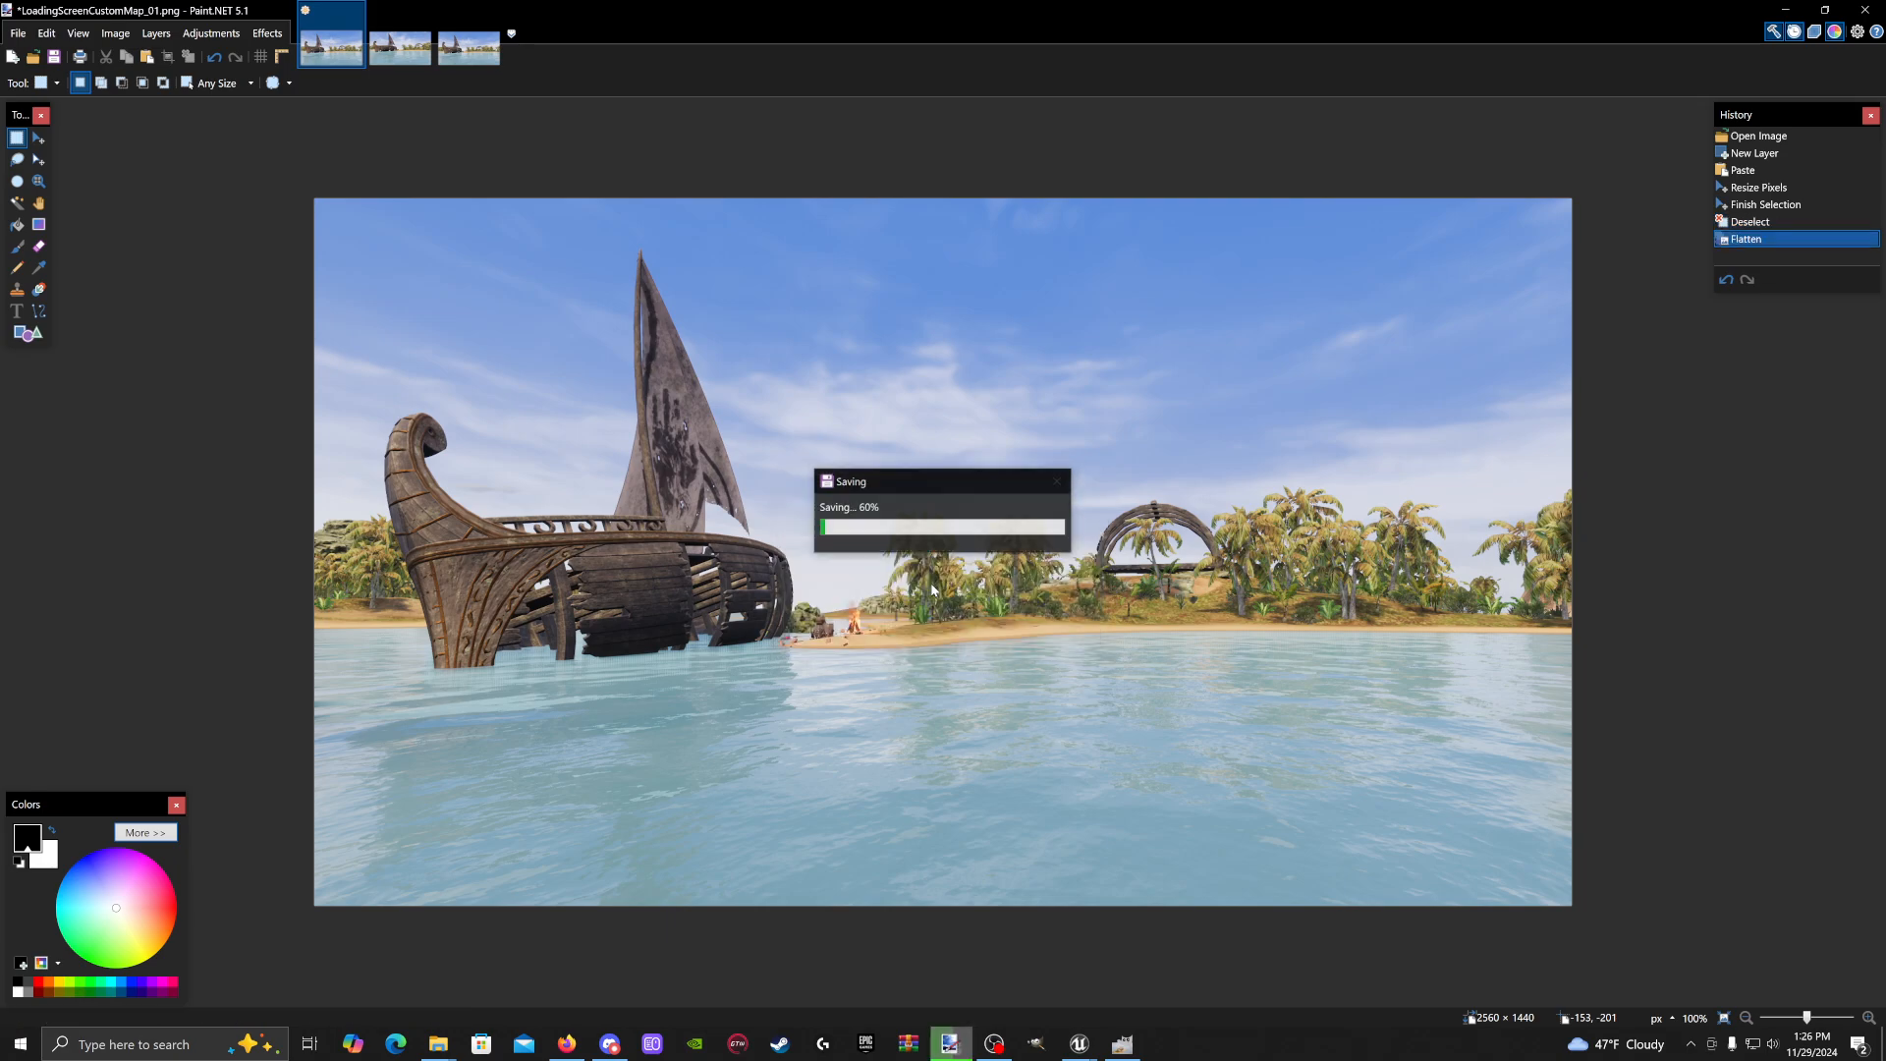
{"action": "left_click", "coordinate": [1786, 9]}
Close the screenshot windows, turn off Immersive Mode and Game View, then show the Content Browser
{"action": "left_click", "coordinate": [1563, 128]}
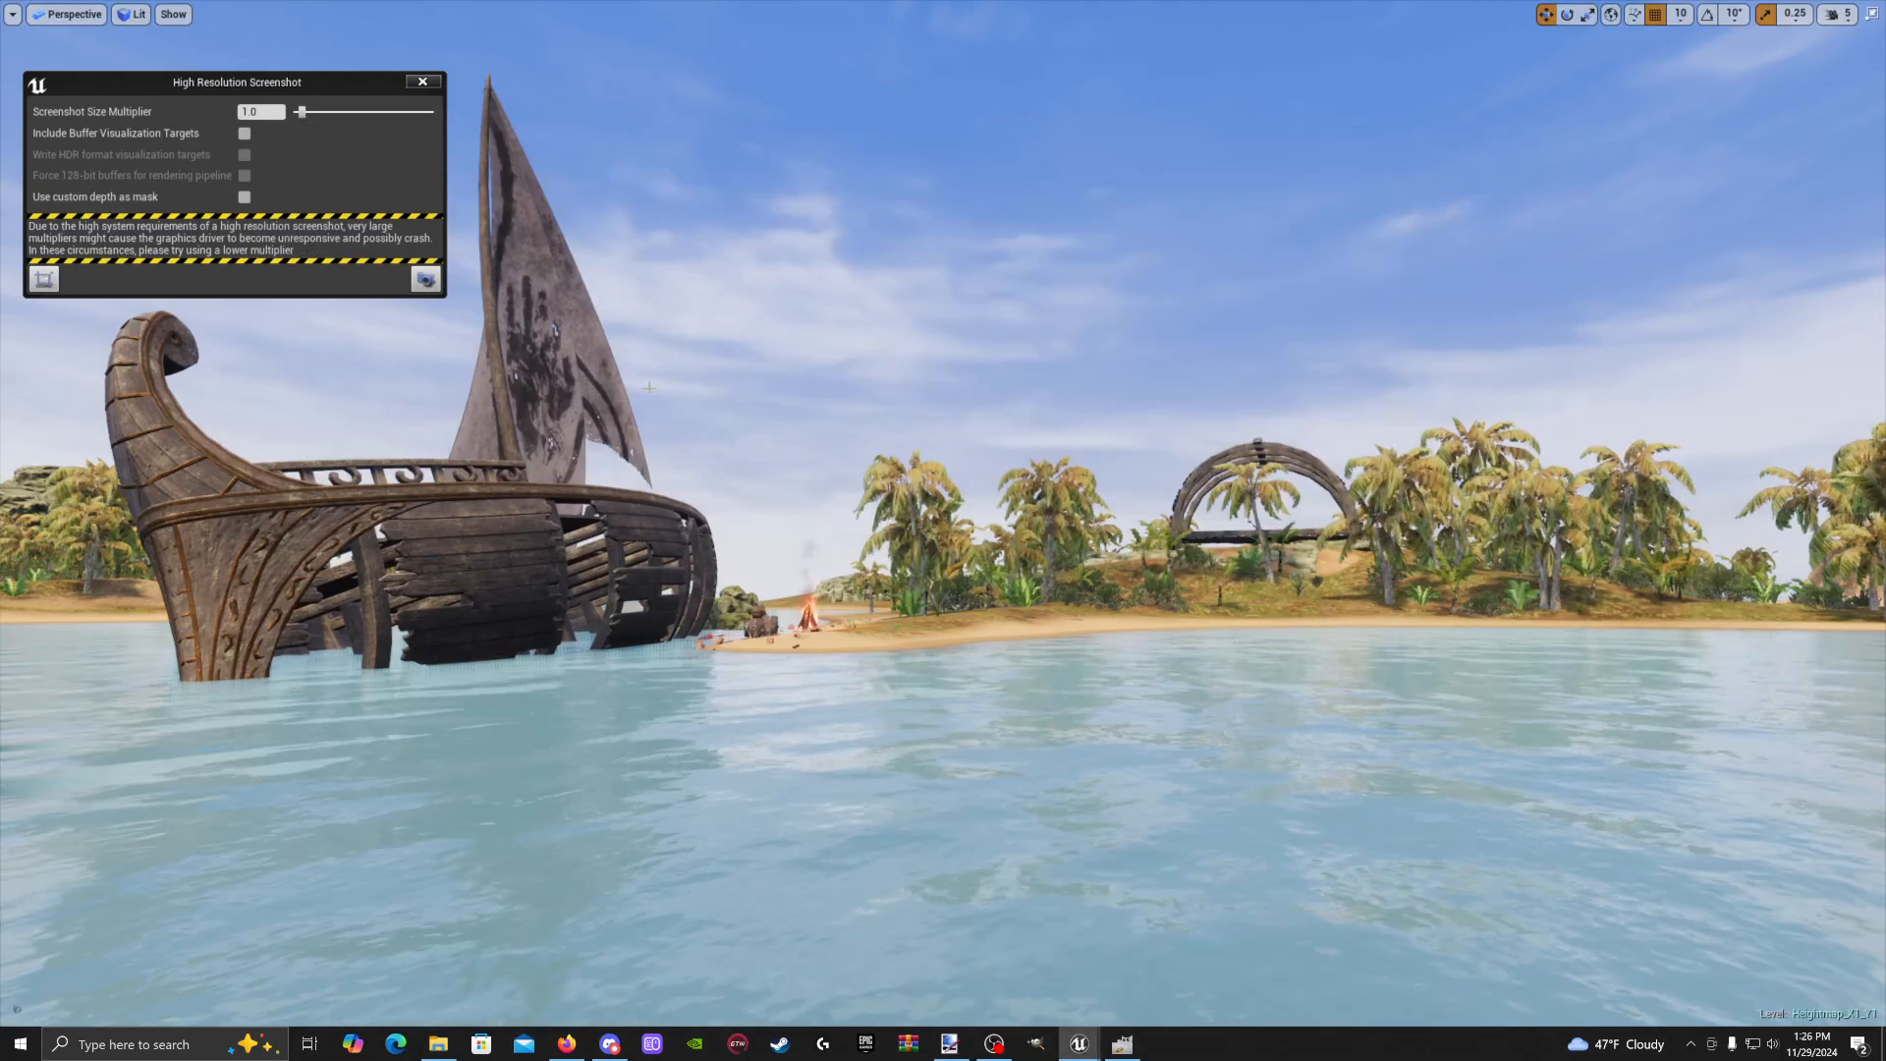
{"action": "left_click", "coordinate": [422, 82]}
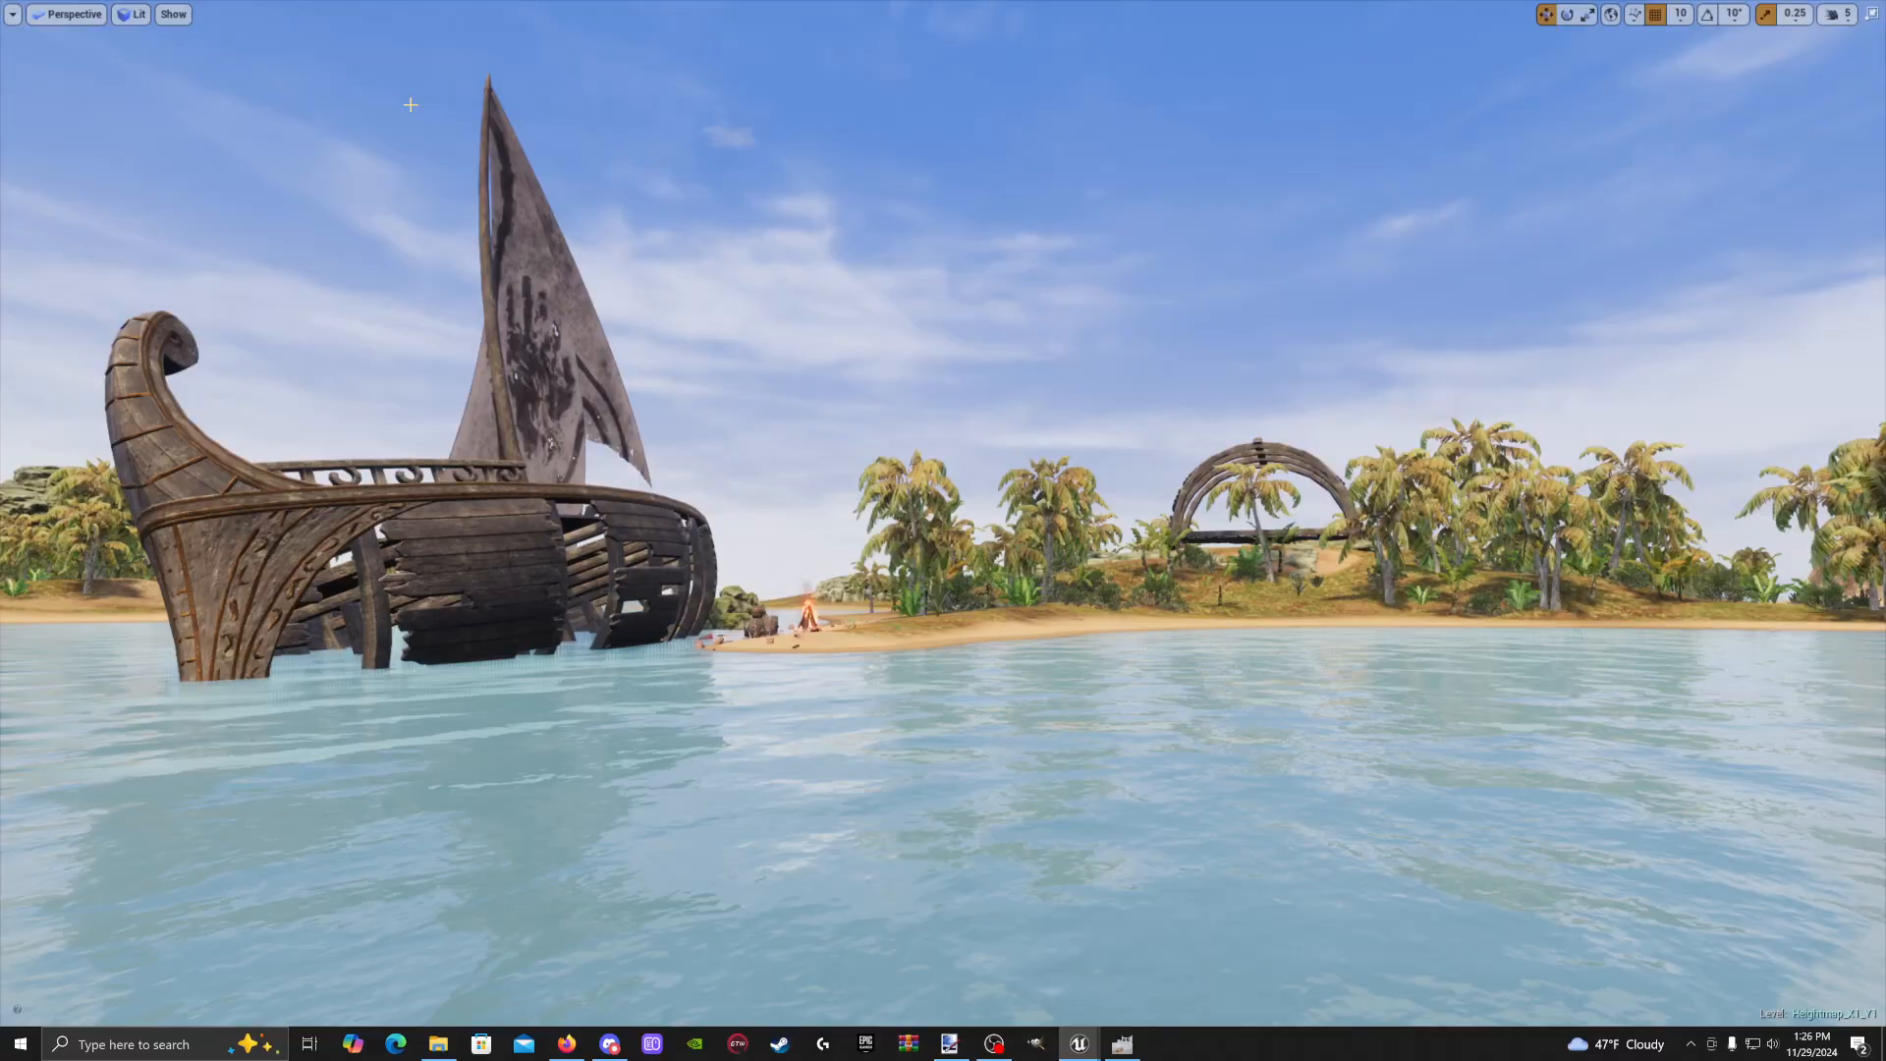
{"action": "left_click", "coordinate": [16, 14]}
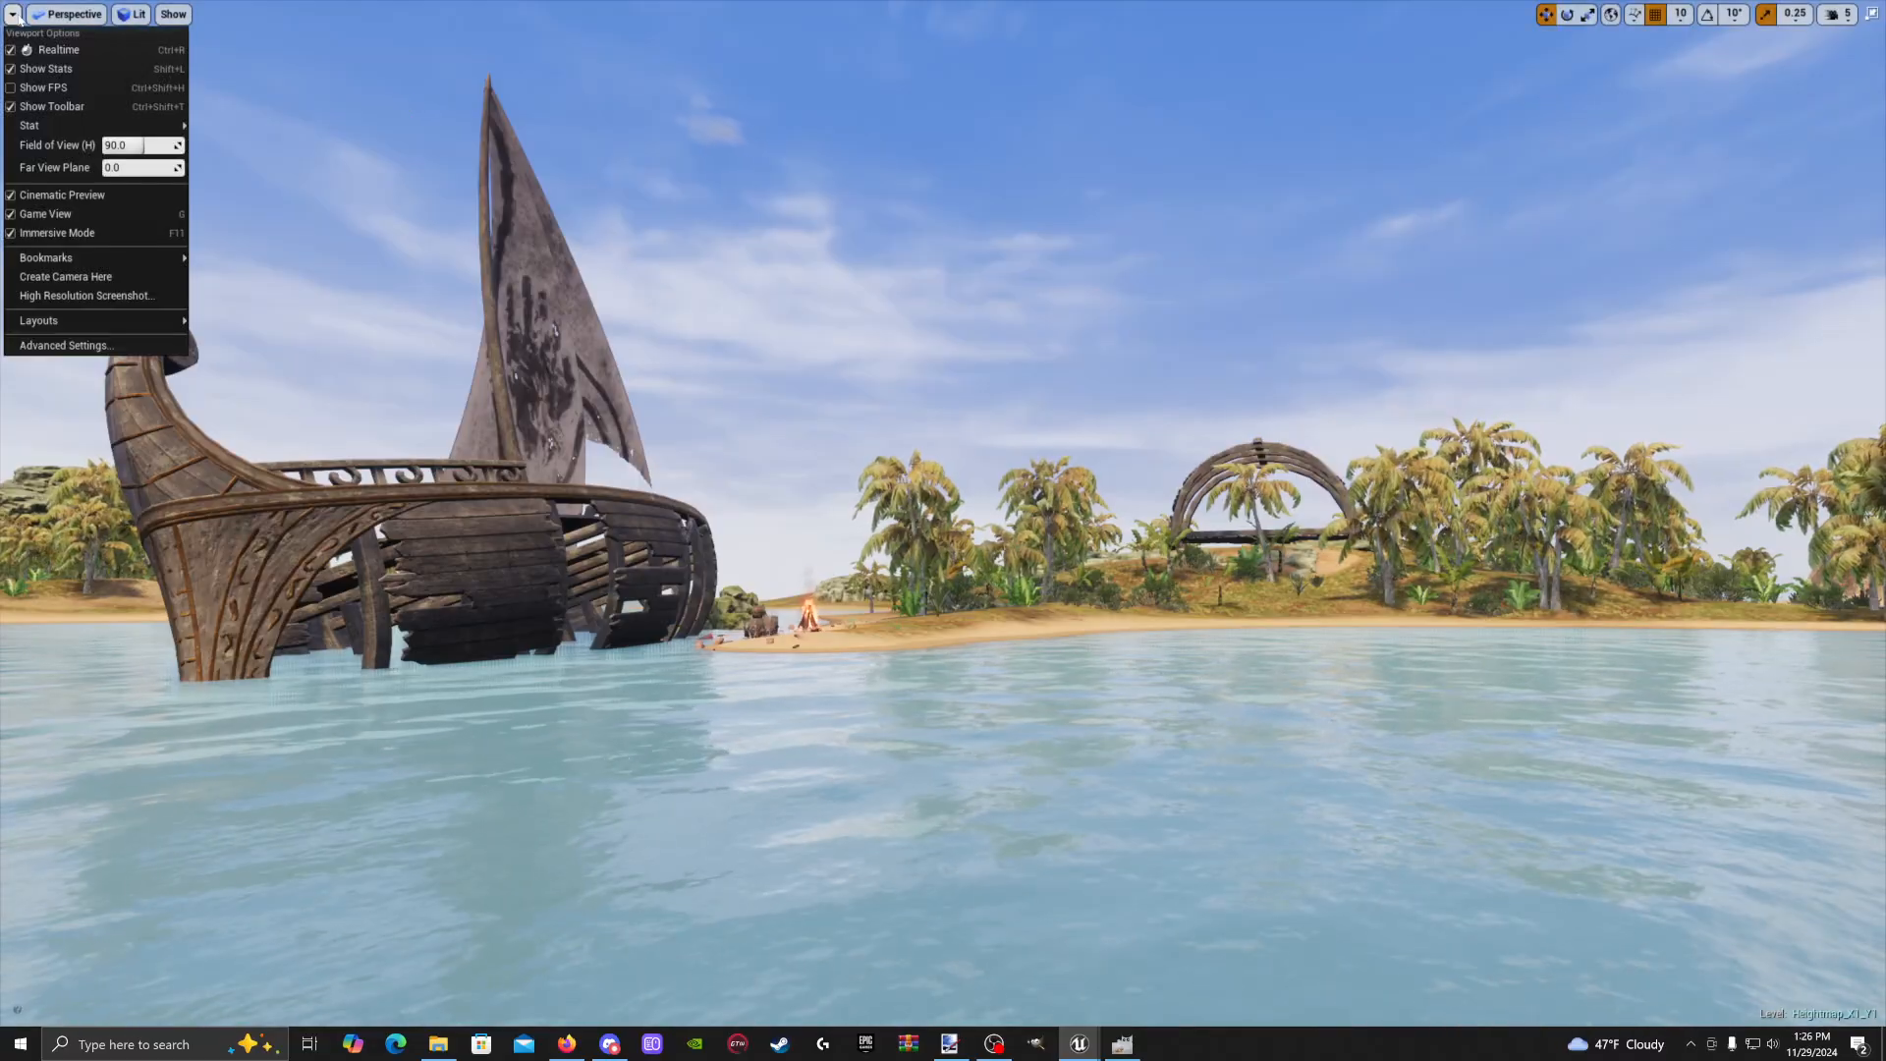
{"action": "left_click", "coordinate": [12, 235]}
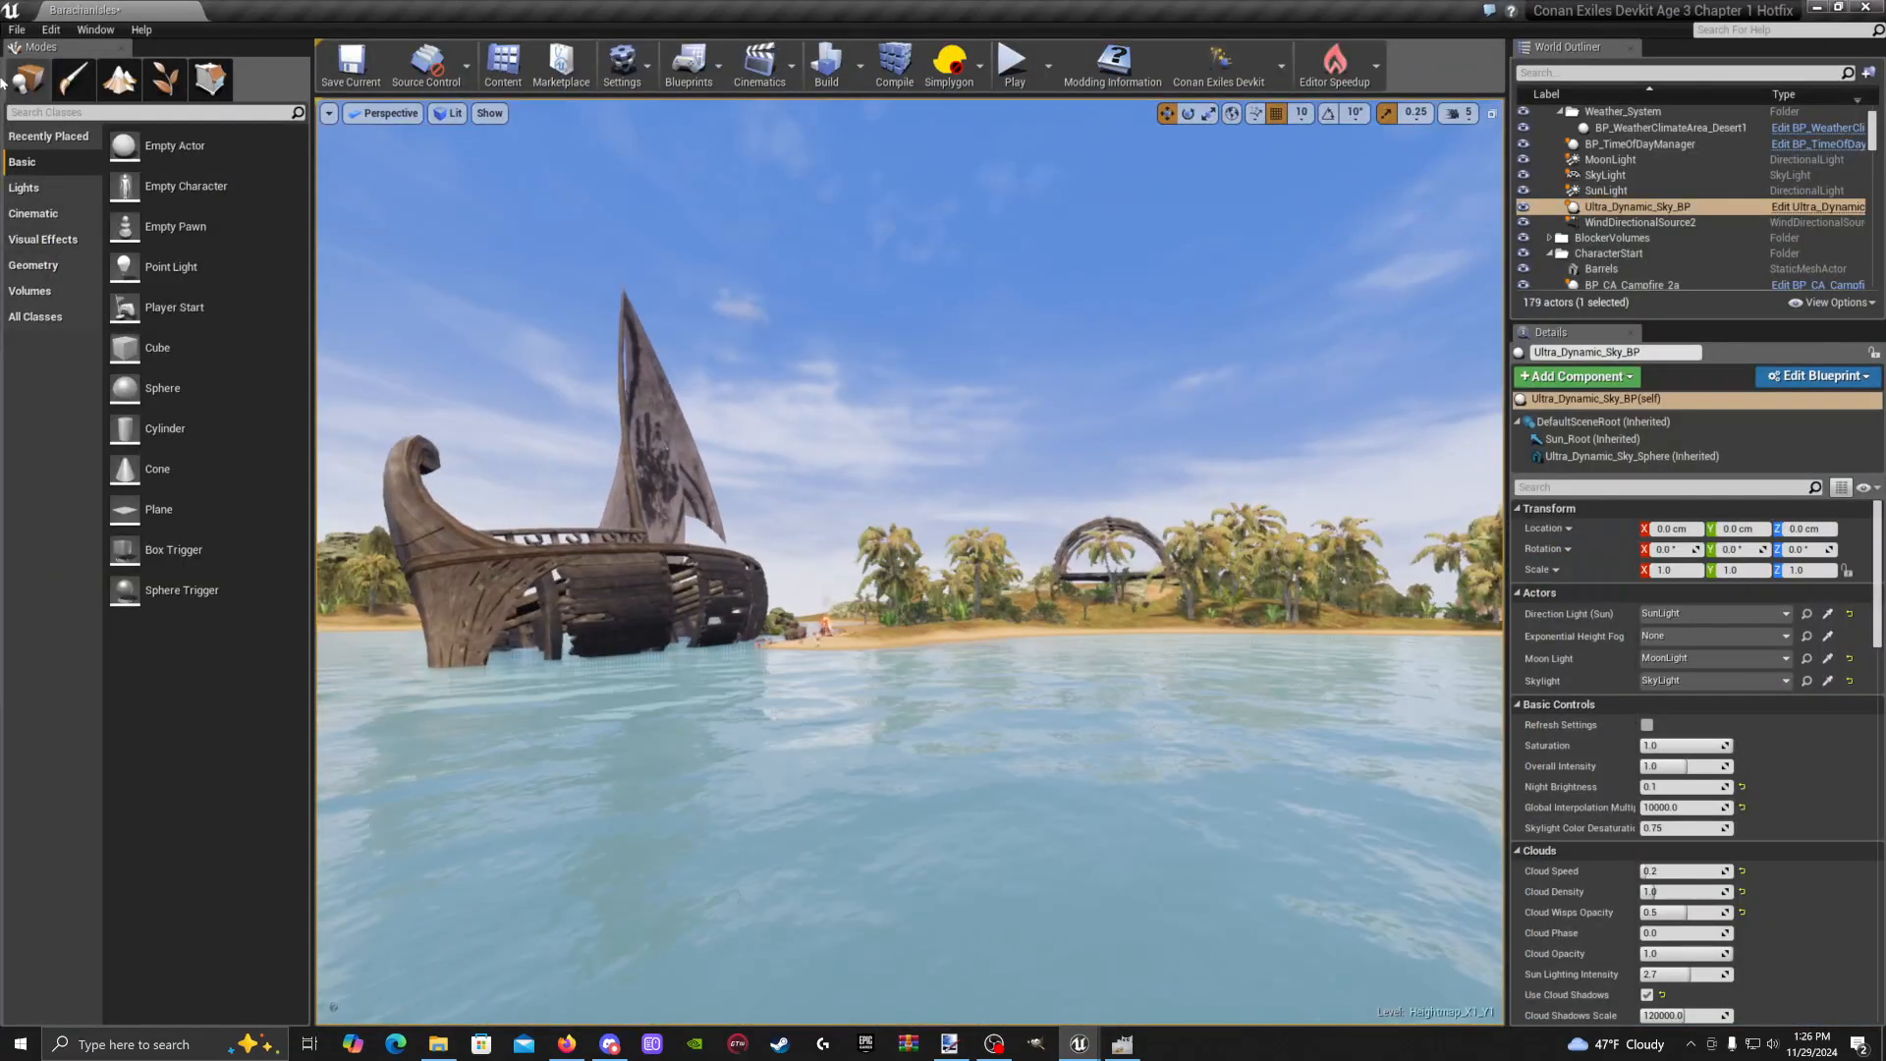
{"action": "left_click", "coordinate": [328, 114]}
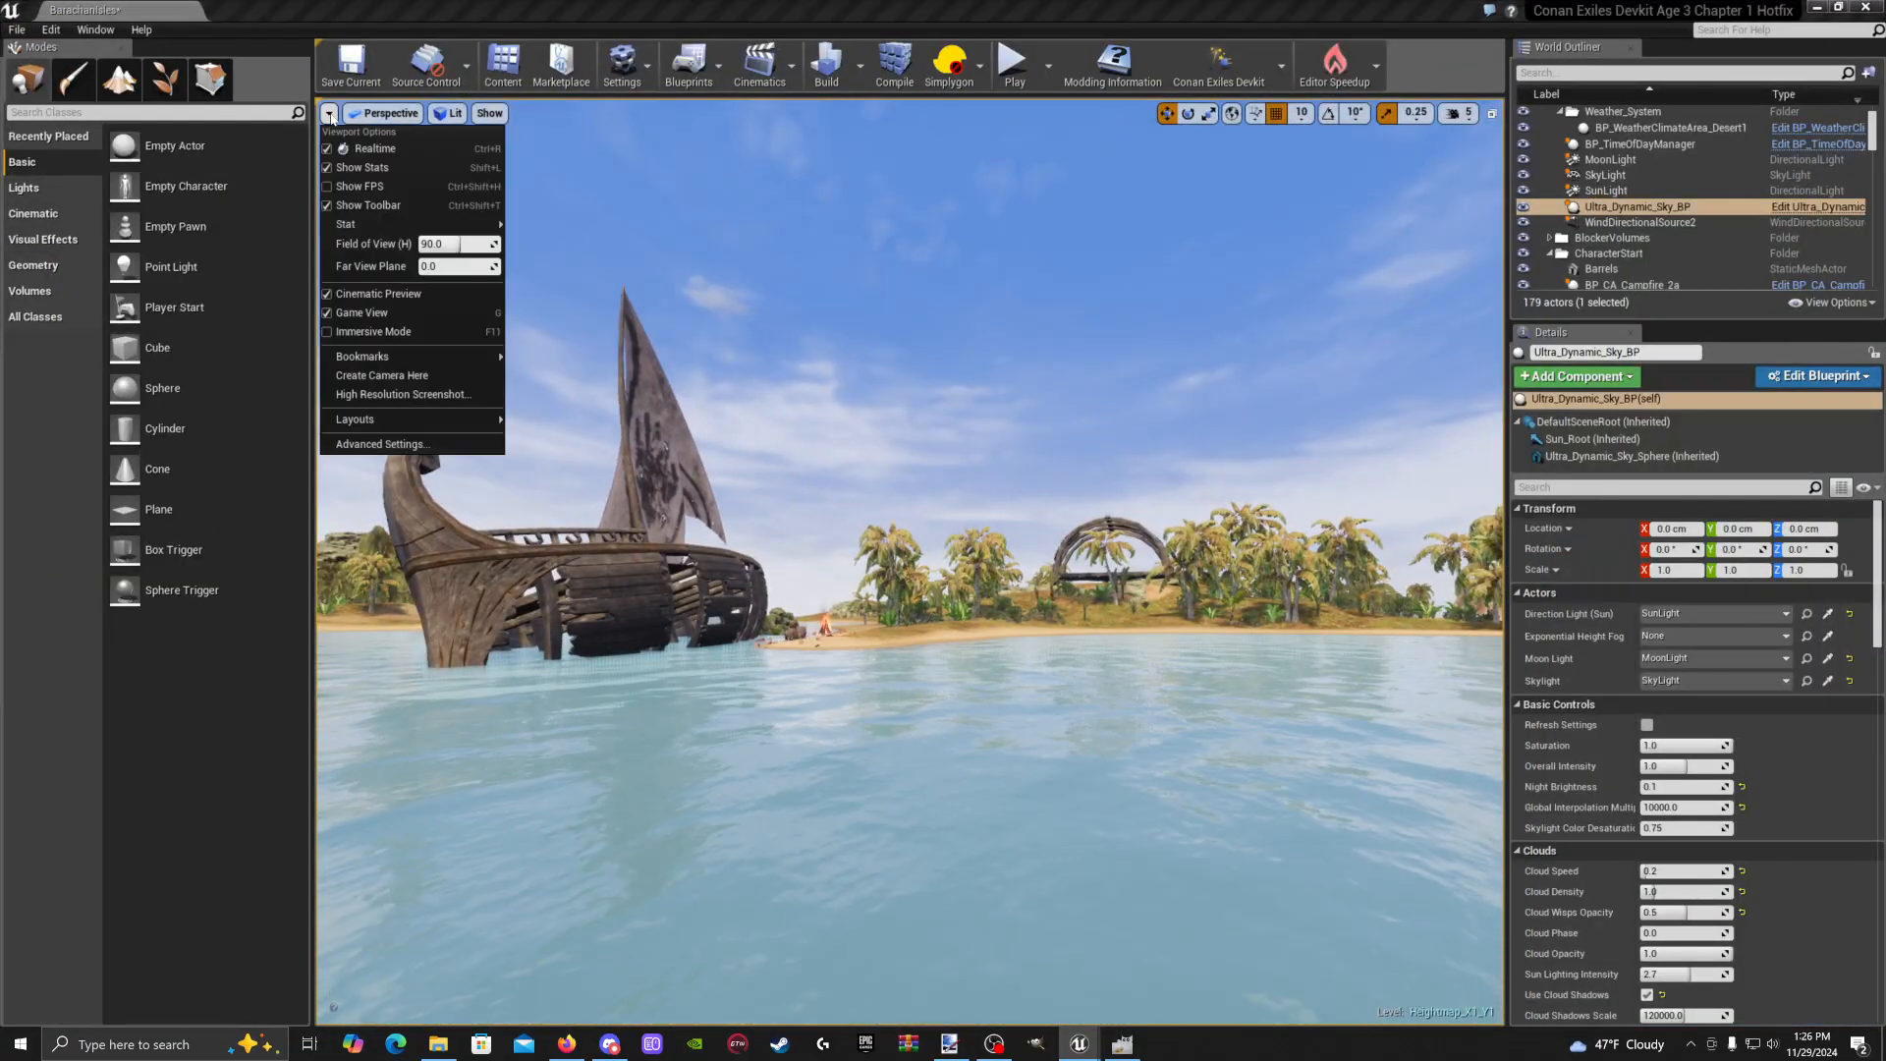
{"action": "left_click", "coordinate": [330, 316]}
{"action": "right_click_drag", "start_coordinate": [707, 531], "coordinate": [830, 579]}
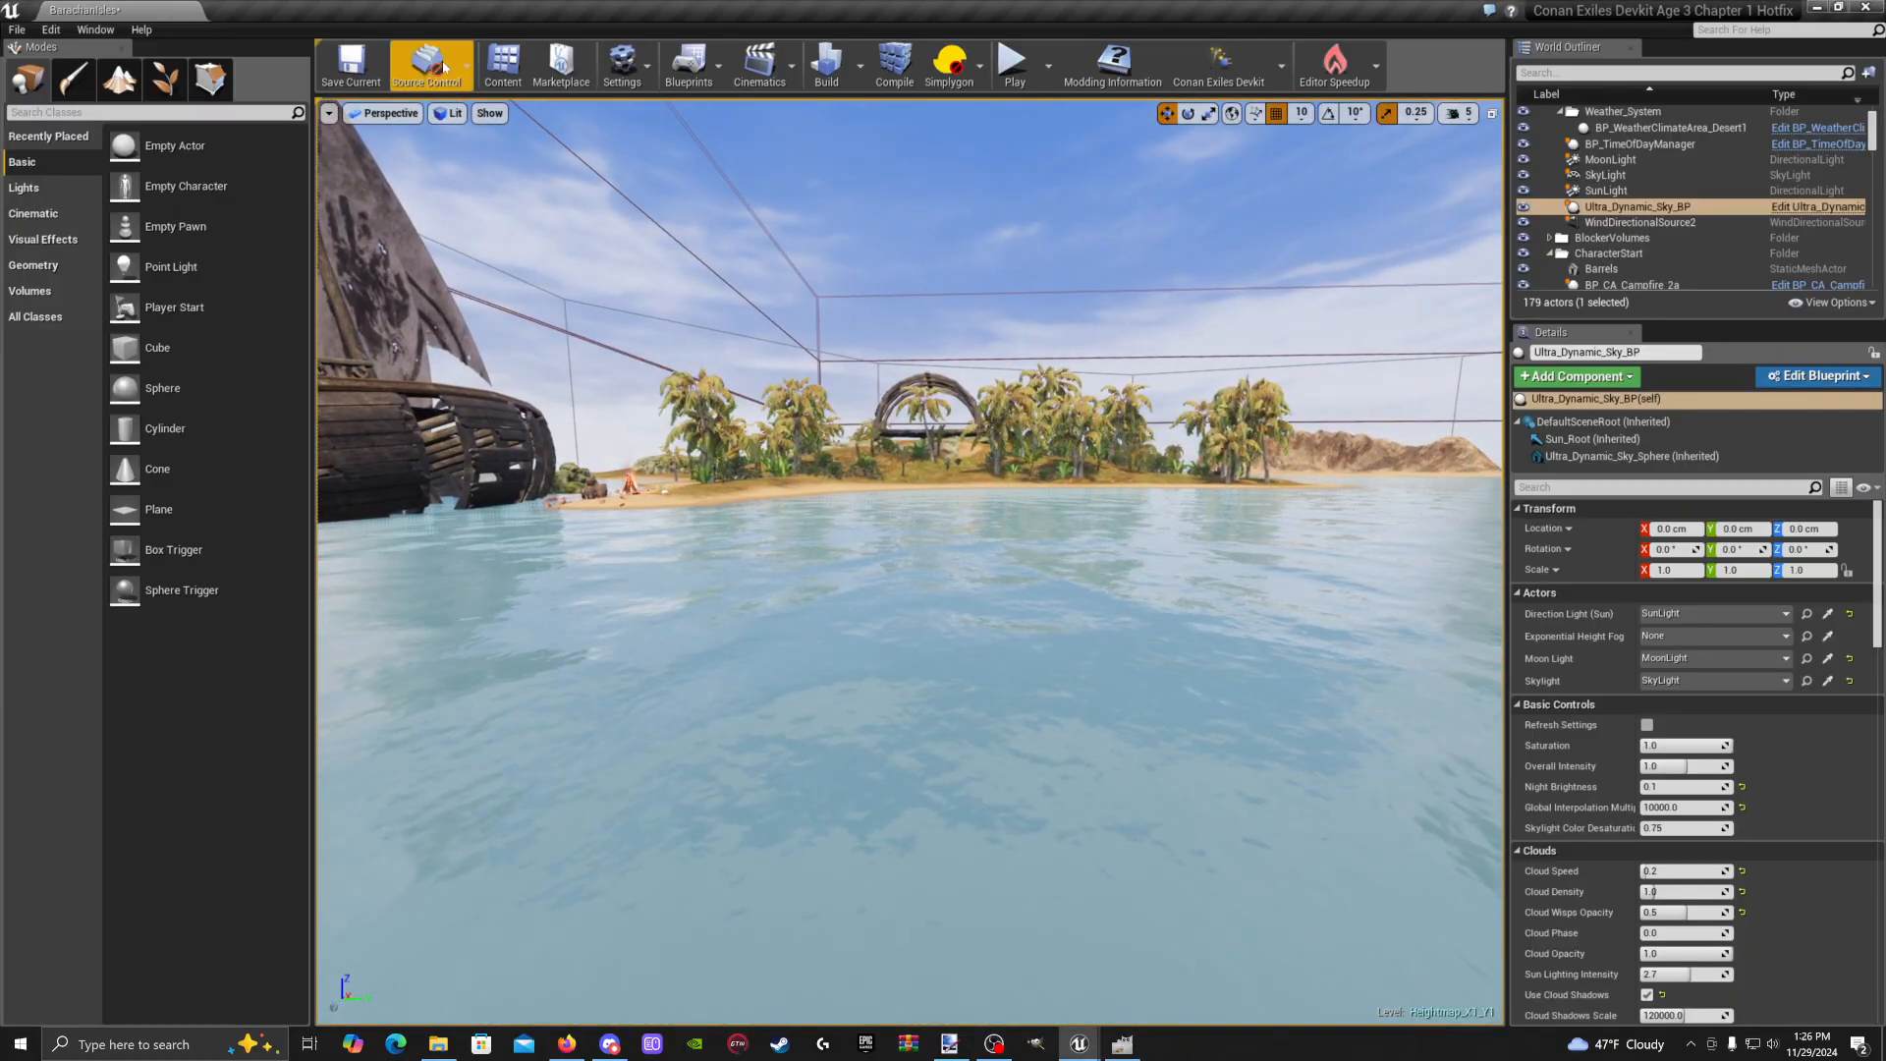
{"action": "left_click", "coordinate": [503, 60]}
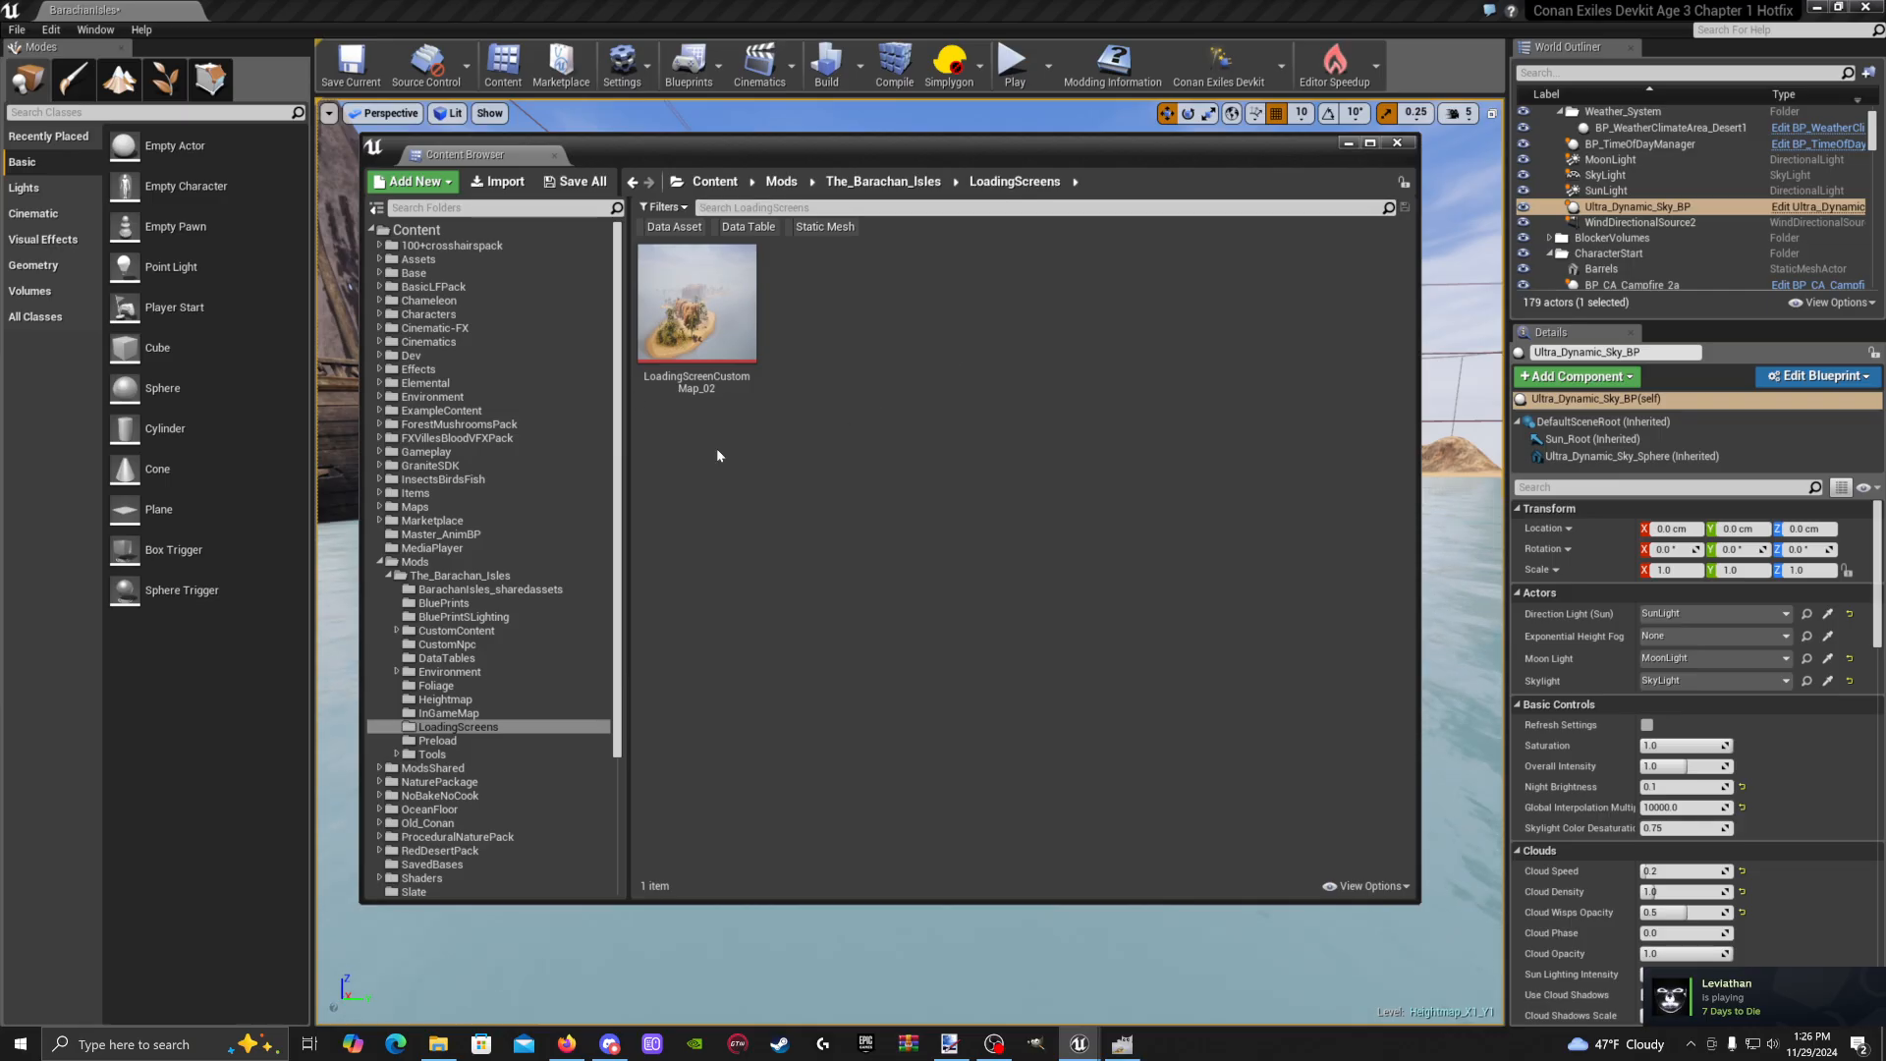
Import LoadingScreenCustomMap_01 and LoadingScreenCustomMap_02 into the LoadingScreens folder
{"action": "right_click", "coordinate": [823, 322]}
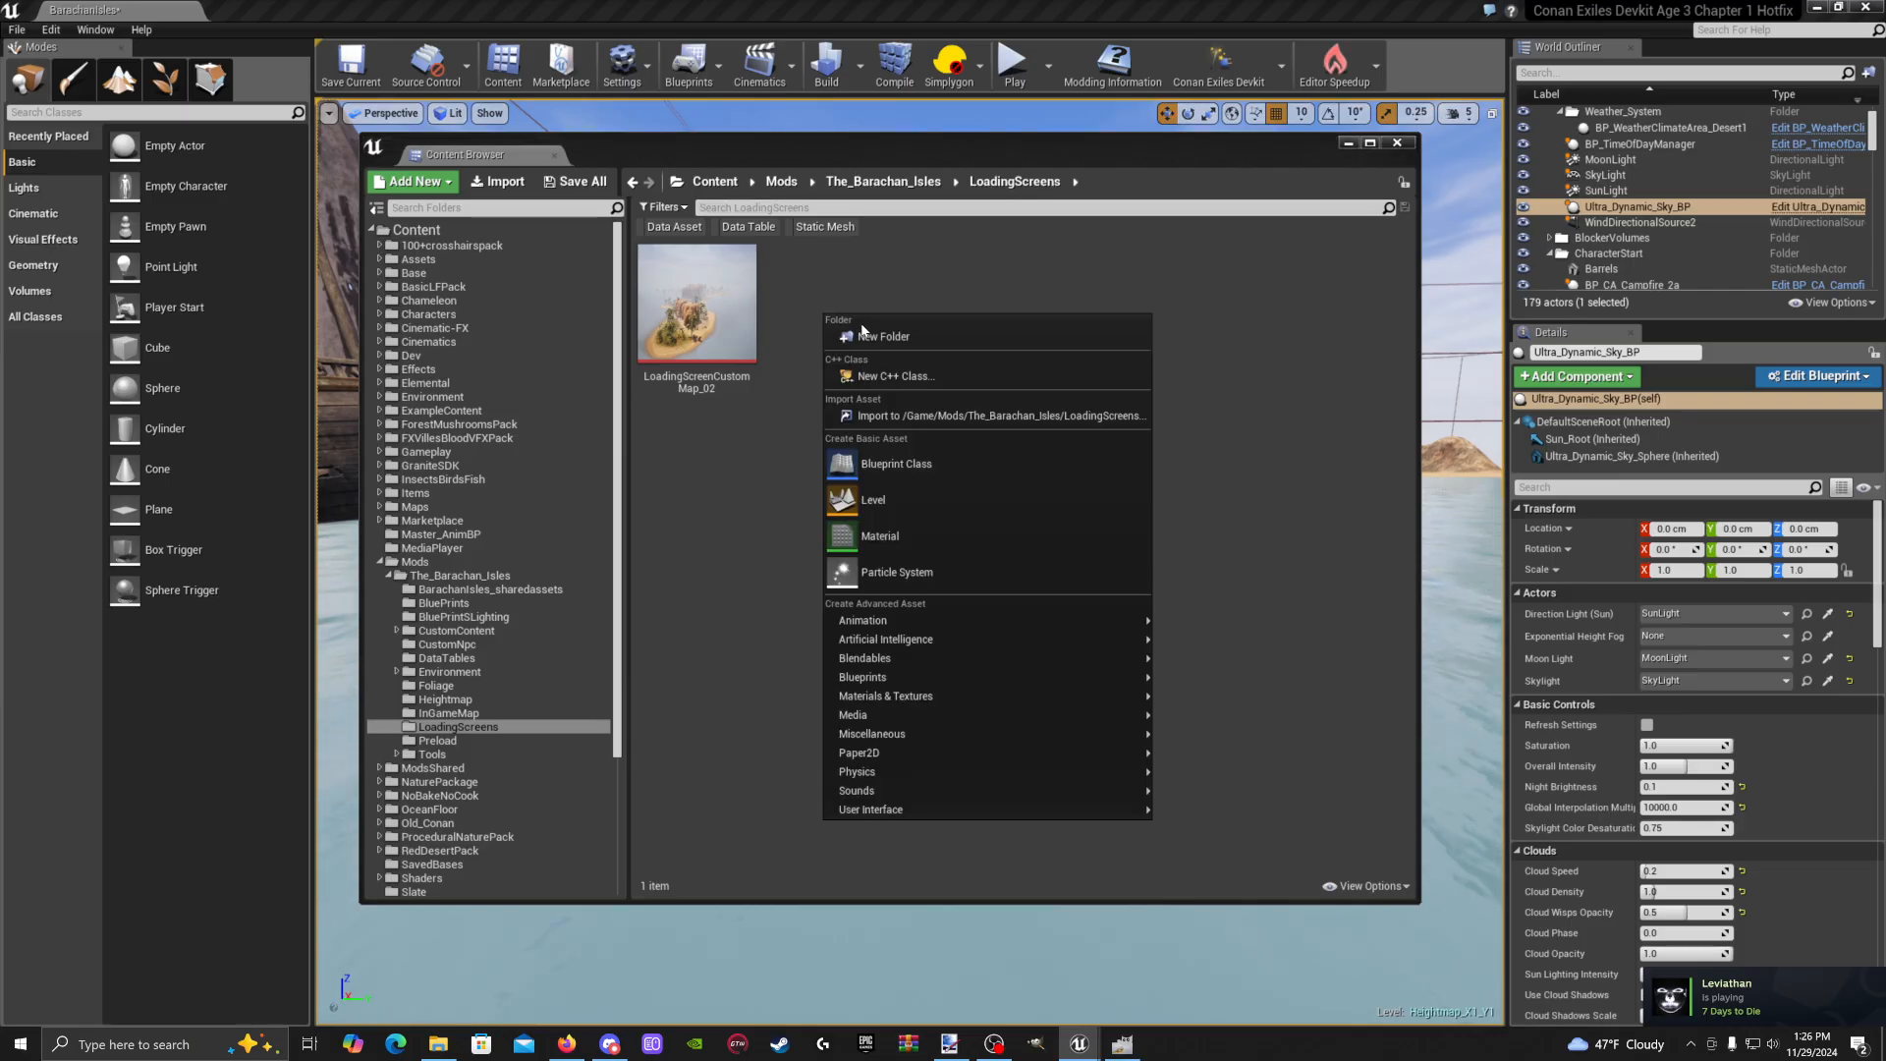
{"action": "left_click", "coordinate": [895, 420]}
{"action": "scroll", "coordinate": [671, 429], "scroll_direction": "down", "scroll_amount": 1}
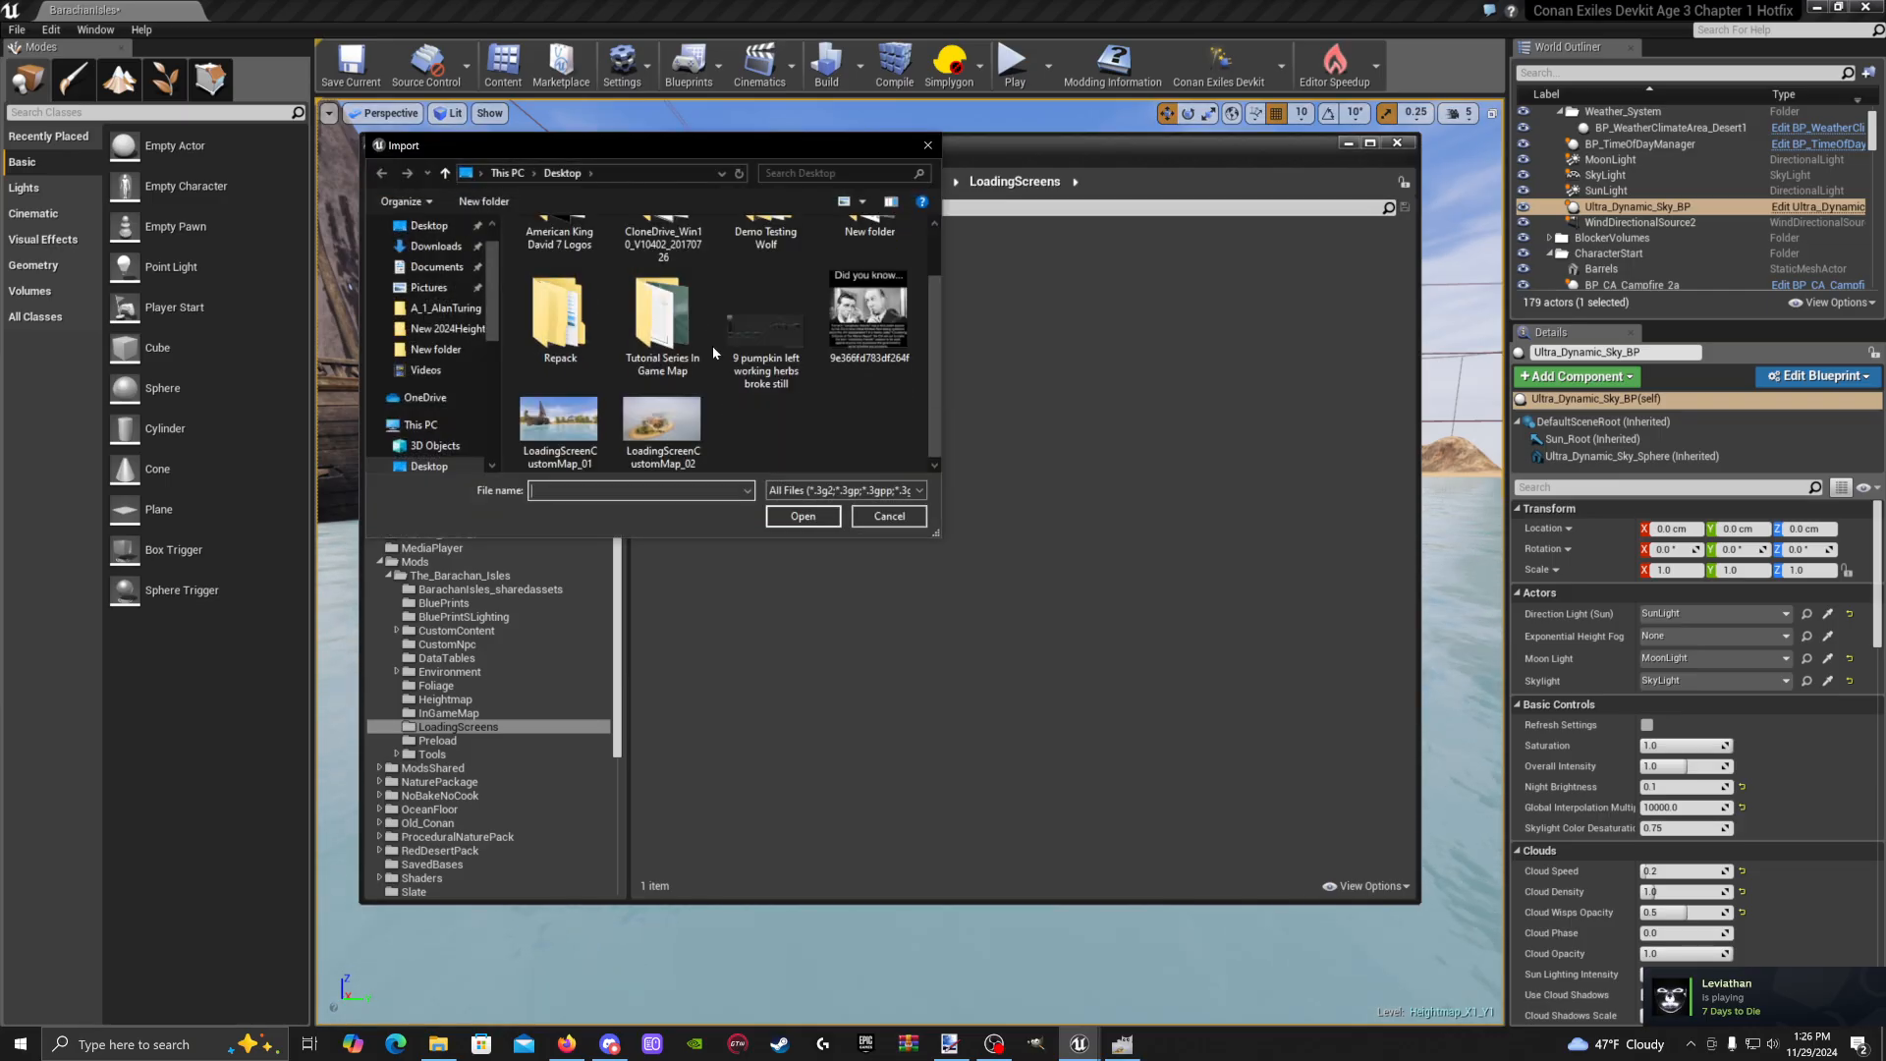
{"action": "left_click", "coordinate": [558, 423]}
{"action": "left_click", "coordinate": [663, 423], "text": "shift"}
{"action": "left_click", "coordinate": [803, 515]}
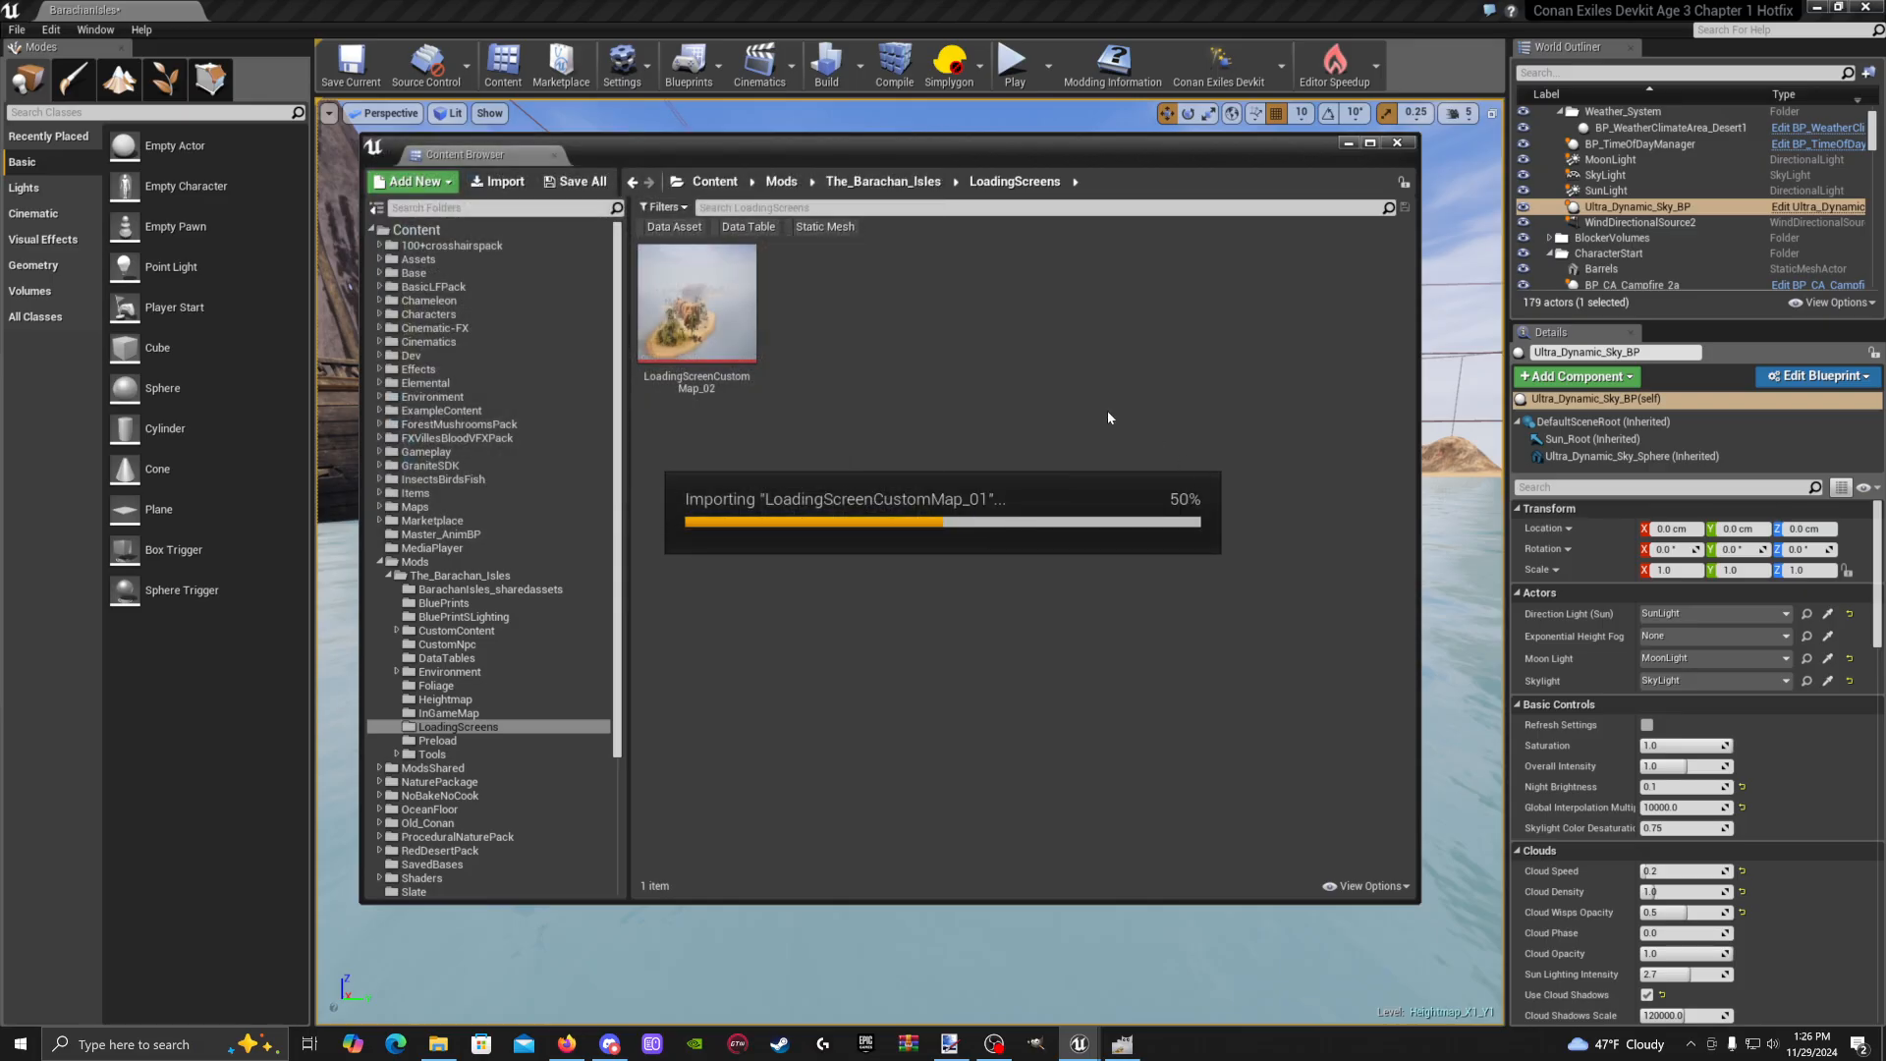
Copy LoadingScreenCustomMap_01's object path and switch to the DataTables folder
{"action": "right_click", "coordinate": [687, 337]}
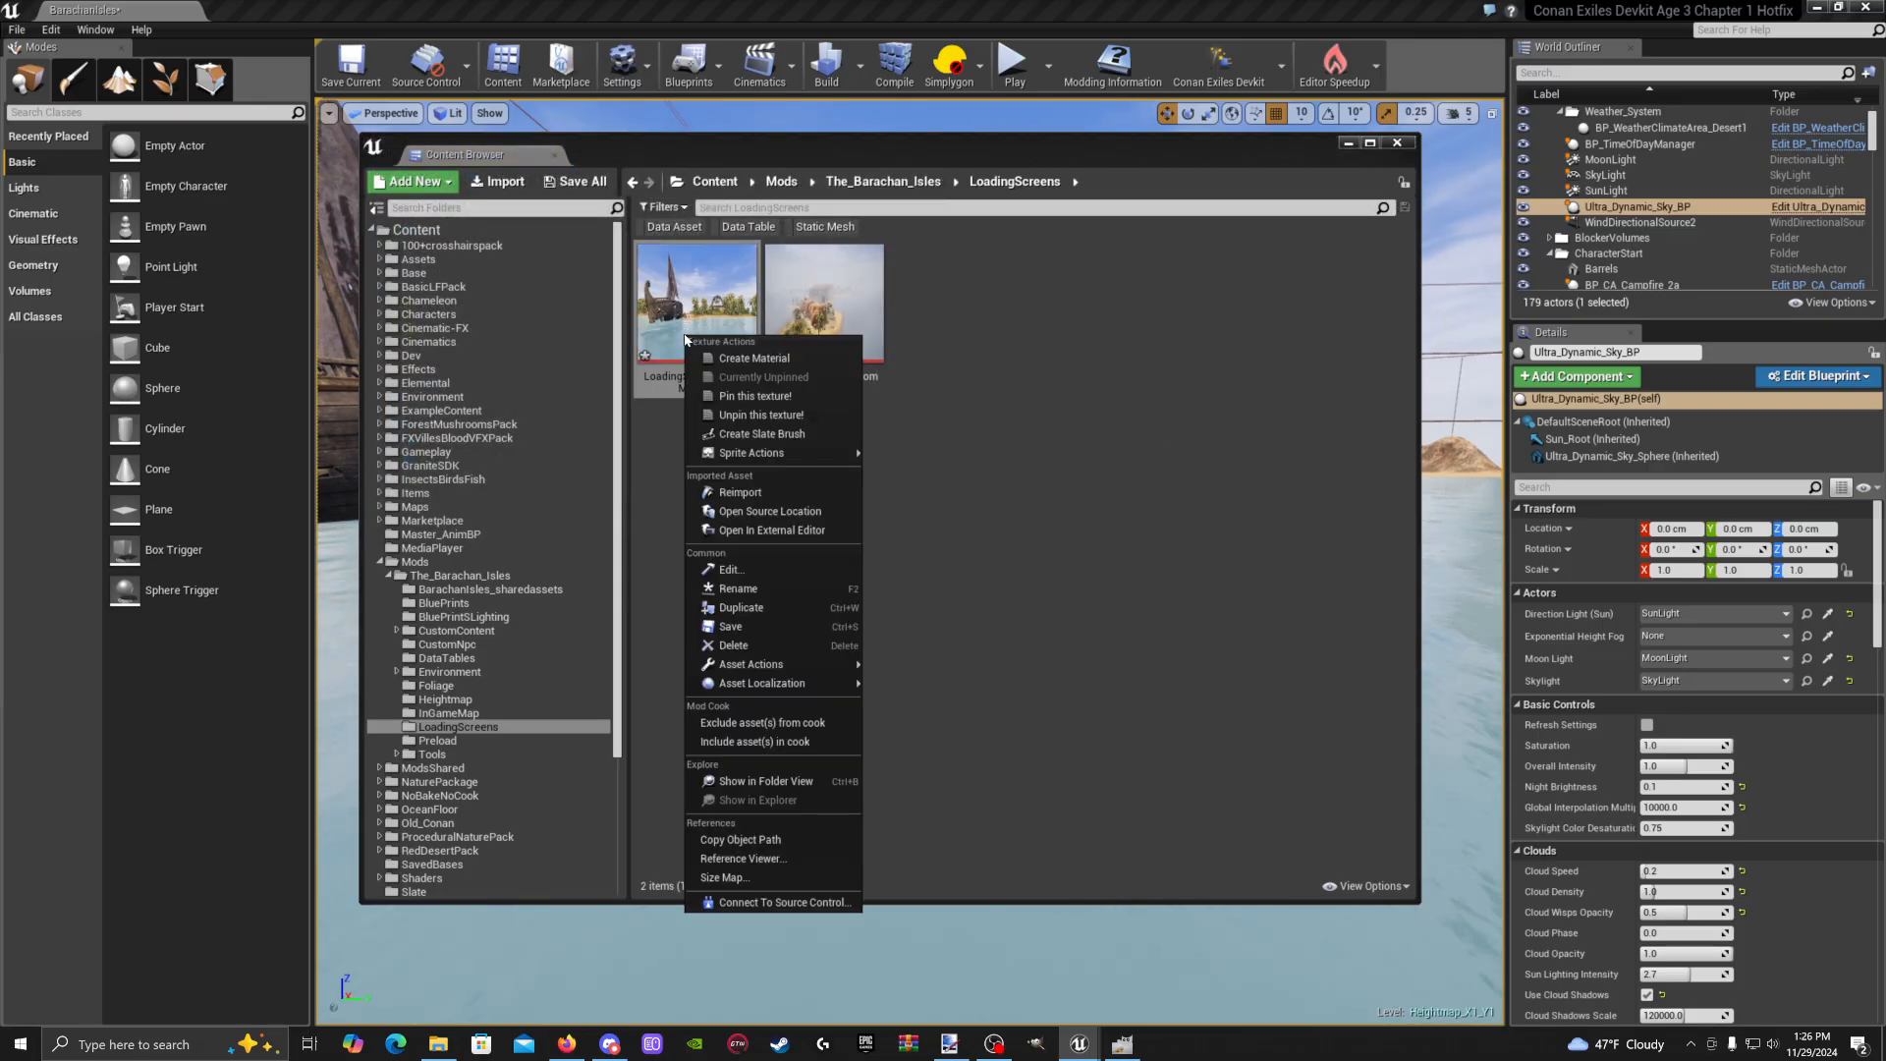
{"action": "left_click", "coordinate": [782, 840]}
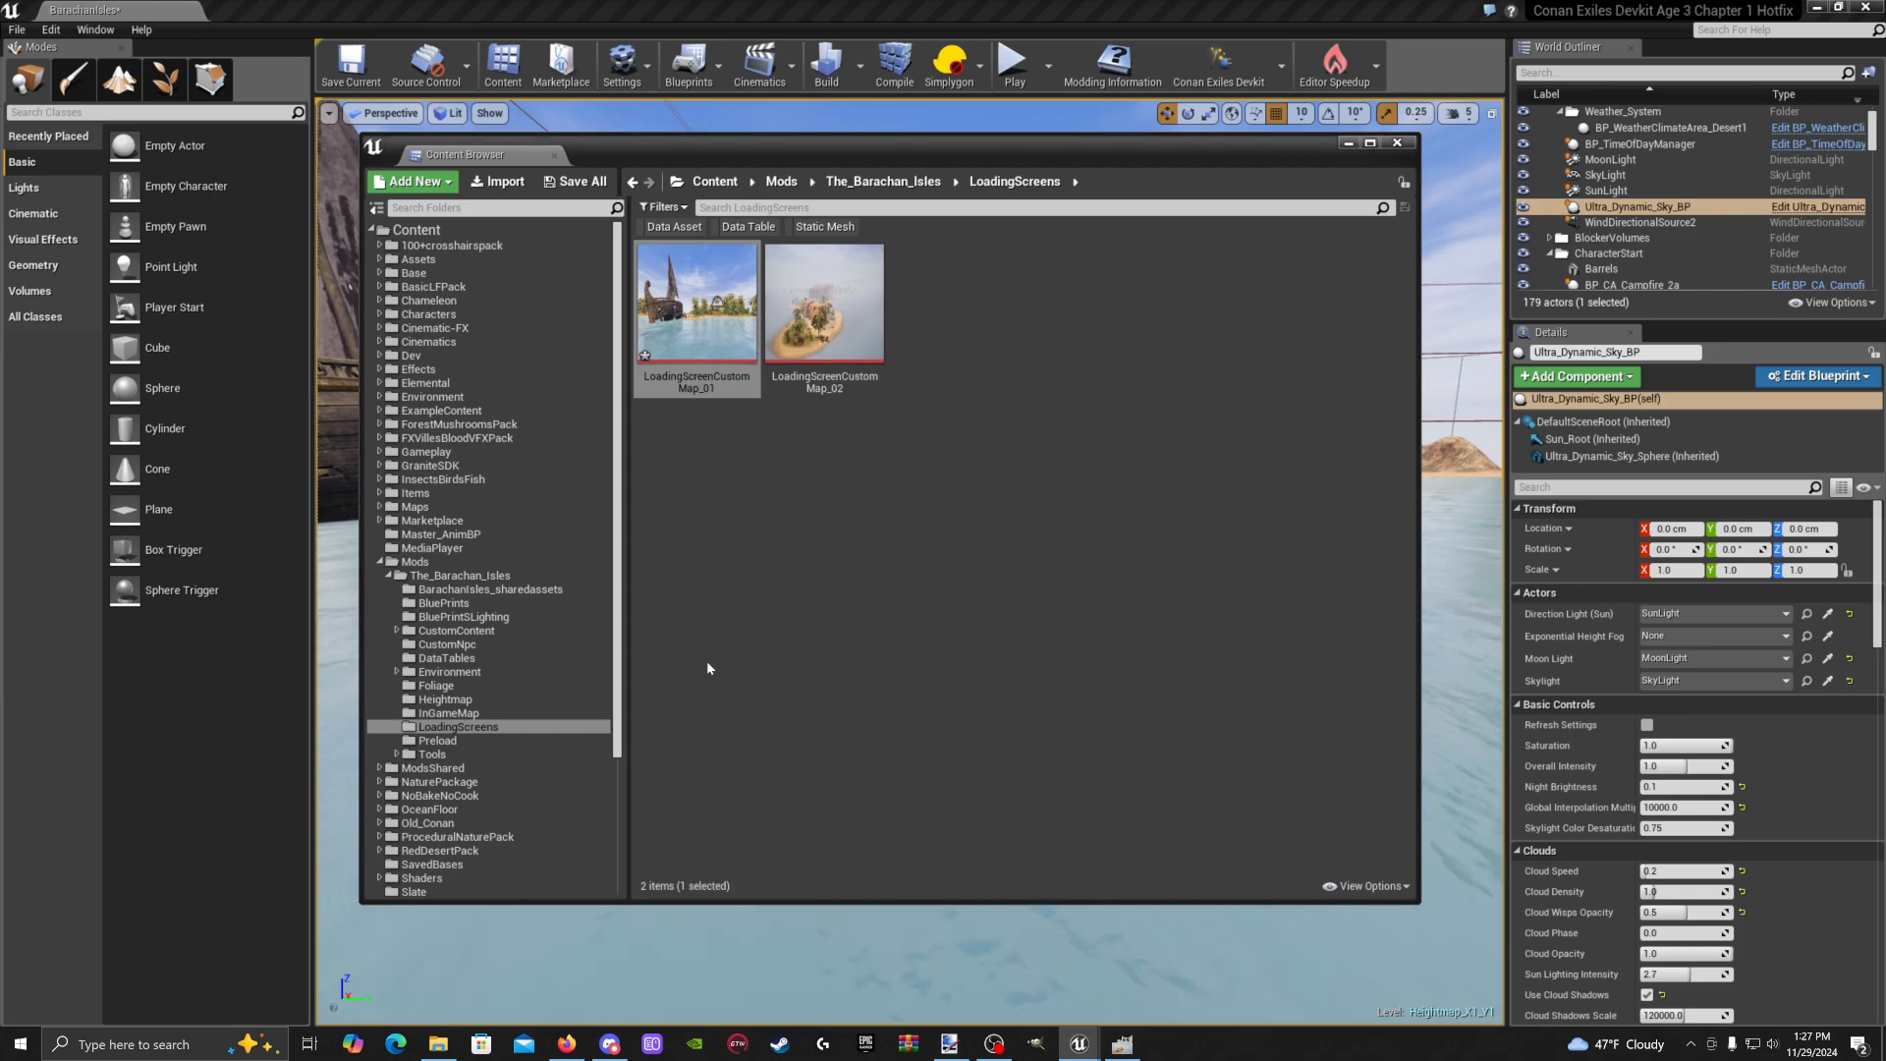
{"action": "left_click", "coordinate": [490, 656]}
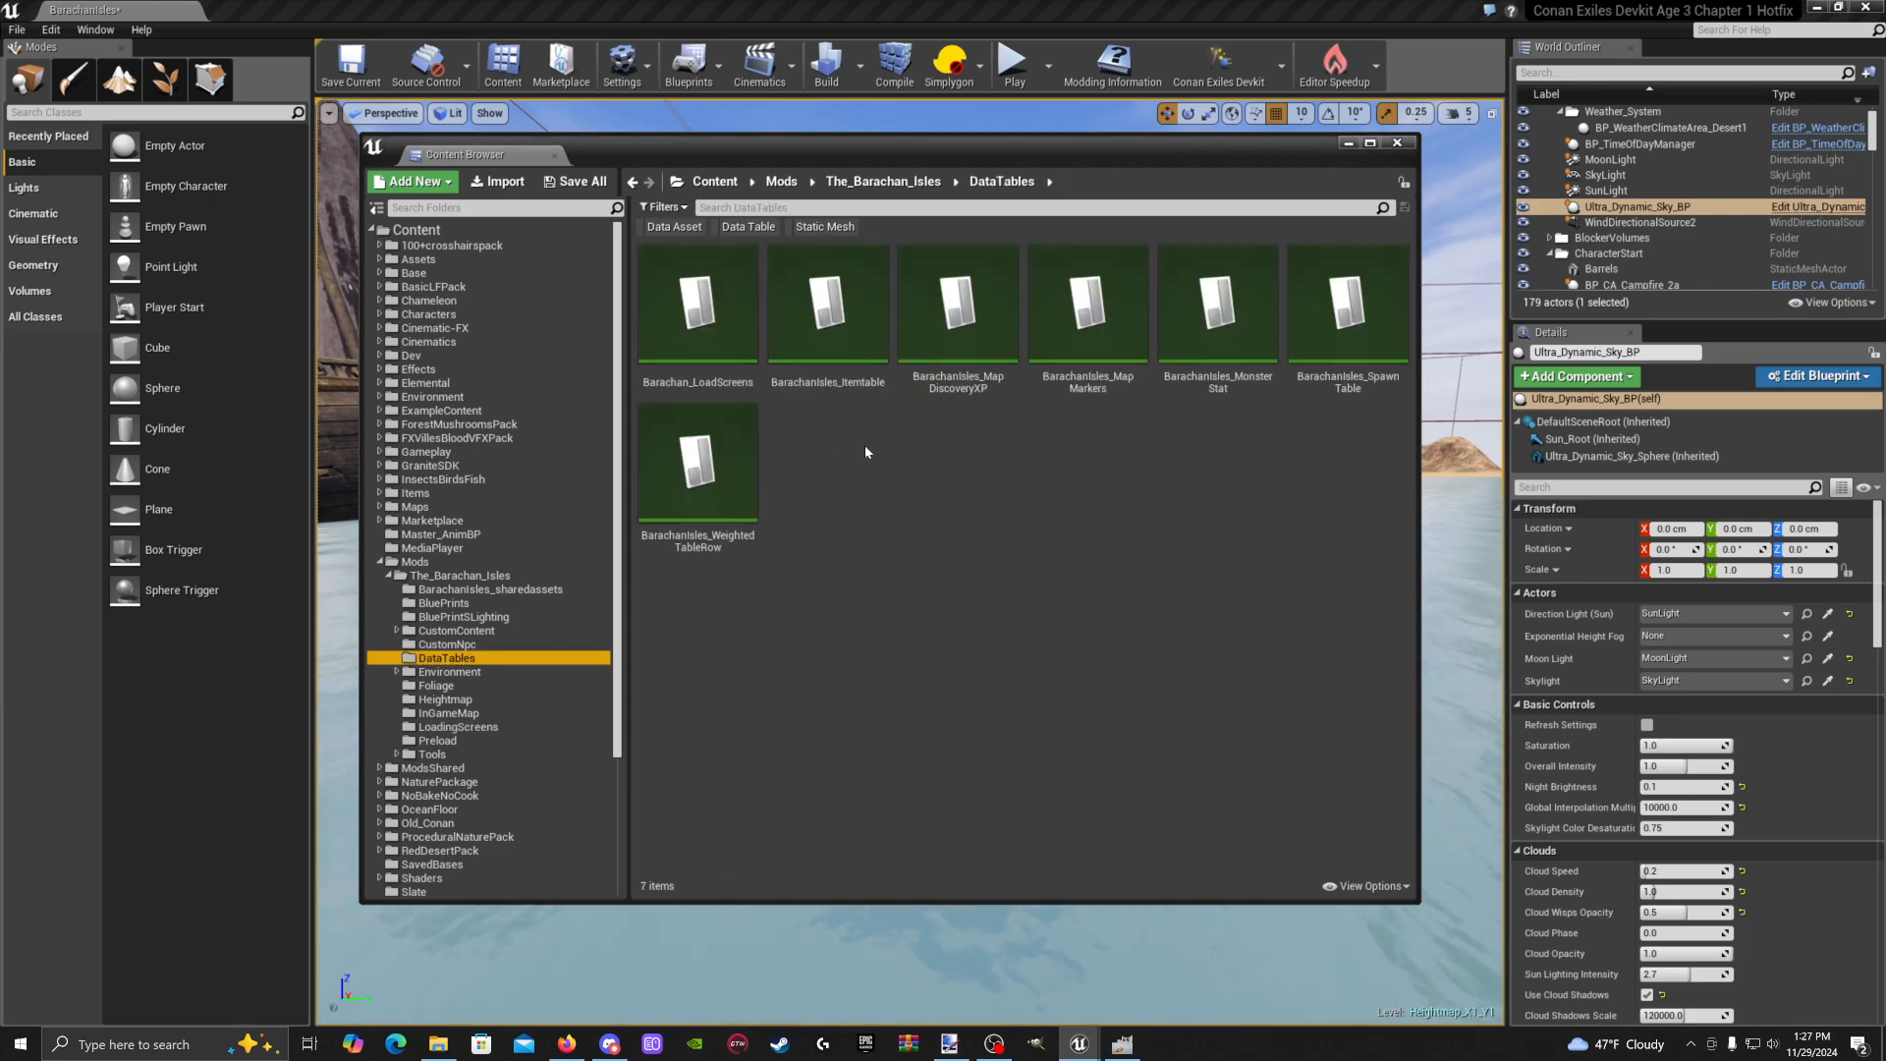
Open Barachan_LoadScreens and add row 2 with the LoadingScreenCustomMap_01 path pasted in
{"action": "double_click", "coordinate": [704, 362]}
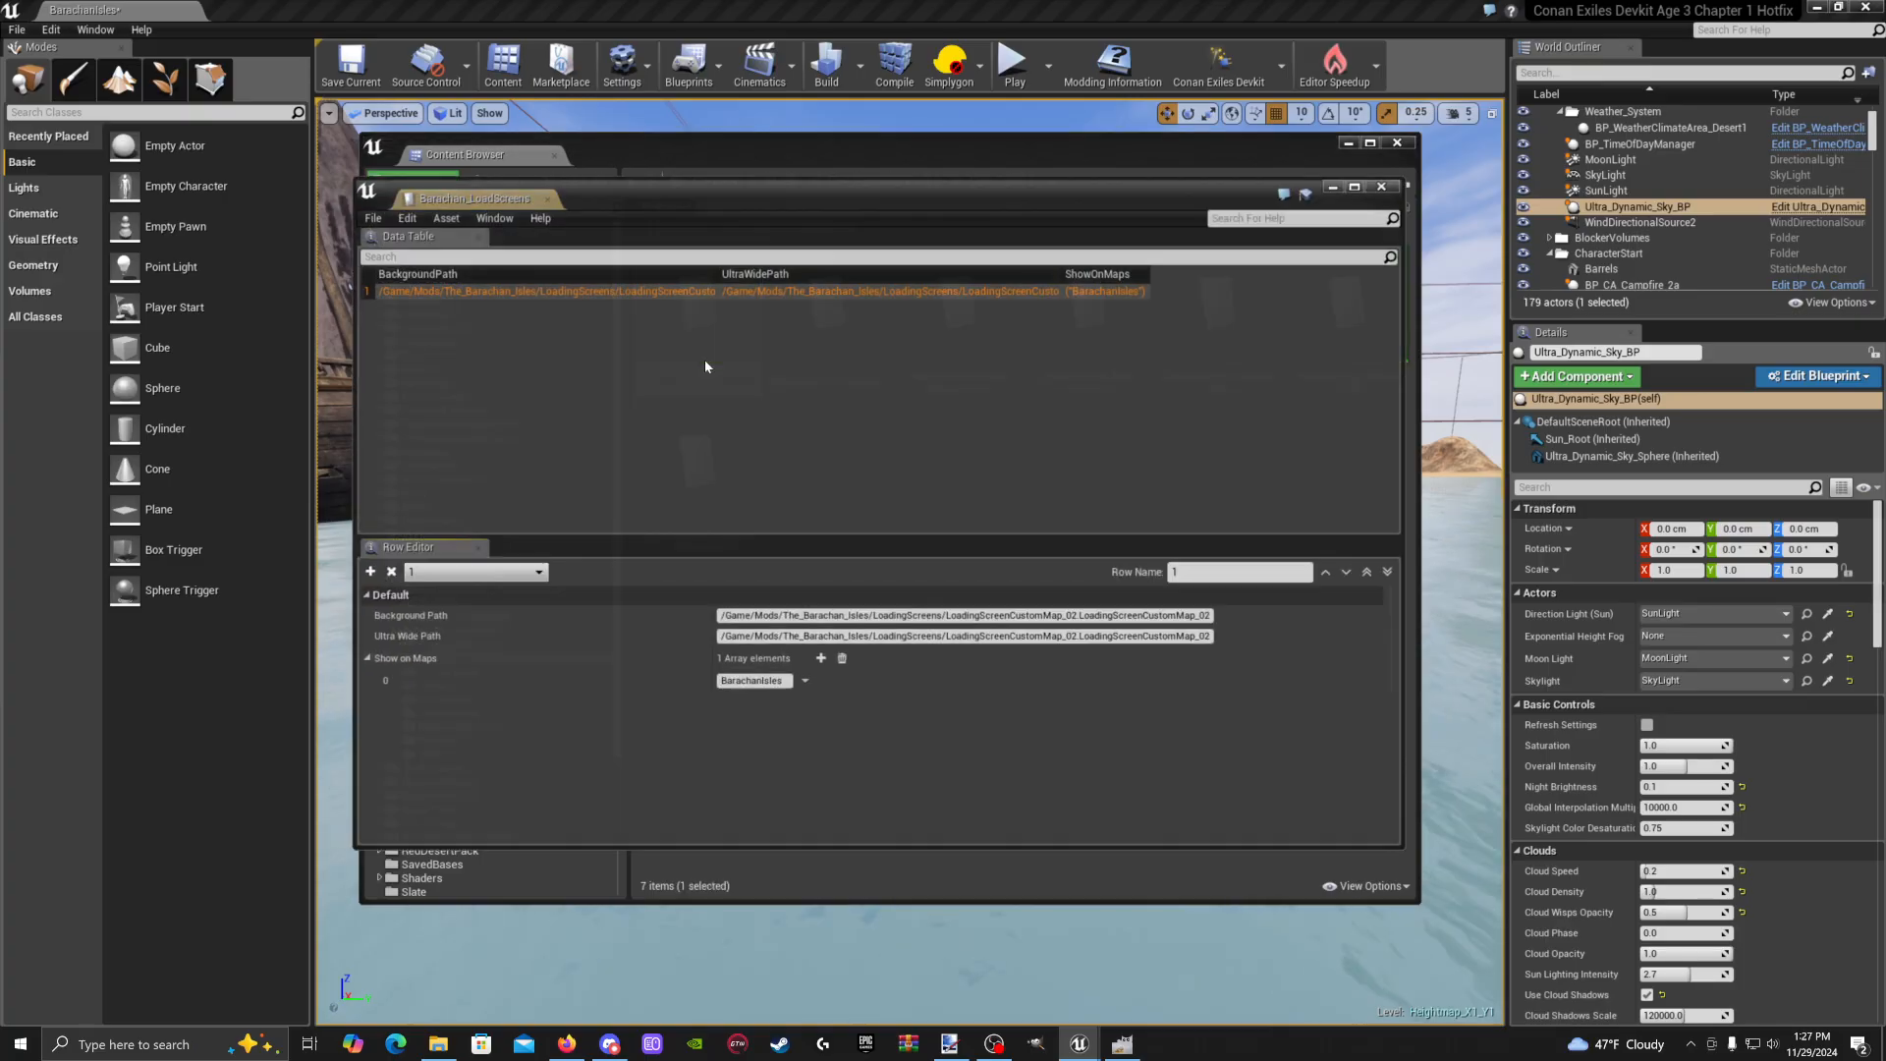
{"action": "left_click", "coordinate": [371, 573]}
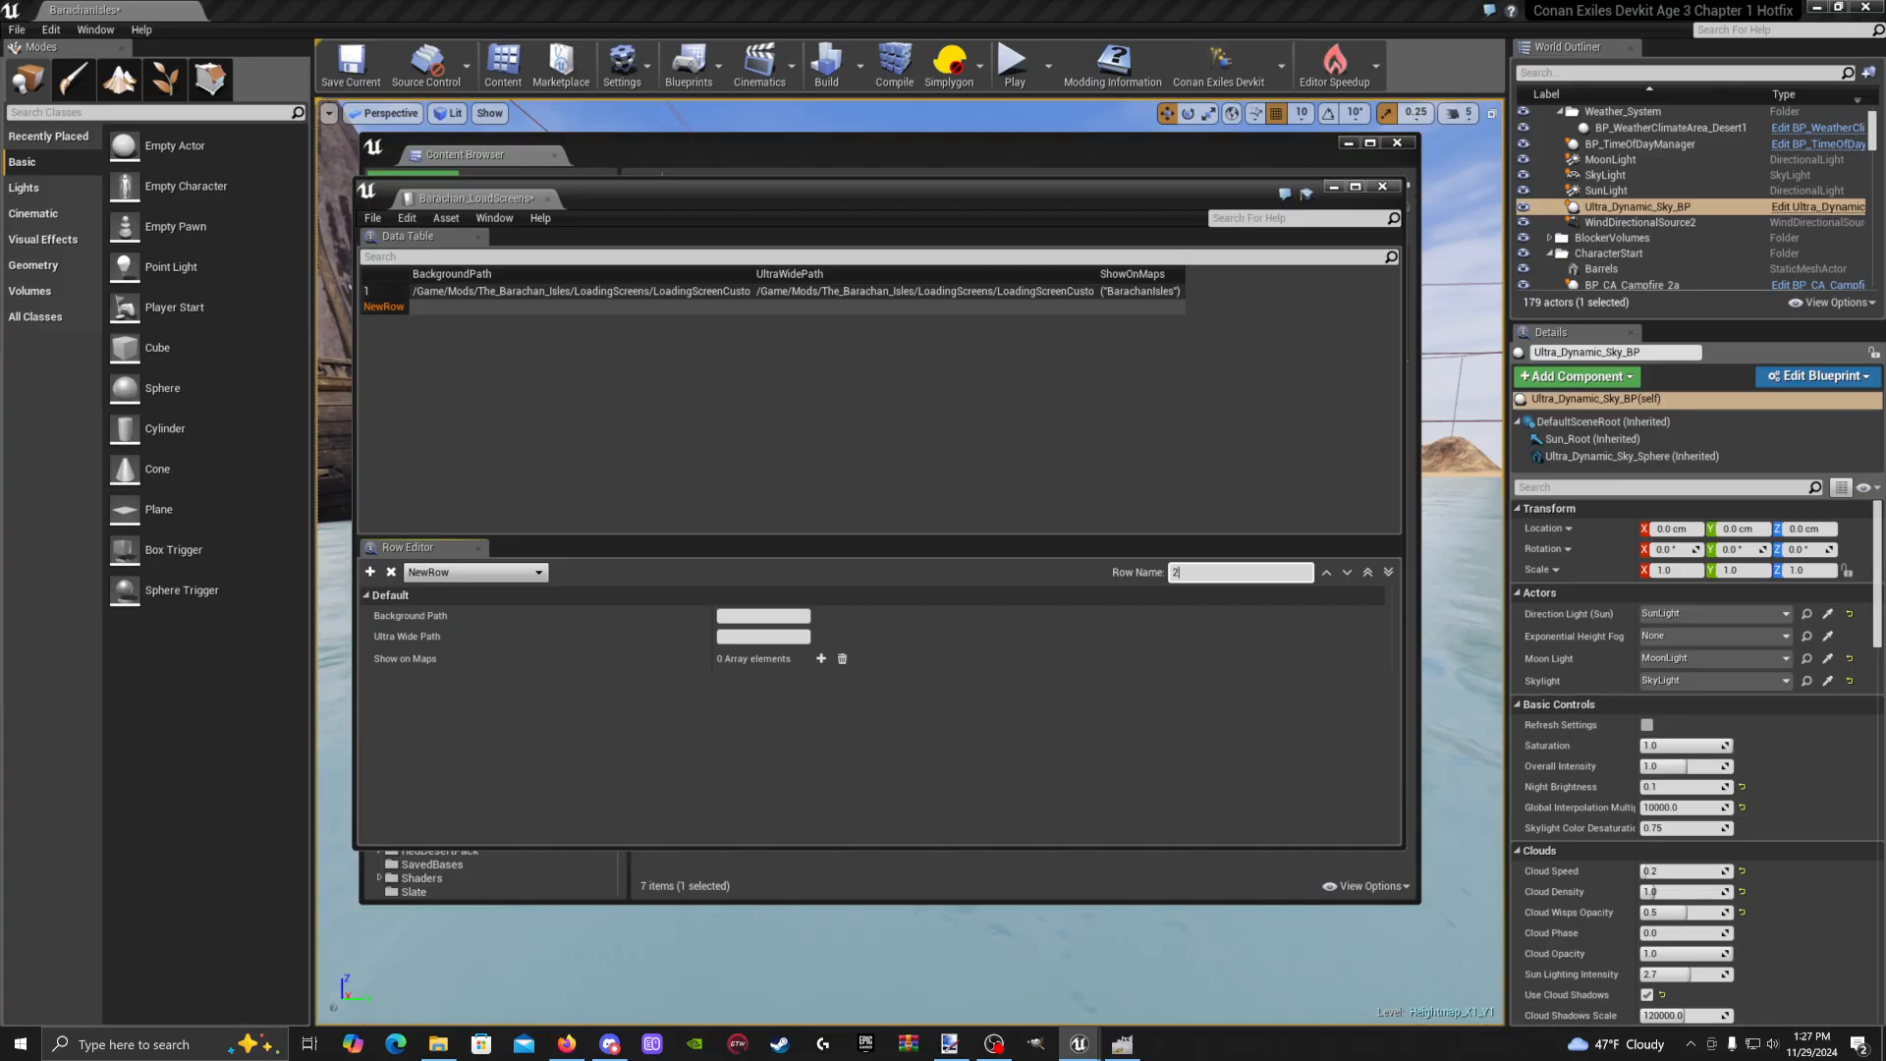
{"action": "key", "text": "Return"}
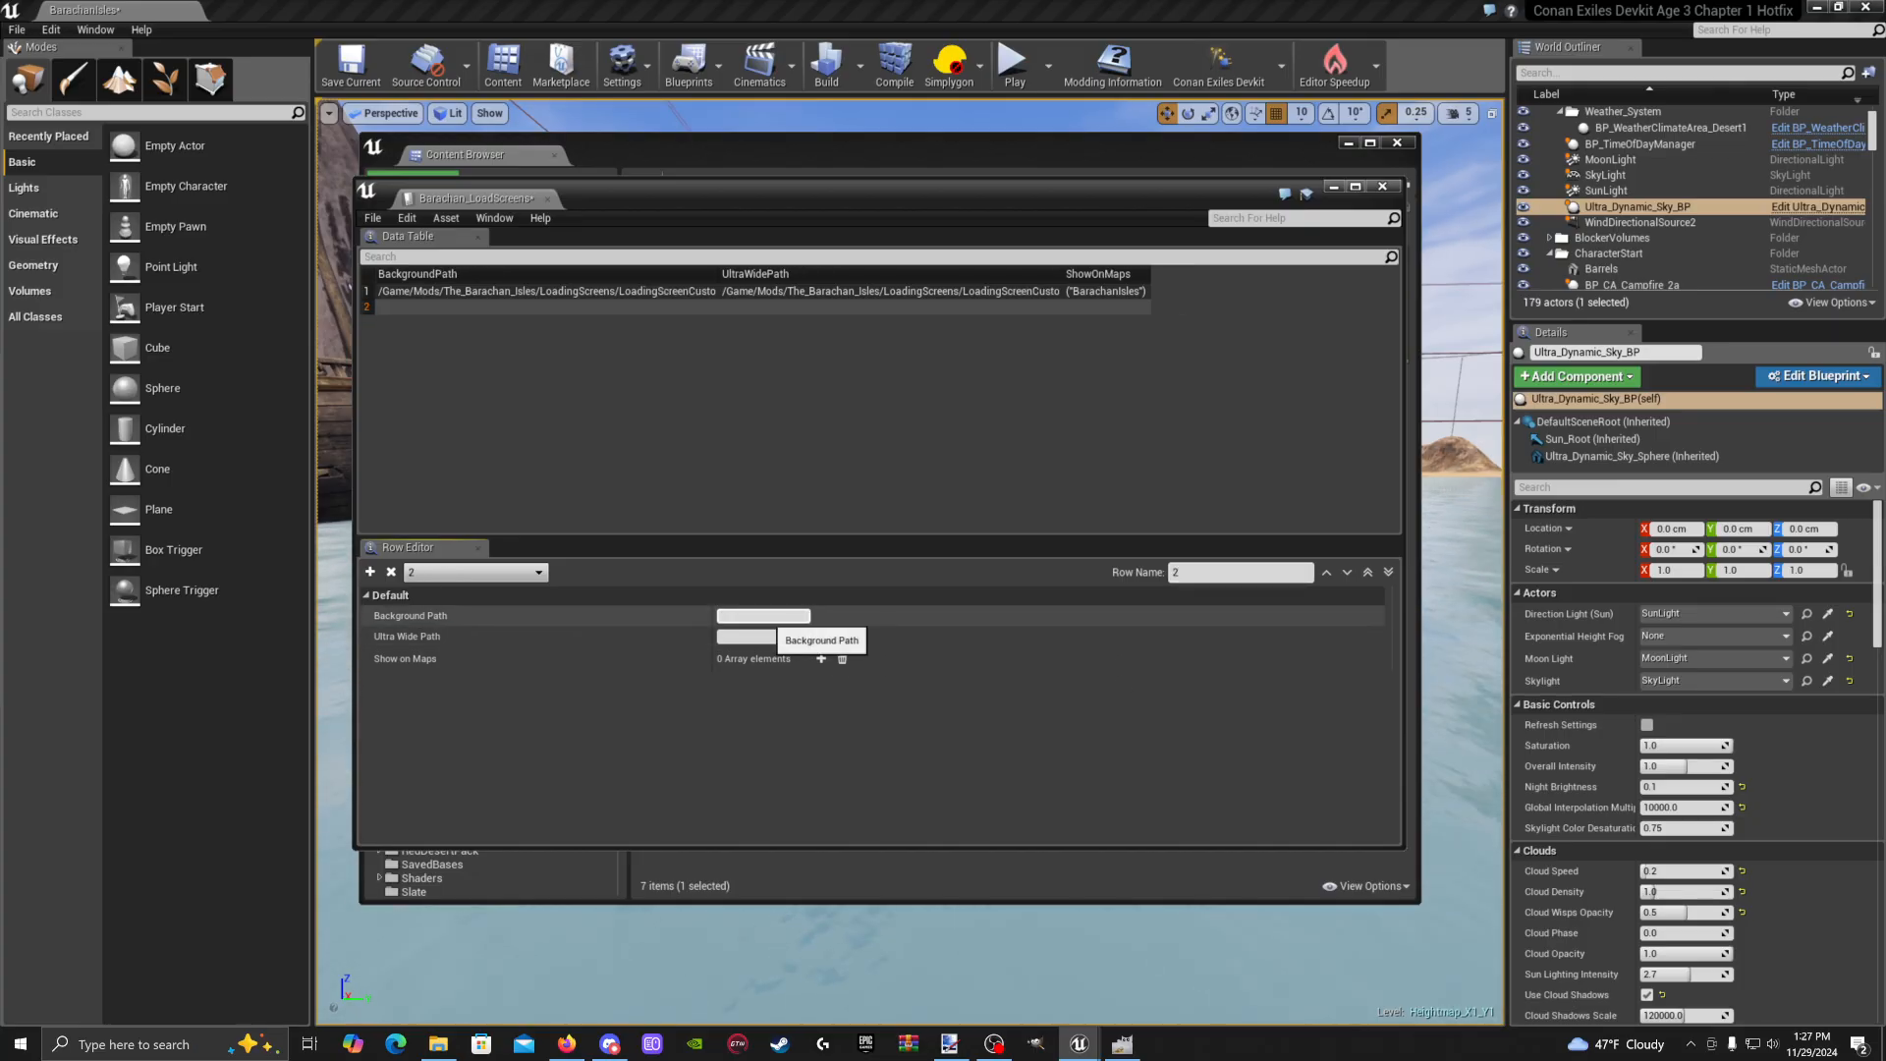
{"action": "key", "text": "ctrl+v"}
{"action": "key", "text": "Return"}
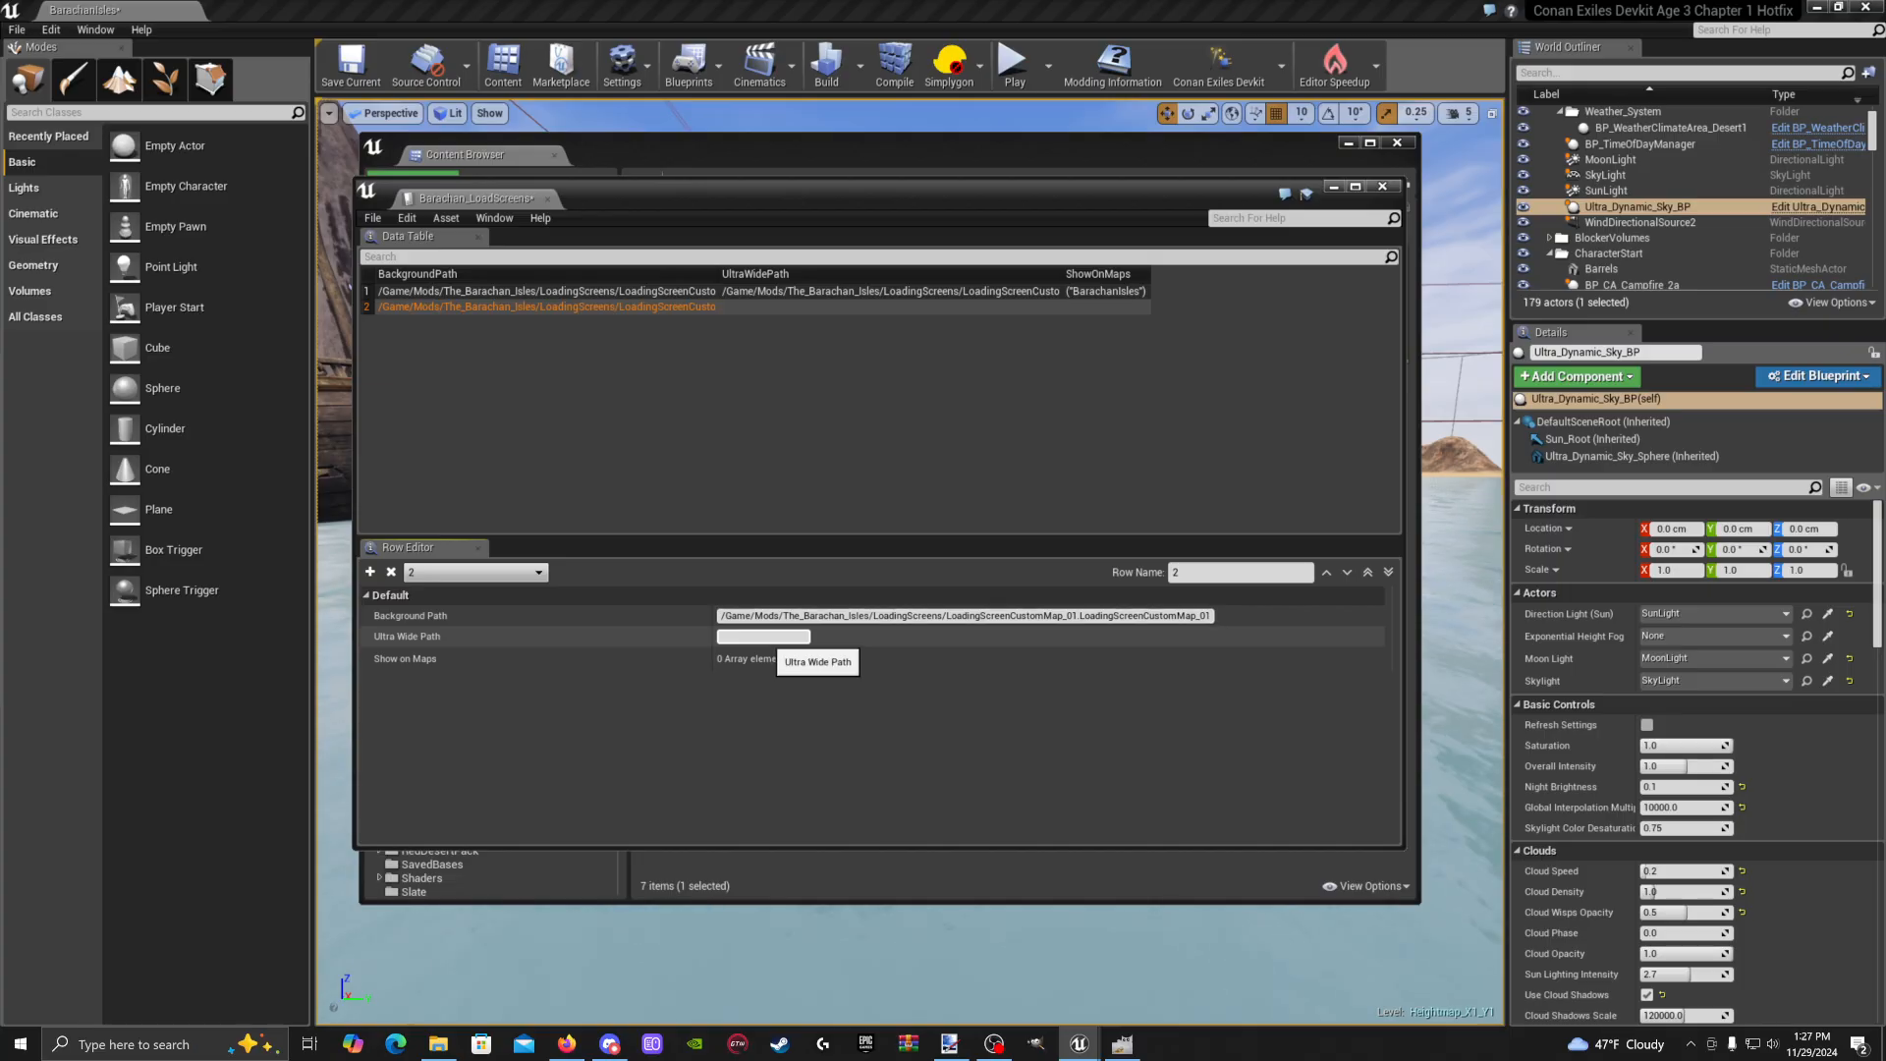
{"action": "key", "text": "ctrl+b"}
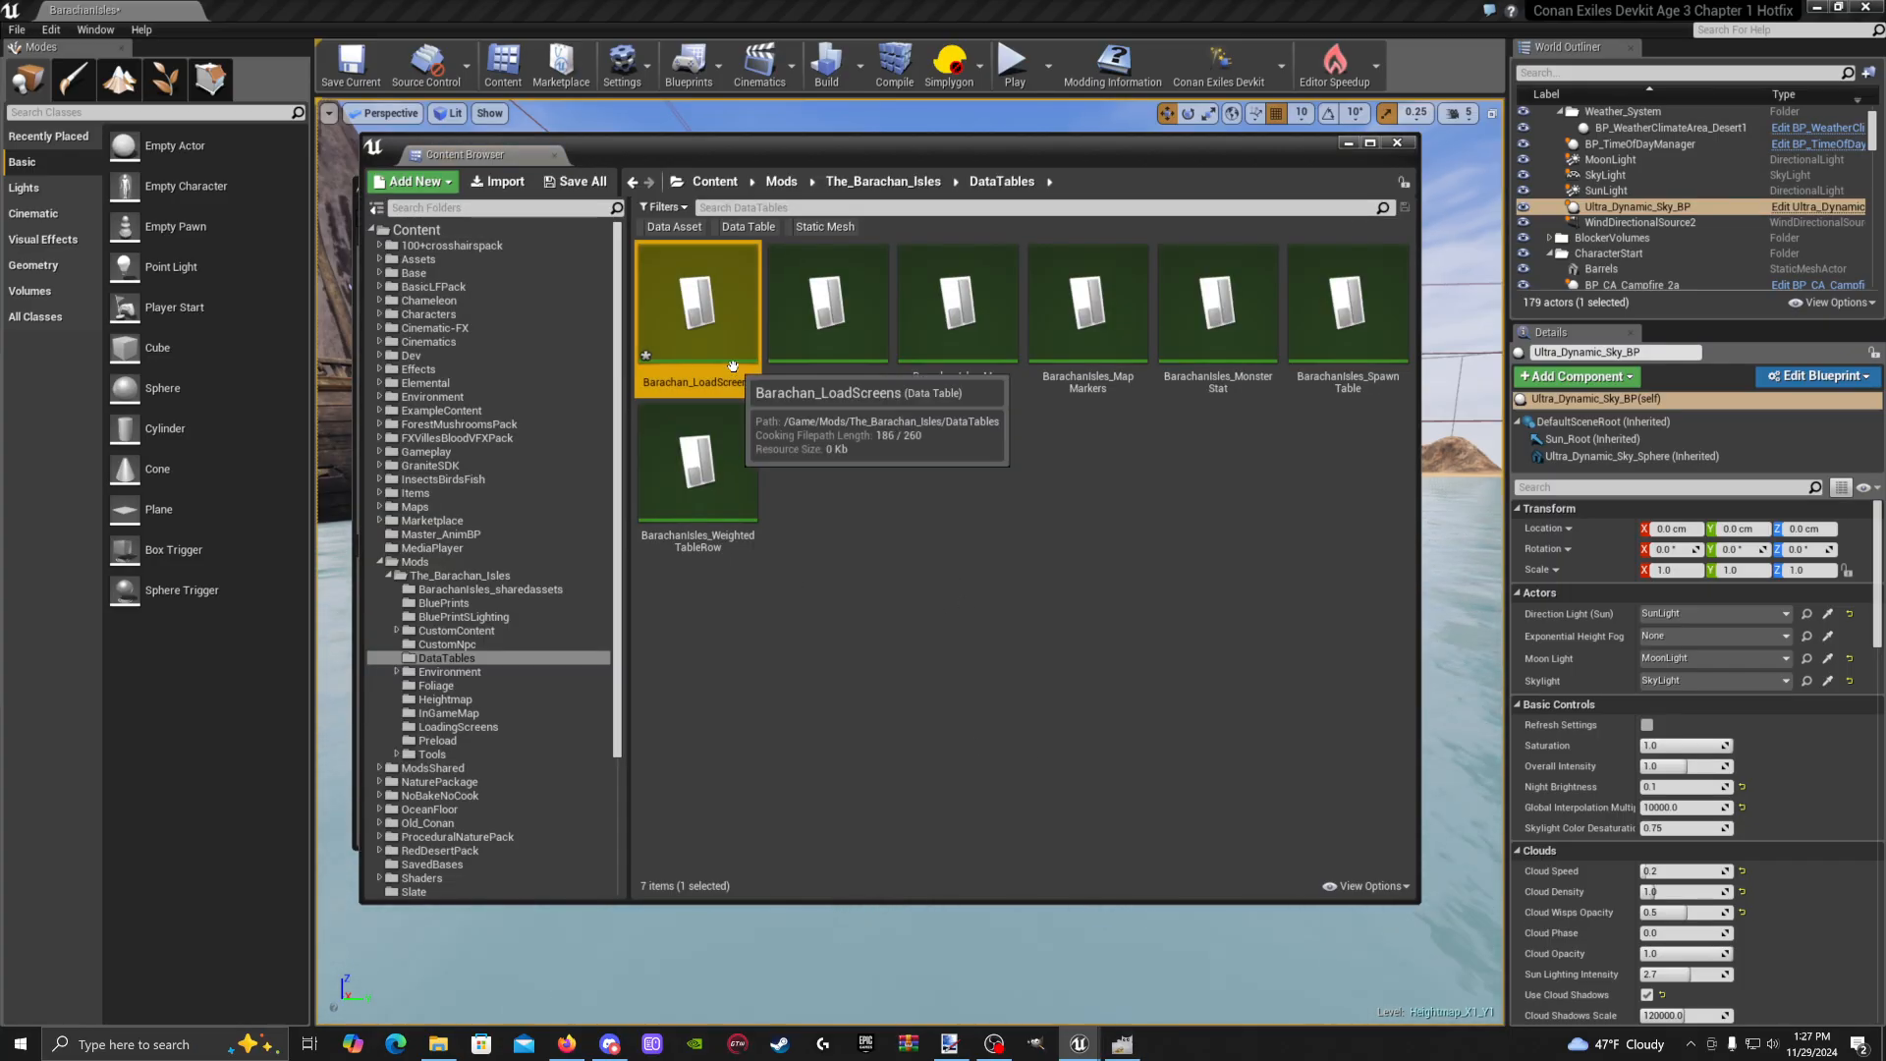
Add a Show on Maps entry to row 2 set to BarachanIsles, copied from row 1
{"action": "double_click", "coordinate": [698, 325]}
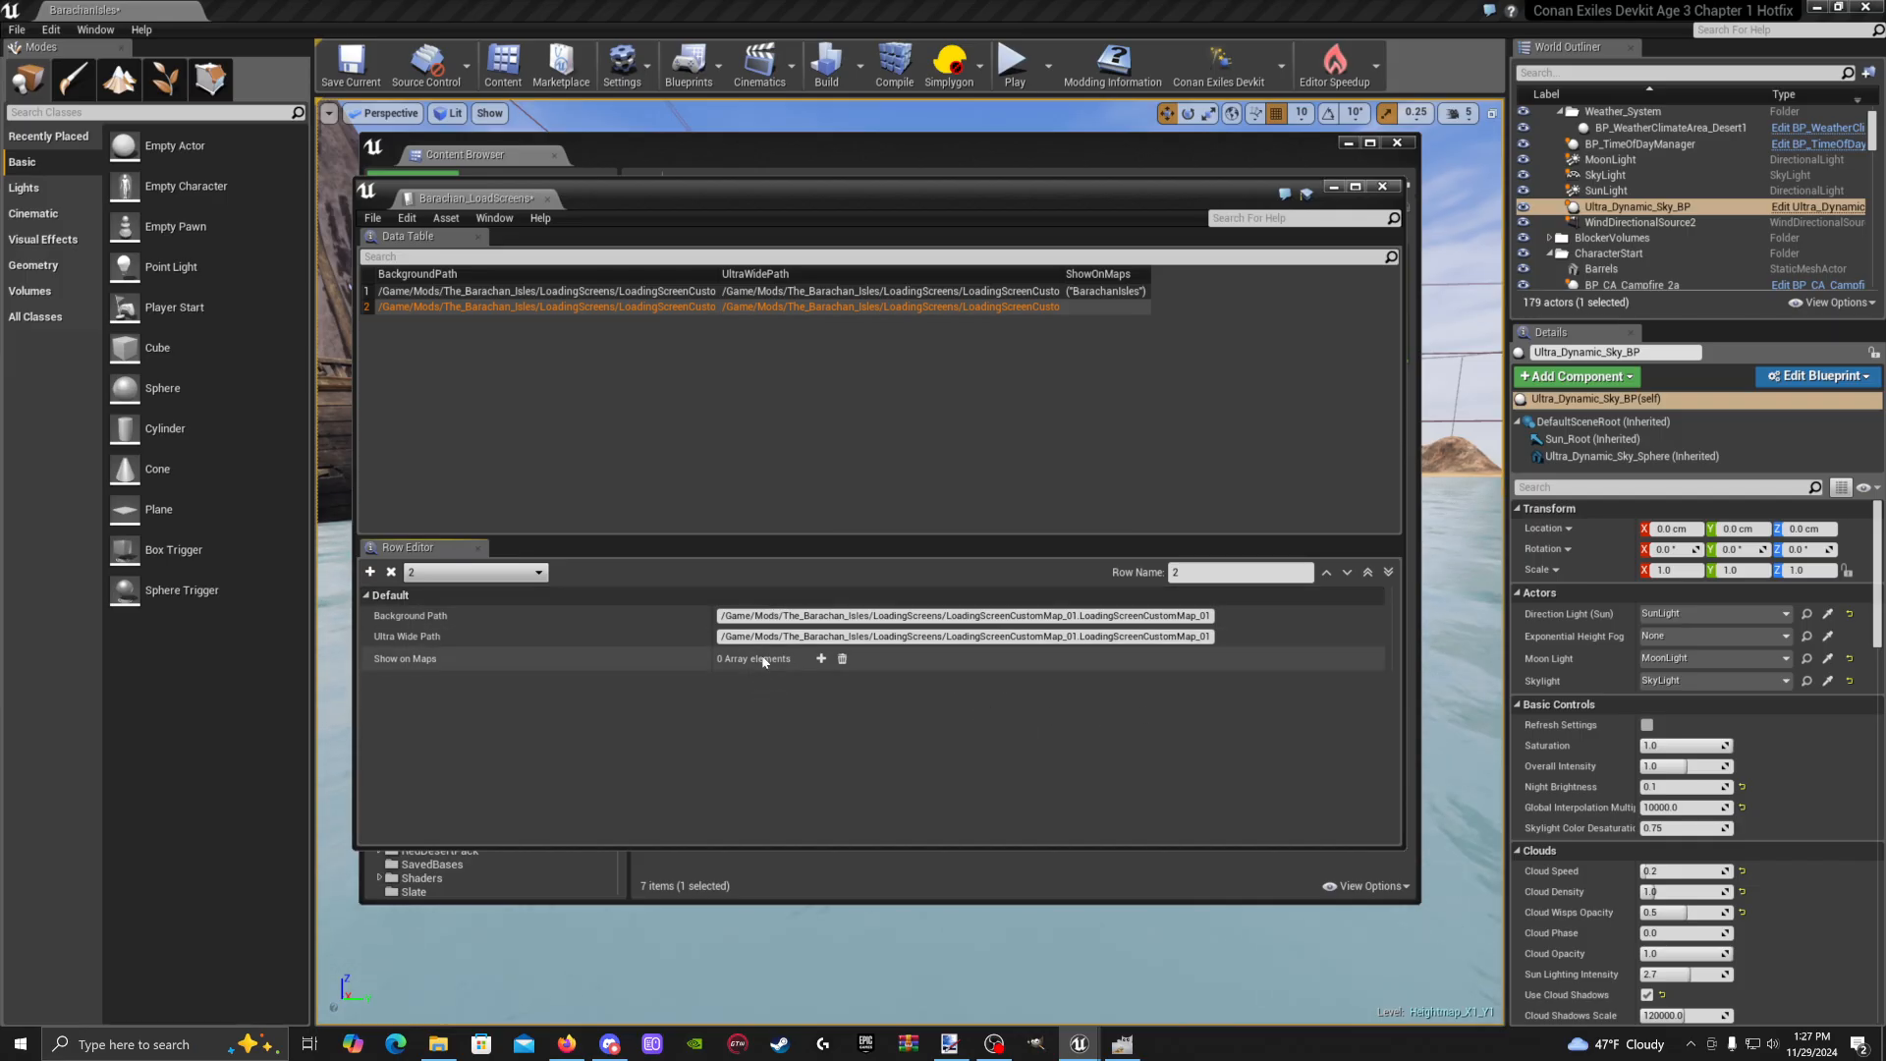
{"action": "left_click", "coordinate": [821, 658]}
{"action": "left_click", "coordinate": [757, 681]}
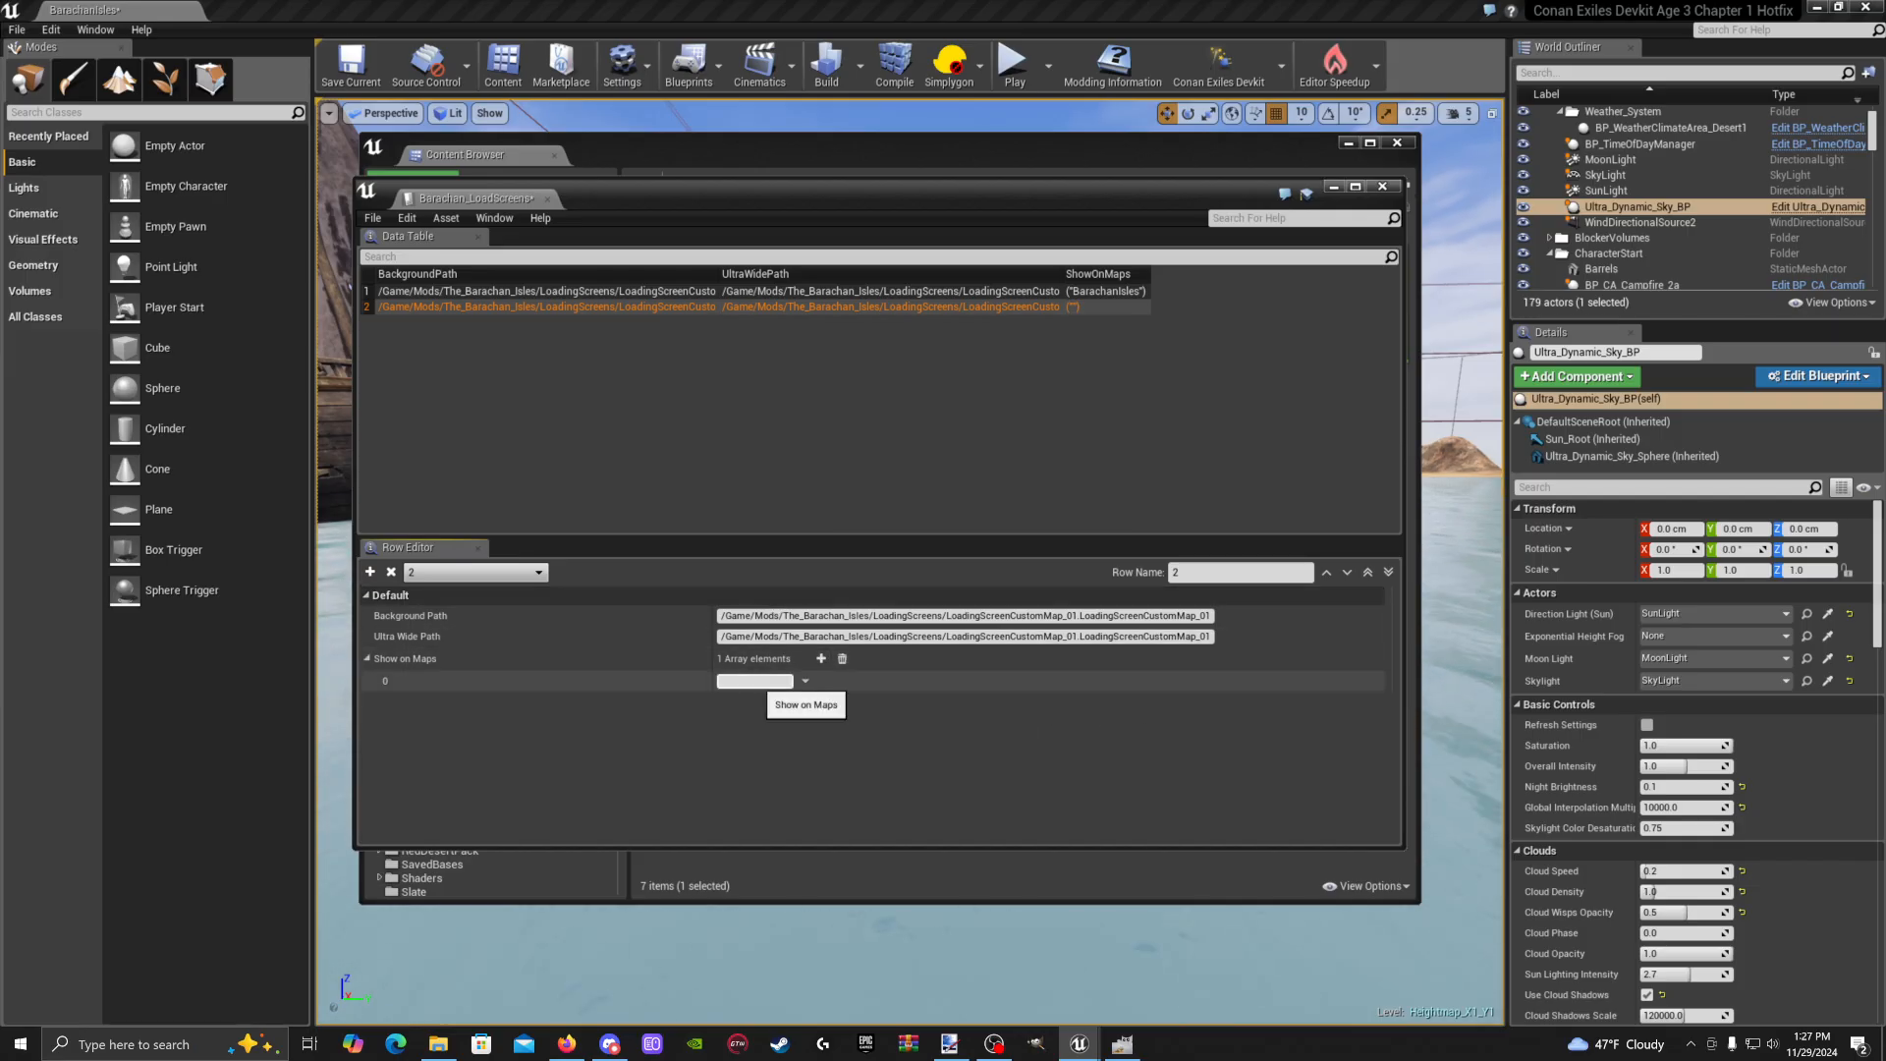
{"action": "left_click", "coordinate": [447, 295]}
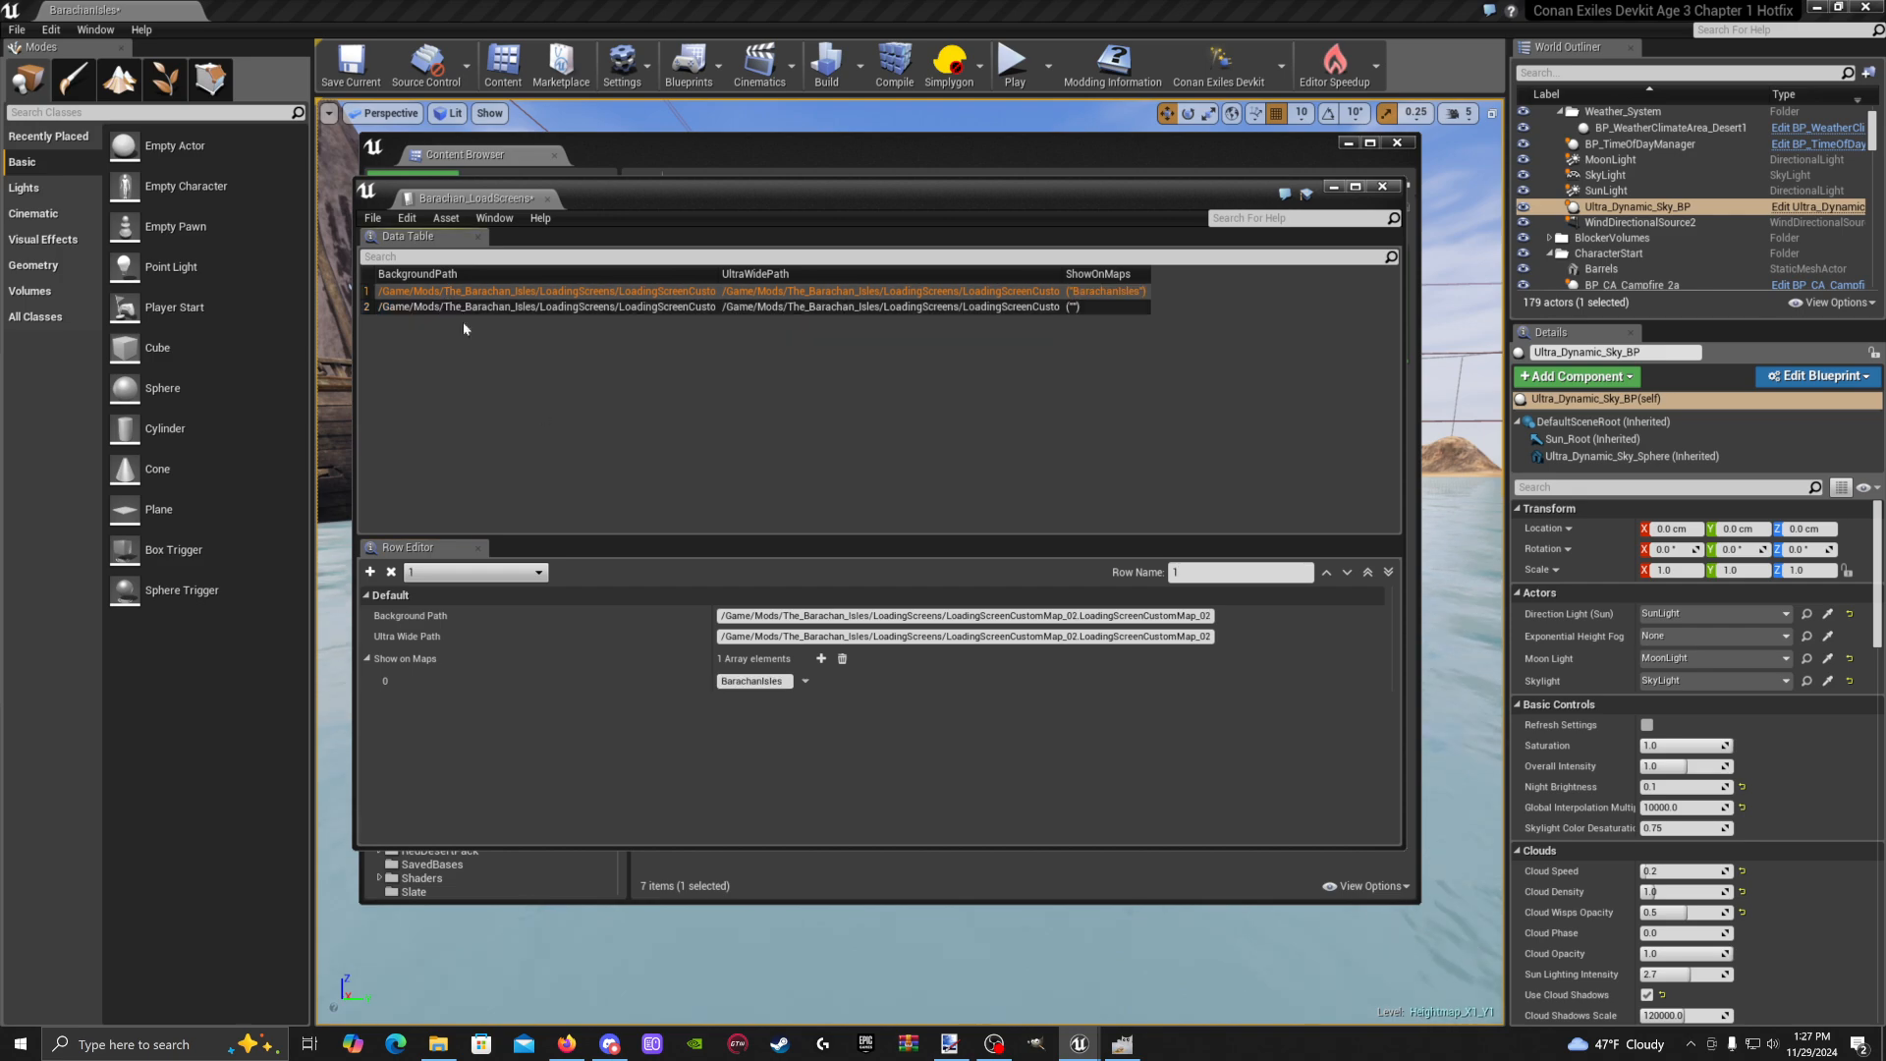
{"action": "left_click", "coordinate": [755, 682]}
{"action": "right_click", "coordinate": [762, 684]}
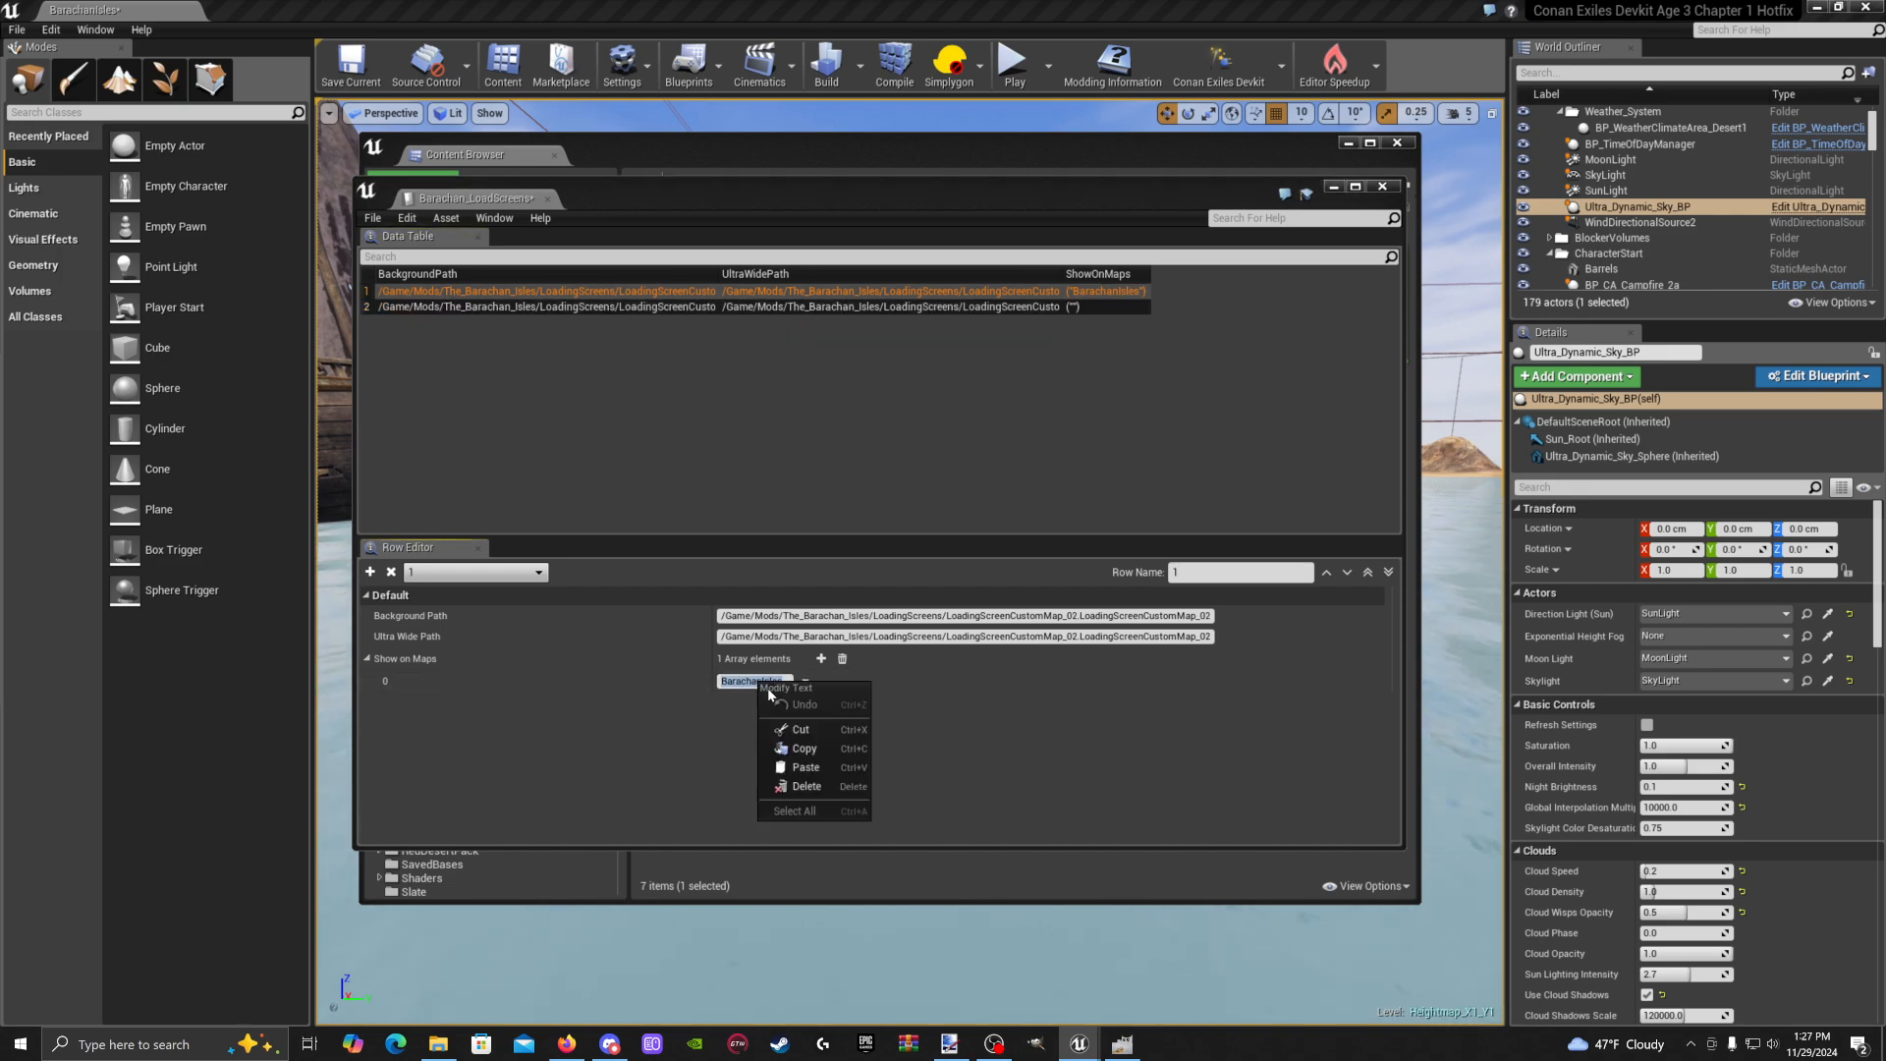
{"action": "left_click", "coordinate": [801, 749]}
{"action": "left_click", "coordinate": [543, 308]}
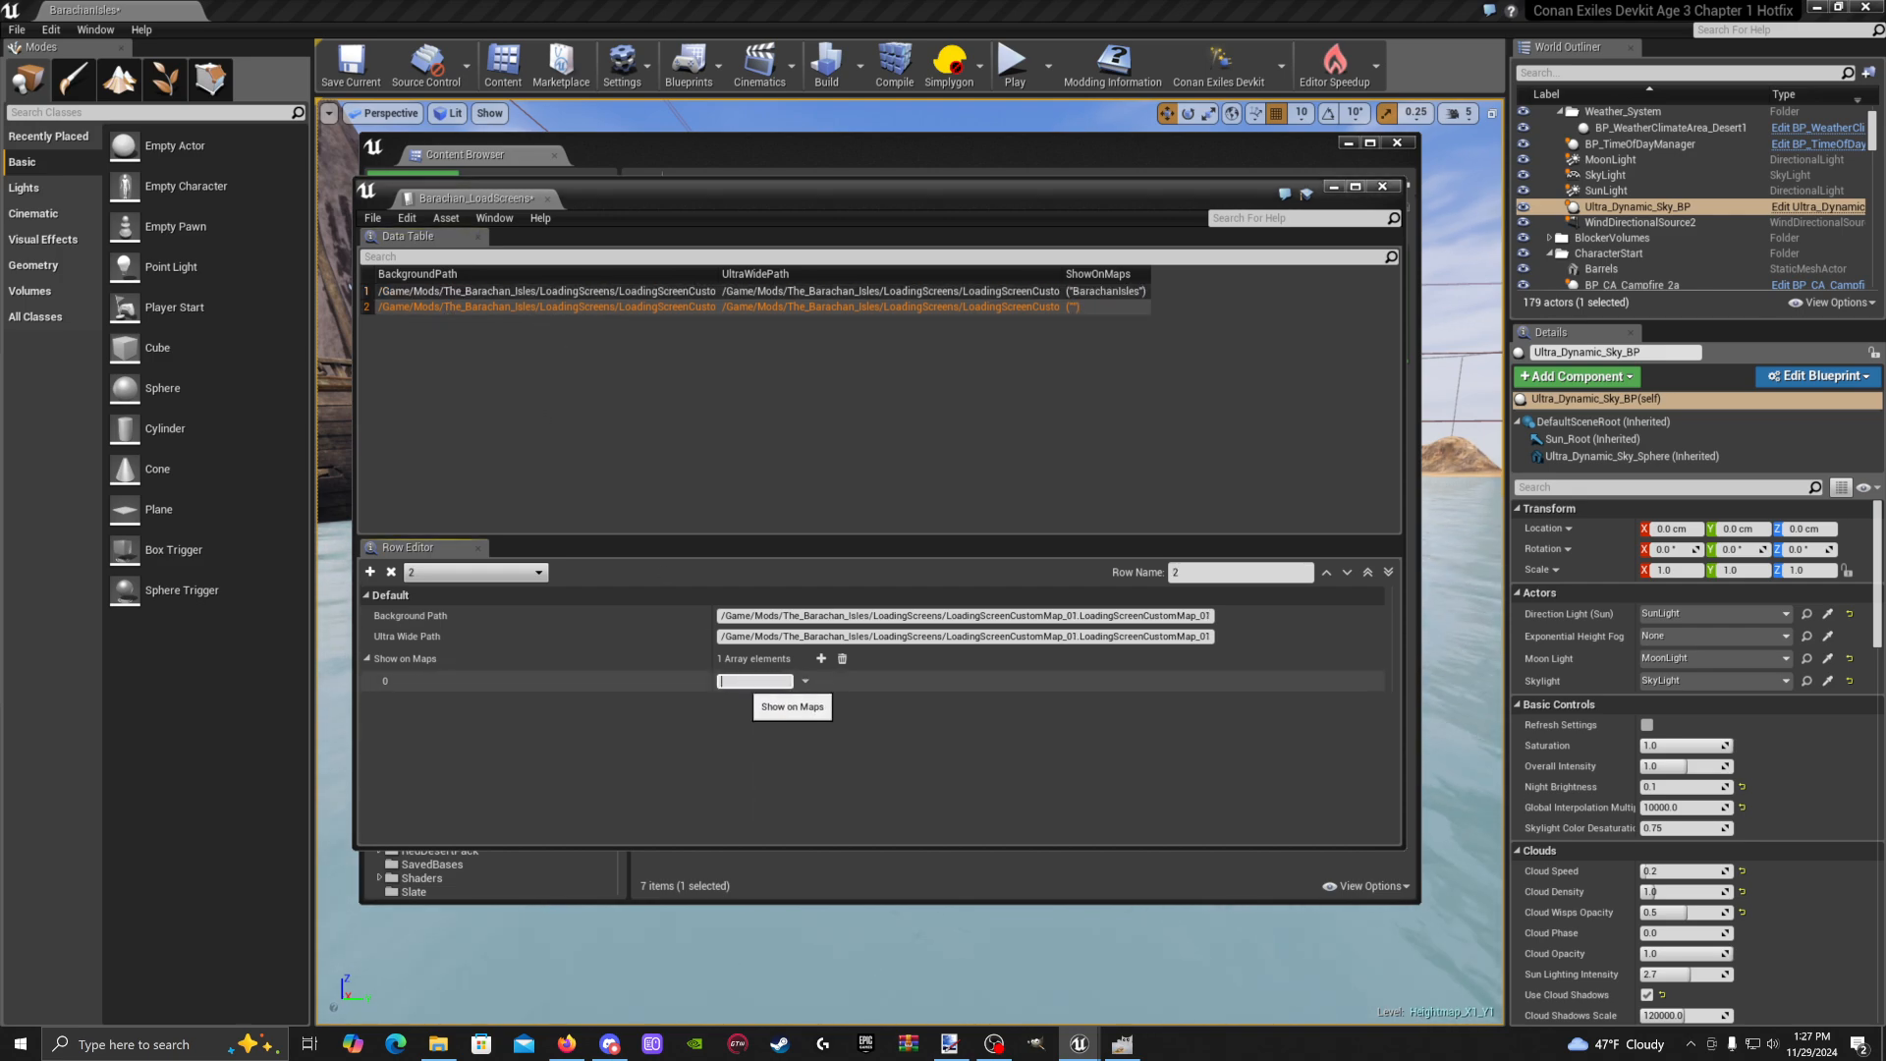
{"action": "key", "text": "ctrl+v"}
{"action": "key", "text": "Return"}
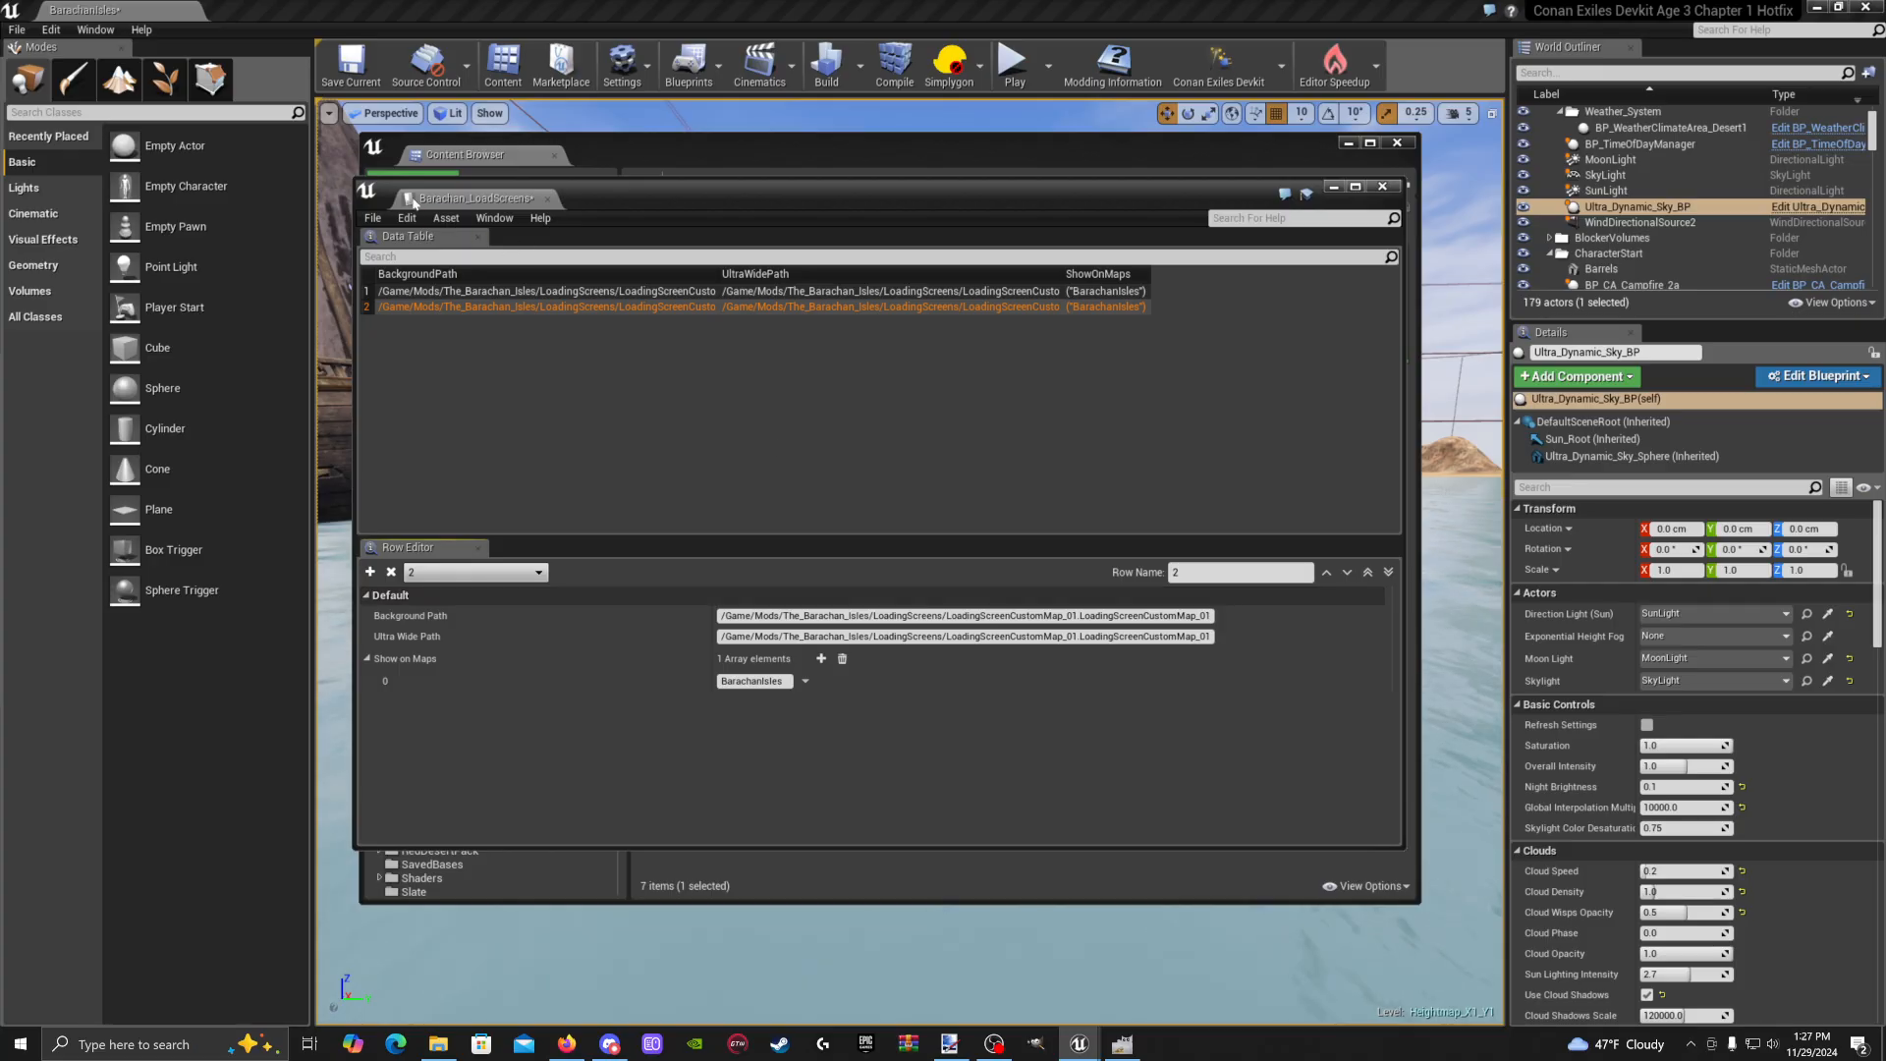
Save the Barachan_LoadScreens data table and close its editor
{"action": "left_click", "coordinate": [375, 224]}
{"action": "left_click", "coordinate": [403, 258]}
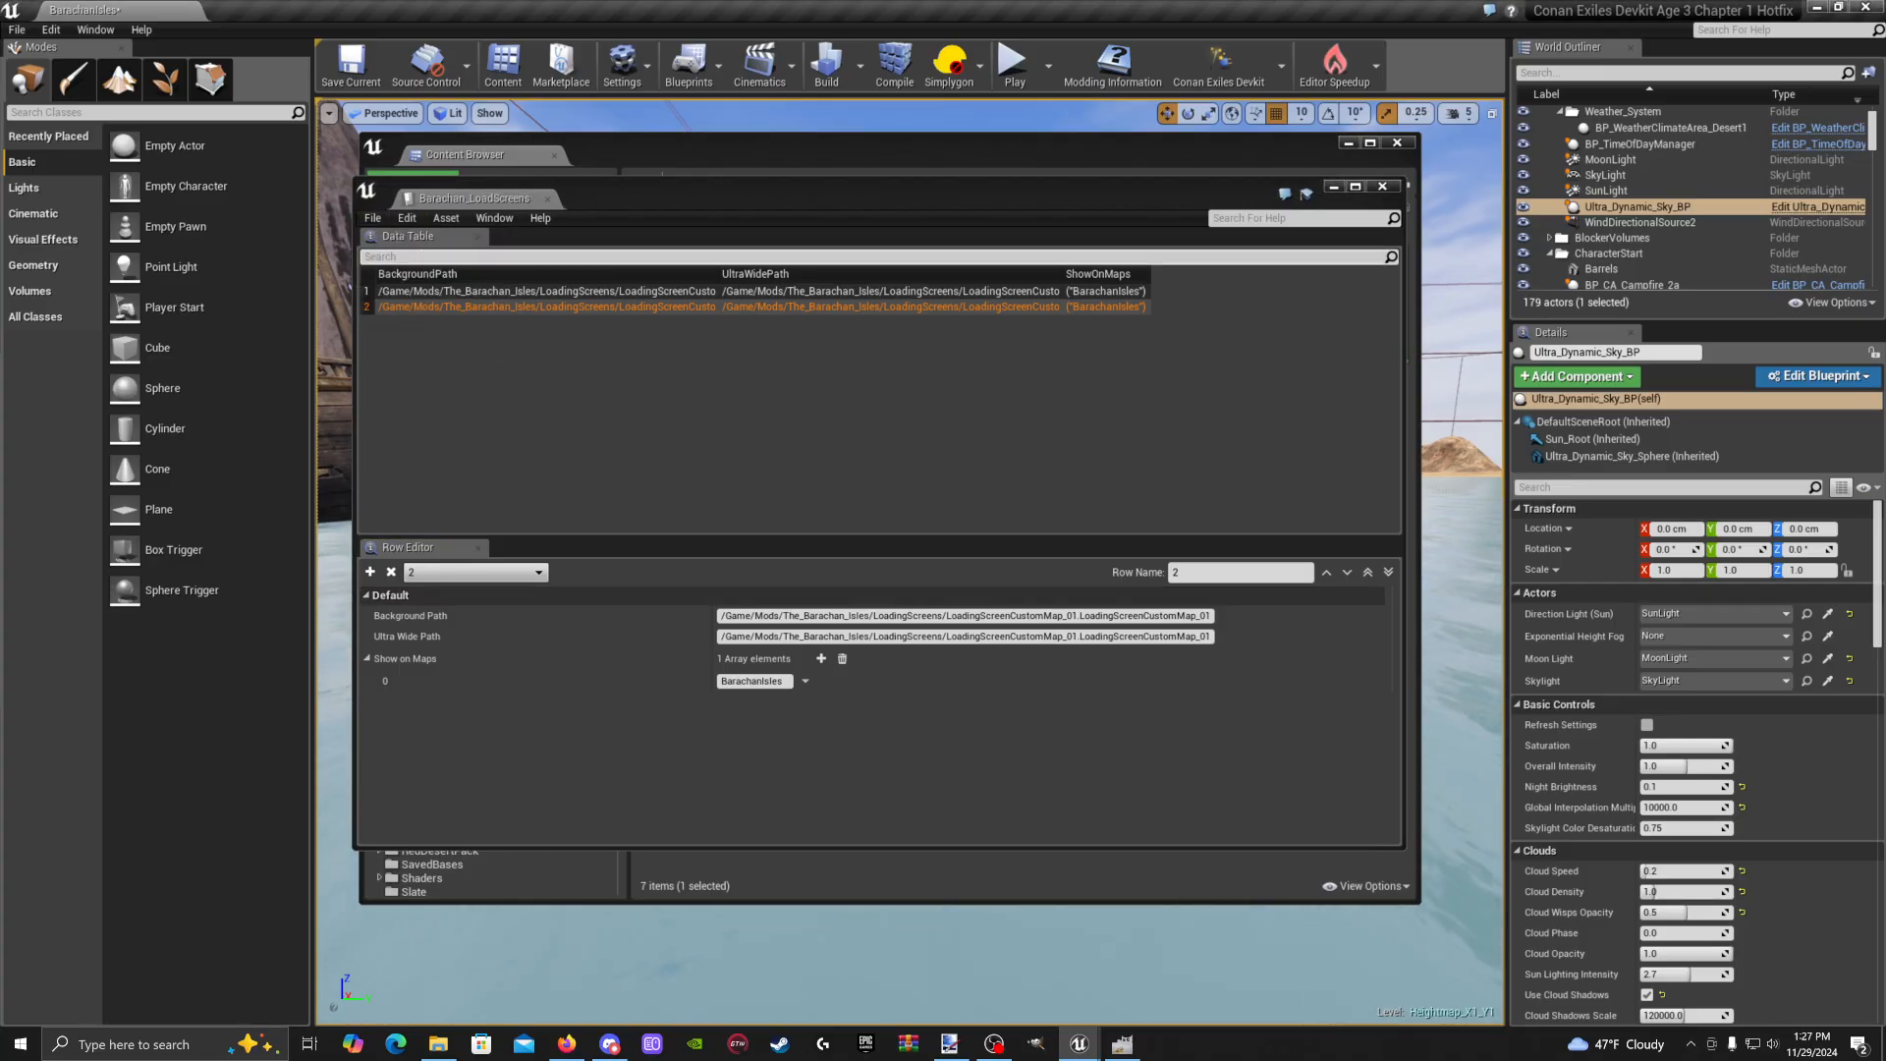
{"action": "left_click", "coordinate": [1383, 186]}
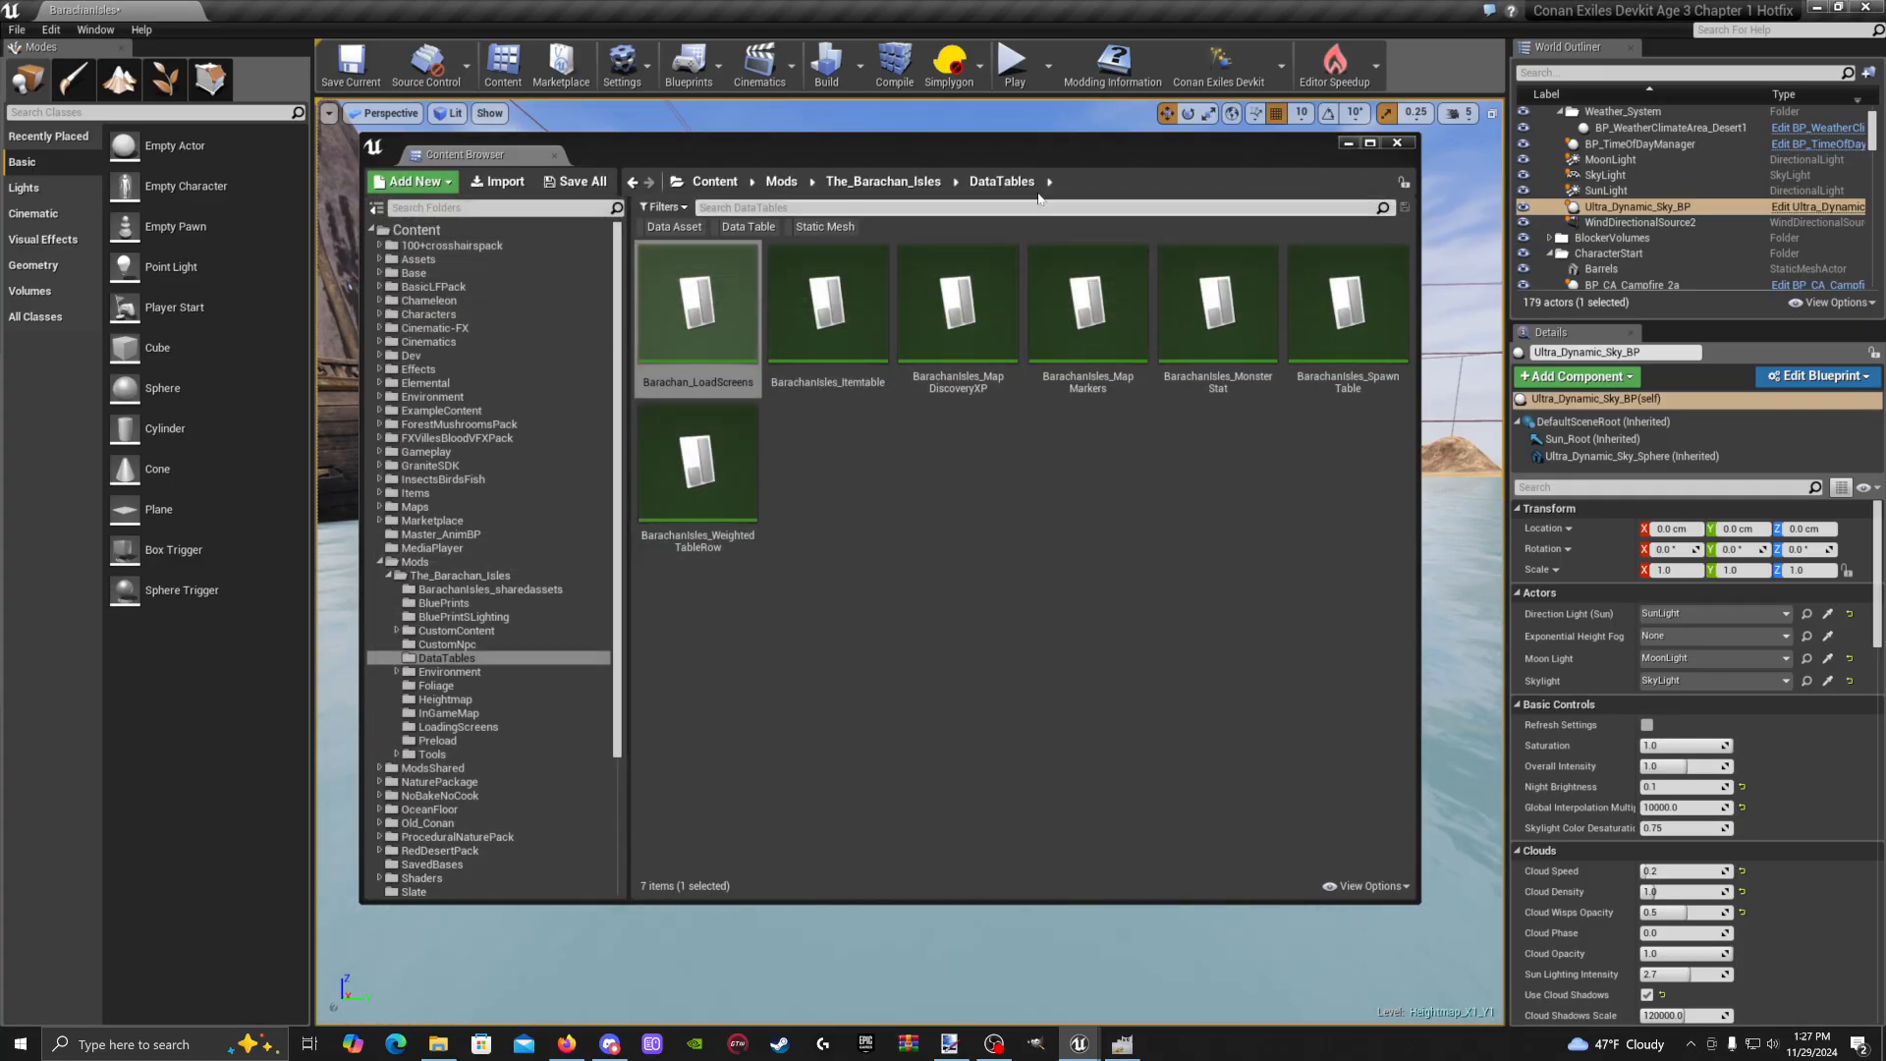
{"action": "left_click_drag", "start_coordinate": [1066, 152], "coordinate": [1059, 151]}
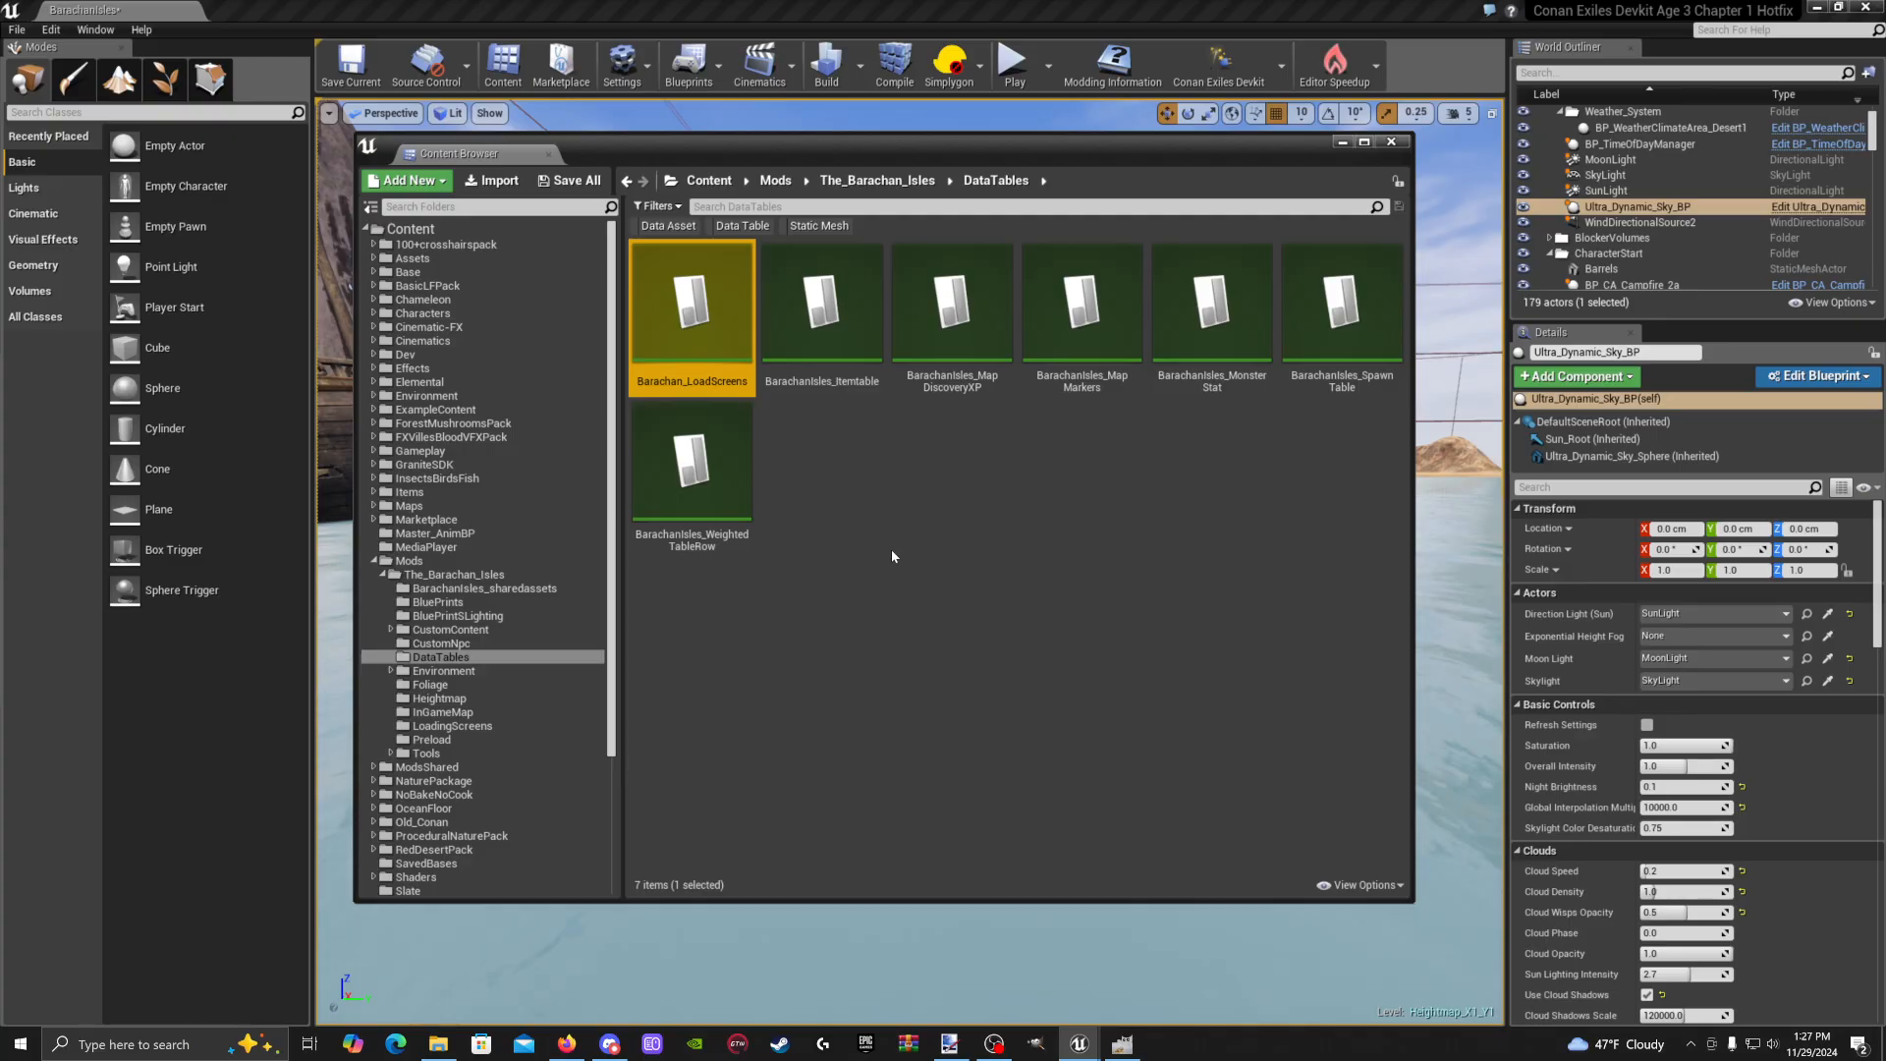
{"action": "left_click", "coordinate": [1343, 143]}
{"action": "left_click", "coordinate": [1219, 63]}
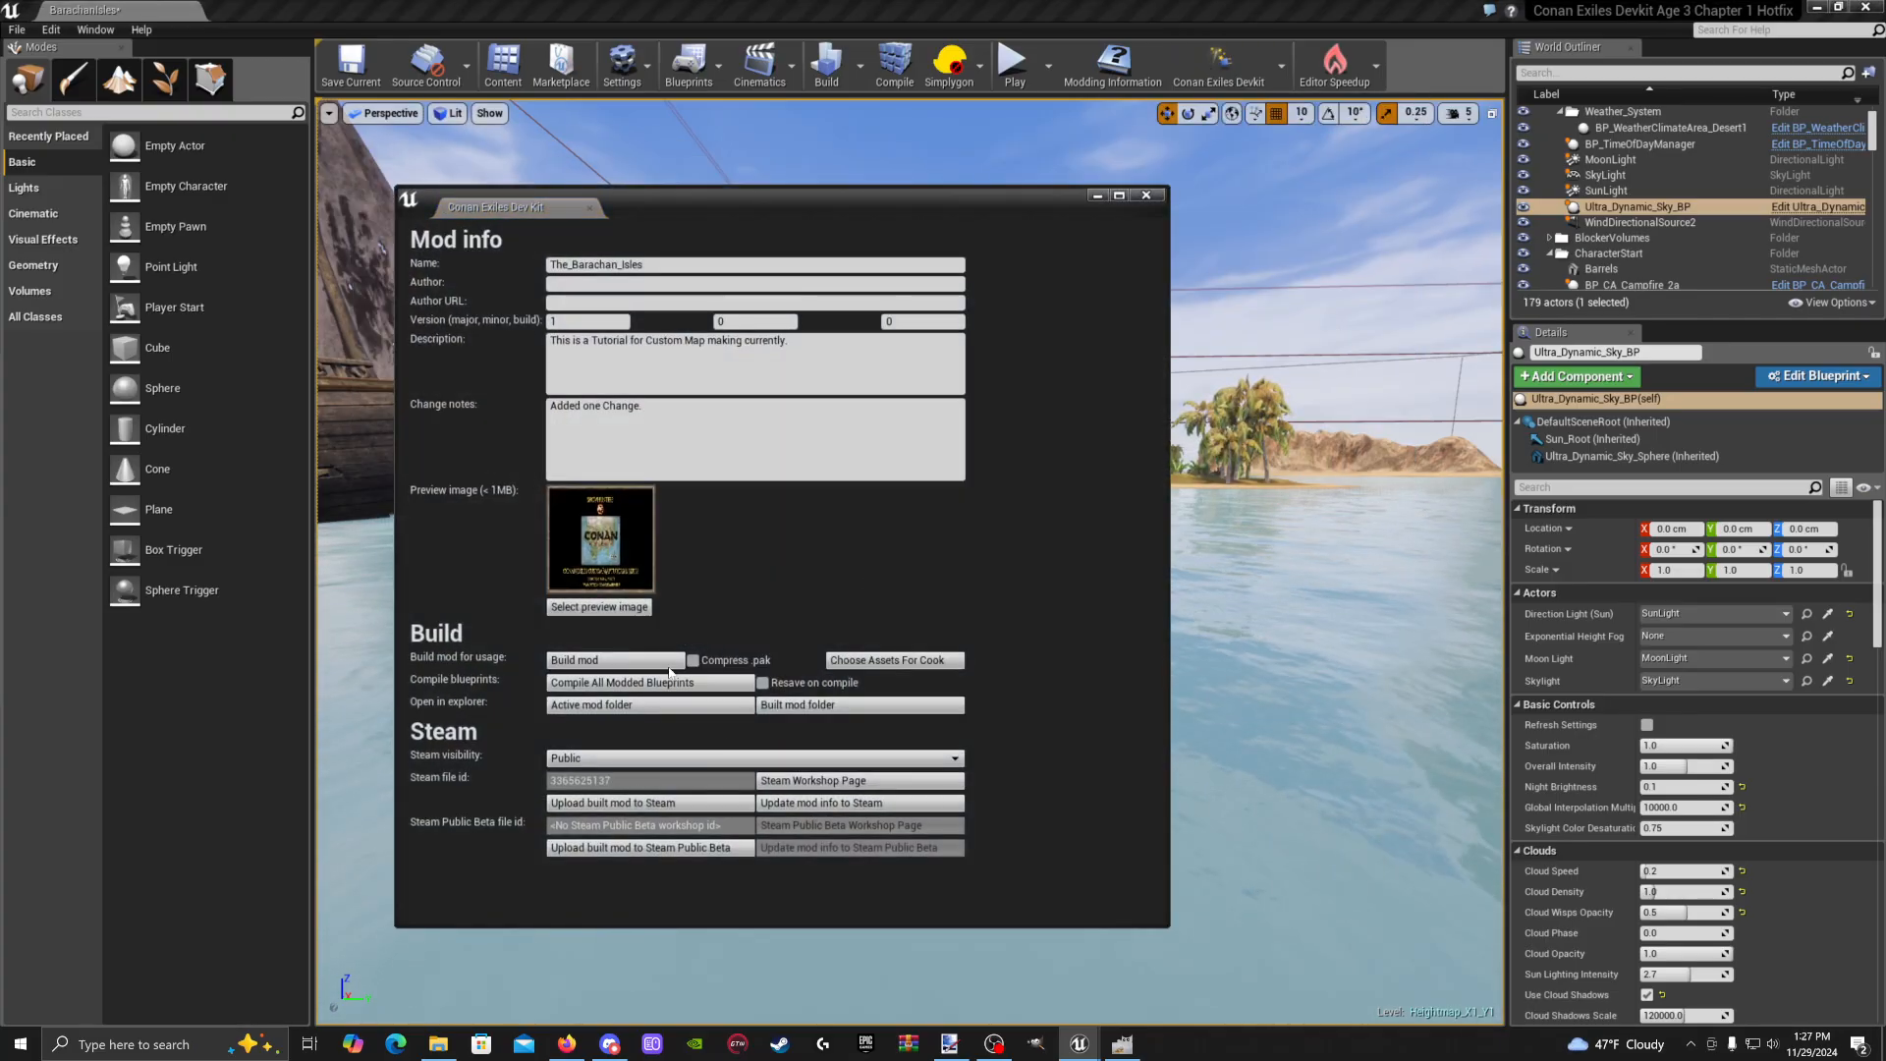
{"action": "left_click", "coordinate": [1095, 194]}
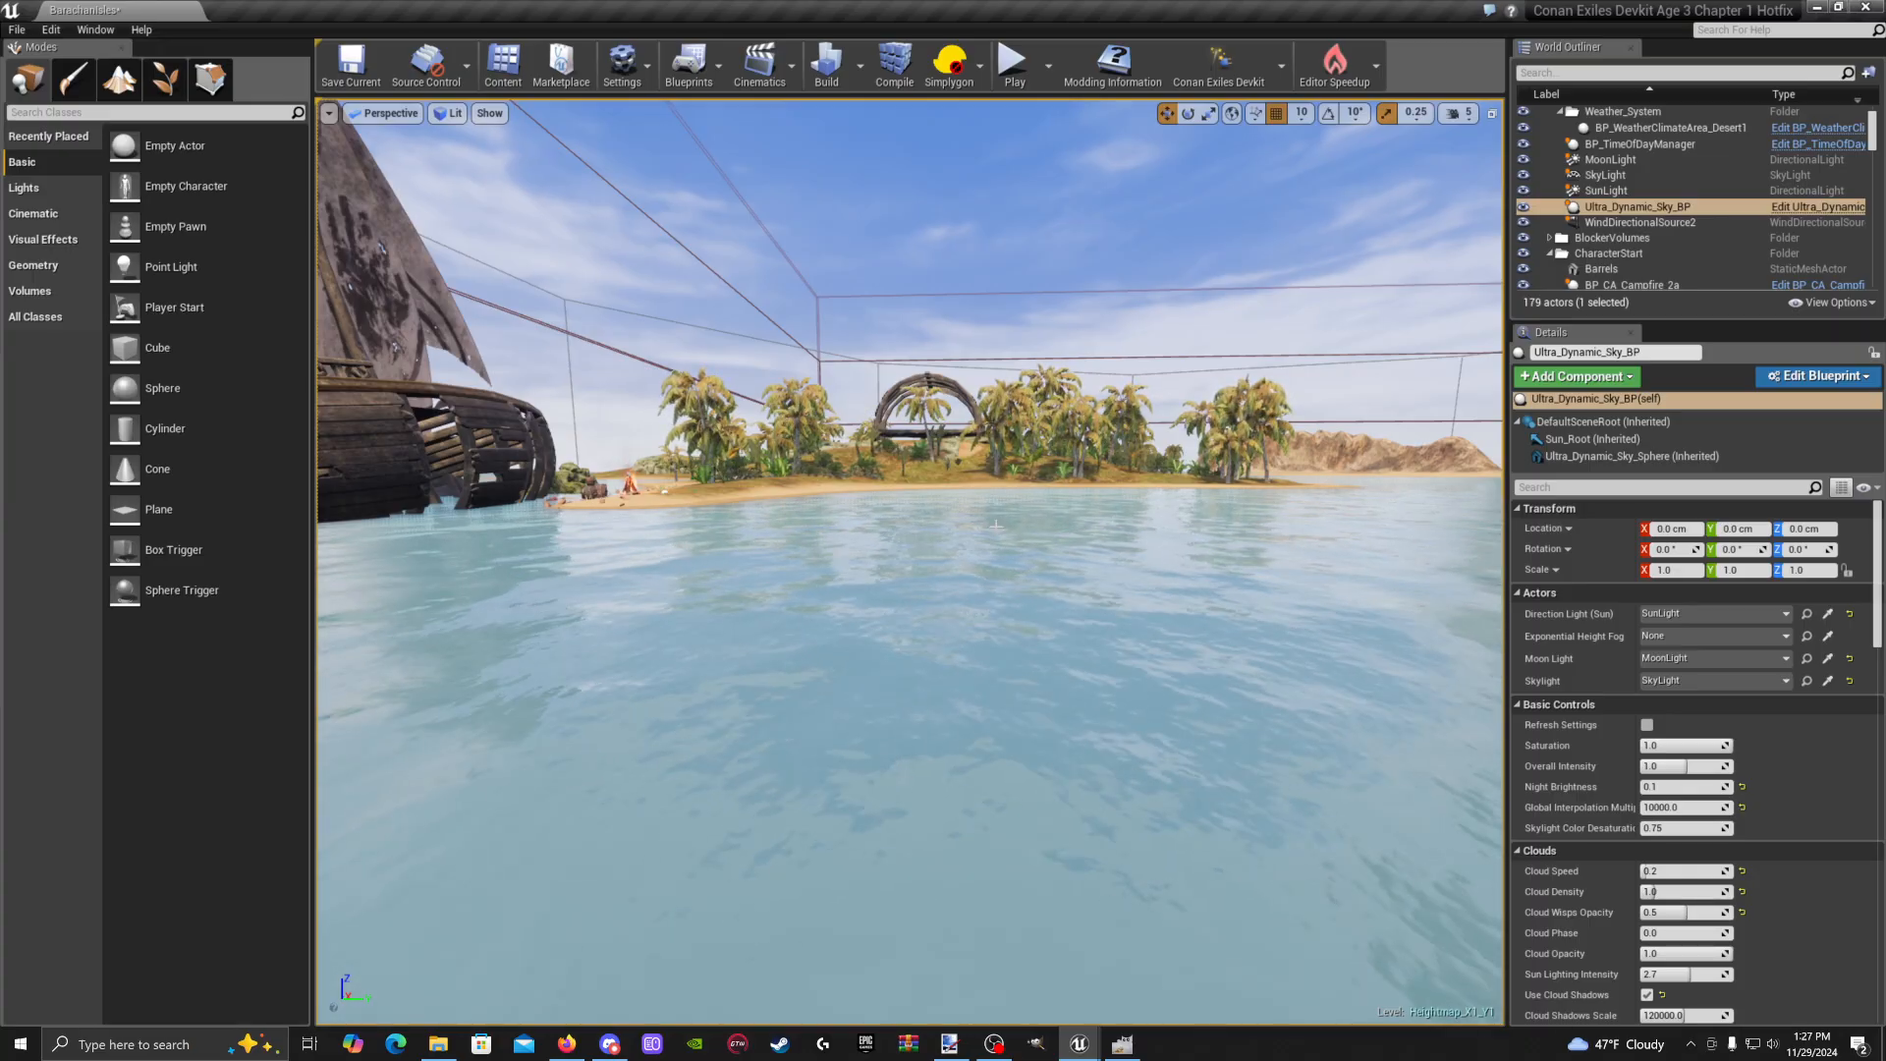
{"action": "mouse_move", "coordinate": [865, 405]}
{"action": "right_mouse_down"}
{"action": "mouse_move", "coordinate": [825, 402]}
{"action": "mouse_move", "coordinate": [841, 403]}
{"action": "right_mouse_up"}
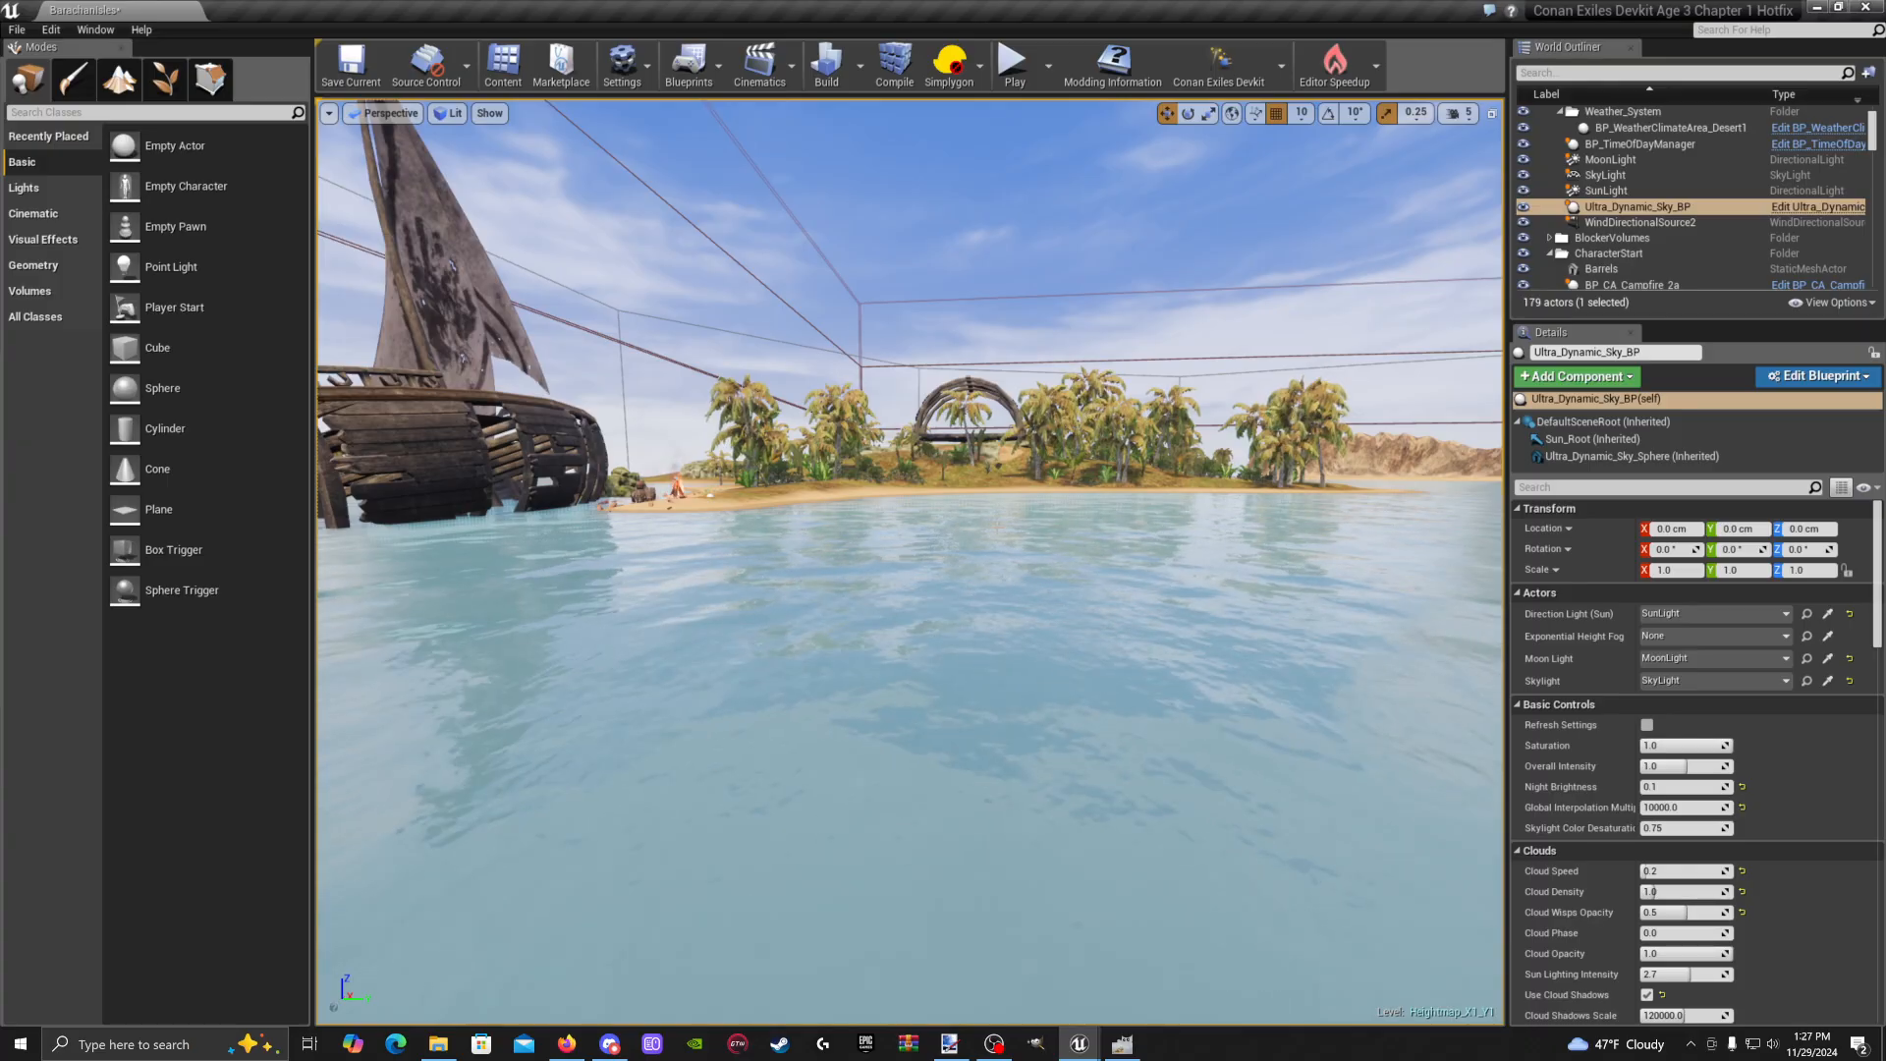
{"action": "right_click_drag", "start_coordinate": [840, 403], "coordinate": [795, 403]}
{"action": "key", "text": "w"}
{"action": "mouse_move", "coordinate": [900, 669]}
{"action": "right_mouse_down"}
{"action": "mouse_move", "coordinate": [894, 695]}
{"action": "mouse_move", "coordinate": [929, 672]}
{"action": "mouse_move", "coordinate": [811, 658]}
{"action": "mouse_move", "coordinate": [907, 645]}
{"action": "right_mouse_up"}
{"action": "key", "text": "w"}
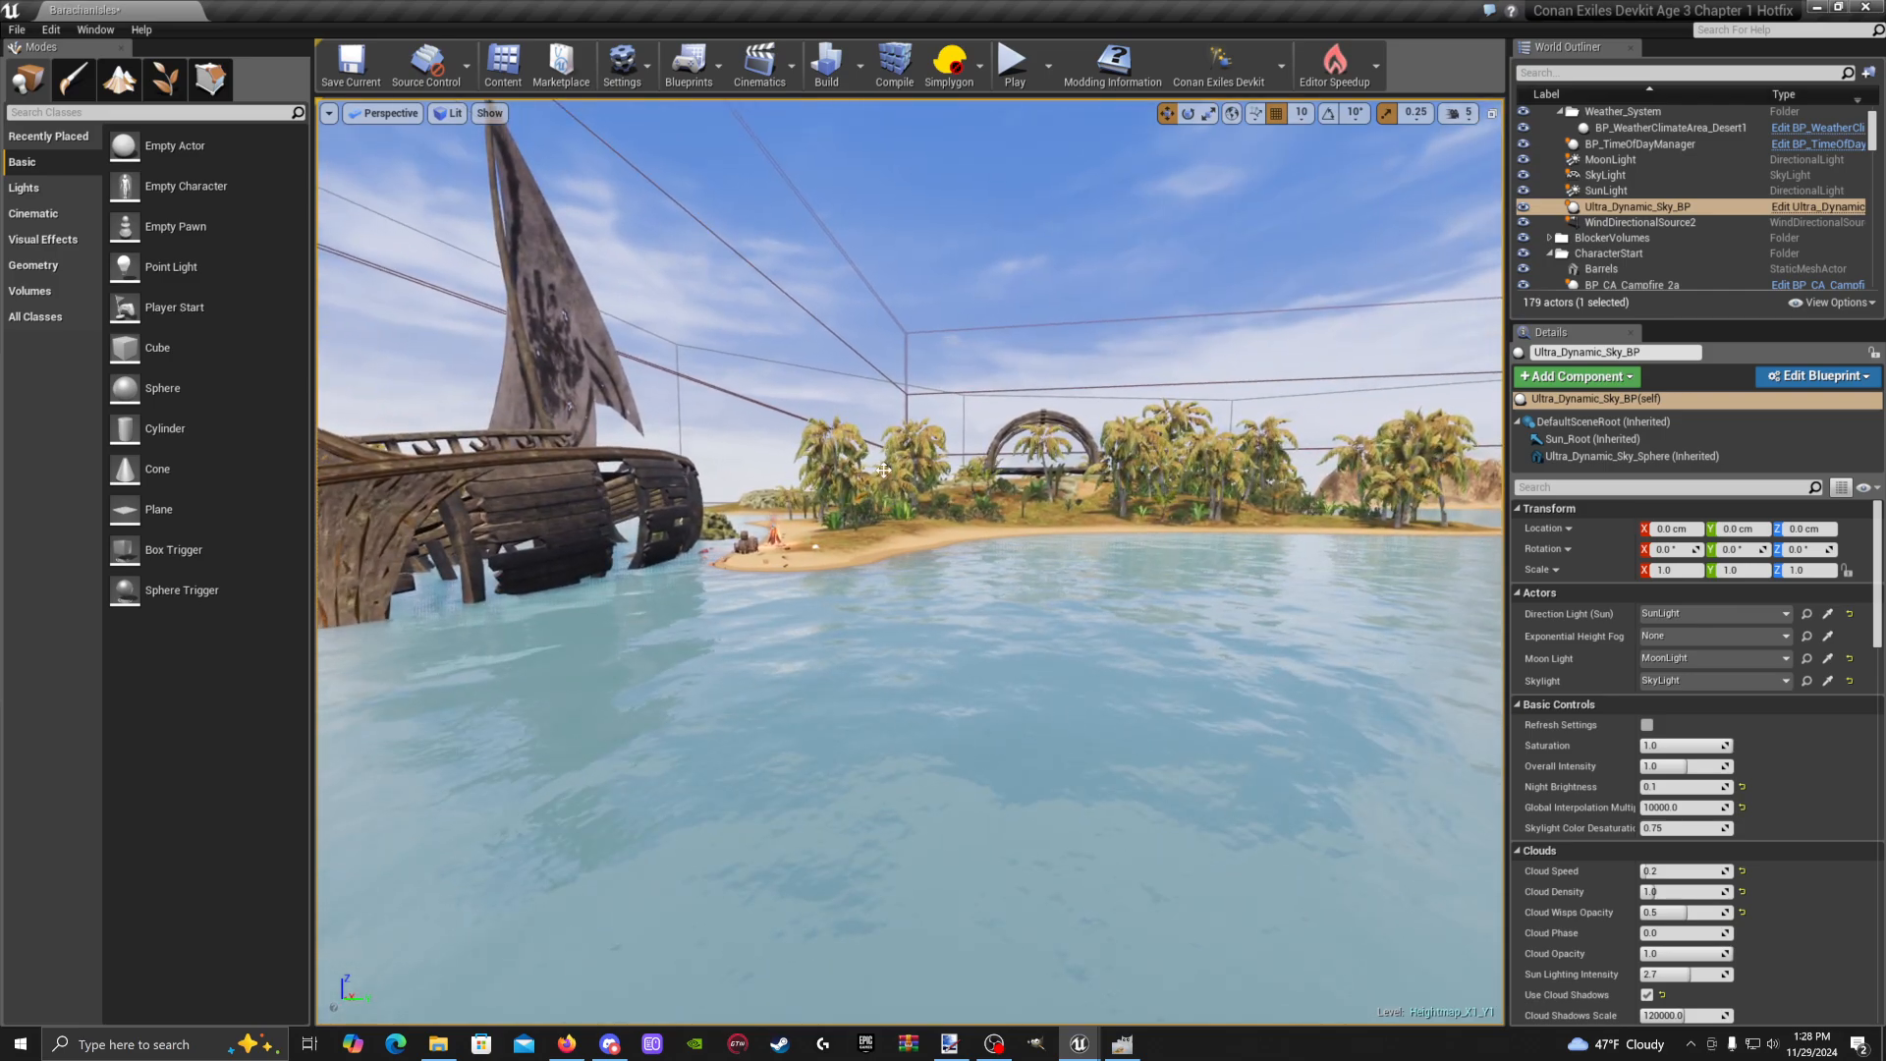
{"action": "left_click", "coordinate": [504, 65]}
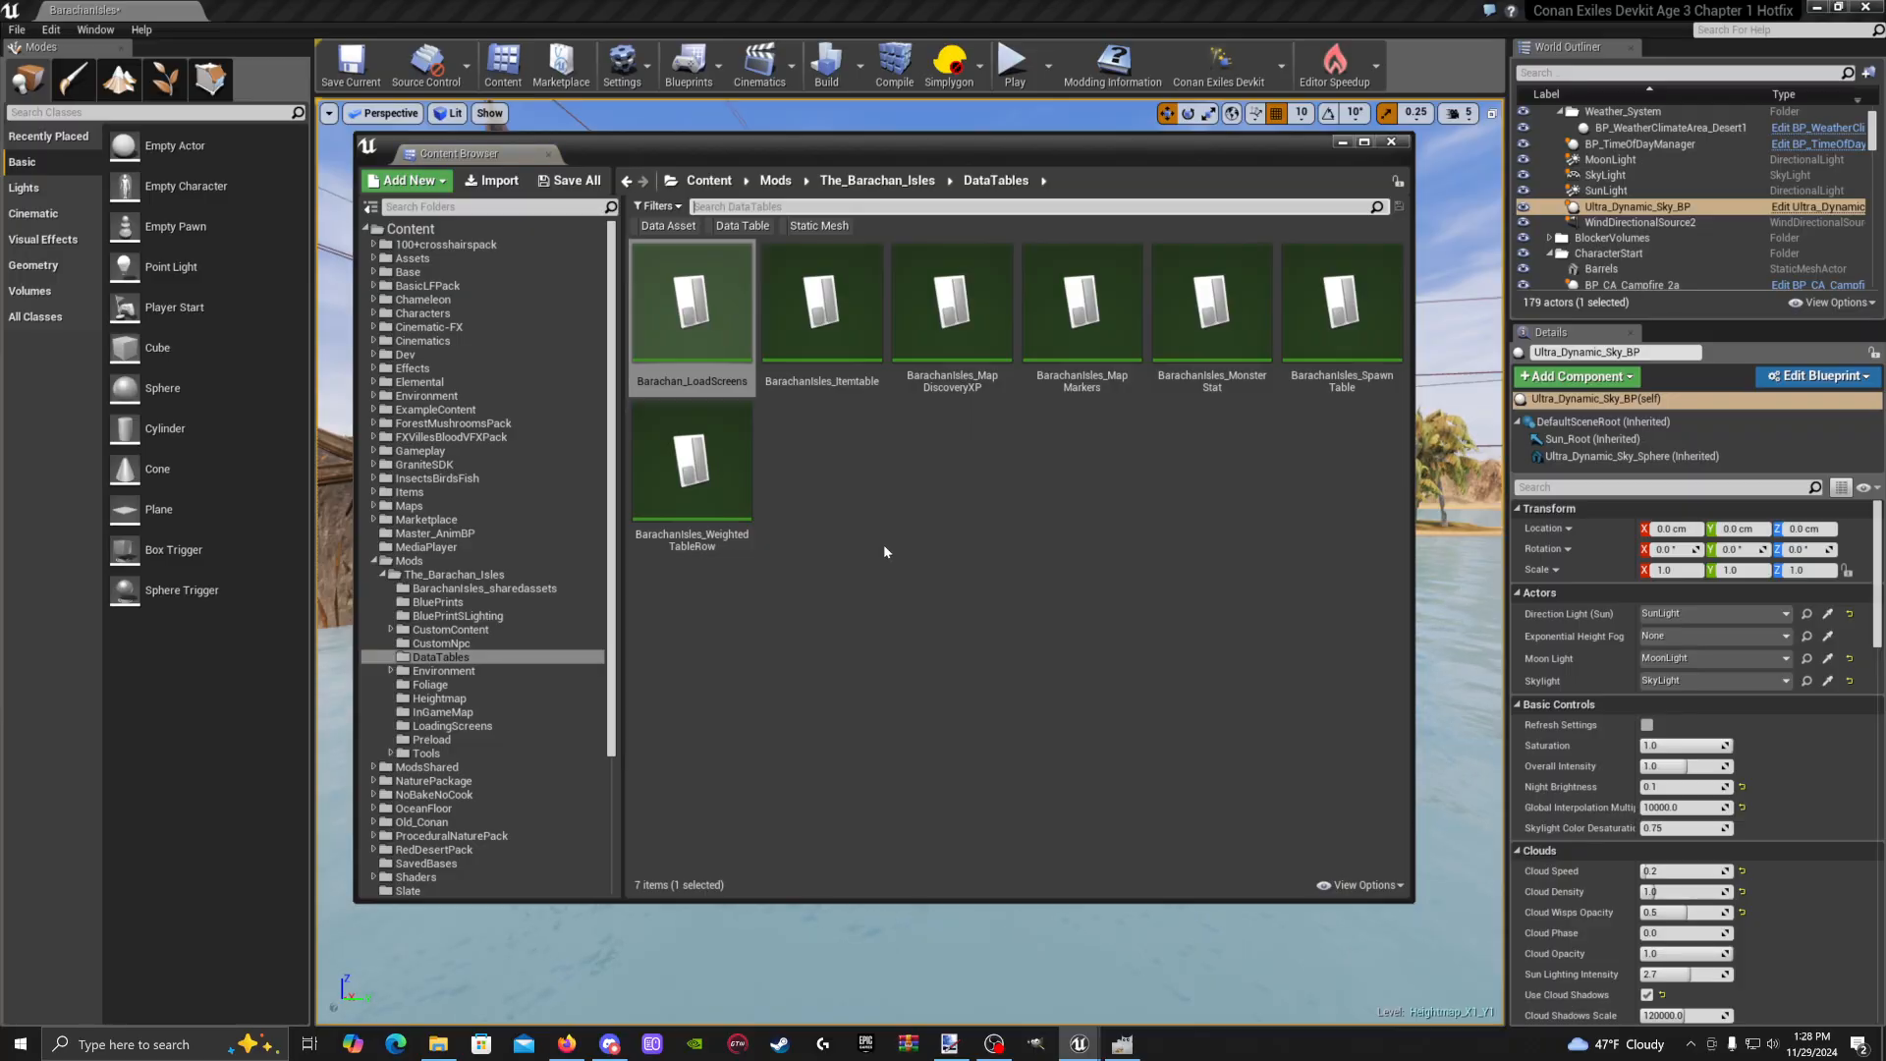
Create a new data table using the Hints Structure row type
{"action": "right_click", "coordinate": [866, 462]}
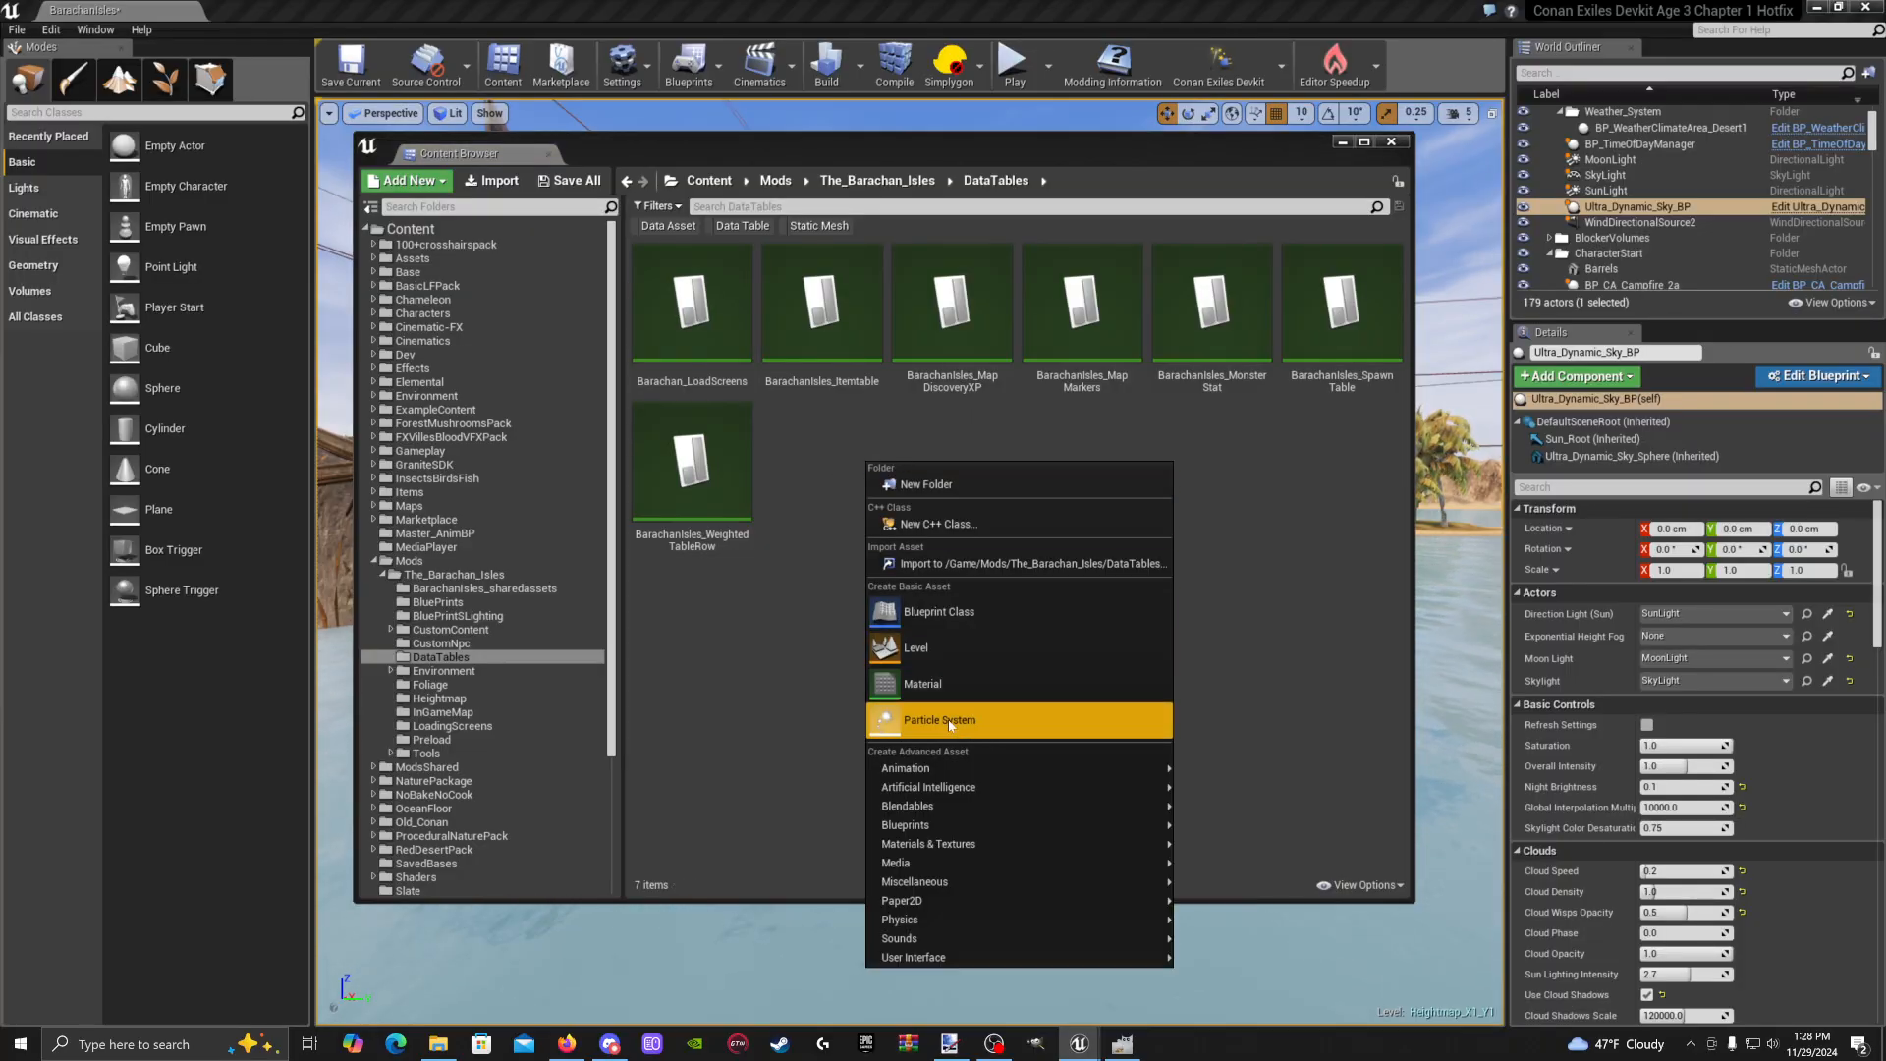
{"action": "mouse_move", "coordinate": [915, 881]}
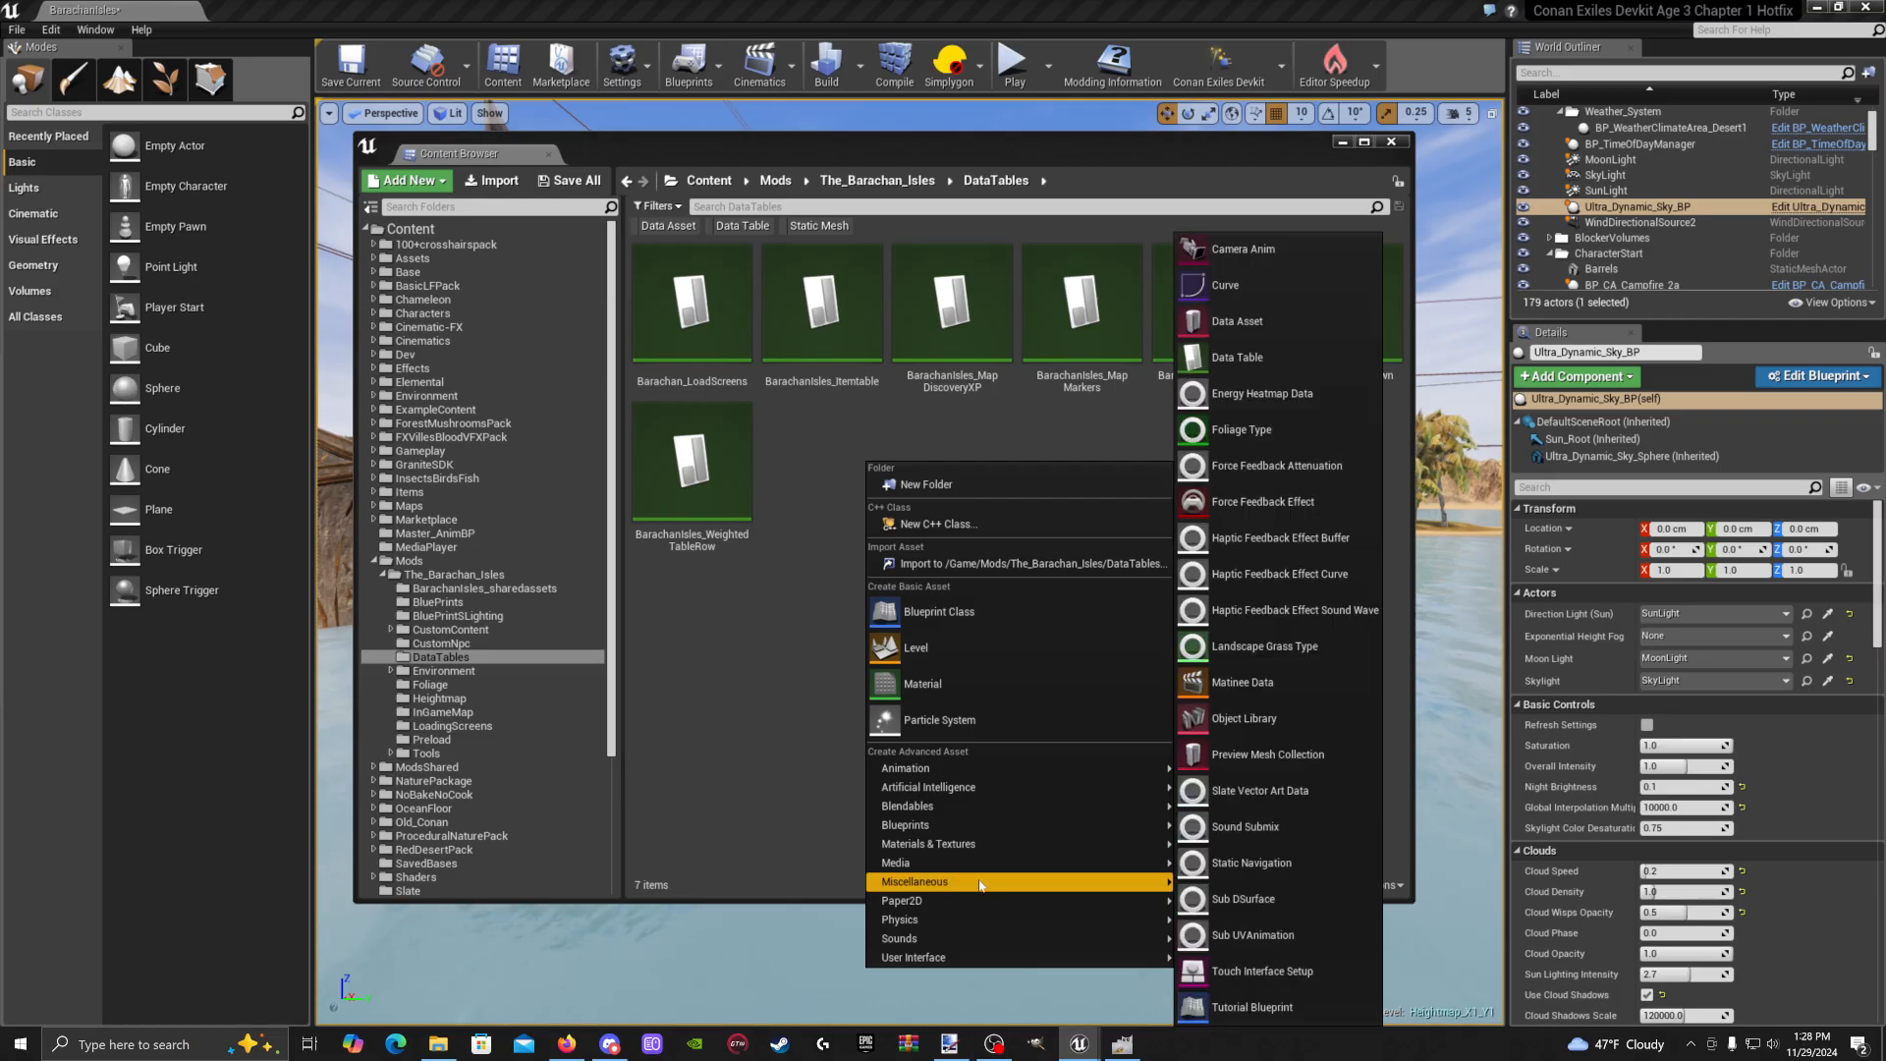
{"action": "left_click", "coordinate": [1243, 363]}
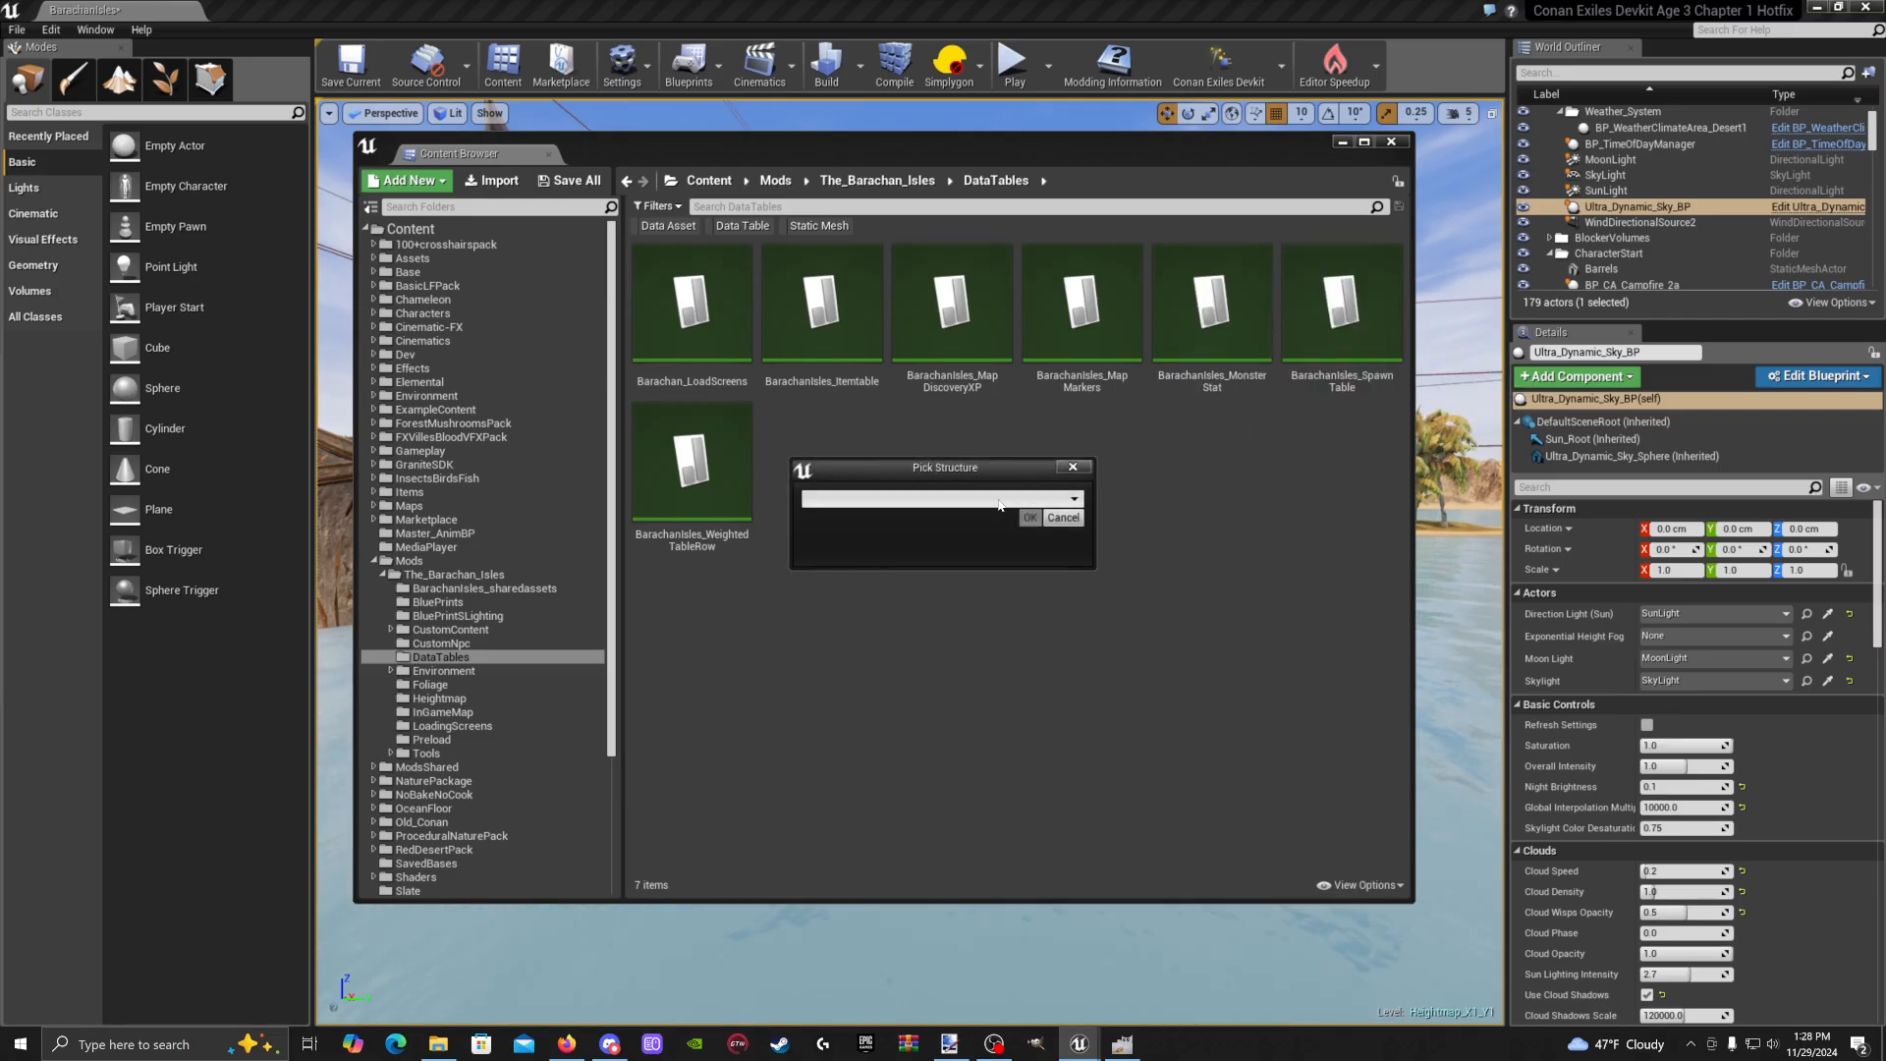
{"action": "left_click", "coordinate": [1012, 499]}
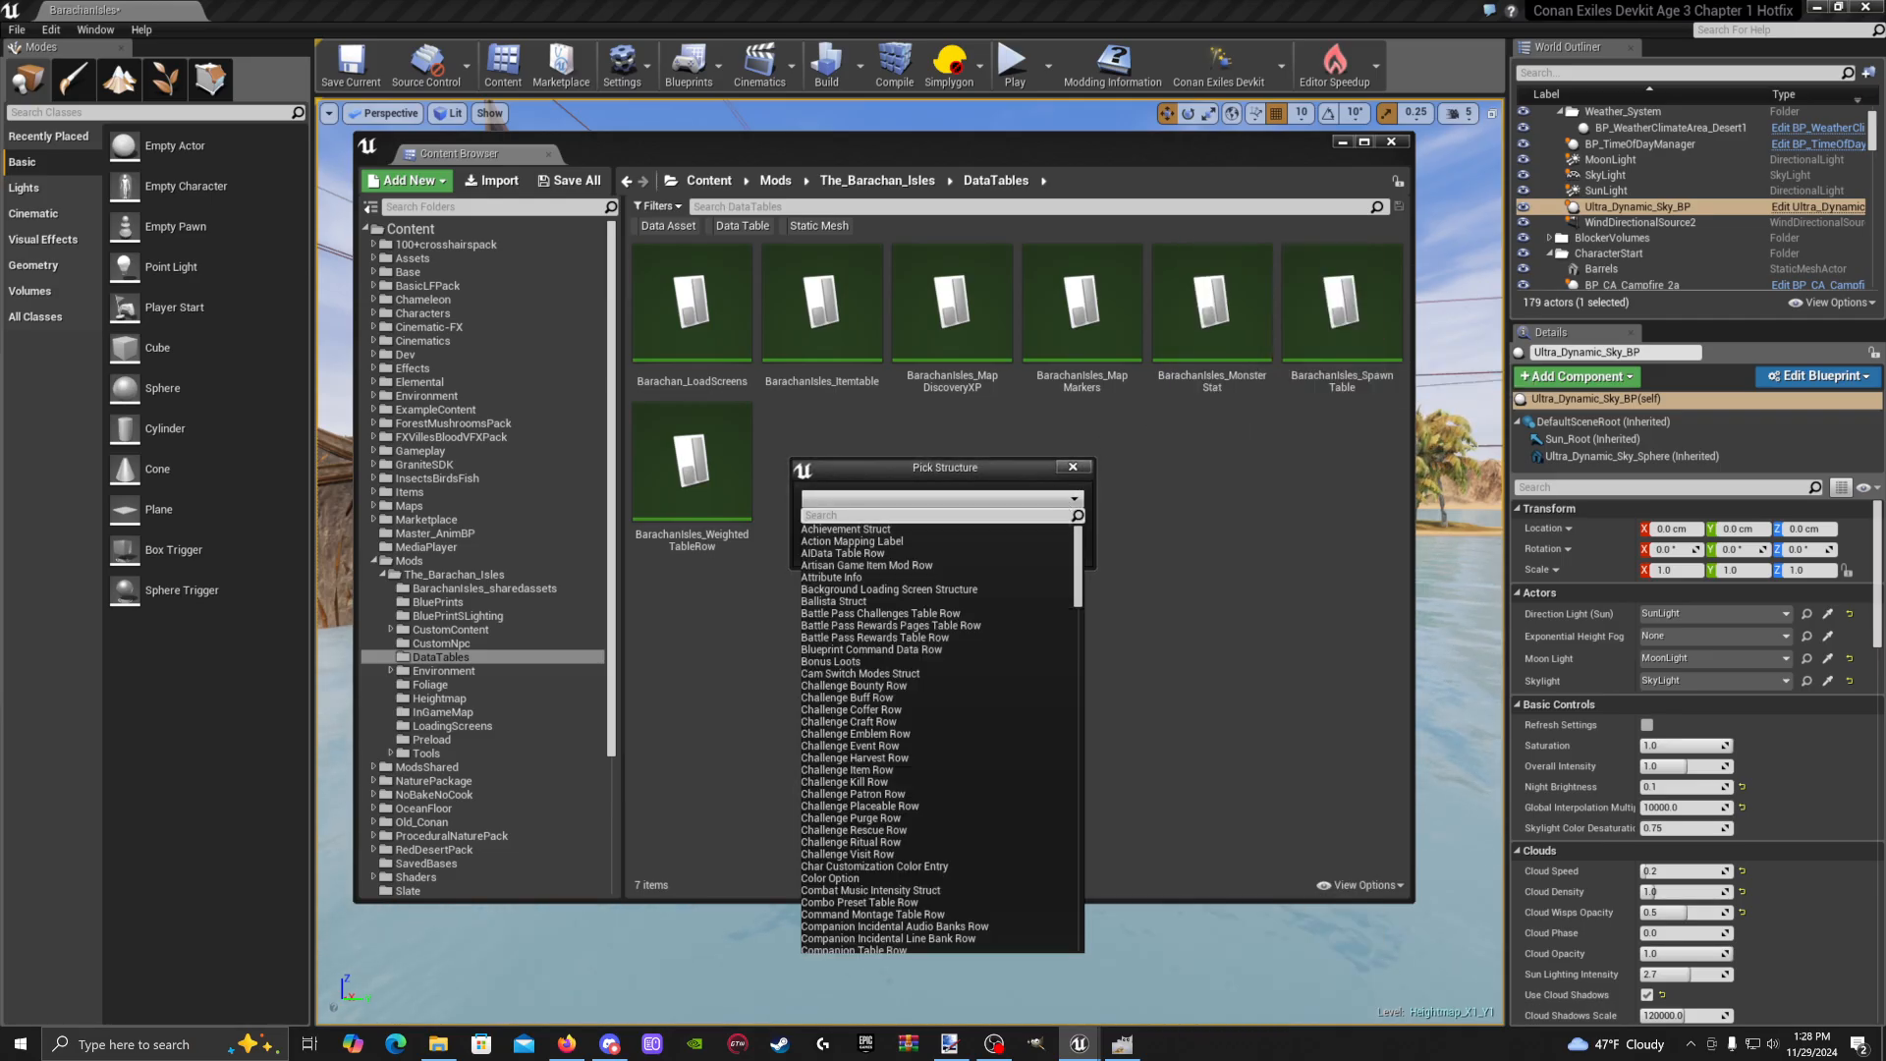
{"action": "type", "text": "hint"}
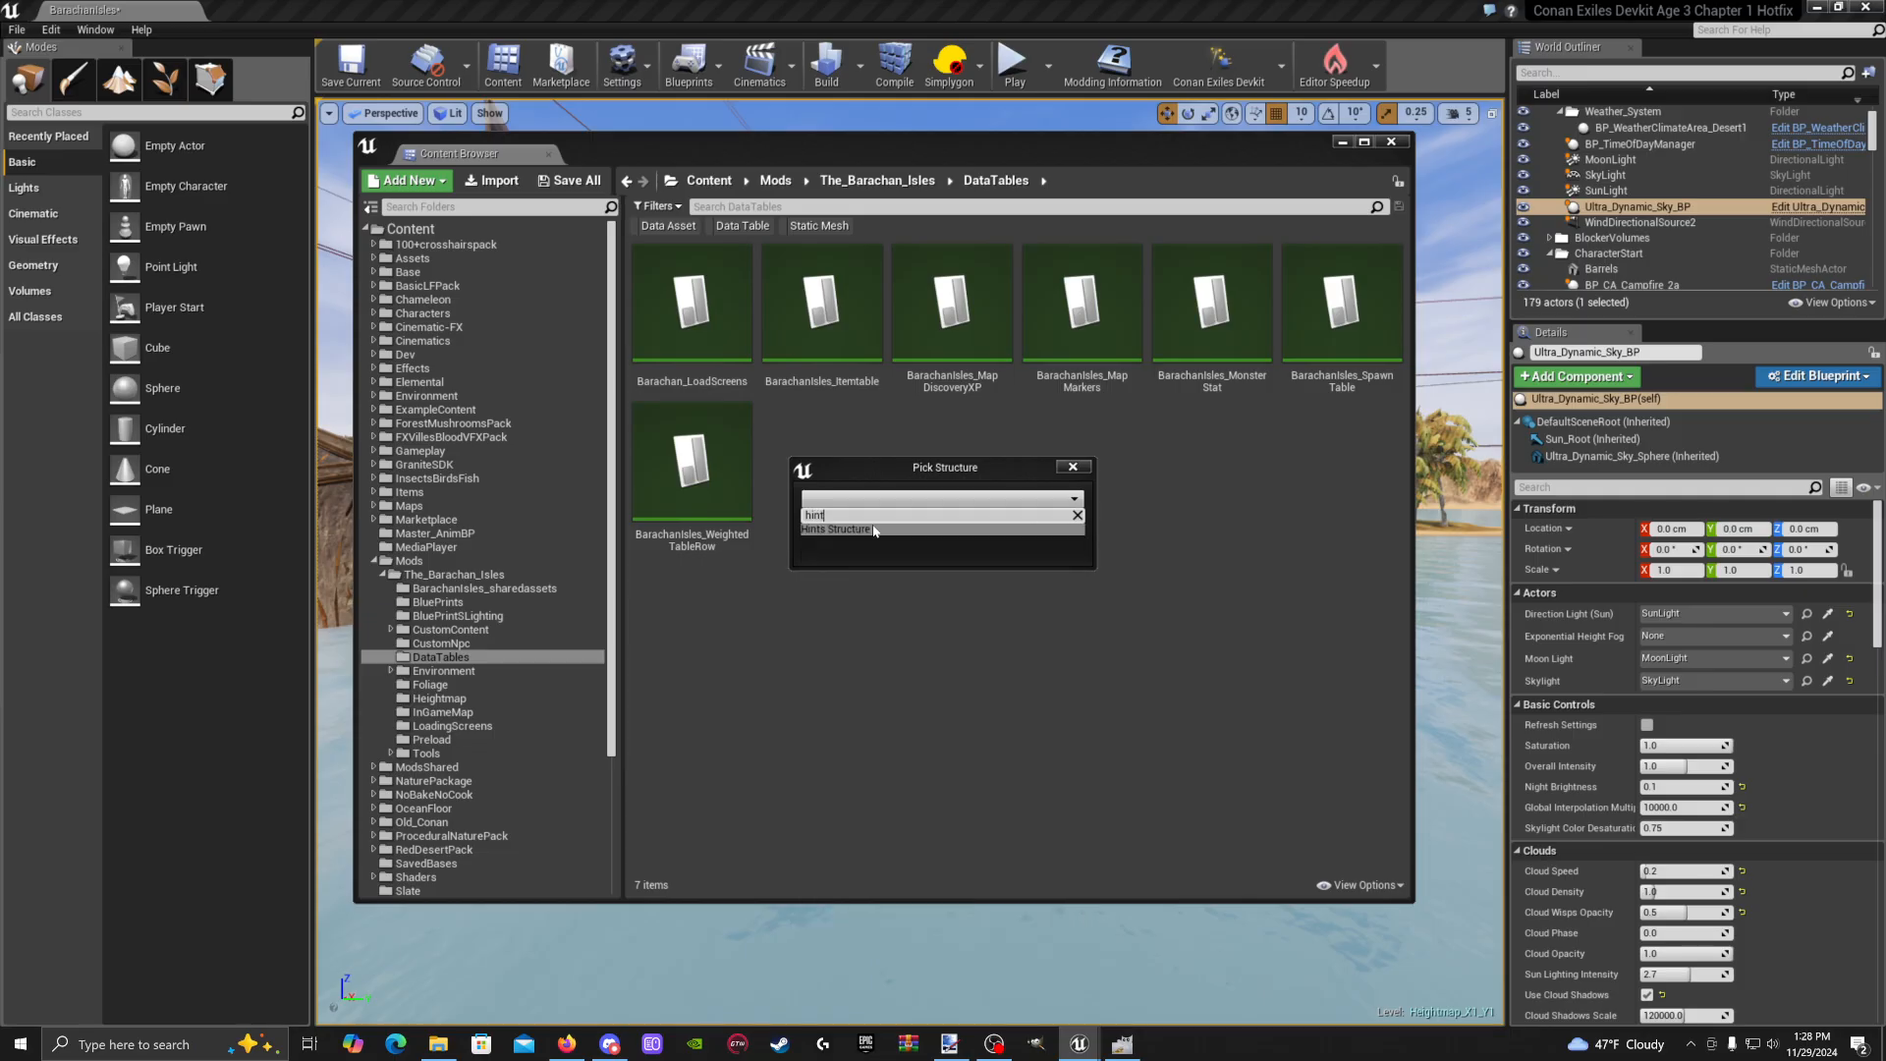
{"action": "left_click", "coordinate": [873, 529]}
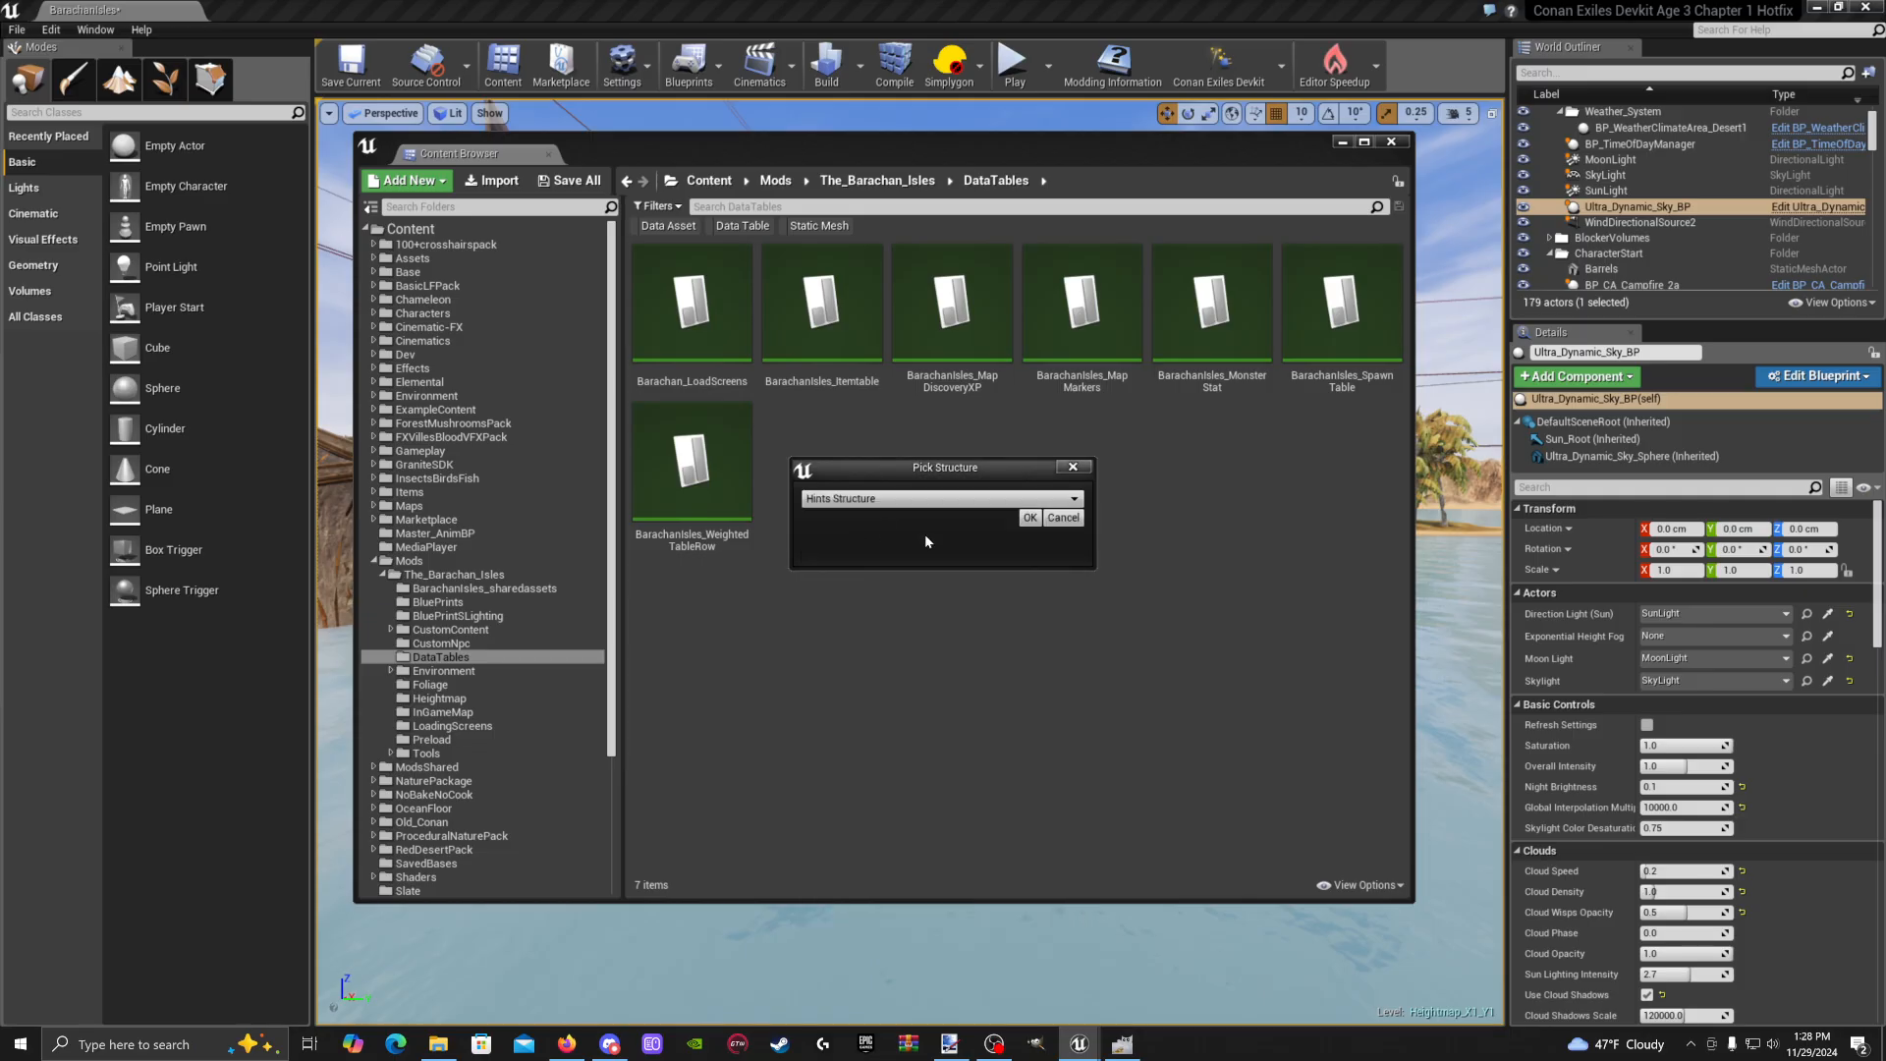
{"action": "left_click", "coordinate": [1029, 517]}
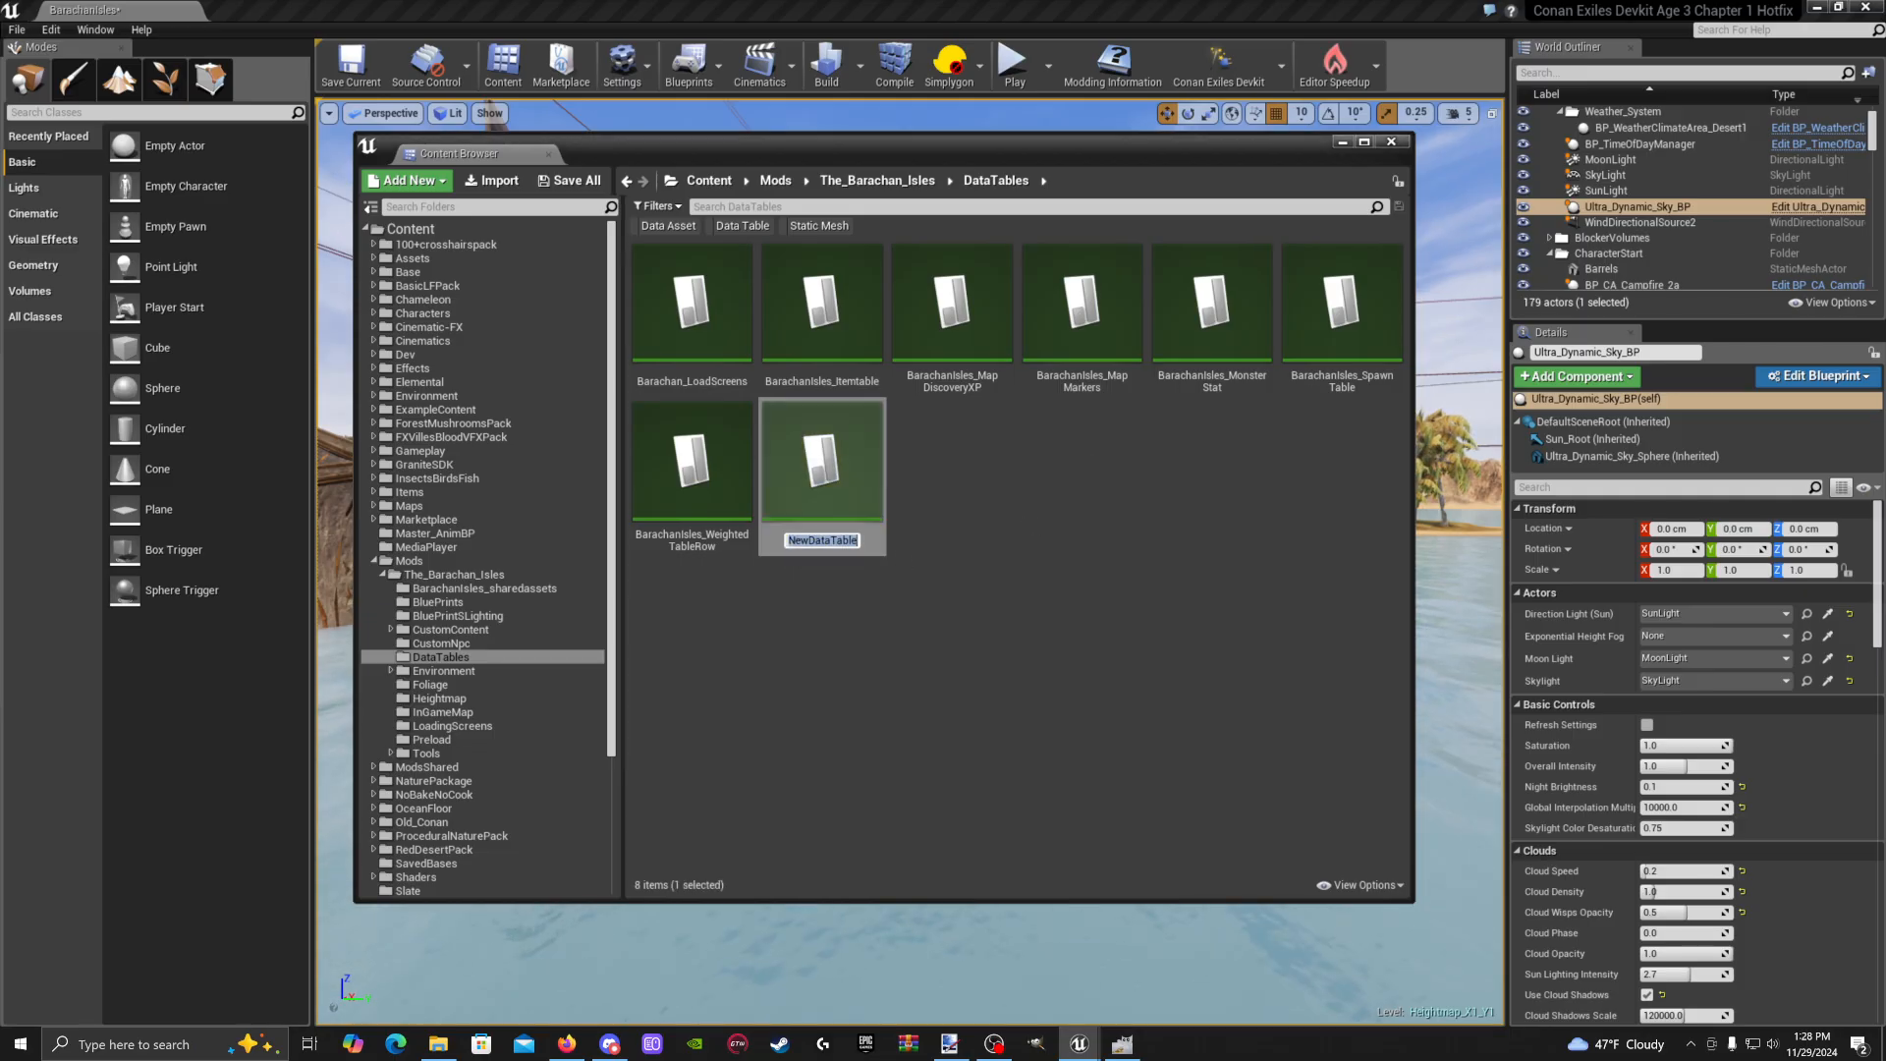
Name the new data table BarachanIsles_hints
{"action": "key", "text": "BackSpace"}
{"action": "type", "text": "B"}
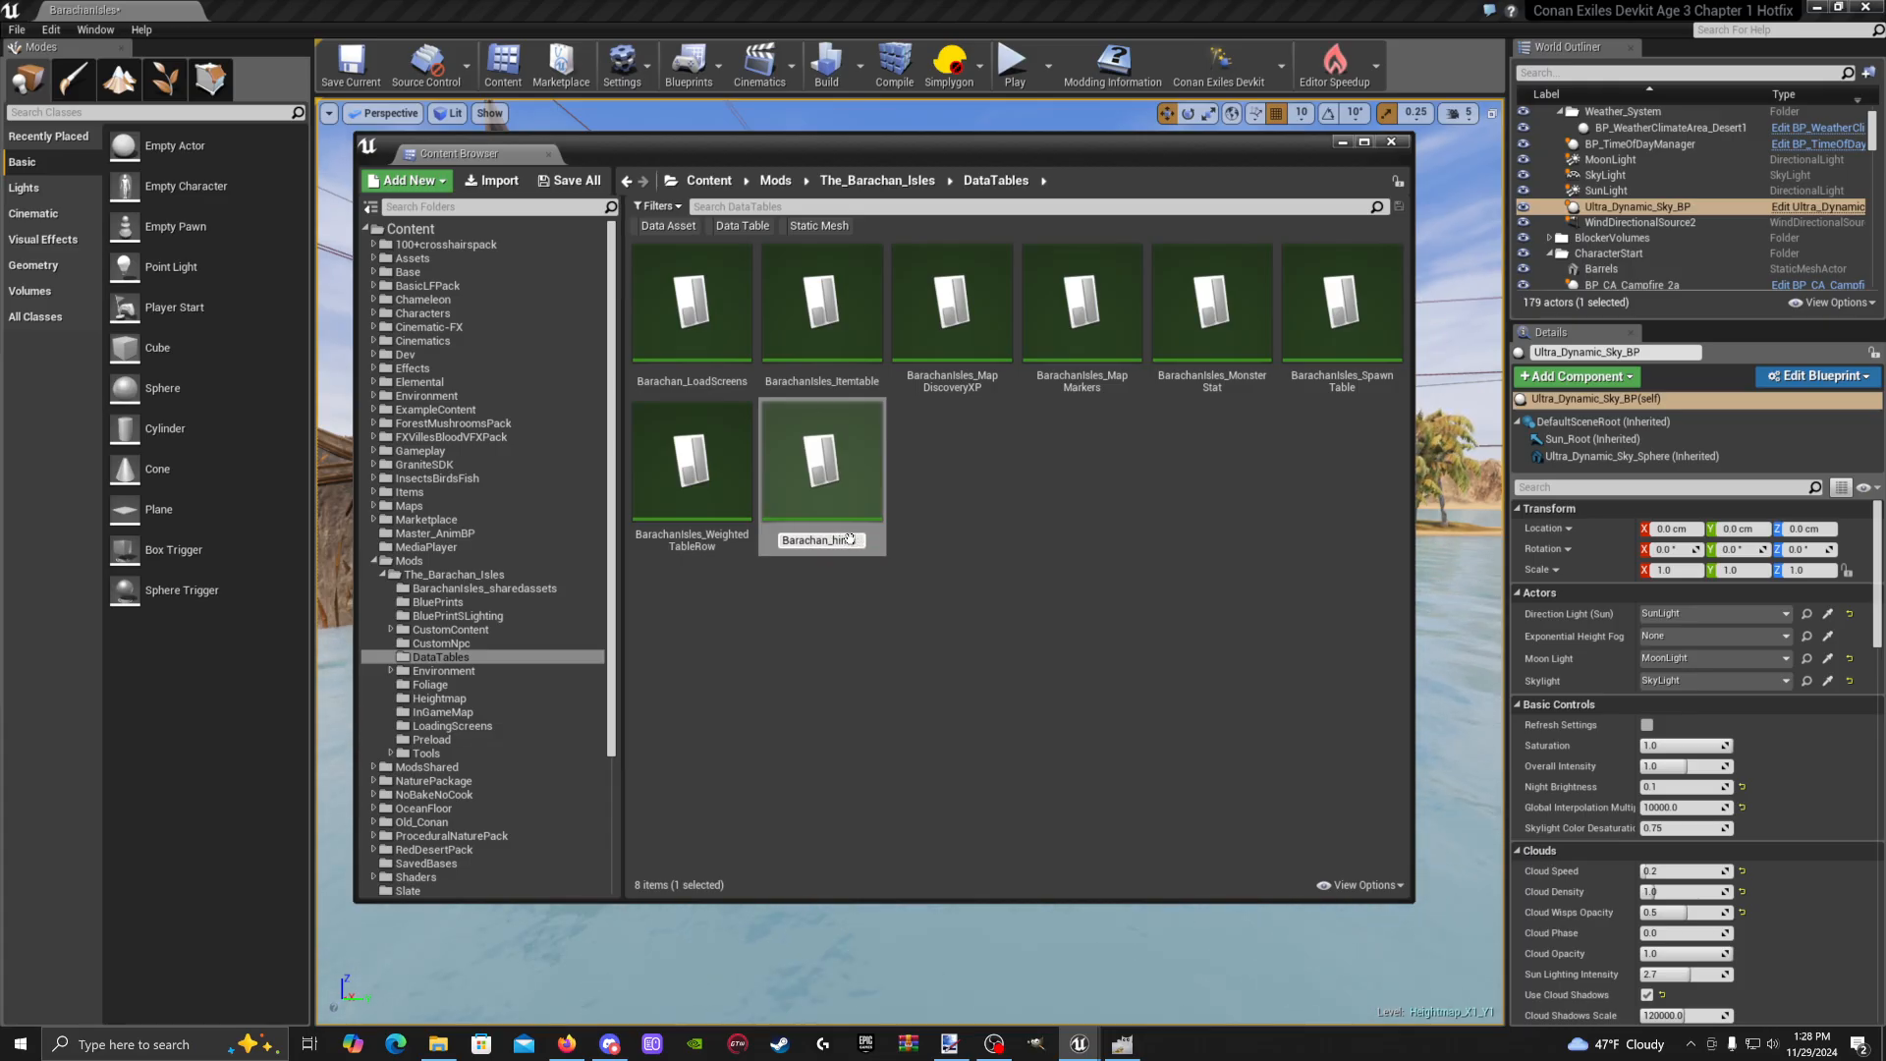
{"action": "type", "text": "arachan_hi"}
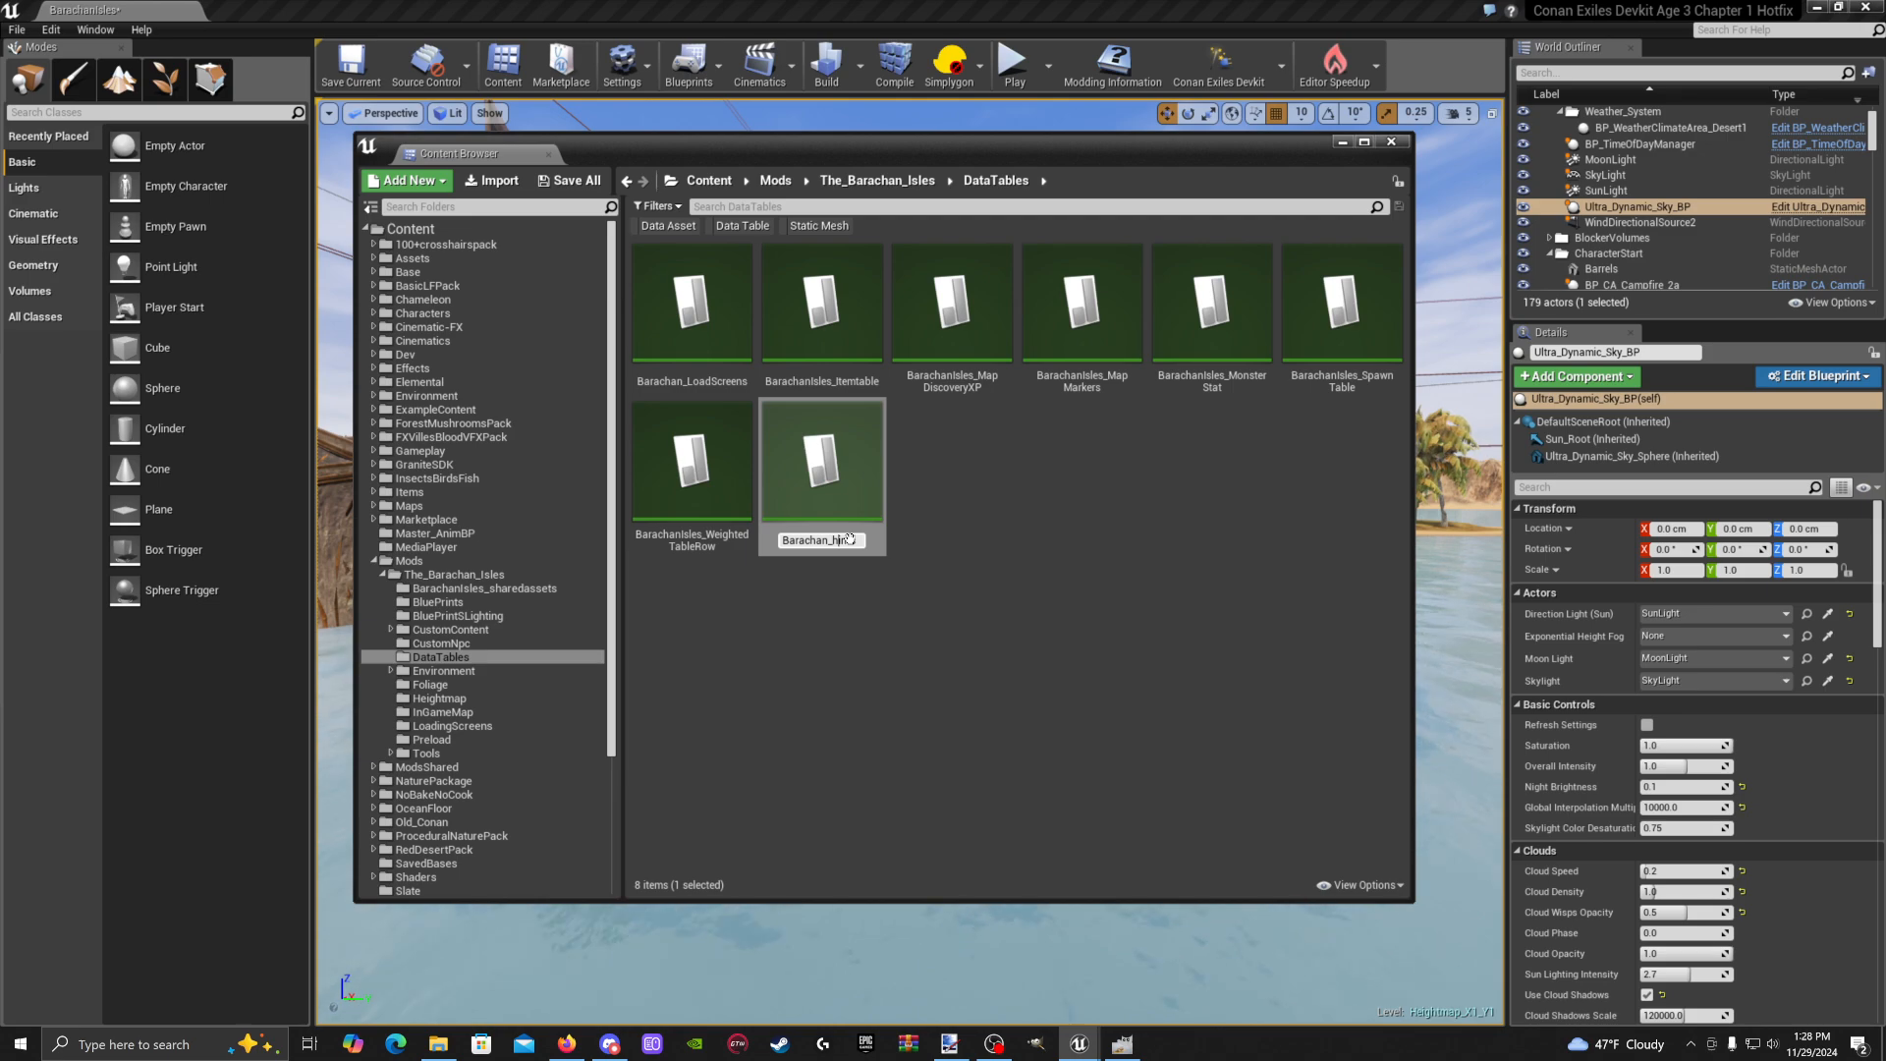
{"action": "type", "text": "nts"}
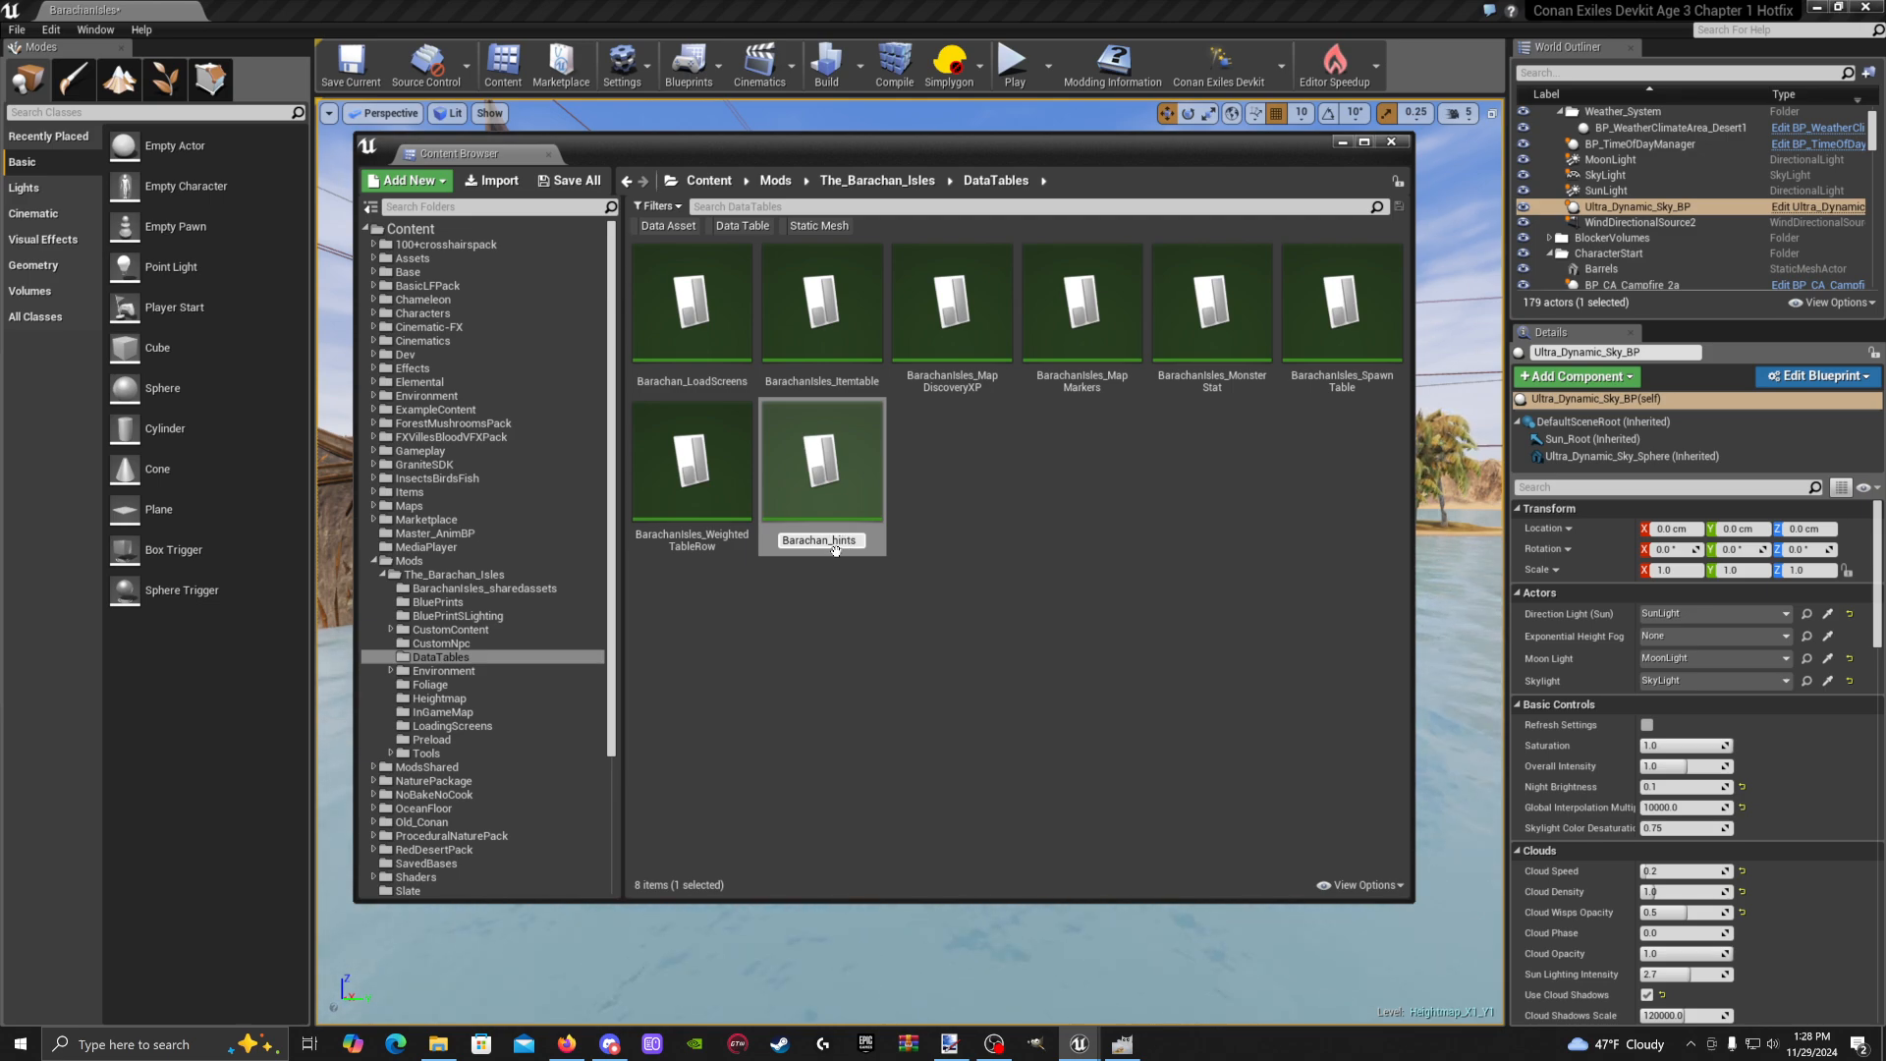
{"action": "key", "text": "Left"}
{"action": "key", "text": "Left"}
{"action": "key", "text": "Left"}
{"action": "key", "text": "Left"}
{"action": "key", "text": "Left"}
{"action": "key", "text": "Left"}
{"action": "type", "text": "Isles"}
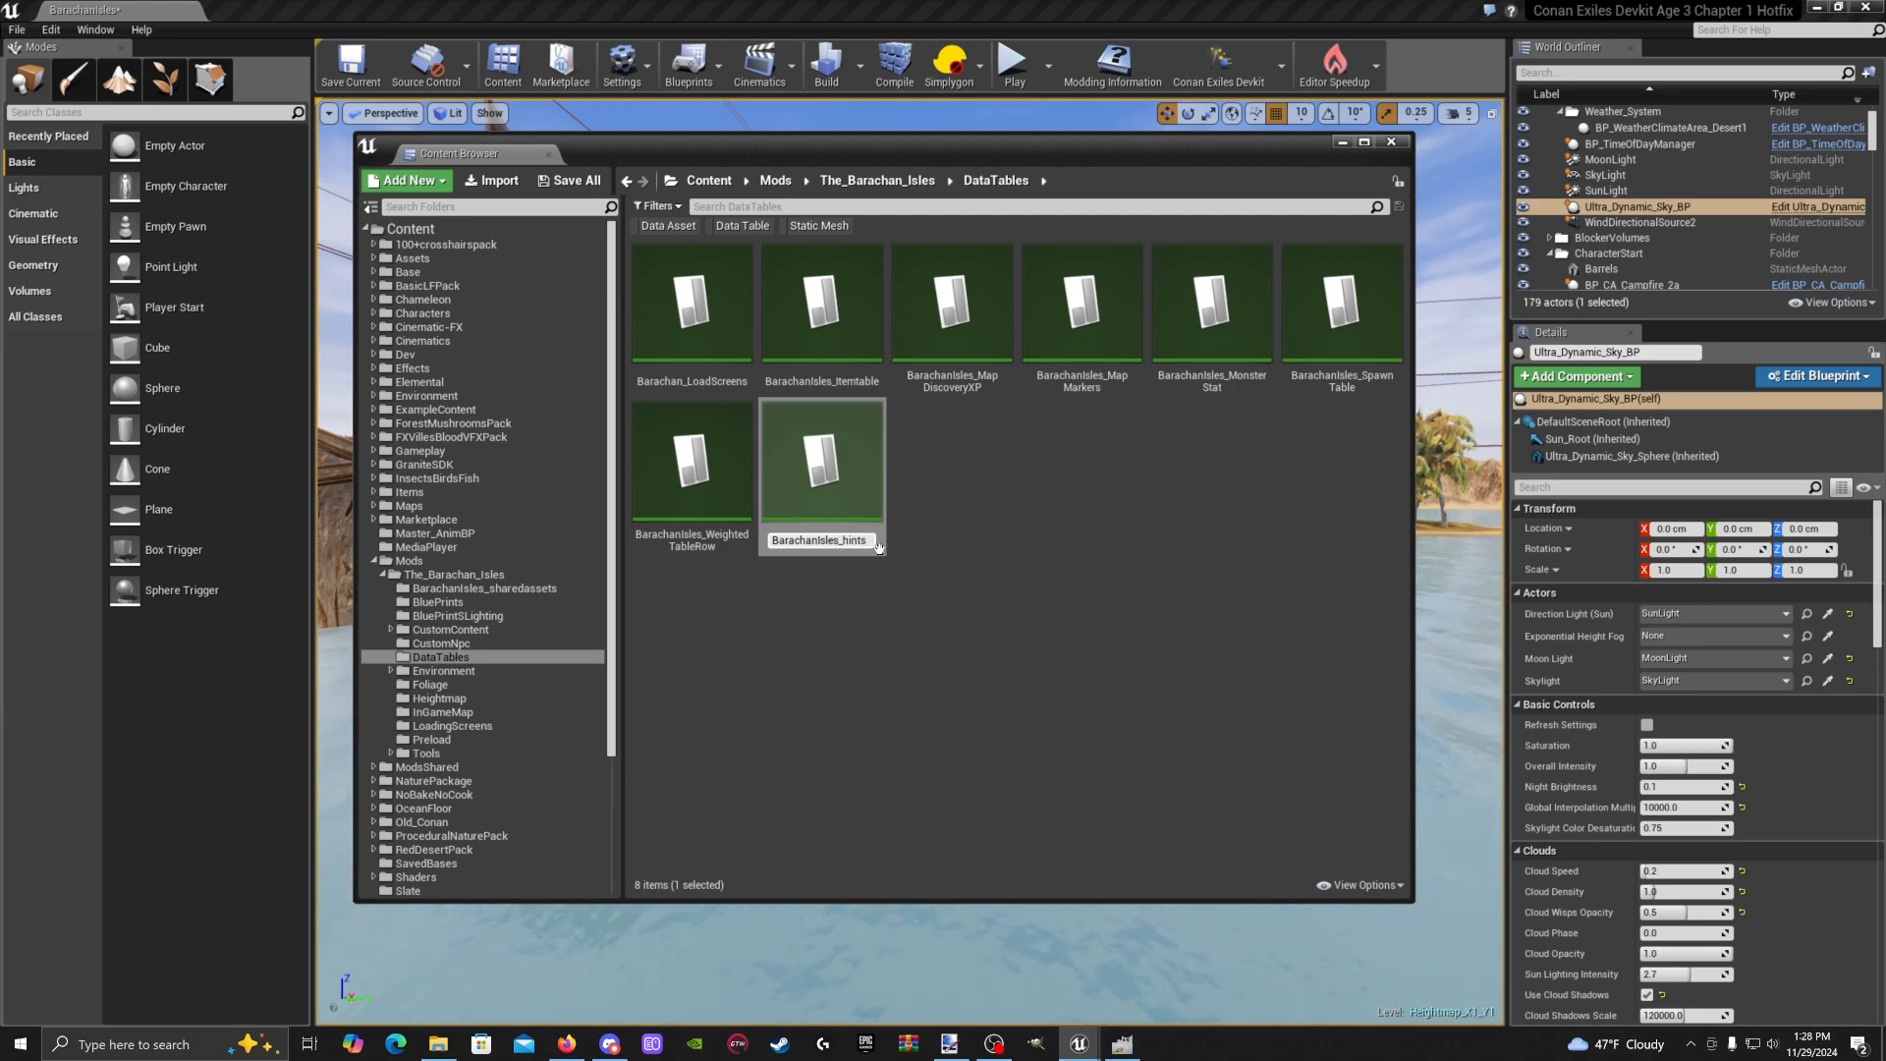
{"action": "key", "text": "Return"}
Open BarachanIsles_hints, add a row named NewRow and save the table
{"action": "double_click", "coordinate": [857, 339]}
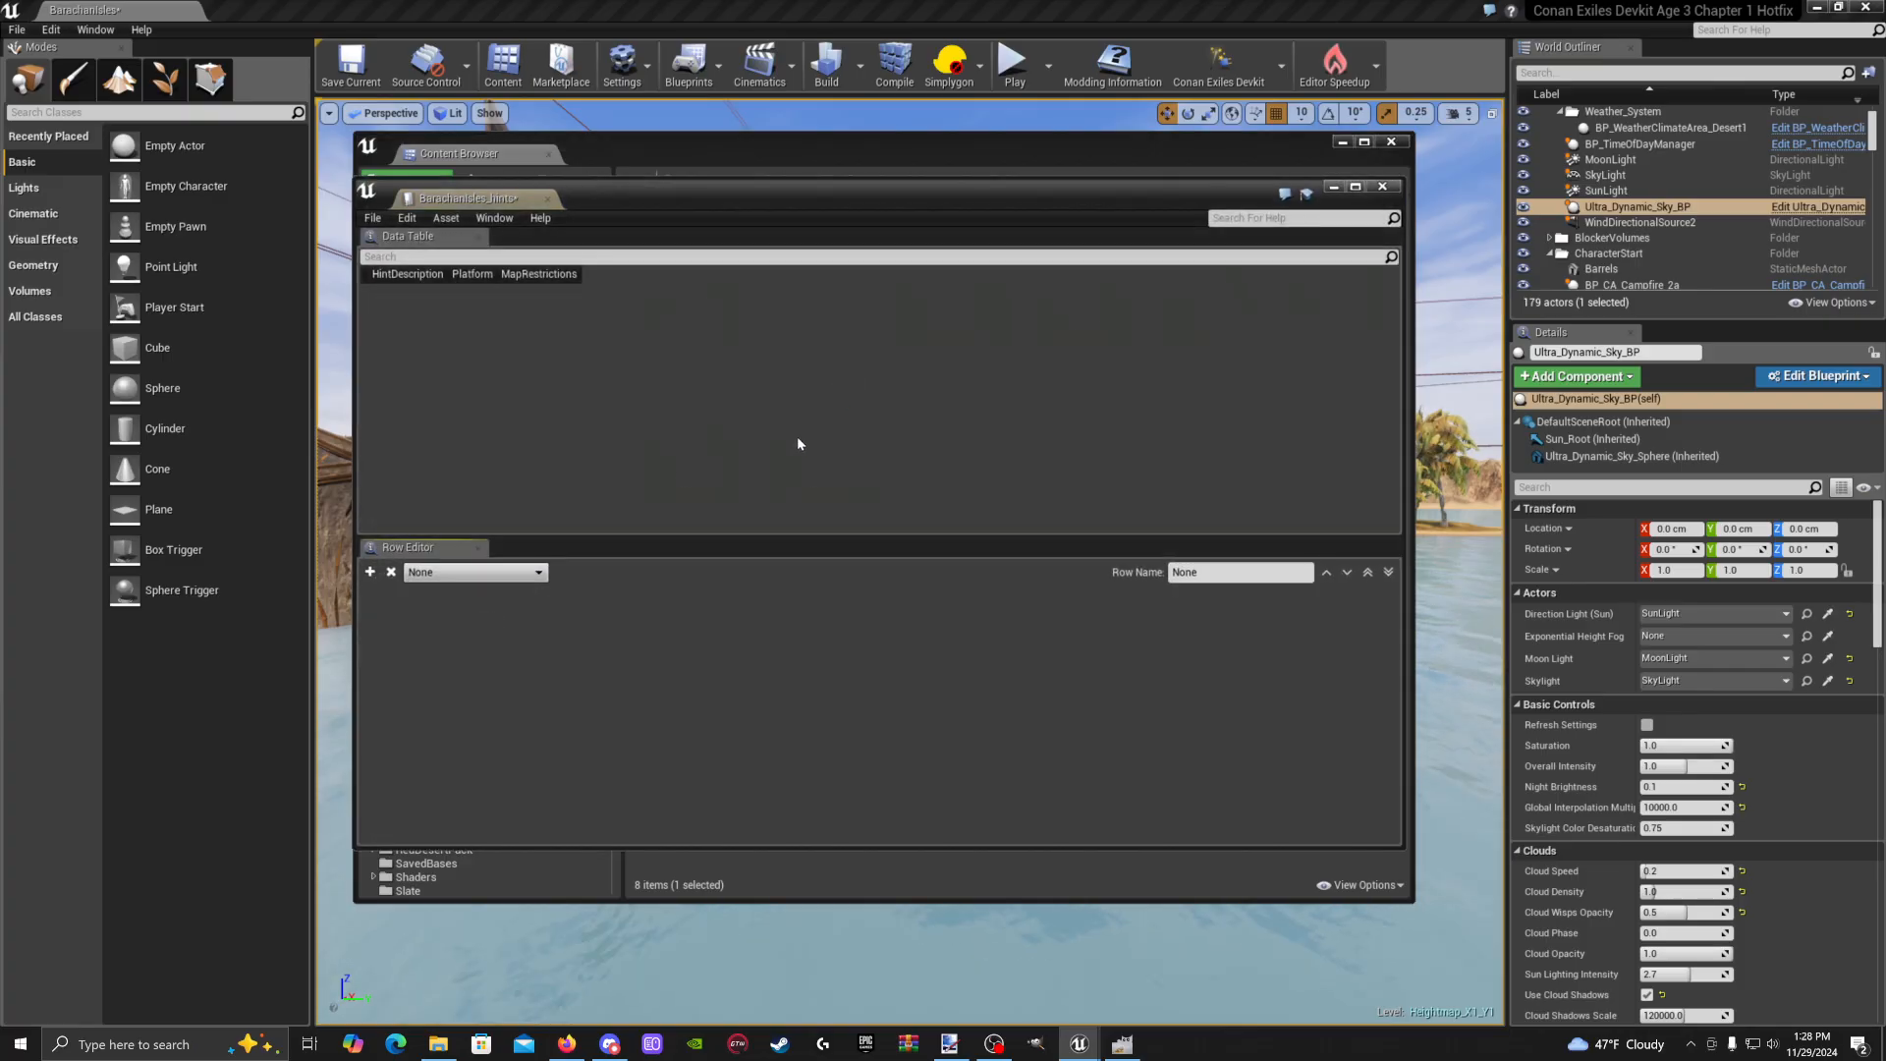
{"action": "left_click", "coordinate": [370, 573]}
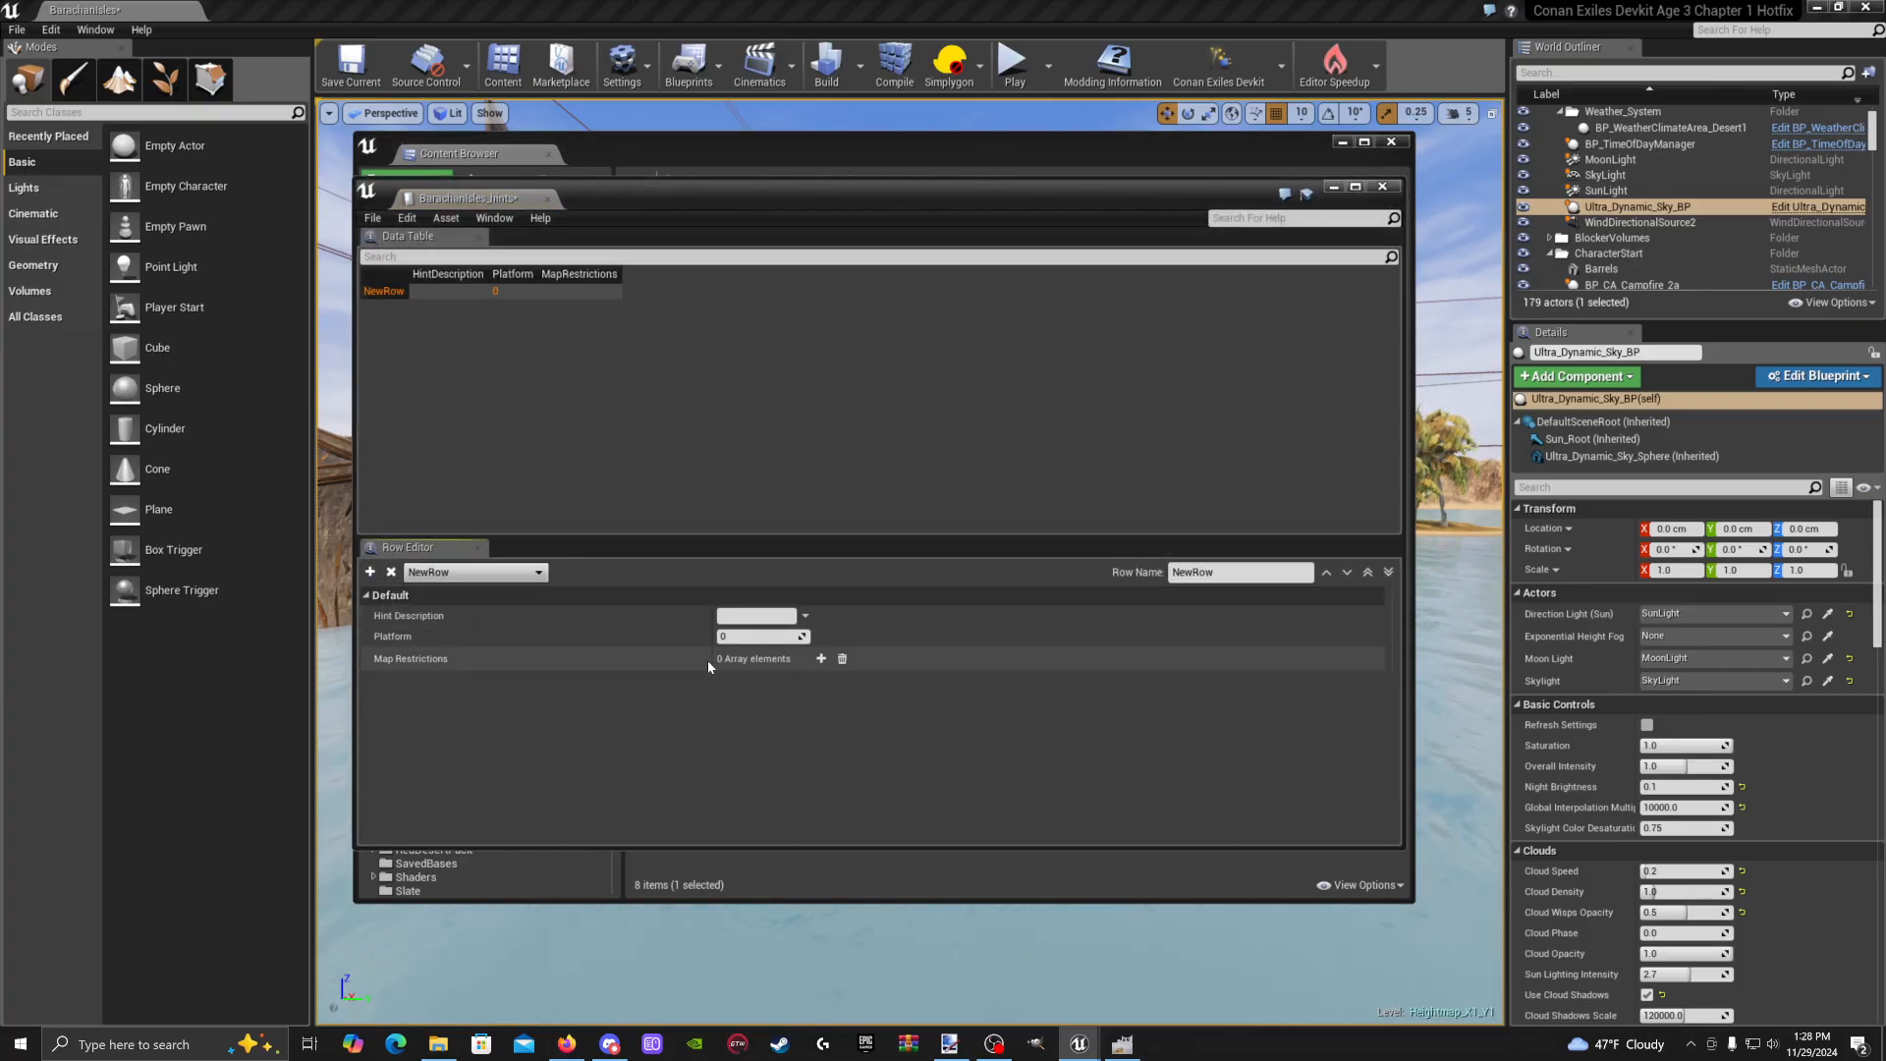
{"action": "left_click", "coordinate": [373, 218]}
{"action": "left_click", "coordinate": [398, 267]}
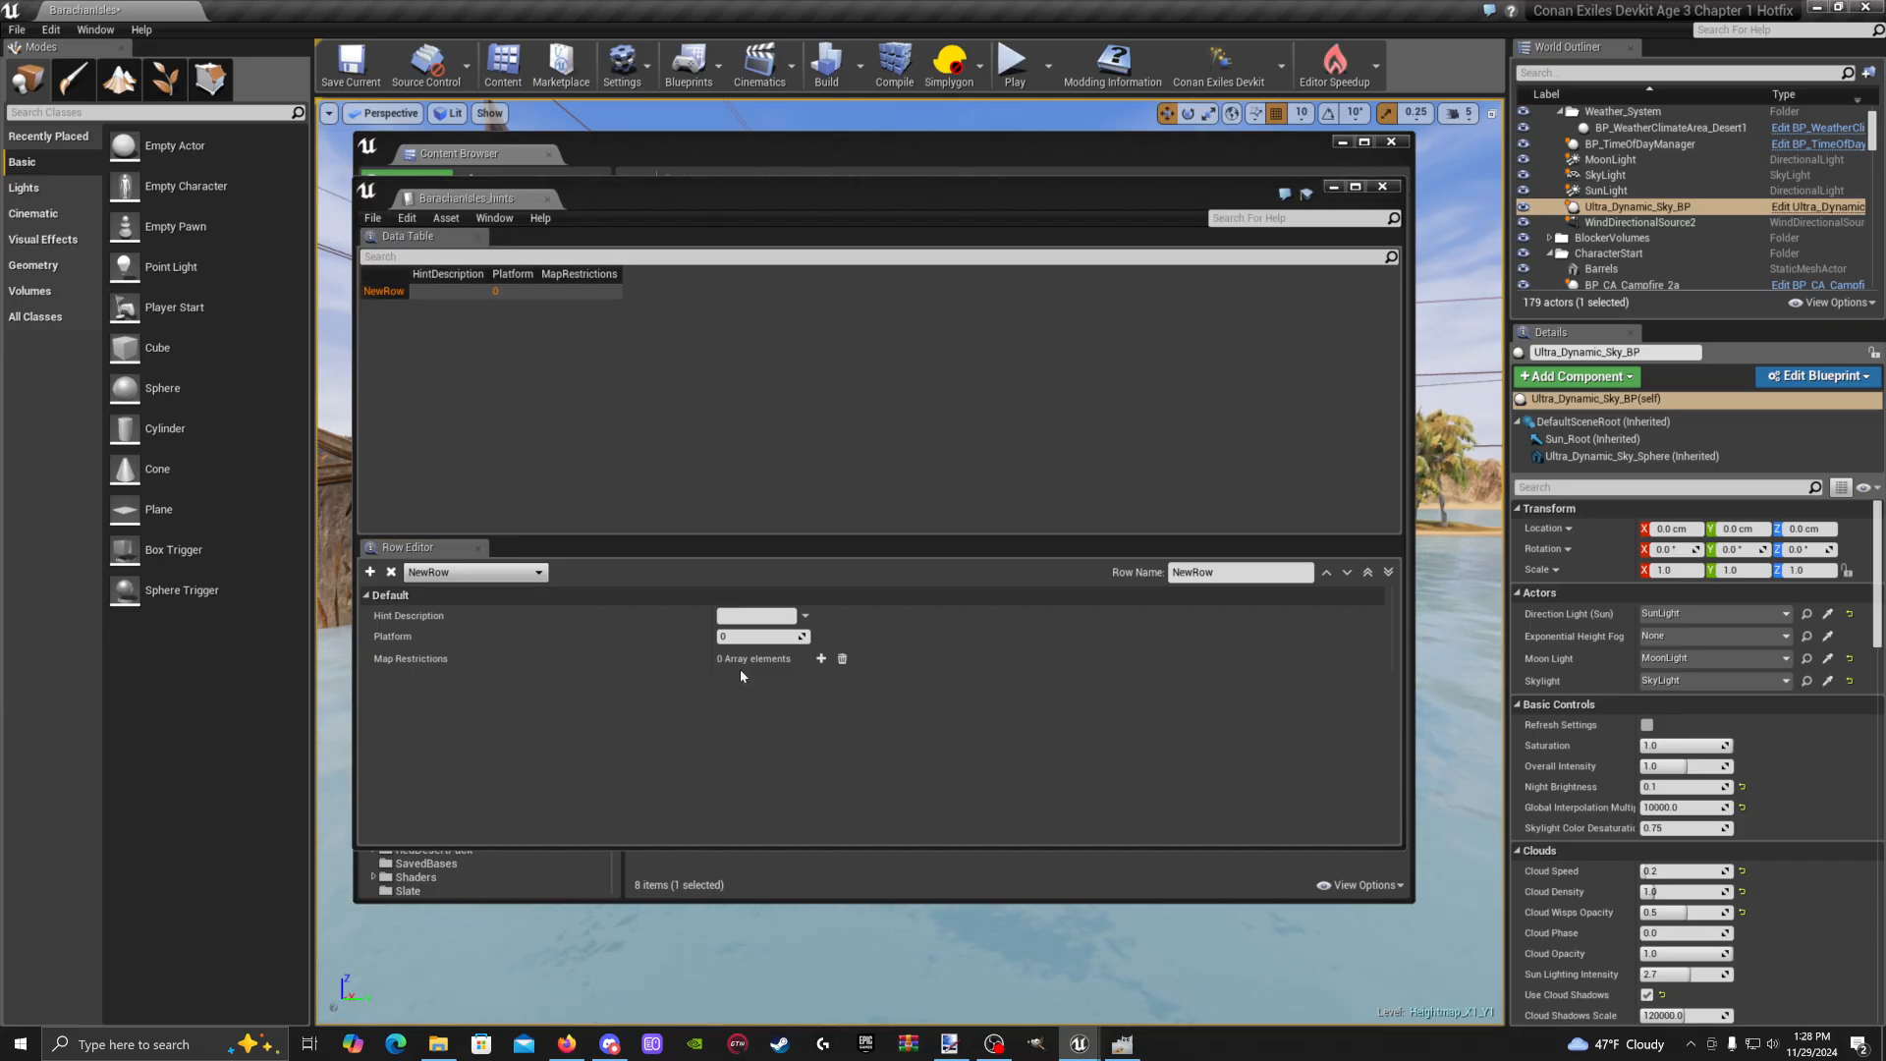
Add an empty Map Restrictions entry to NewRow, then delete it again
{"action": "left_click", "coordinate": [821, 658]}
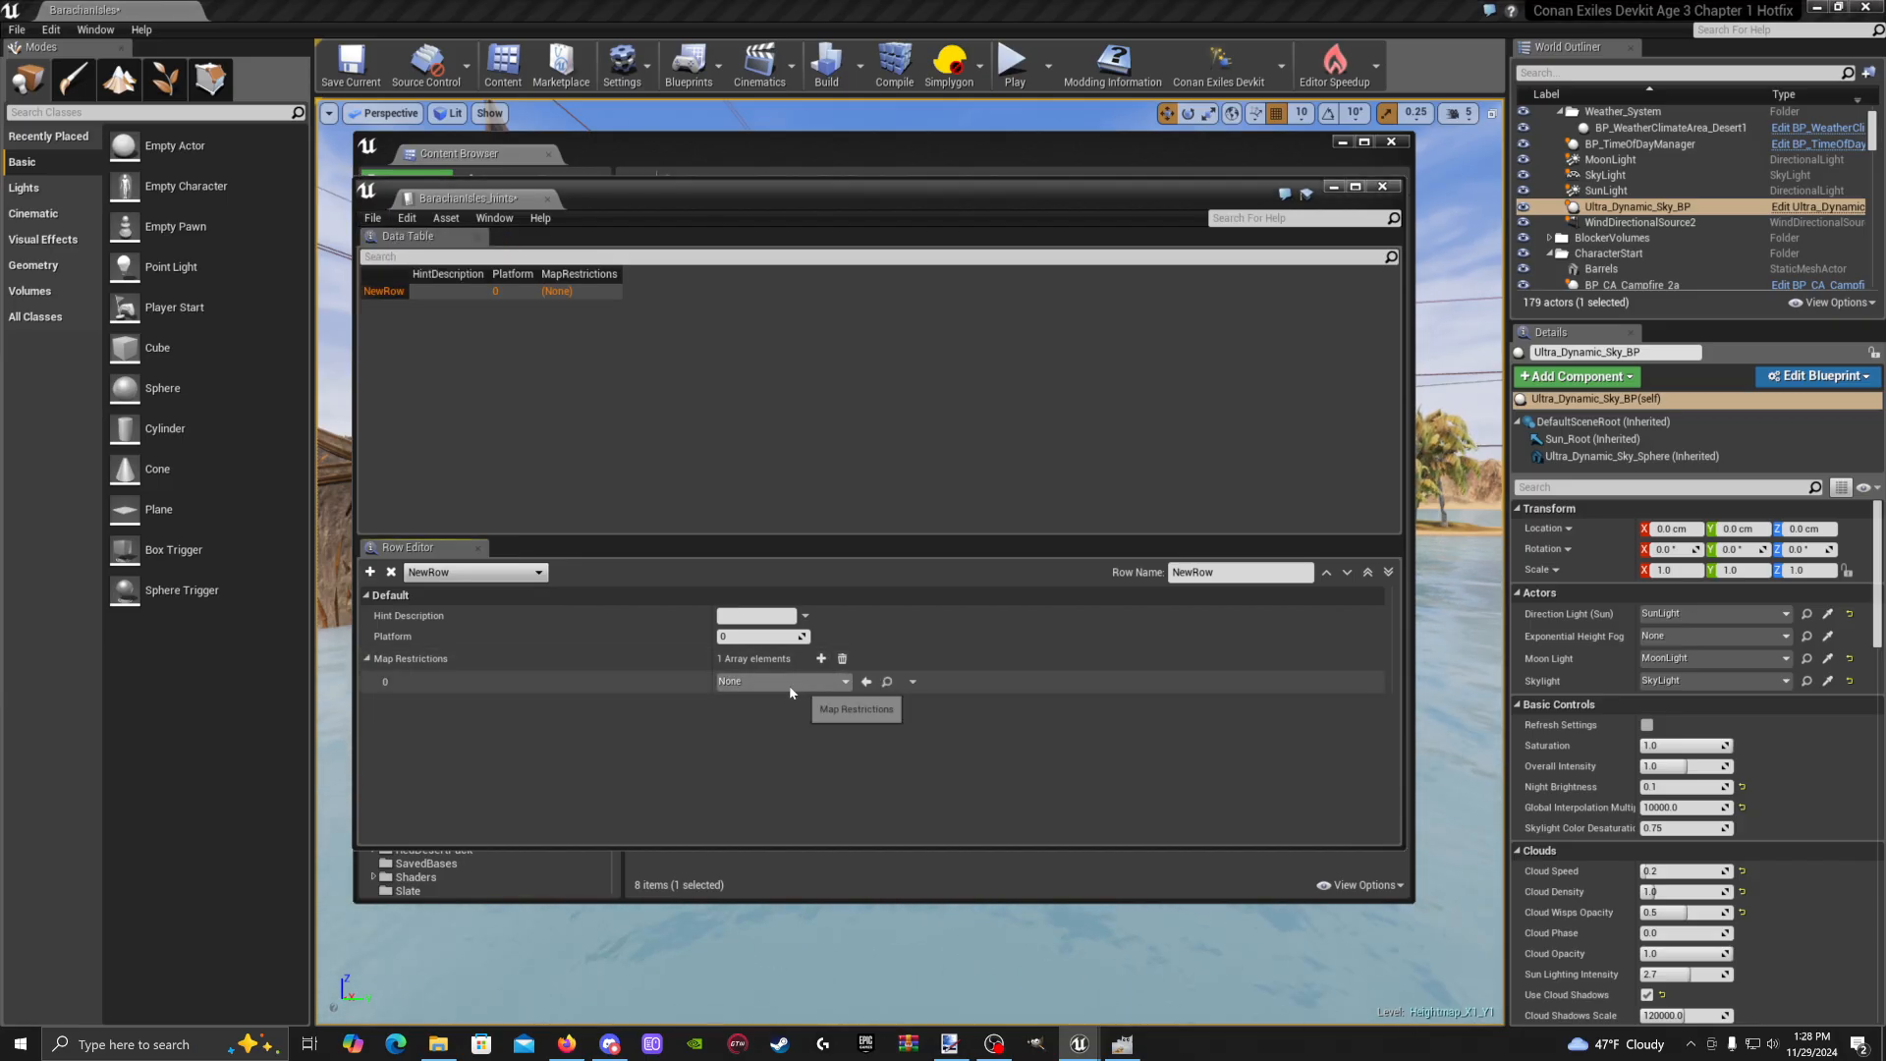
{"action": "left_click", "coordinate": [791, 687]}
{"action": "left_click", "coordinate": [822, 703]}
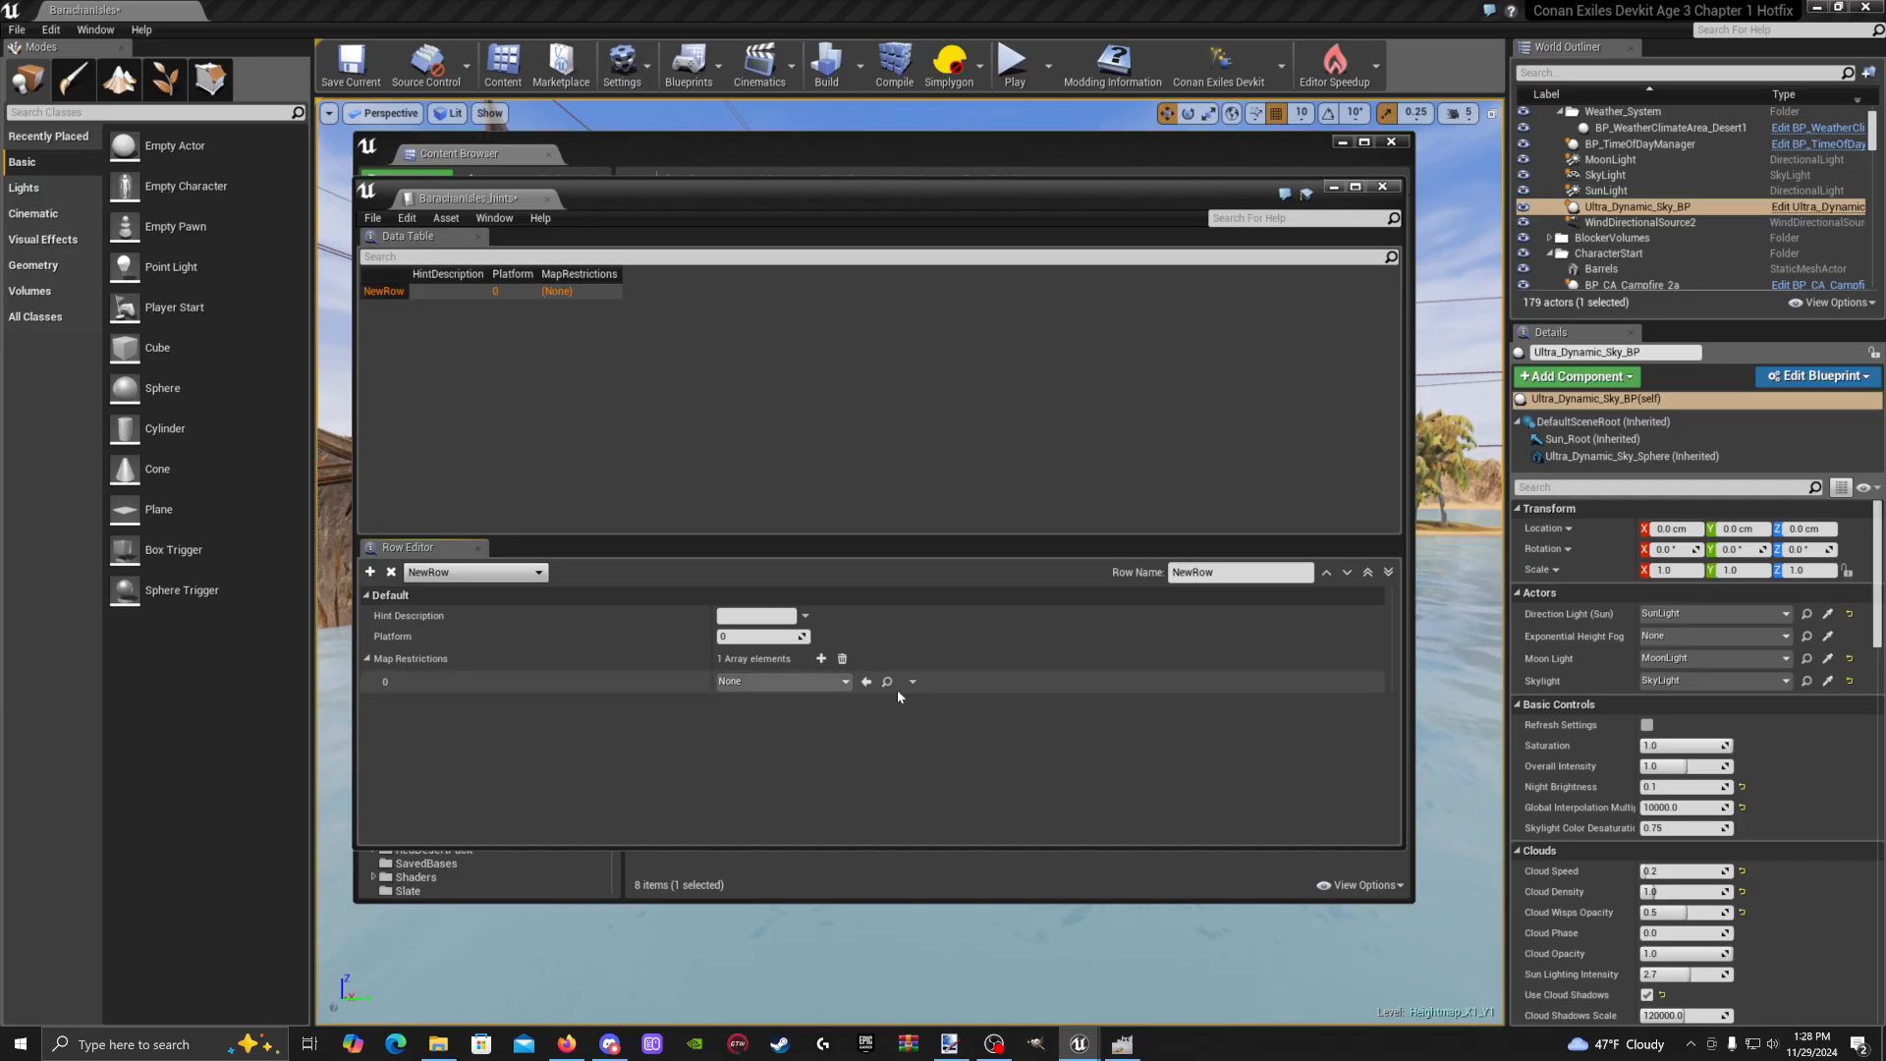
{"action": "left_click", "coordinate": [913, 682]}
{"action": "left_click", "coordinate": [932, 716]}
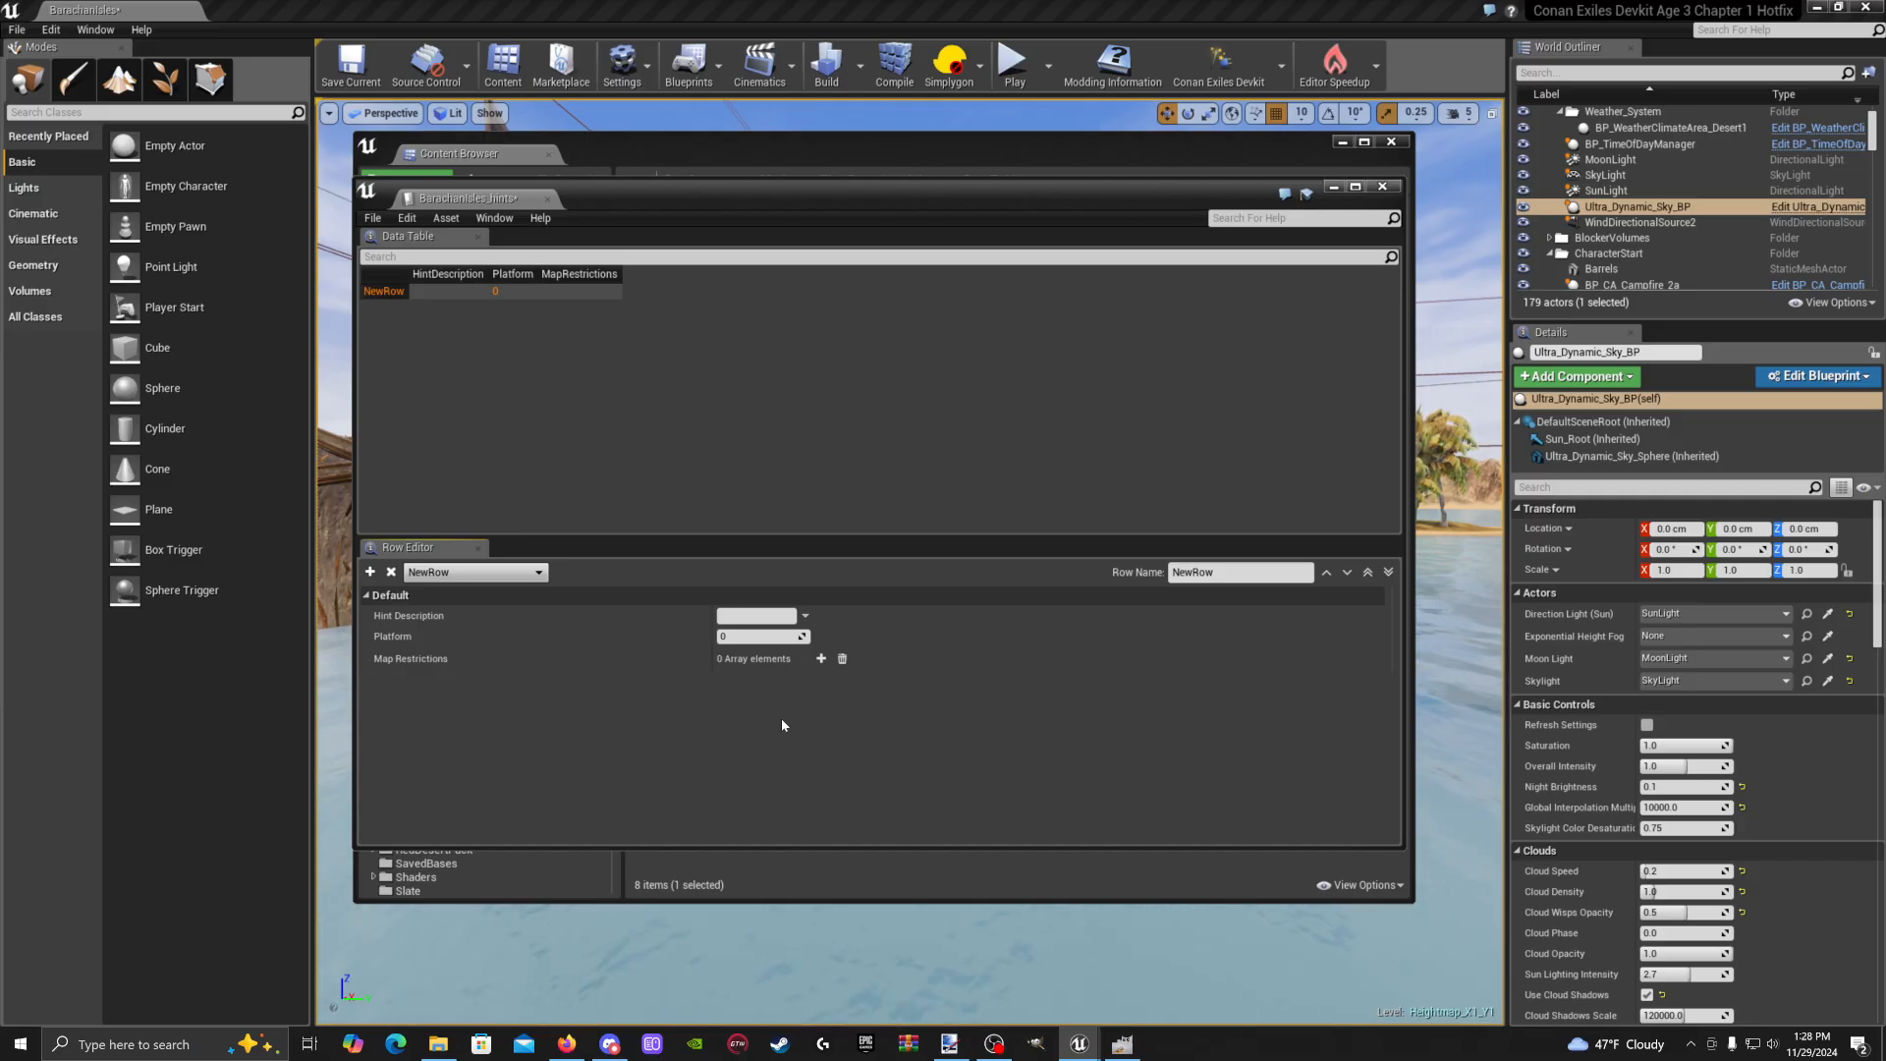
Search the root Content folder for 'hints' and open the game's HintsDataTable
{"action": "left_click", "coordinate": [1332, 187]}
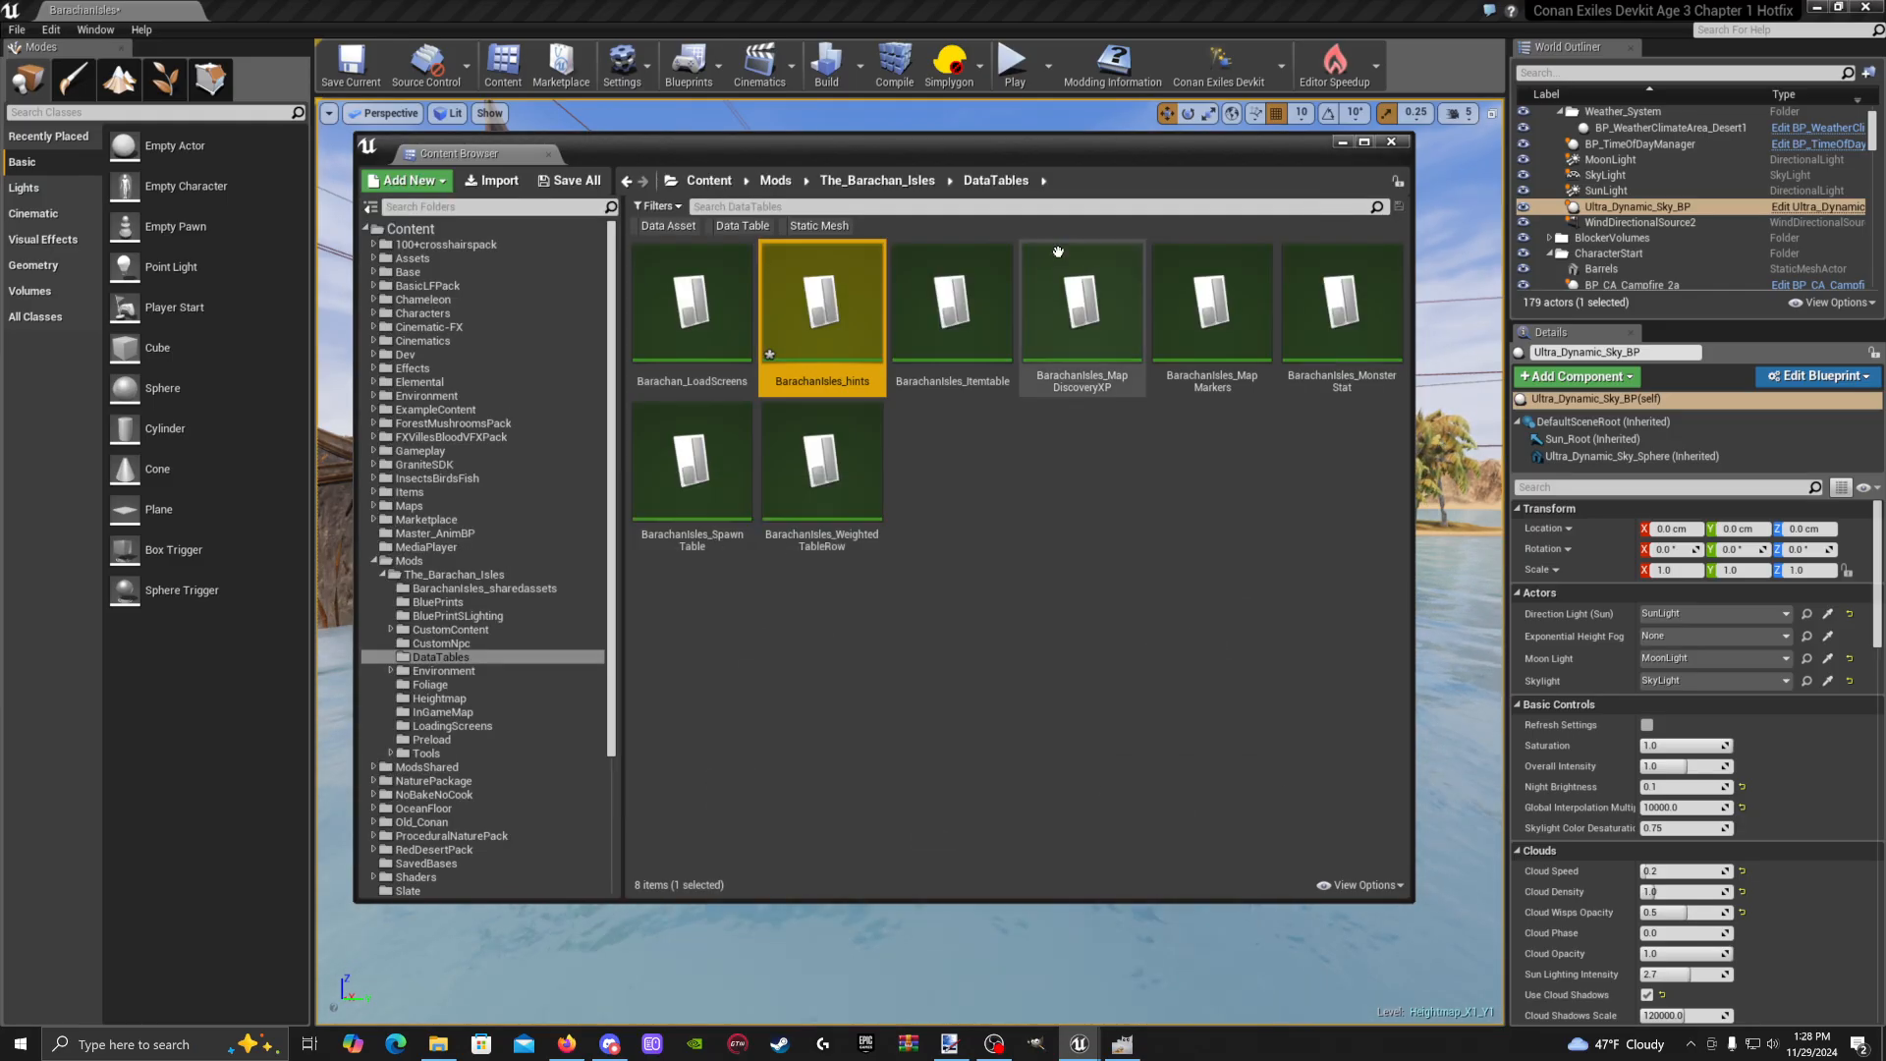
{"action": "left_click", "coordinate": [708, 181]}
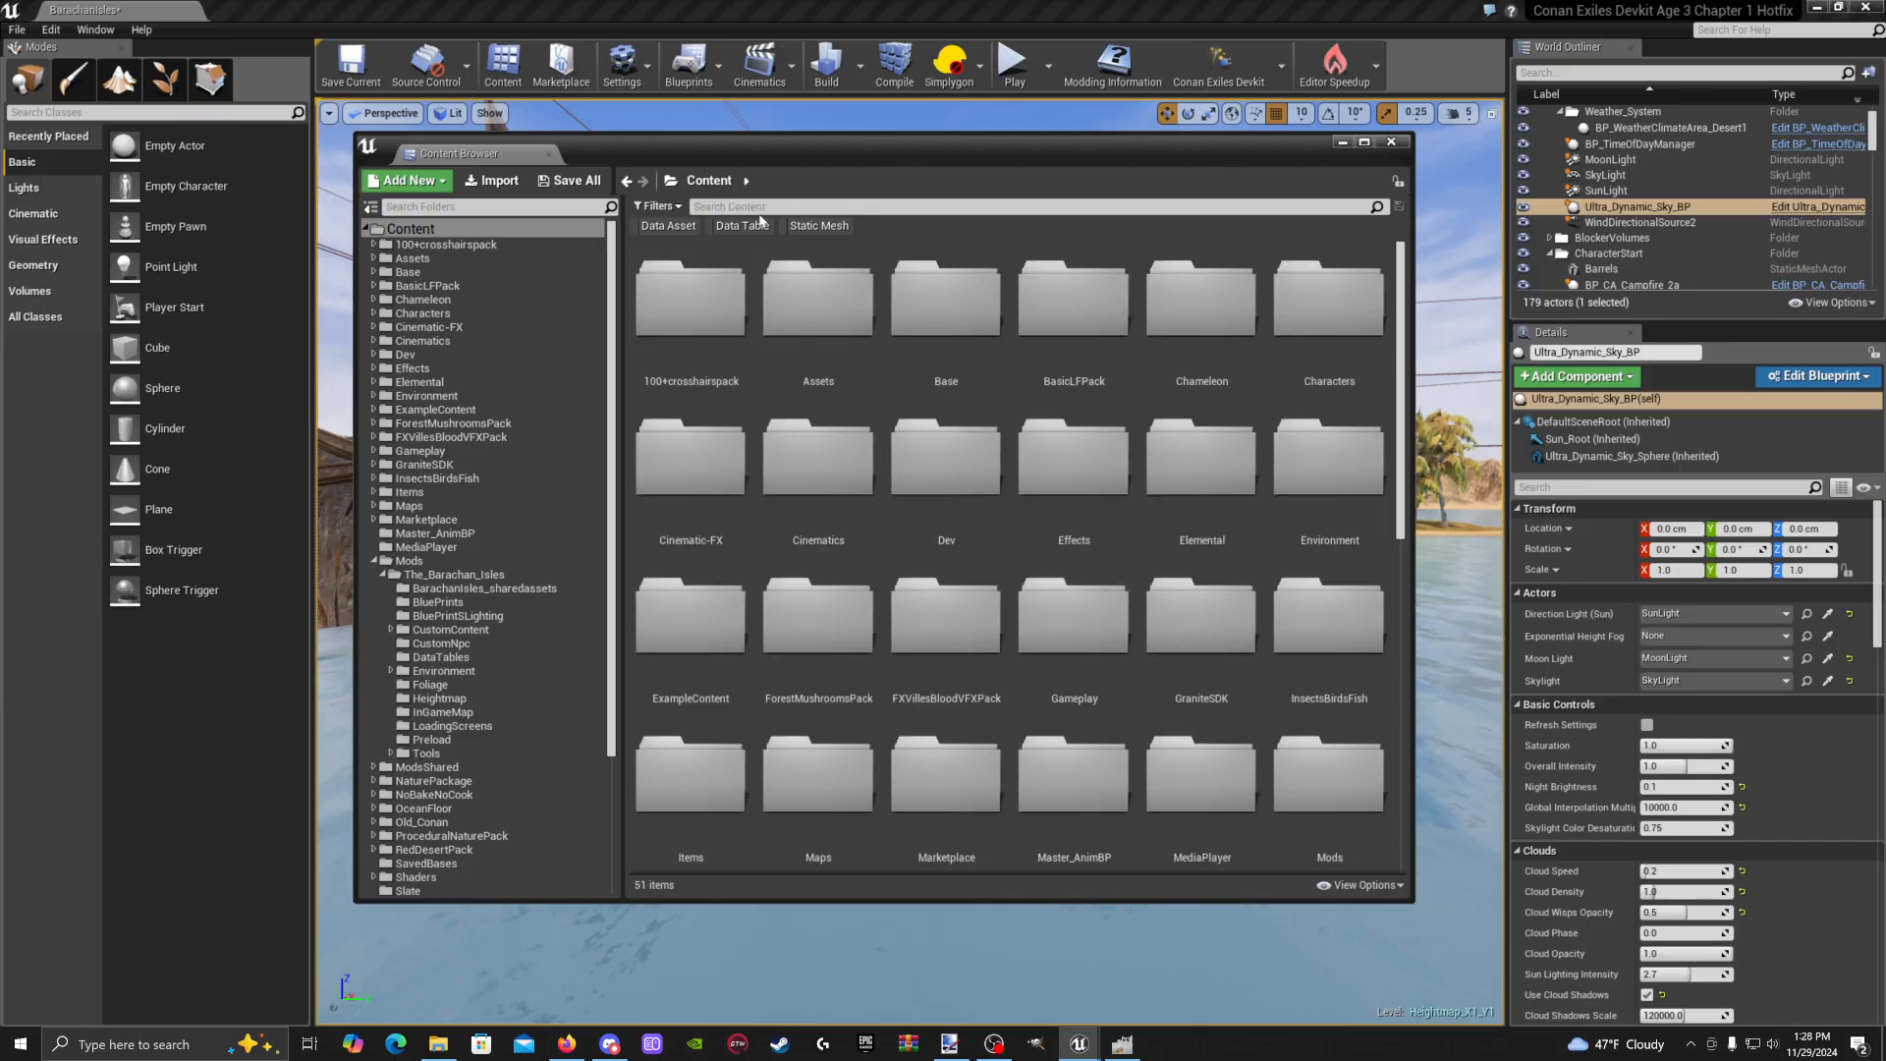
{"action": "left_click", "coordinate": [747, 206]}
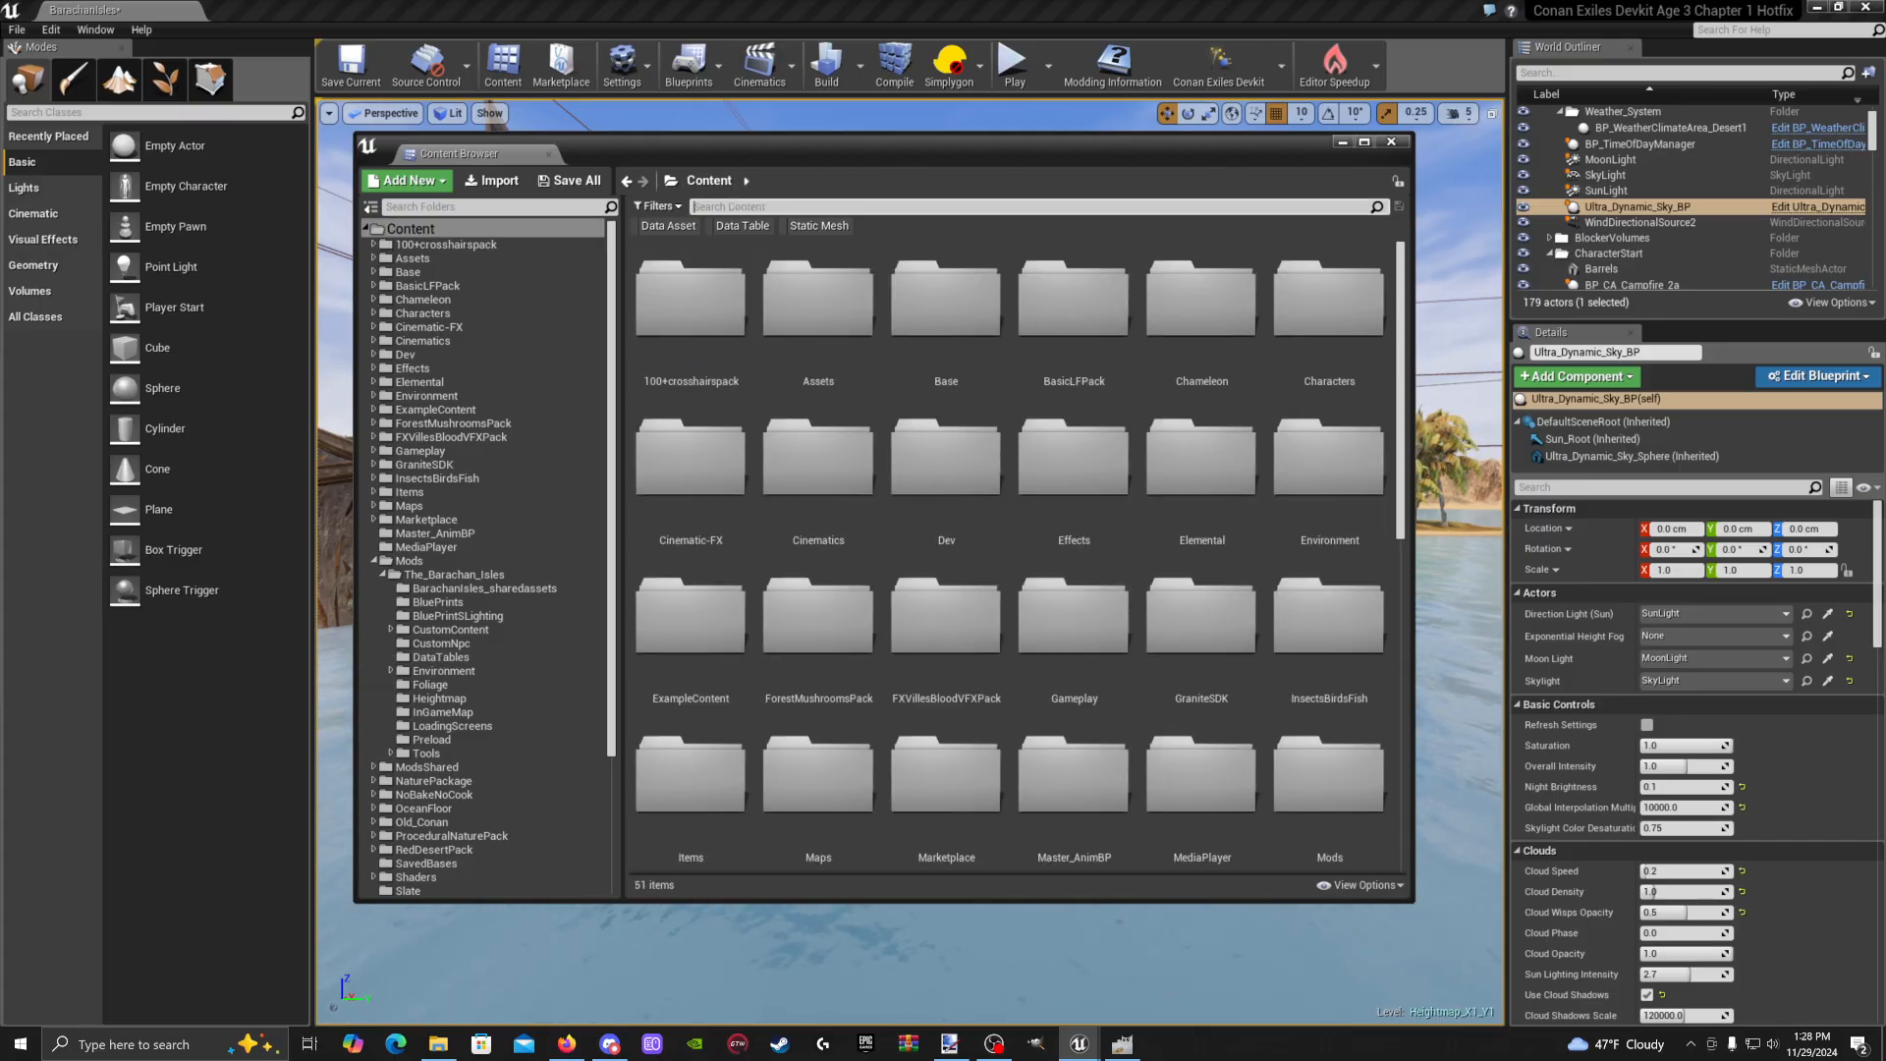
{"action": "type", "text": "hin"}
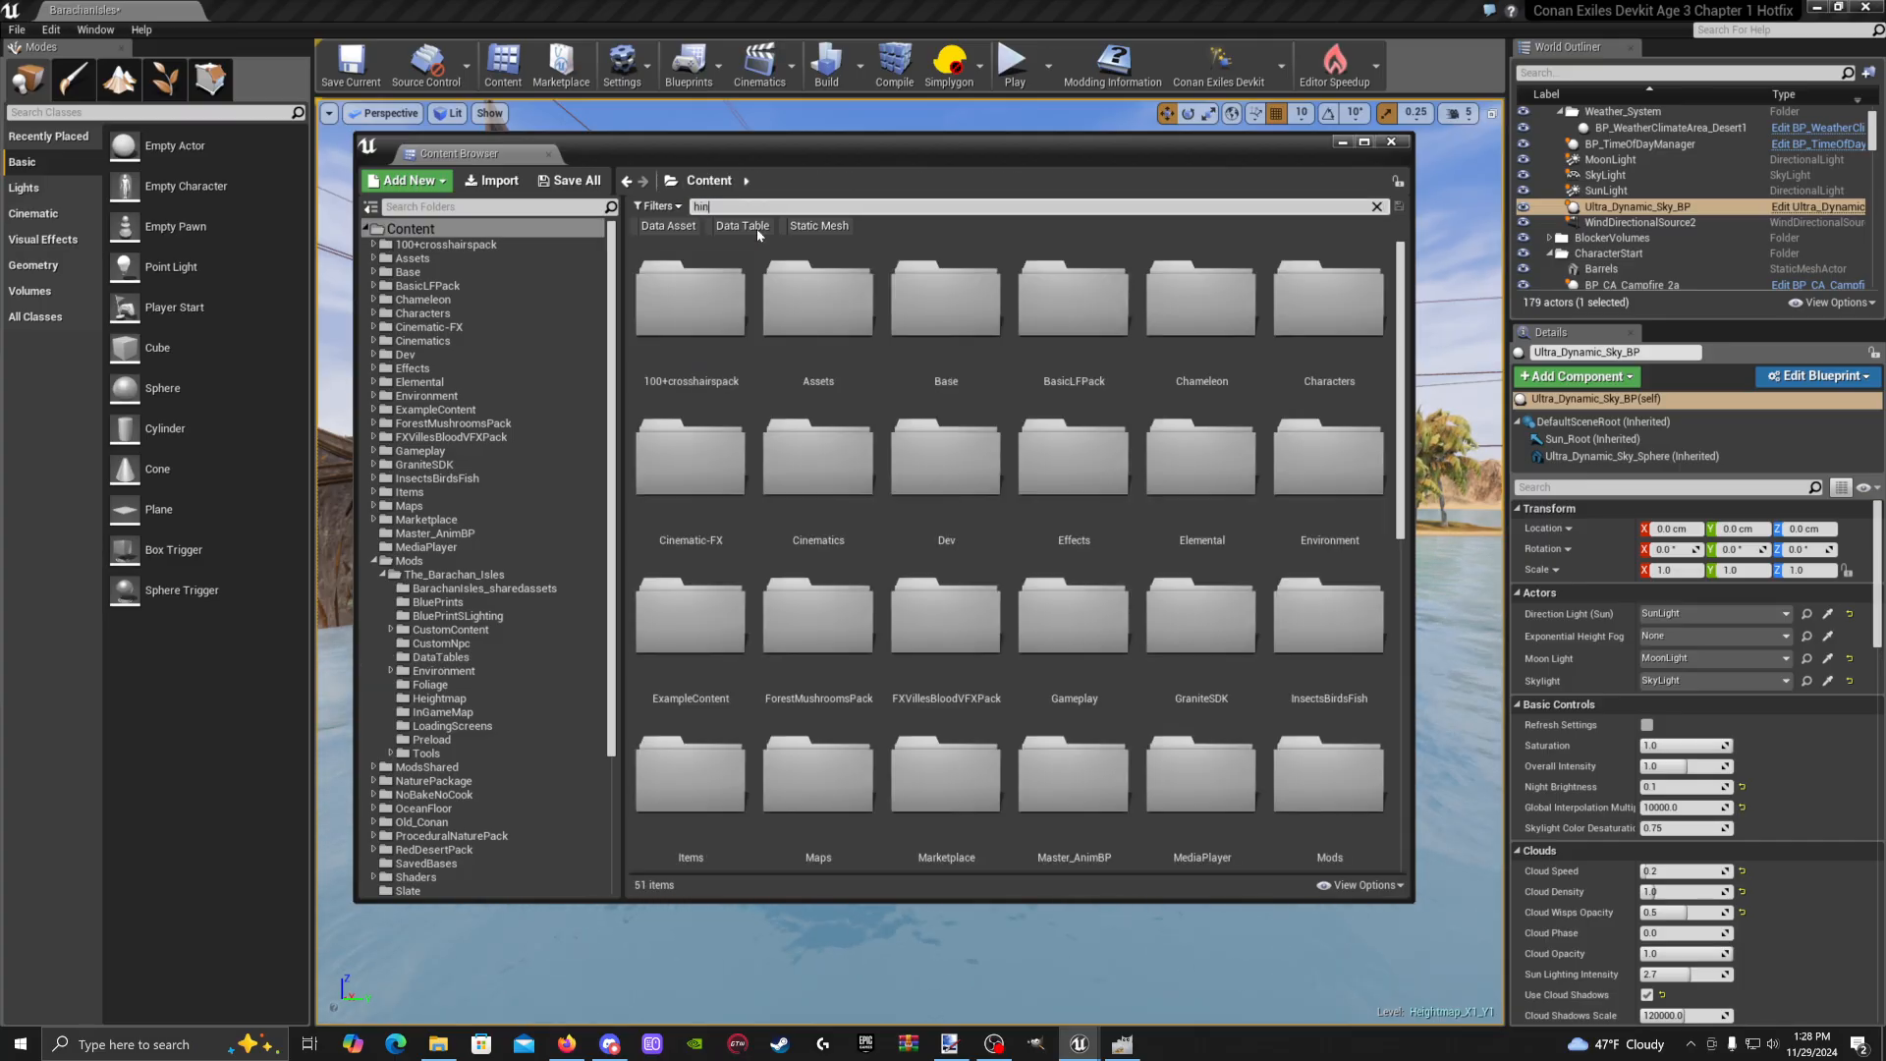
{"action": "type", "text": "ts"}
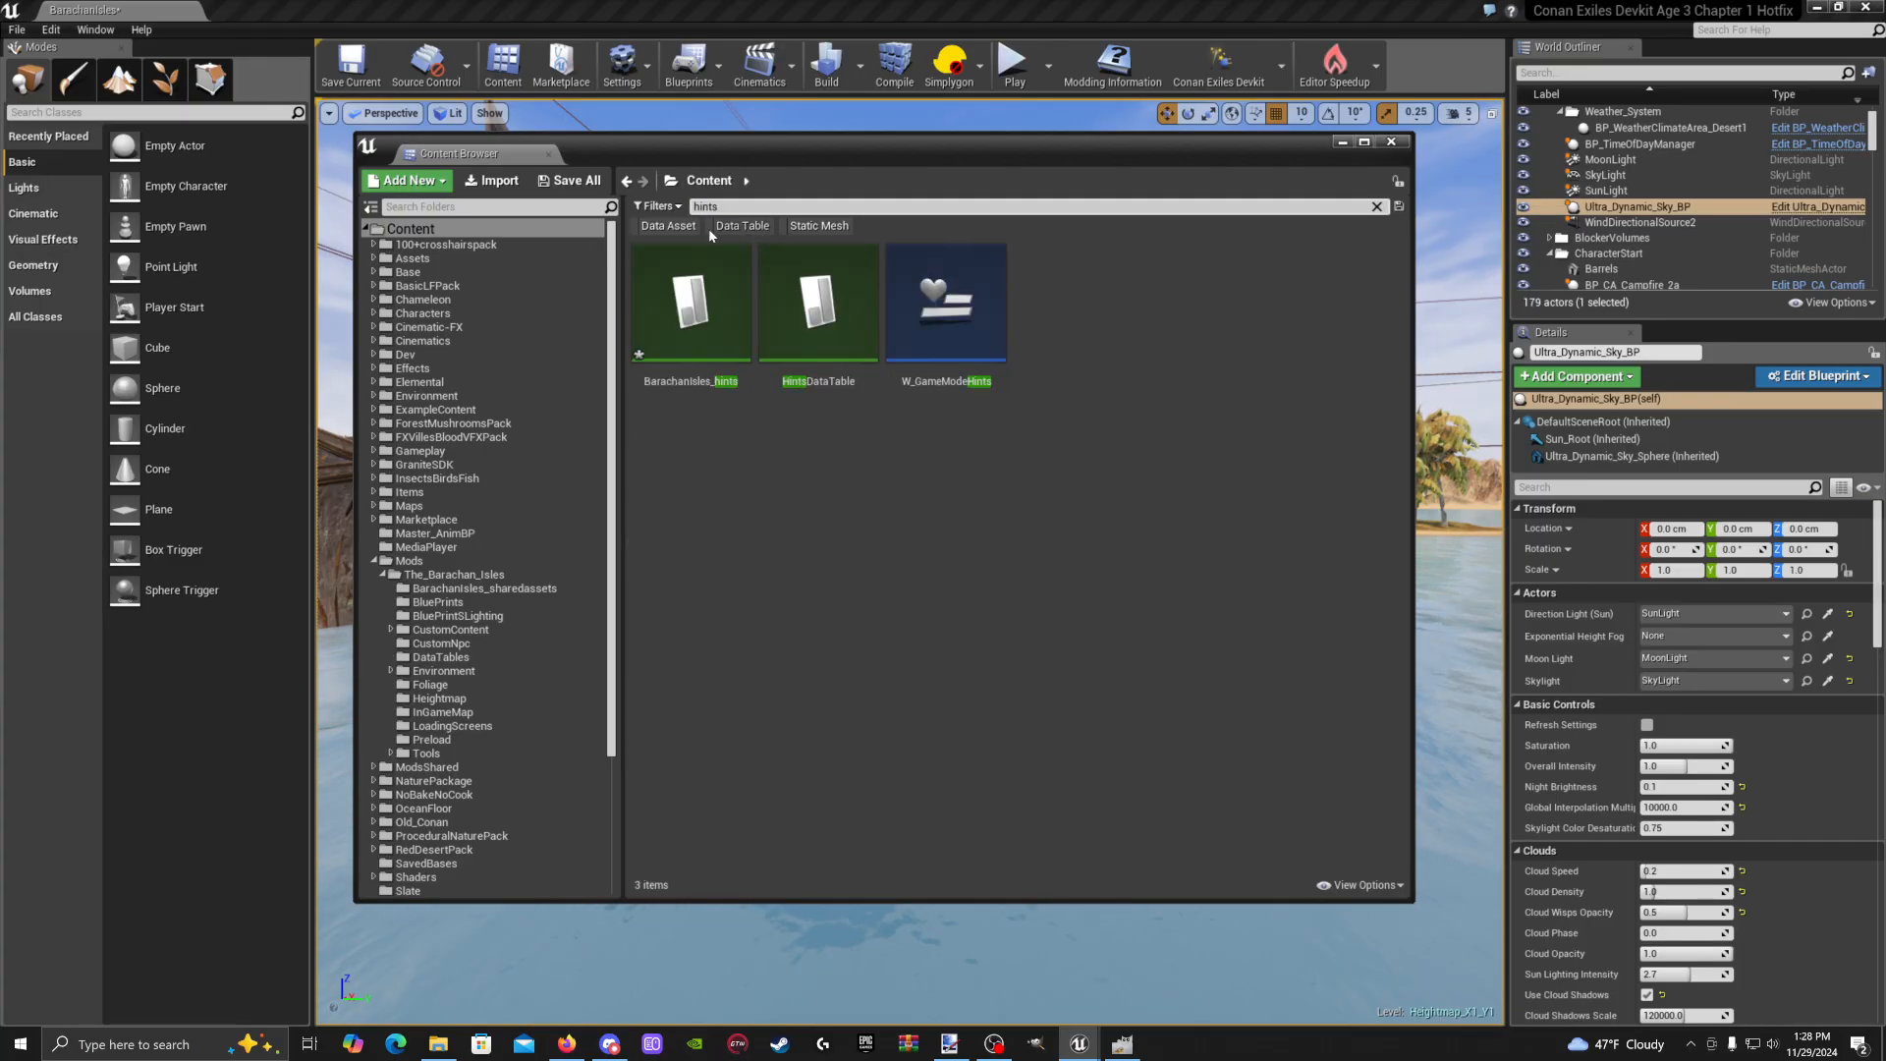
{"action": "double_click", "coordinate": [835, 377]}
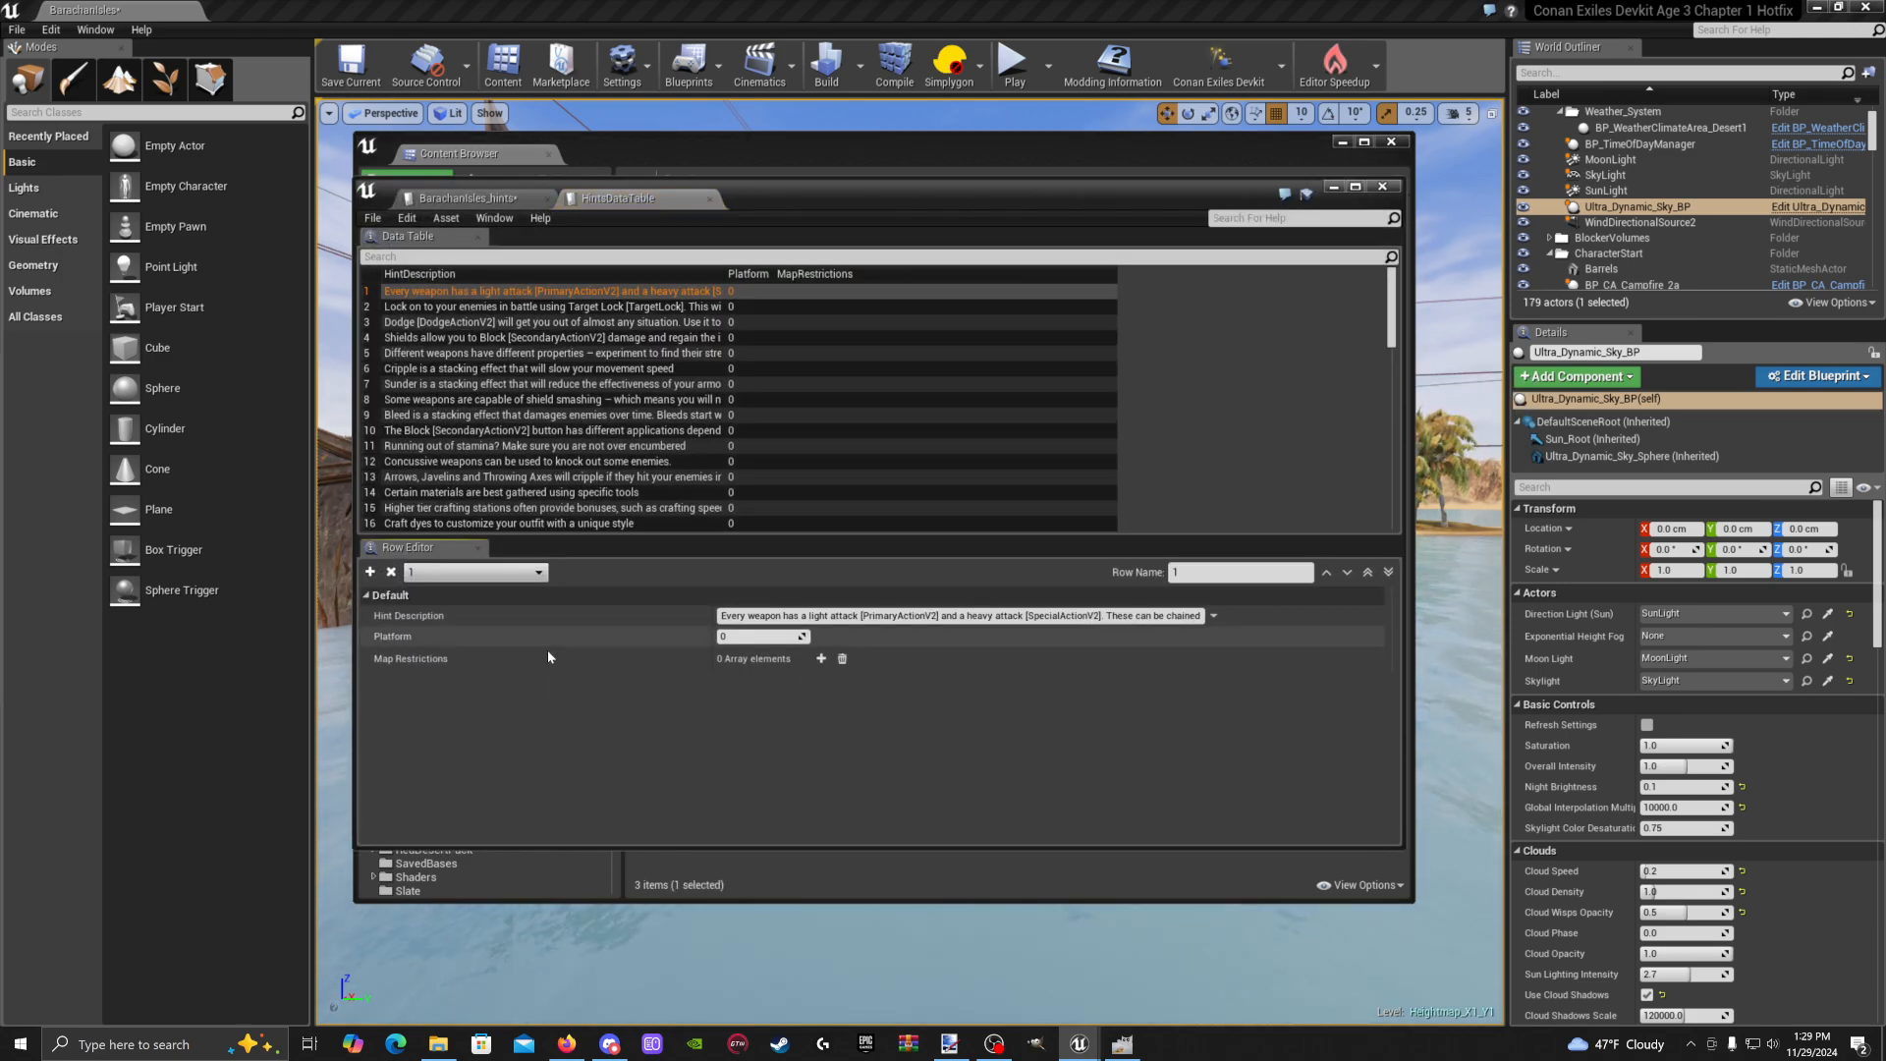
Review hint rows 2, 5, 10 and 63's map restriction, then return to BarachanIsles_hints
{"action": "left_click", "coordinate": [455, 306]}
{"action": "left_click", "coordinate": [479, 353]}
{"action": "left_click", "coordinate": [498, 430]}
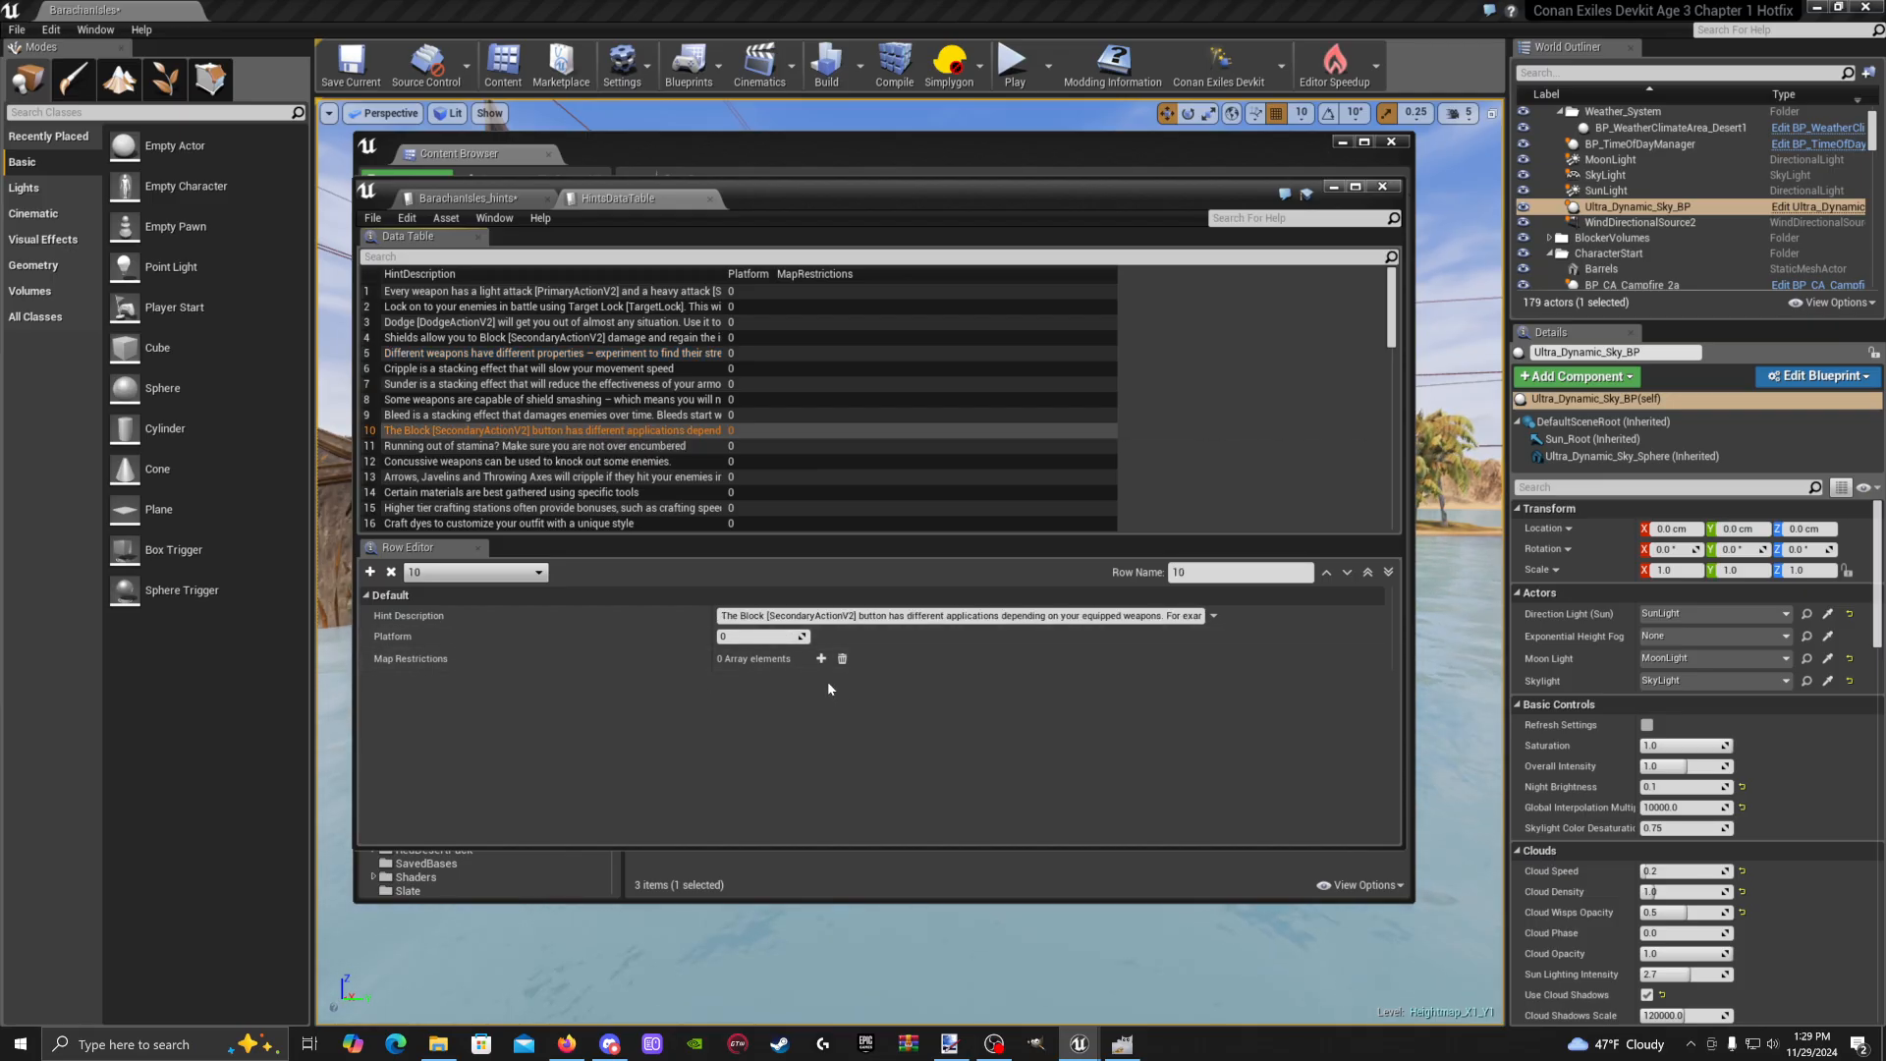
{"action": "scroll", "coordinate": [652, 385], "scroll_direction": "down", "scroll_amount": 10}
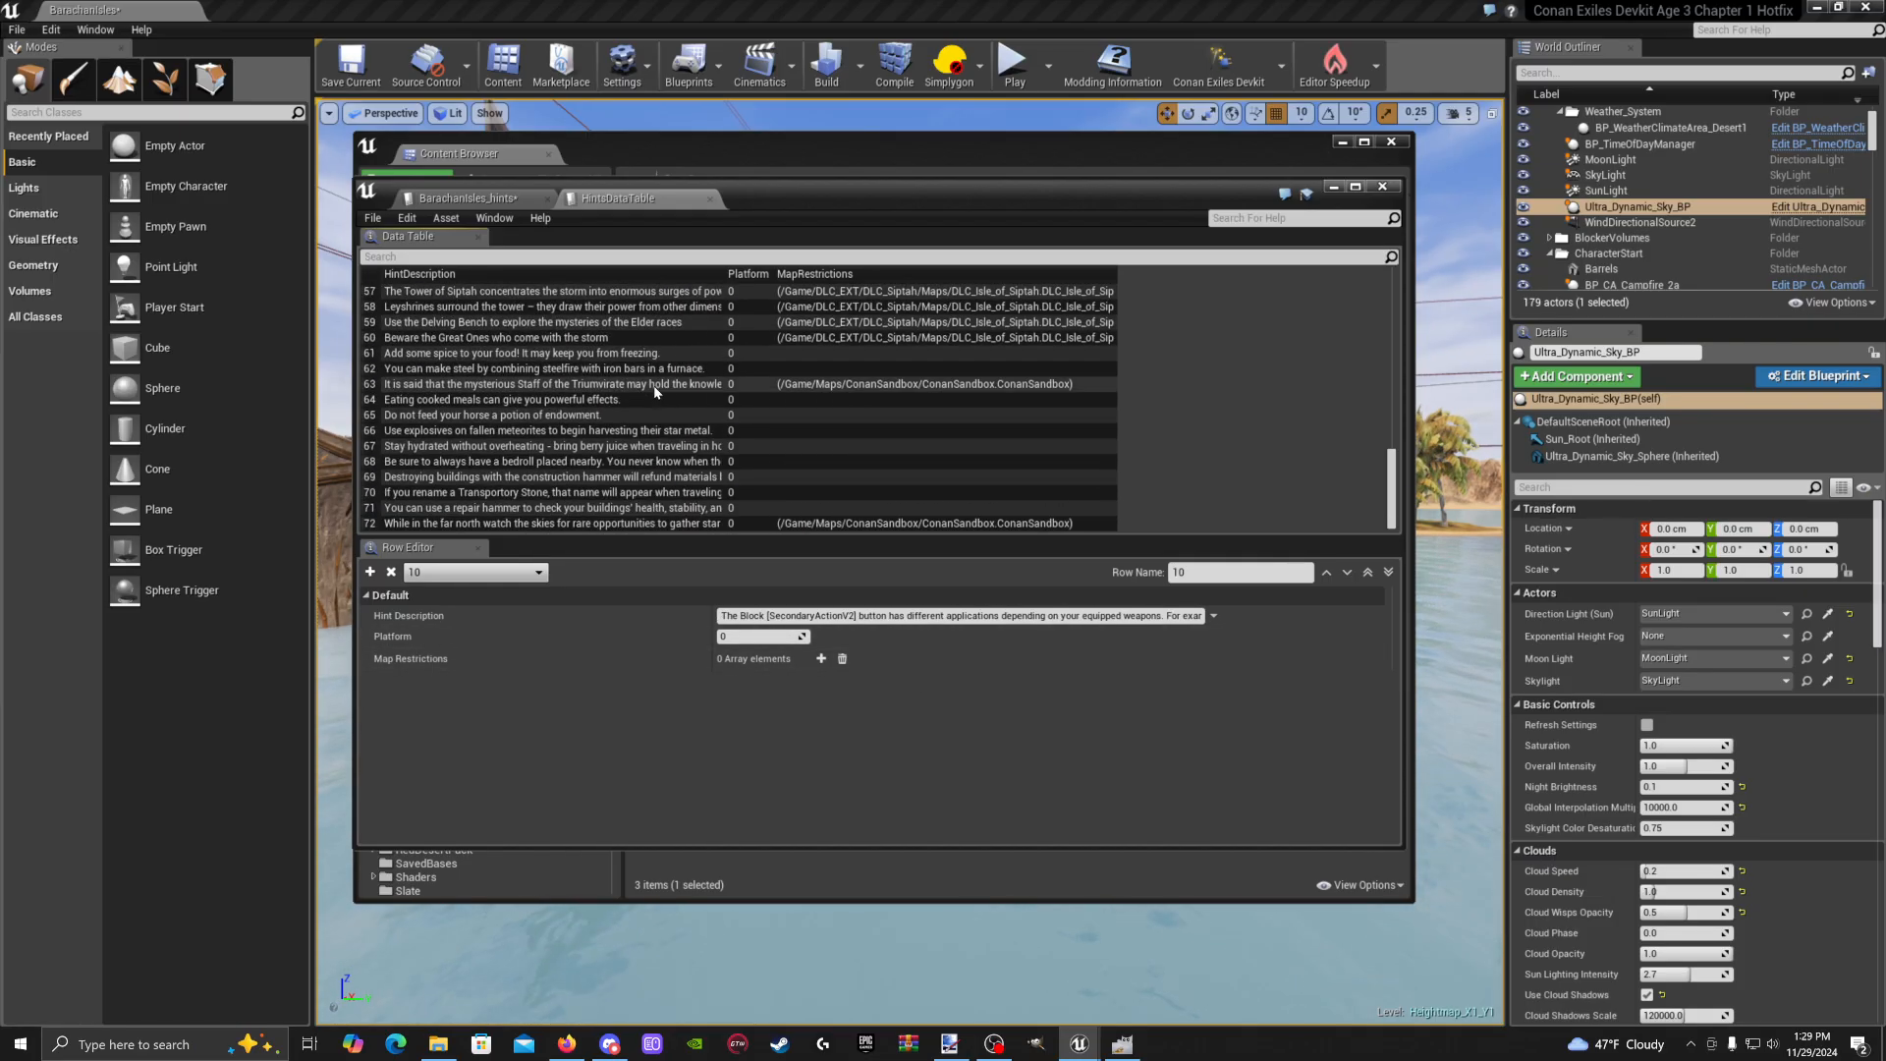
{"action": "left_click", "coordinate": [635, 386]}
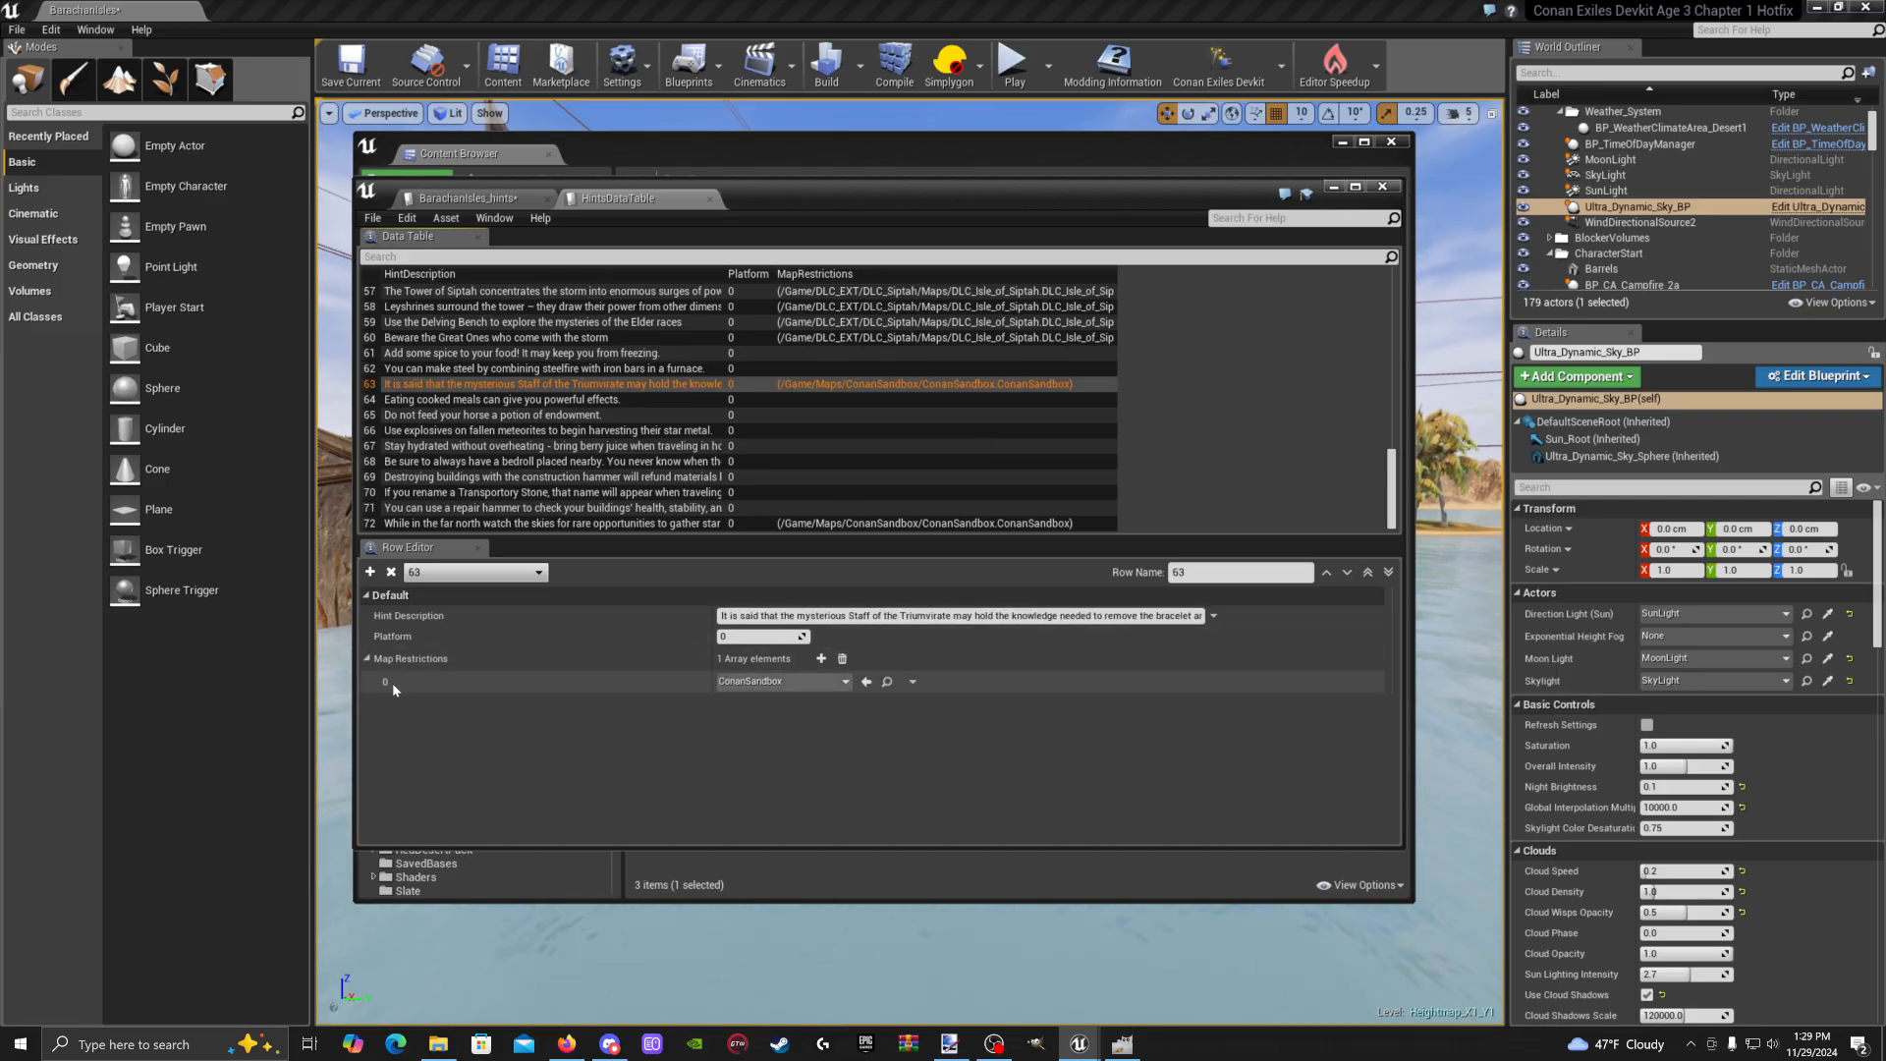
{"action": "scroll", "coordinate": [799, 416], "scroll_direction": "up", "scroll_amount": 10}
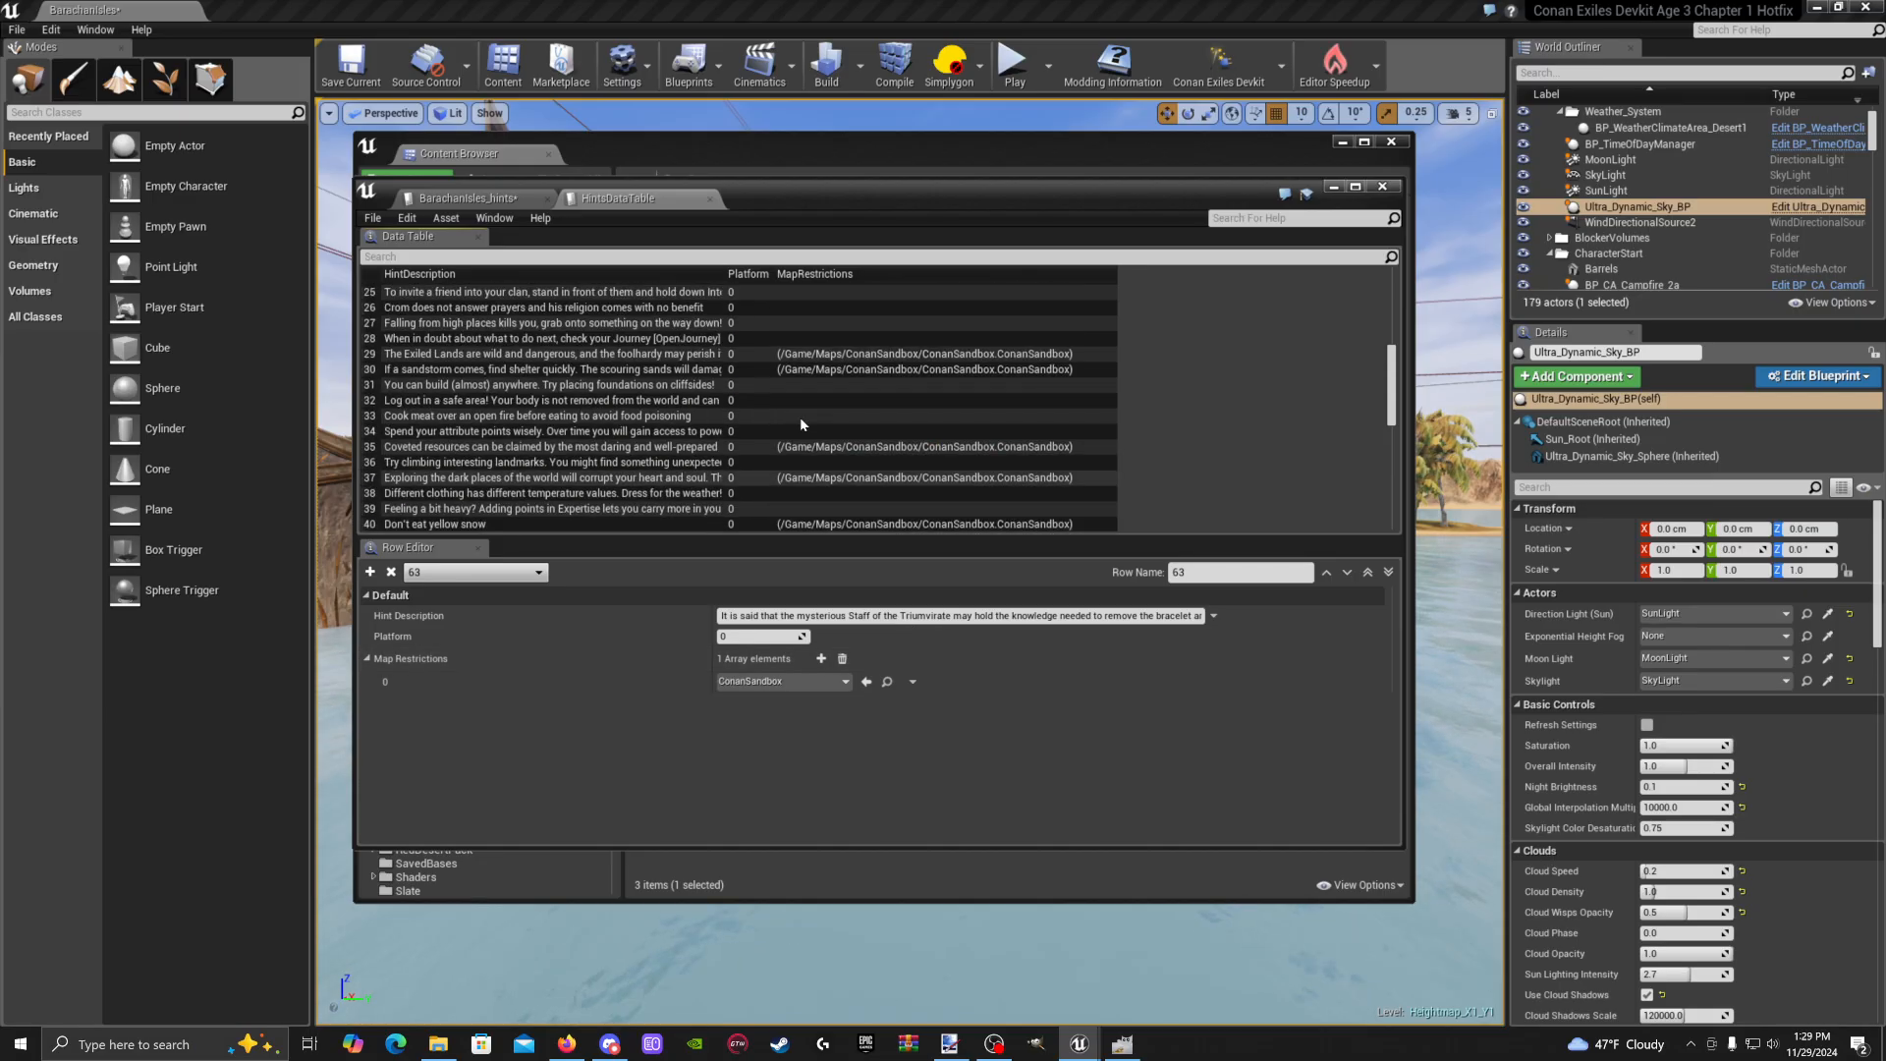
{"action": "scroll", "coordinate": [800, 416], "scroll_direction": "up", "scroll_amount": 8}
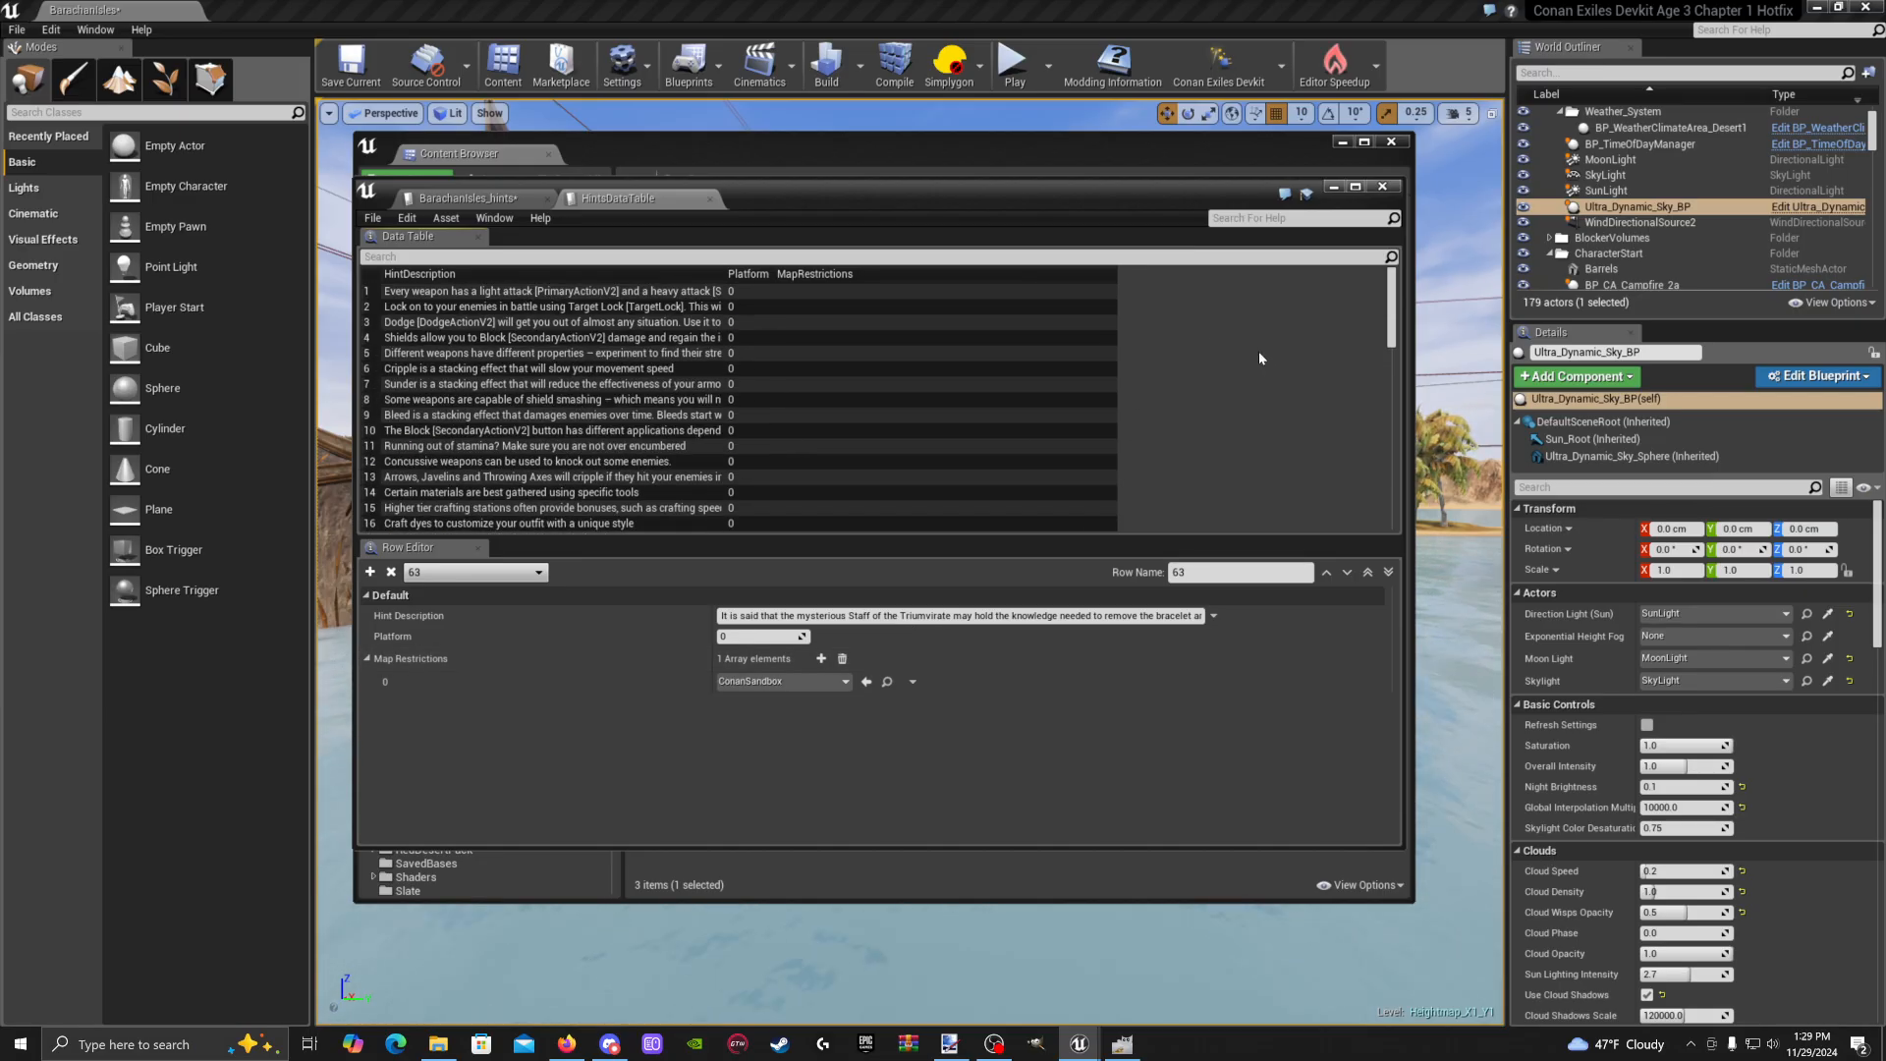
{"action": "left_click", "coordinate": [489, 197]}
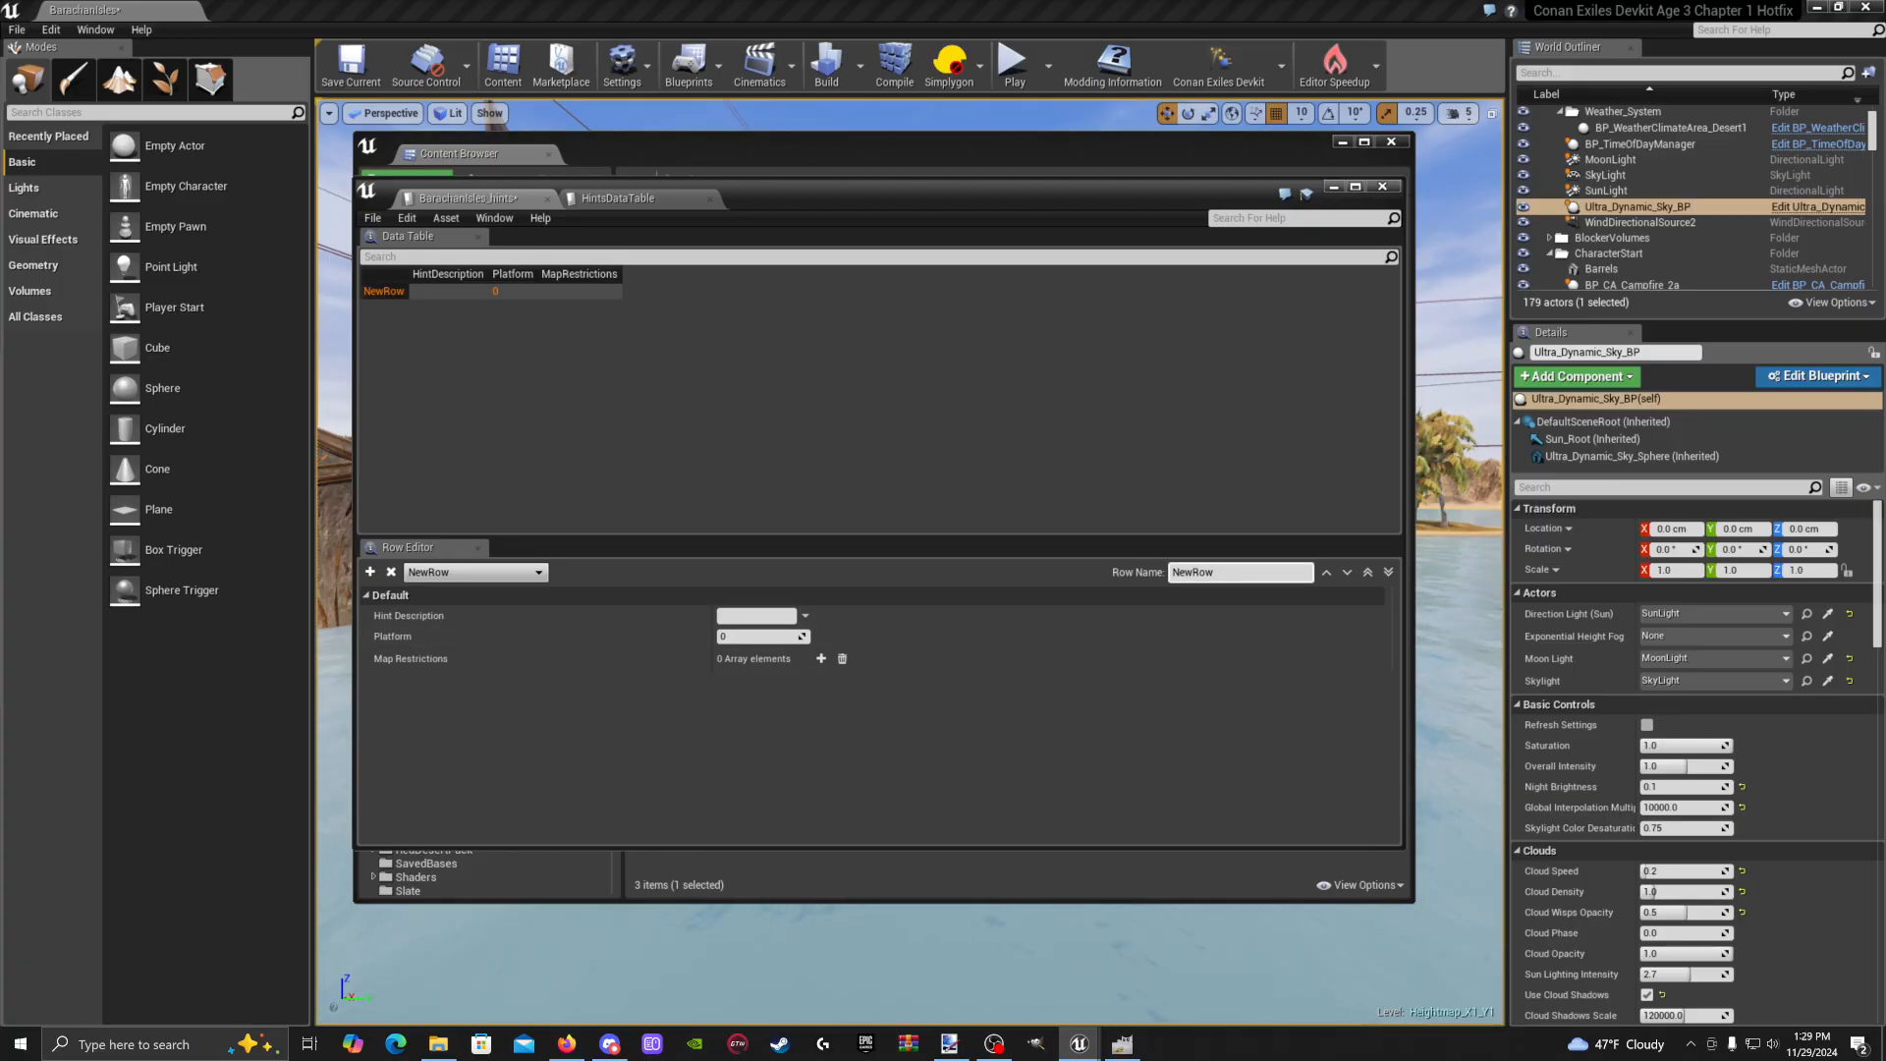
Set row 1's Hint Description to 'This is a map tutorial guide.'
{"action": "left_click", "coordinate": [621, 199]}
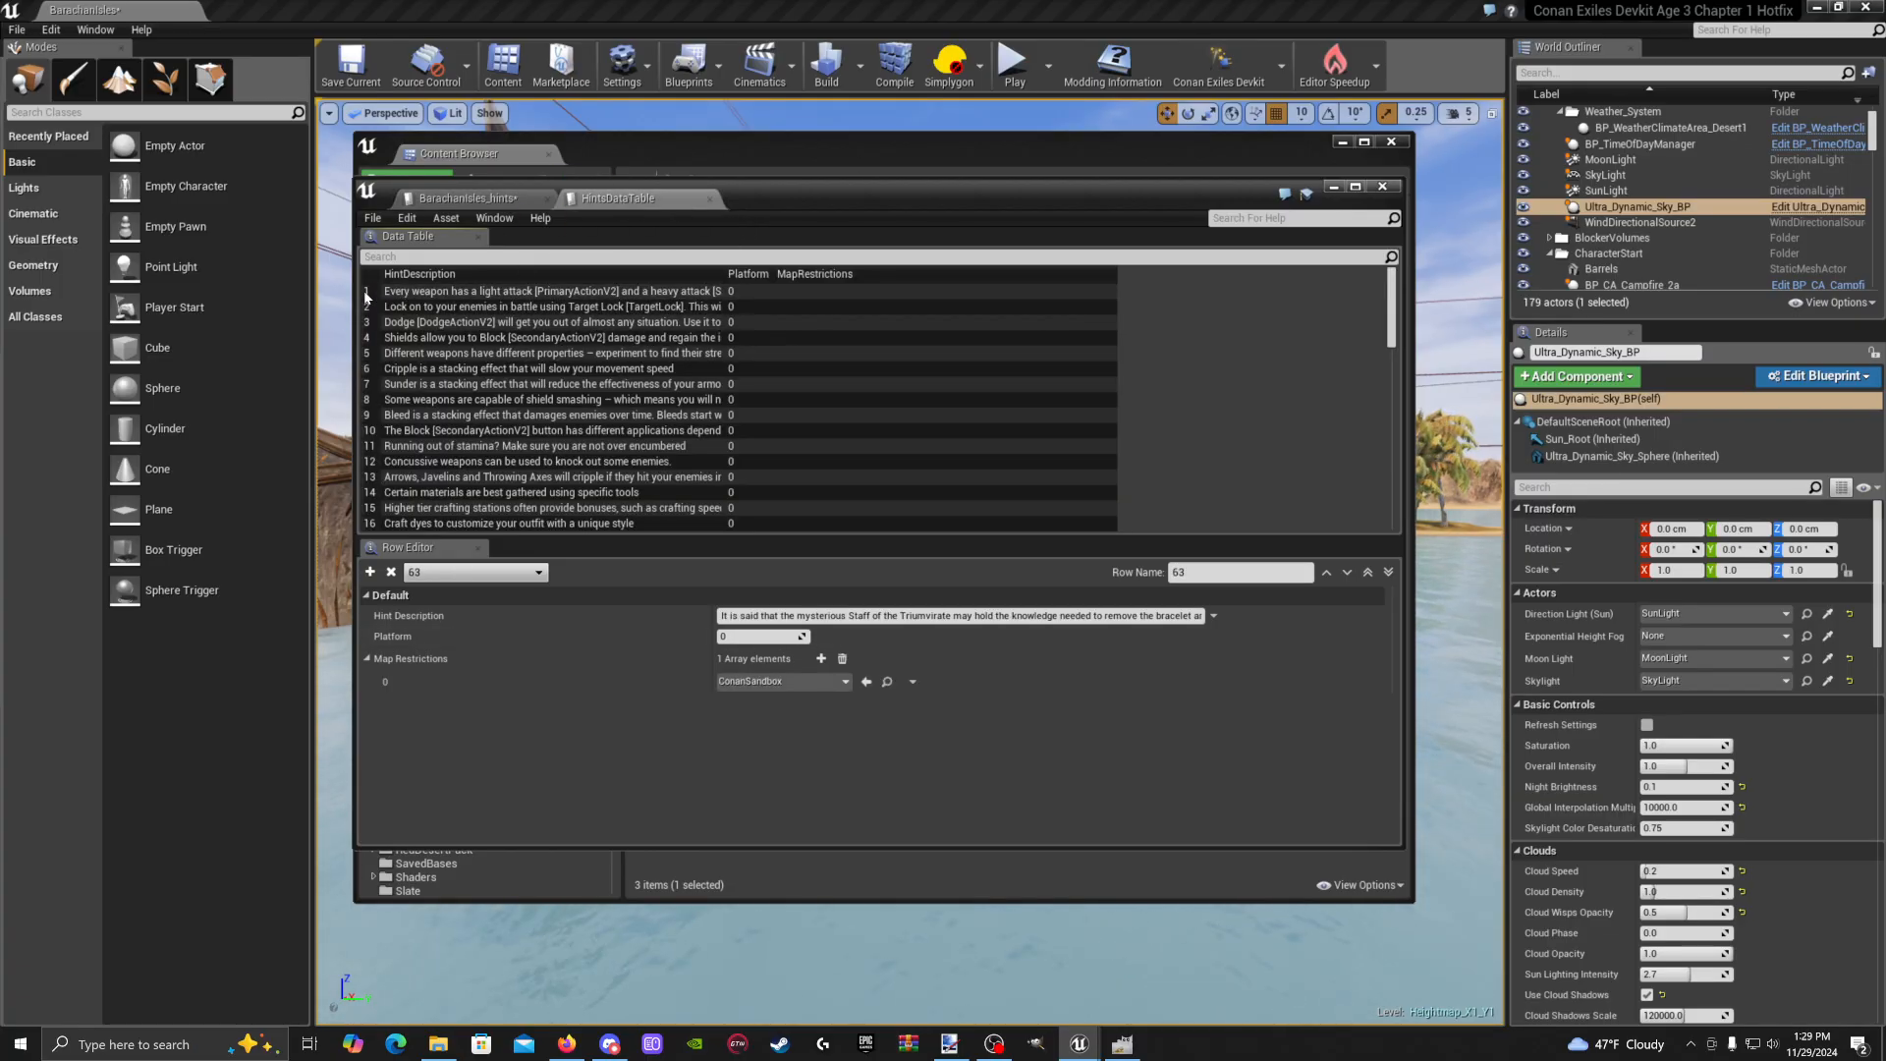
{"action": "left_click", "coordinate": [462, 198]}
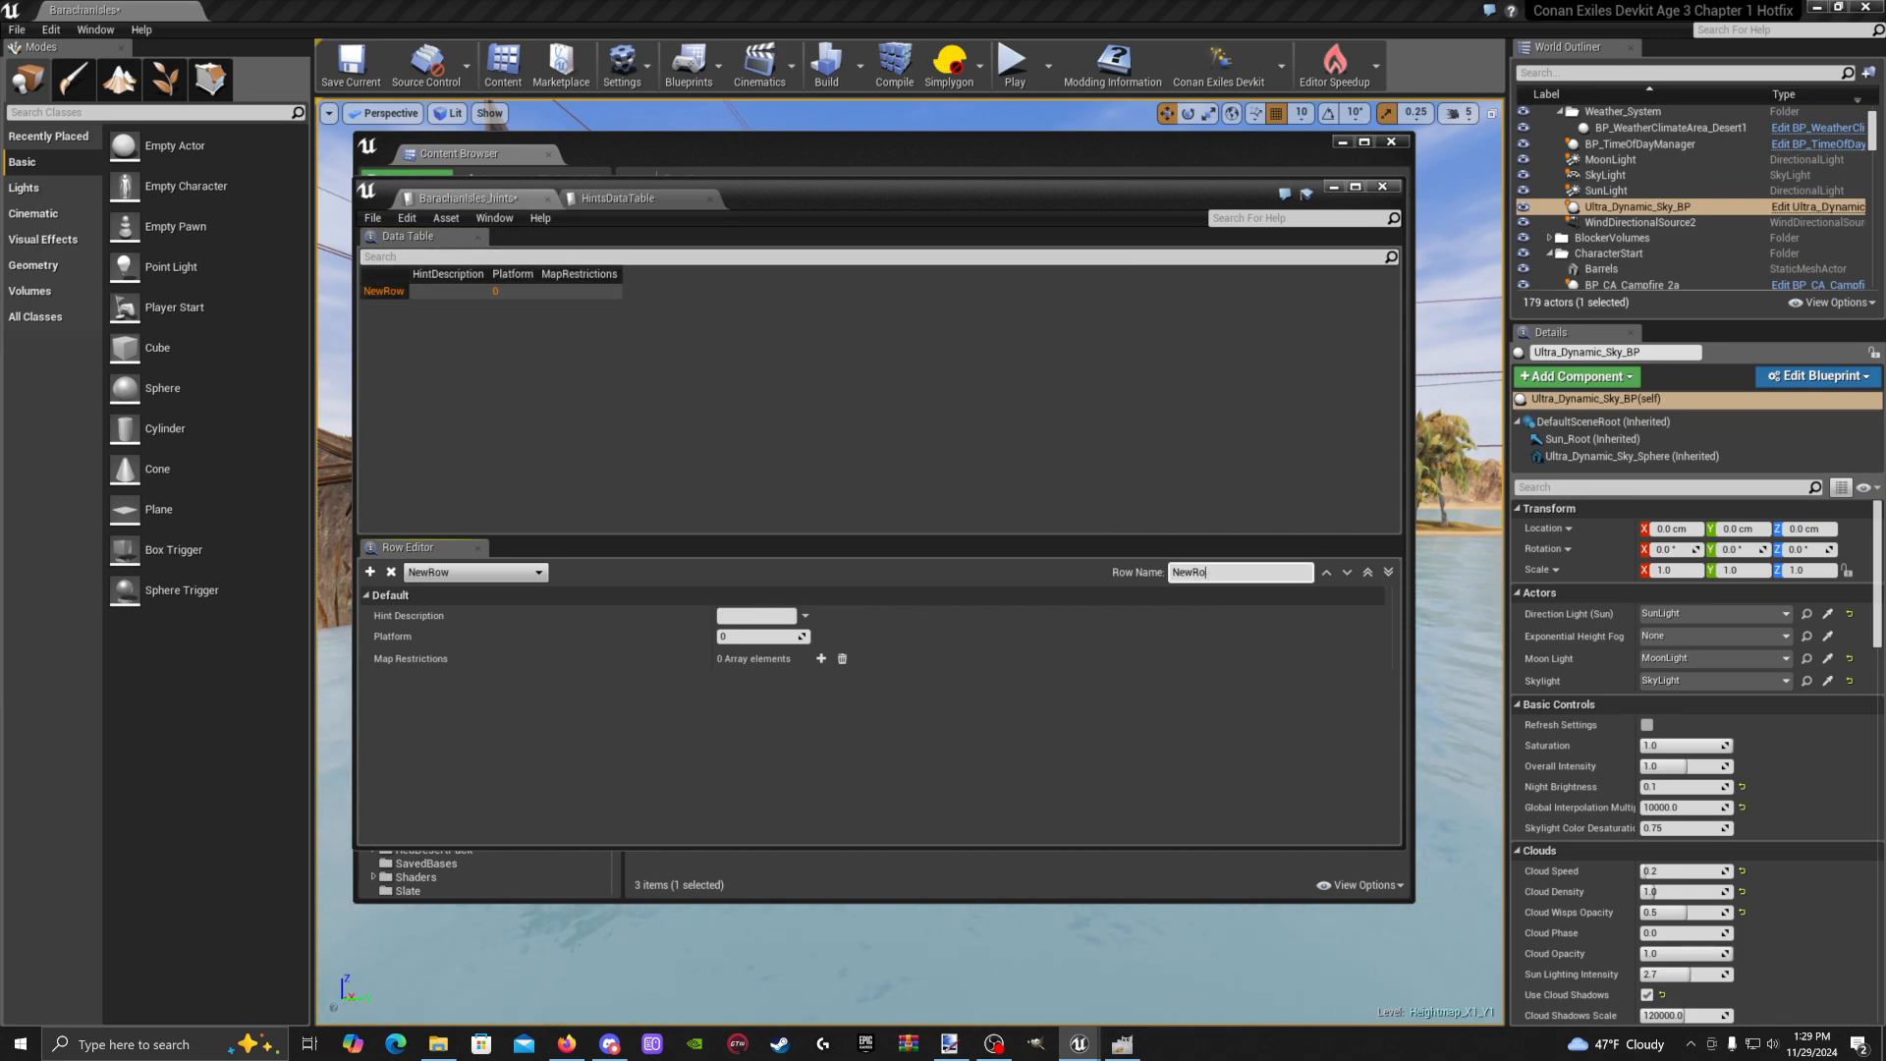
{"action": "type", "text": "1"}
{"action": "left_click", "coordinate": [756, 616]}
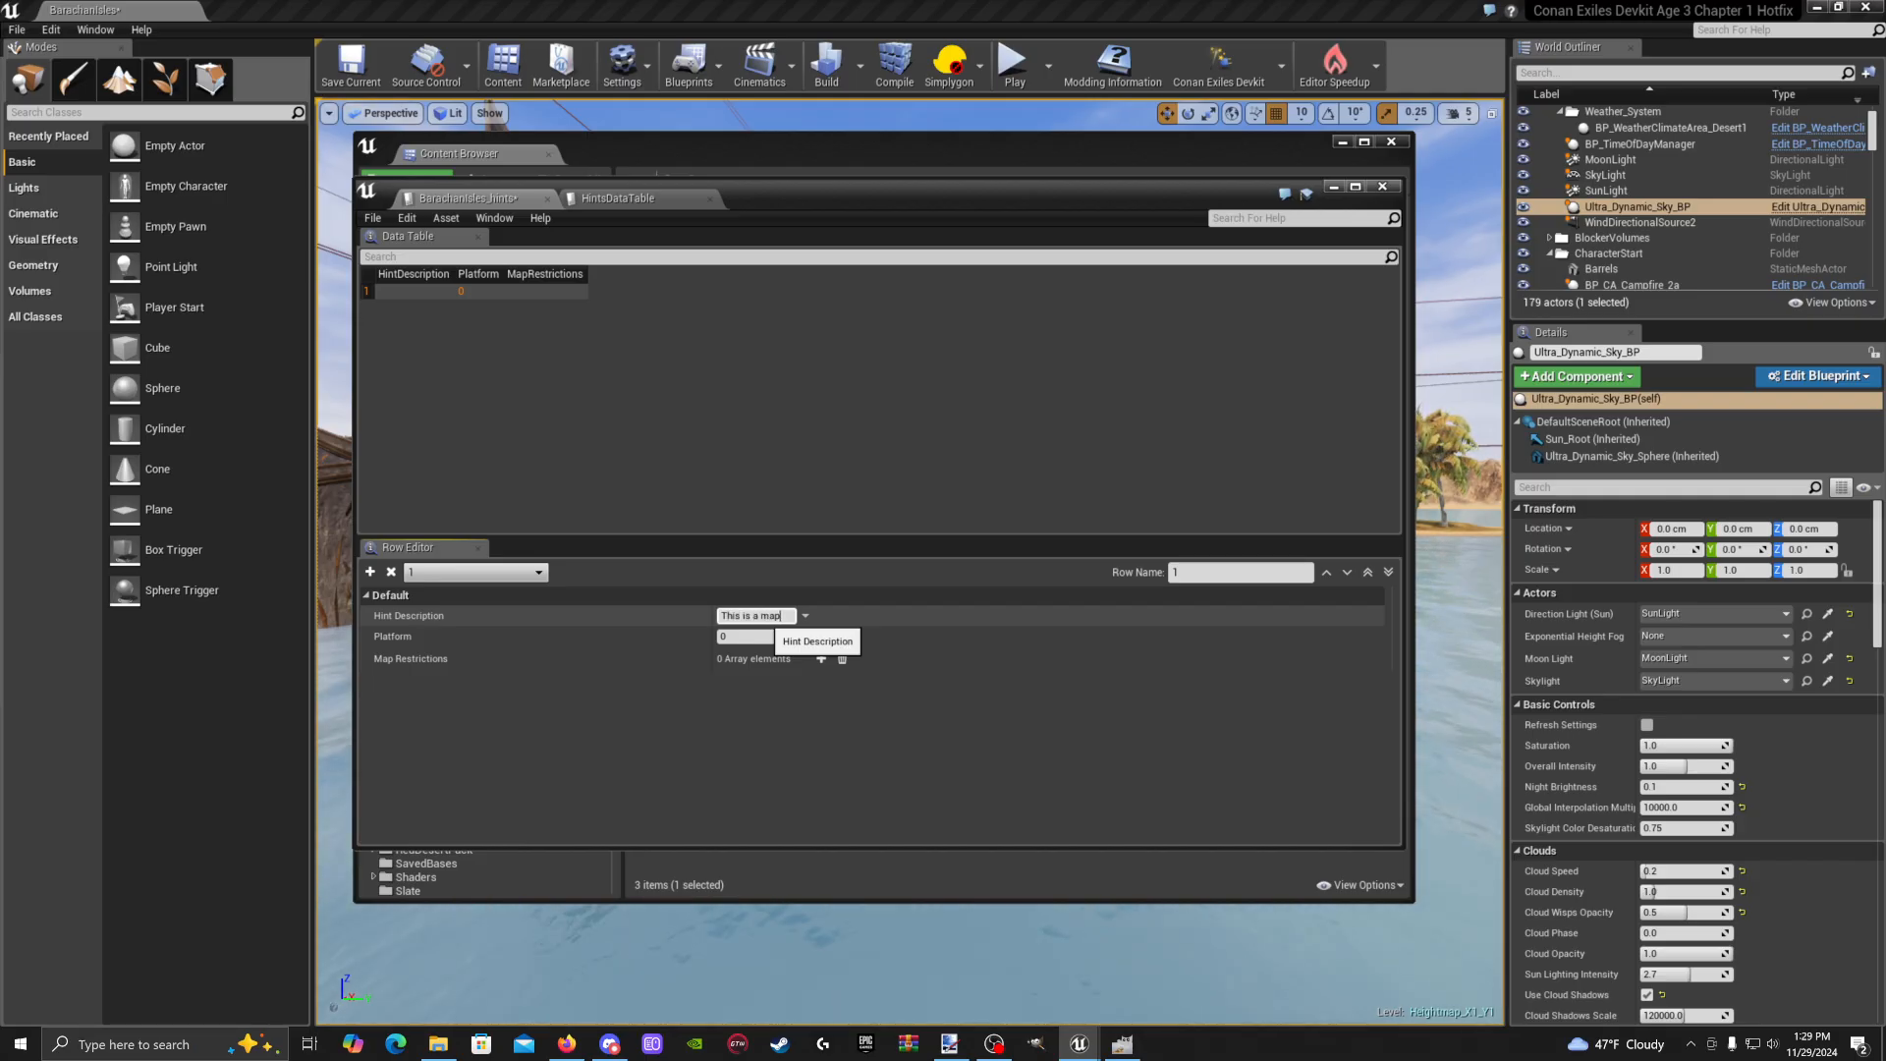
{"action": "key", "text": "BackSpace"}
{"action": "key", "text": "BackSpace"}
{"action": "key", "text": "BackSpace"}
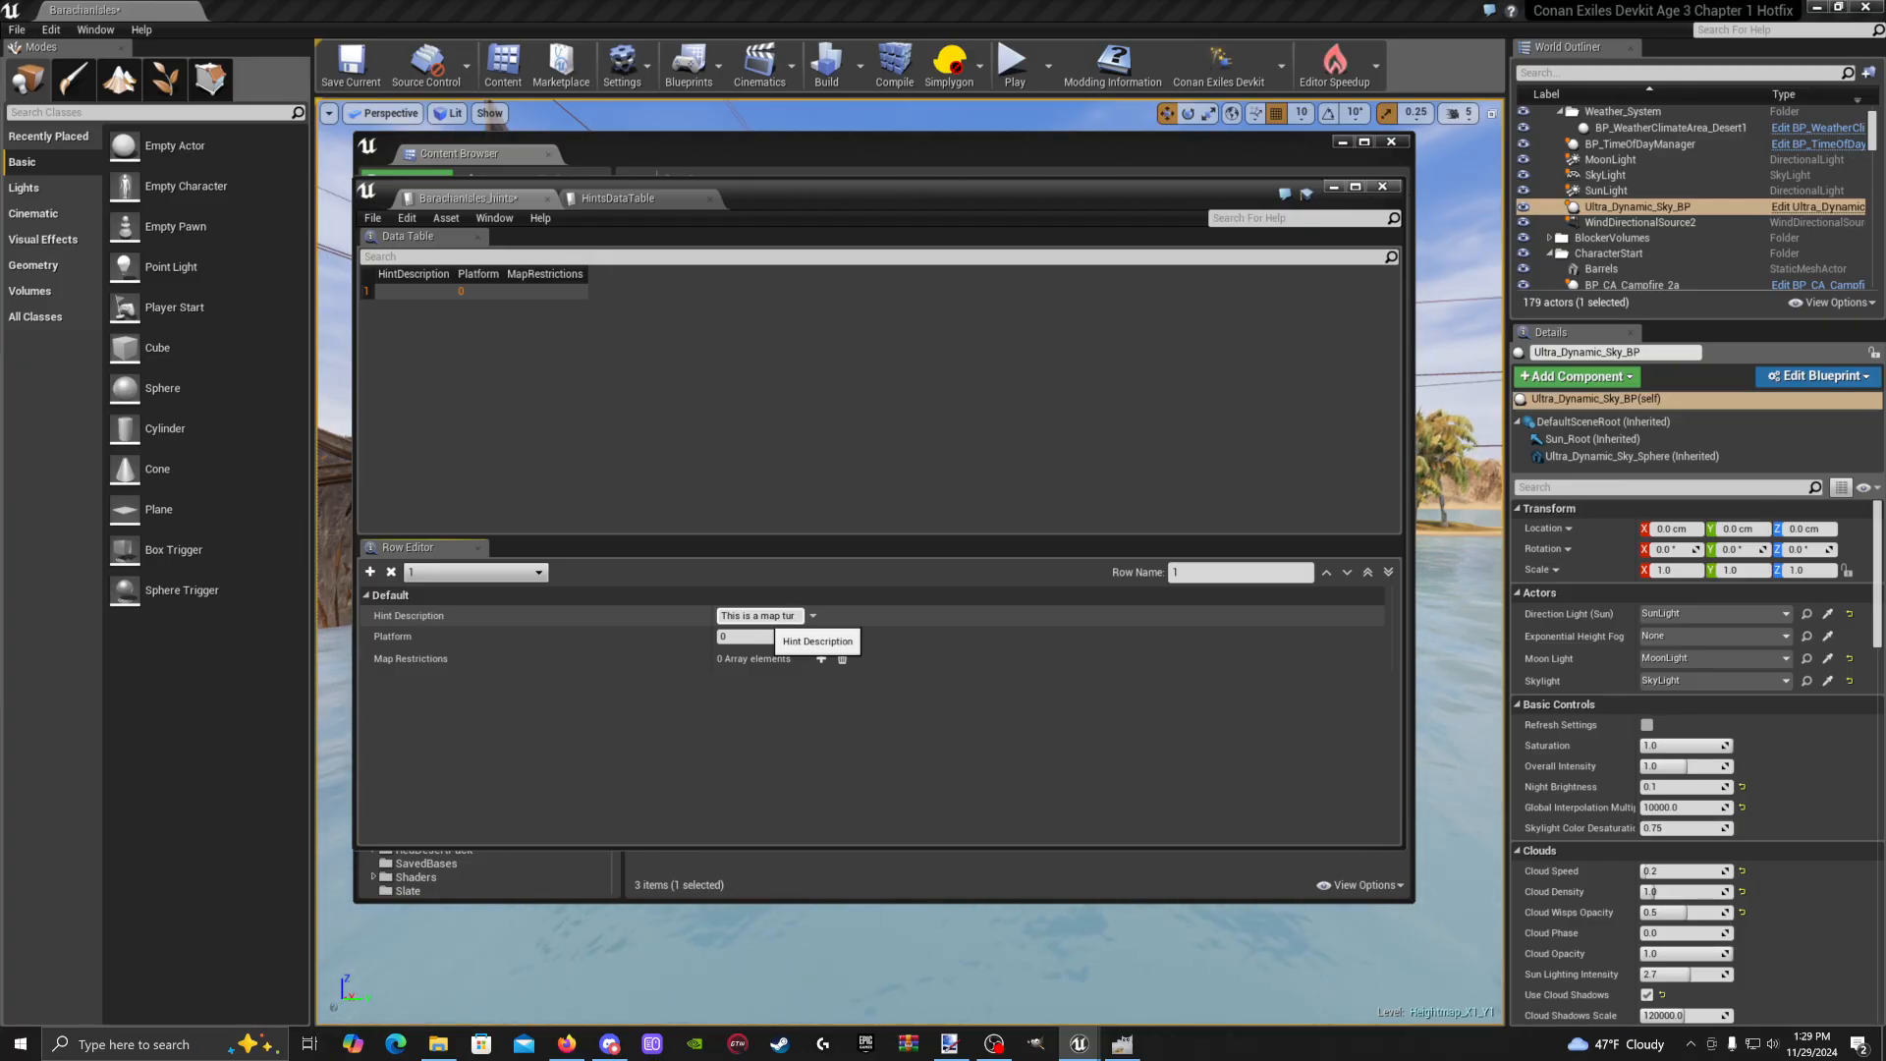
{"action": "type", "text": "orial"}
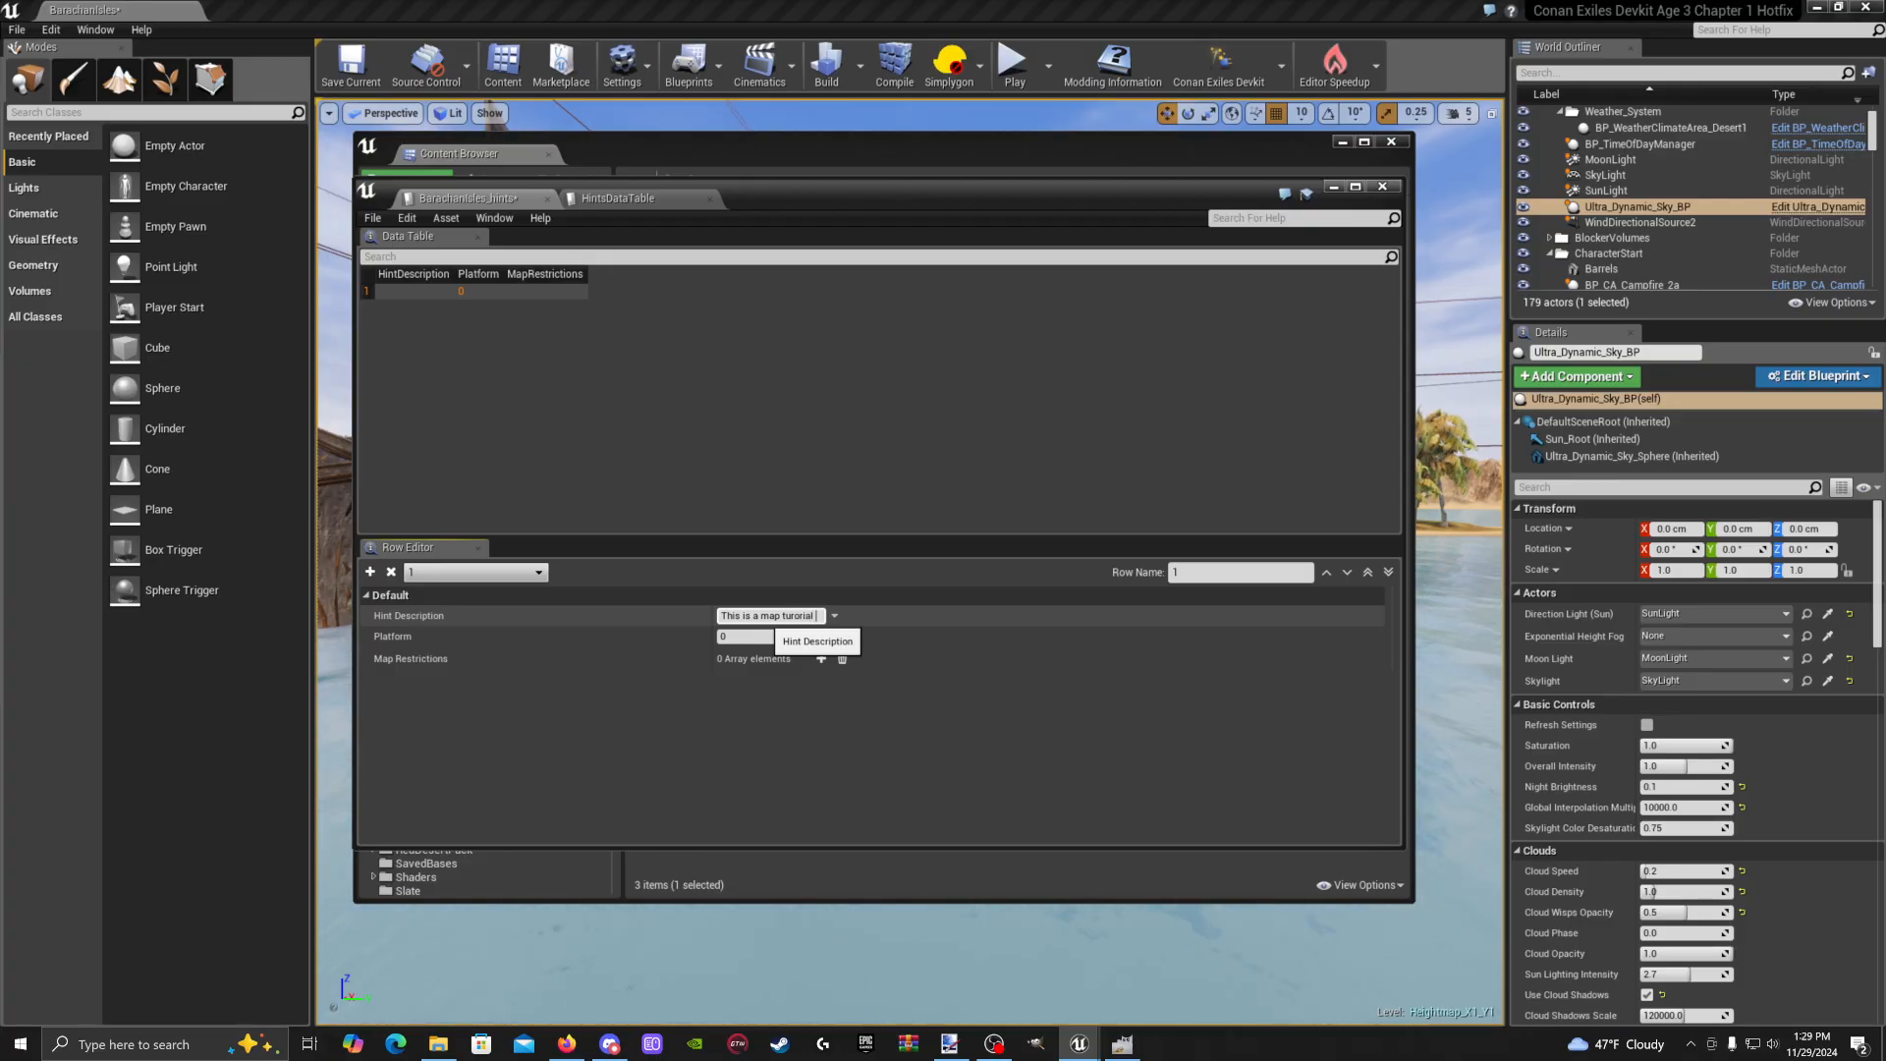
{"action": "type", "text": " guide"}
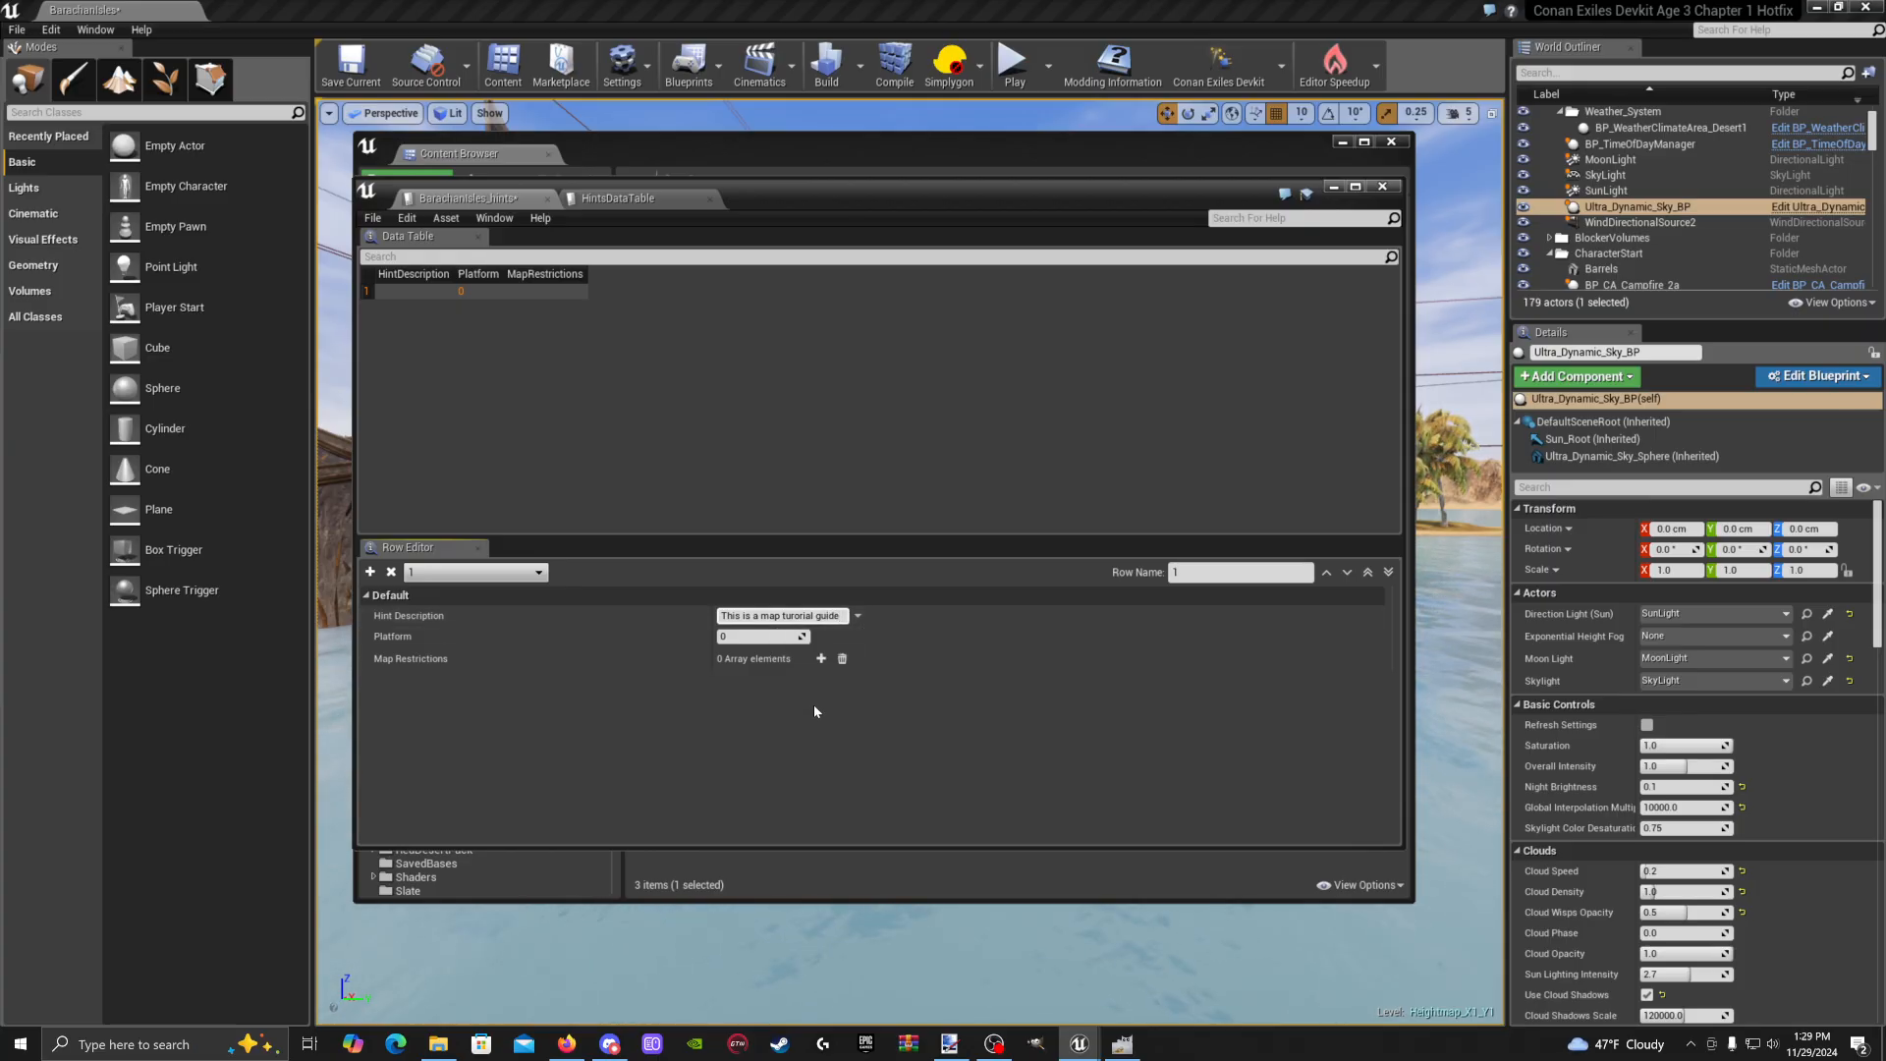
{"action": "type", "text": "."}
{"action": "key", "text": "Return"}
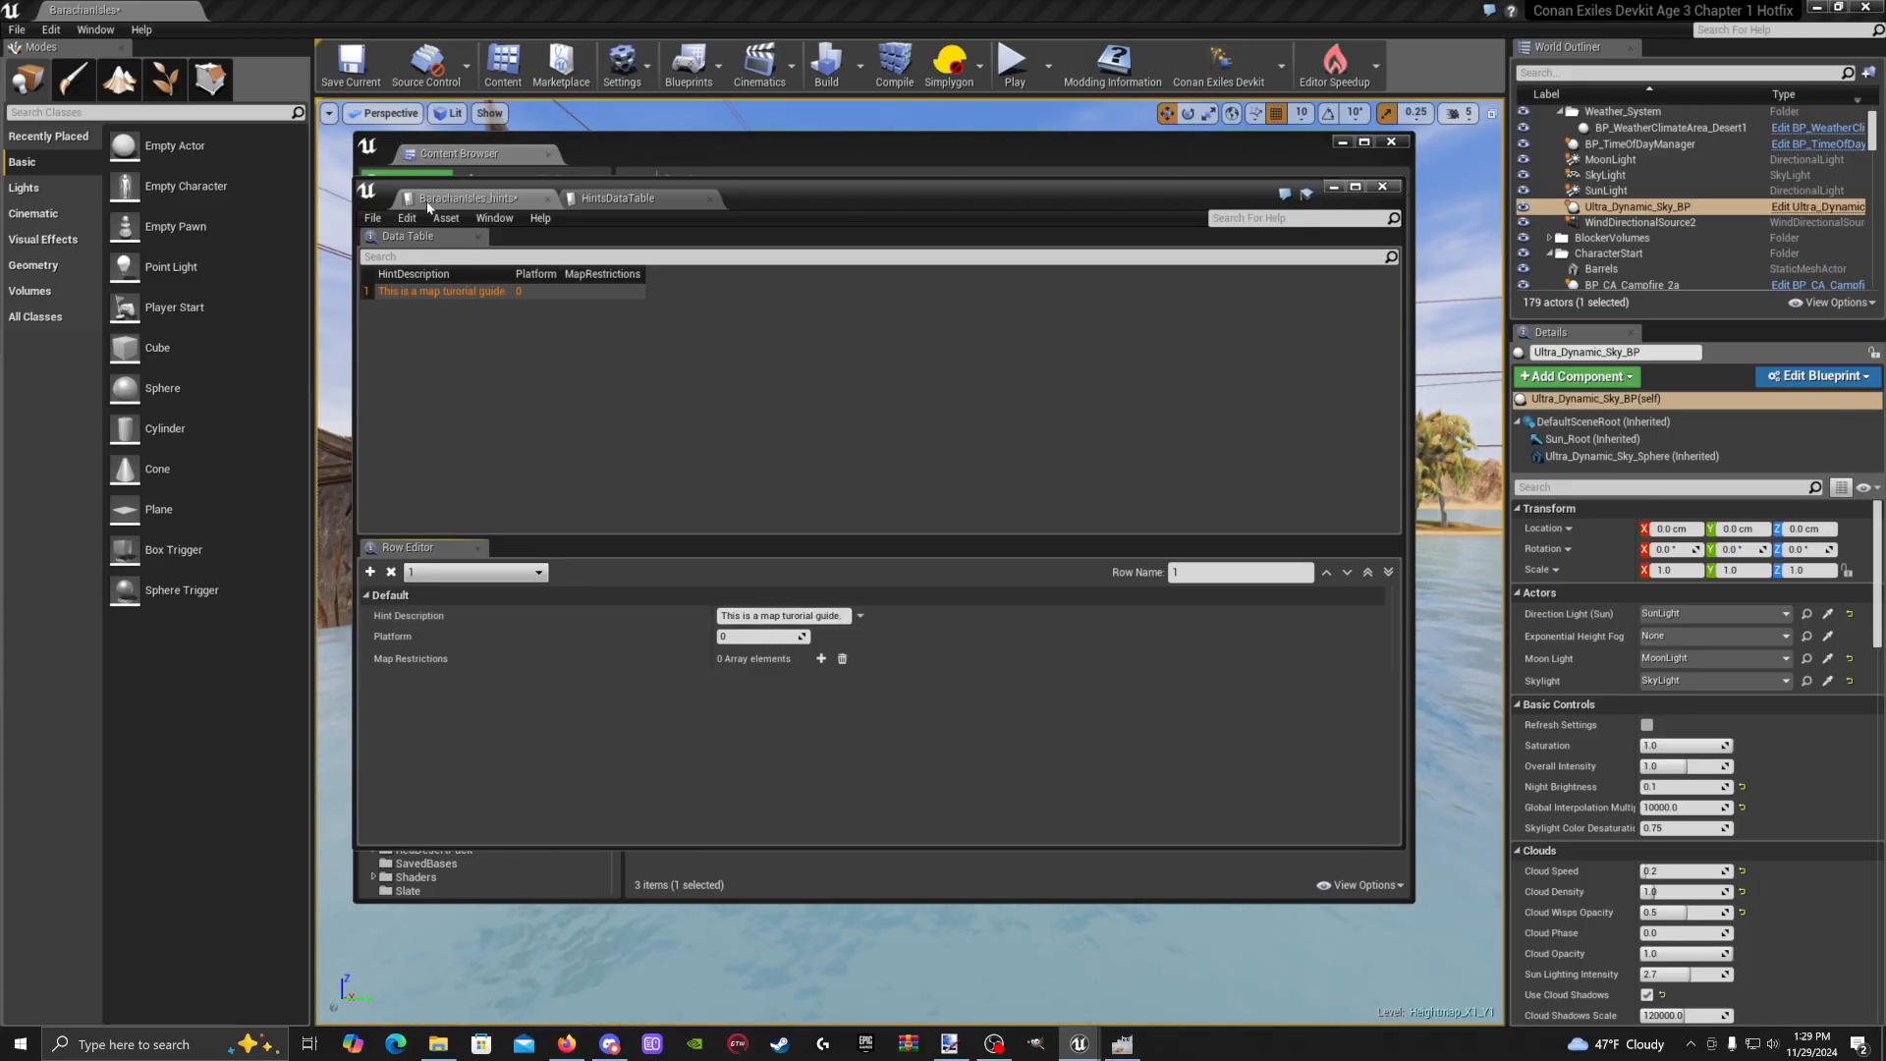
Save the BarachanIsles_hints data table and close its editor
{"action": "left_click", "coordinate": [372, 217]}
{"action": "left_click", "coordinate": [403, 254]}
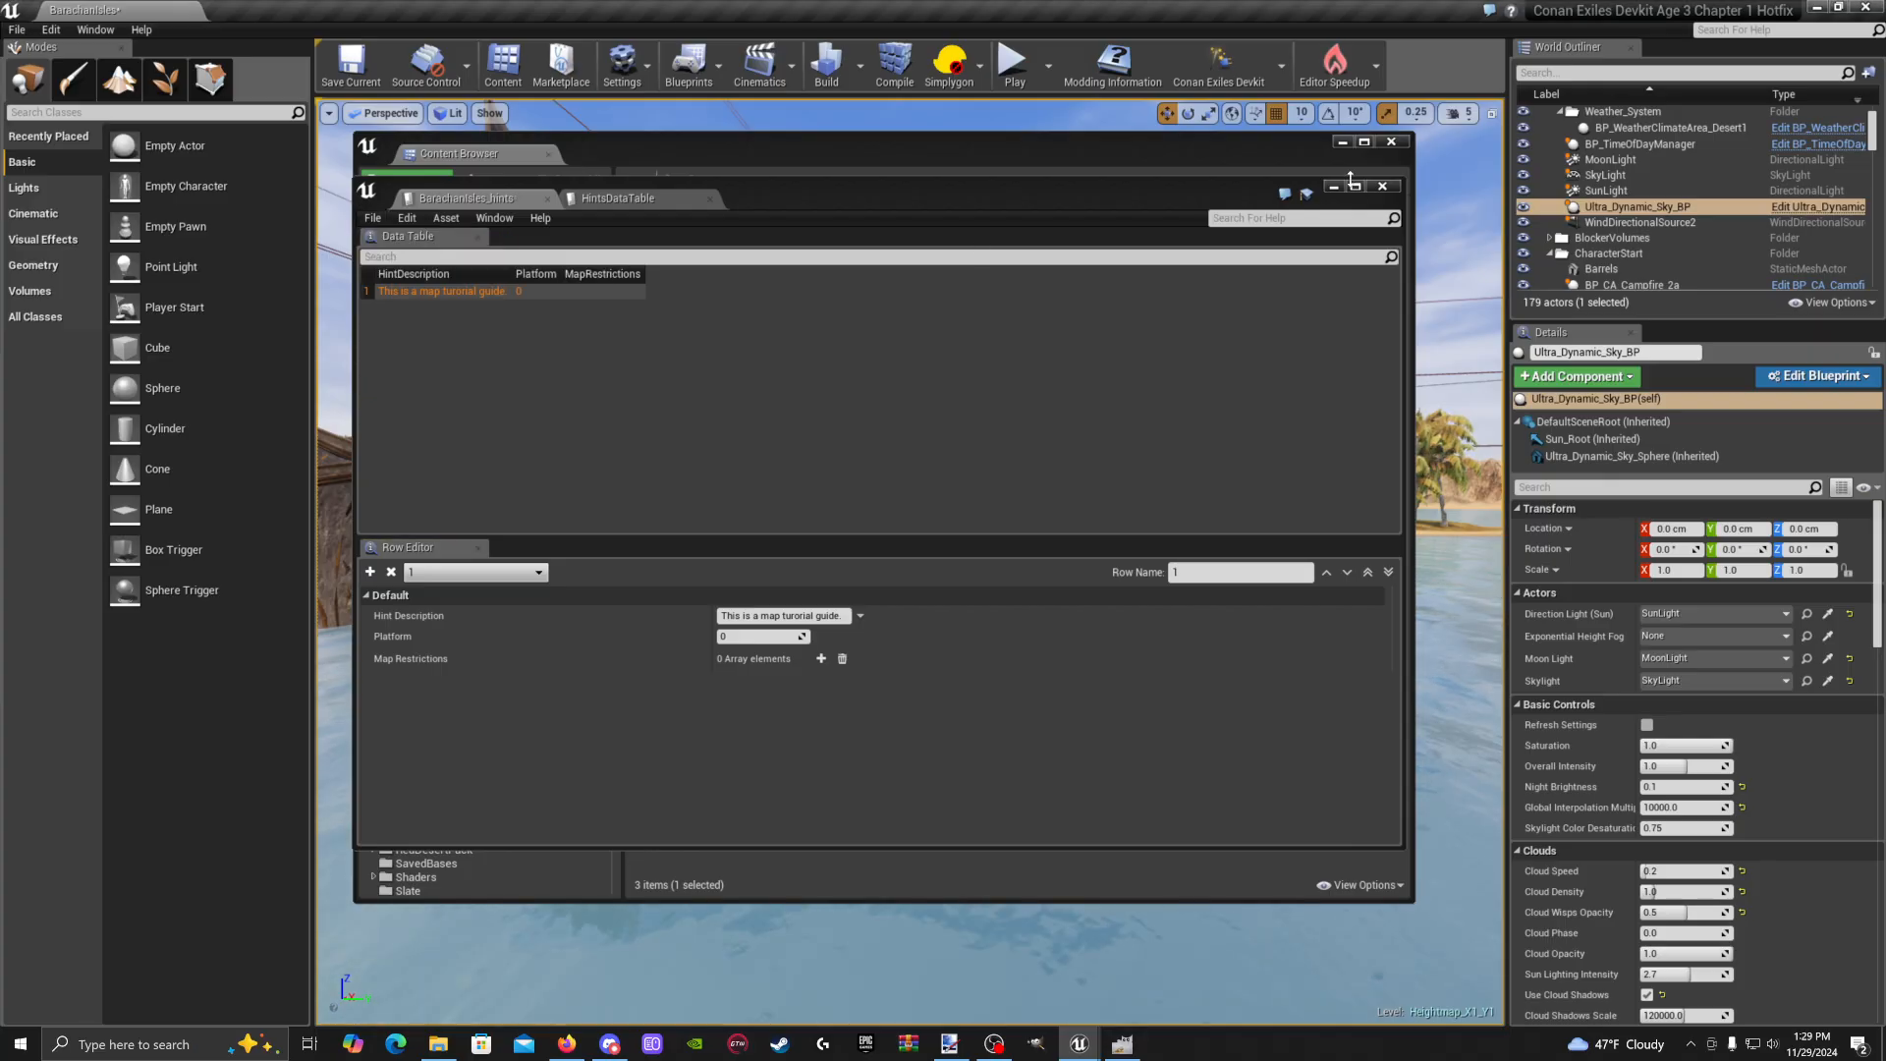
{"action": "left_click", "coordinate": [1394, 189]}
{"action": "left_click", "coordinate": [994, 450]}
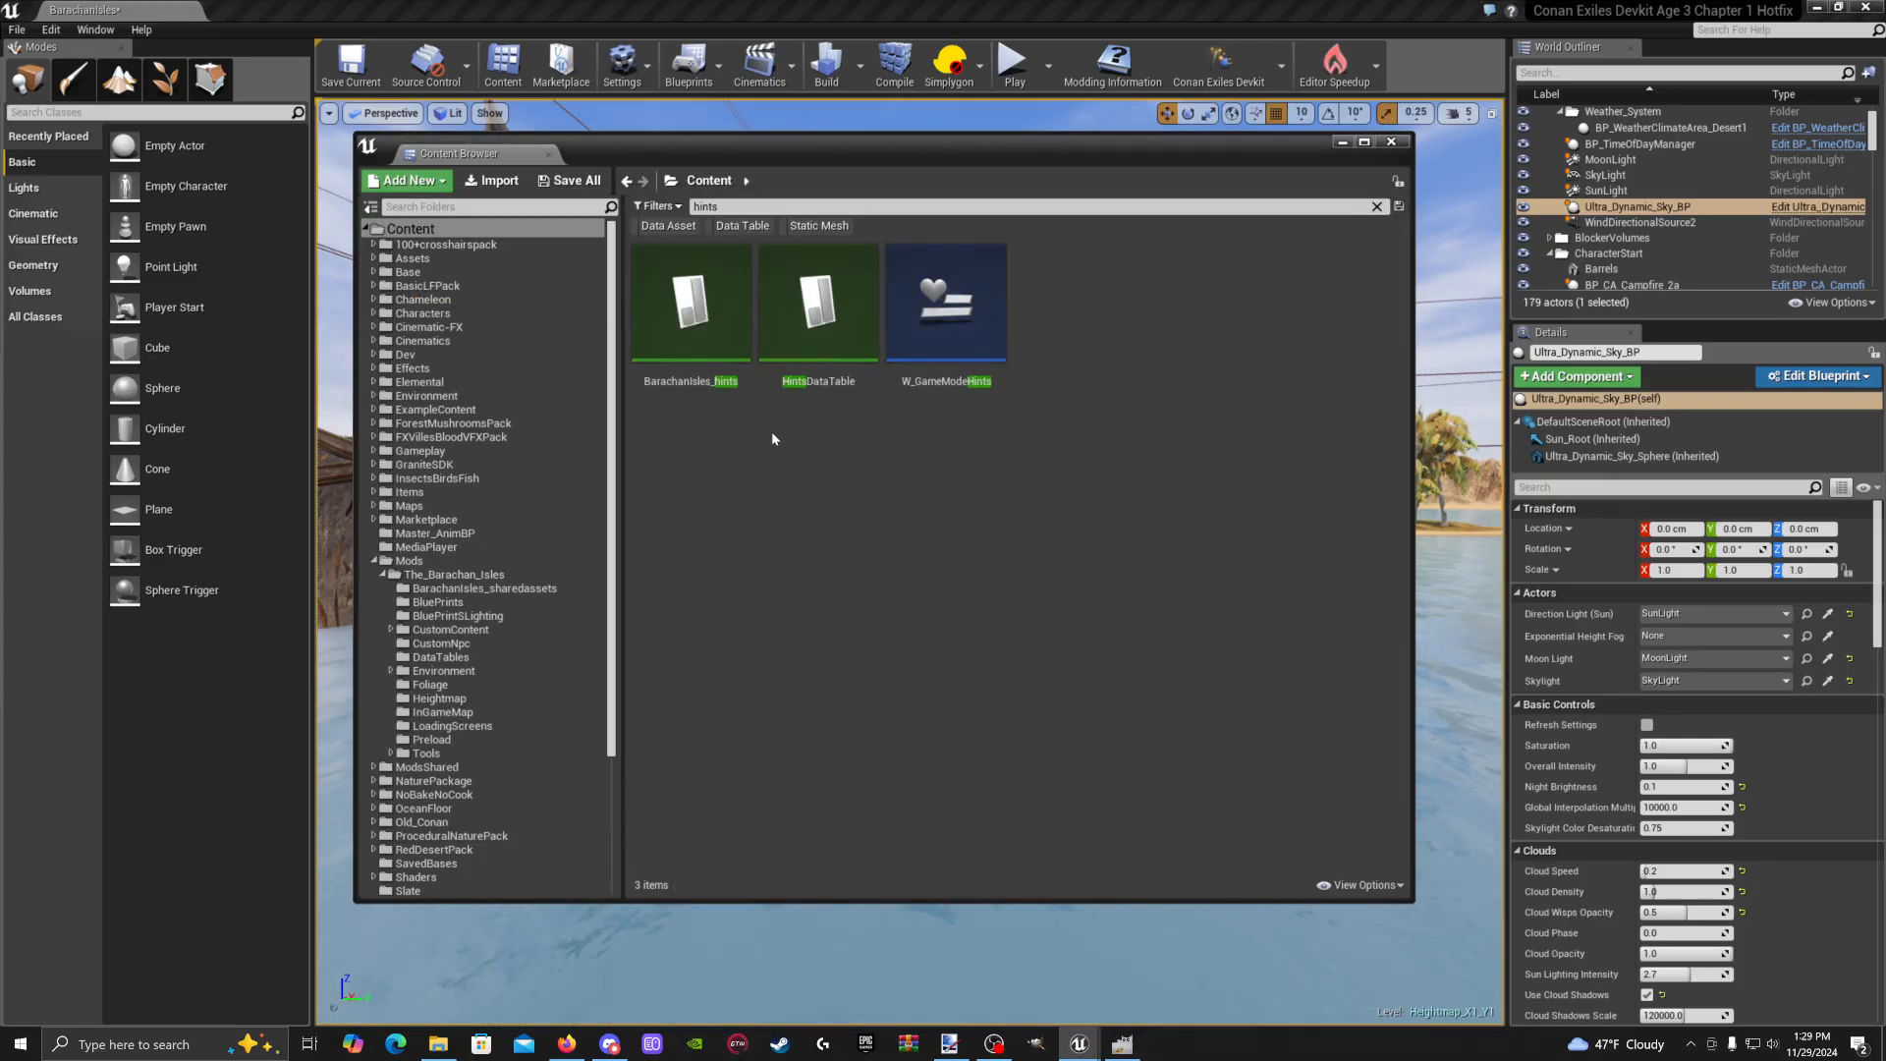
Reopen and minimize BarachanIsles_hints, then show the Preload folder with the 'hints' filter cleared
{"action": "double_click", "coordinate": [672, 339]}
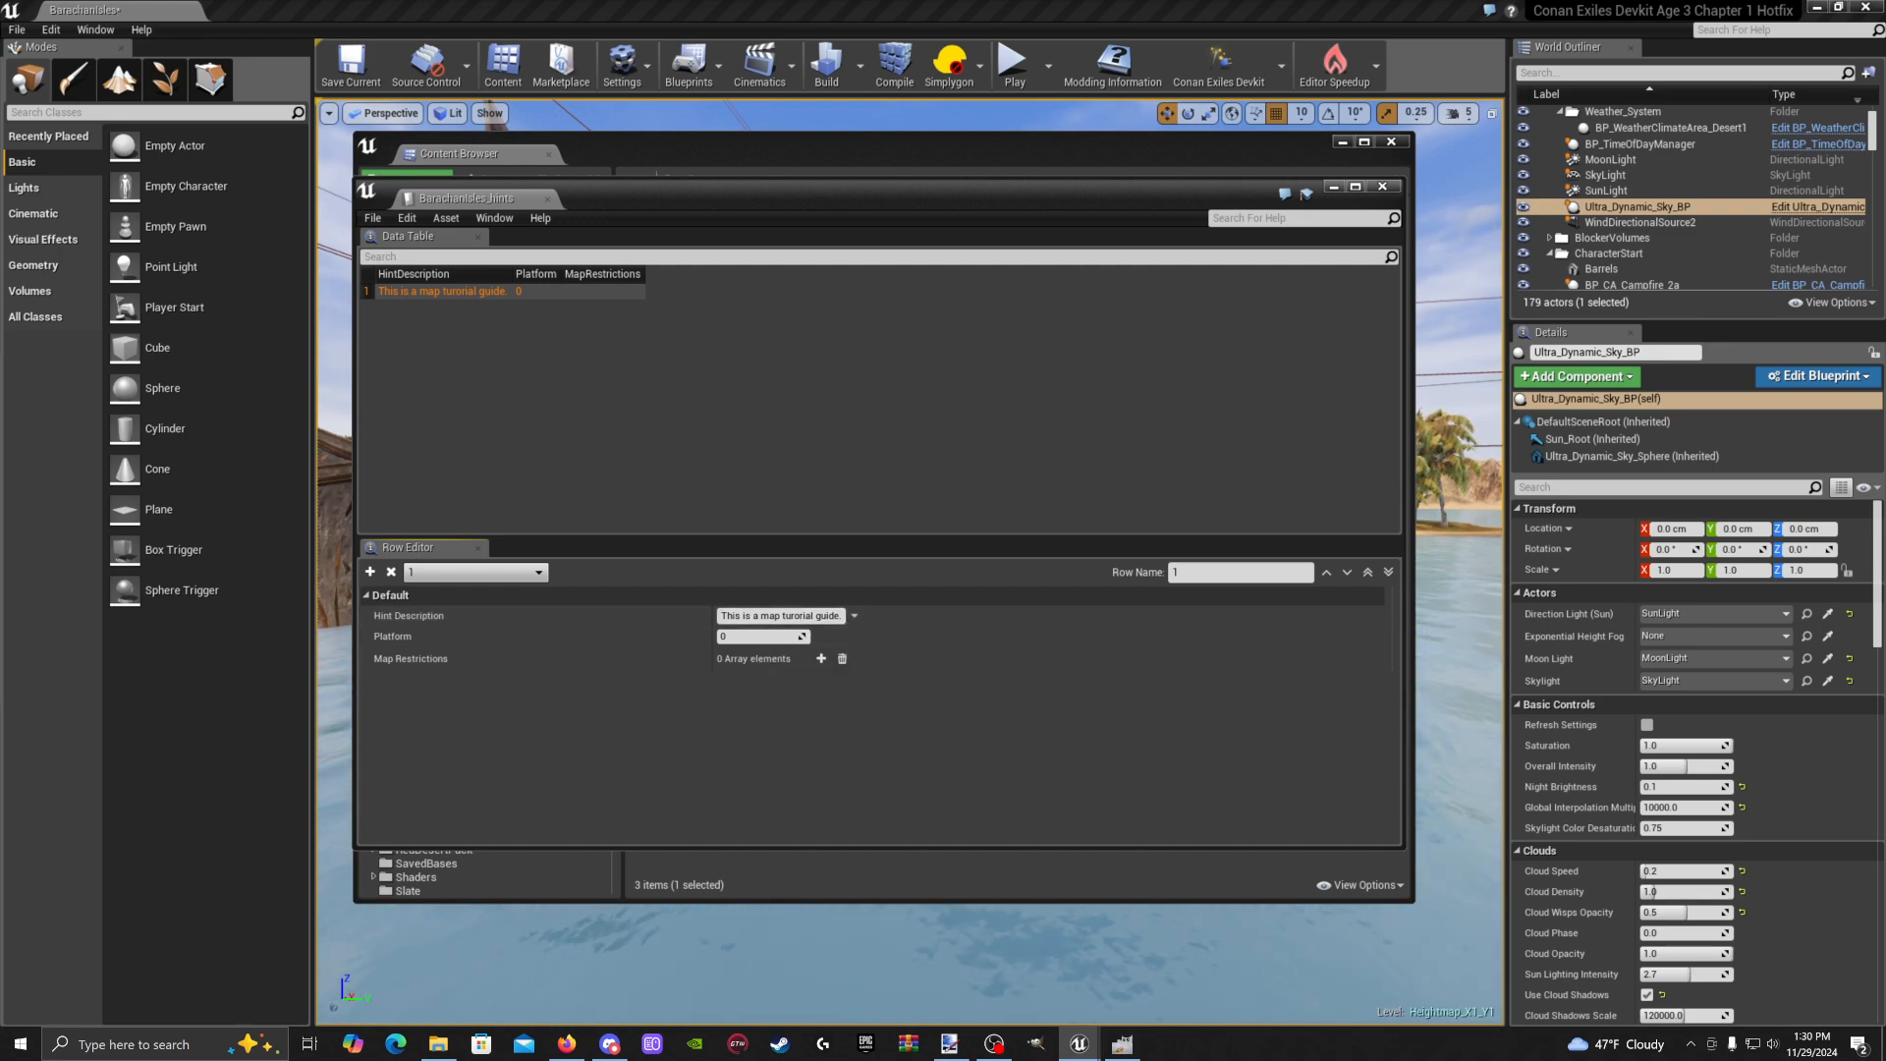
{"action": "left_click", "coordinate": [1333, 188]}
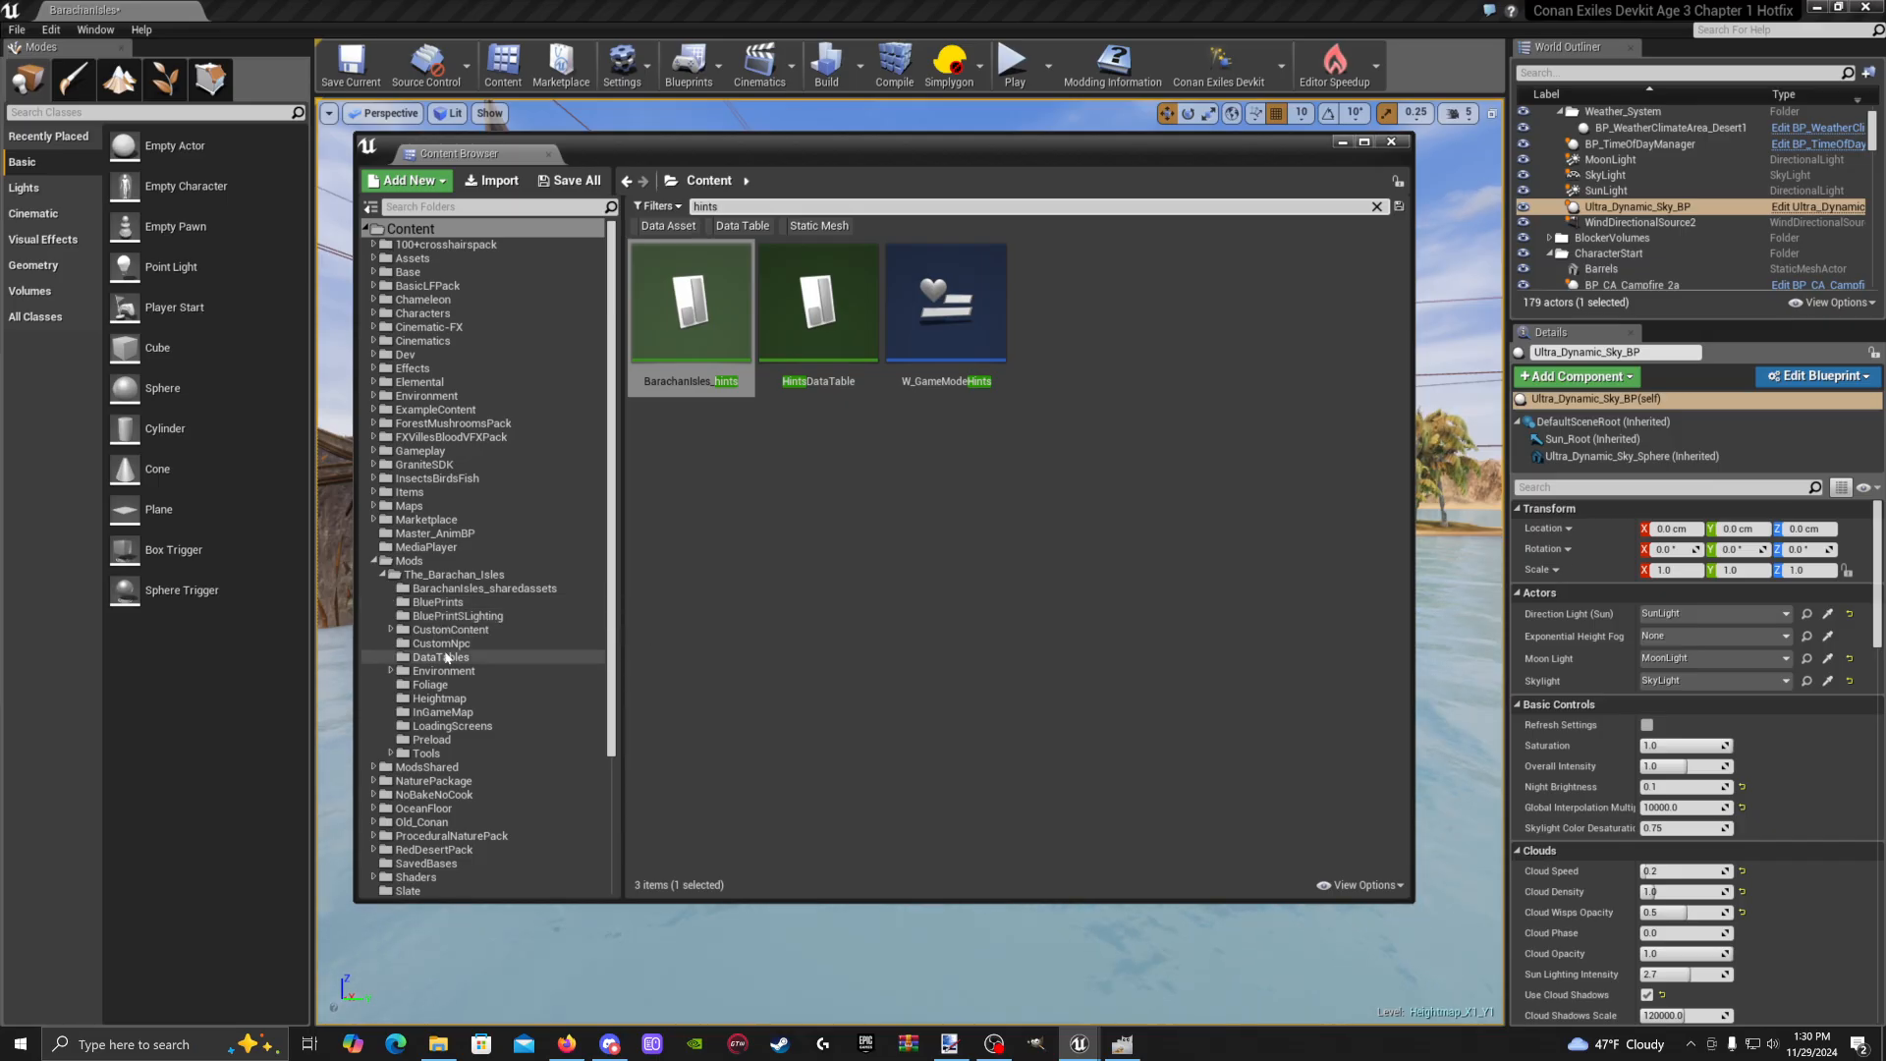
{"action": "left_click", "coordinate": [462, 740]}
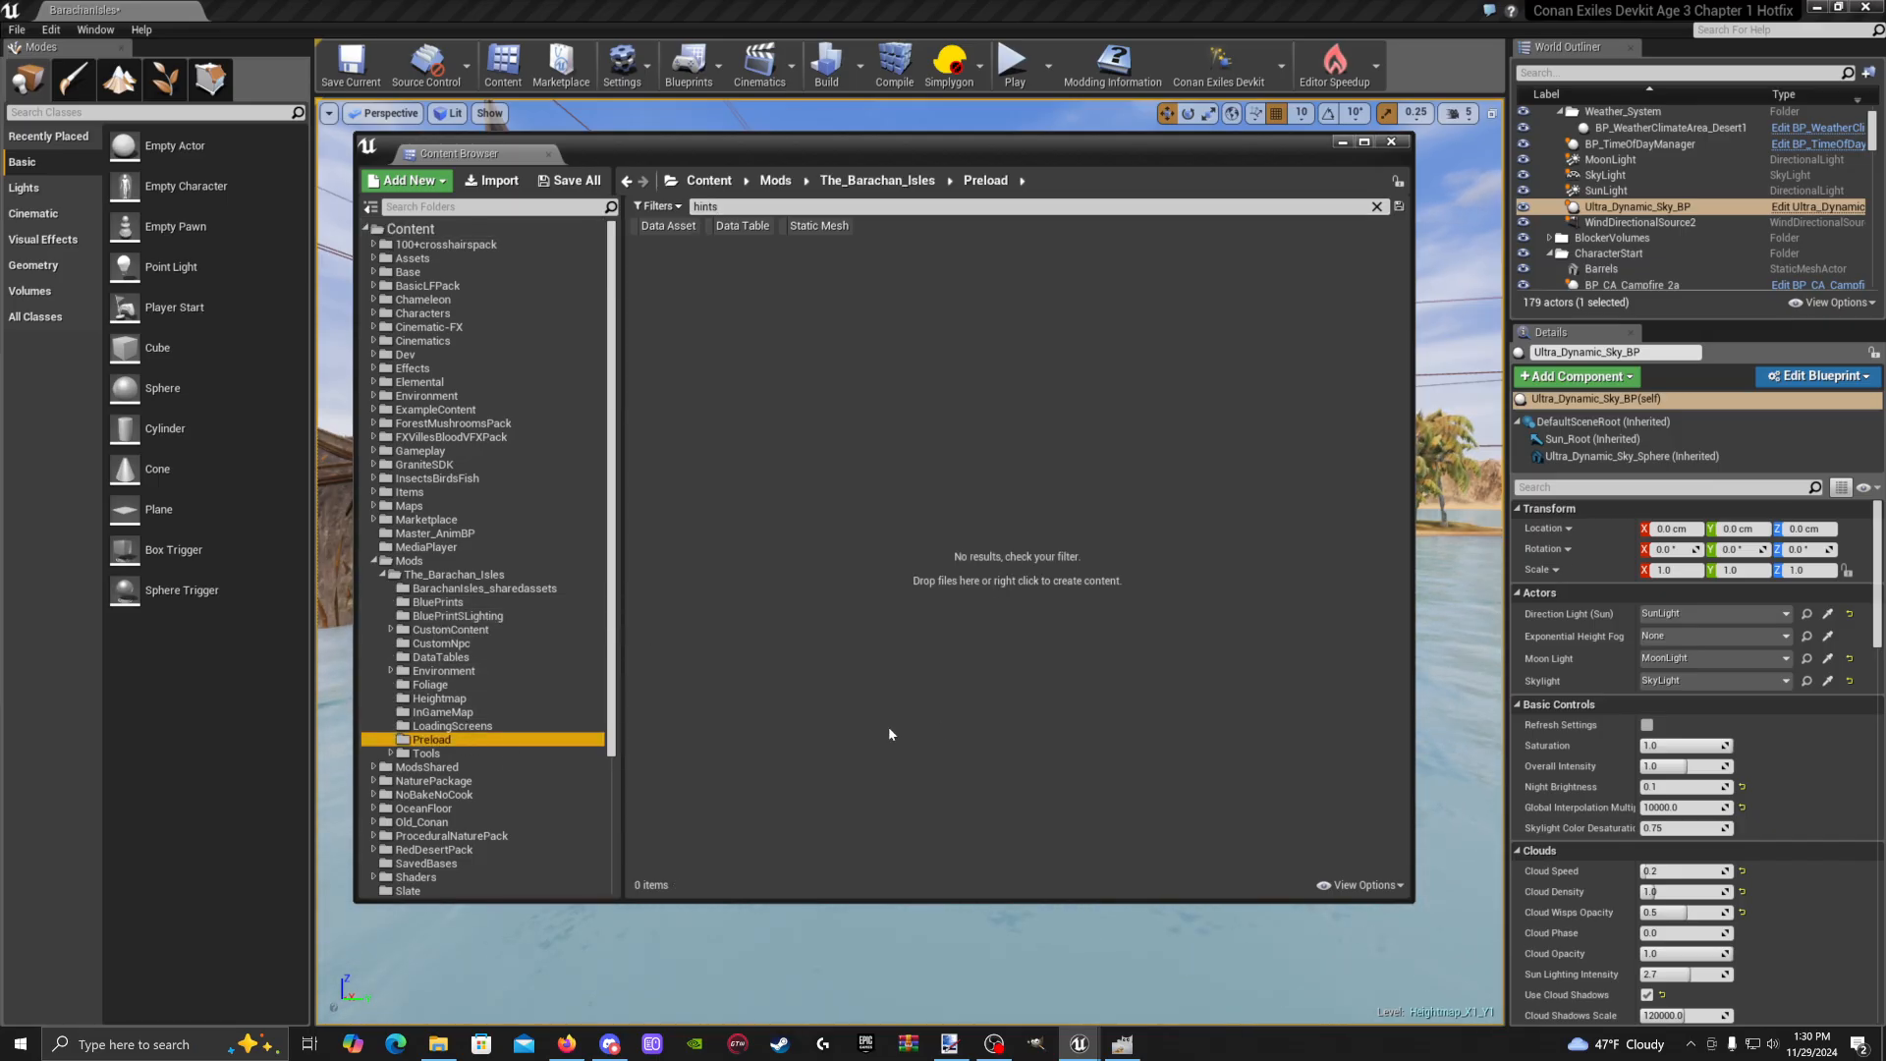
{"action": "left_click", "coordinate": [1375, 207]}
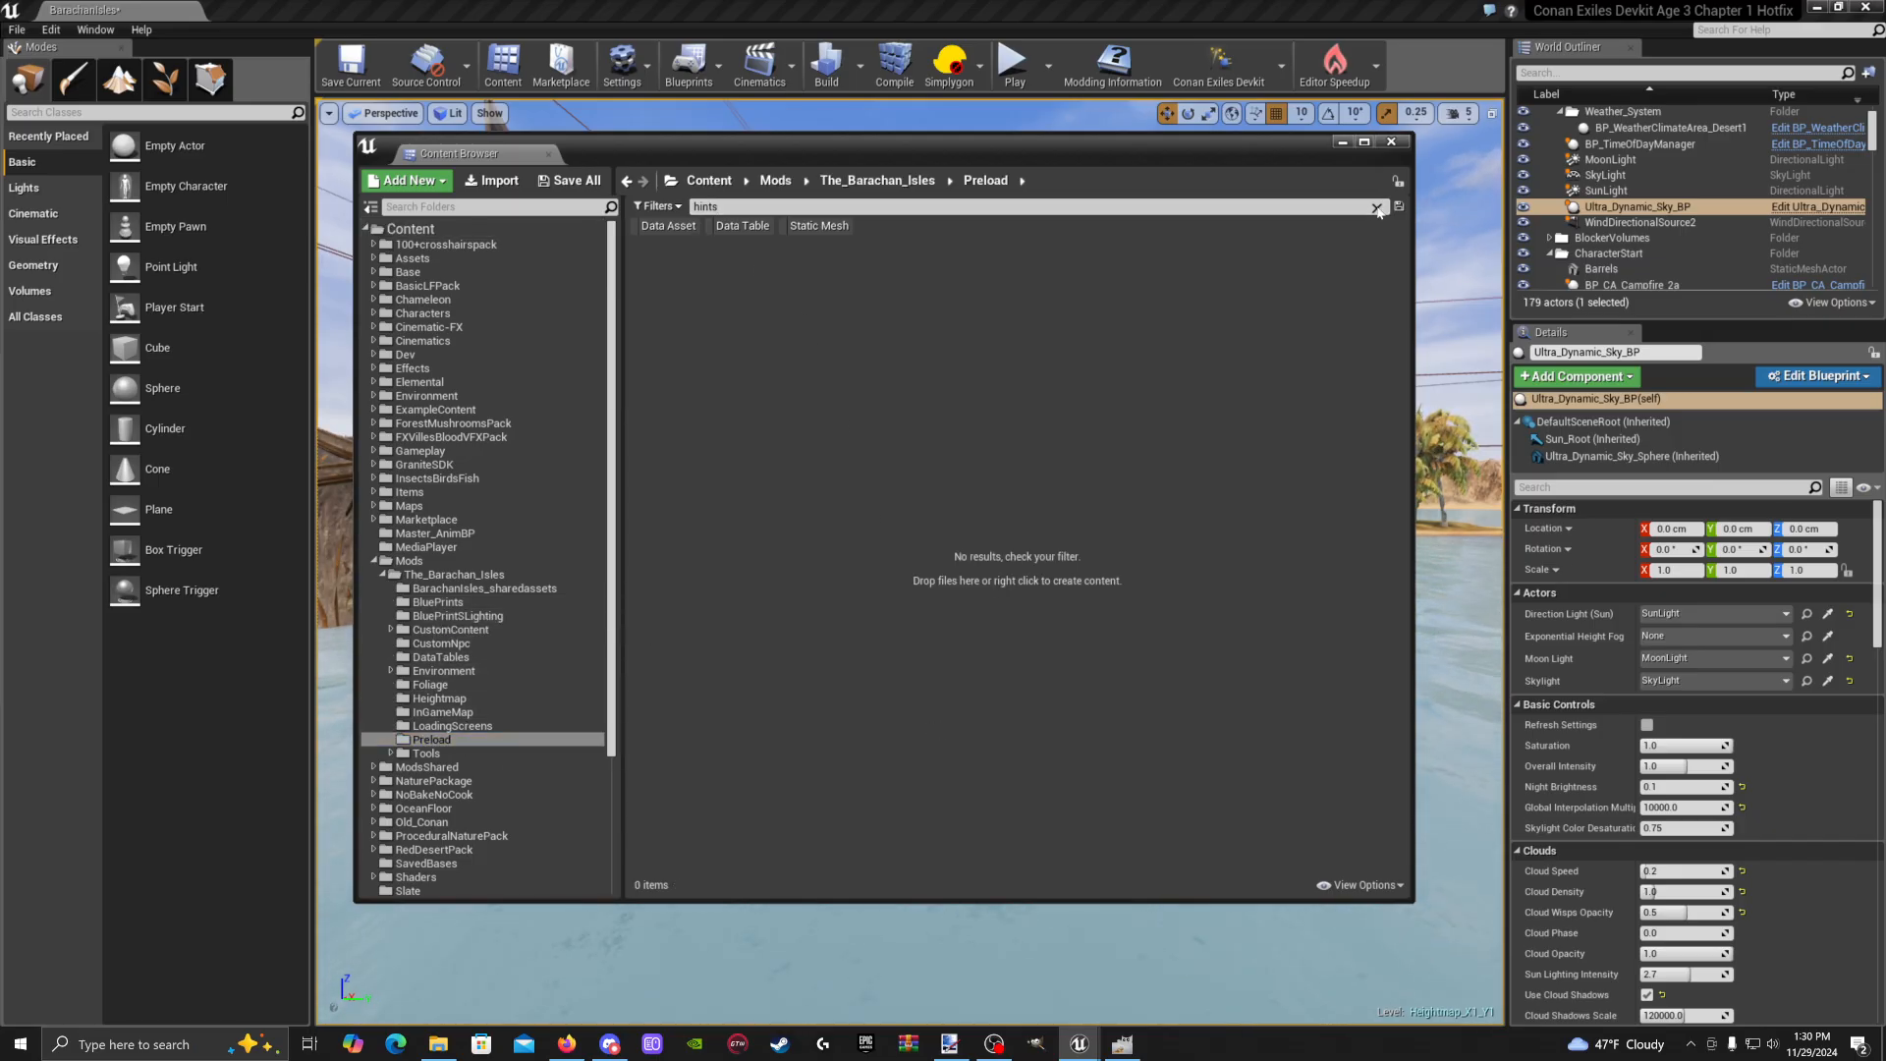
Open MC_Preload and add a copy of the Merge Data Tables node wired after the original
{"action": "double_click", "coordinate": [933, 354]}
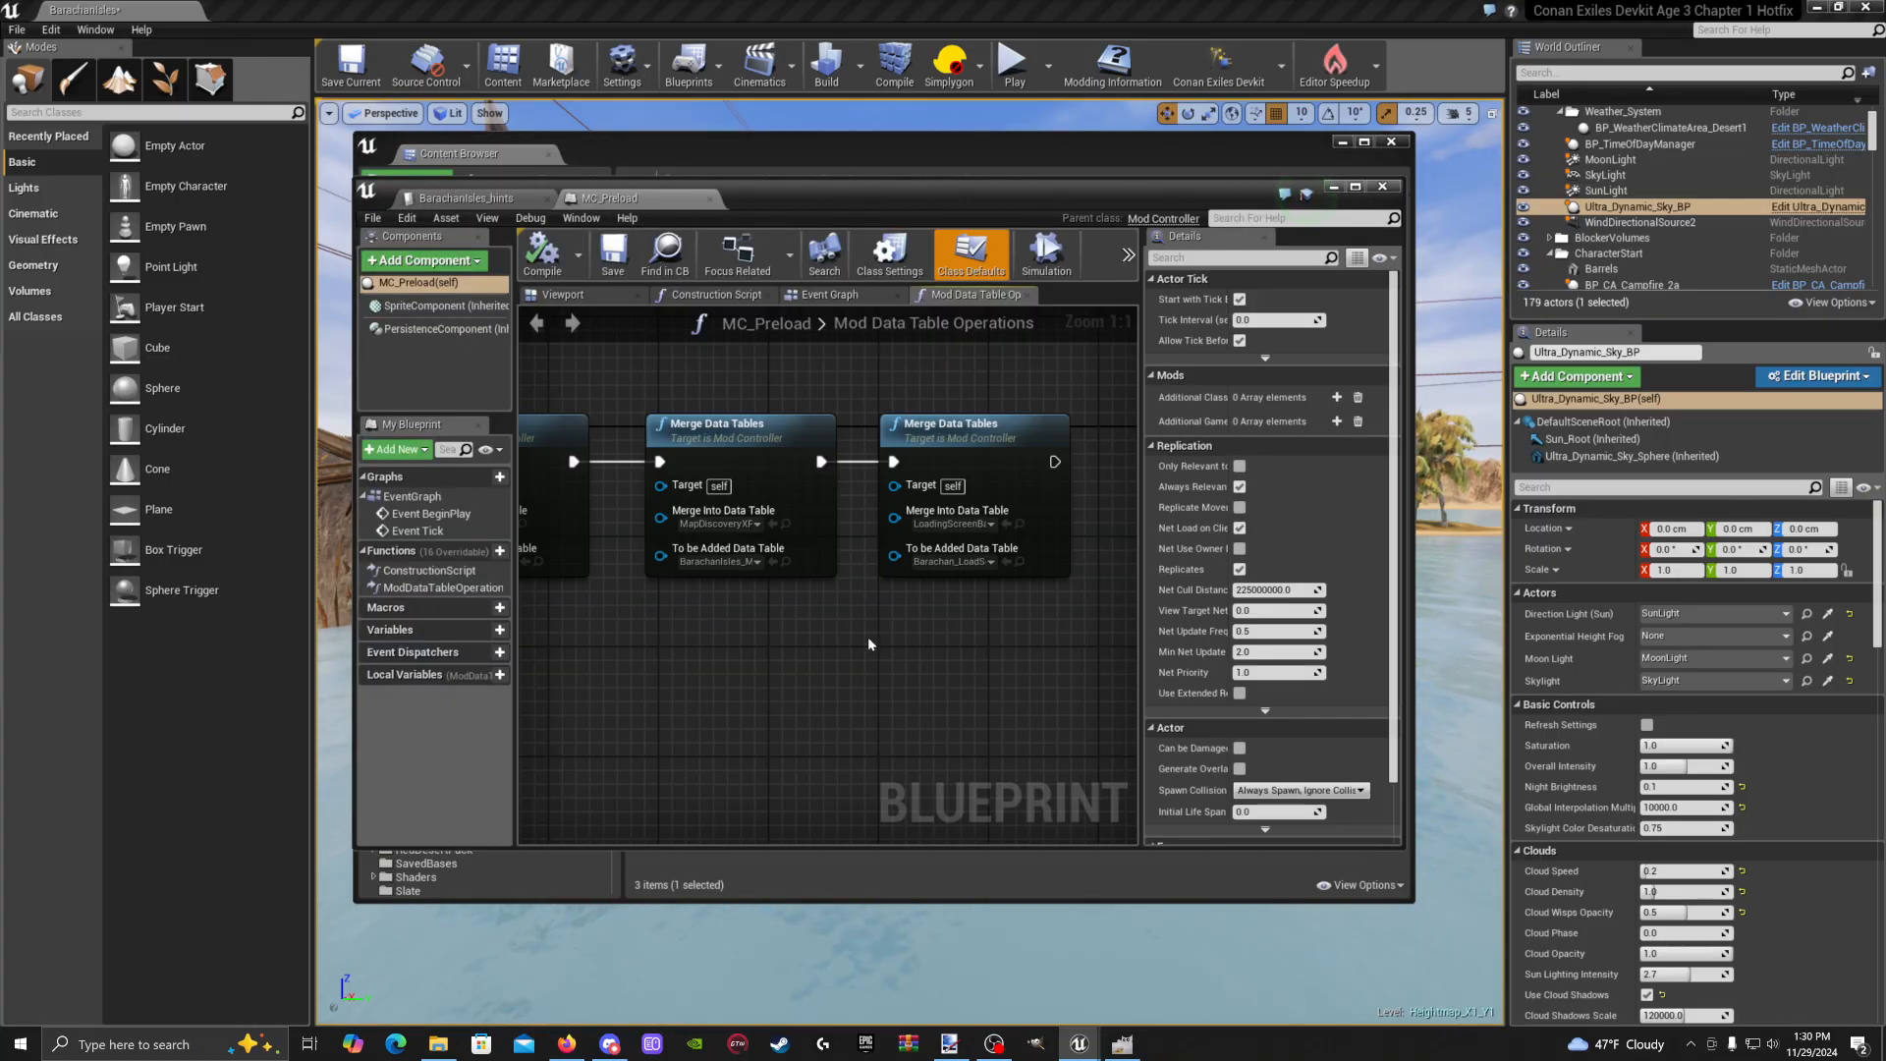
{"action": "scroll", "coordinate": [784, 445], "scroll_direction": "up", "scroll_amount": 3}
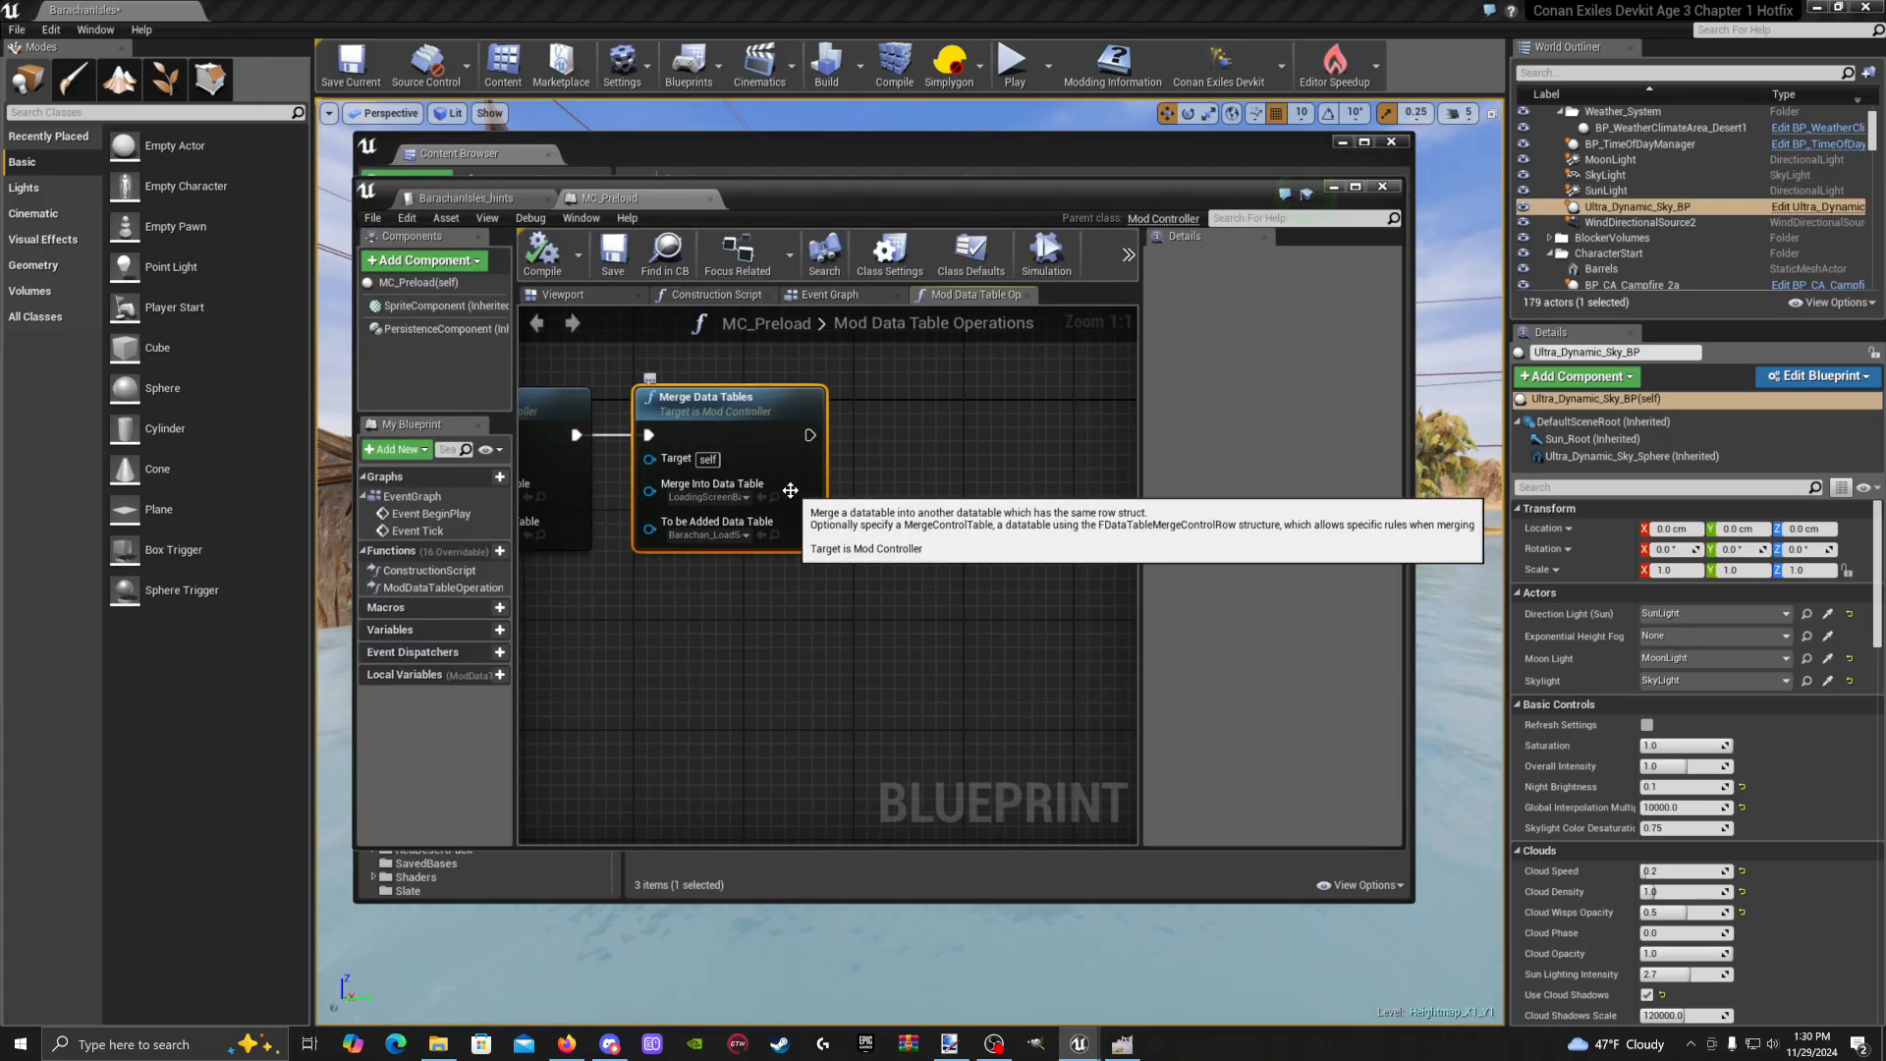
{"action": "key", "text": "ctrl+v"}
{"action": "left_click_drag", "start_coordinate": [868, 503], "coordinate": [979, 411]}
{"action": "left_click_drag", "start_coordinate": [810, 435], "coordinate": [967, 412]}
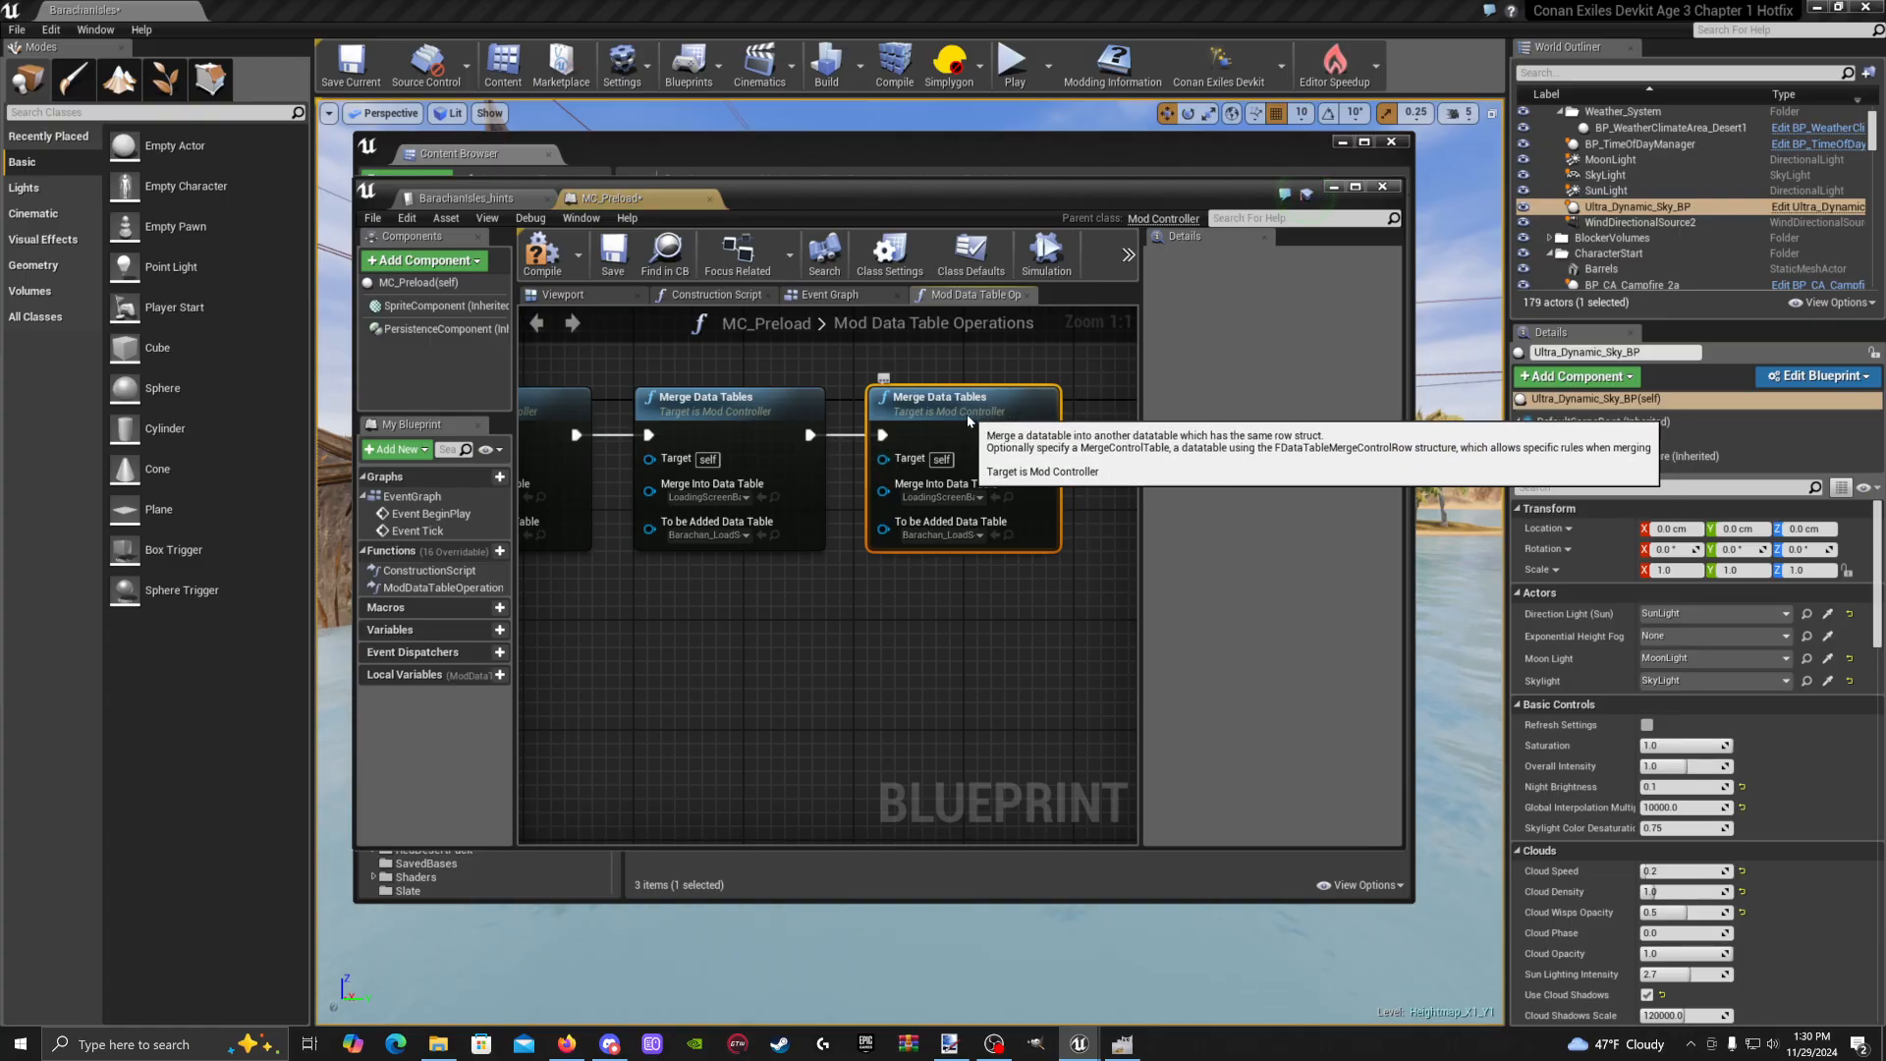
Set Merge Into to HintsDataTable and To be Added to BarachanIsles_hints, then save
{"action": "left_click", "coordinate": [979, 498]}
{"action": "type", "text": "hi"}
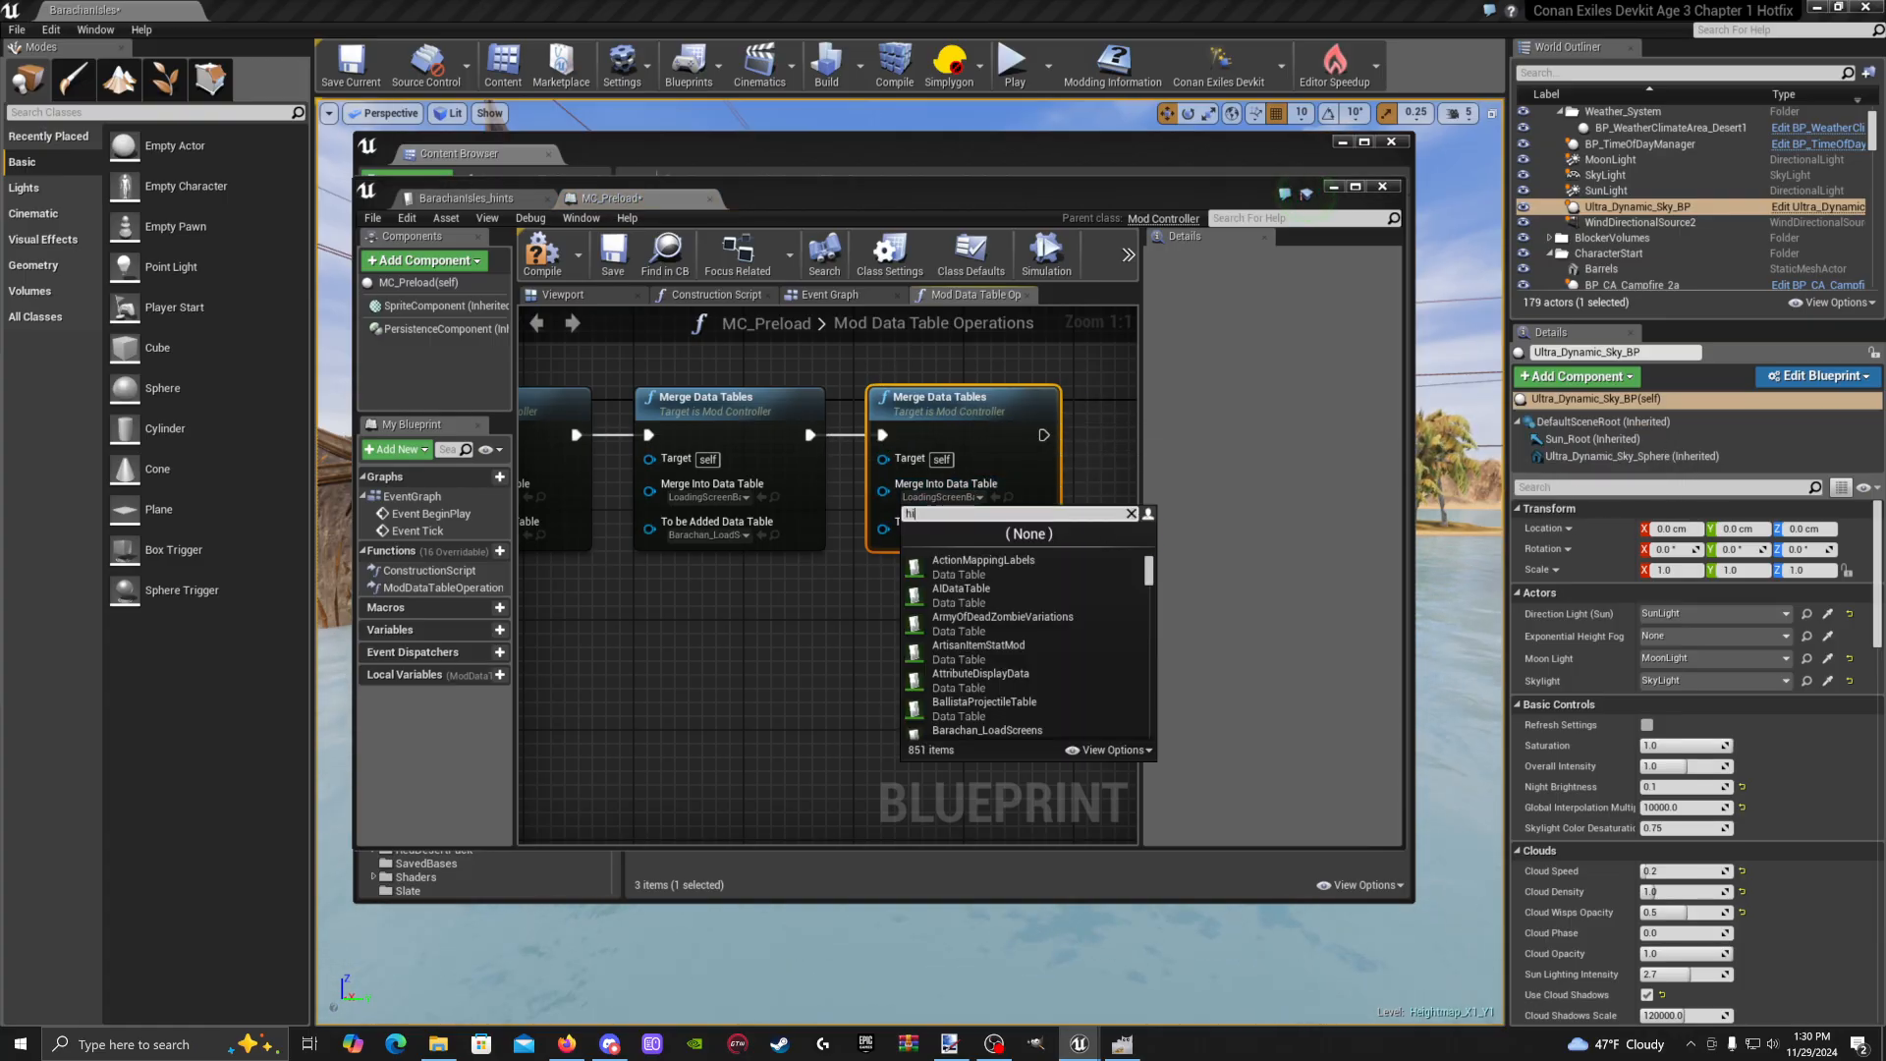
{"action": "type", "text": "nts"}
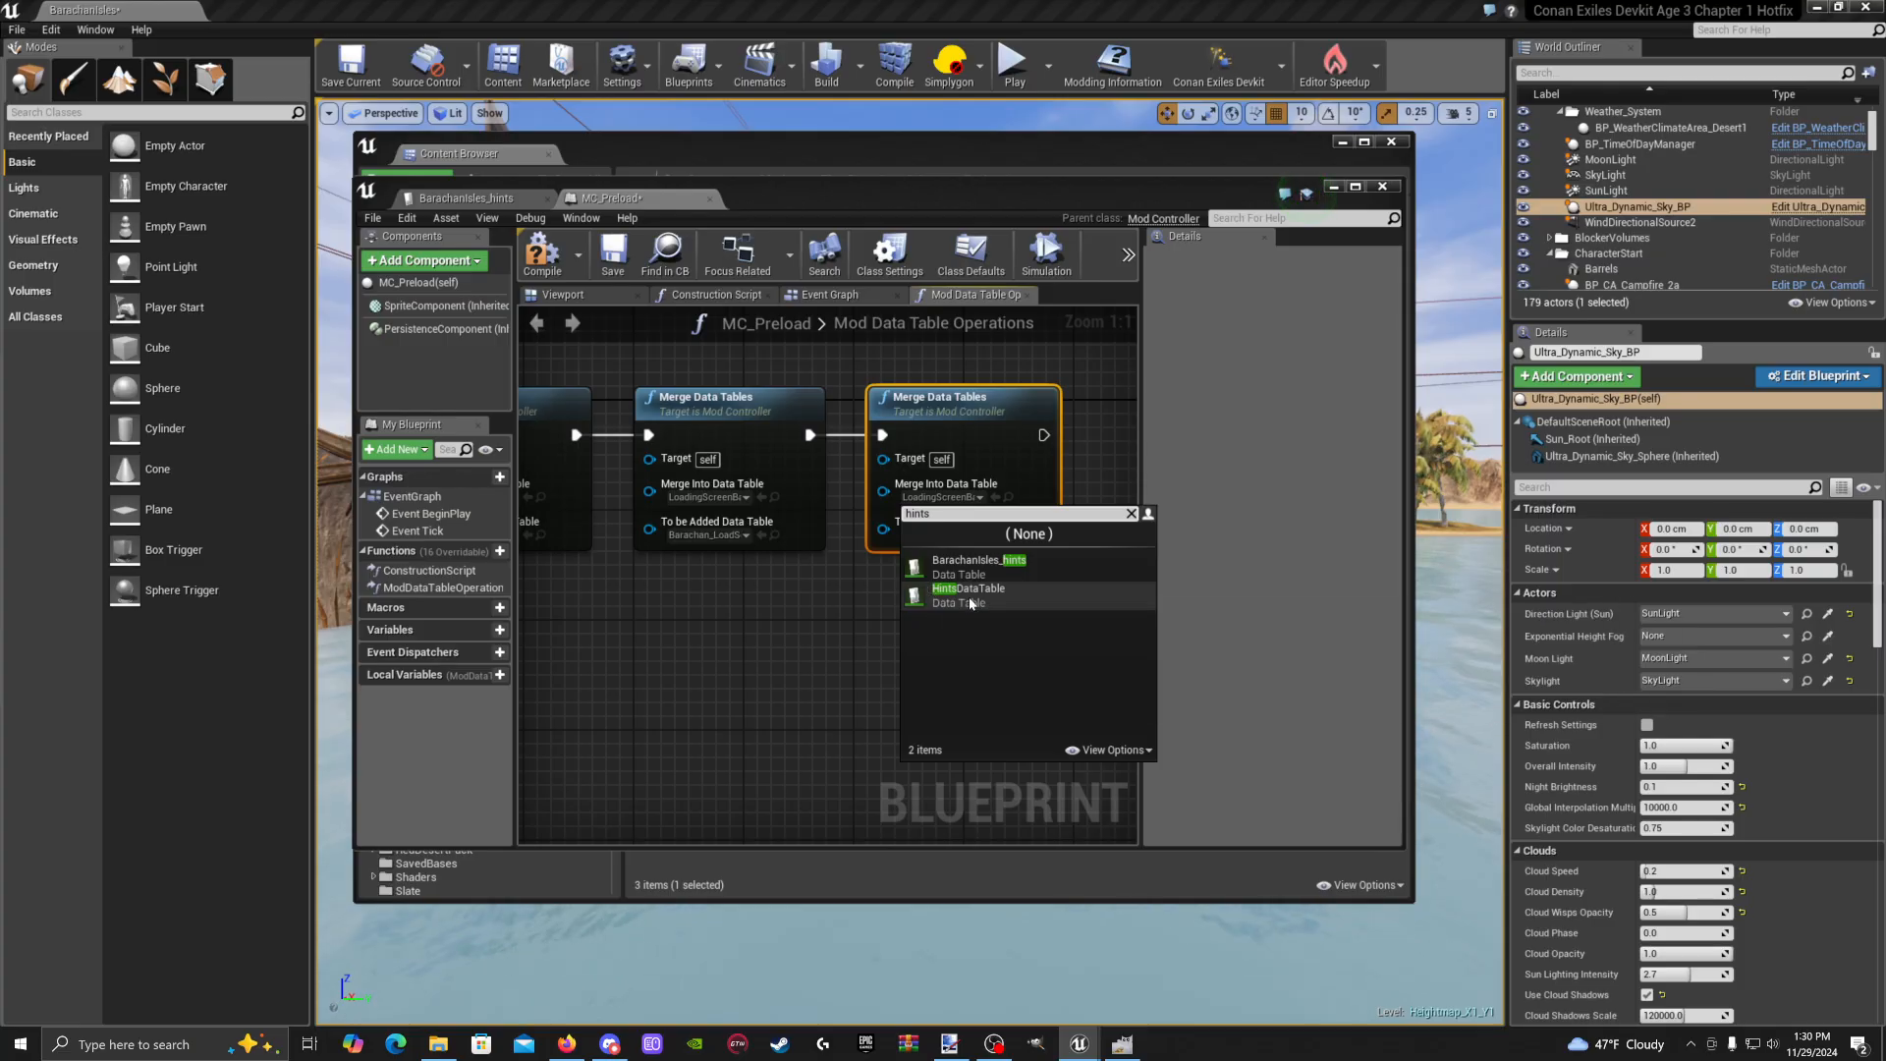
{"action": "left_click", "coordinate": [971, 595]}
{"action": "left_click", "coordinate": [967, 535]}
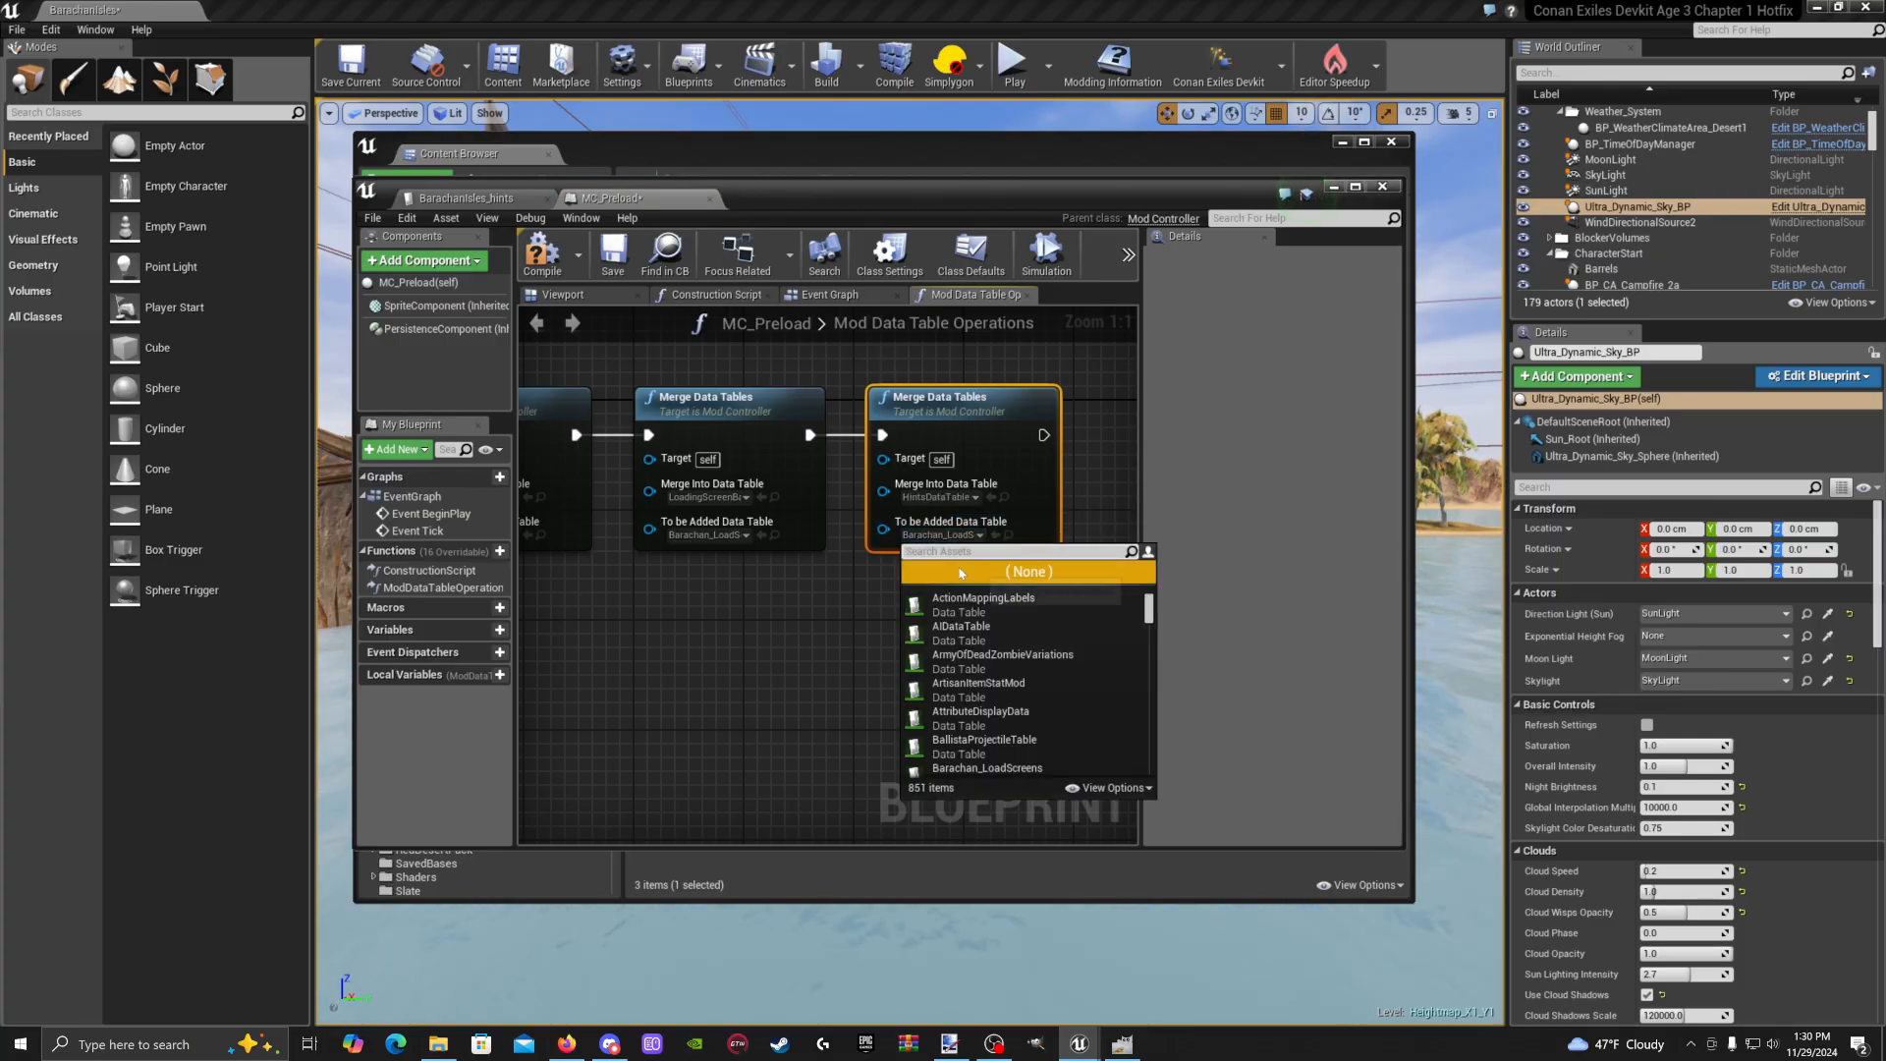
{"action": "type", "text": "bara"}
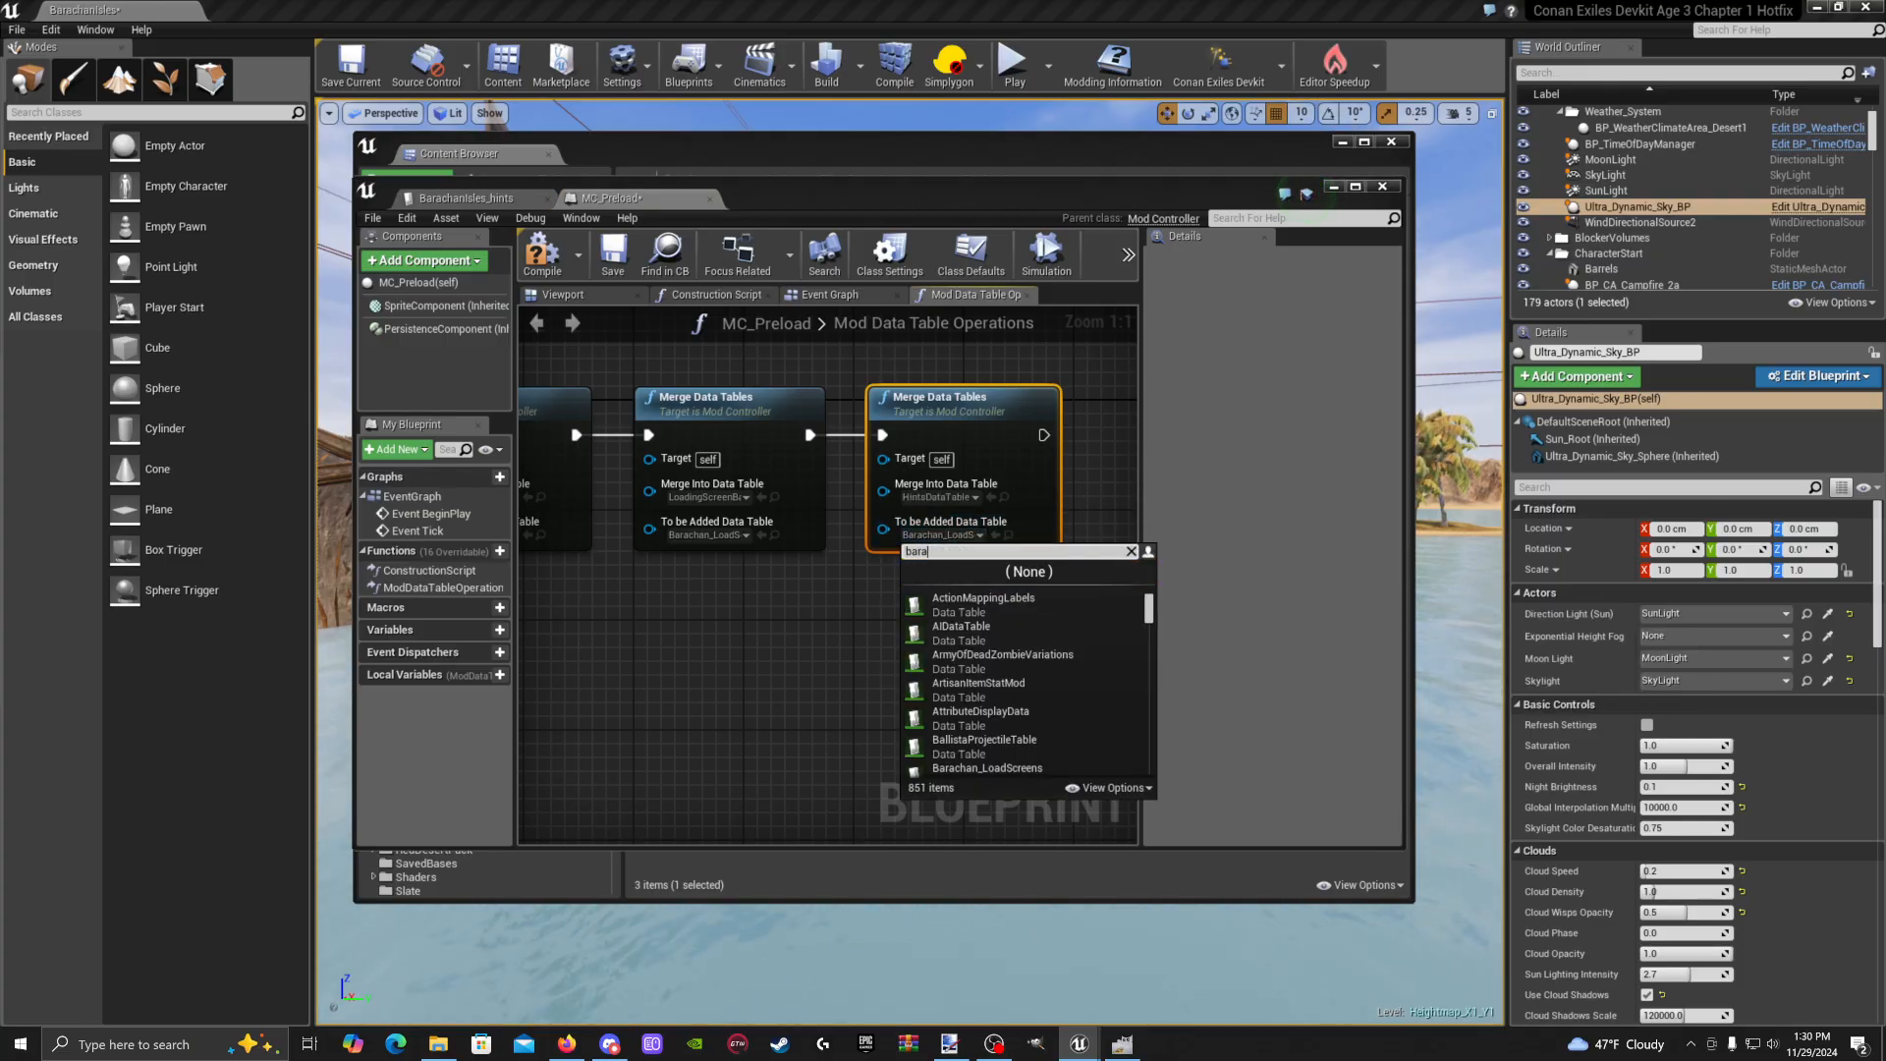
{"action": "type", "text": "chan"}
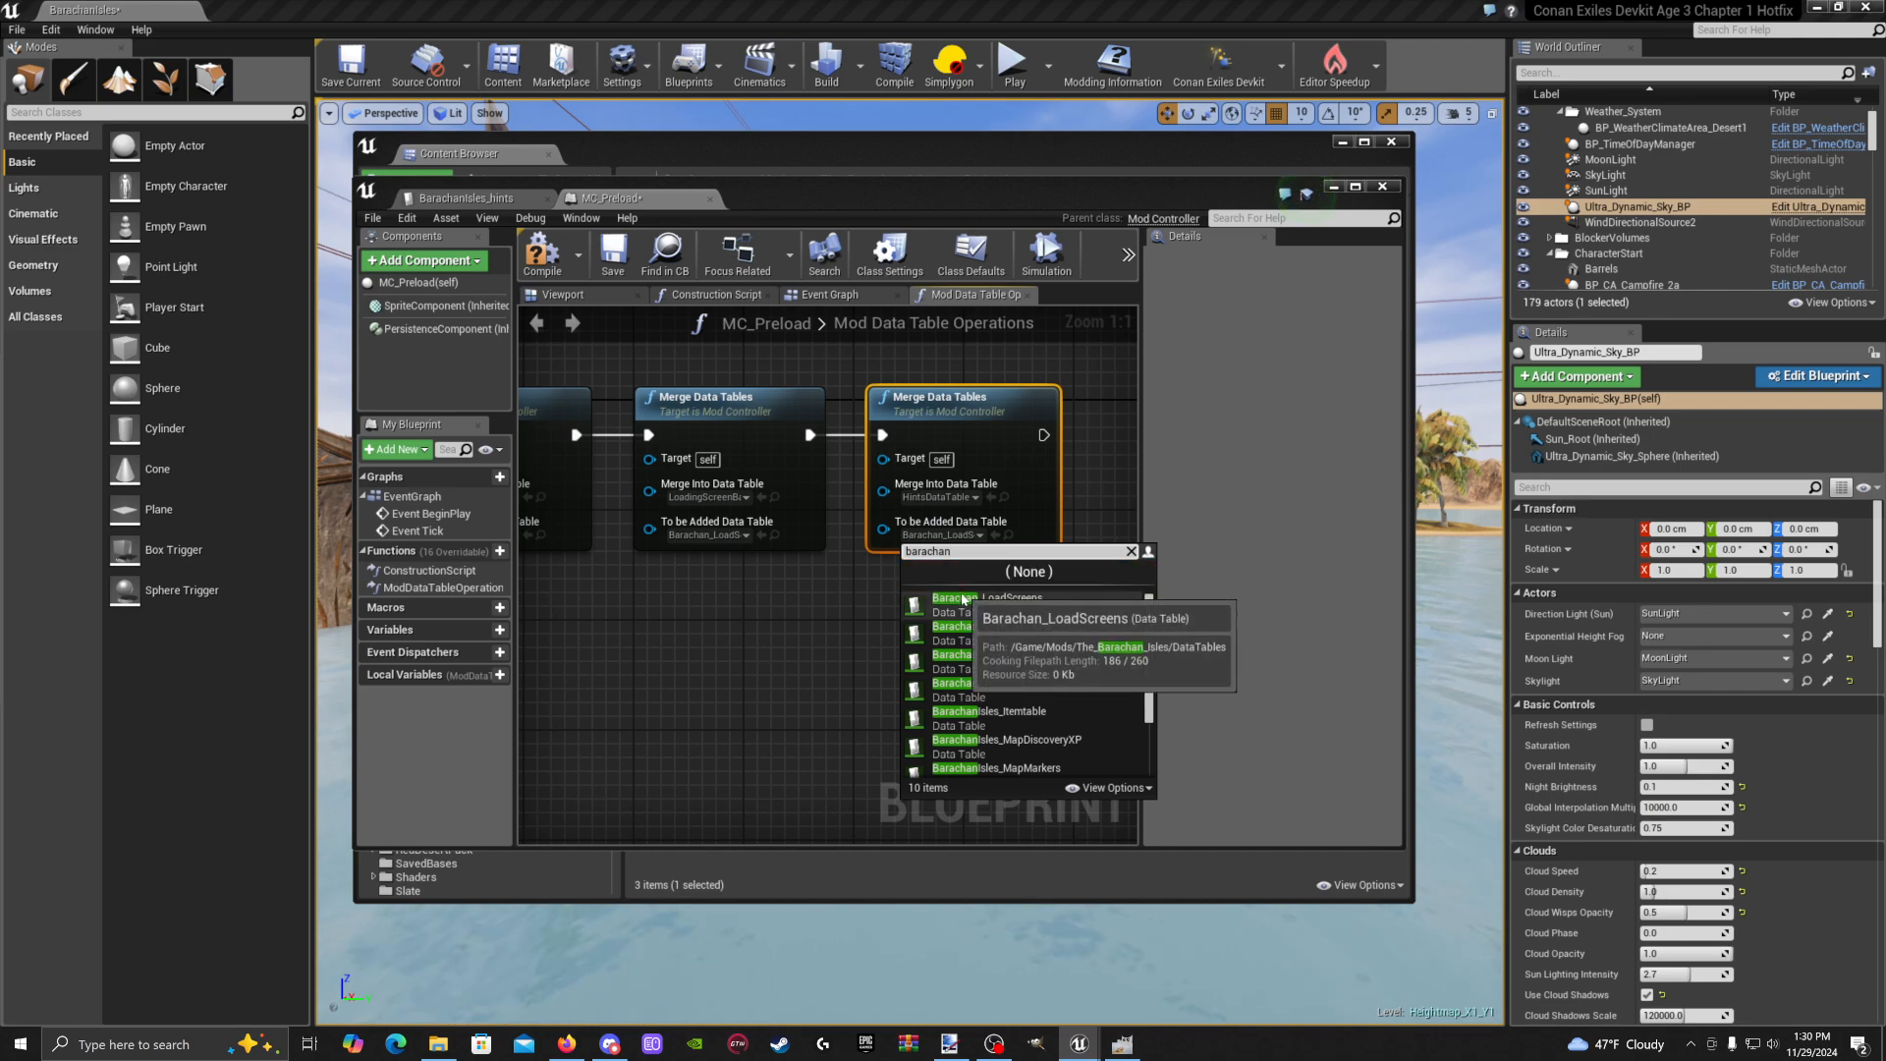
{"action": "left_click", "coordinate": [985, 682]}
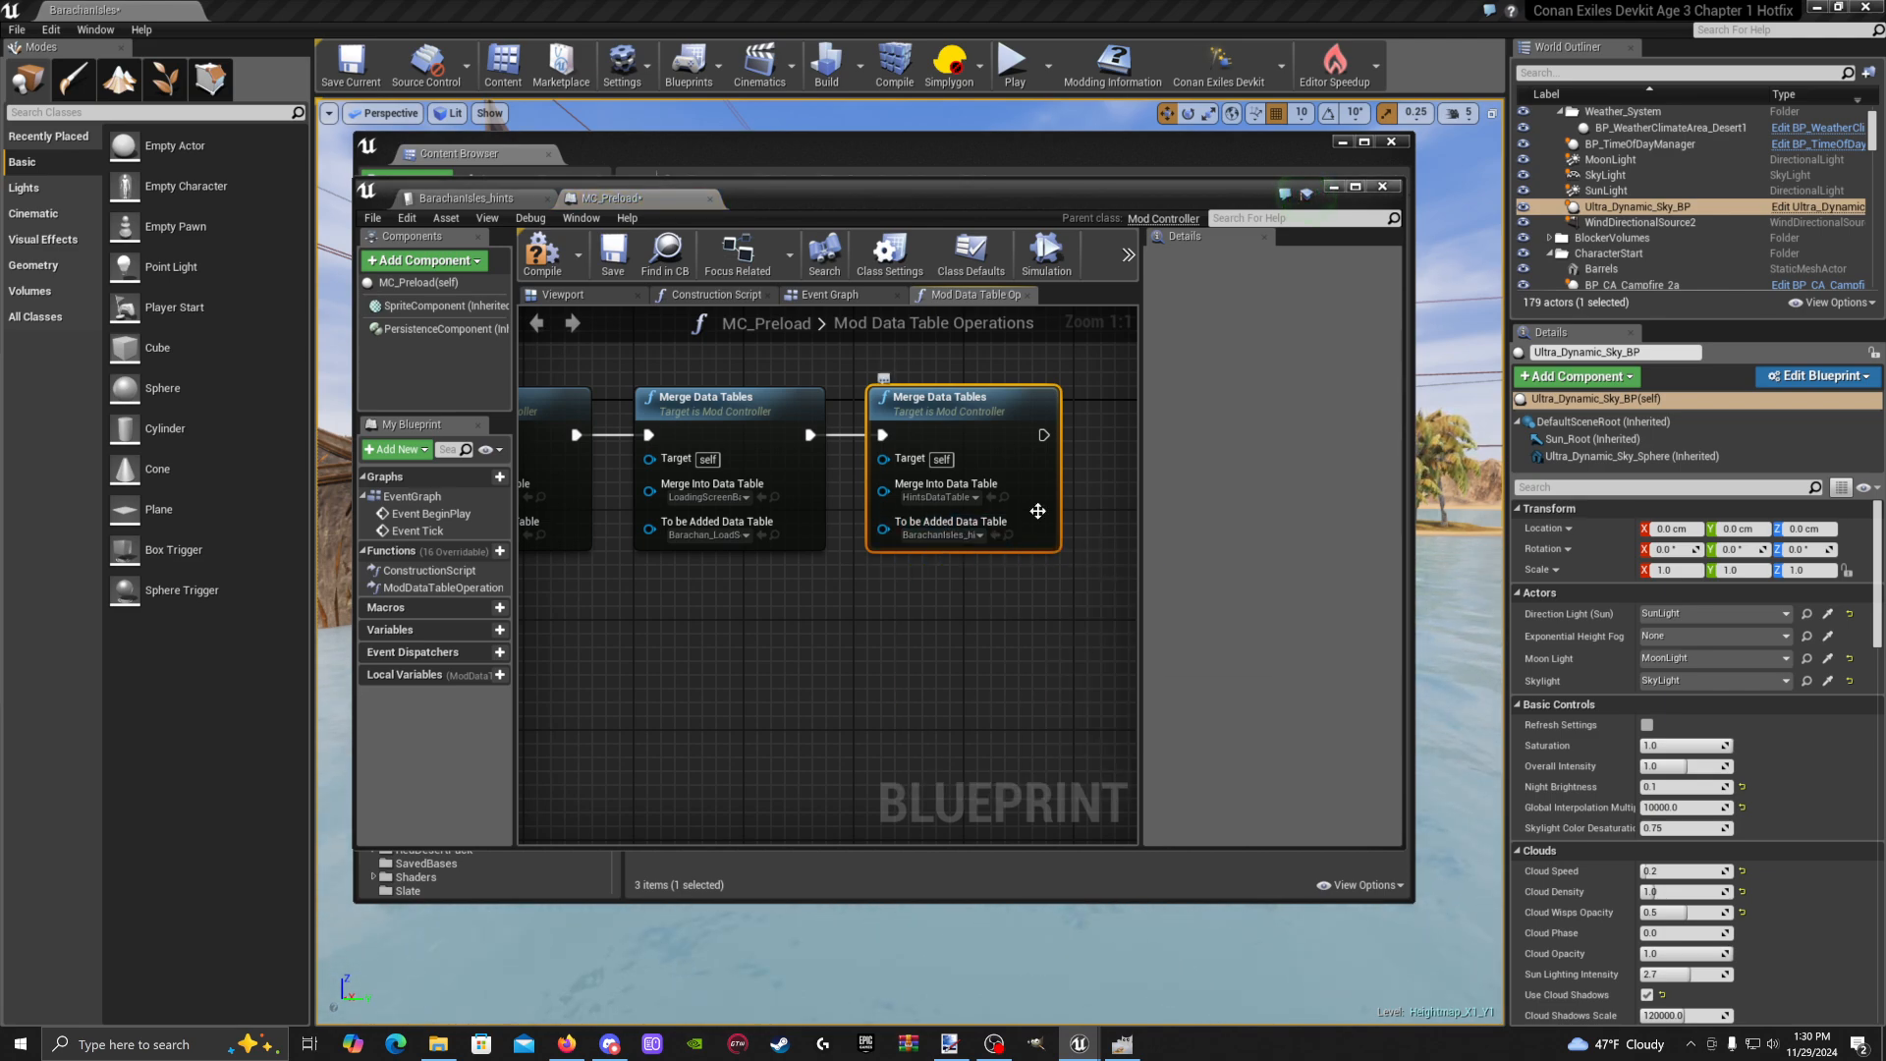
{"action": "left_click_drag", "start_coordinate": [955, 414], "coordinate": [984, 414]}
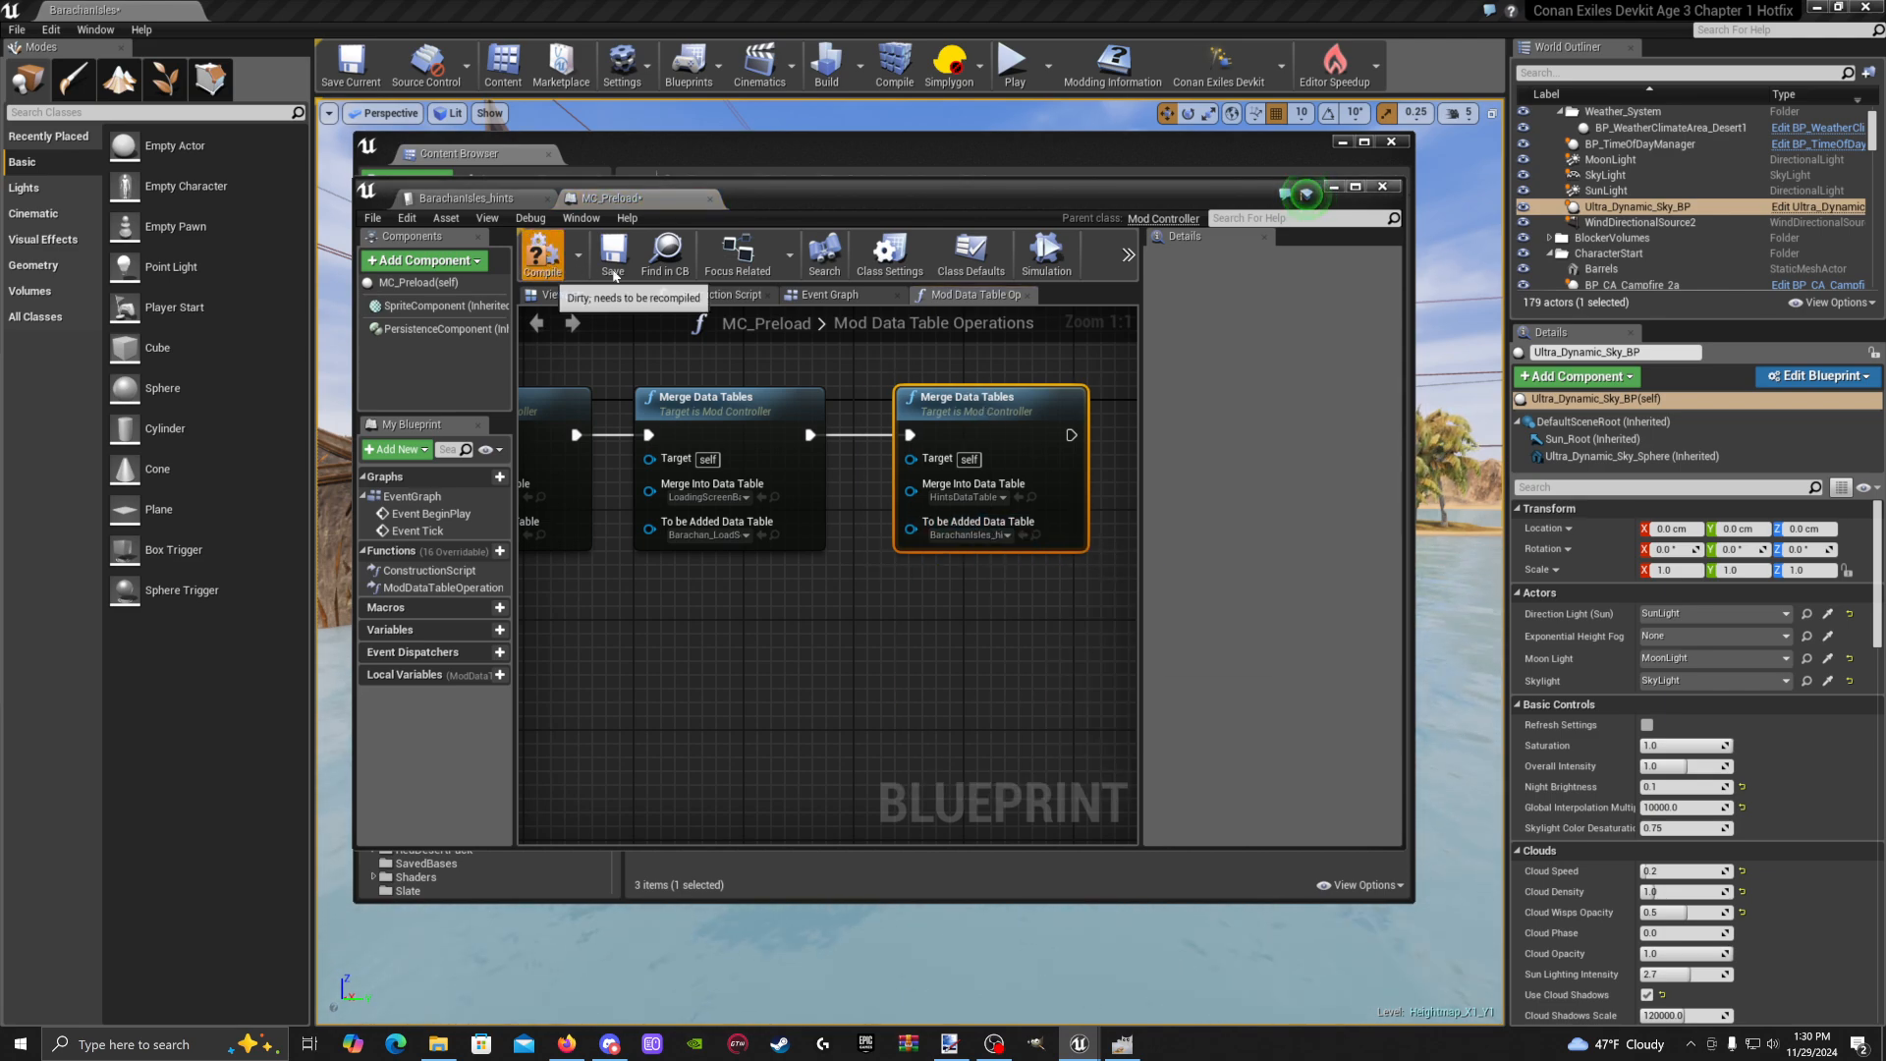
{"action": "left_click", "coordinate": [613, 264]}
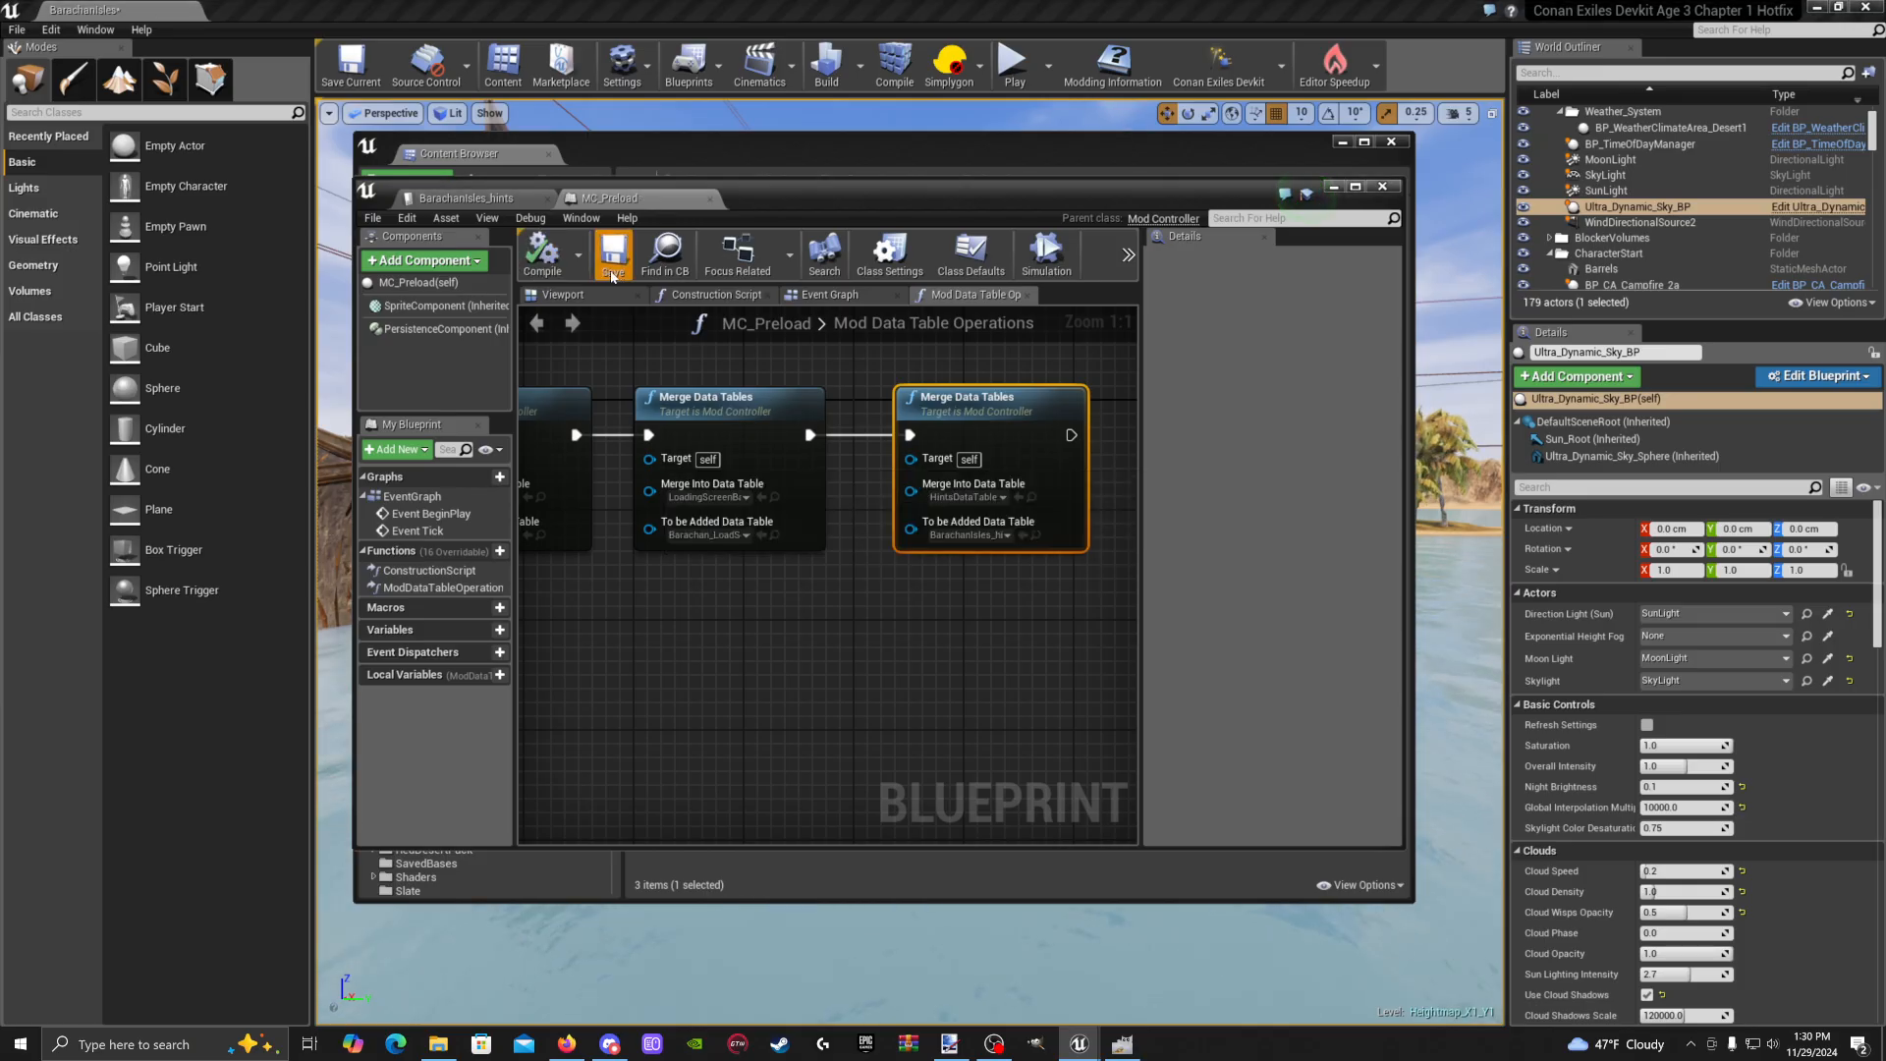
Close the MC_Preload editor and Content Browser, then look toward the ship and island
{"action": "left_click", "coordinate": [1382, 186]}
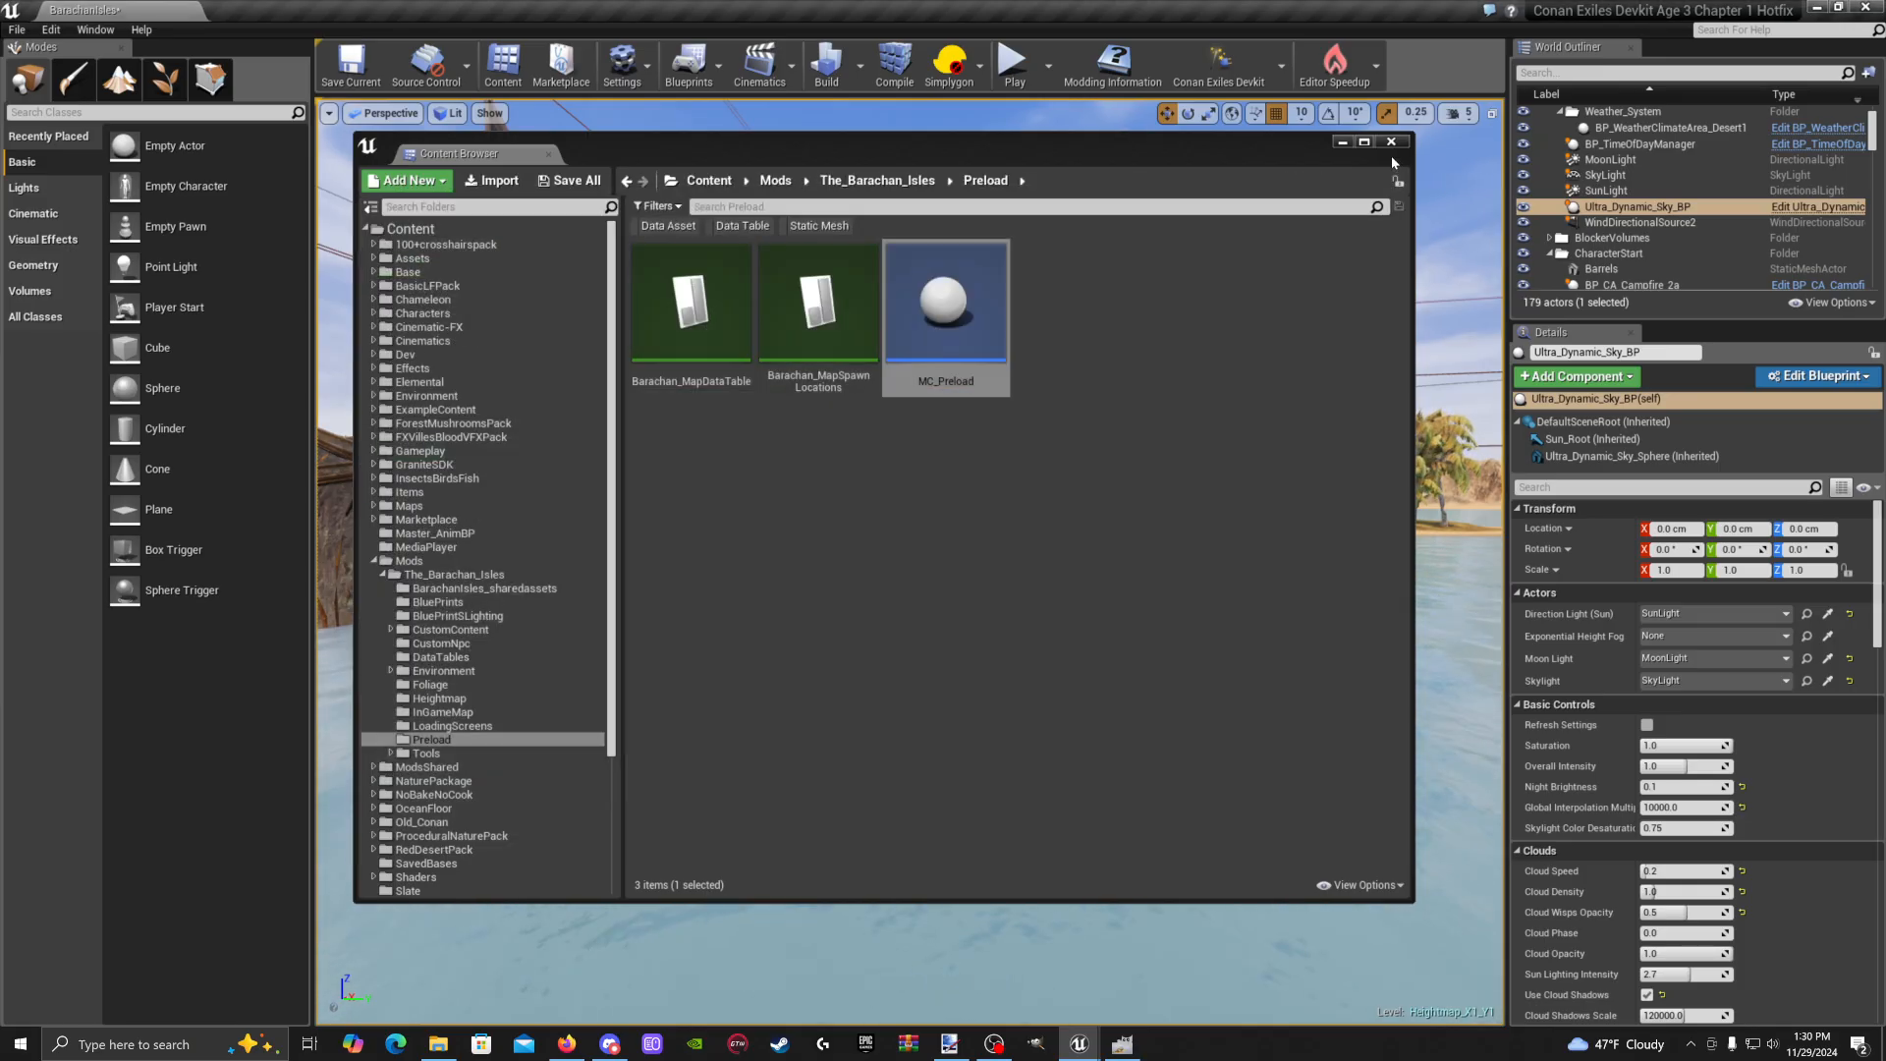
{"action": "left_click", "coordinate": [1390, 142]}
{"action": "right_click_drag", "start_coordinate": [969, 601], "coordinate": [1053, 593]}
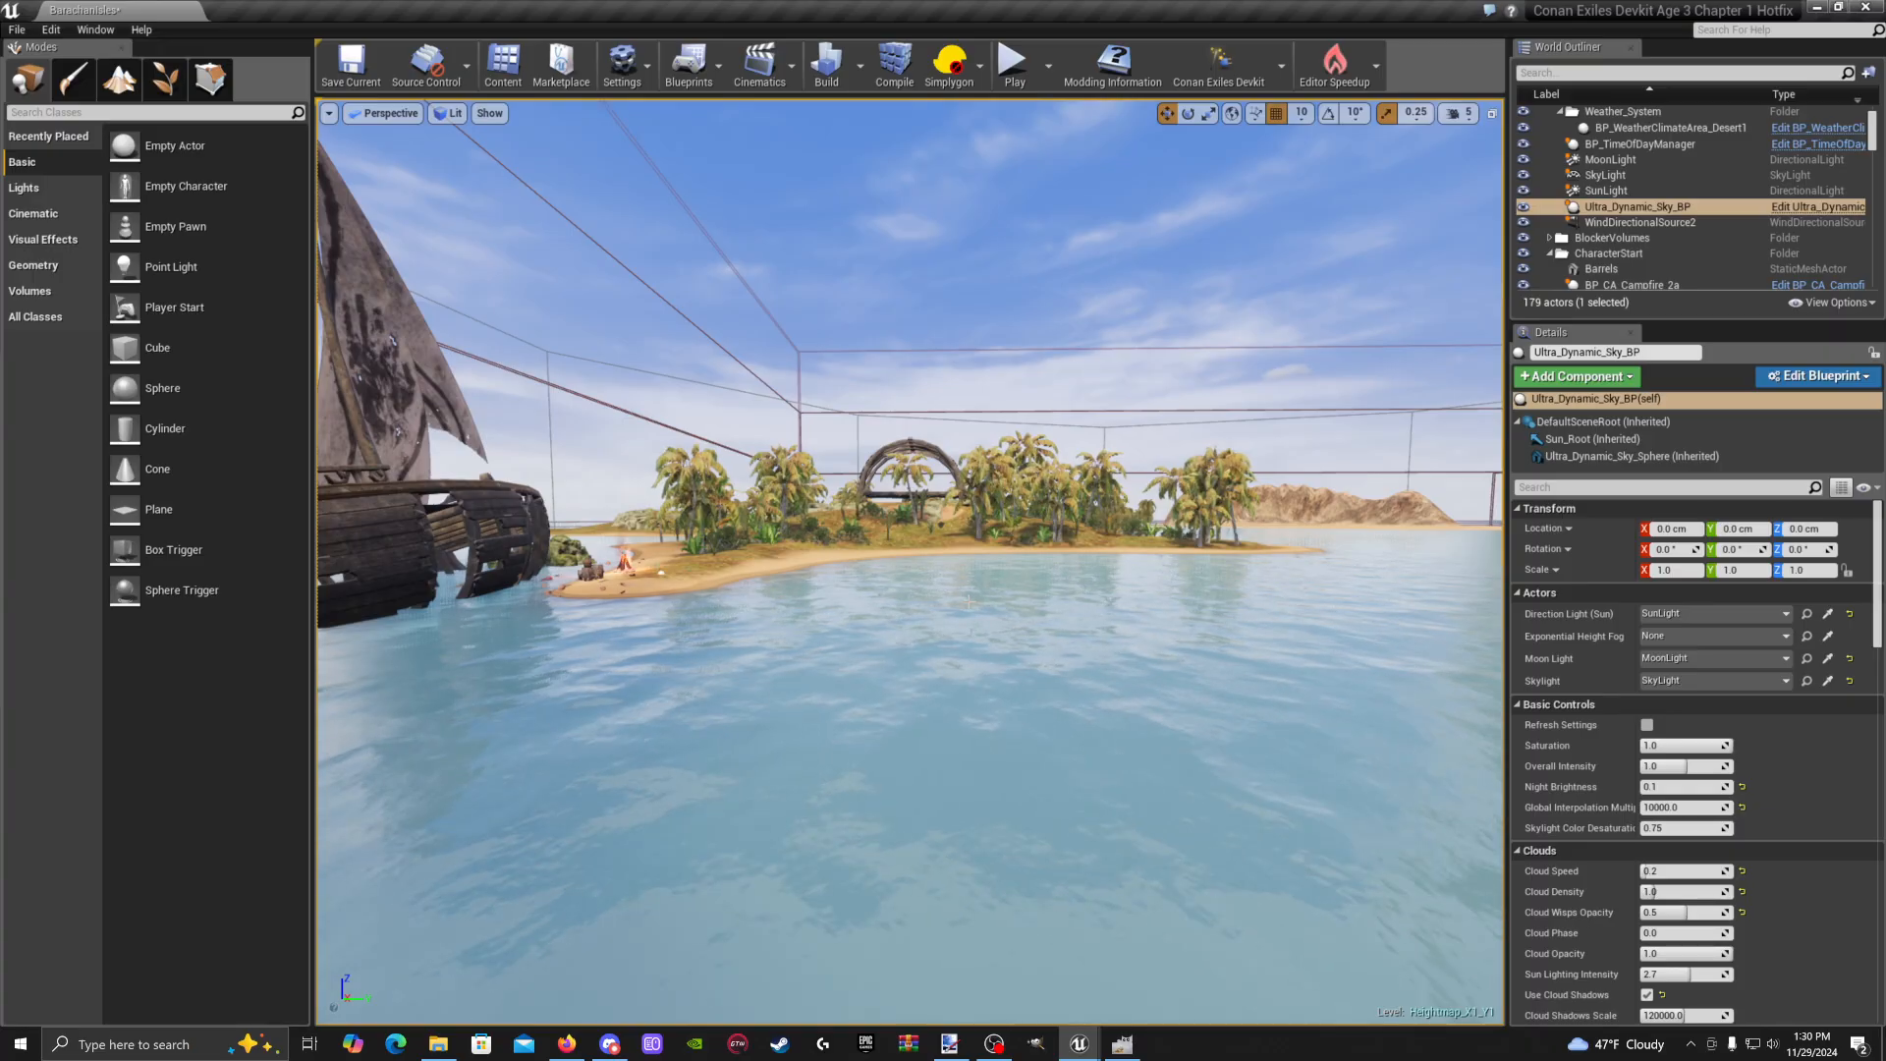
{"action": "mouse_move", "coordinate": [931, 598]}
{"action": "right_mouse_down"}
{"action": "mouse_move", "coordinate": [862, 560]}
{"action": "mouse_move", "coordinate": [913, 565]}
{"action": "right_mouse_up"}
Reopen the Content Browser to view The_Barachan_Isles folder, then close it again
{"action": "left_click", "coordinate": [503, 64]}
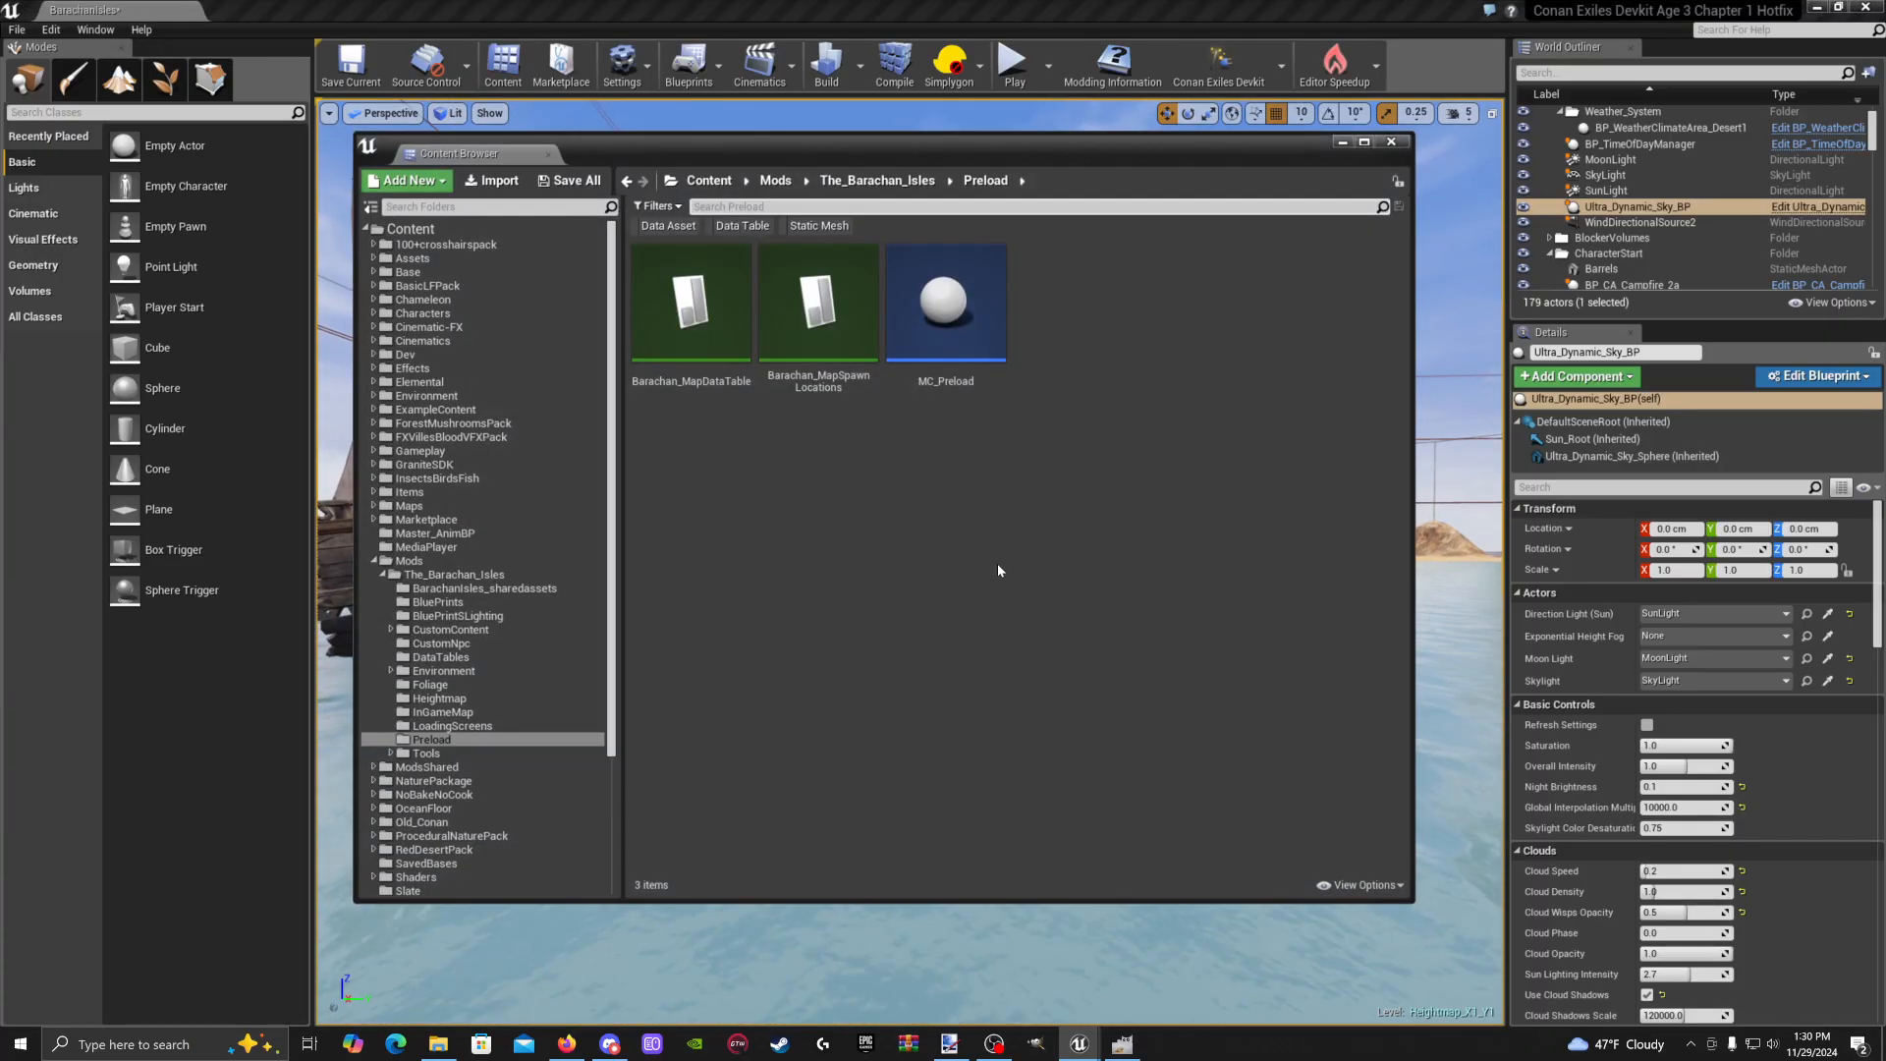
{"action": "left_click_drag", "start_coordinate": [1027, 144], "coordinate": [1040, 167]}
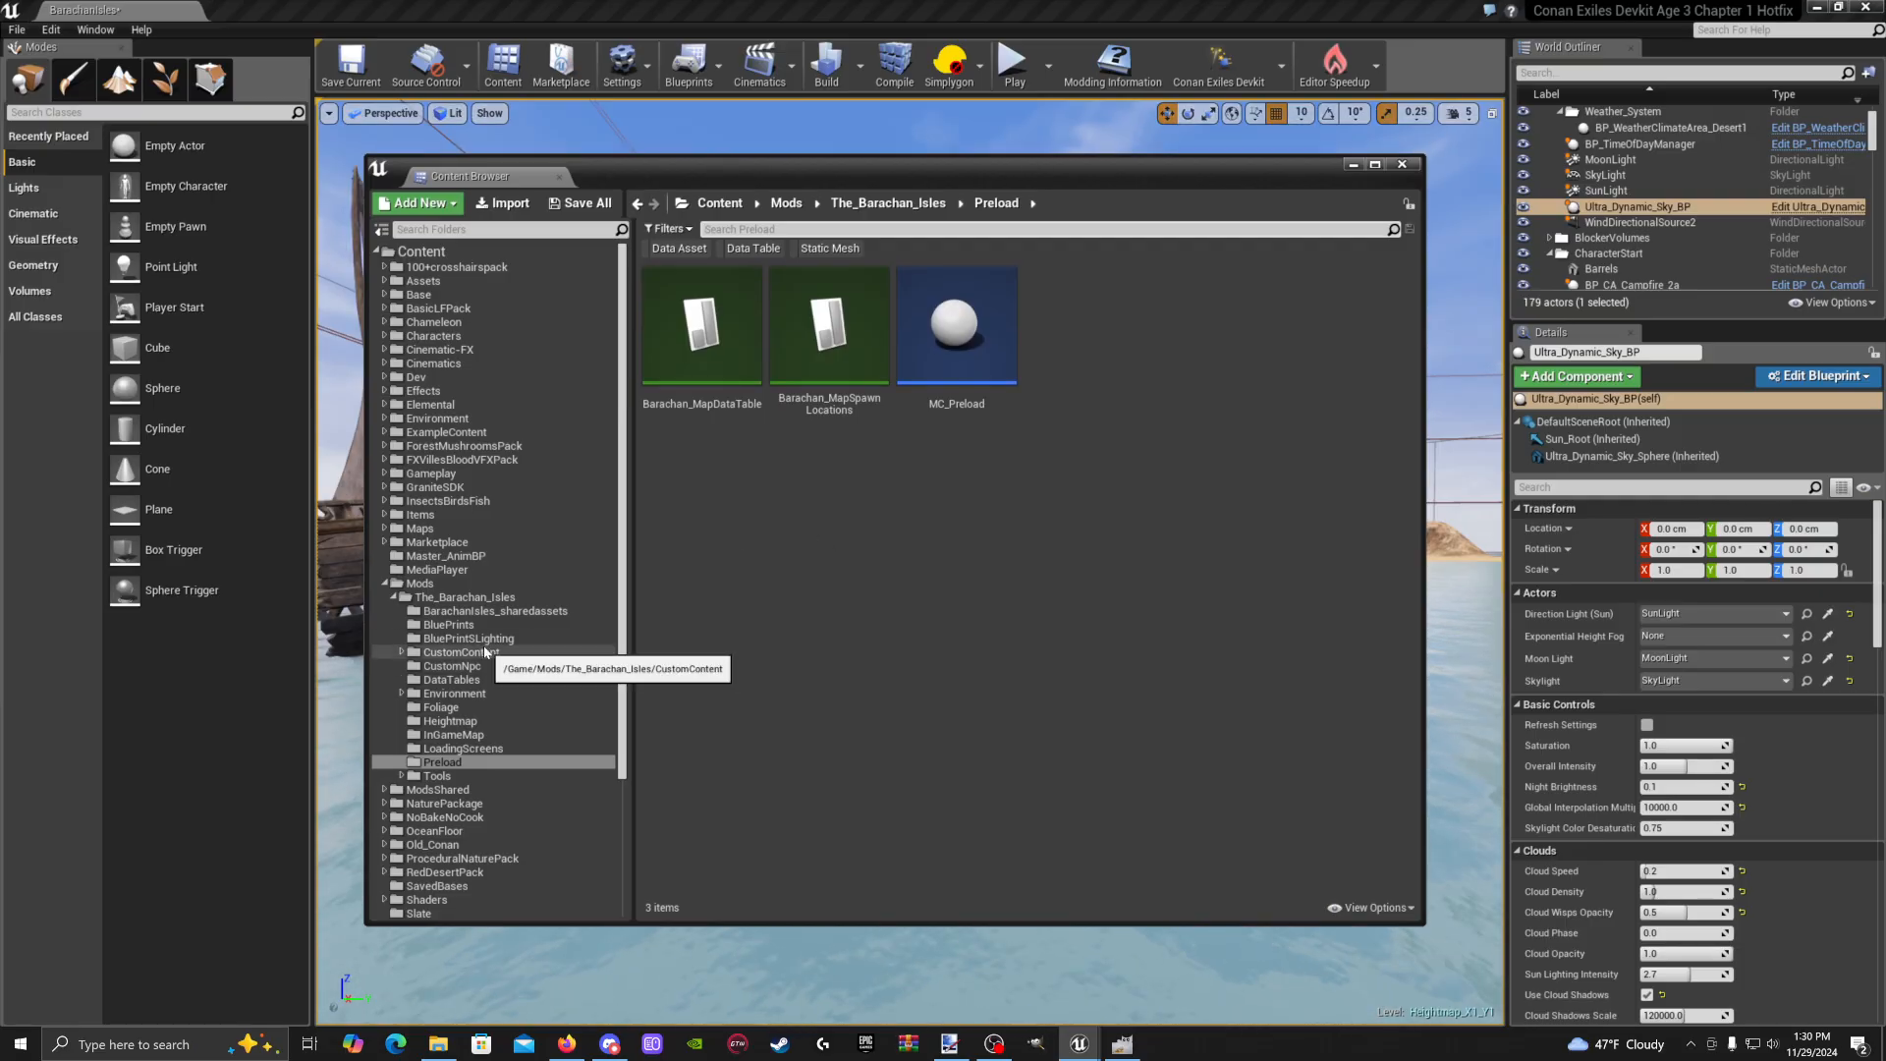
{"action": "left_click", "coordinate": [491, 597]}
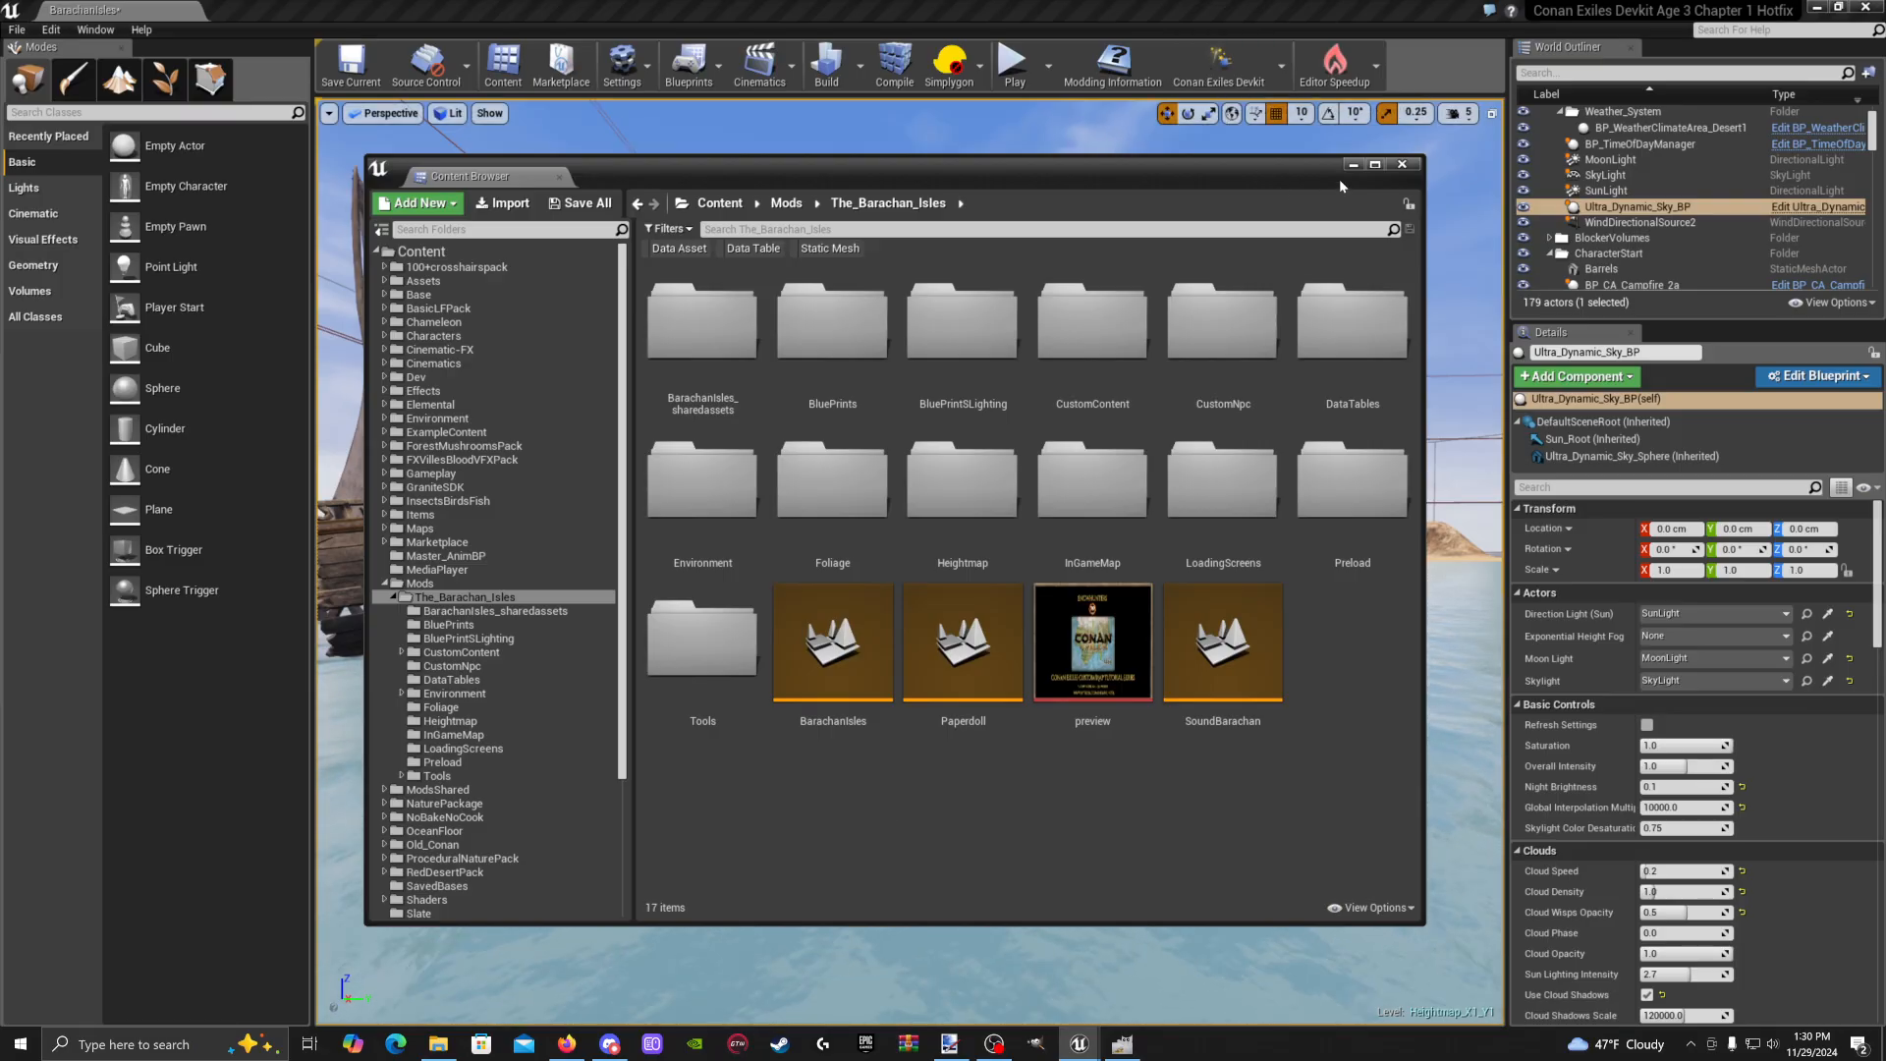
{"action": "left_click", "coordinate": [1402, 164]}
Fly the level view in close to the beach by the ship and campfire
{"action": "right_click_drag", "start_coordinate": [659, 206], "coordinate": [681, 218]}
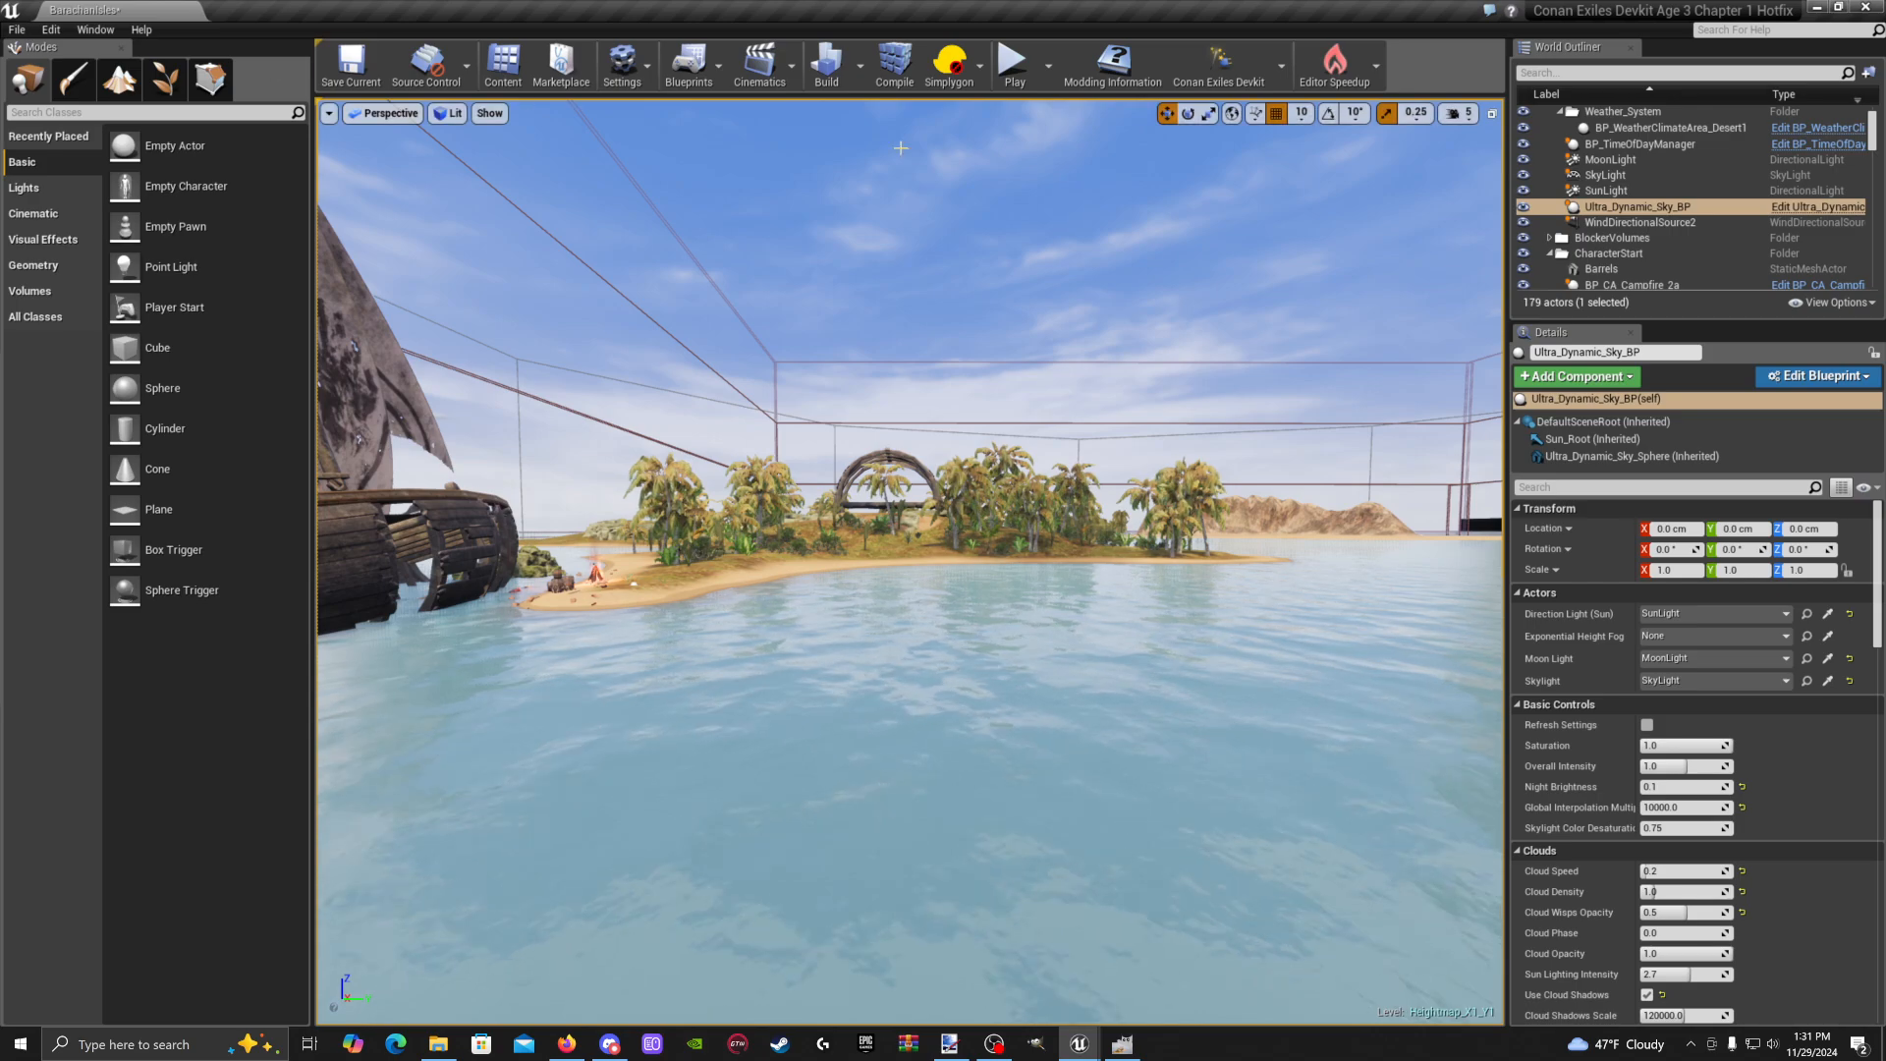
{"action": "right_click_drag", "start_coordinate": [992, 393], "coordinate": [872, 394]}
{"action": "key", "text": "w"}
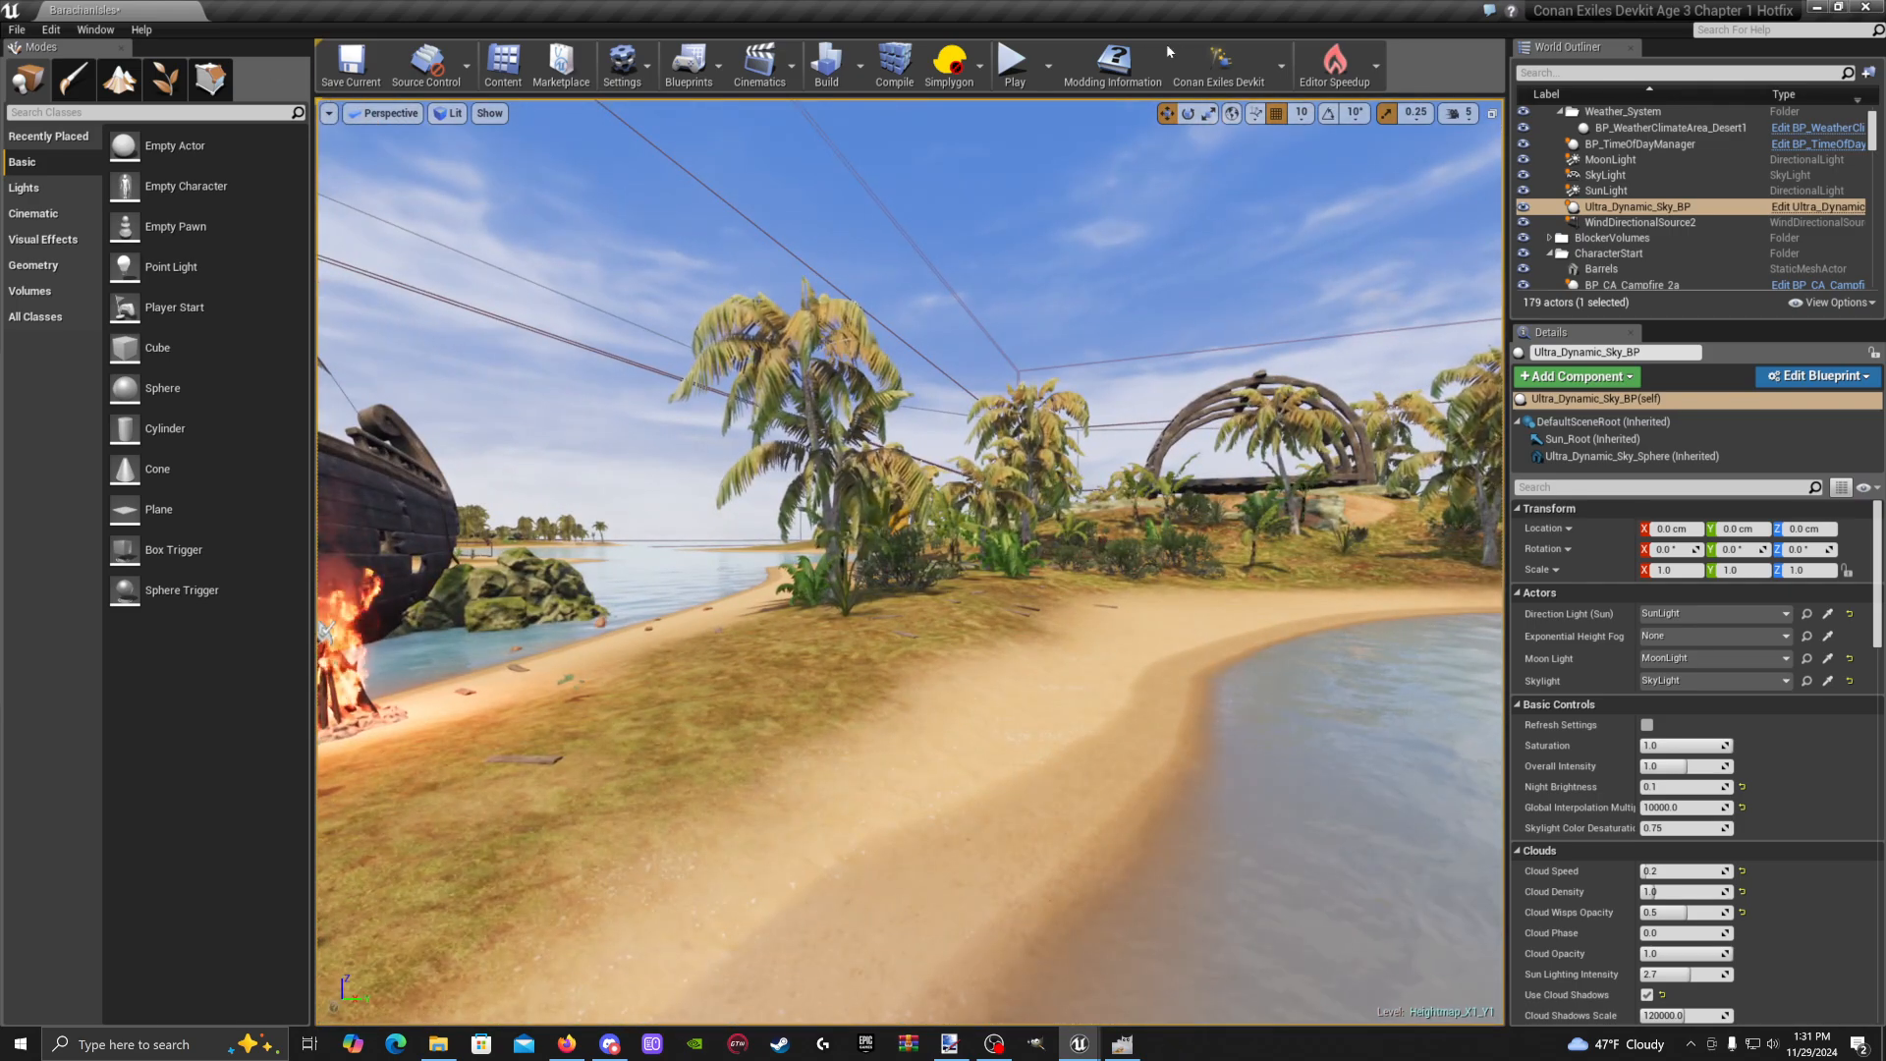
Start a play session, recreate the character from the pause menu's CHARACTER options, and pick Female
{"action": "left_click", "coordinate": [1014, 63]}
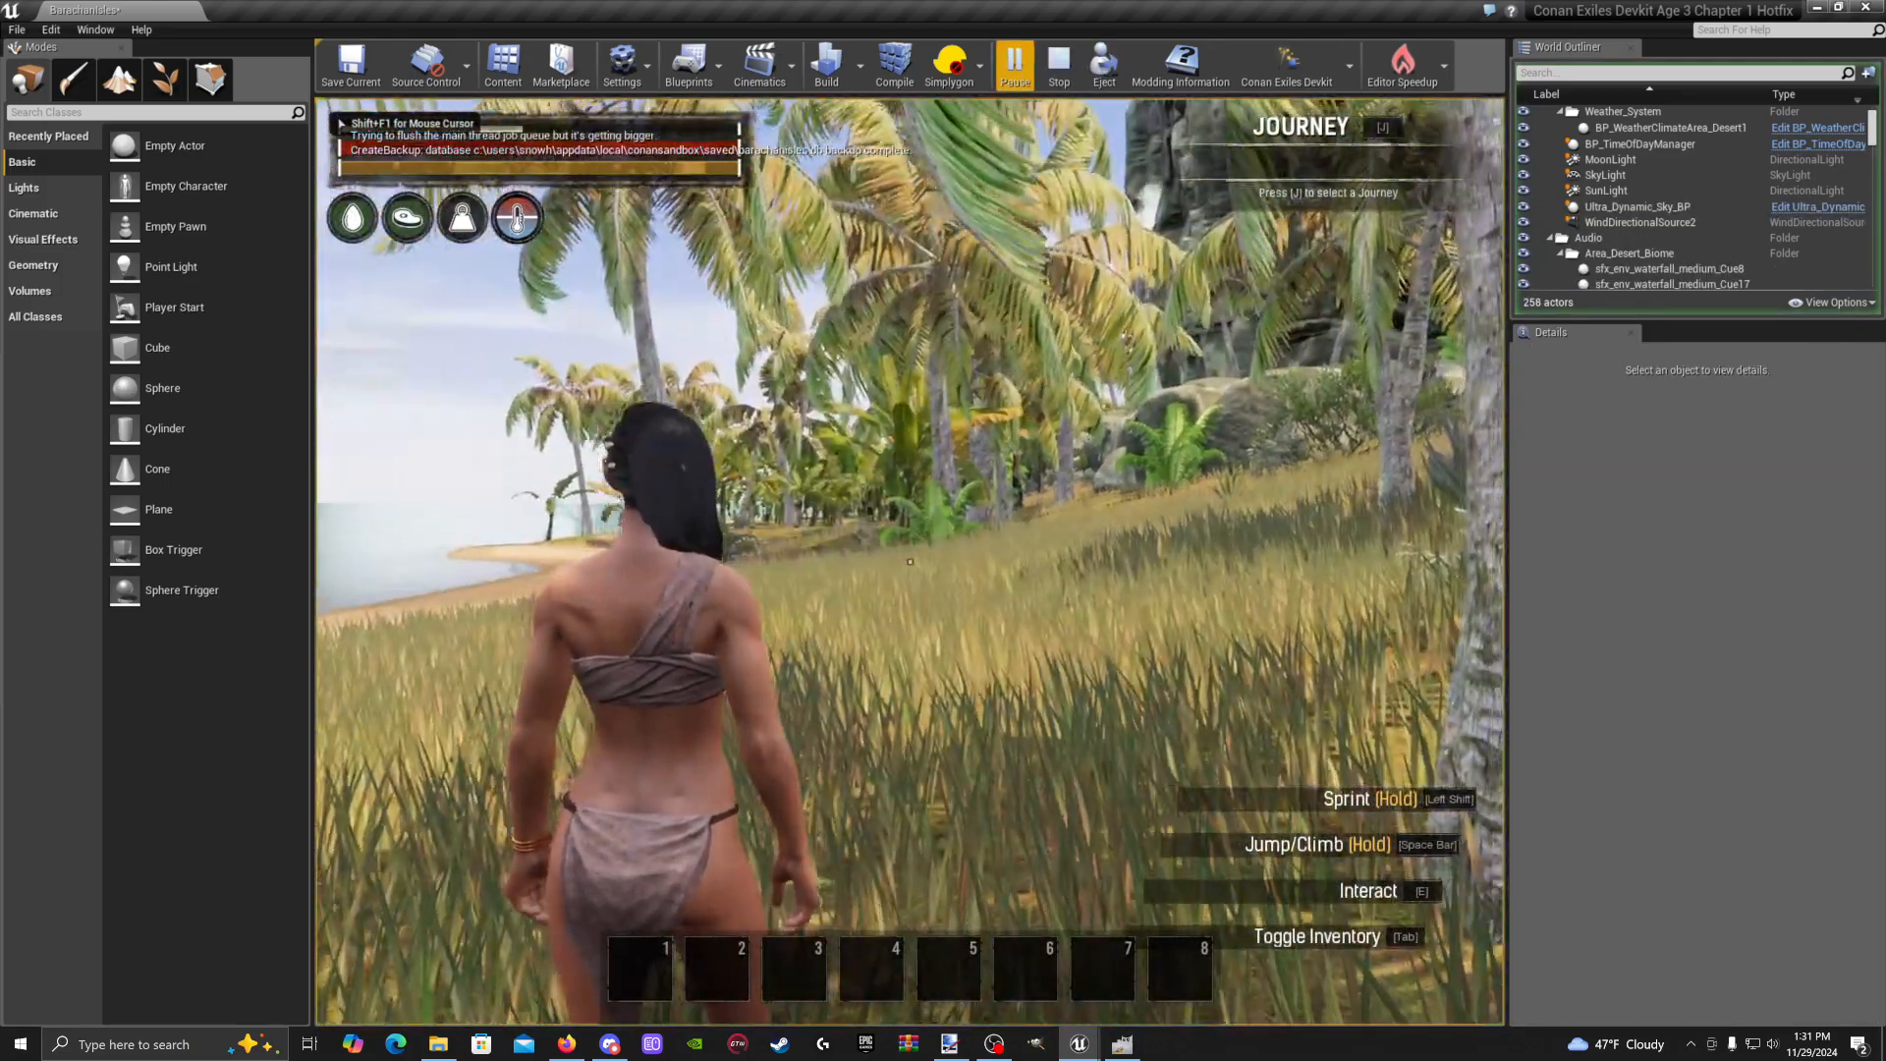
{"action": "key", "text": "Escape"}
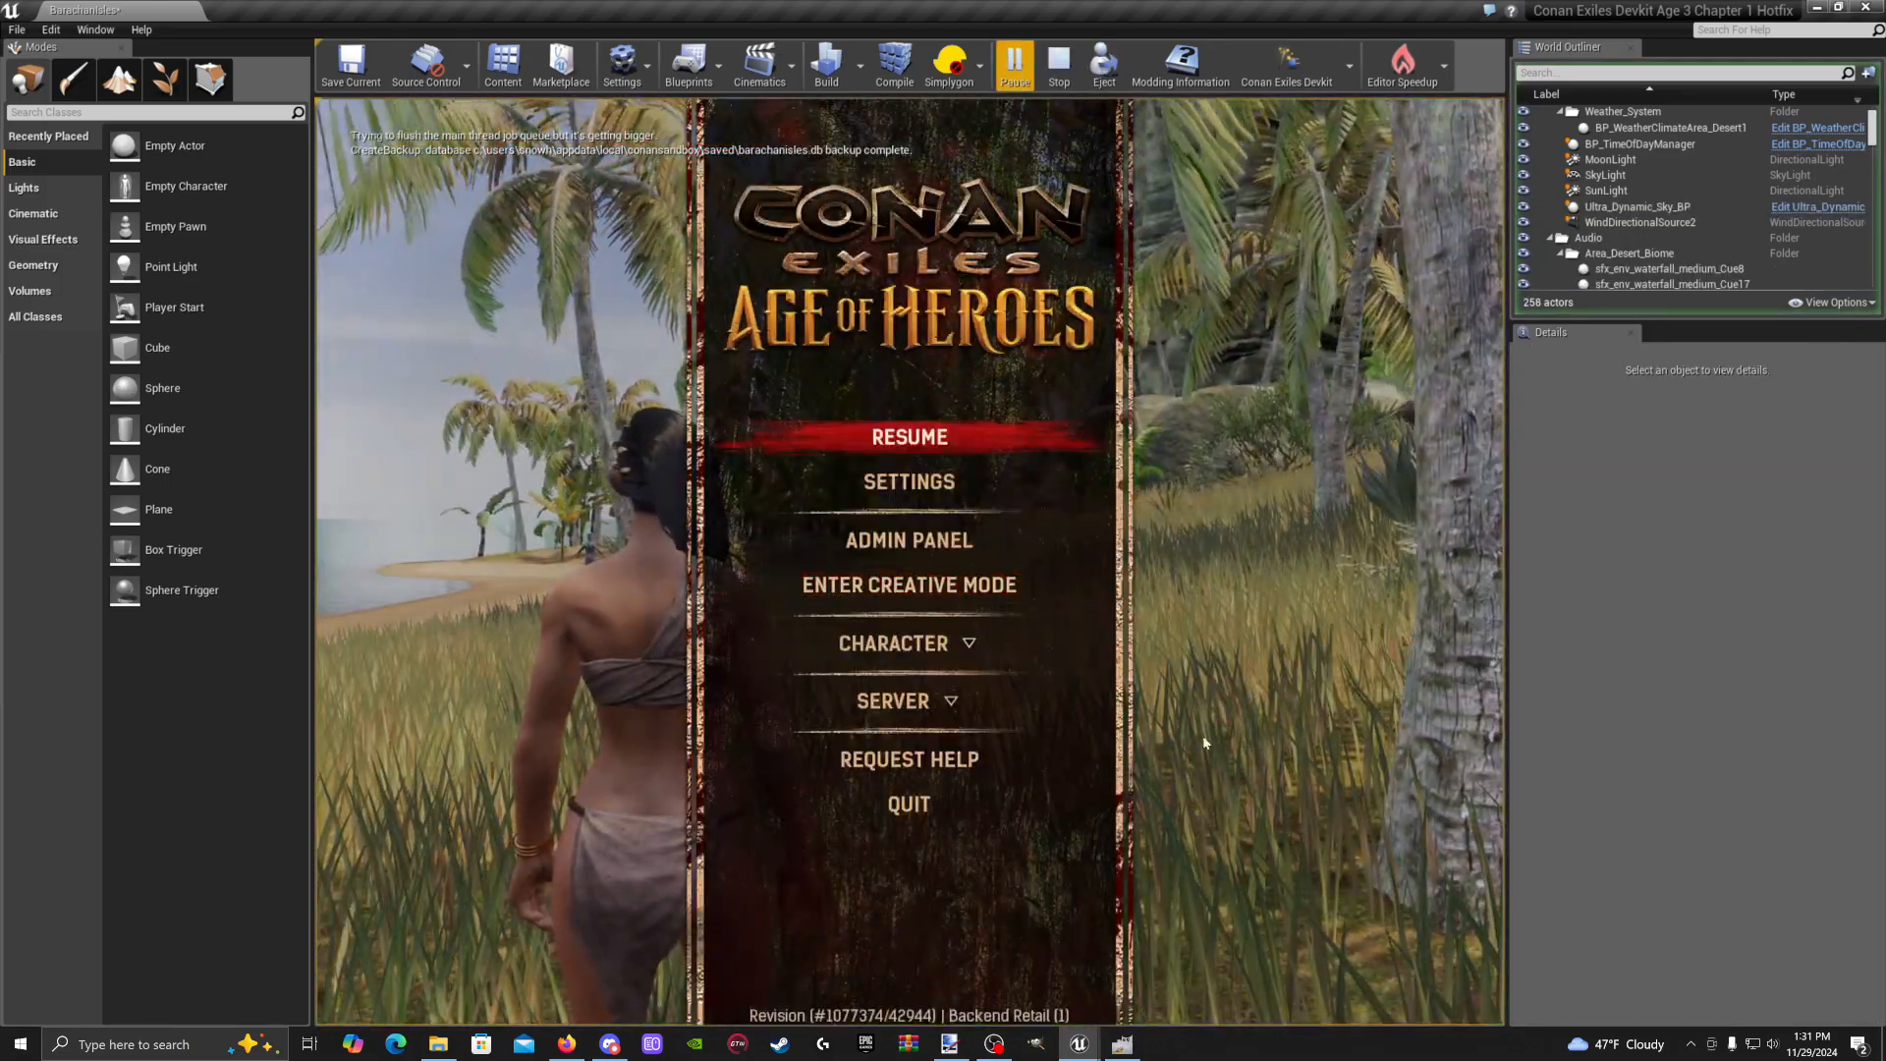
{"action": "left_click", "coordinate": [959, 646]}
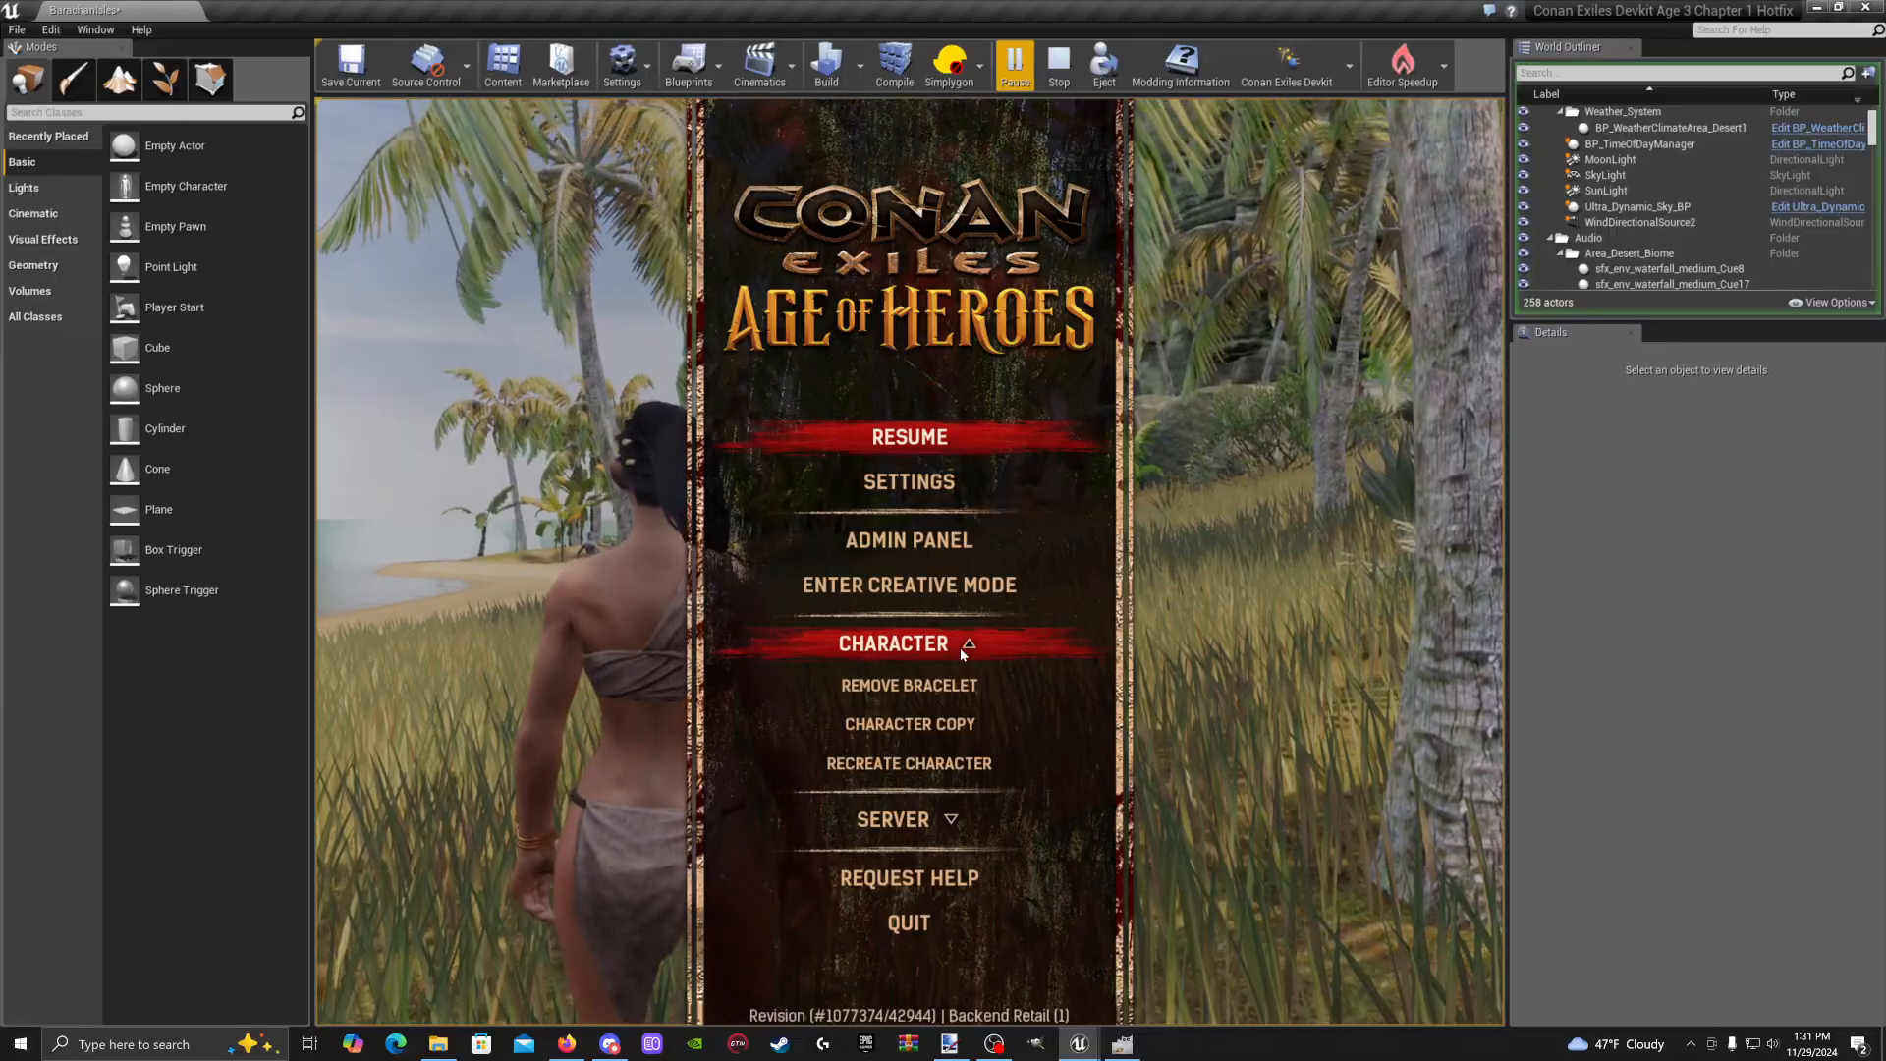
{"action": "left_click", "coordinate": [913, 764]}
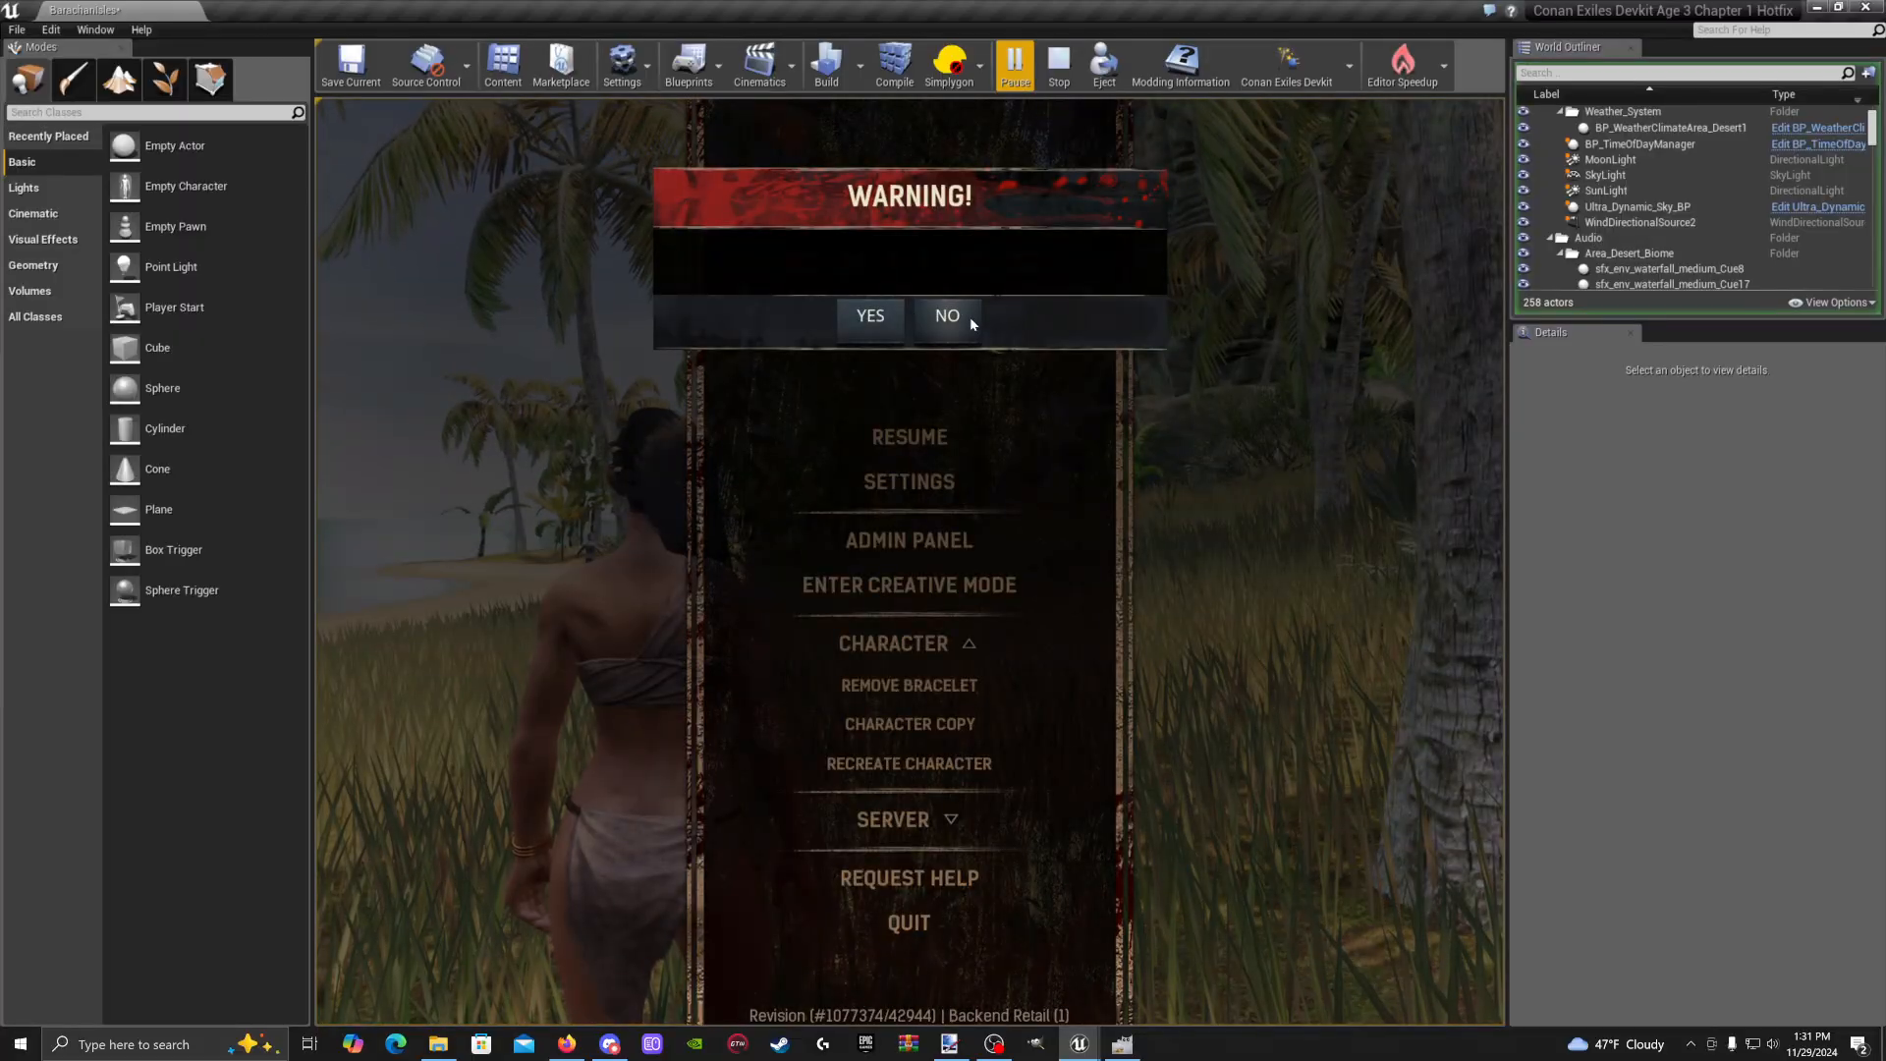
{"action": "left_click", "coordinate": [871, 315]}
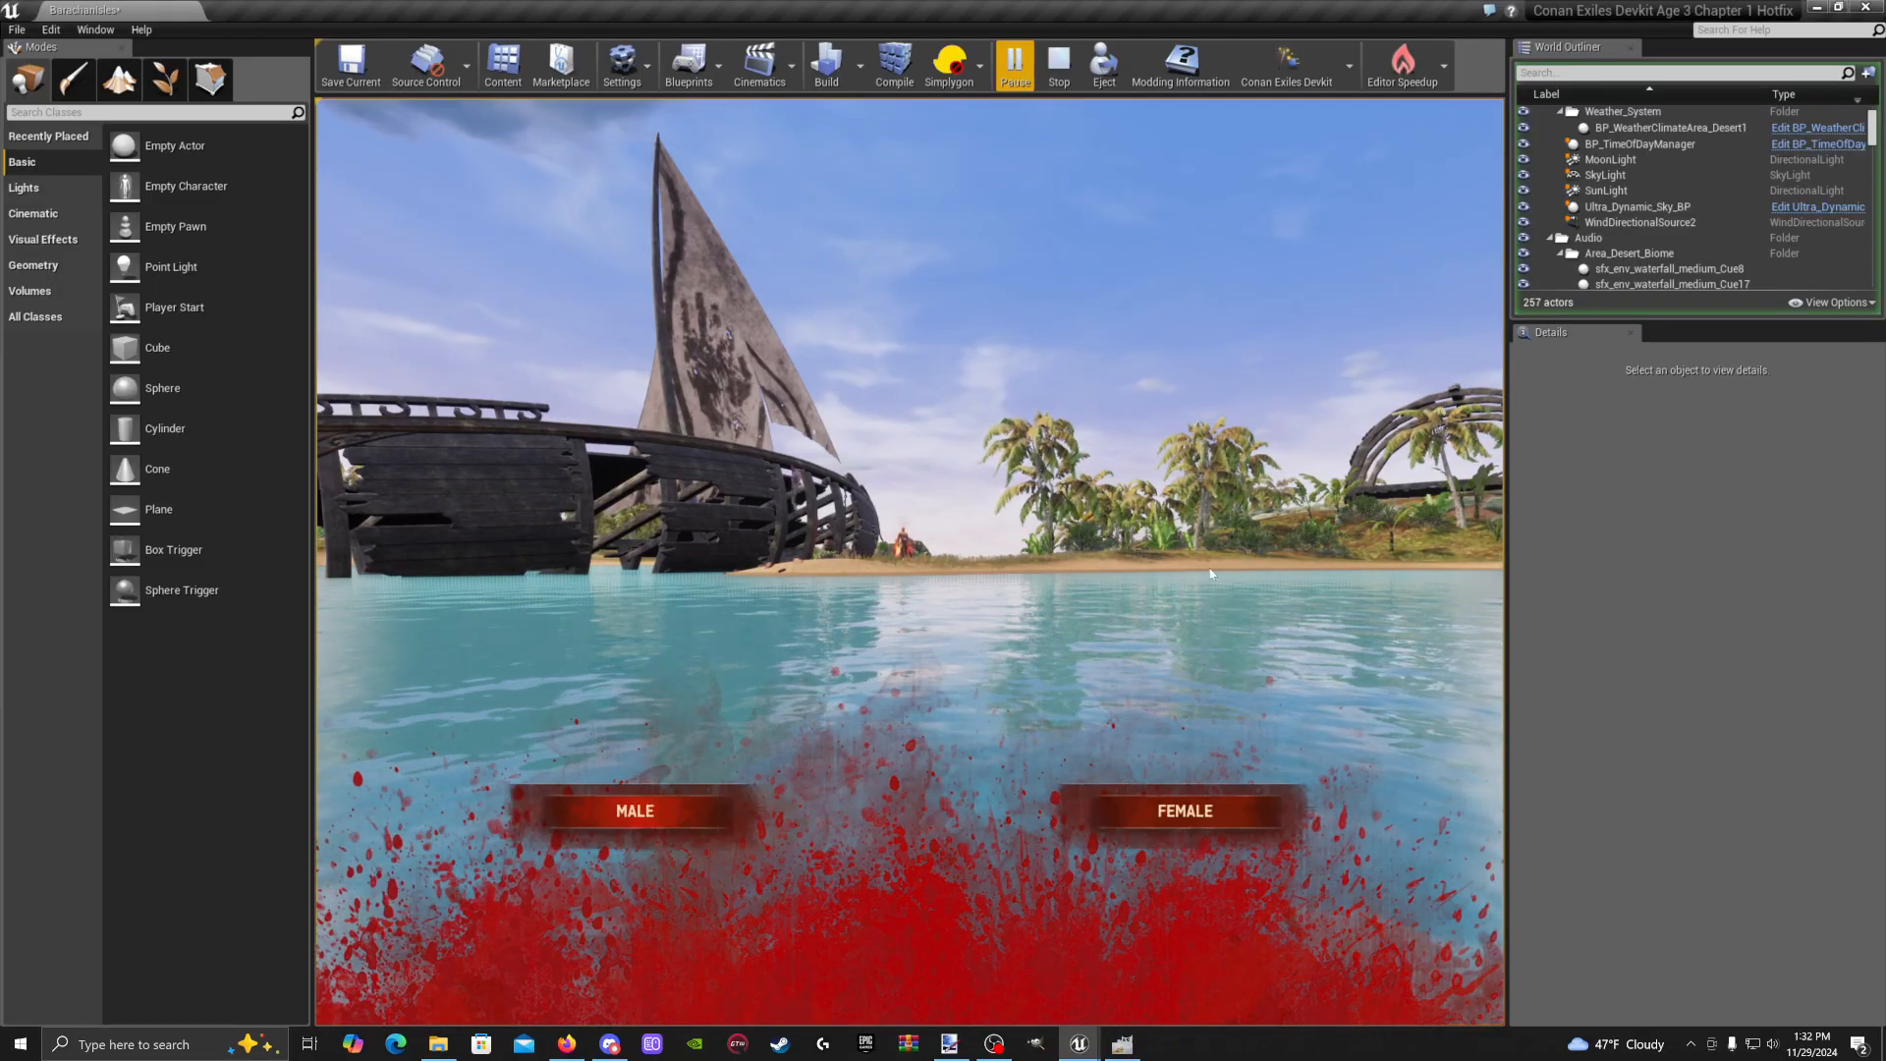
{"action": "left_click", "coordinate": [1159, 831]}
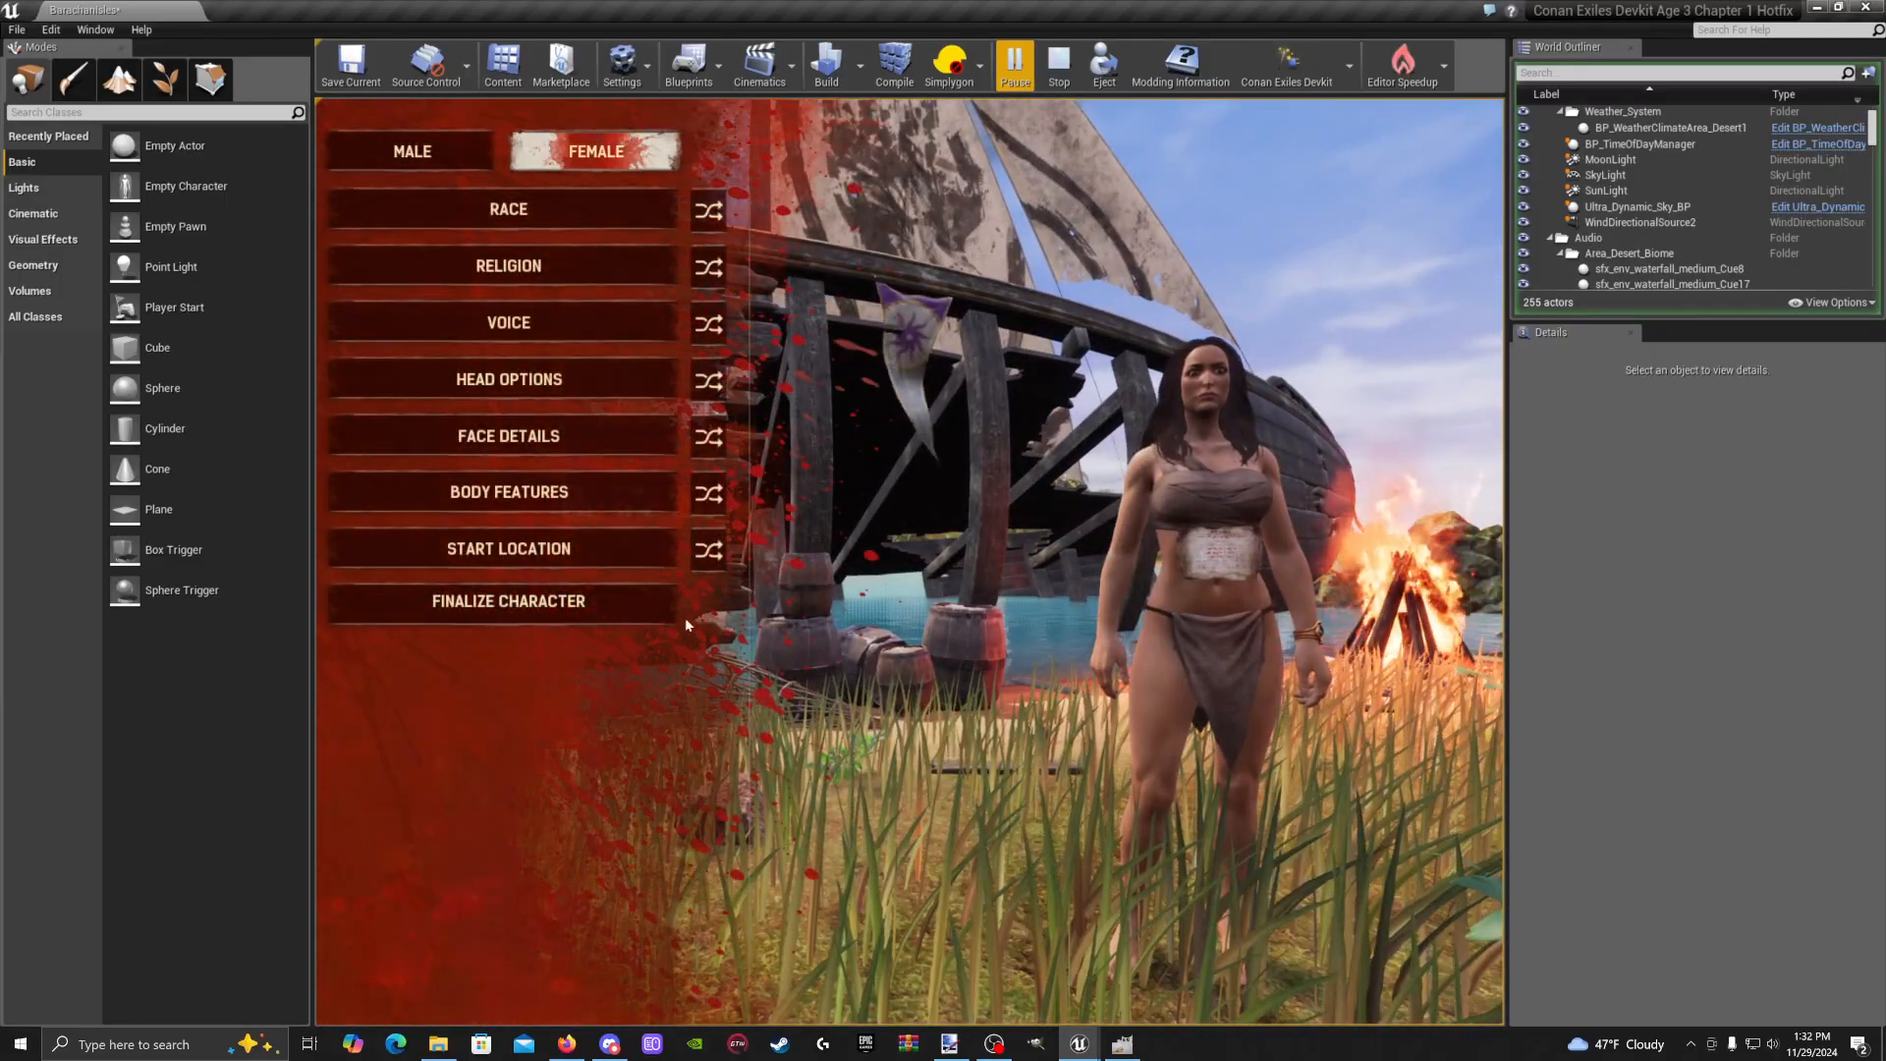
Finalize and confirm the female character, then swim, run and sprint onto the beach
{"action": "left_click", "coordinate": [498, 607]}
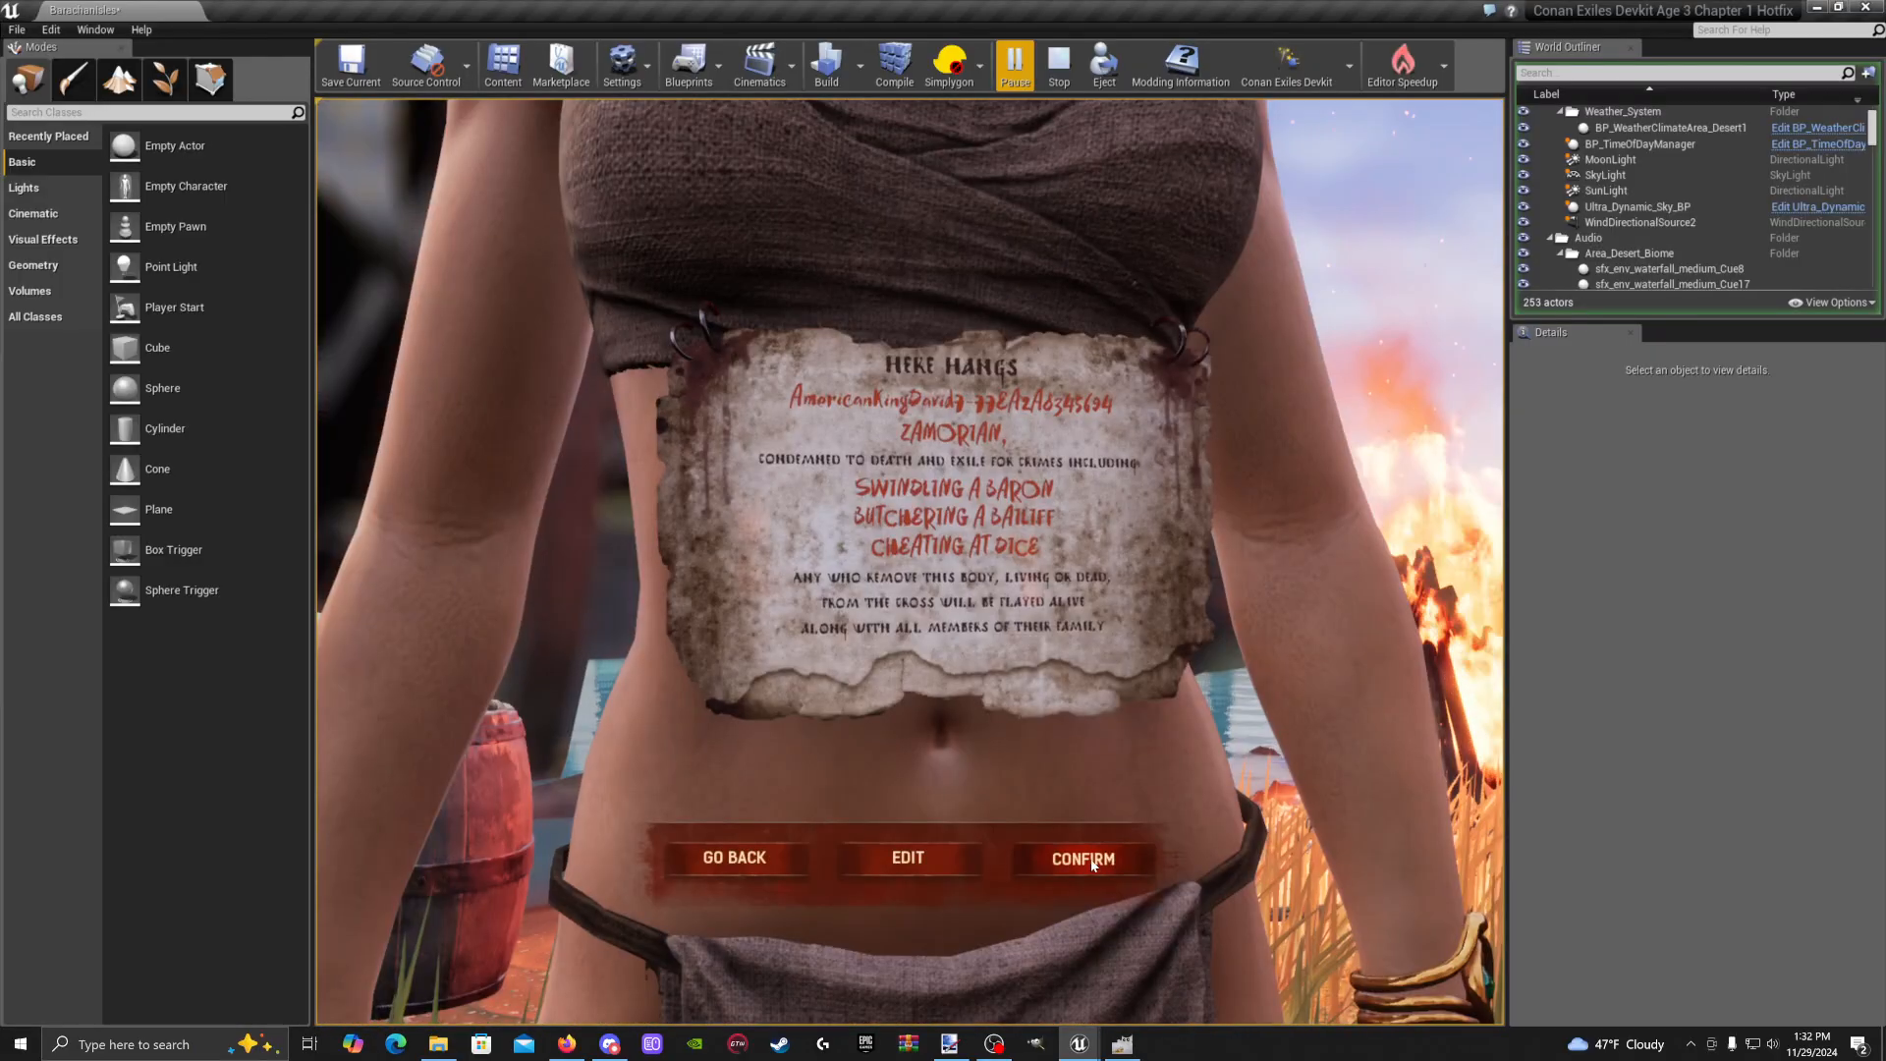
{"action": "left_click", "coordinate": [1086, 858]}
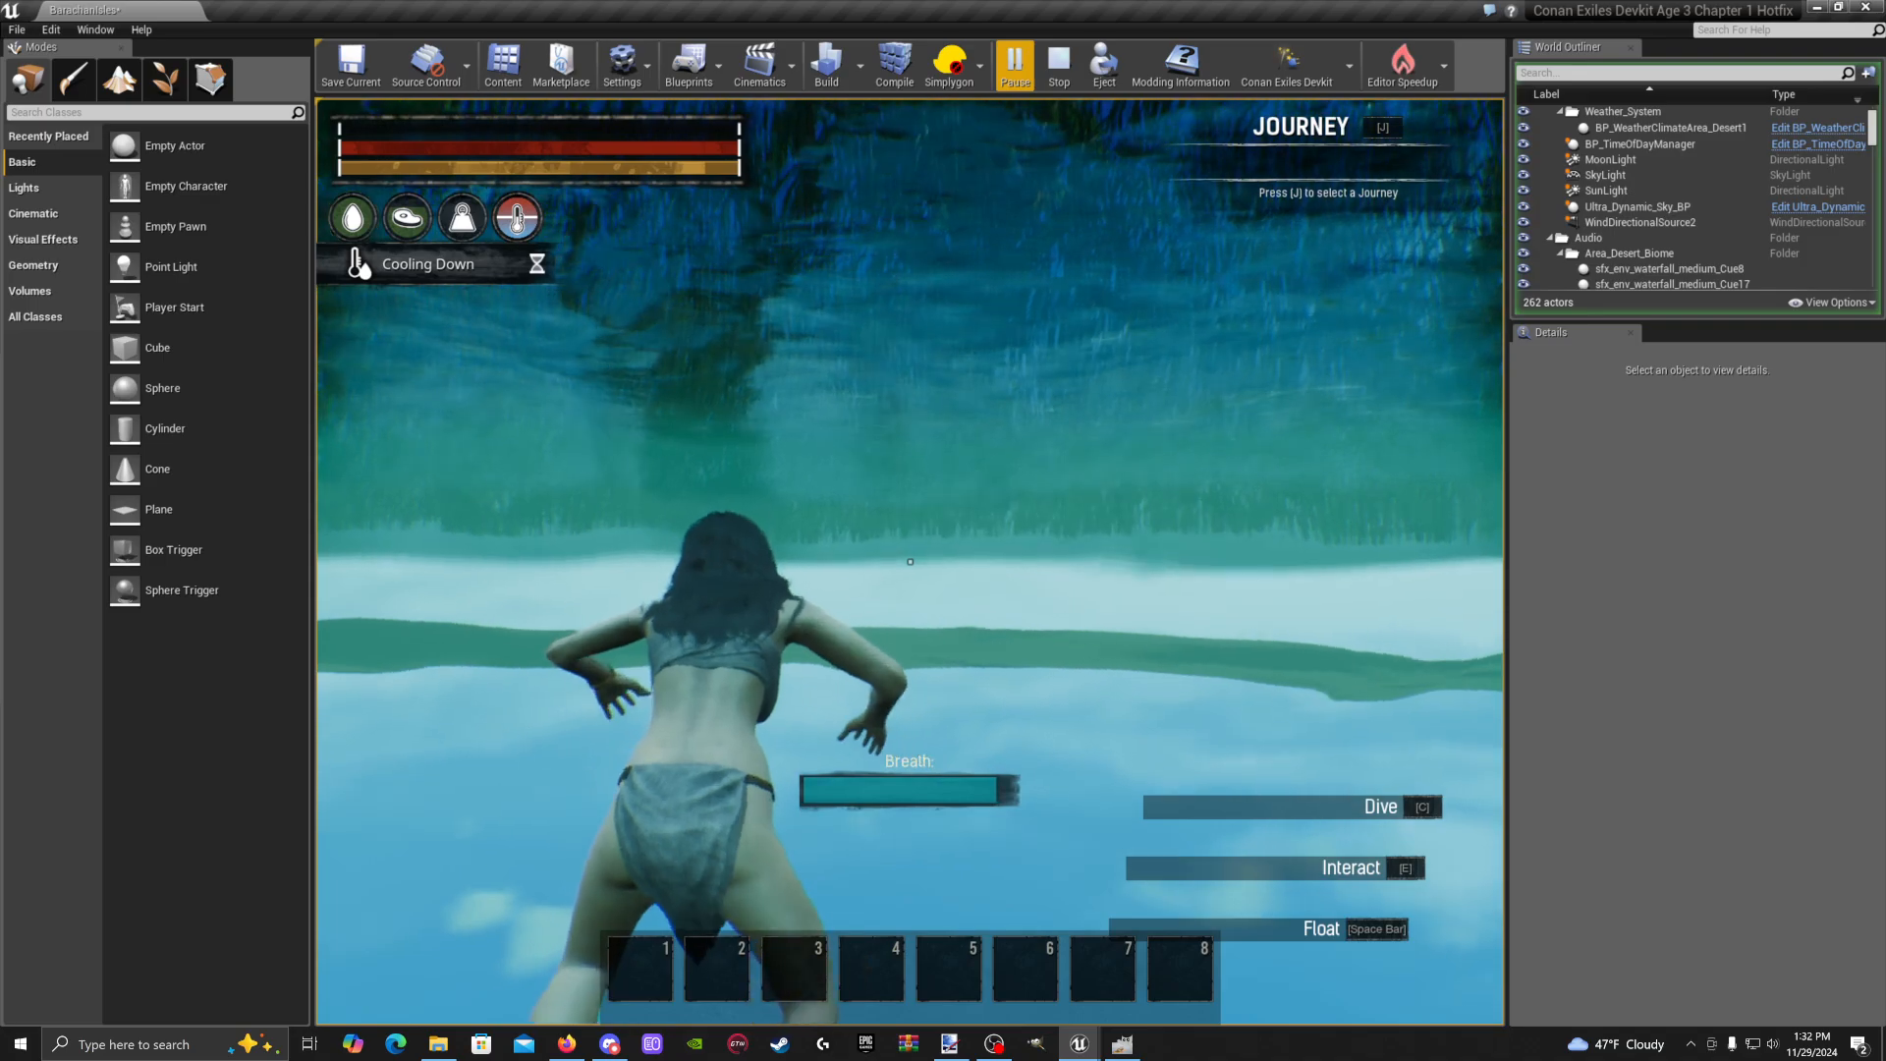
{"action": "key", "text": "w"}
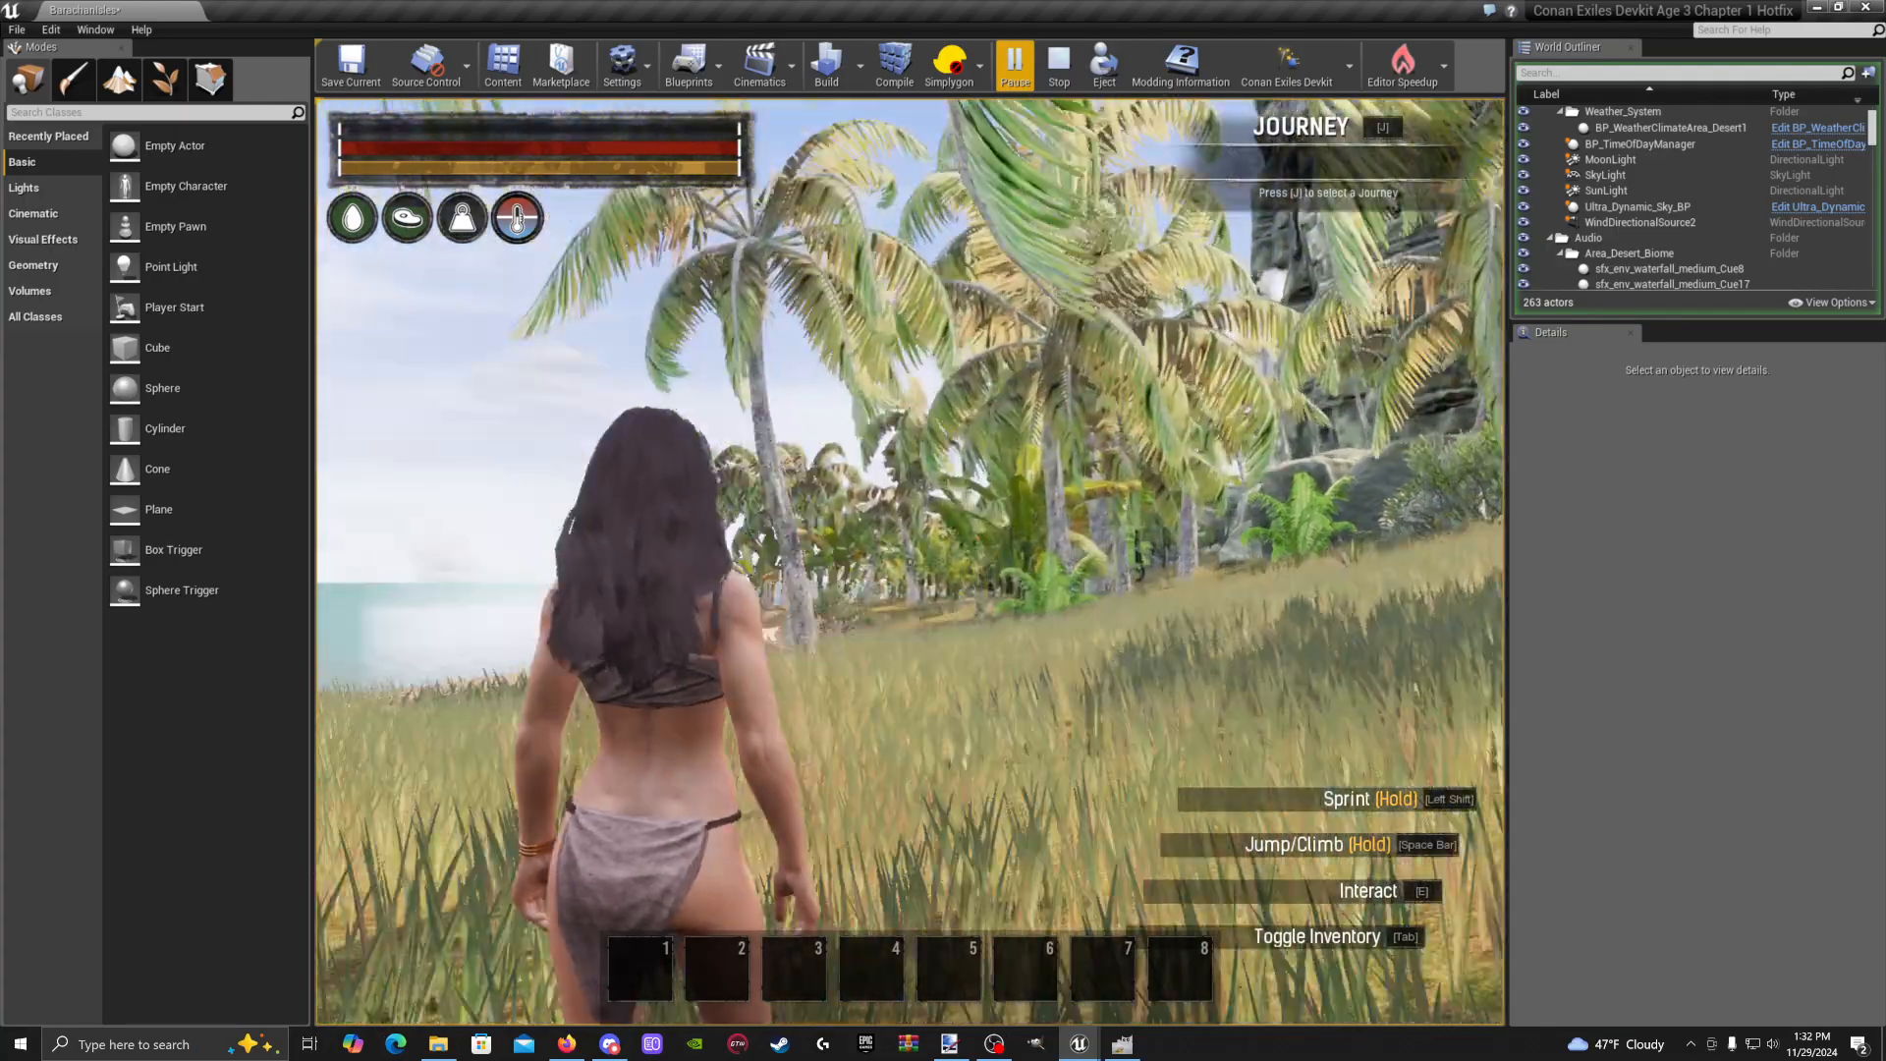
{"action": "key", "text": "w"}
{"action": "key", "text": "shift+w"}
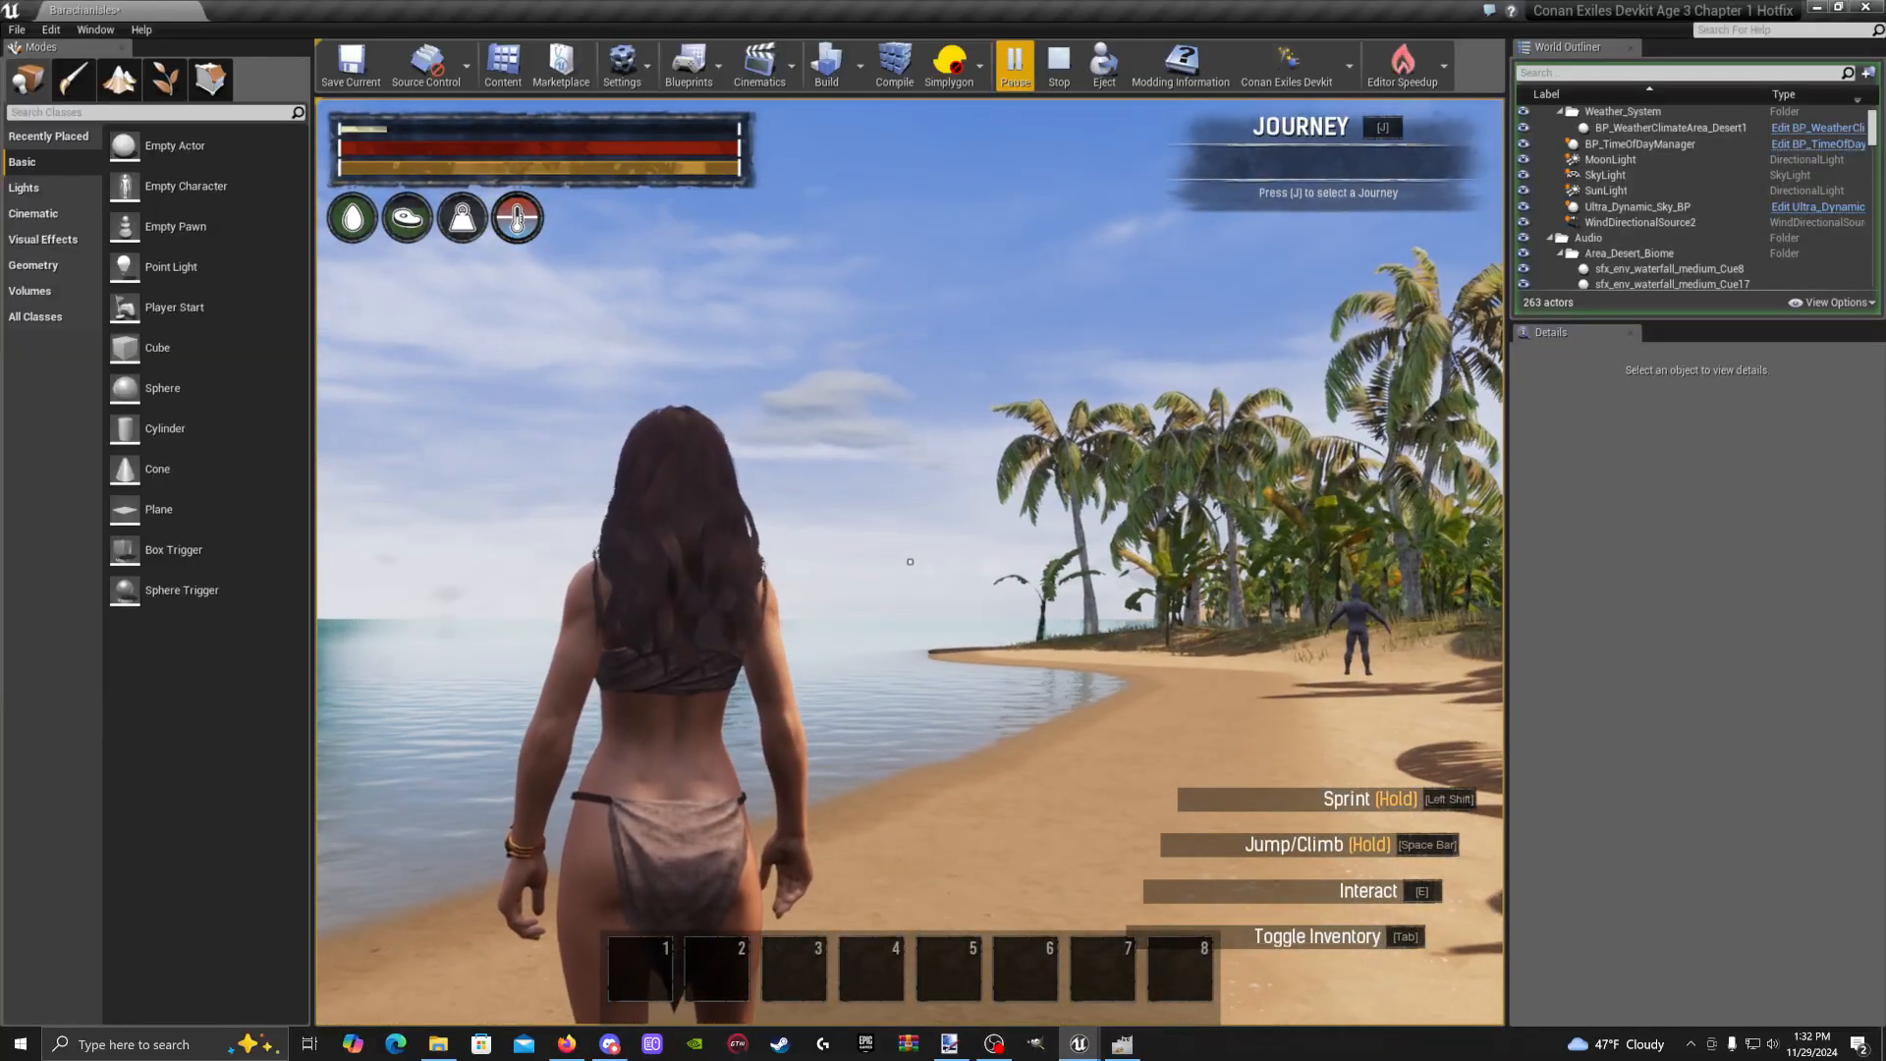
End the play session and fly along the beach, selecting spawn points BP_ConanPlayerStart4 and 5
{"action": "key", "text": "Escape"}
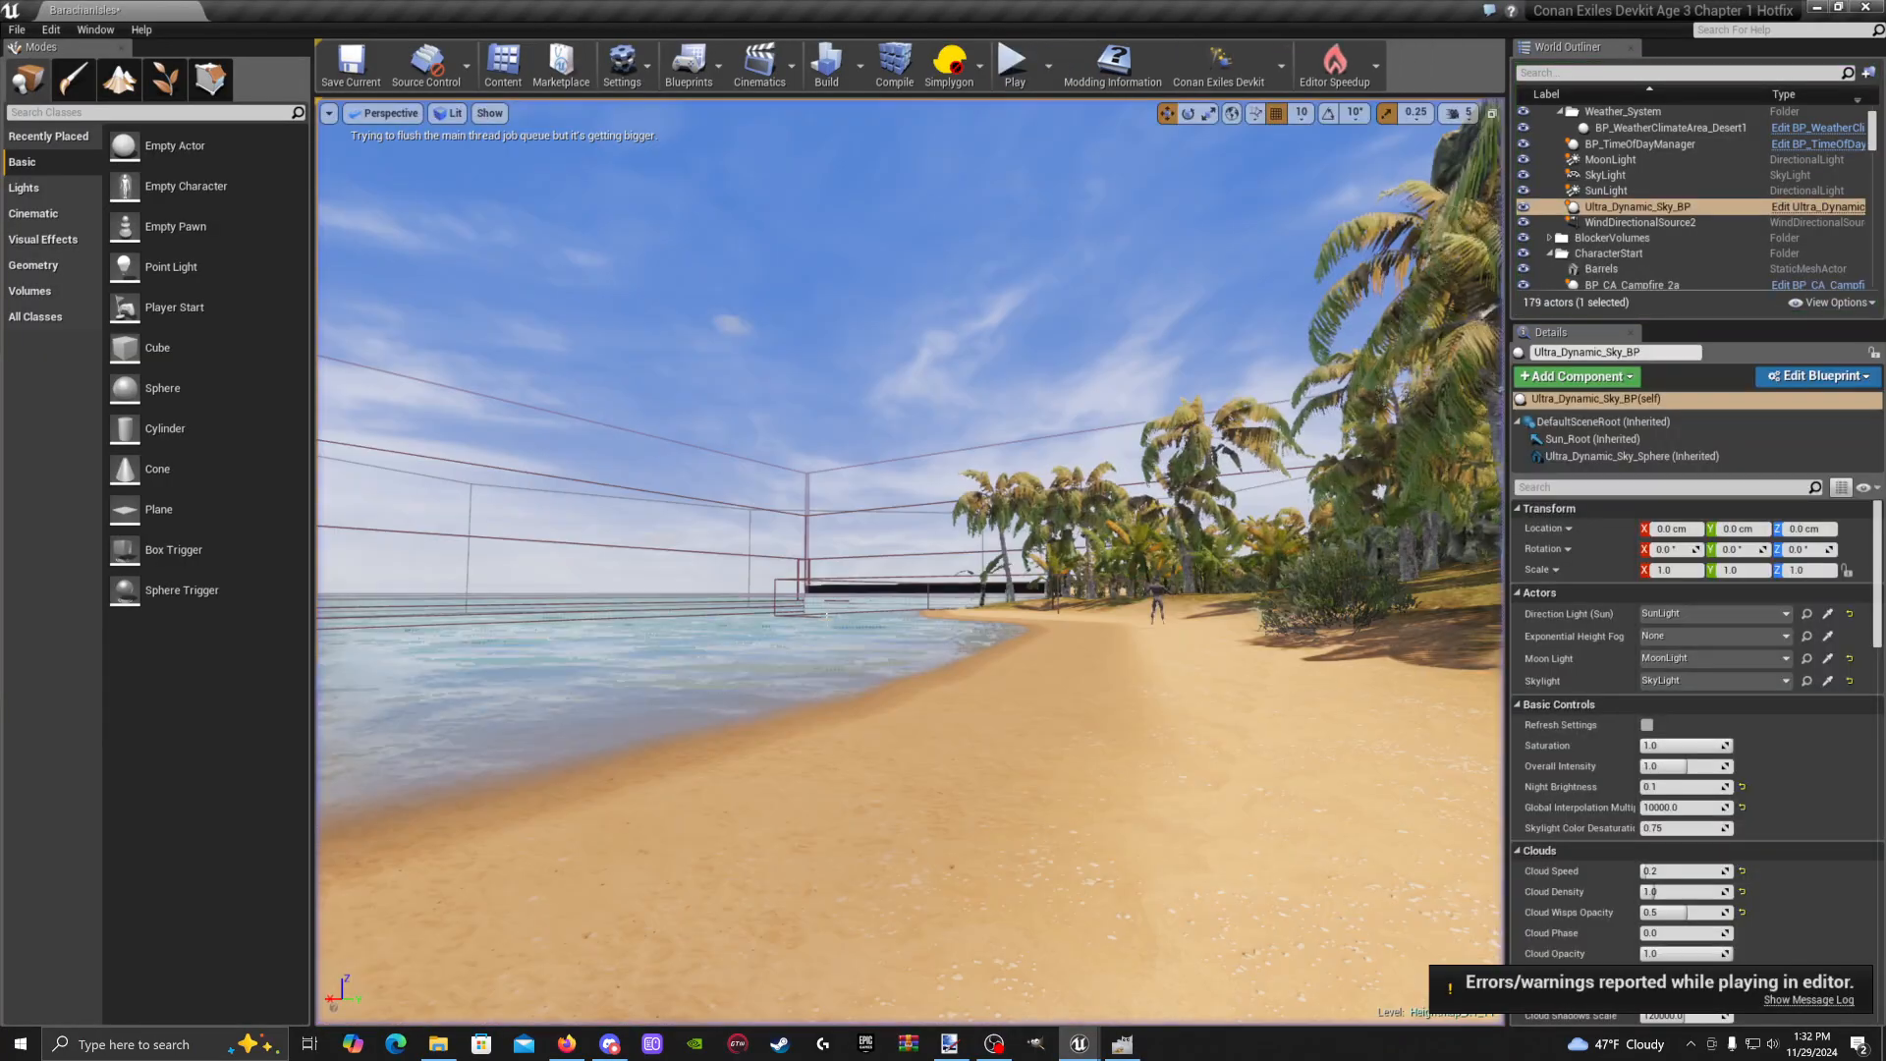
{"action": "key", "text": "w"}
{"action": "right_click_drag", "start_coordinate": [908, 692], "coordinate": [967, 689]}
{"action": "left_click", "coordinate": [925, 678]}
{"action": "key", "text": "w"}
{"action": "left_click", "coordinate": [968, 639]}
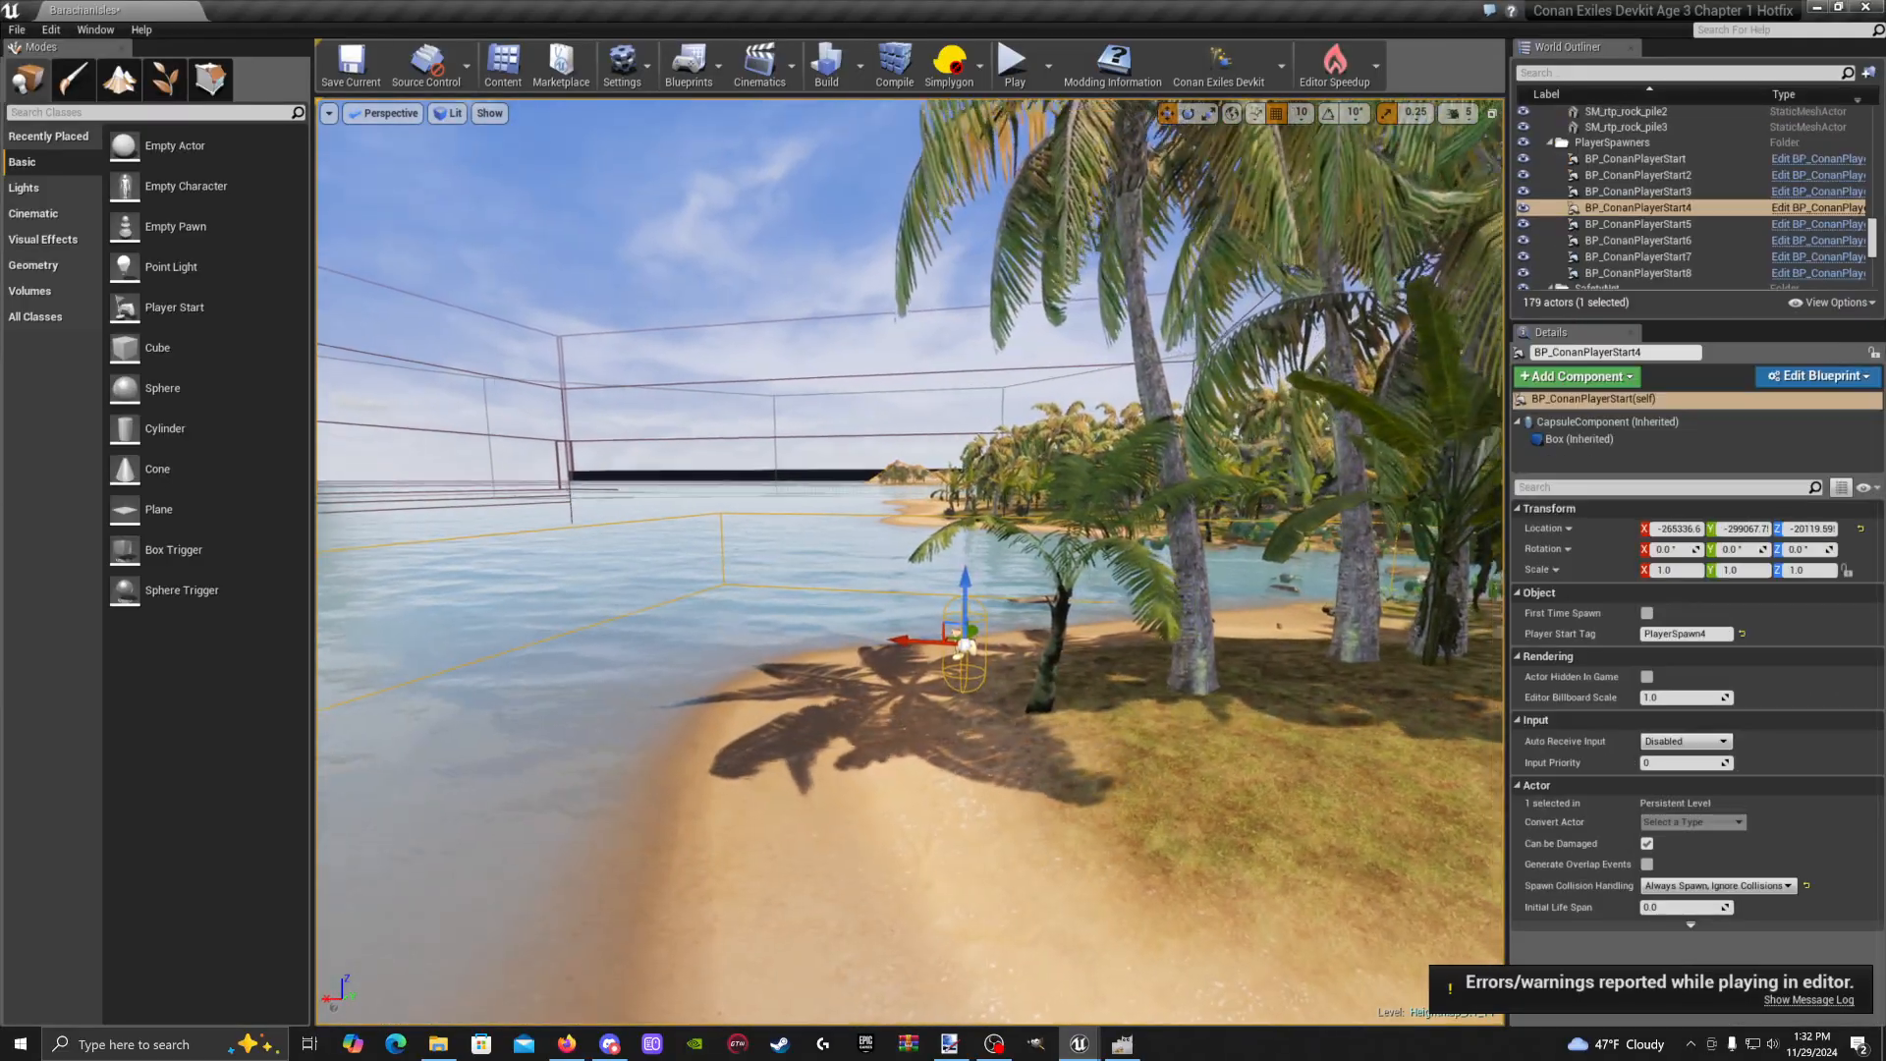
{"action": "key", "text": "w"}
{"action": "right_click_drag", "start_coordinate": [958, 629], "coordinate": [1011, 574]}
{"action": "left_click", "coordinate": [1639, 224]}
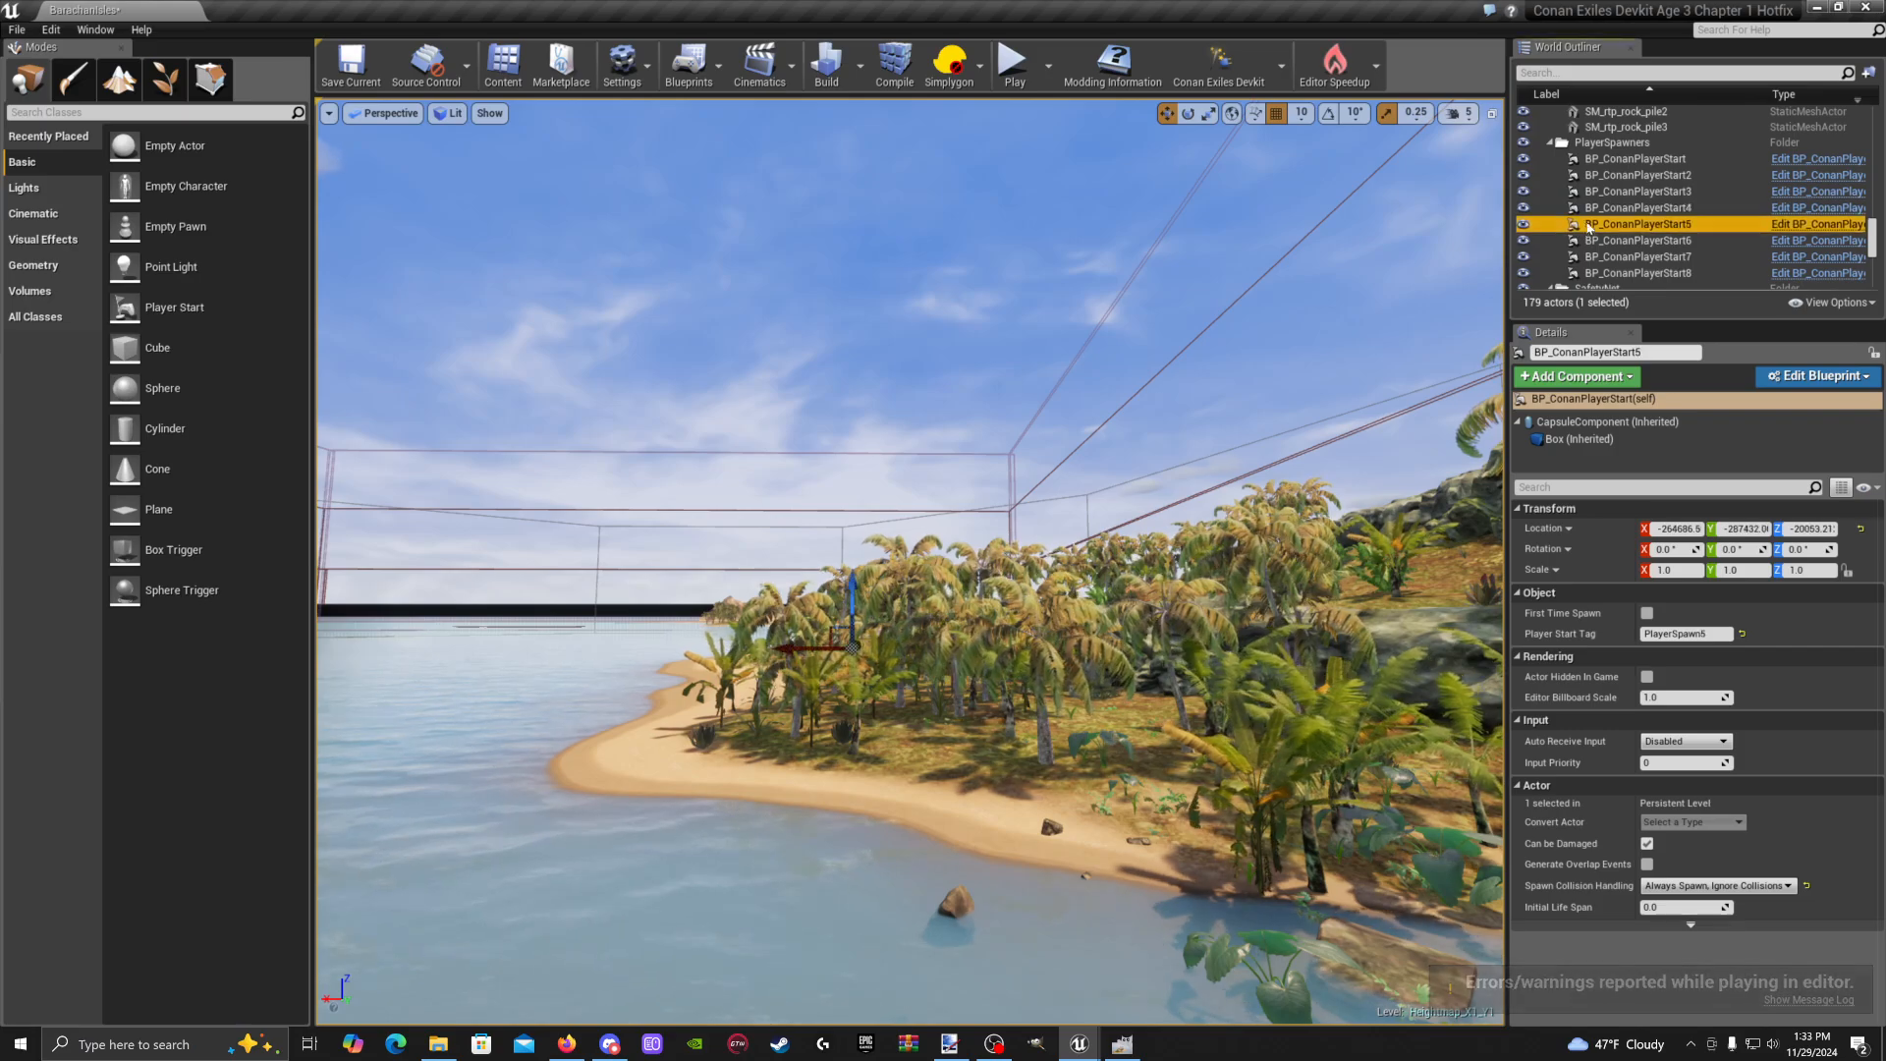
Focus on BP_ConanPlayerStart and BP_ConanPlayerStart2, viewing them along the shore and water
{"action": "double_click", "coordinate": [1630, 174]}
{"action": "double_click", "coordinate": [1635, 158]}
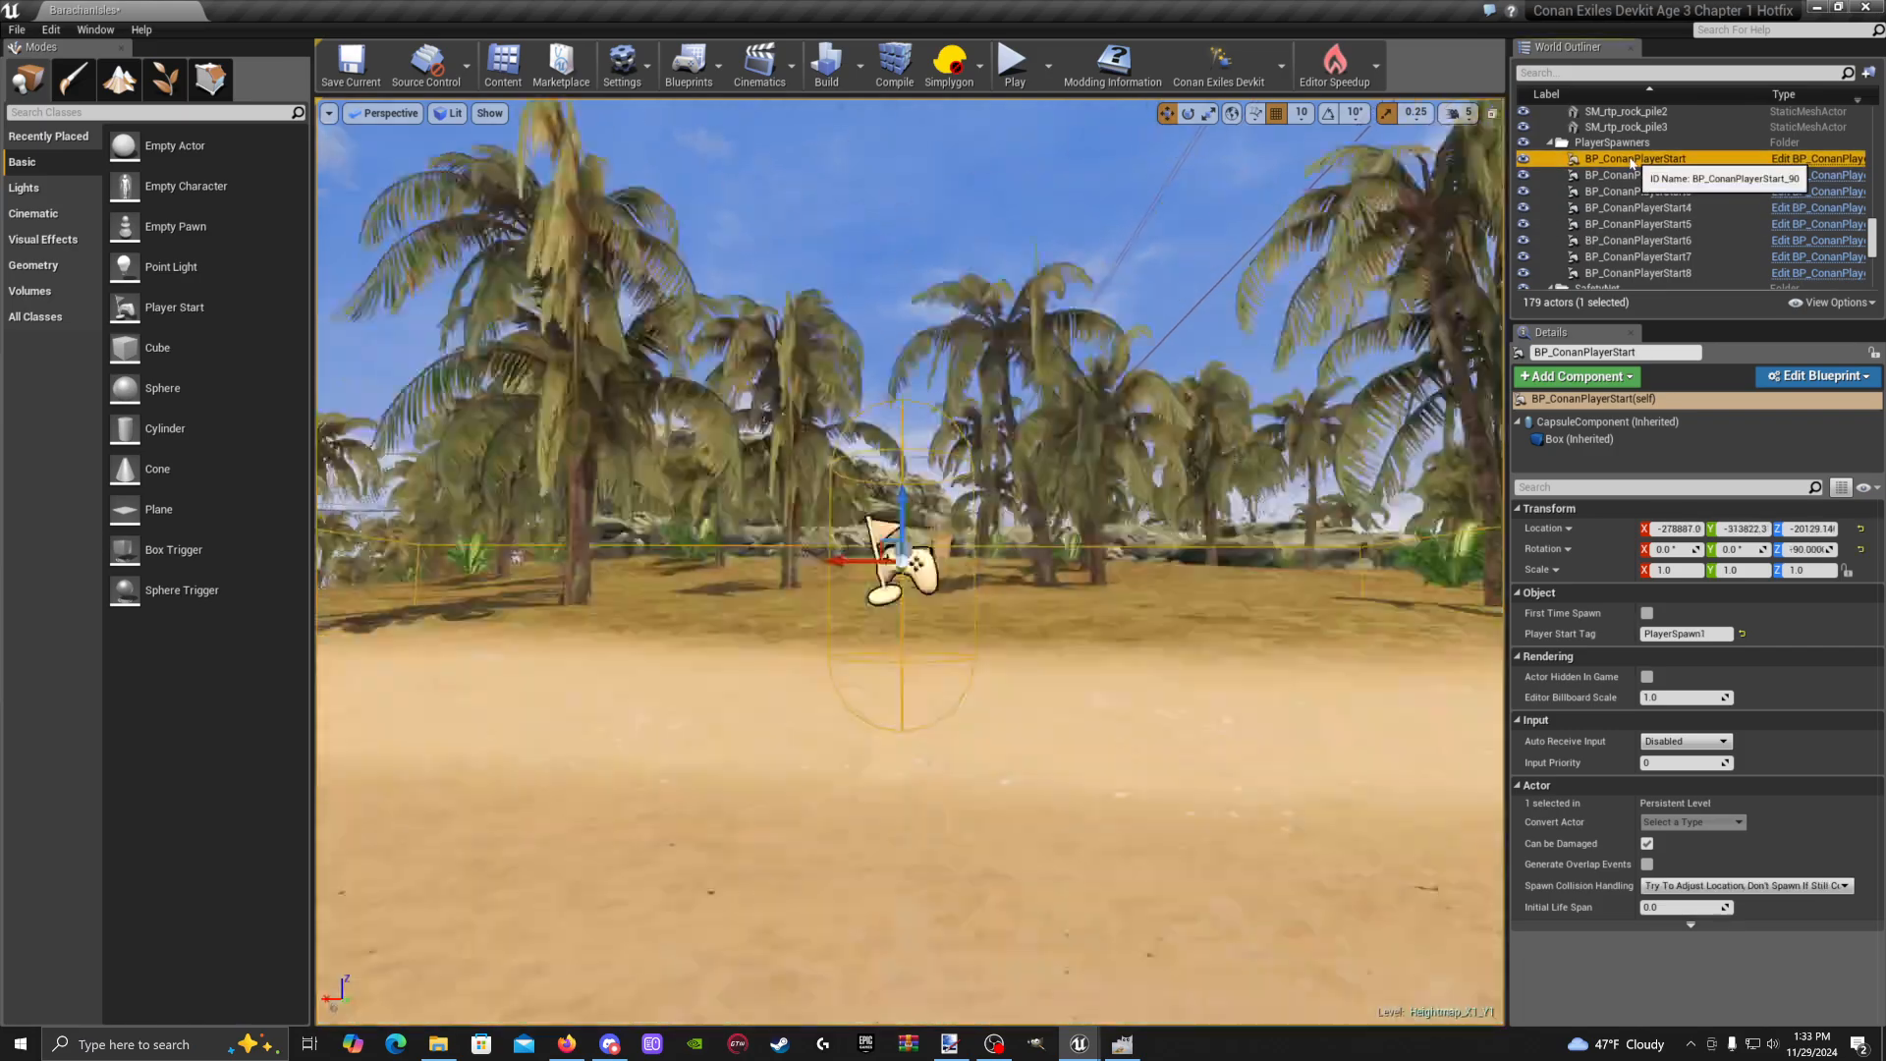
{"action": "key", "text": "s"}
{"action": "right_click_drag", "start_coordinate": [1130, 471], "coordinate": [1130, 471]}
{"action": "key", "text": "d"}
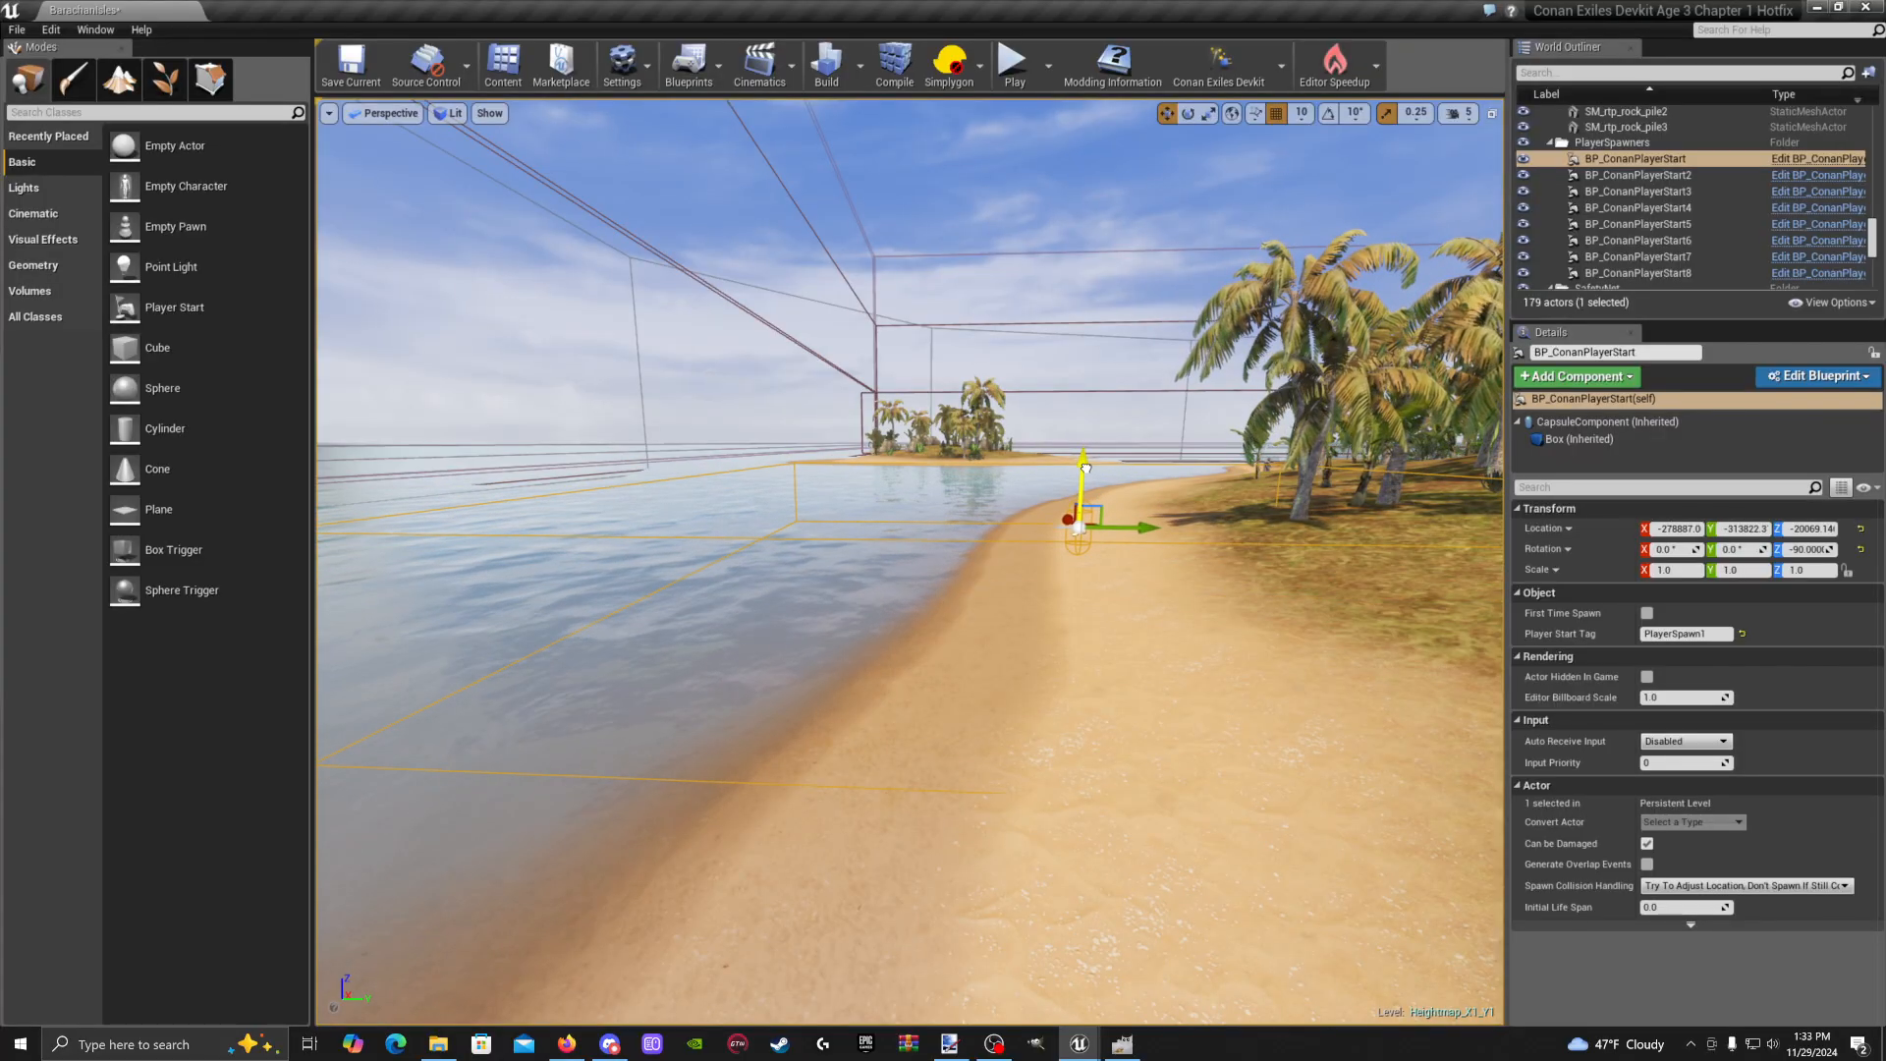
{"action": "double_click", "coordinate": [1629, 175]}
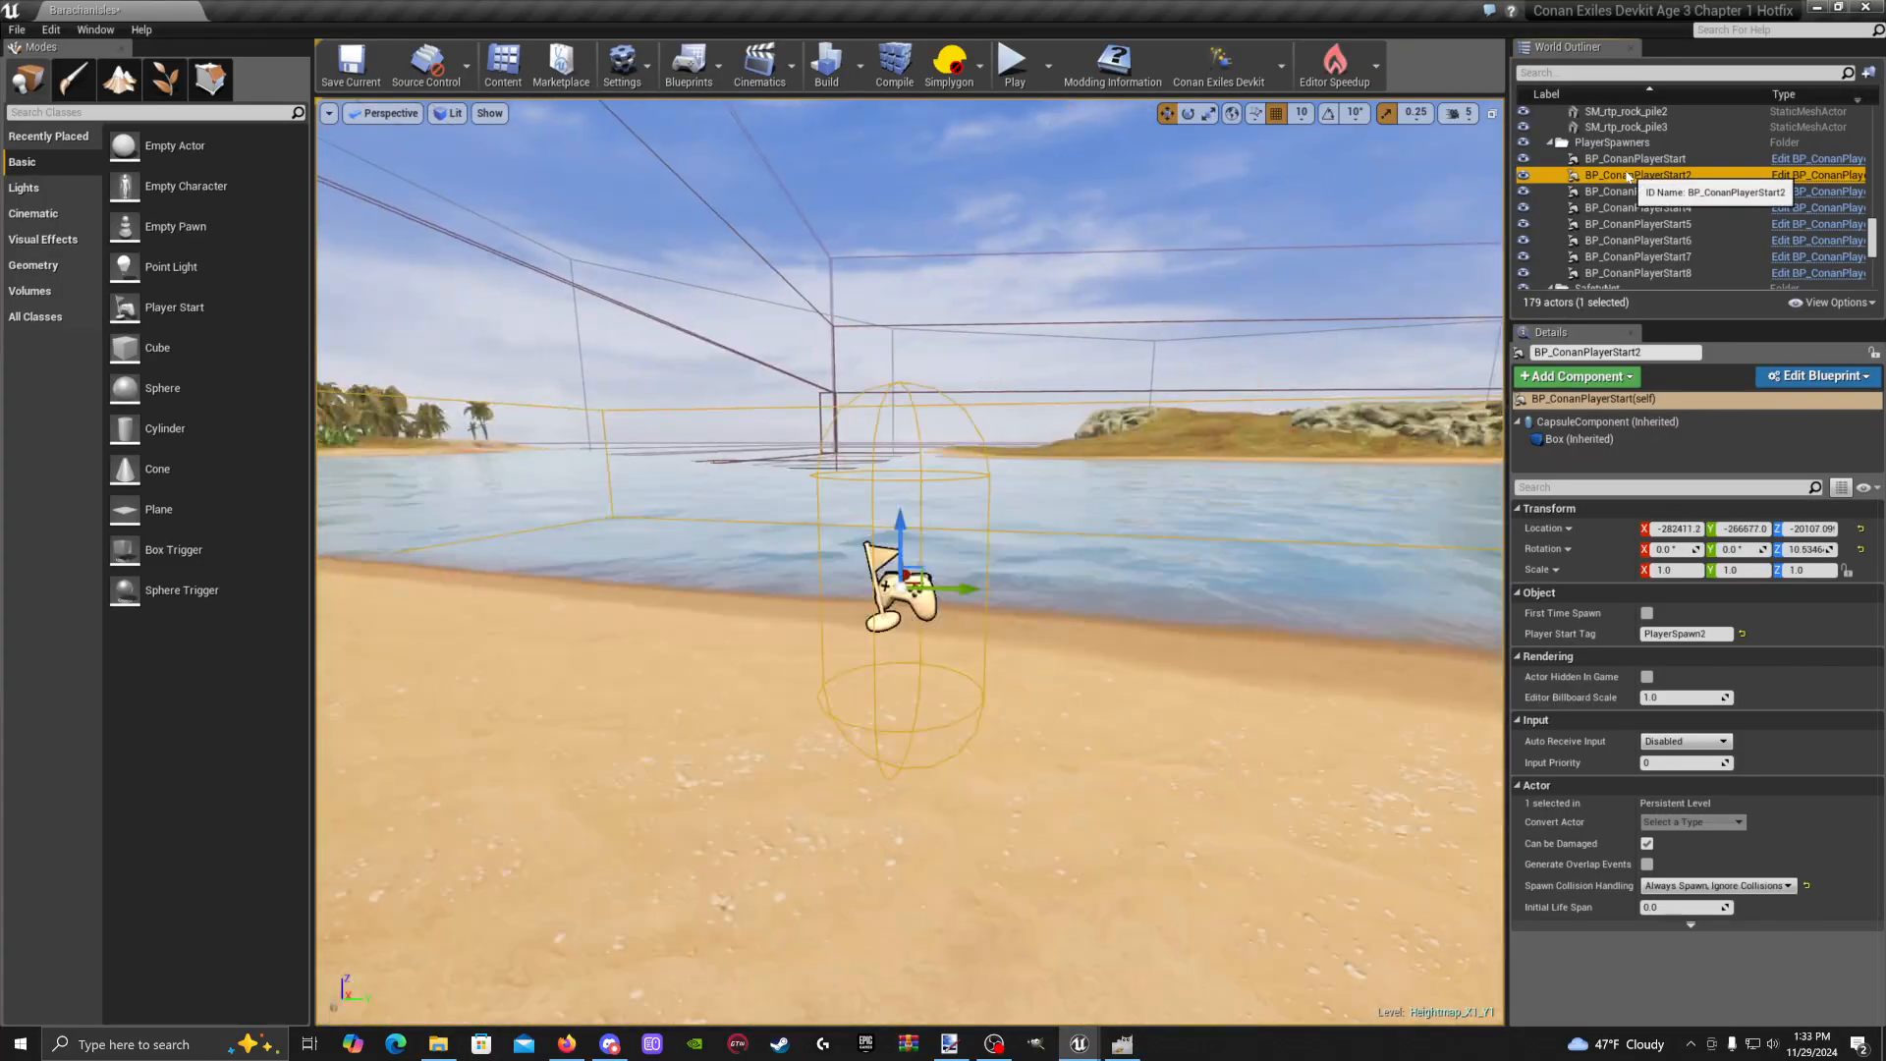
{"action": "right_click_drag", "start_coordinate": [1415, 506], "coordinate": [1411, 506]}
{"action": "key", "text": "d"}
{"action": "key", "text": "a"}
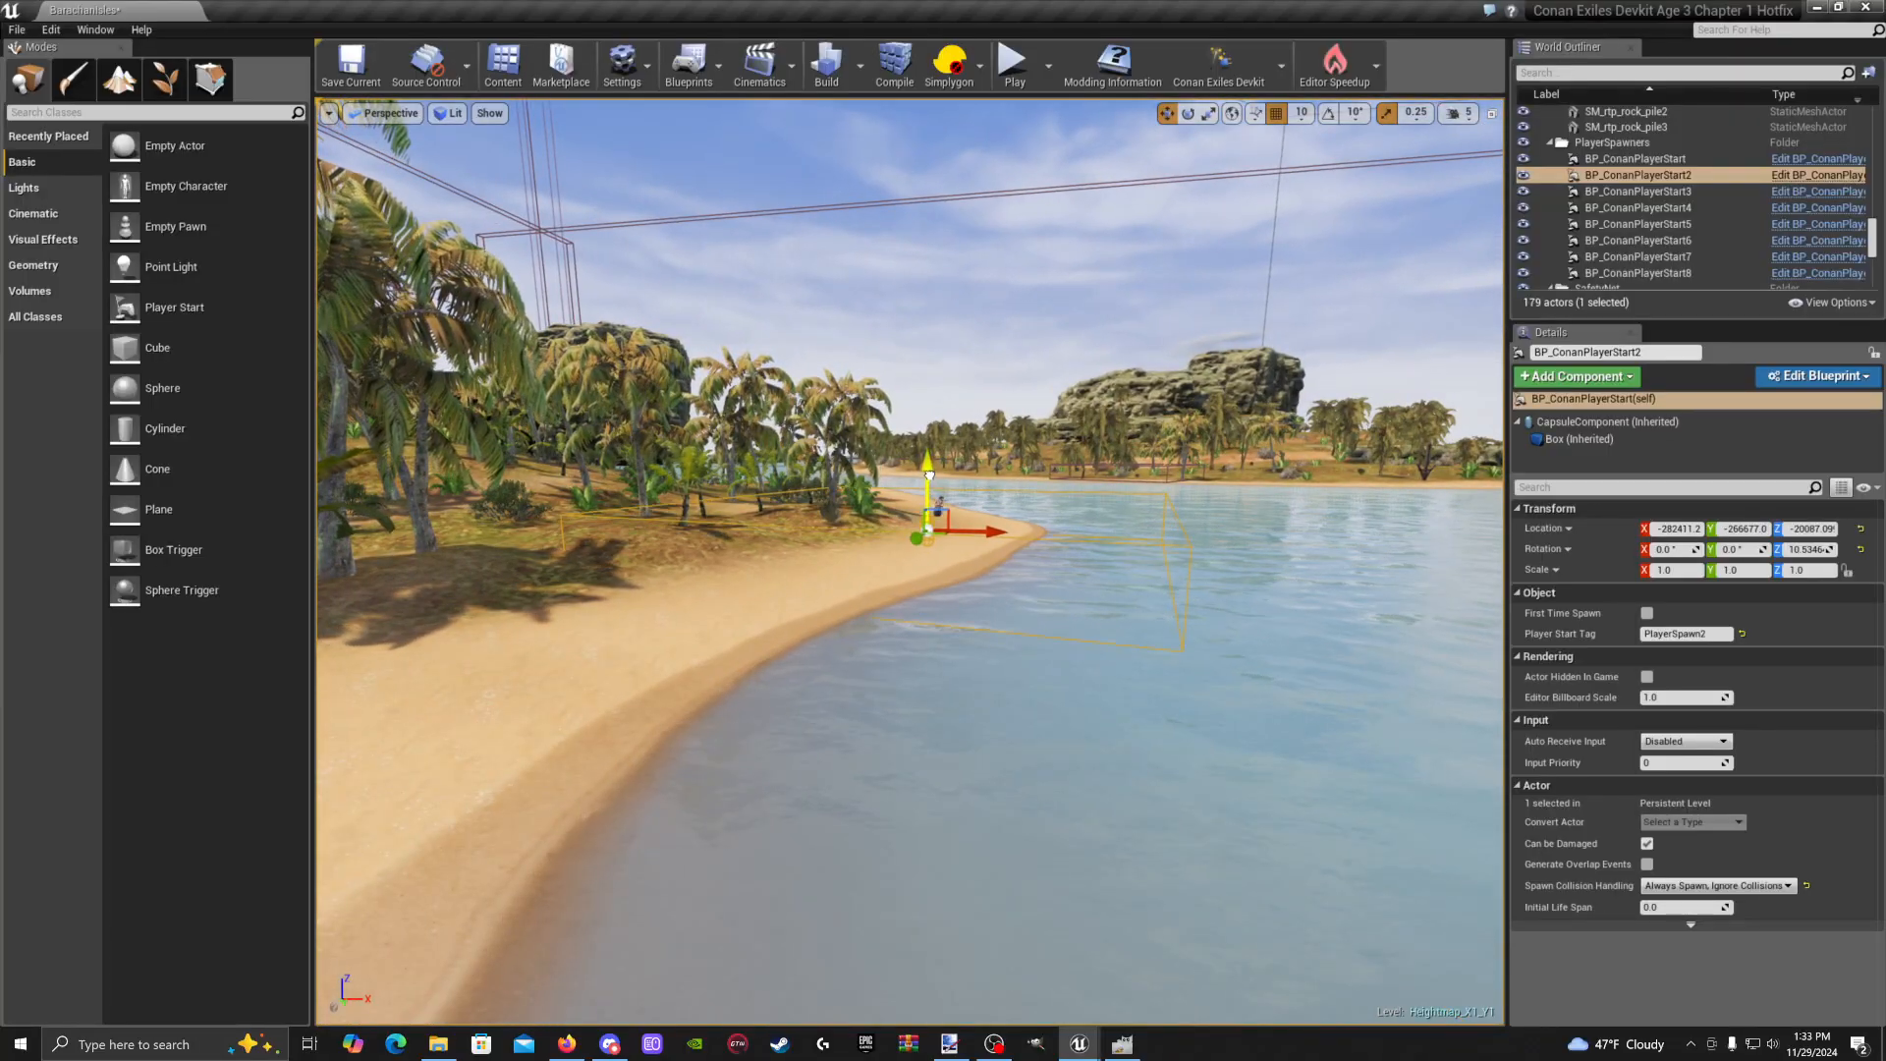
Focus the view in turn on BP_ConanPlayerStart3 through BP_ConanPlayerStart6
{"action": "double_click", "coordinate": [1638, 192]}
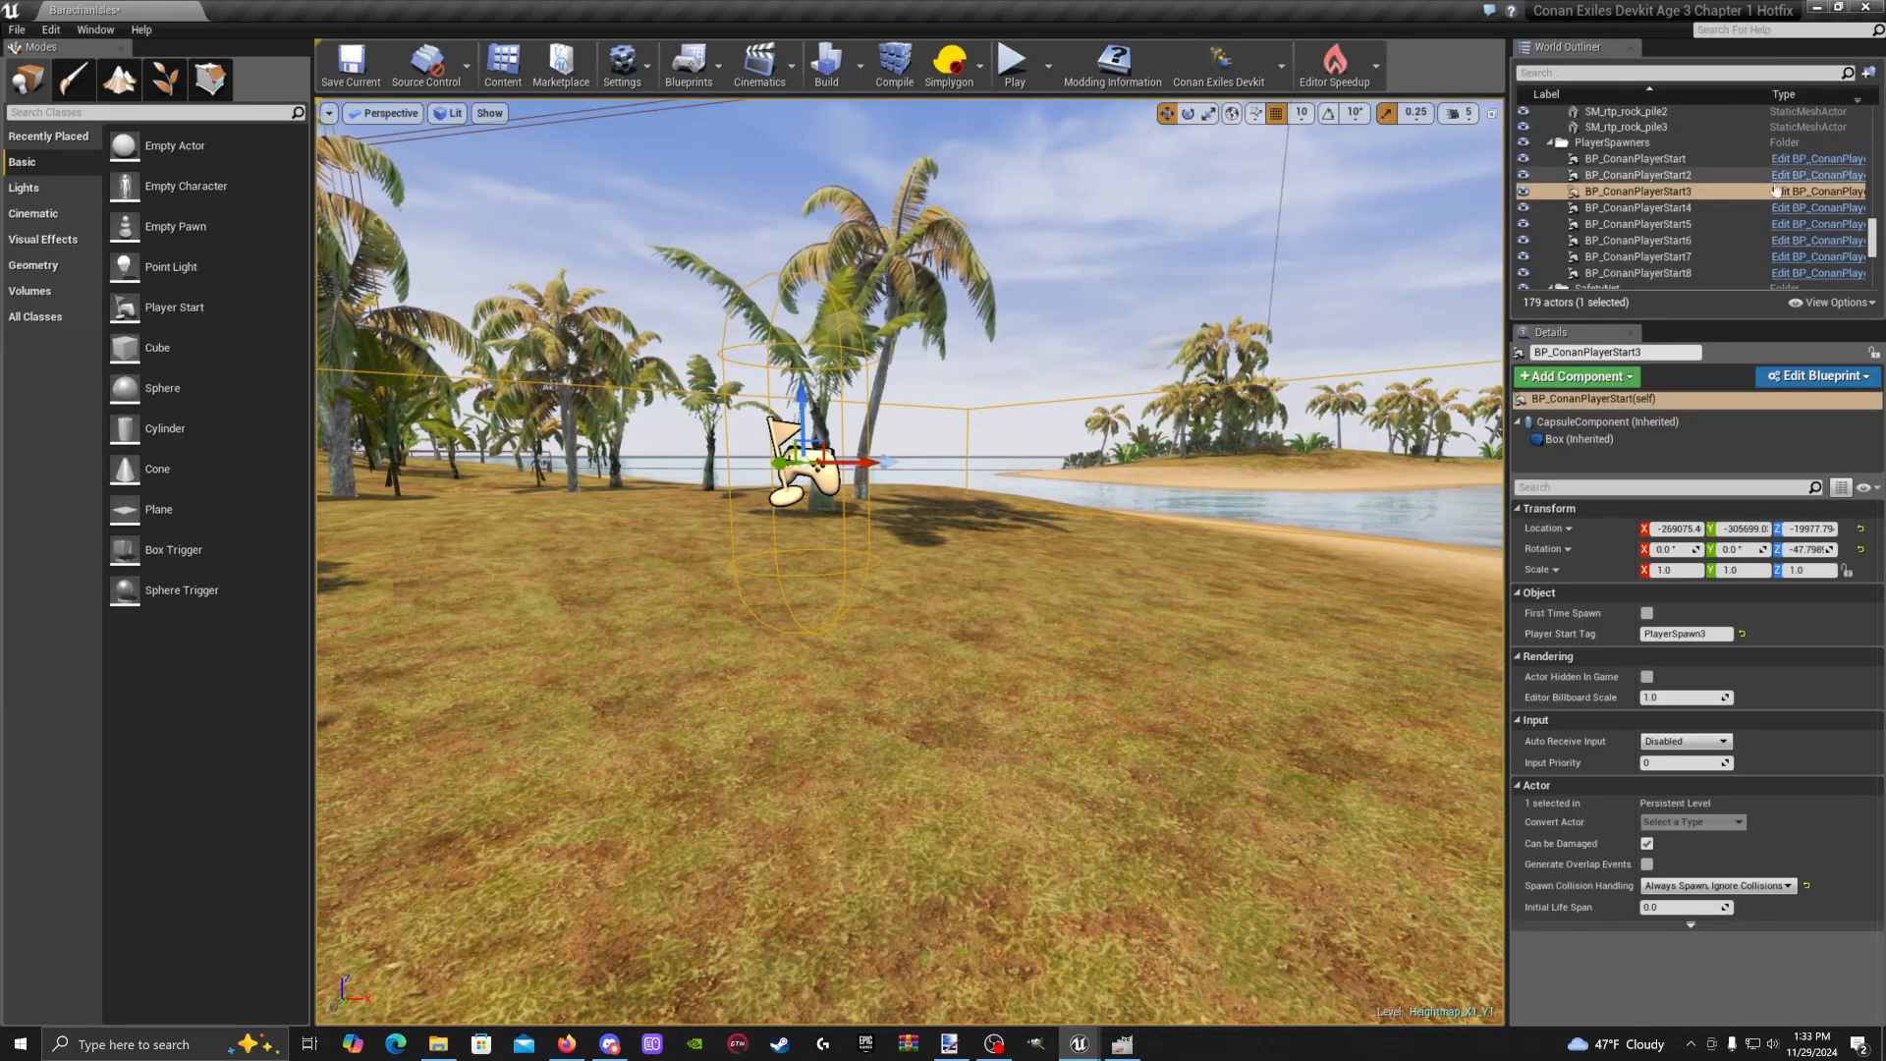
{"action": "double_click", "coordinate": [1678, 209]}
{"action": "double_click", "coordinate": [1675, 225]}
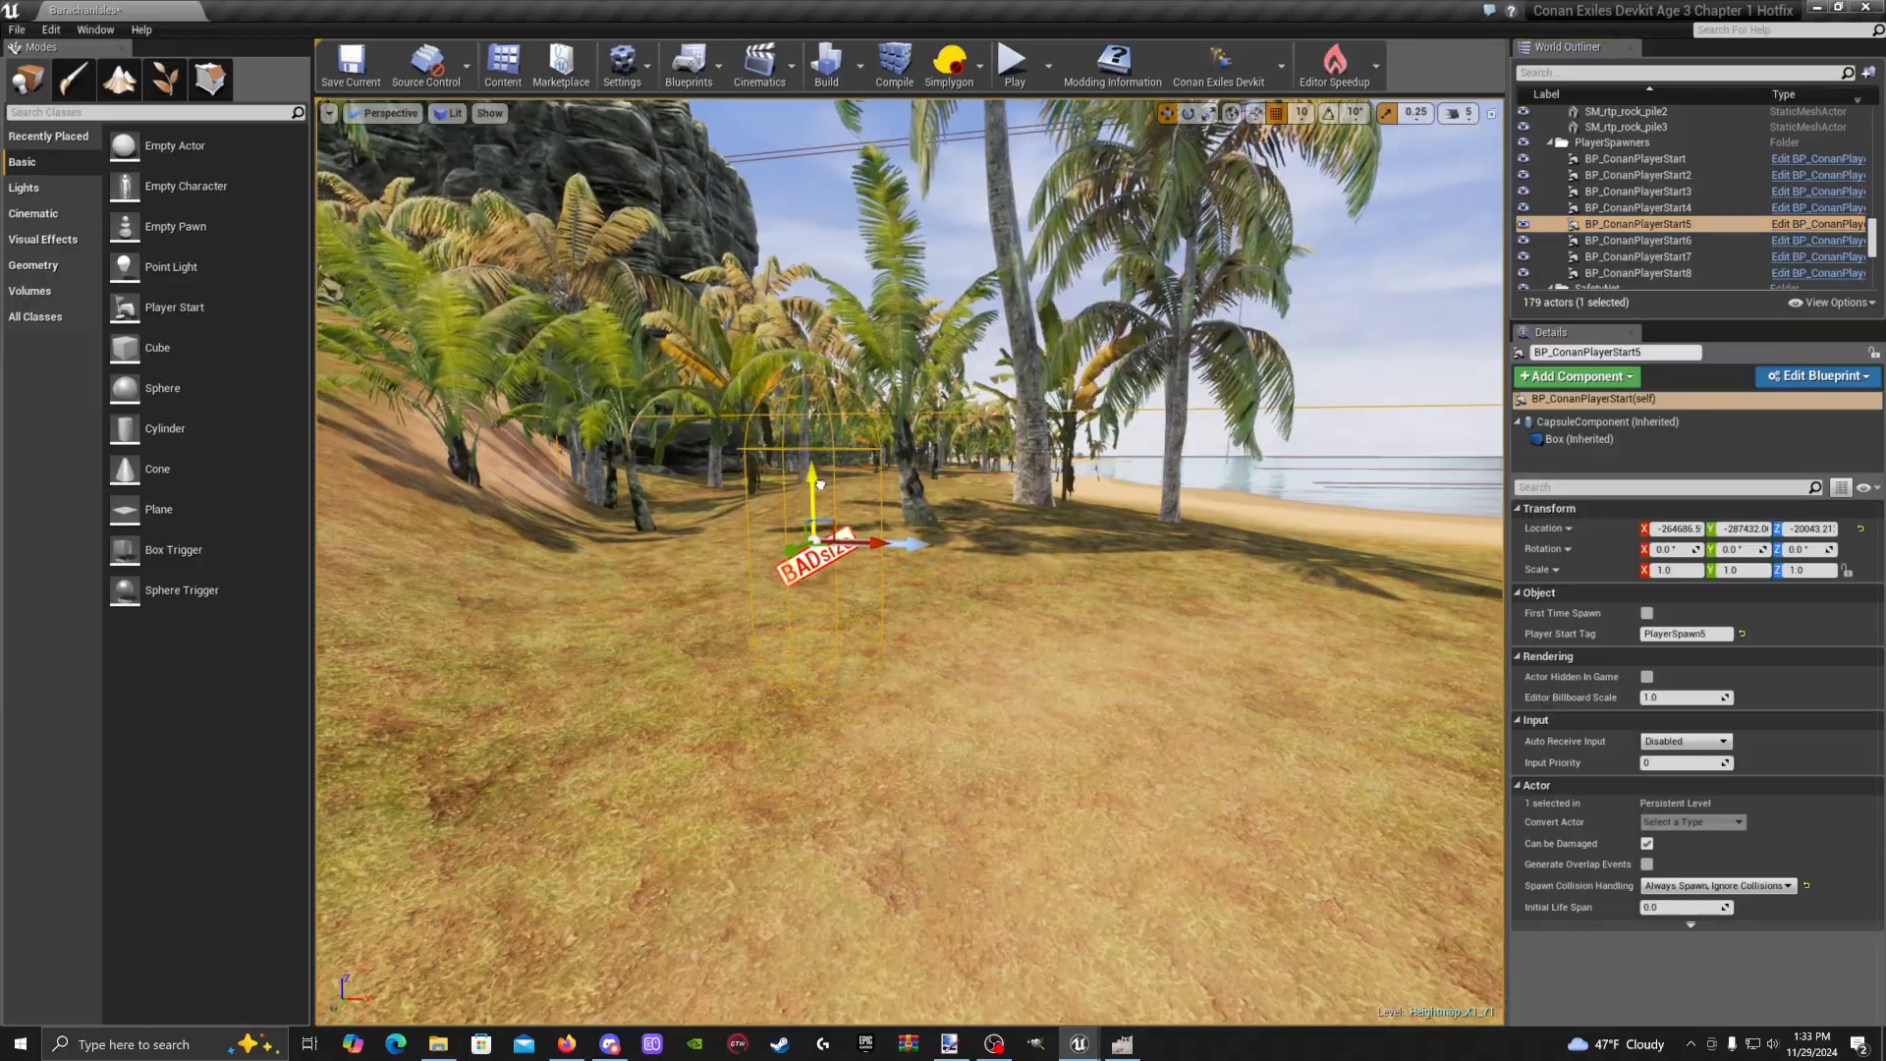
{"action": "double_click", "coordinate": [1638, 240]}
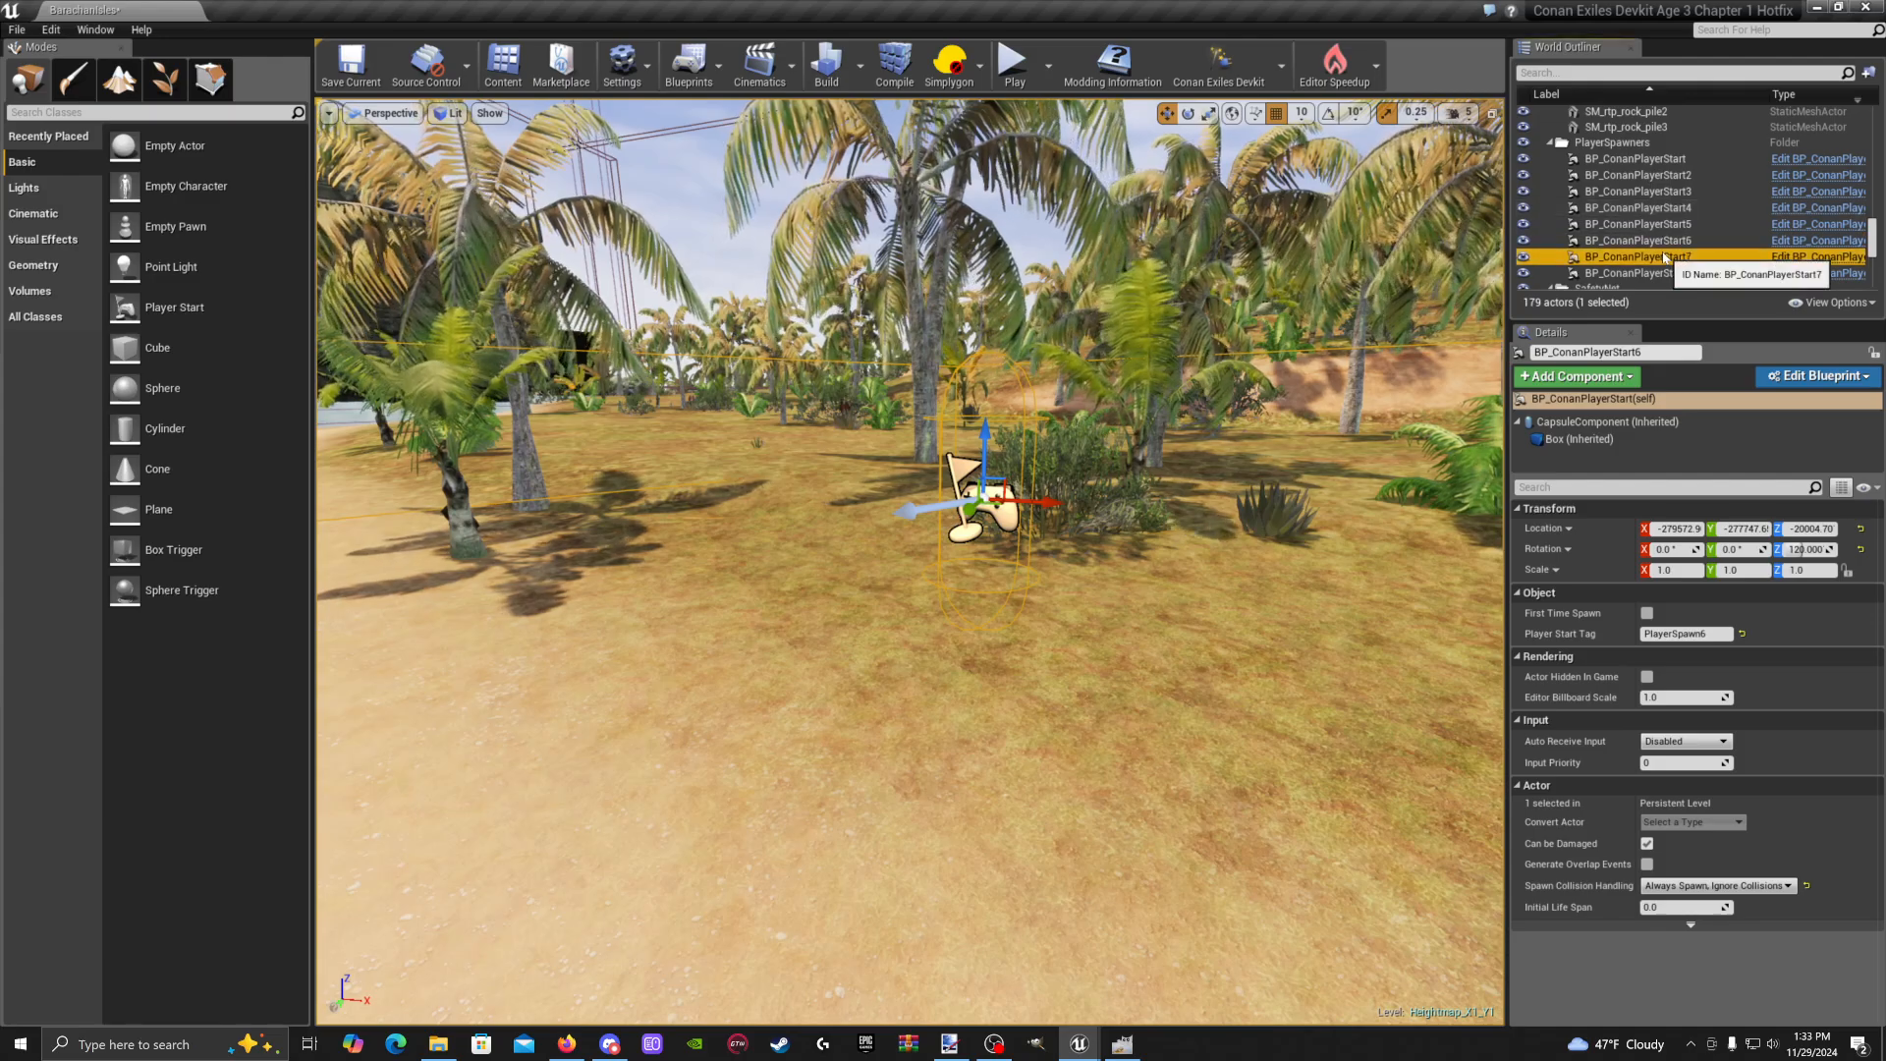
Raise BP_ConanPlayerStart7 and BP_ConanPlayerStart8 slightly above the ground with the Z gizmo
{"action": "double_click", "coordinate": [1666, 258]}
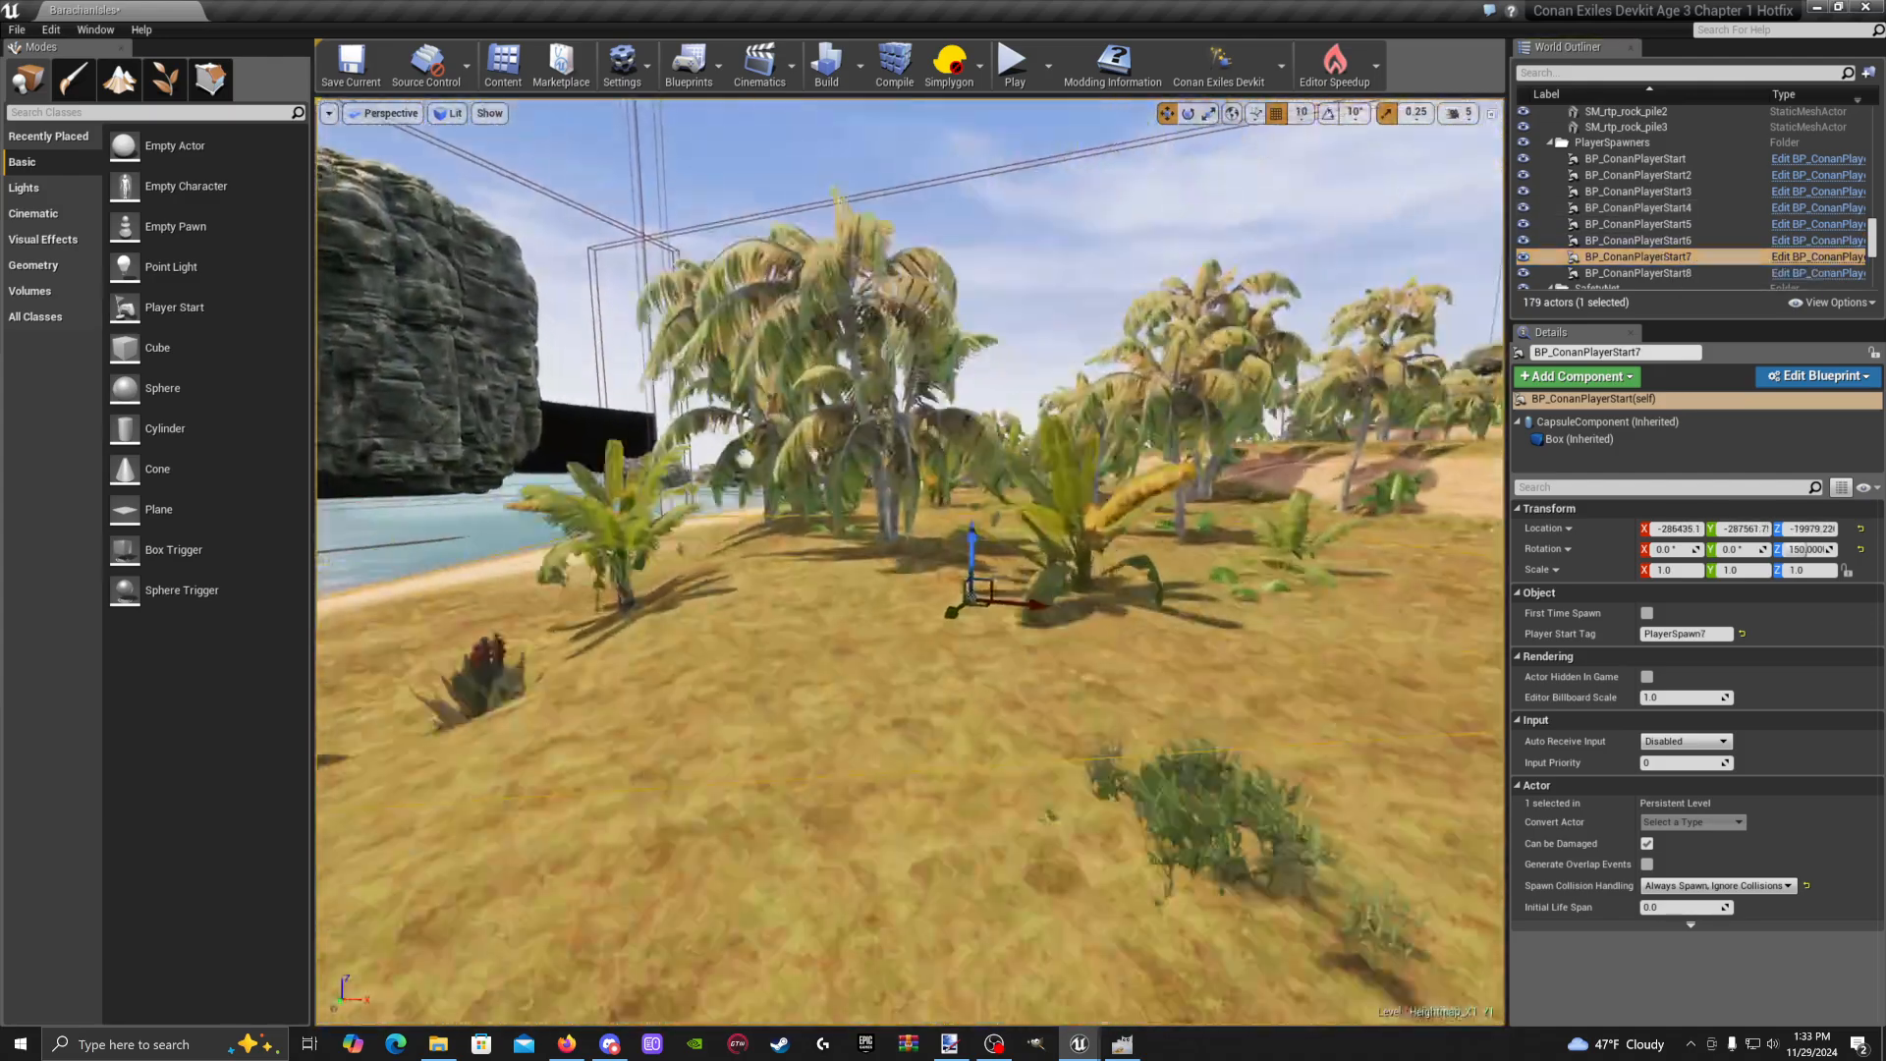
{"action": "left_click_drag", "start_coordinate": [1030, 574], "coordinate": [1013, 355]}
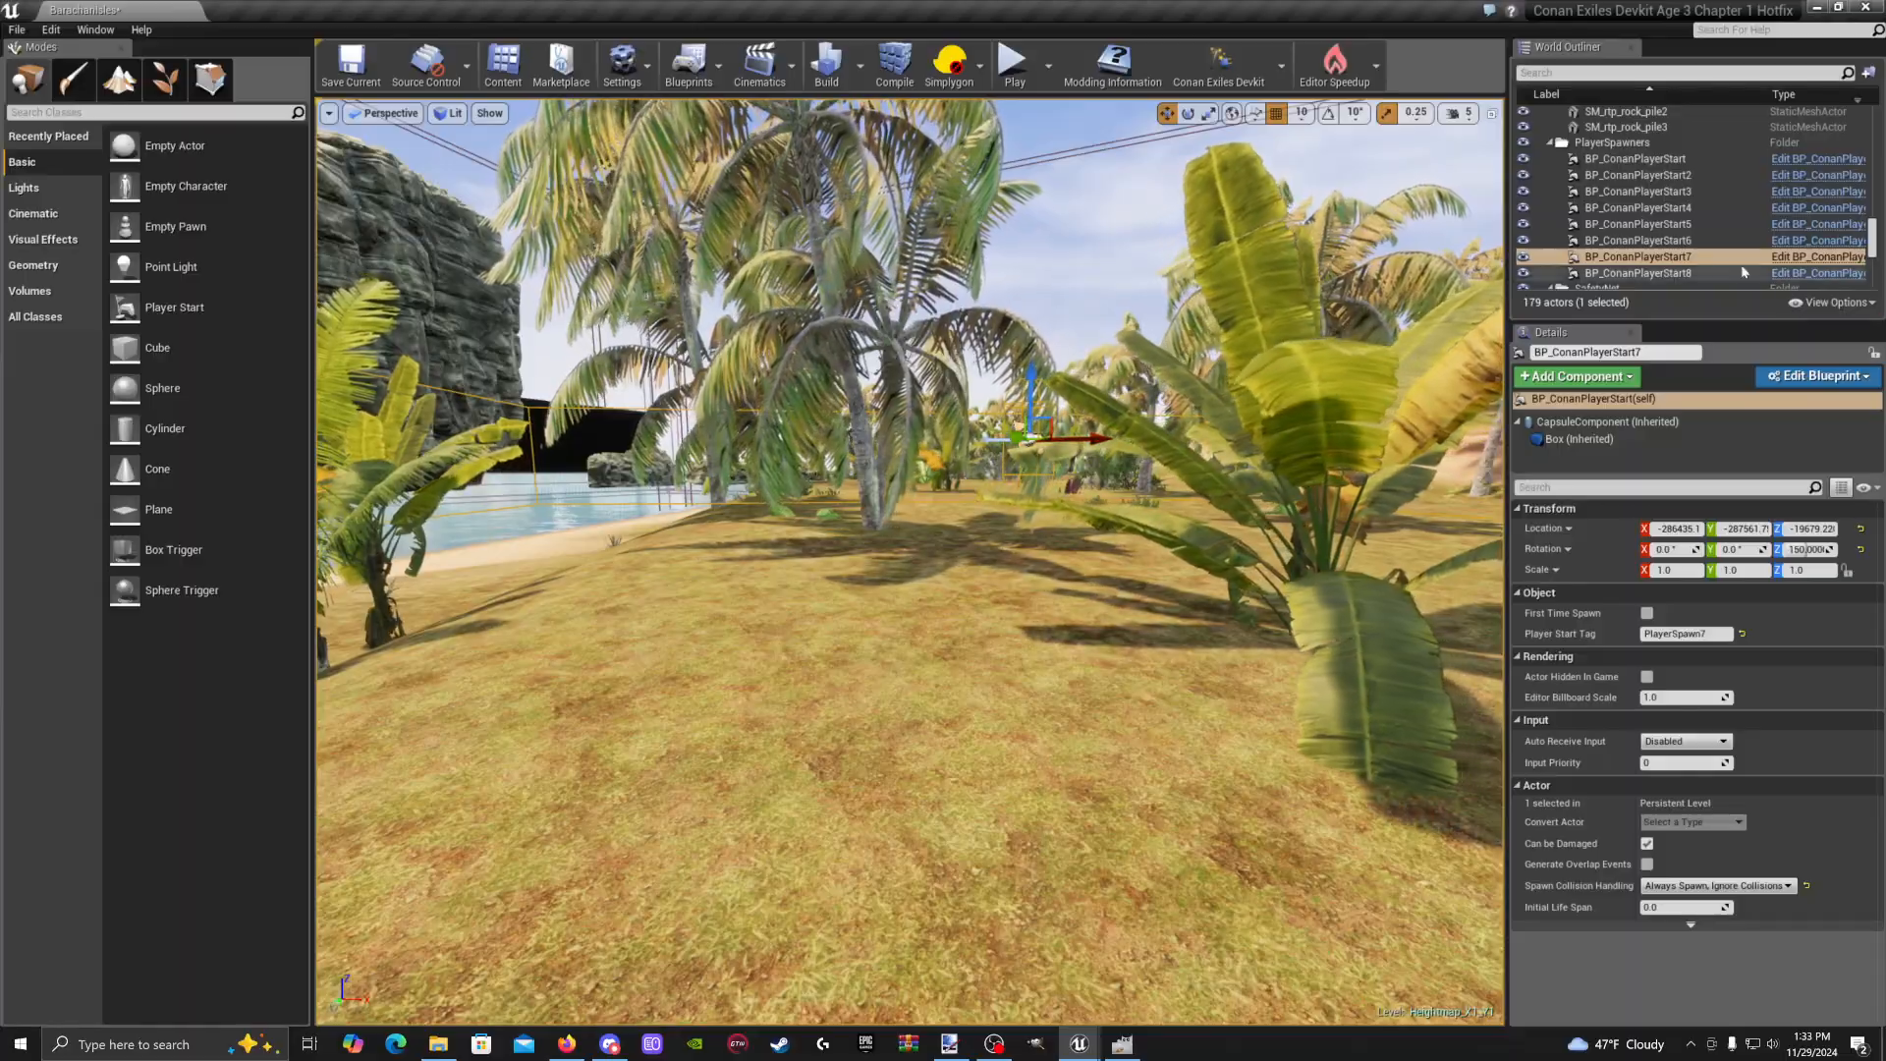
{"action": "double_click", "coordinate": [1744, 272]}
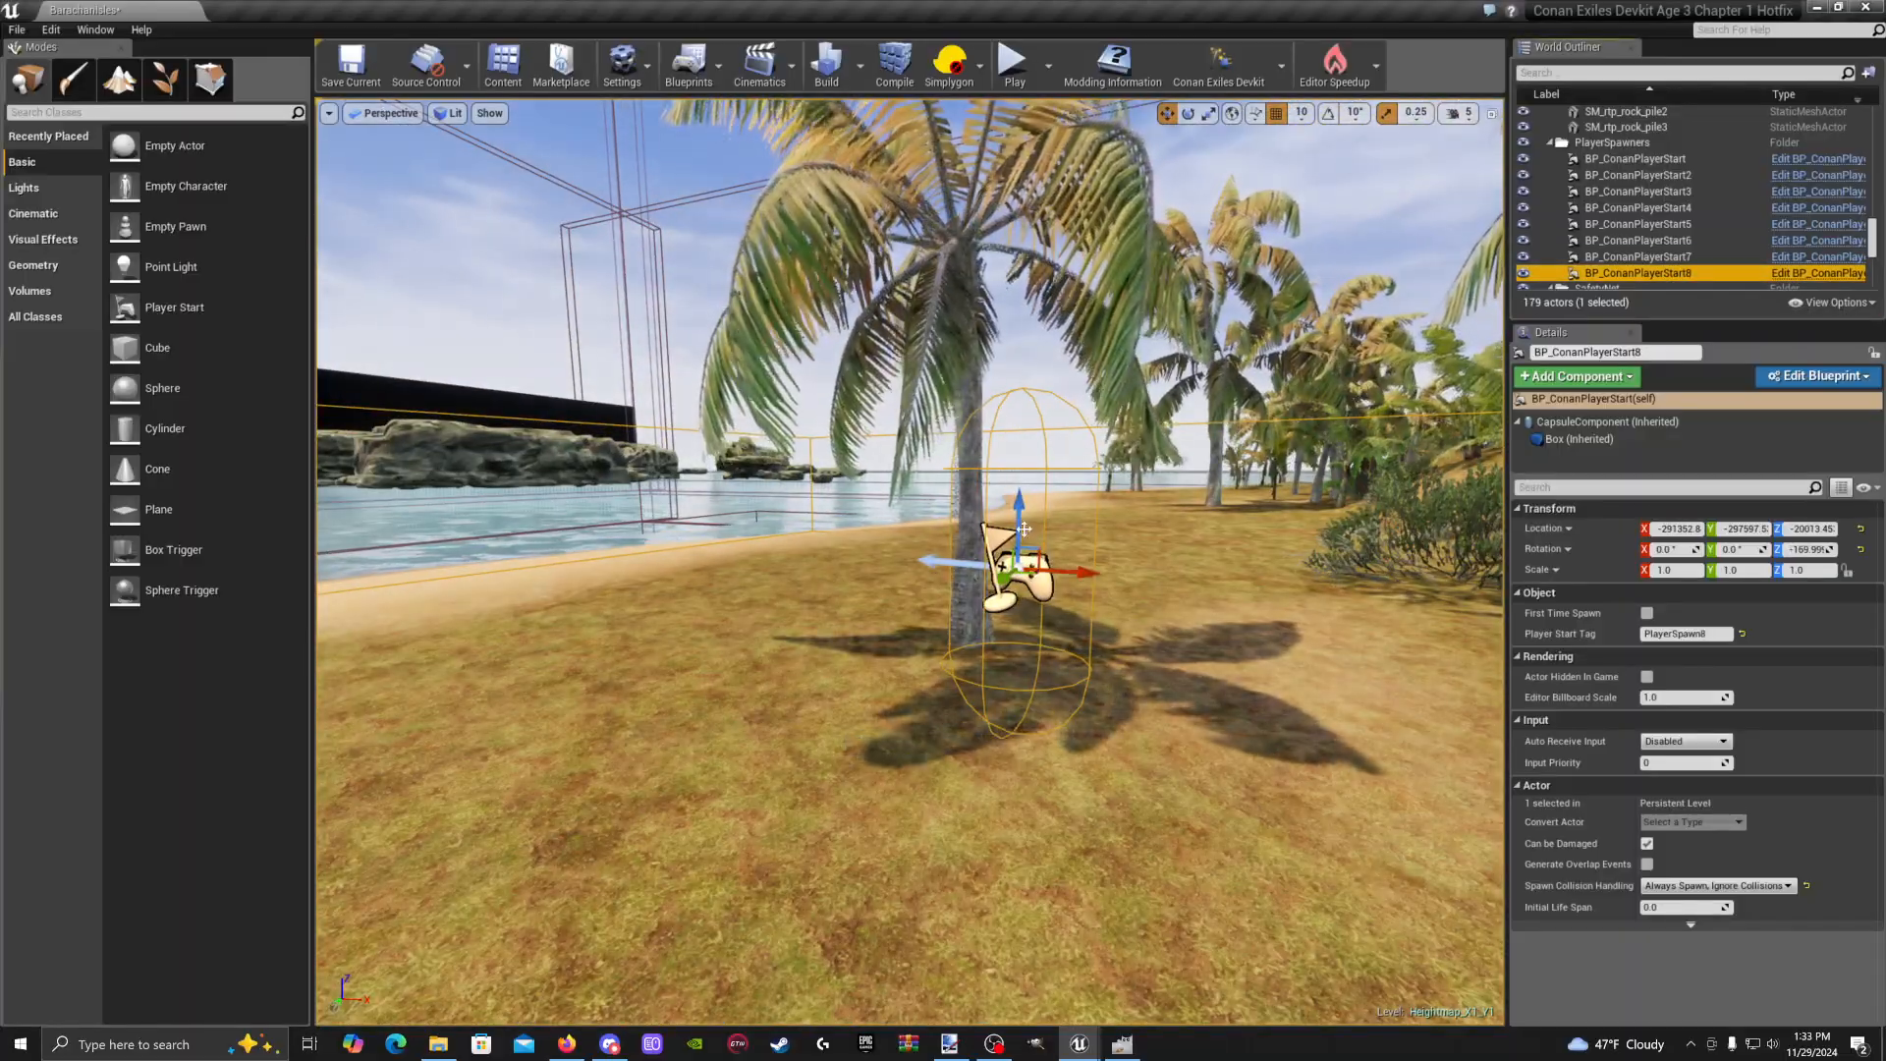
{"action": "mouse_move", "coordinate": [1023, 529]}
{"action": "left_mouse_down"}
{"action": "mouse_move", "coordinate": [1023, 469]}
{"action": "mouse_move", "coordinate": [1024, 510]}
{"action": "mouse_move", "coordinate": [1024, 492]}
{"action": "left_mouse_up"}
{"action": "right_click_drag", "start_coordinate": [1023, 491], "coordinate": [963, 501]}
{"action": "left_click", "coordinate": [503, 66]}
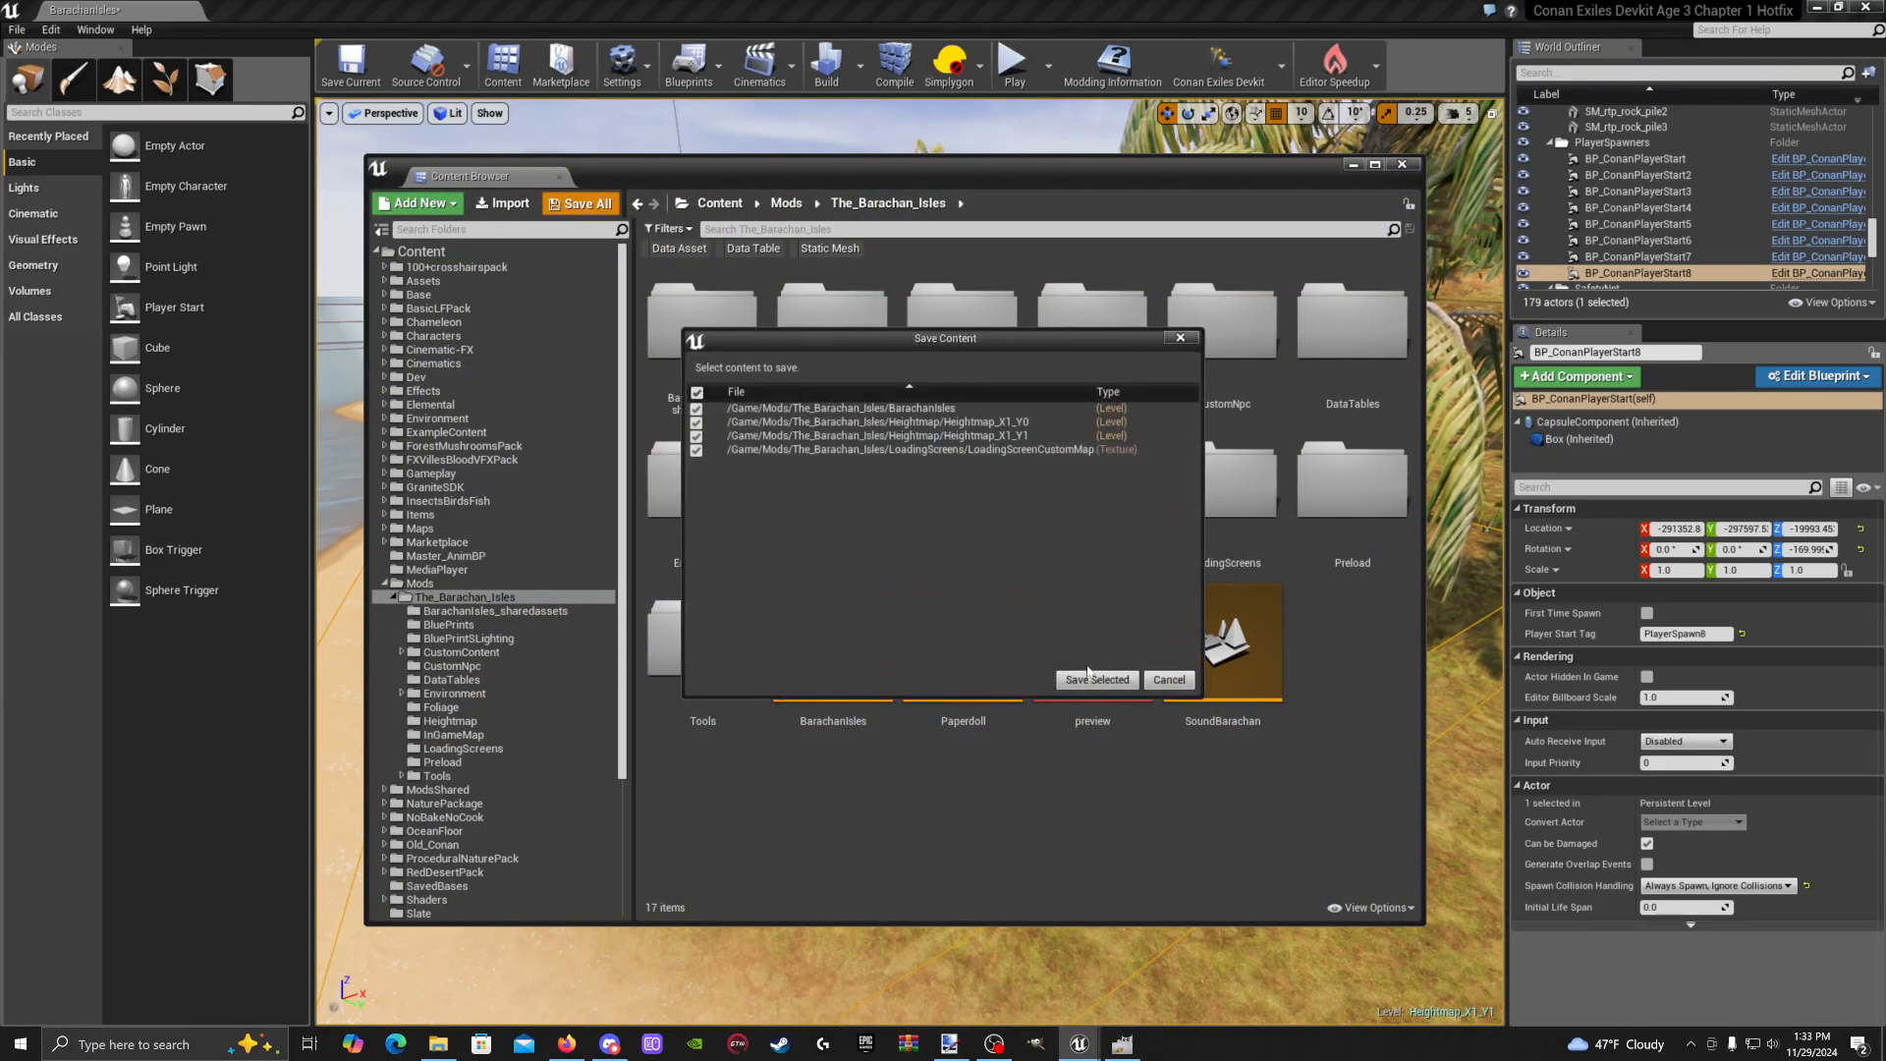
Save the BarachanIsles level, both heightmap tiles and the LoadingScreenCustomMap texture
{"action": "left_click", "coordinate": [1093, 678]}
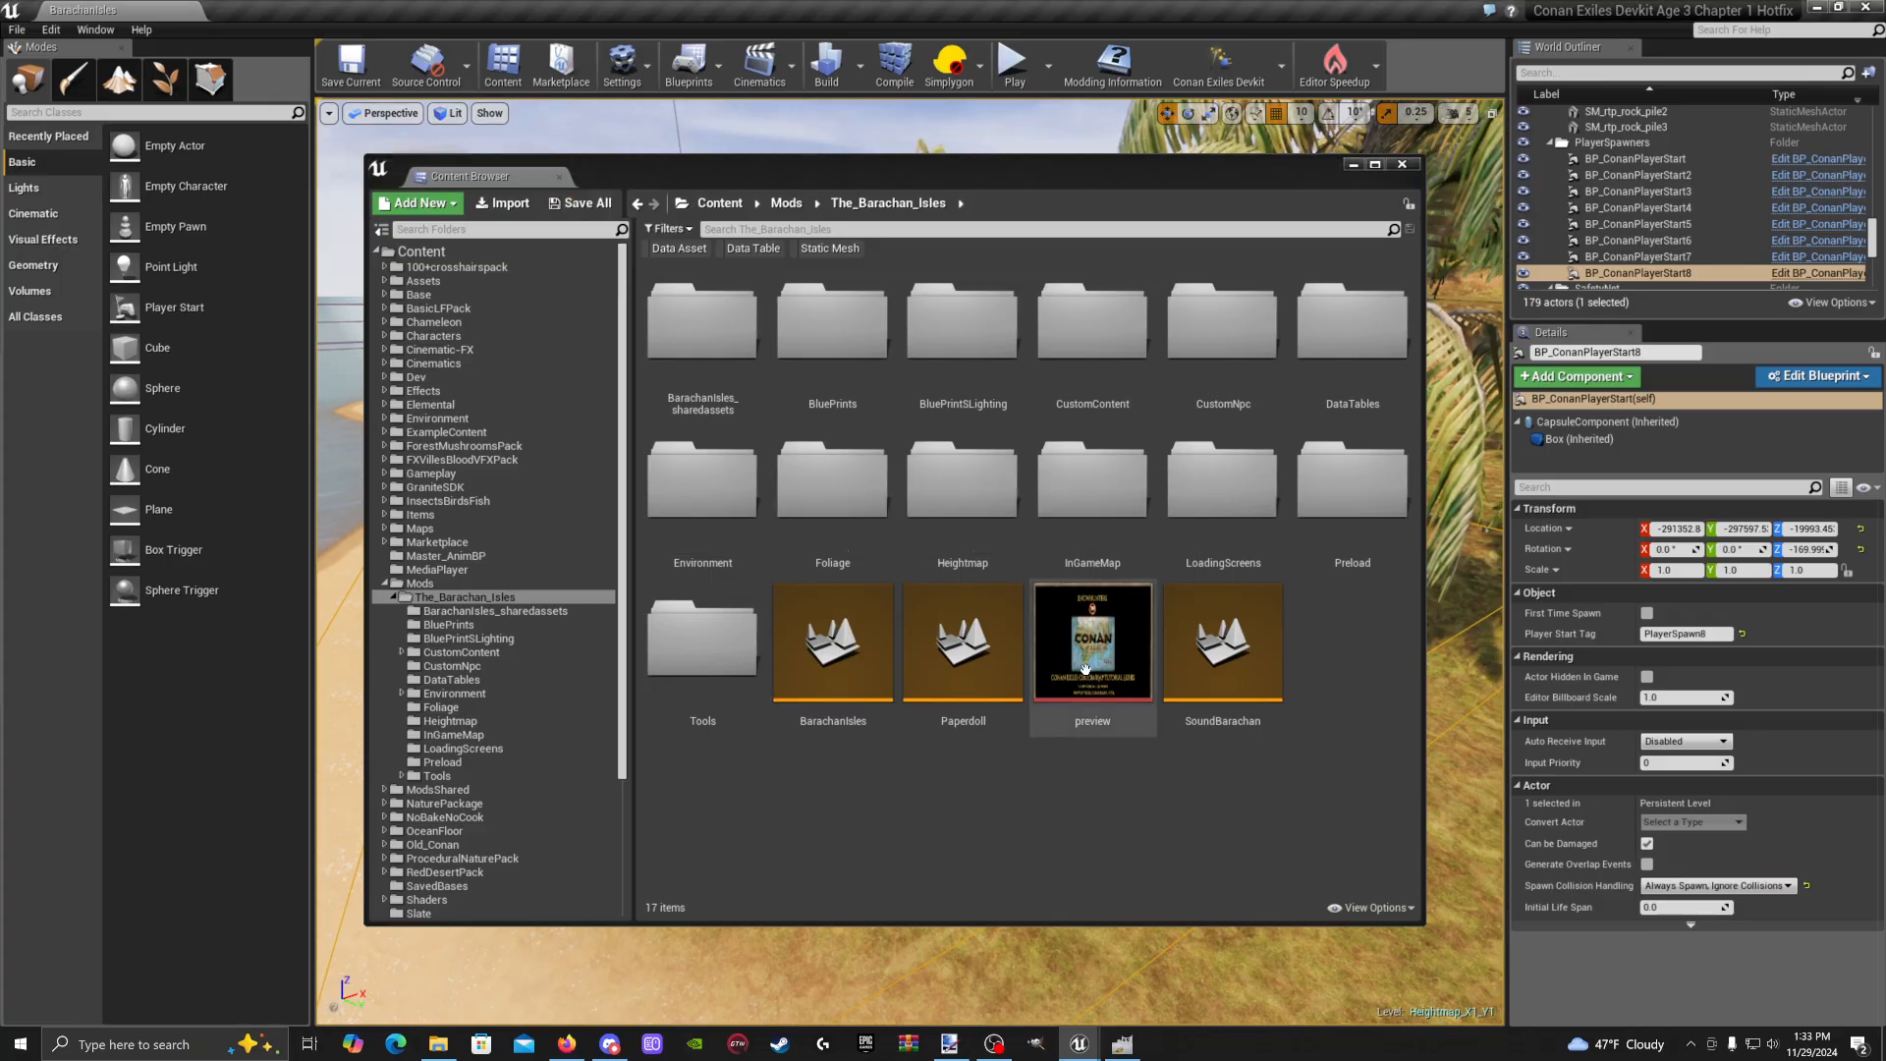
{"action": "left_click", "coordinate": [1355, 165]}
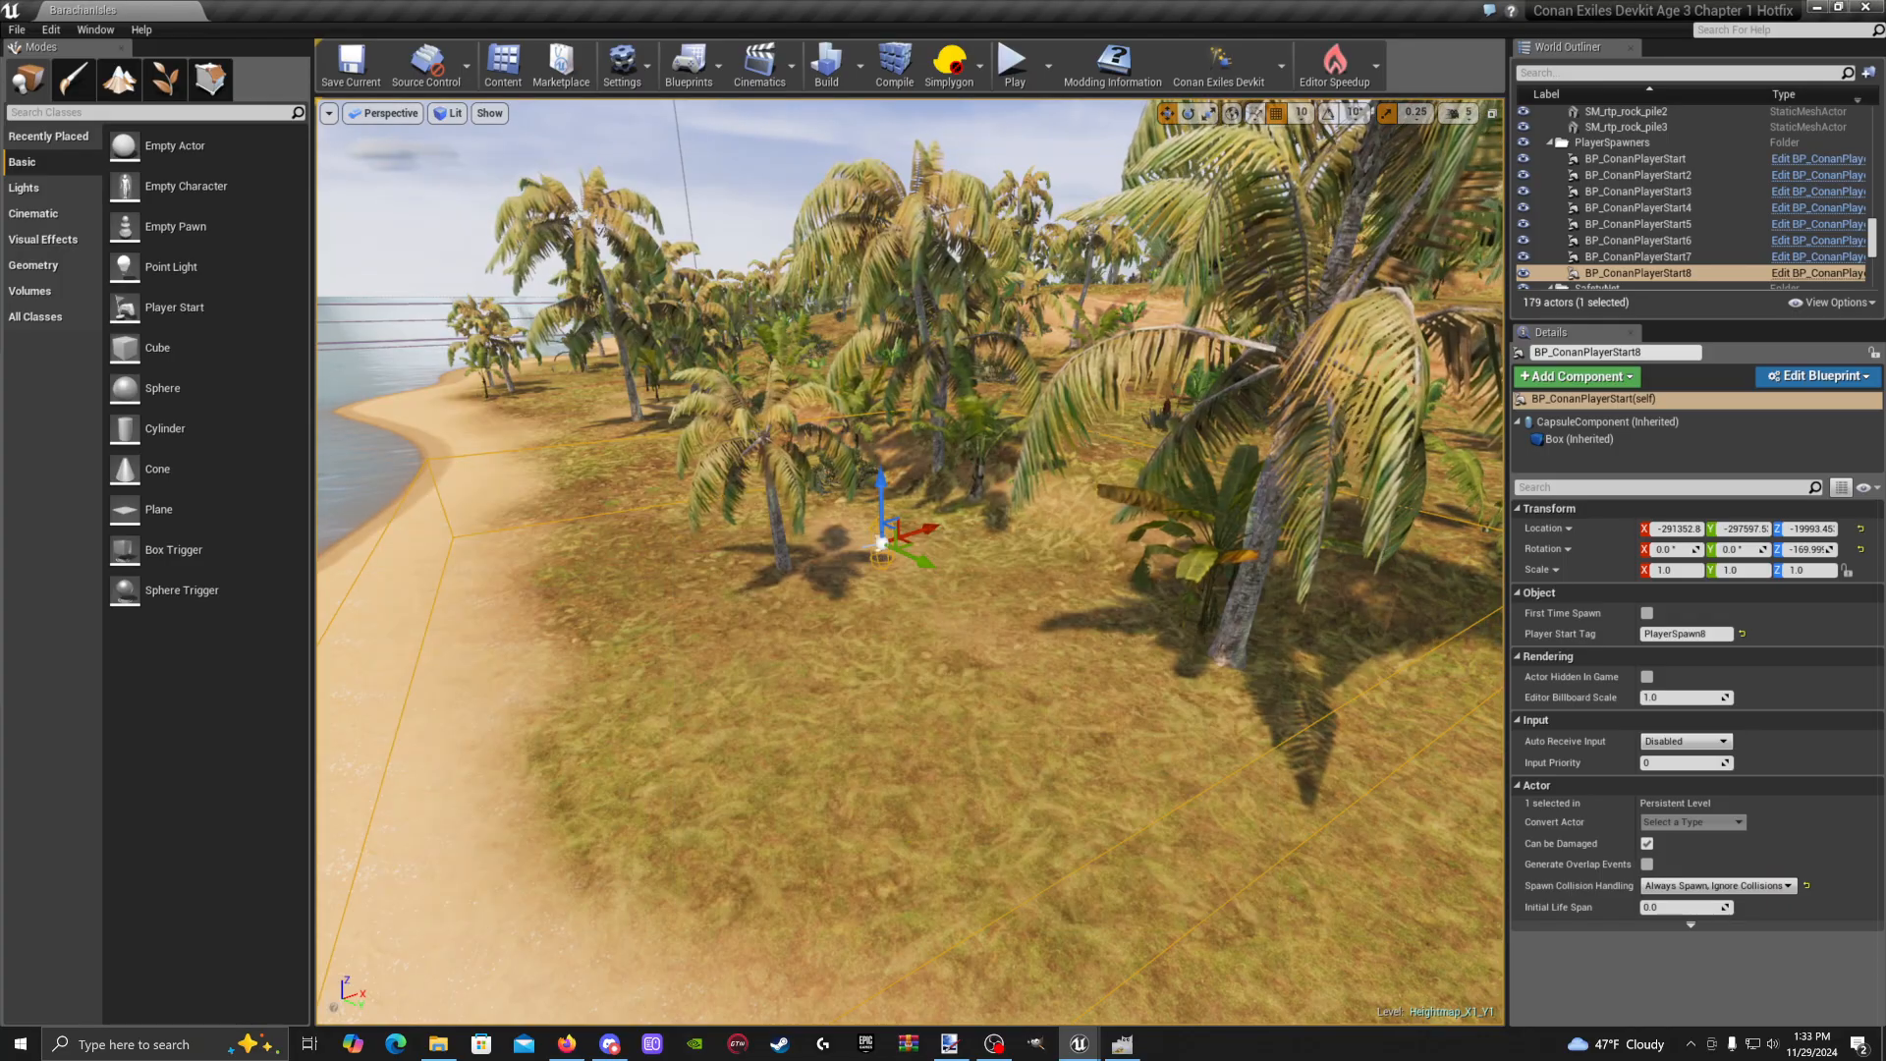